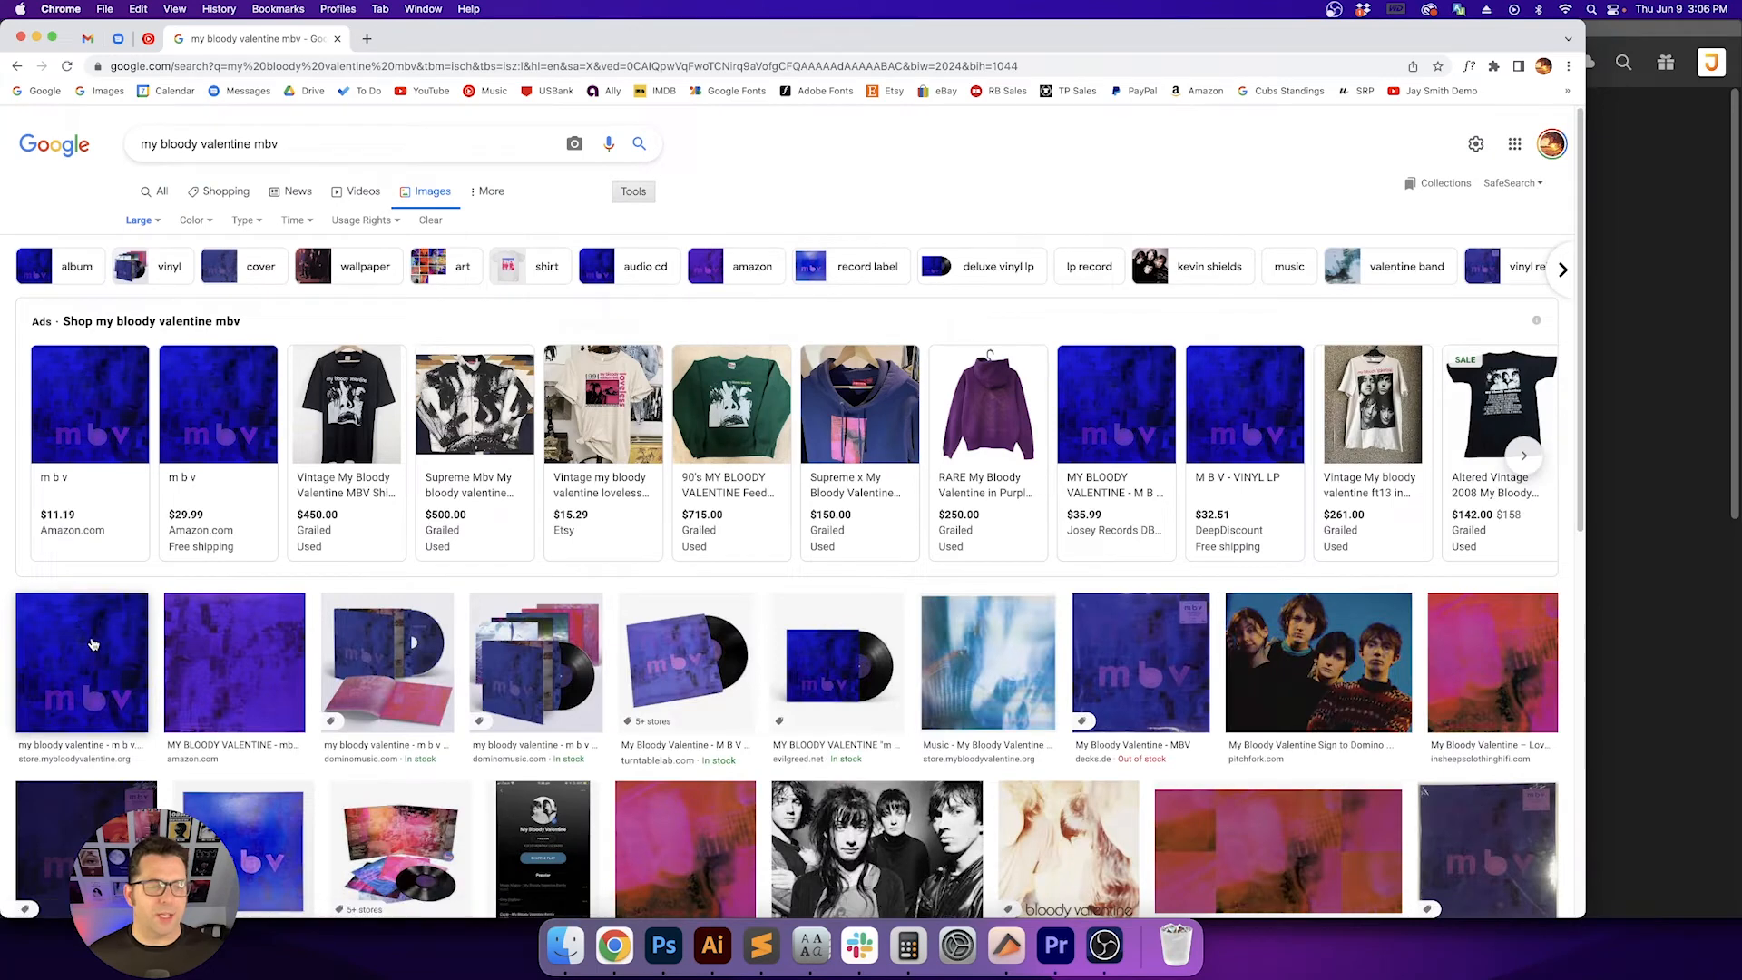
Open the full-size blue mbv album cover from the image results and copy it to the clipboard
click(94, 617)
right_click(1096, 372)
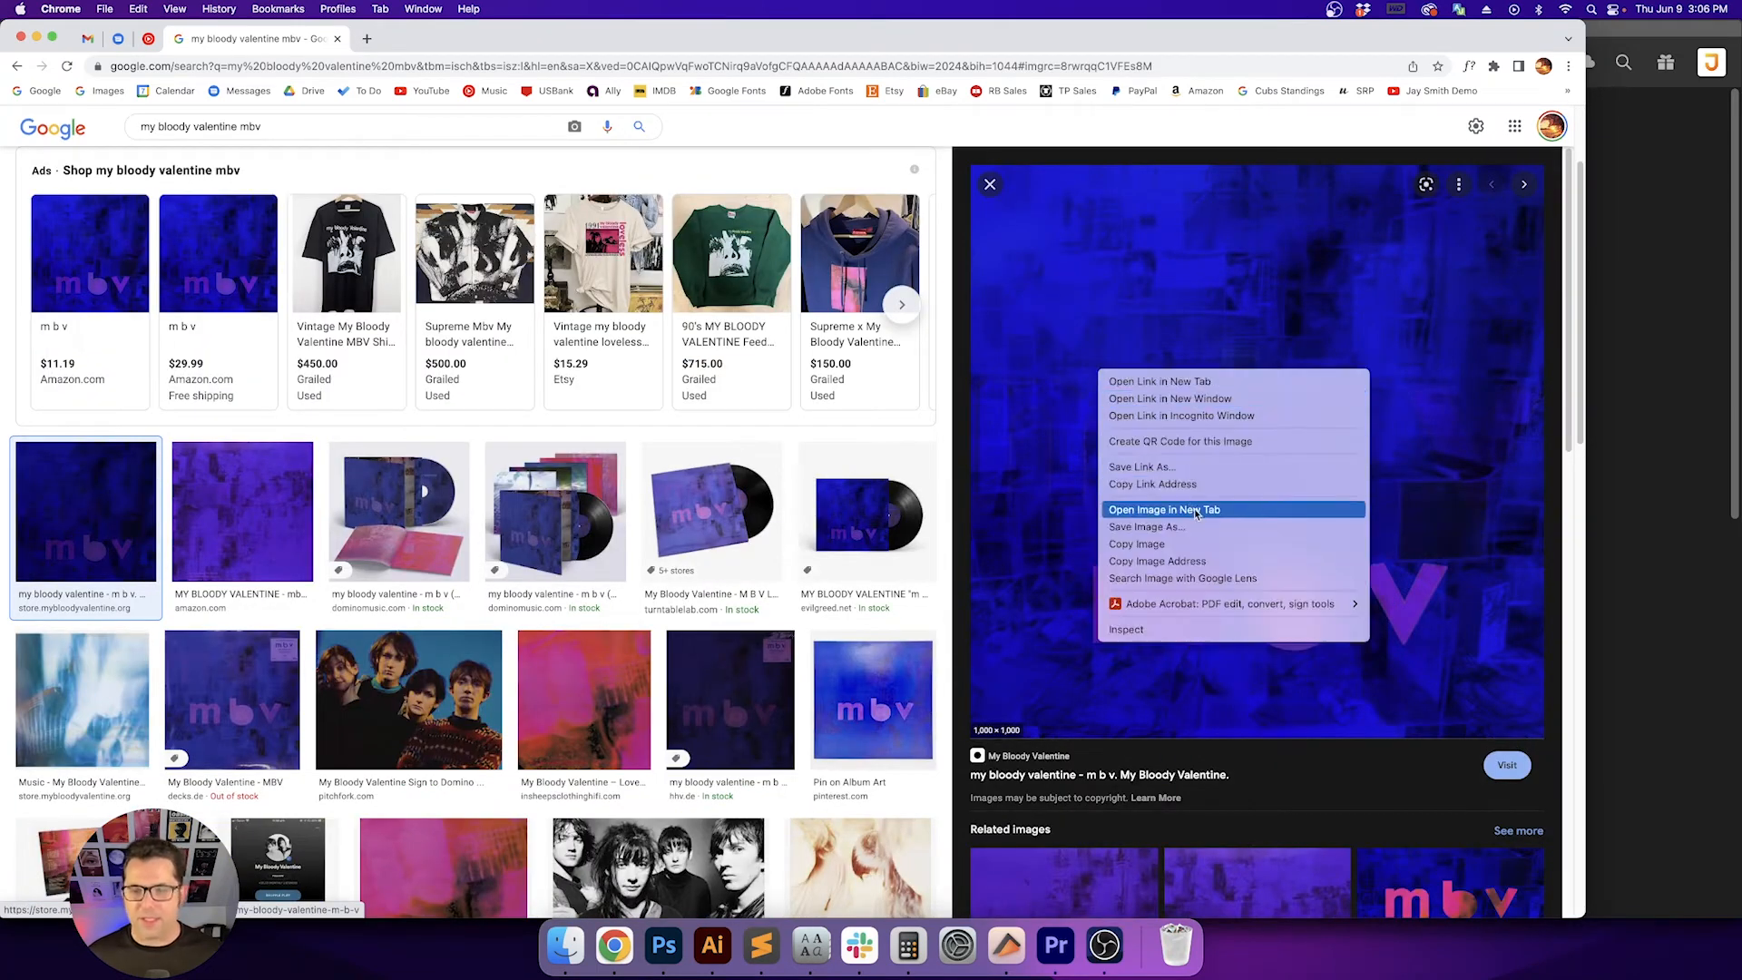
click(1190, 510)
right_click(772, 349)
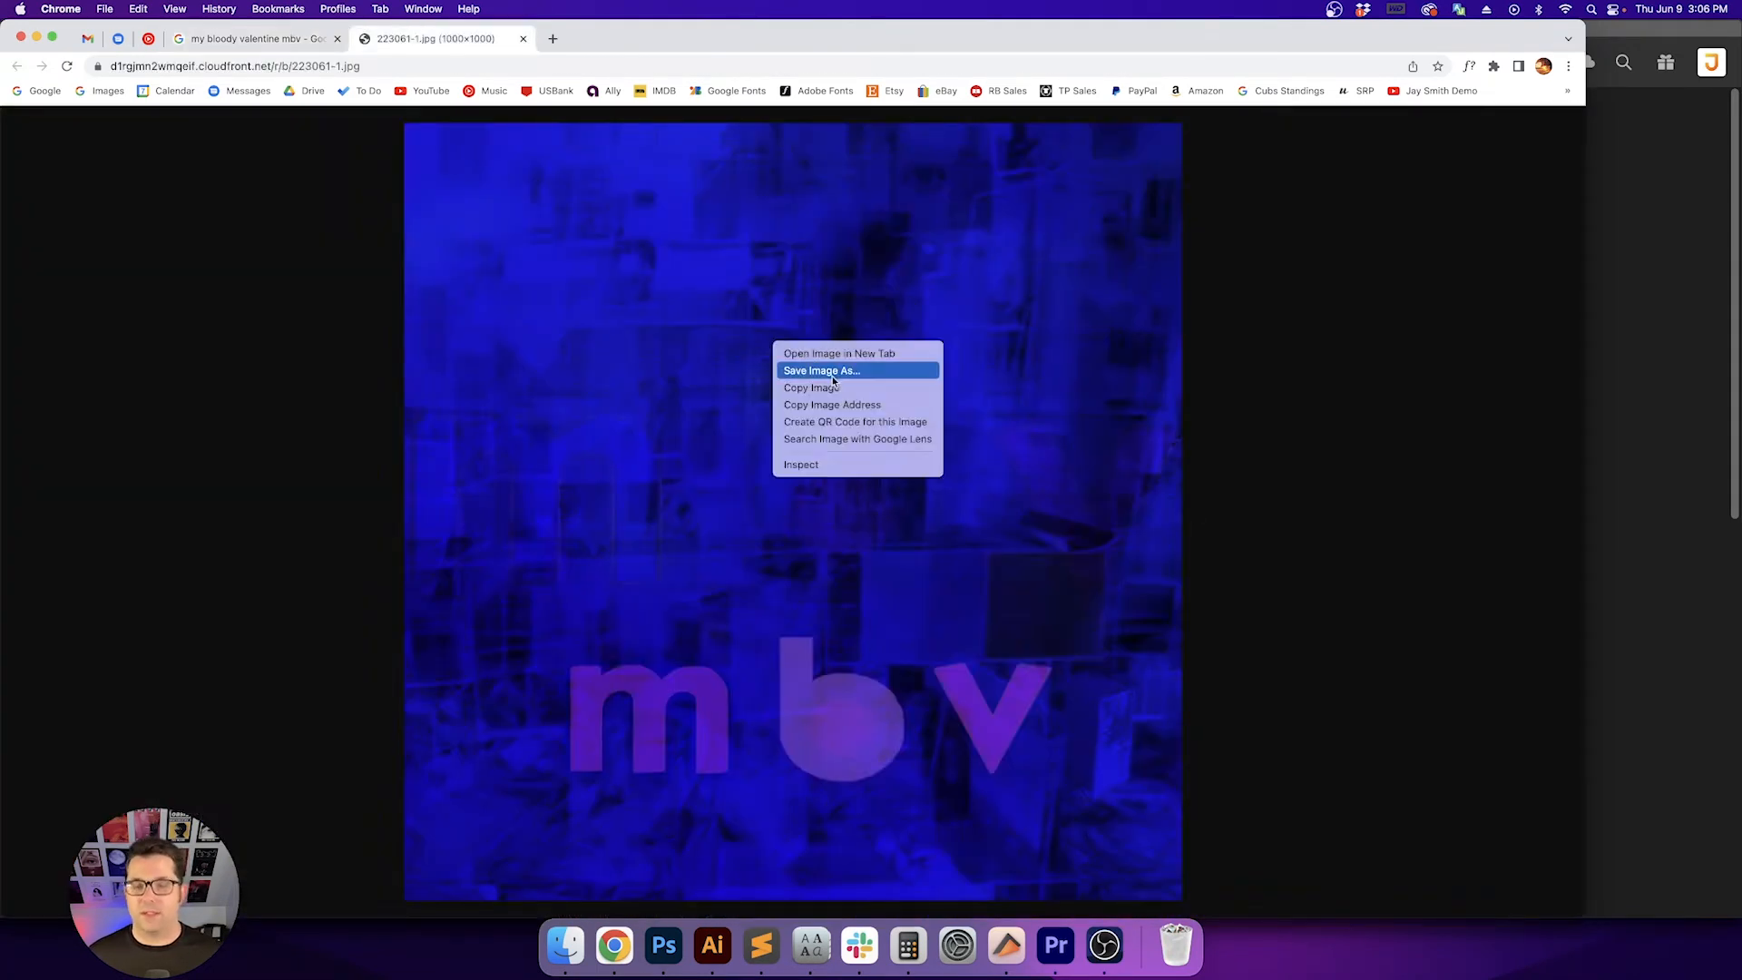
click(835, 388)
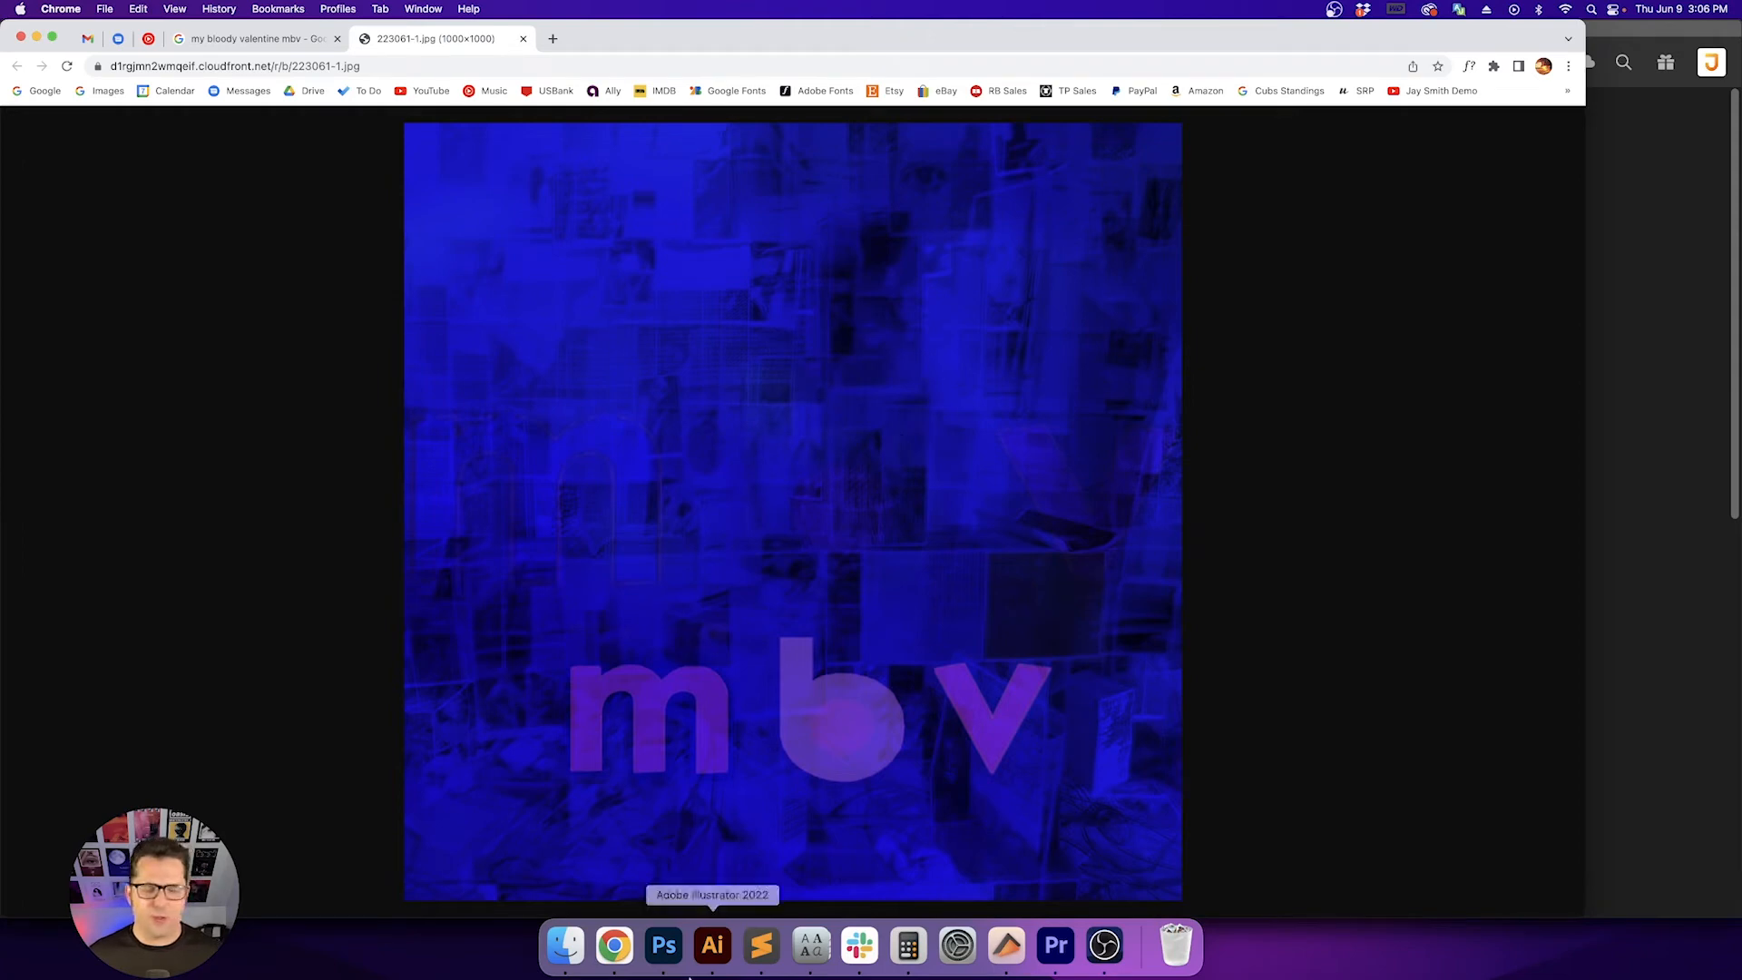
Switch to Photoshop, create an 18.25 × 24.25 inch document at 300 pixels per inch, and paste the album cover into it
click(657, 946)
key(super+n)
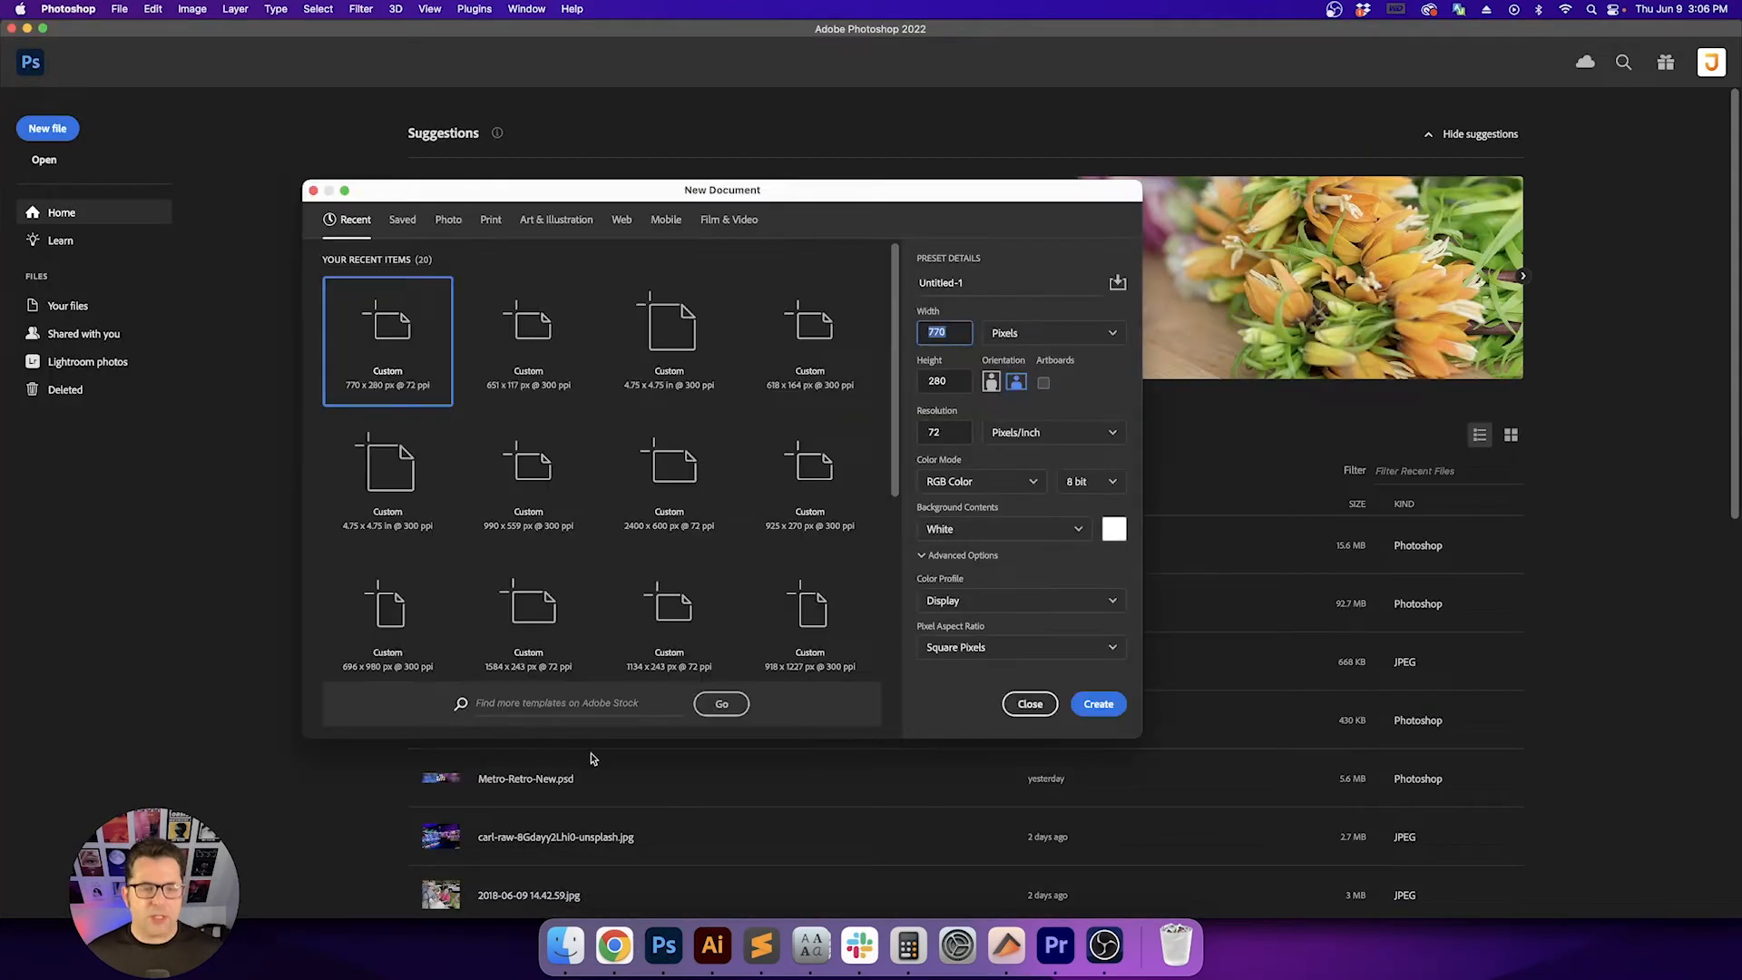
drag(776, 207, 1088, 208)
click(1356, 333)
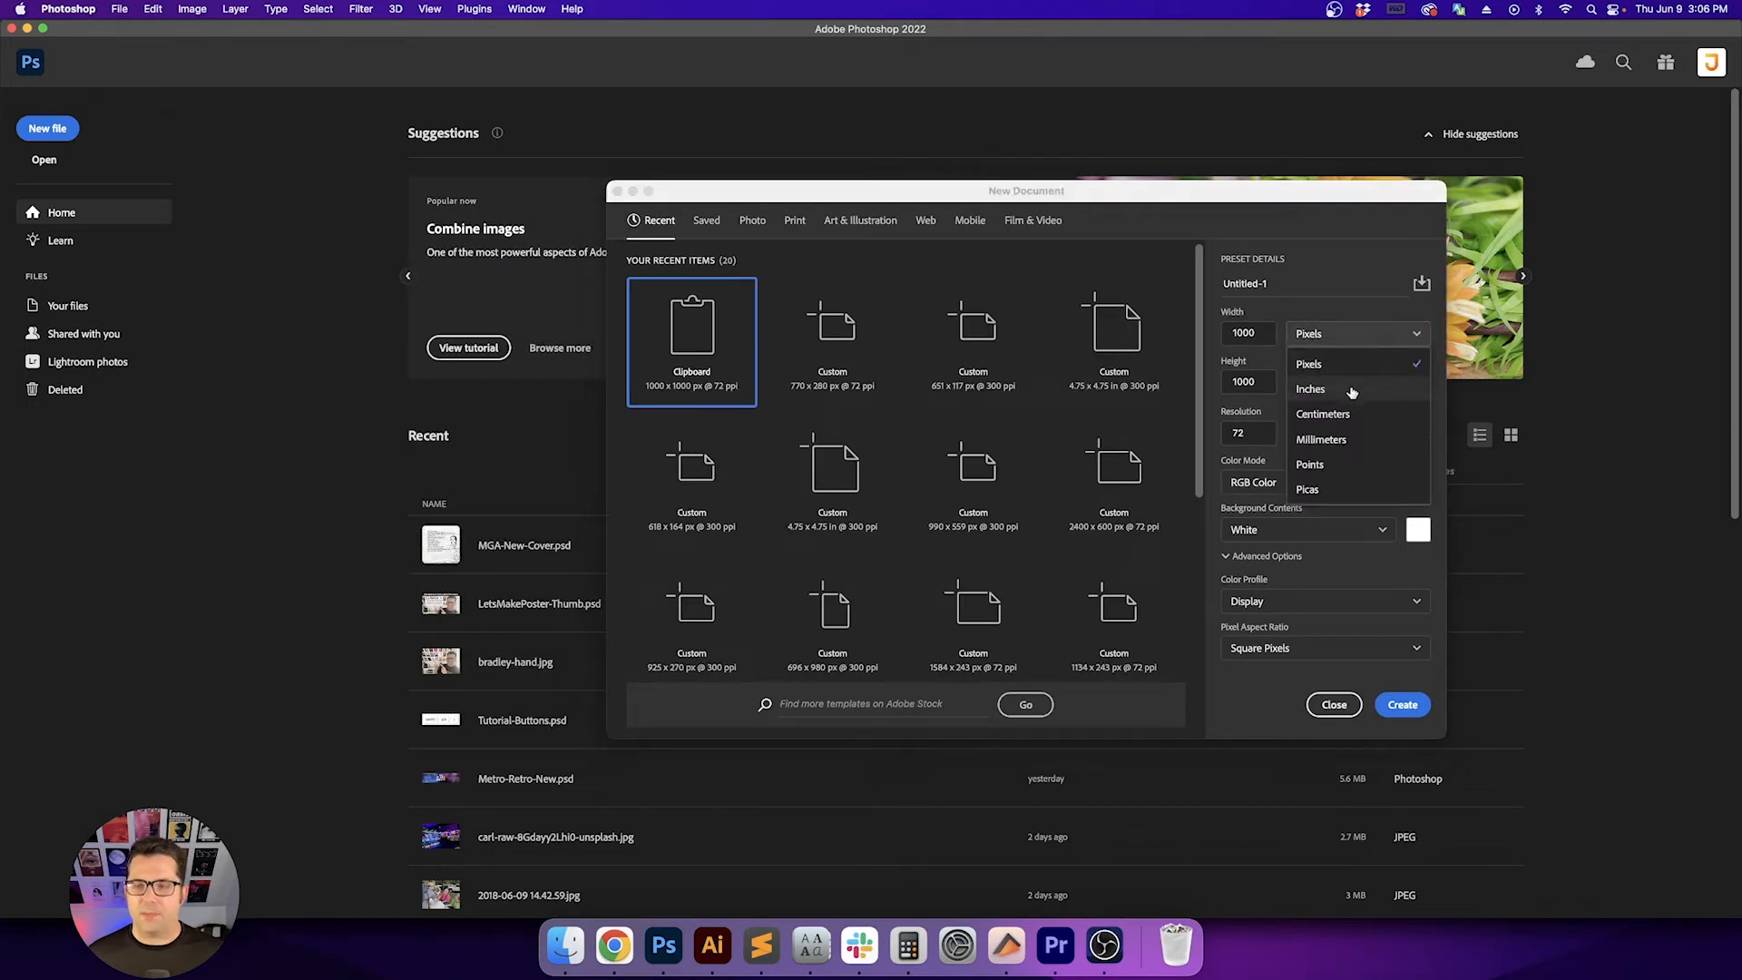
click(1353, 390)
double_click(1267, 333)
text(18.25)
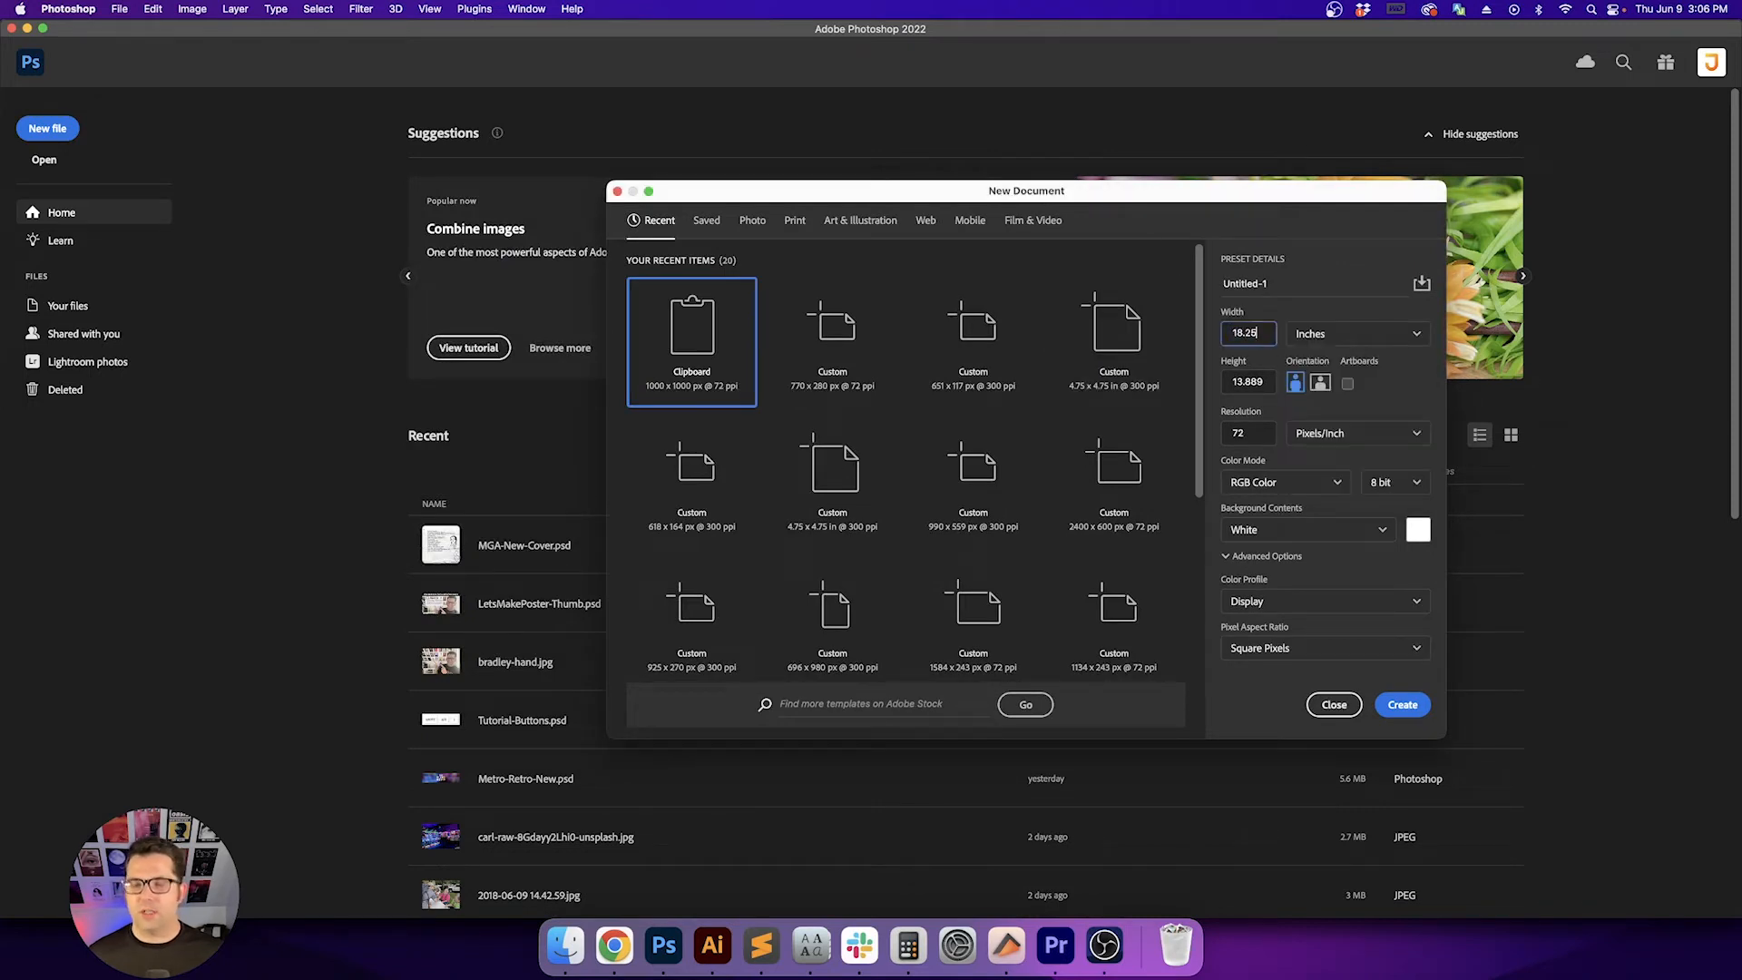
key(Tab)
text(24.25)
key(Tab)
text(30)
key(Return)
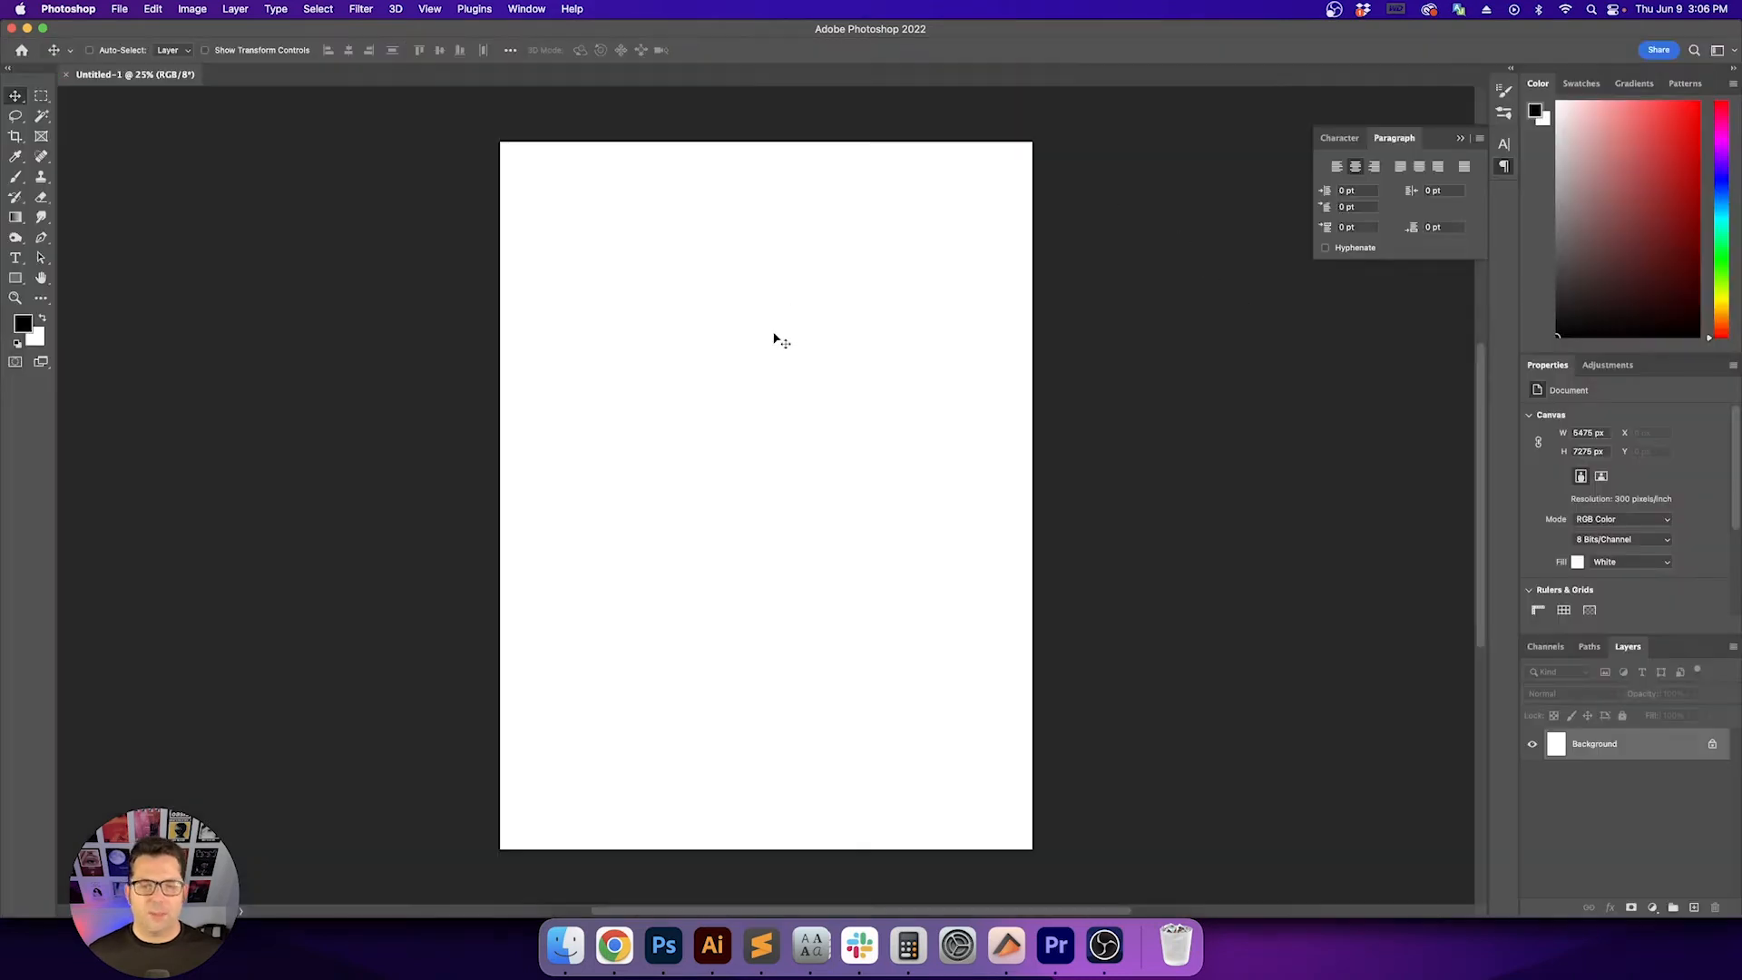
key(super+v)
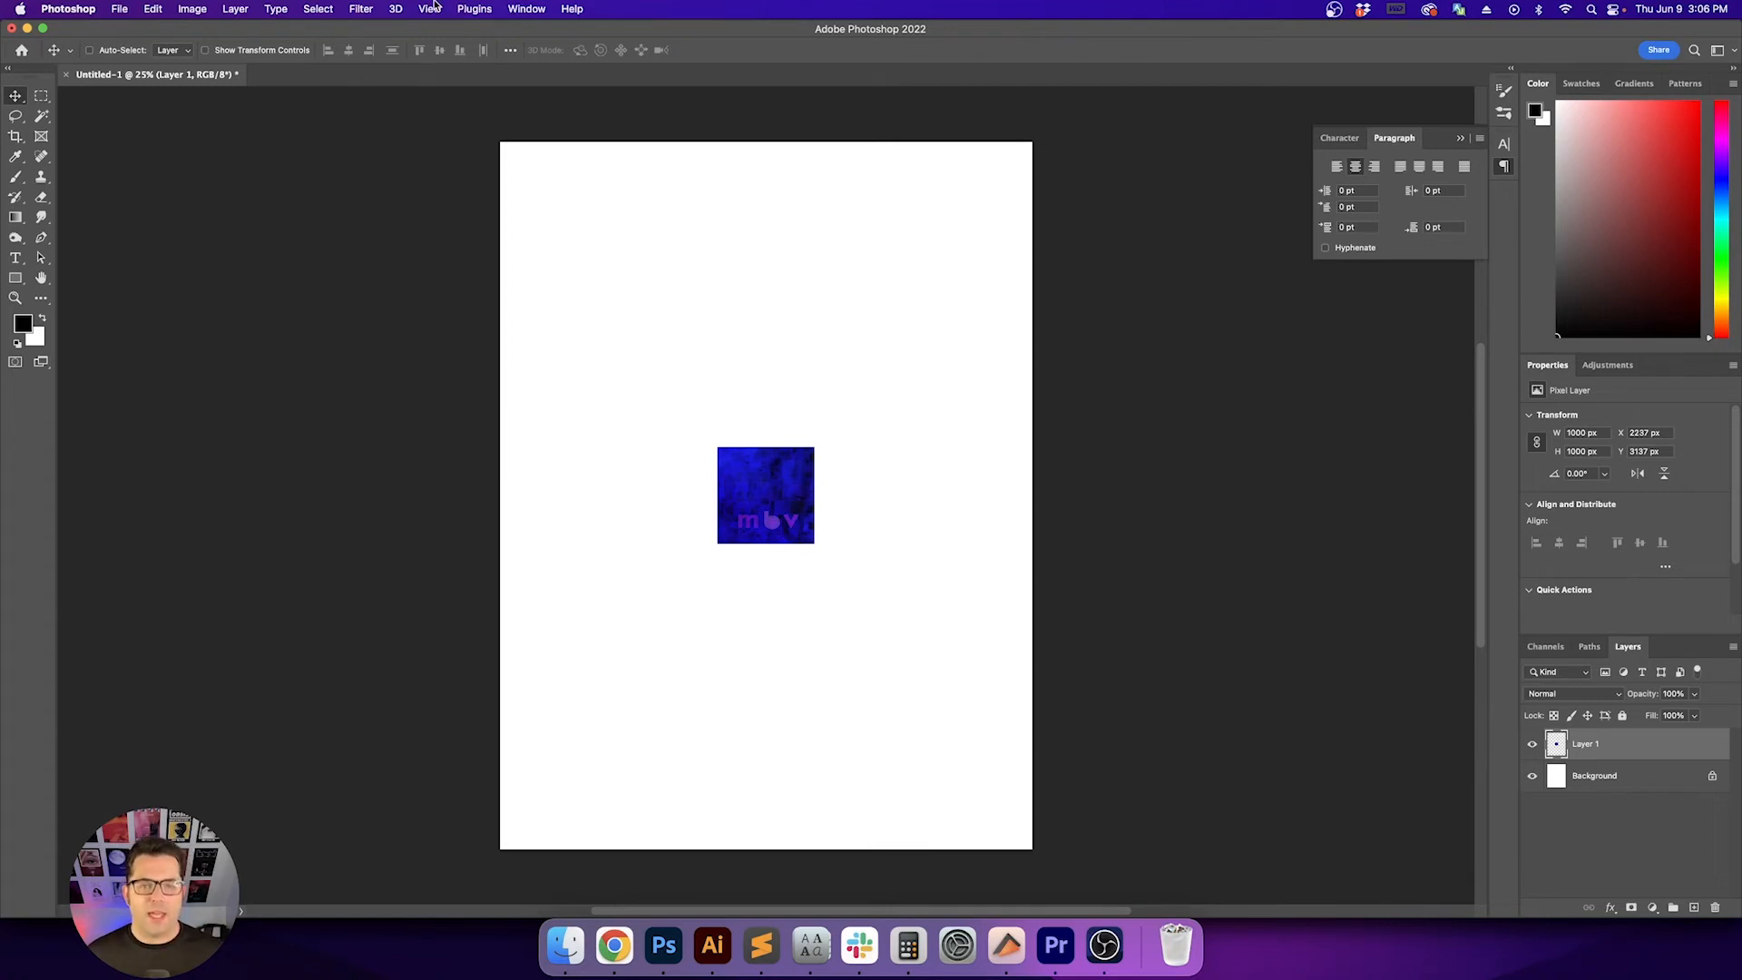
scroll(595, 275, right, 1)
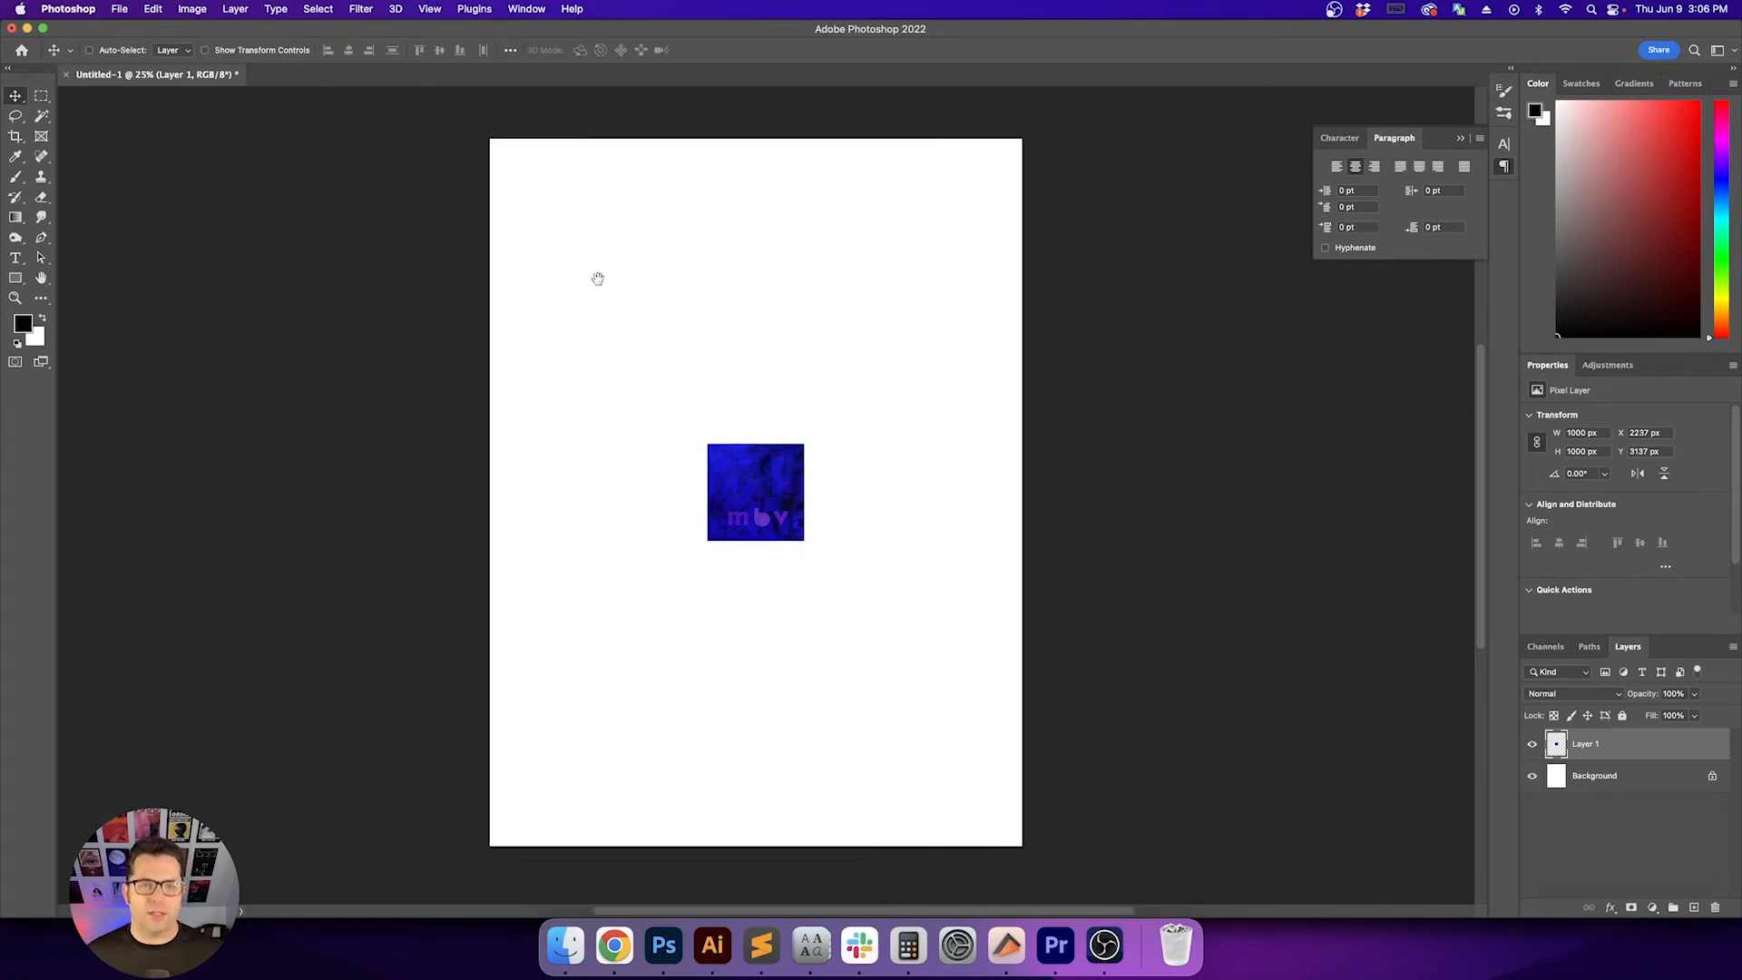
Create a separate 1000 × 1000 px document at 72 pixels per inch and paste the album cover into it
key(super+n)
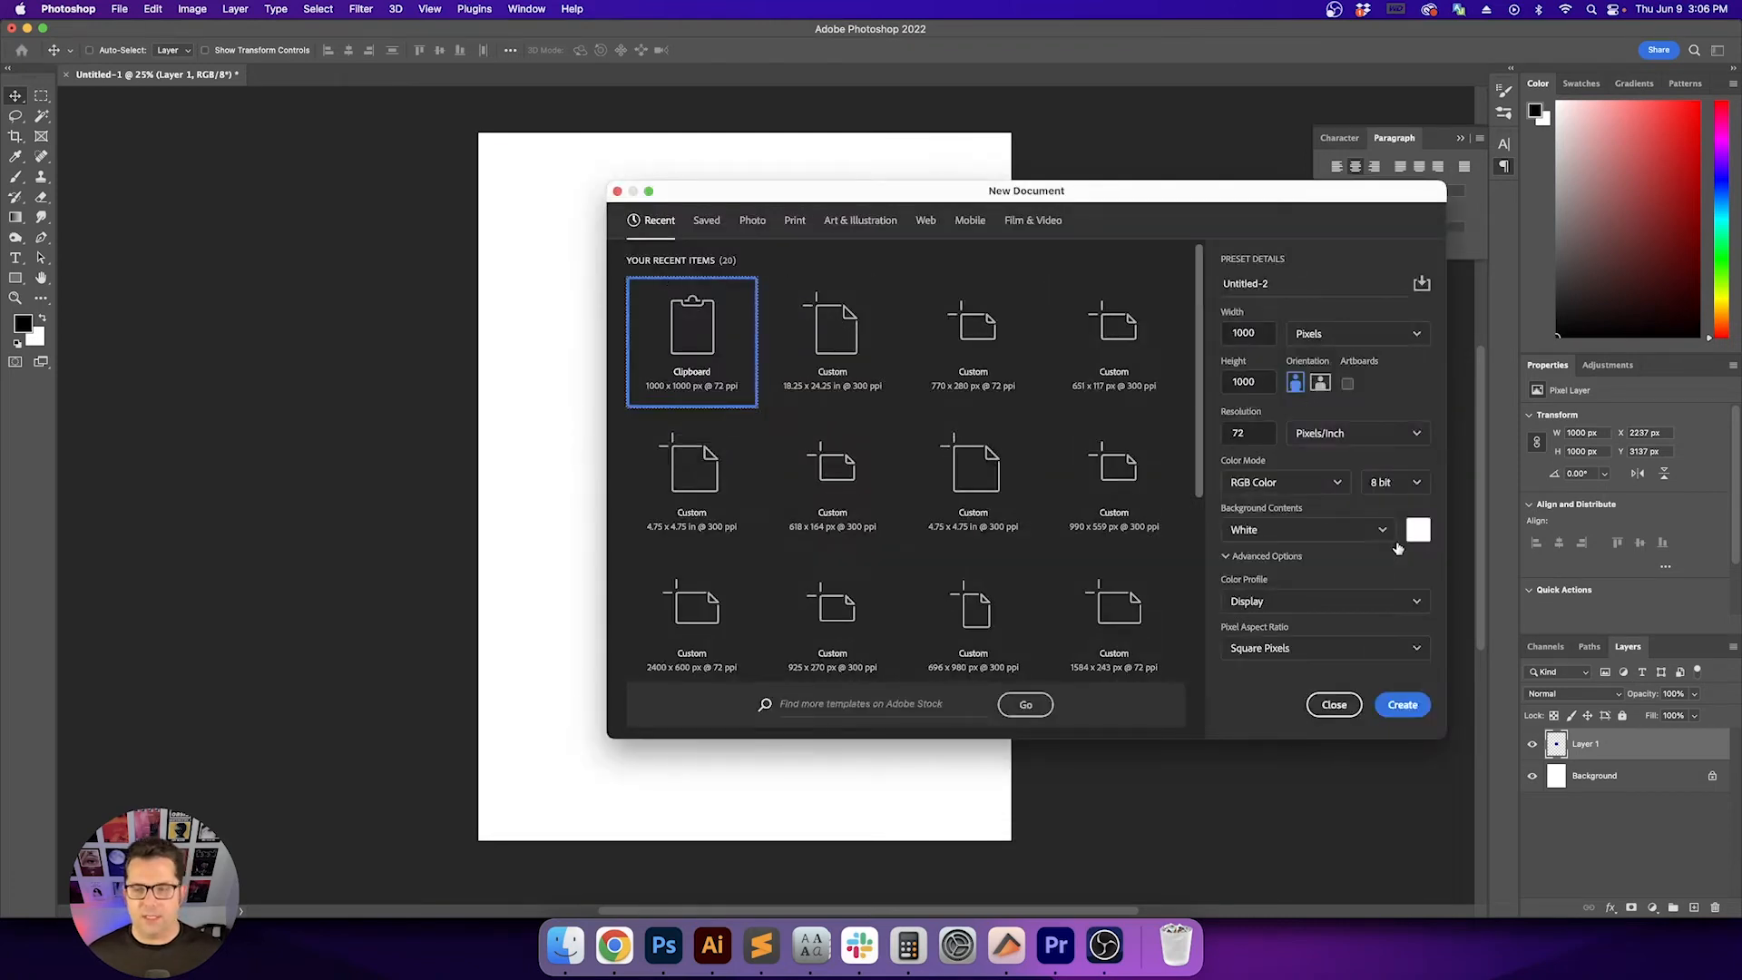
click(1403, 705)
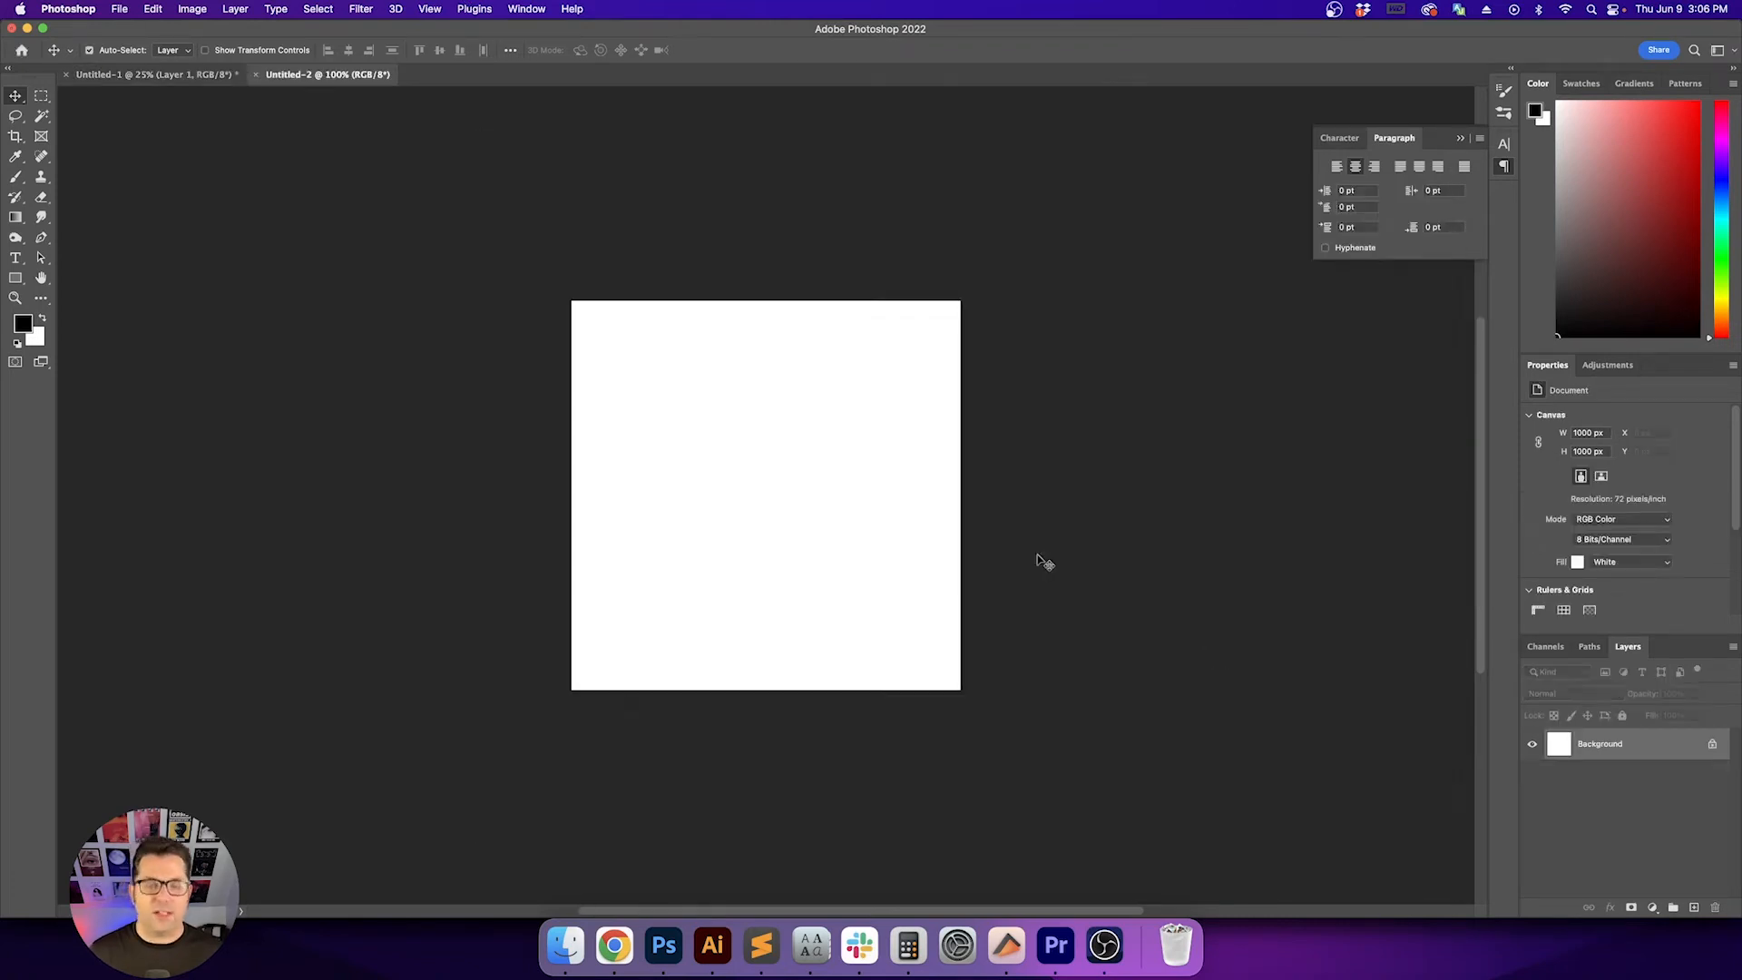
key(super+v)
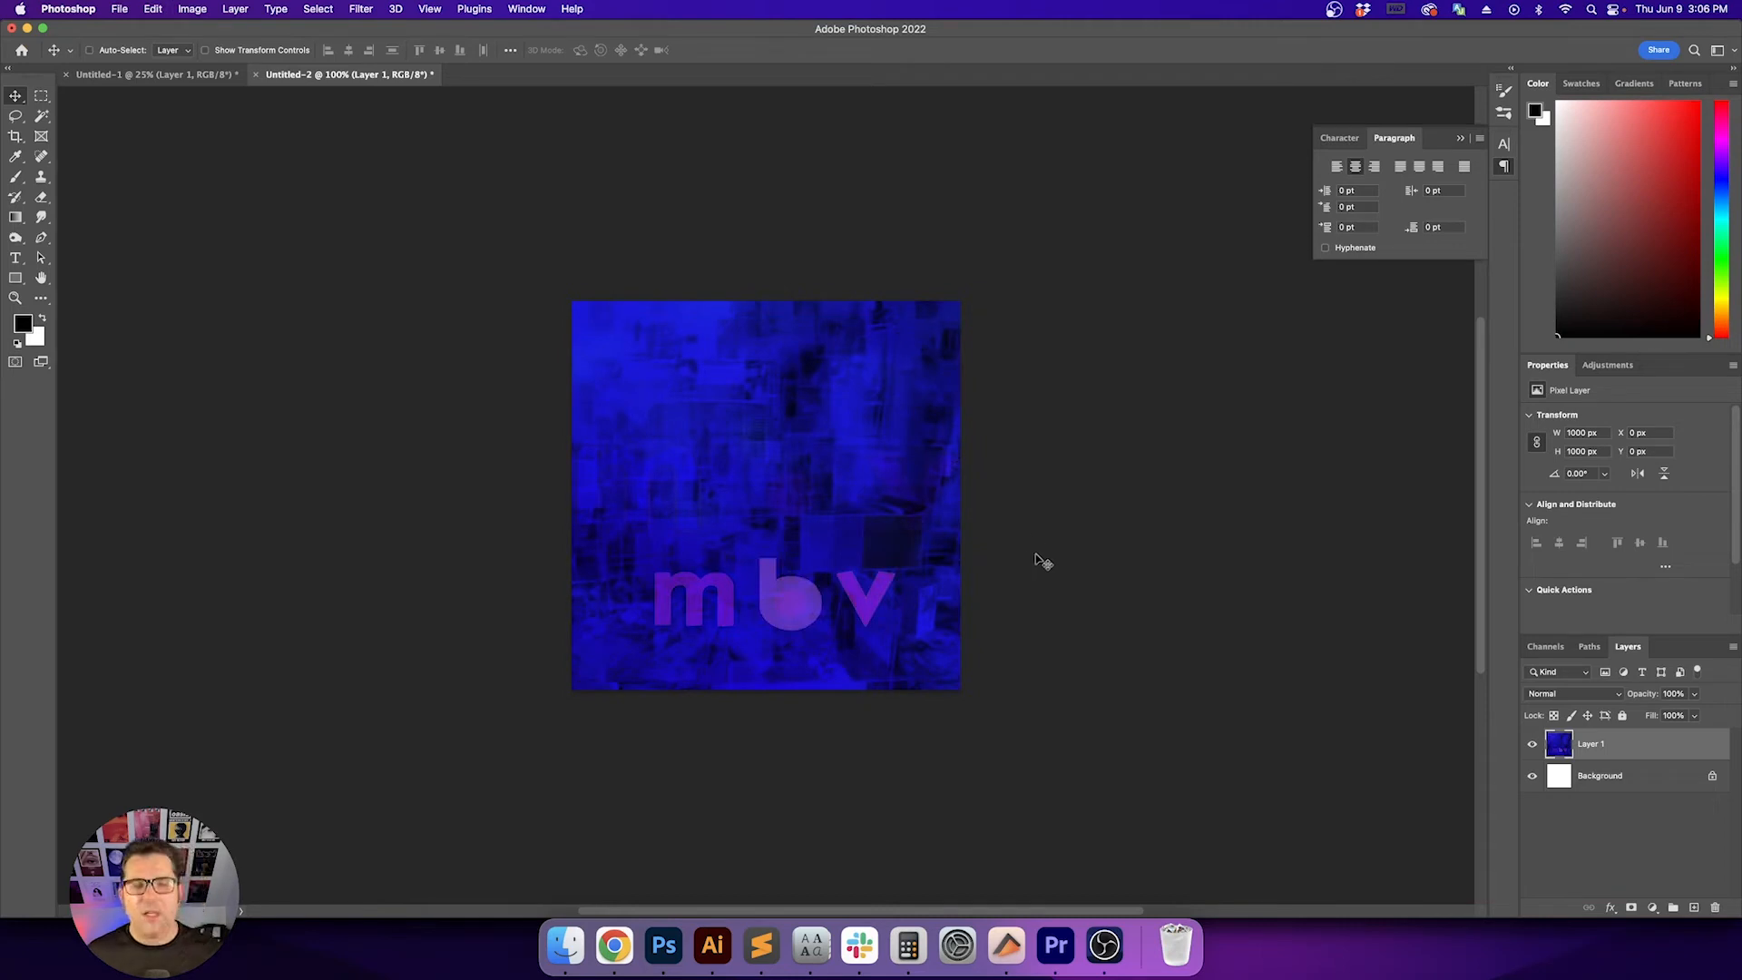
Switch to Illustrator and draw an unfilled square about 14.25 in wide on the blank artboard, leaving it selected
click(712, 944)
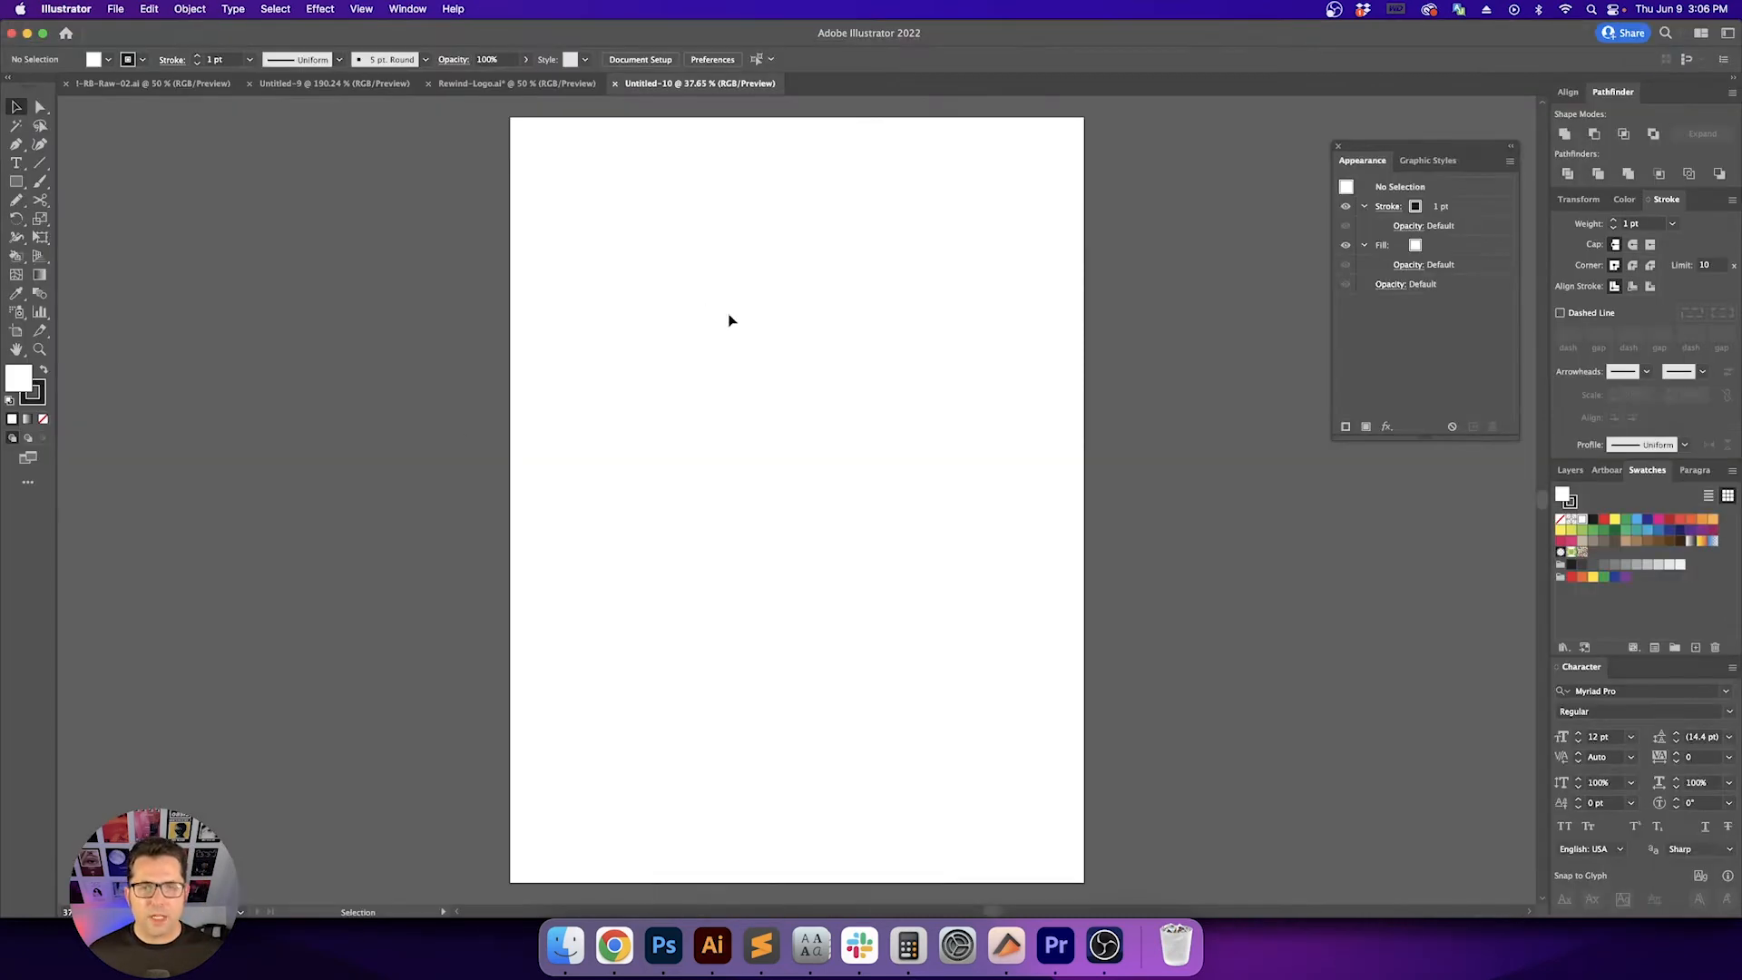
click(16, 181)
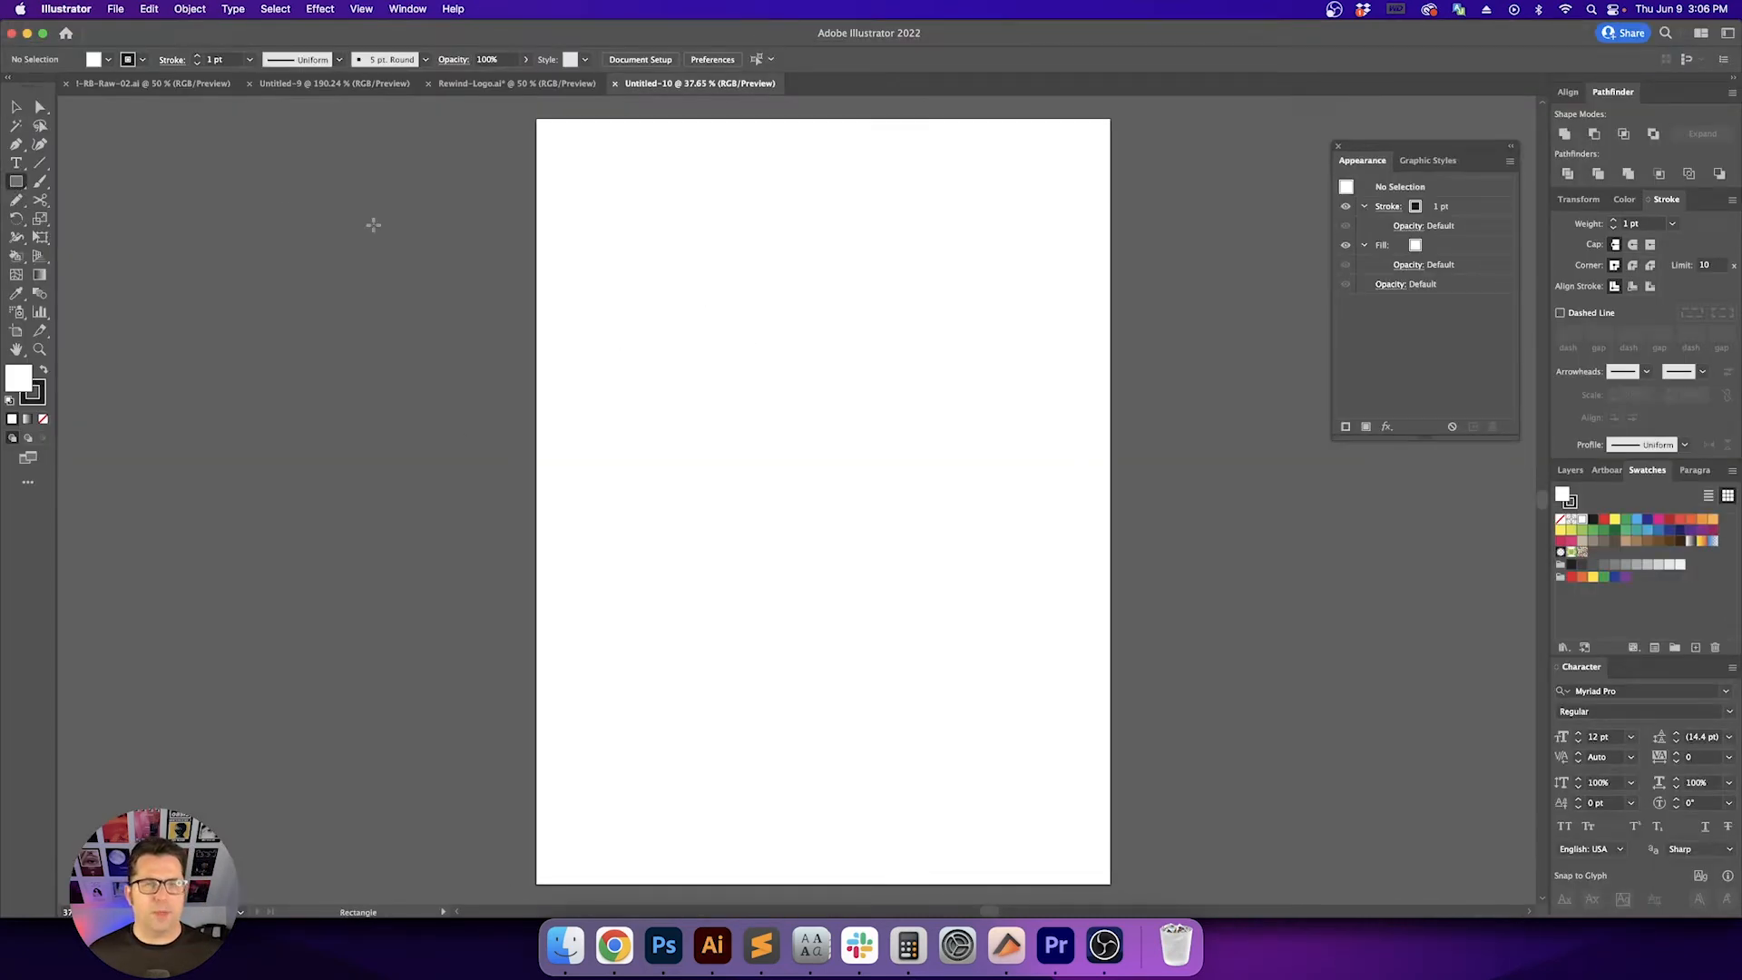
key(slash)
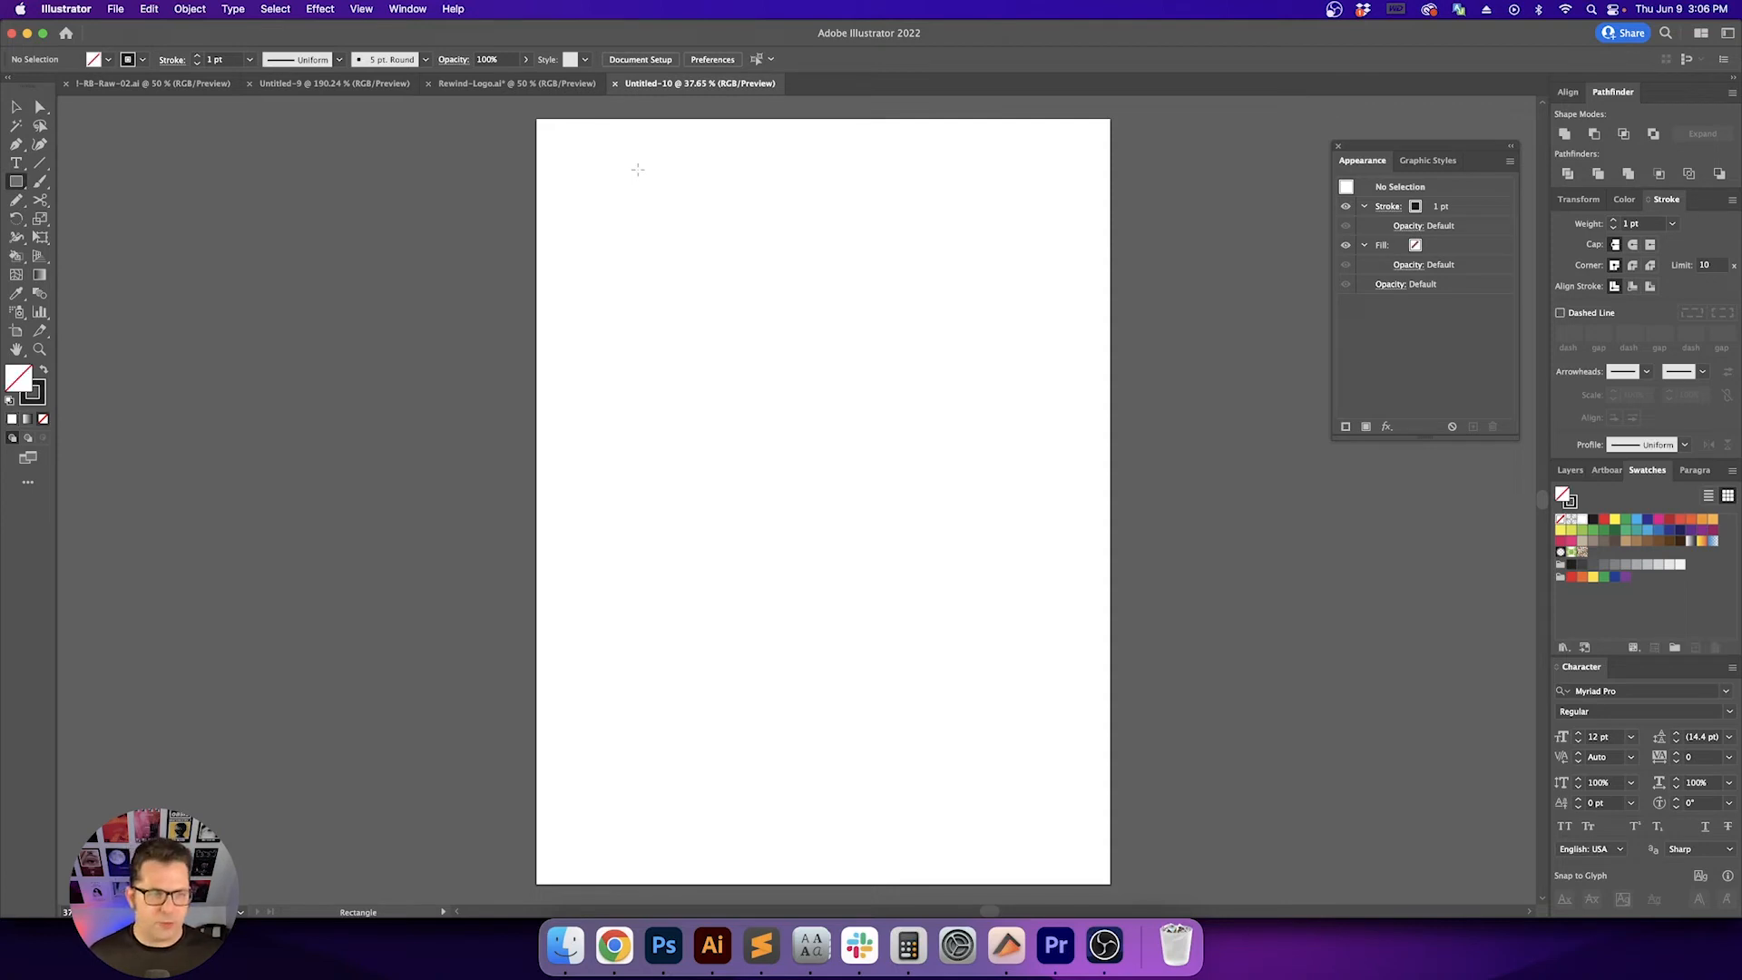
drag(619, 237, 1074, 599)
key(v)
drag(1124, 355, 949, 383)
Set the square's transform reference point to its top centre and center the square horizontally on the artboard
click(1579, 198)
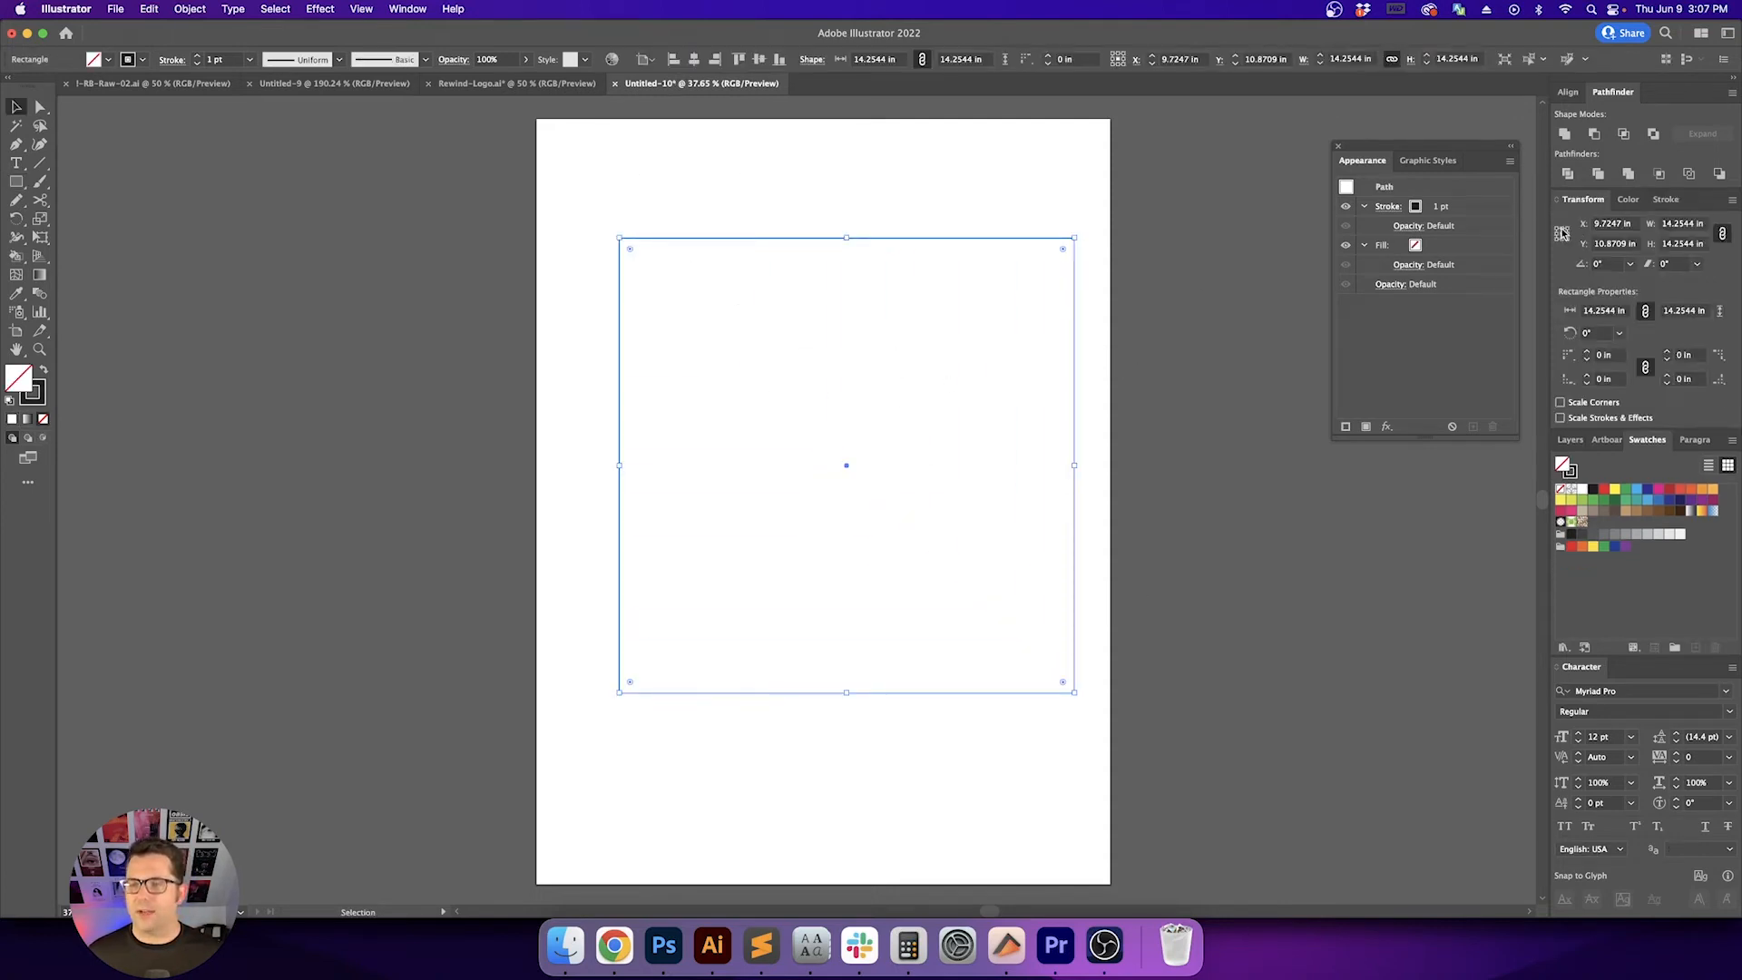
click(1562, 227)
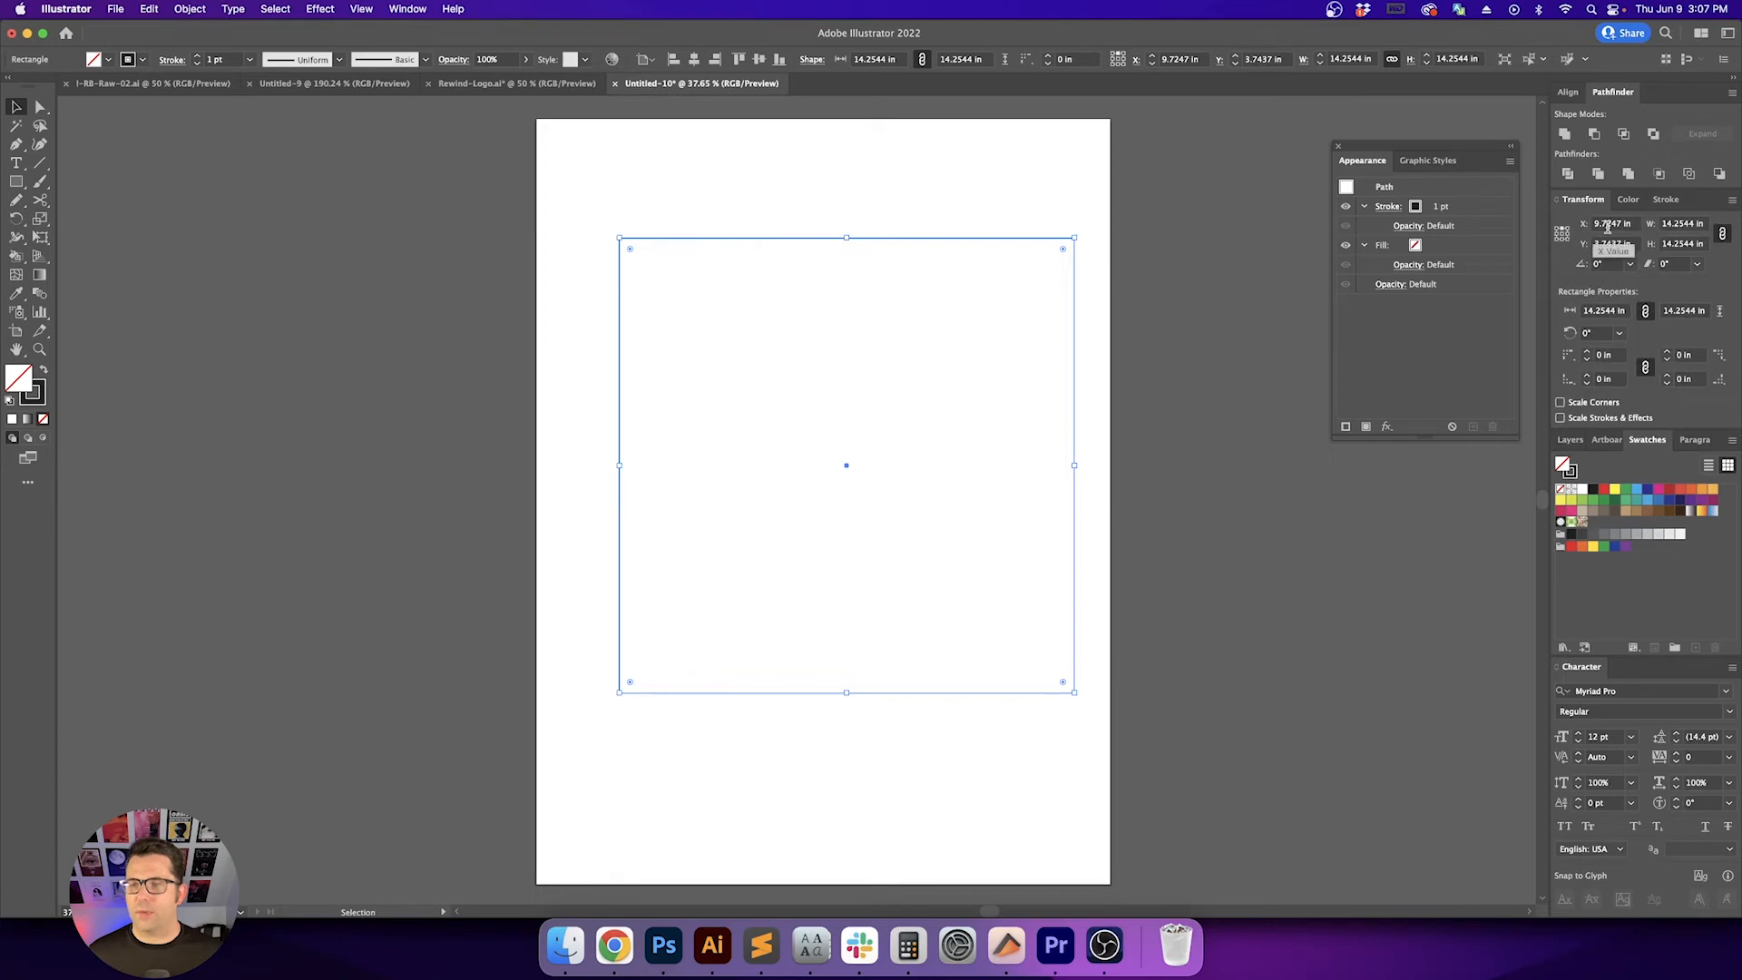
click(1571, 91)
click(1593, 133)
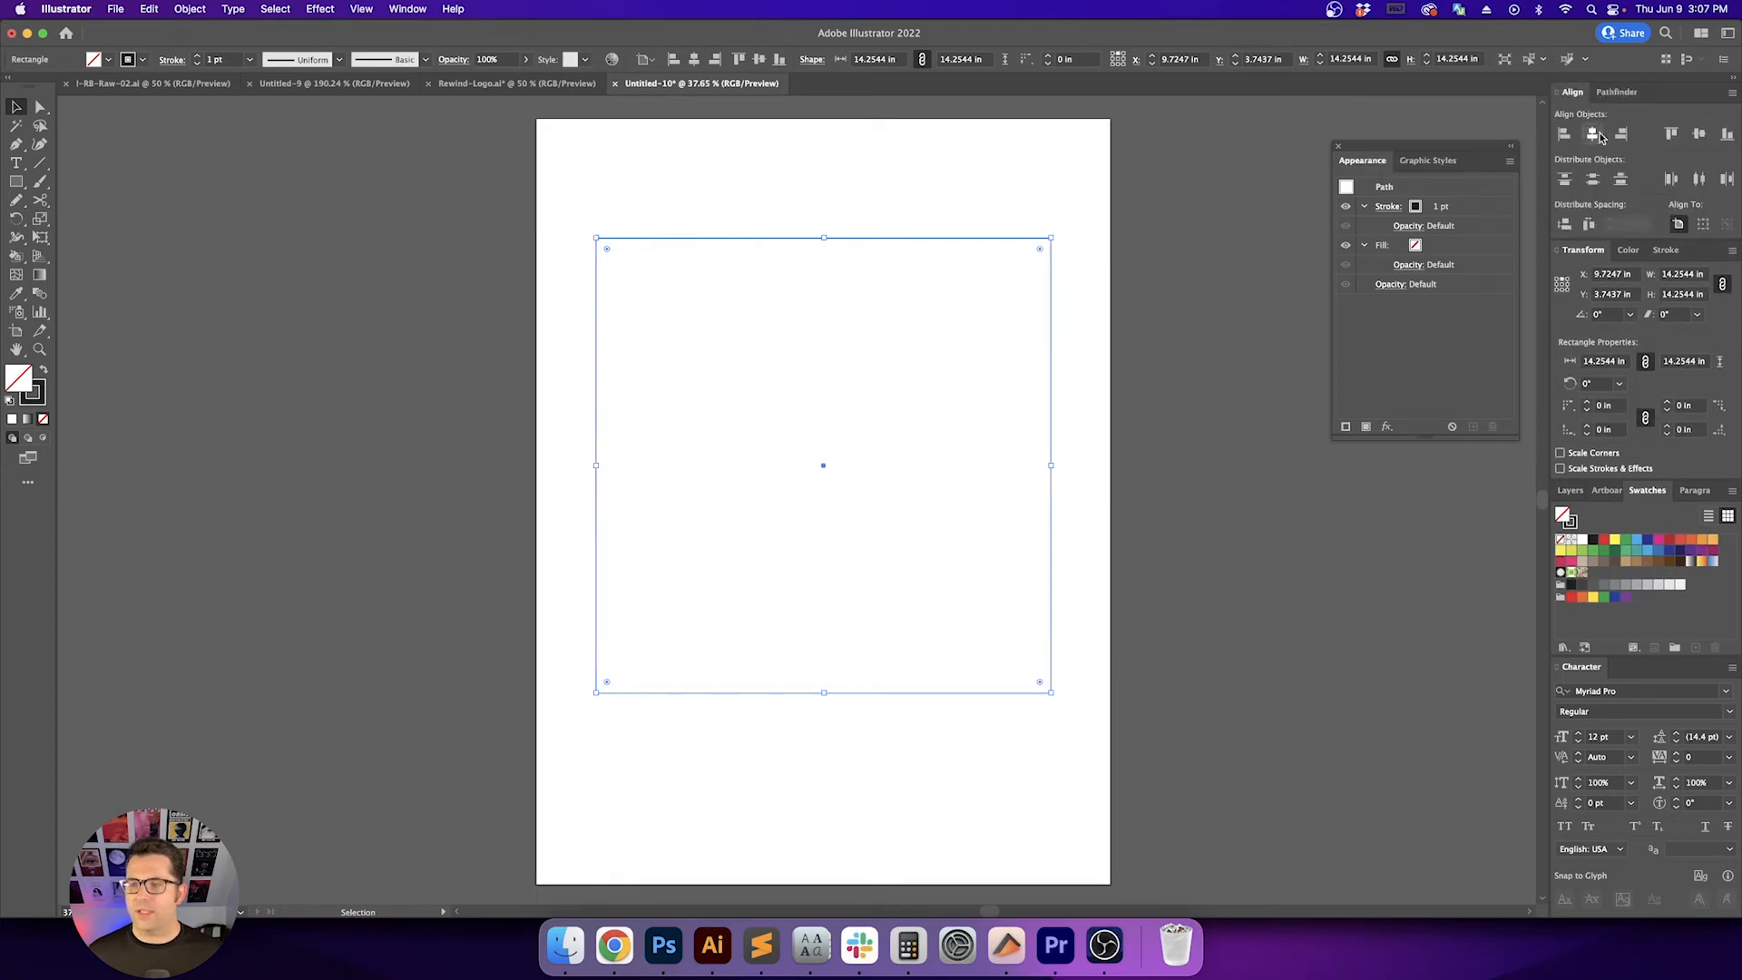
Size the square to 18 in to match the artboard's width, and step its width and height down to 14 in
click(1683, 274)
text(18)
key(Return)
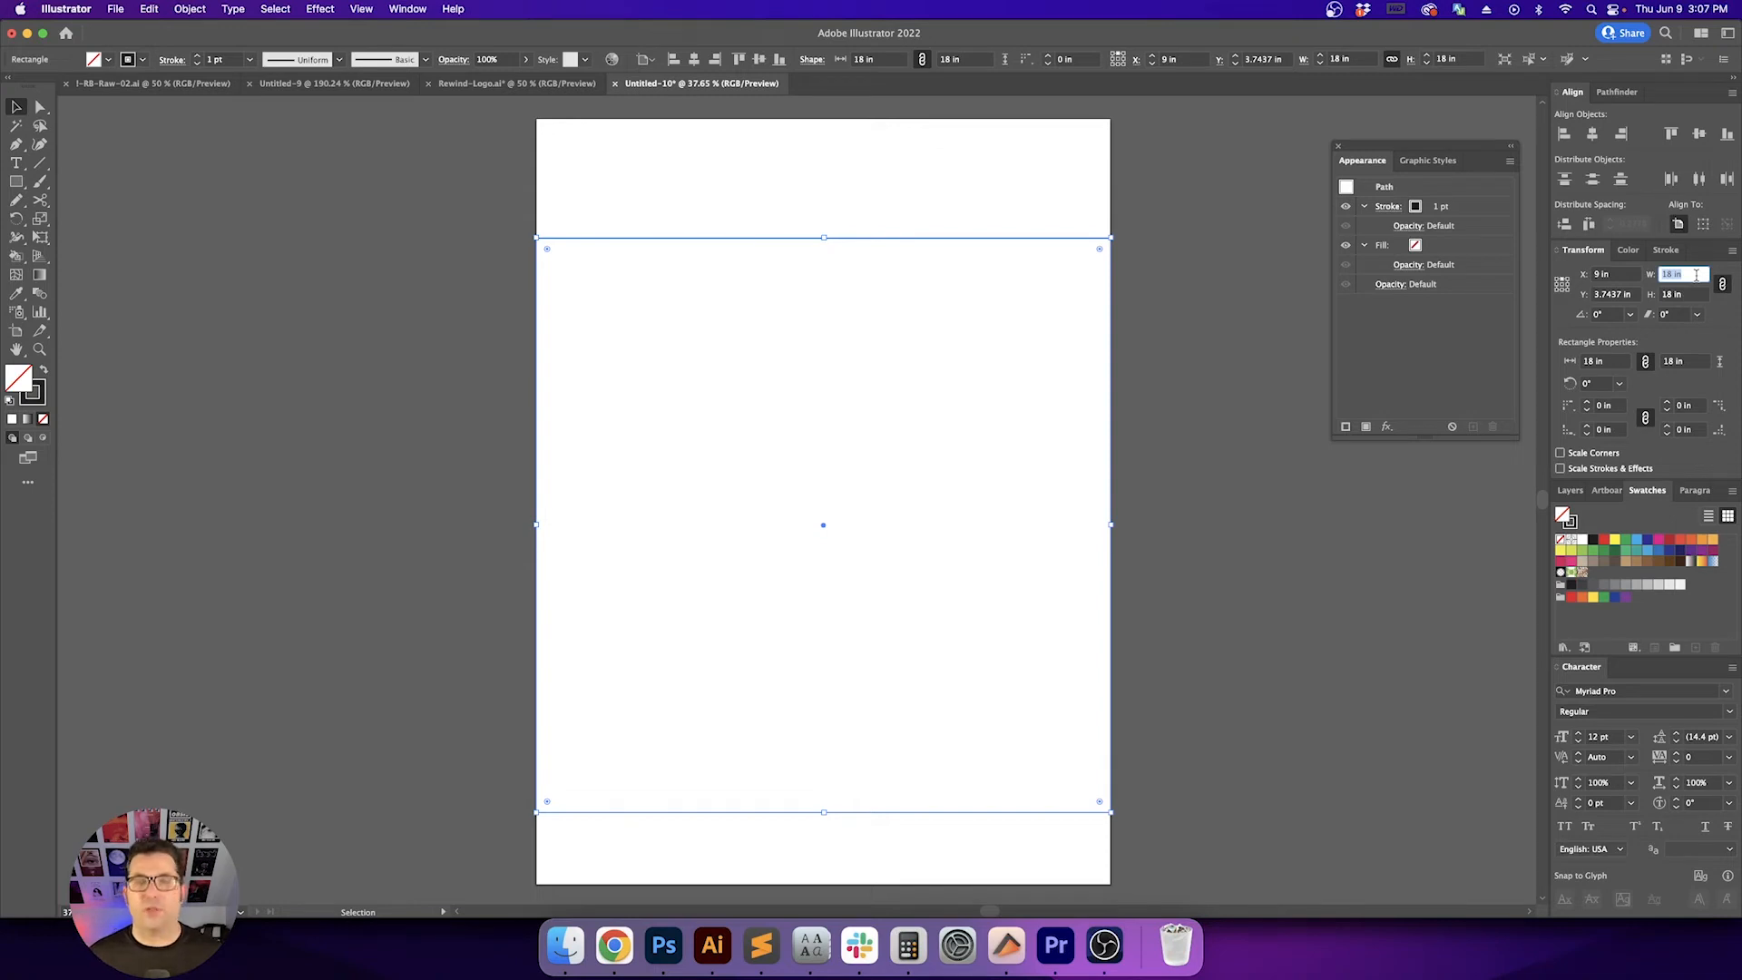
key(Down)
key(Down)
key(Down)
key(Down)
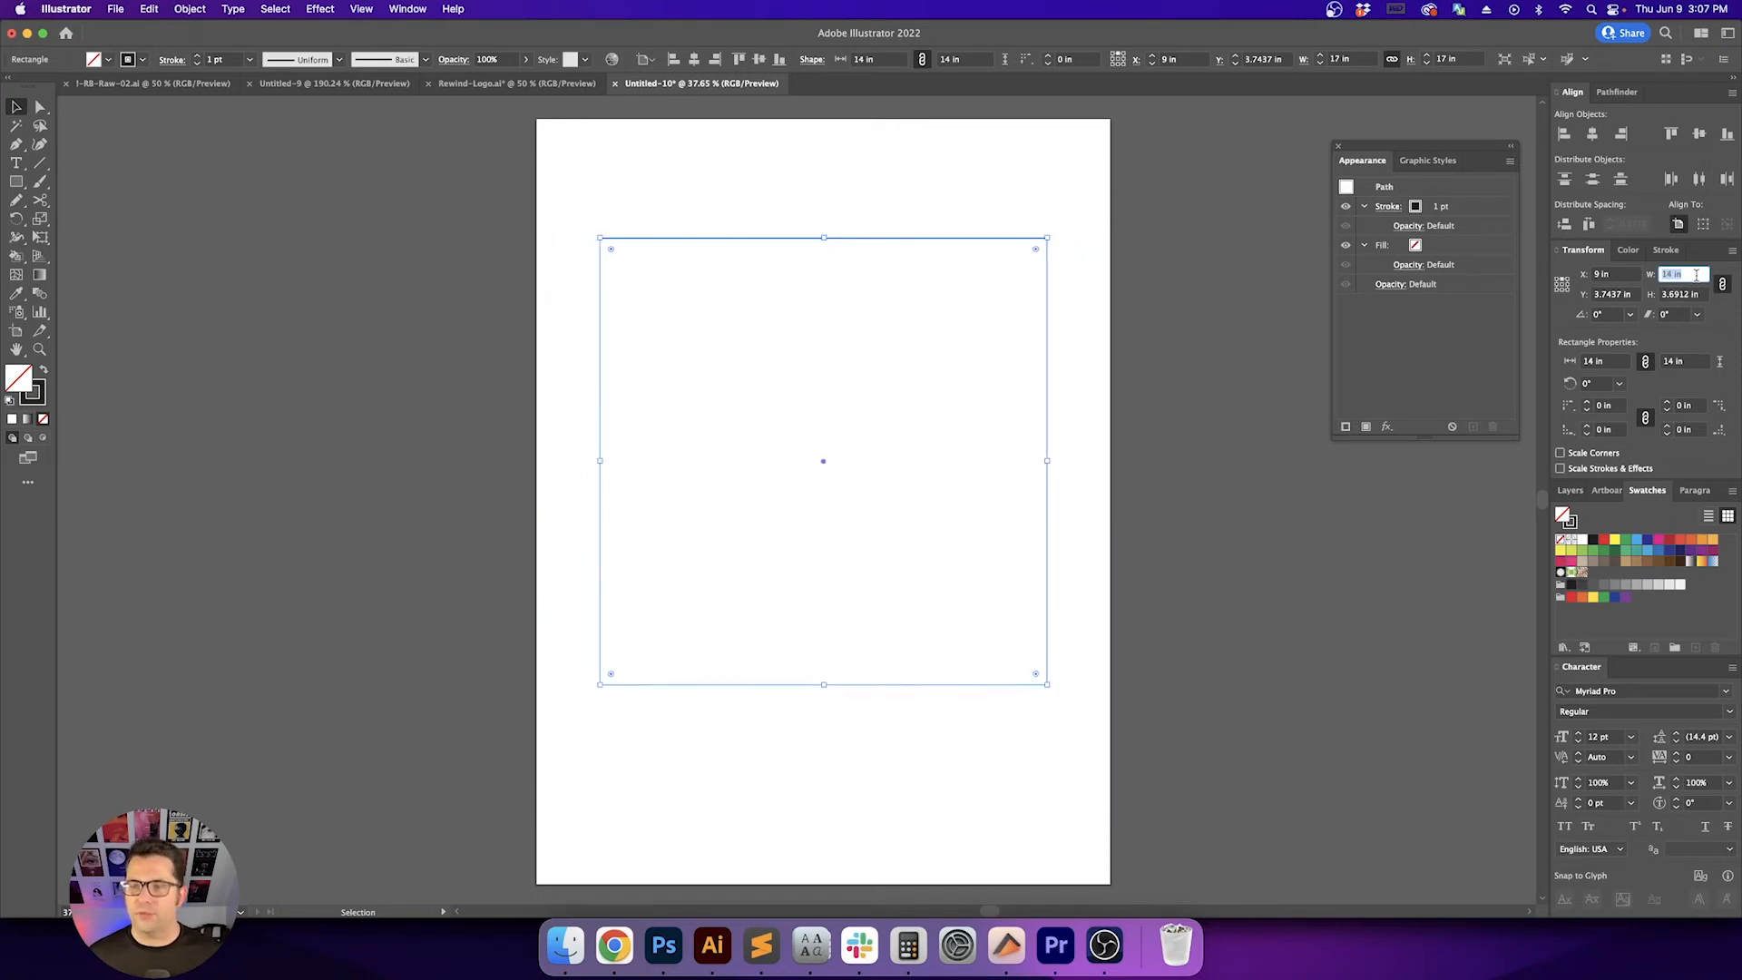
key(Return)
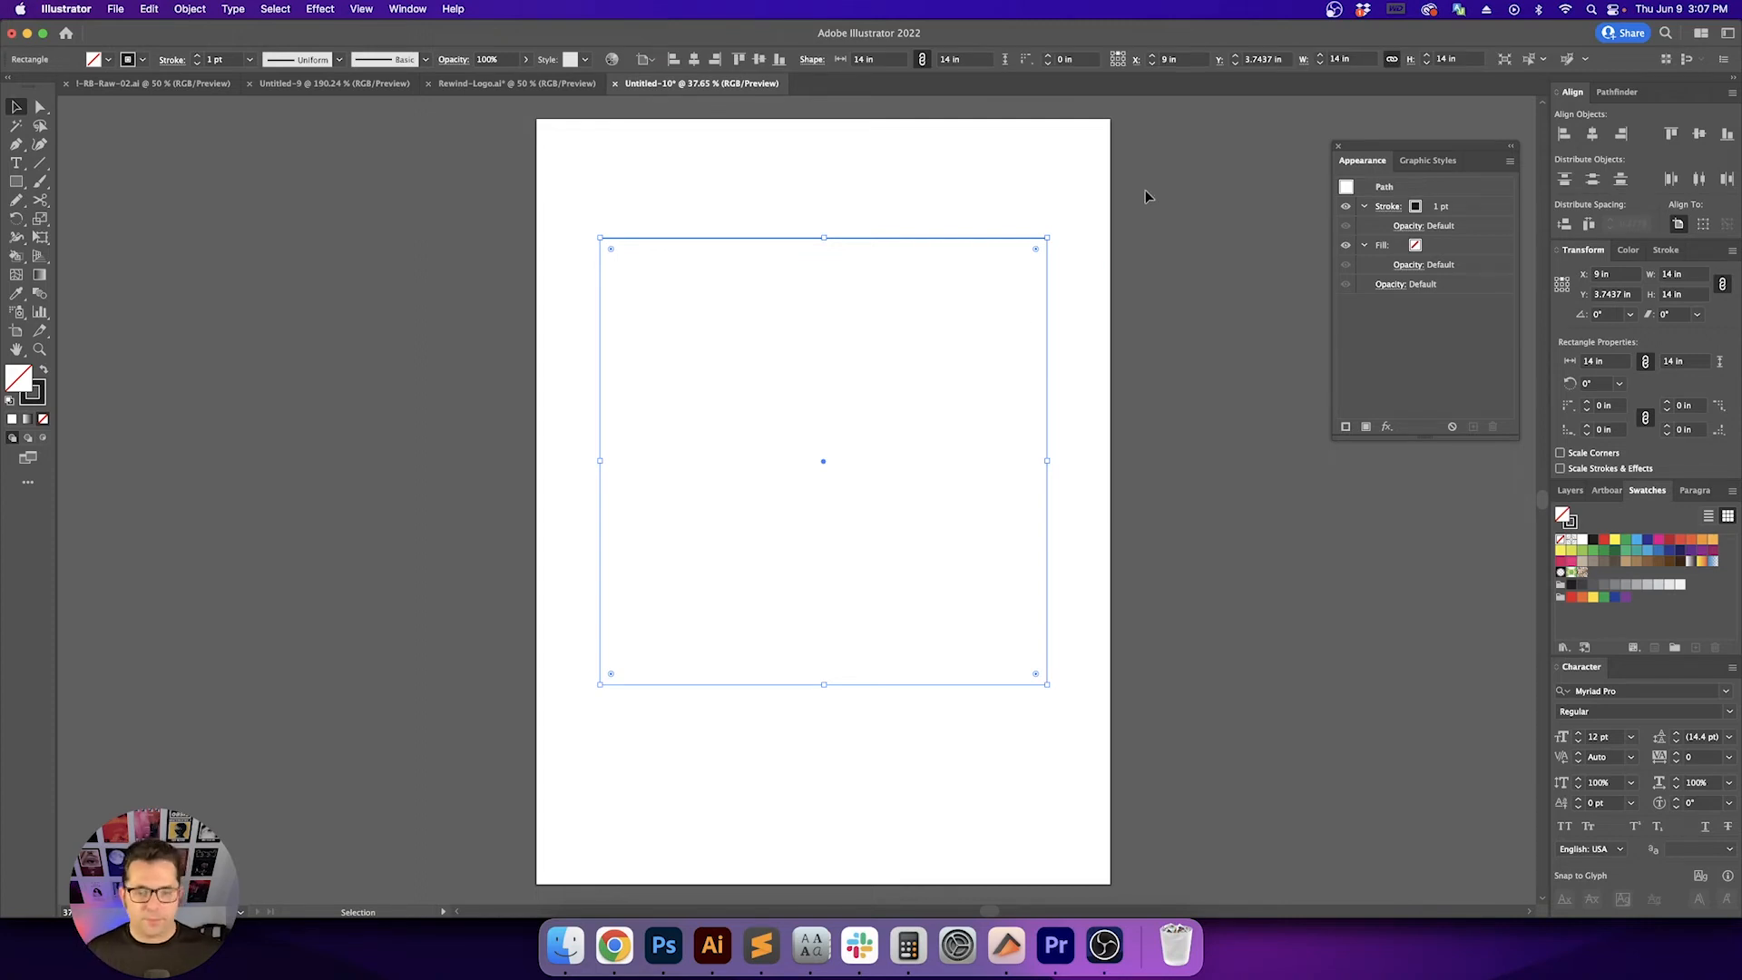
Switch to Photoshop and resample the album cover document to 300 pixels per inch, with its dimensions in inches
click(663, 946)
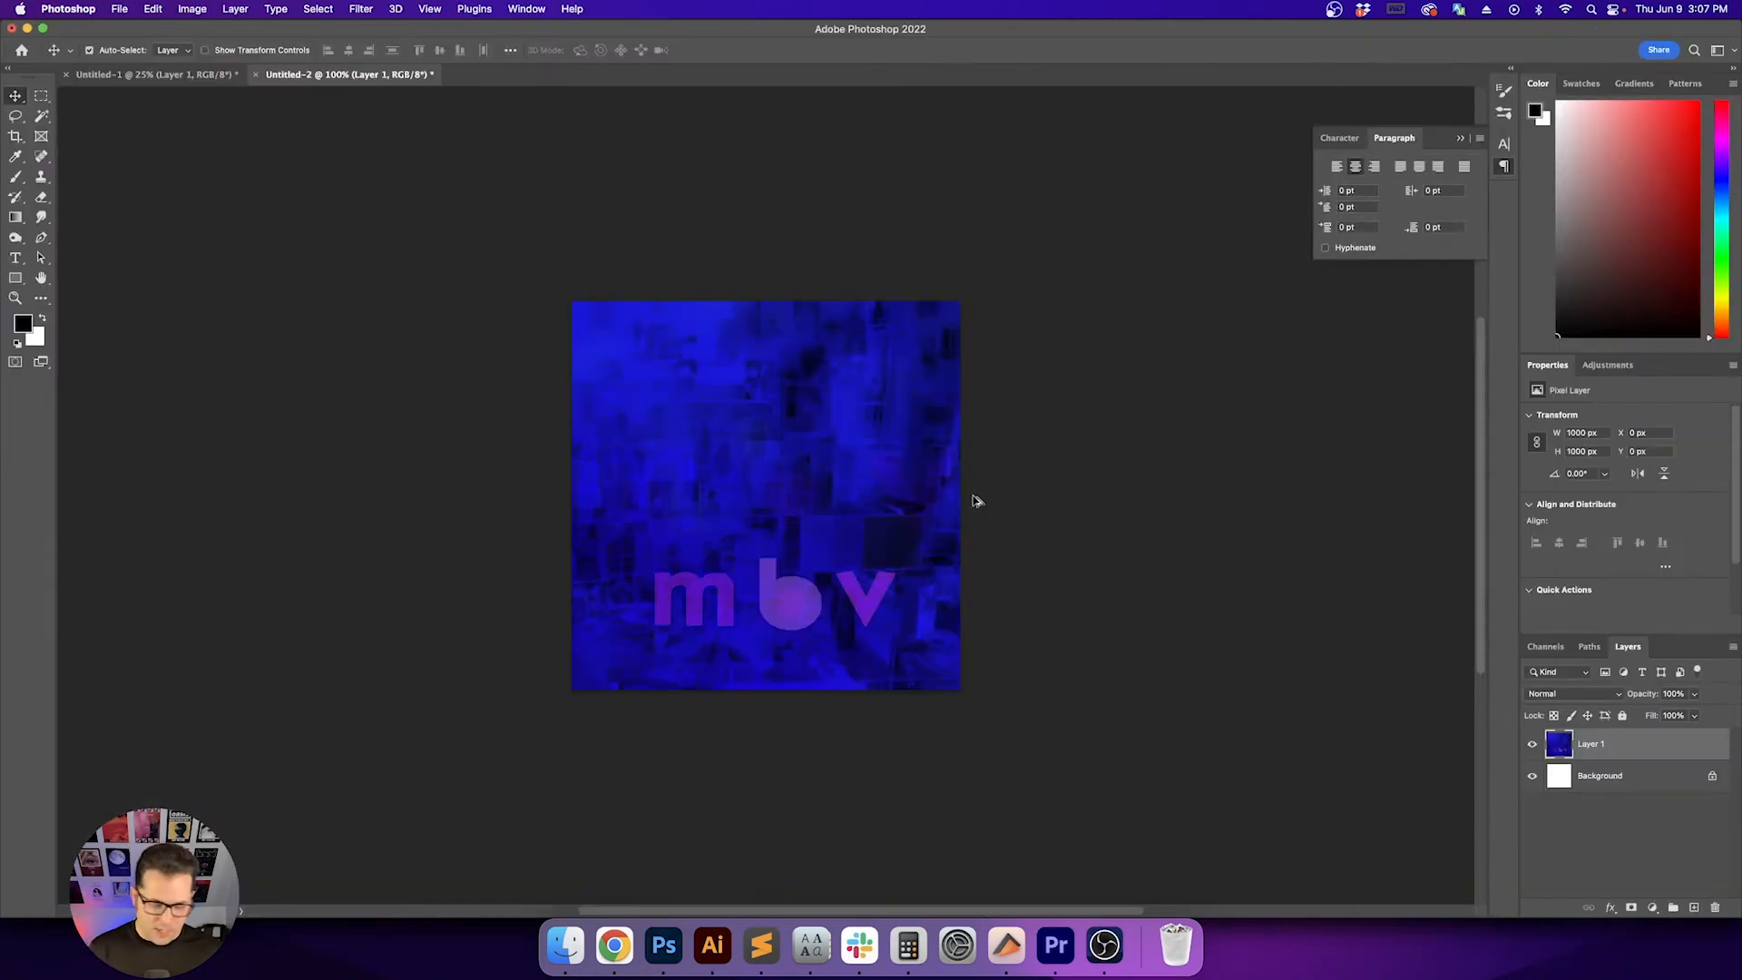
key(super+alt+i)
click(997, 459)
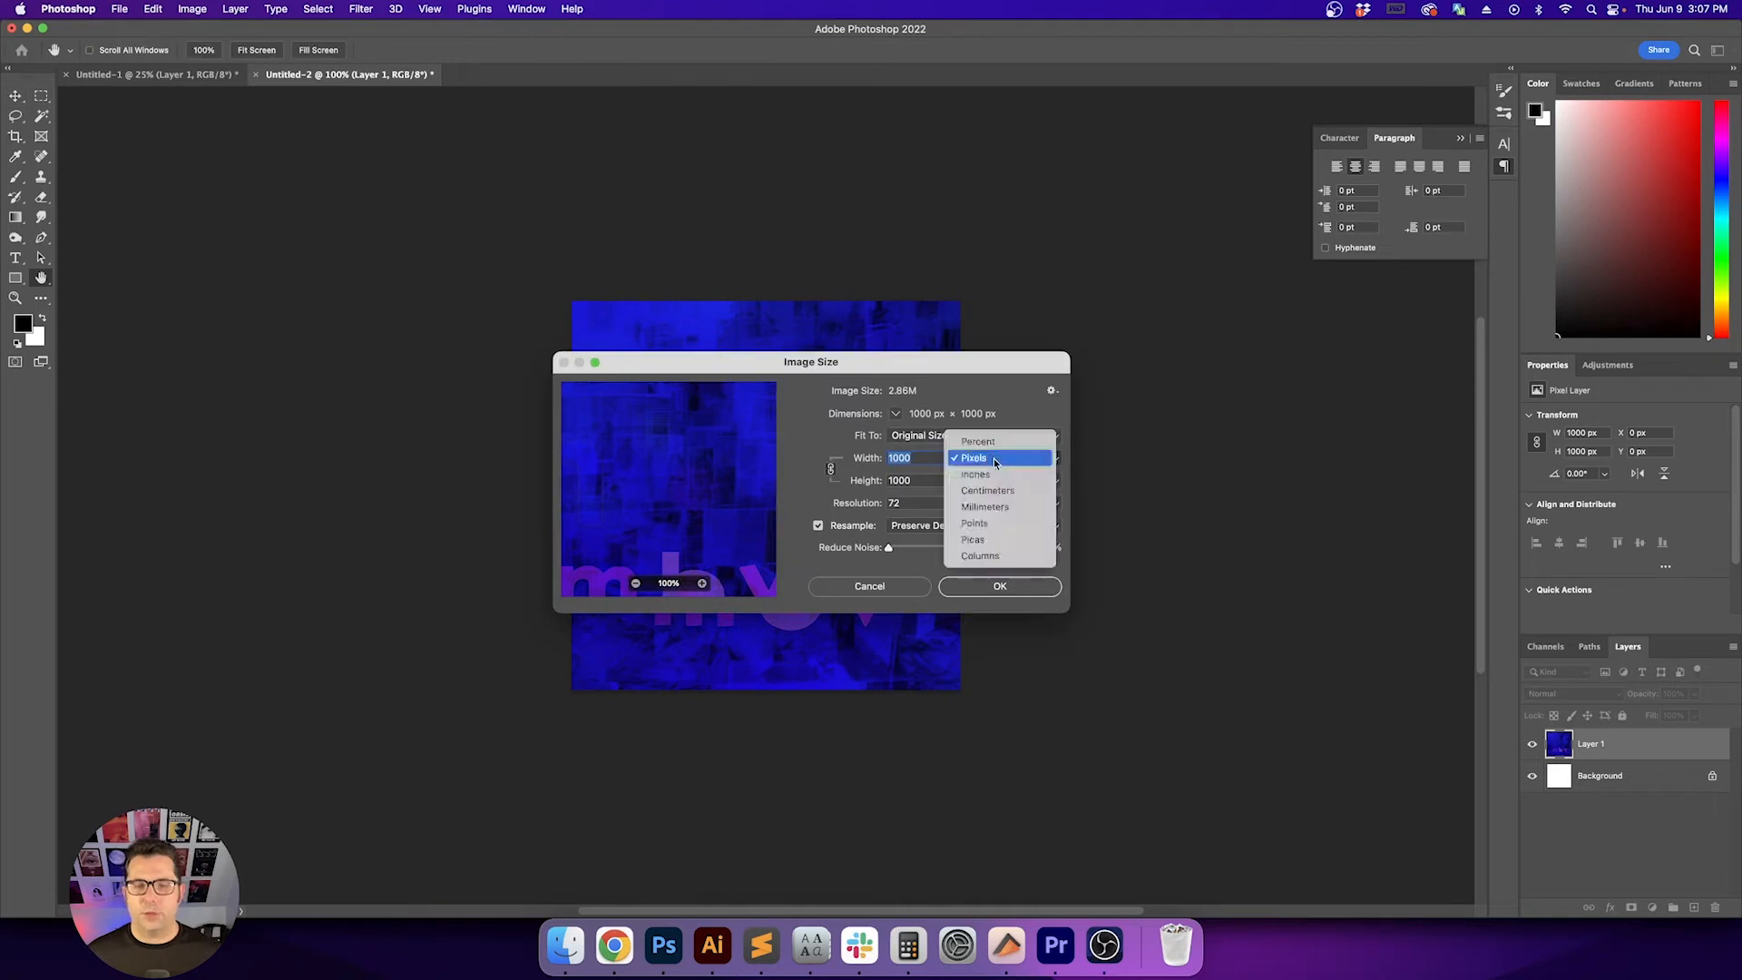
click(993, 476)
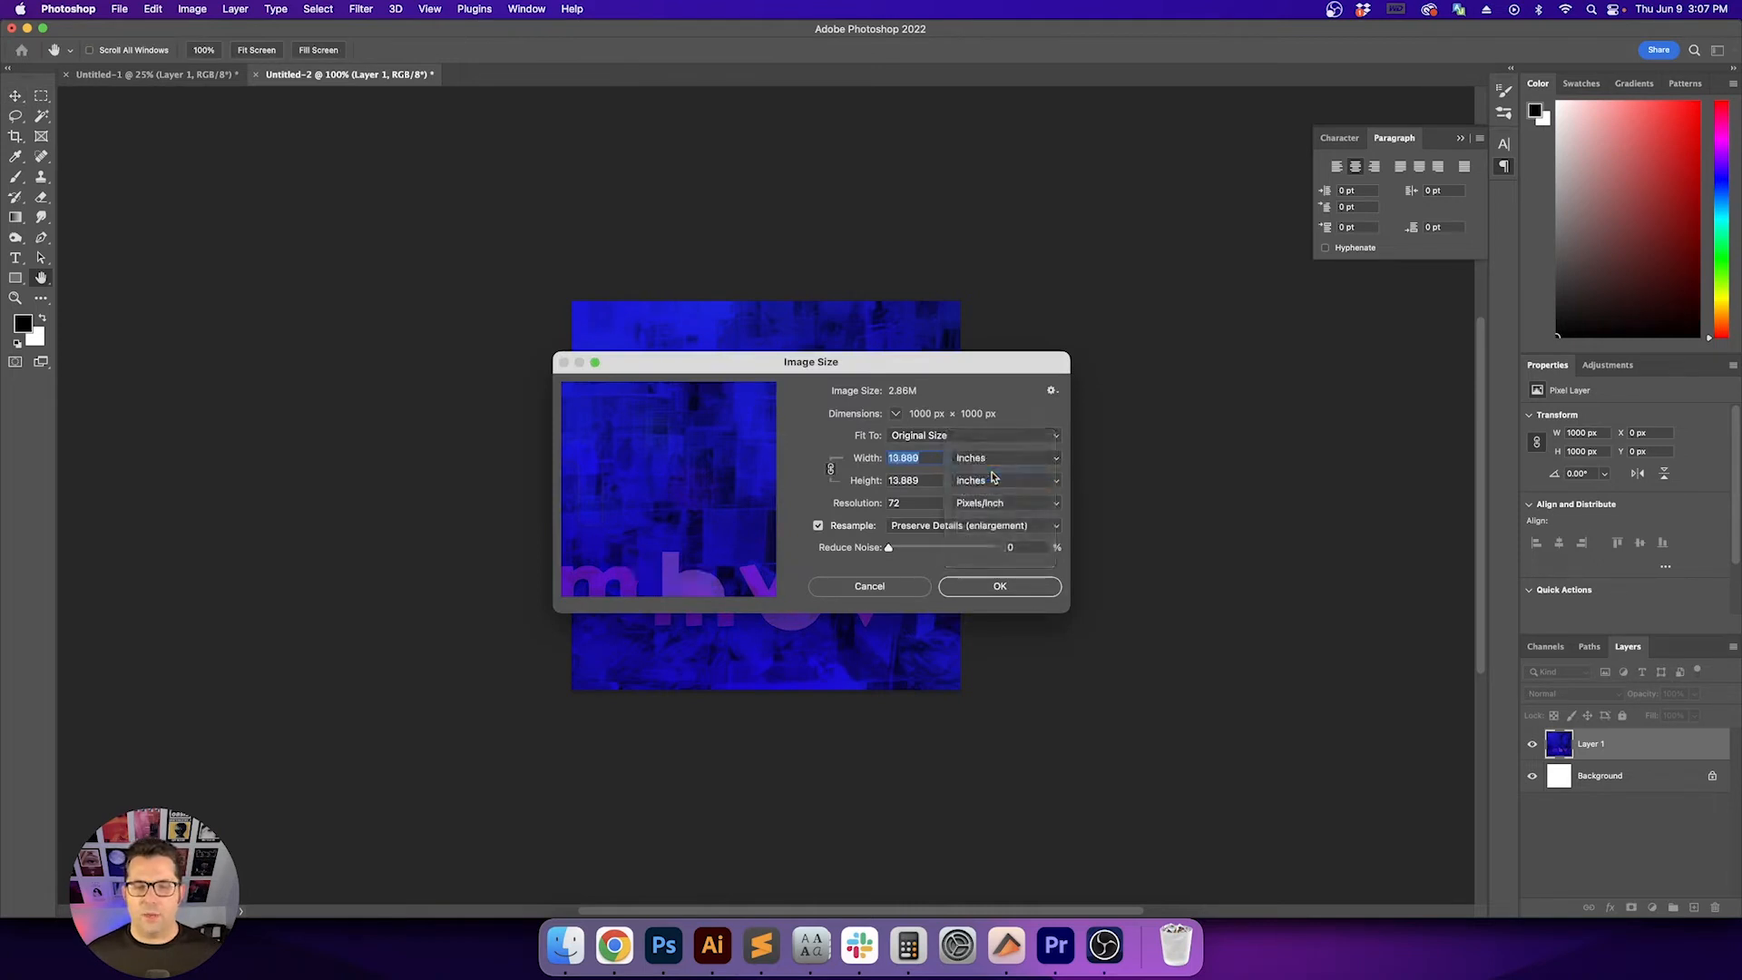
double_click(922, 497)
text(300)
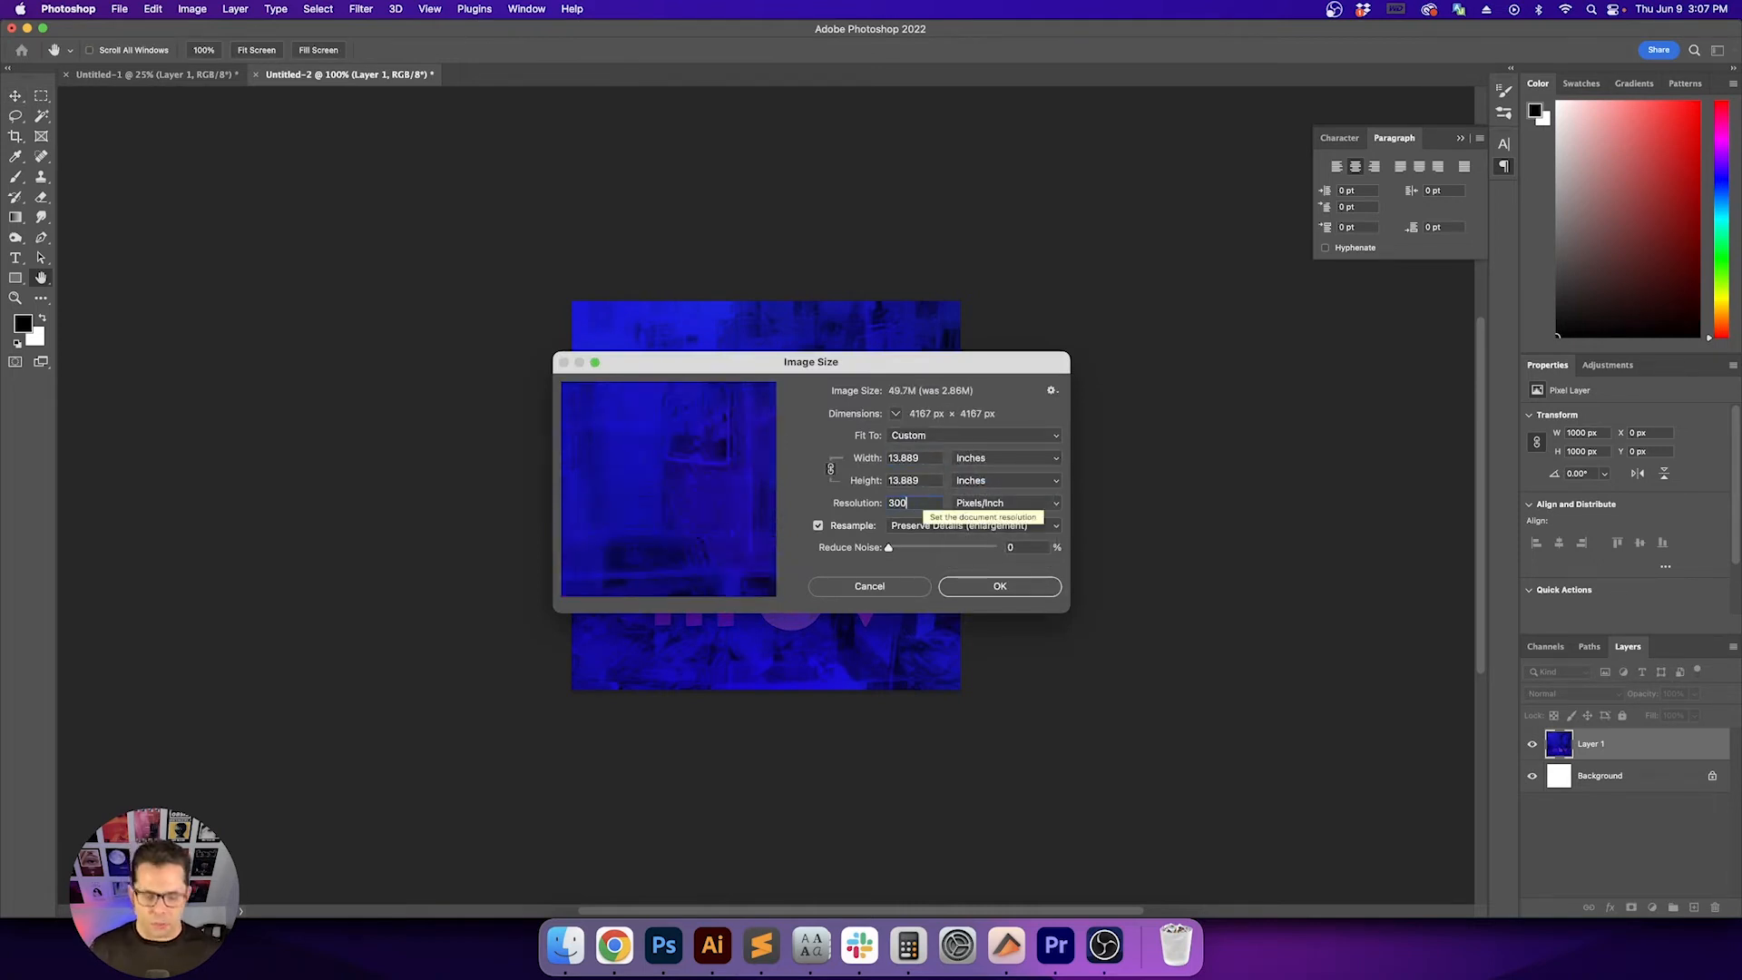
key(Return)
Resize the album cover document to 14 inches wide and merge the cover layer down into the background
key(super+alt+i)
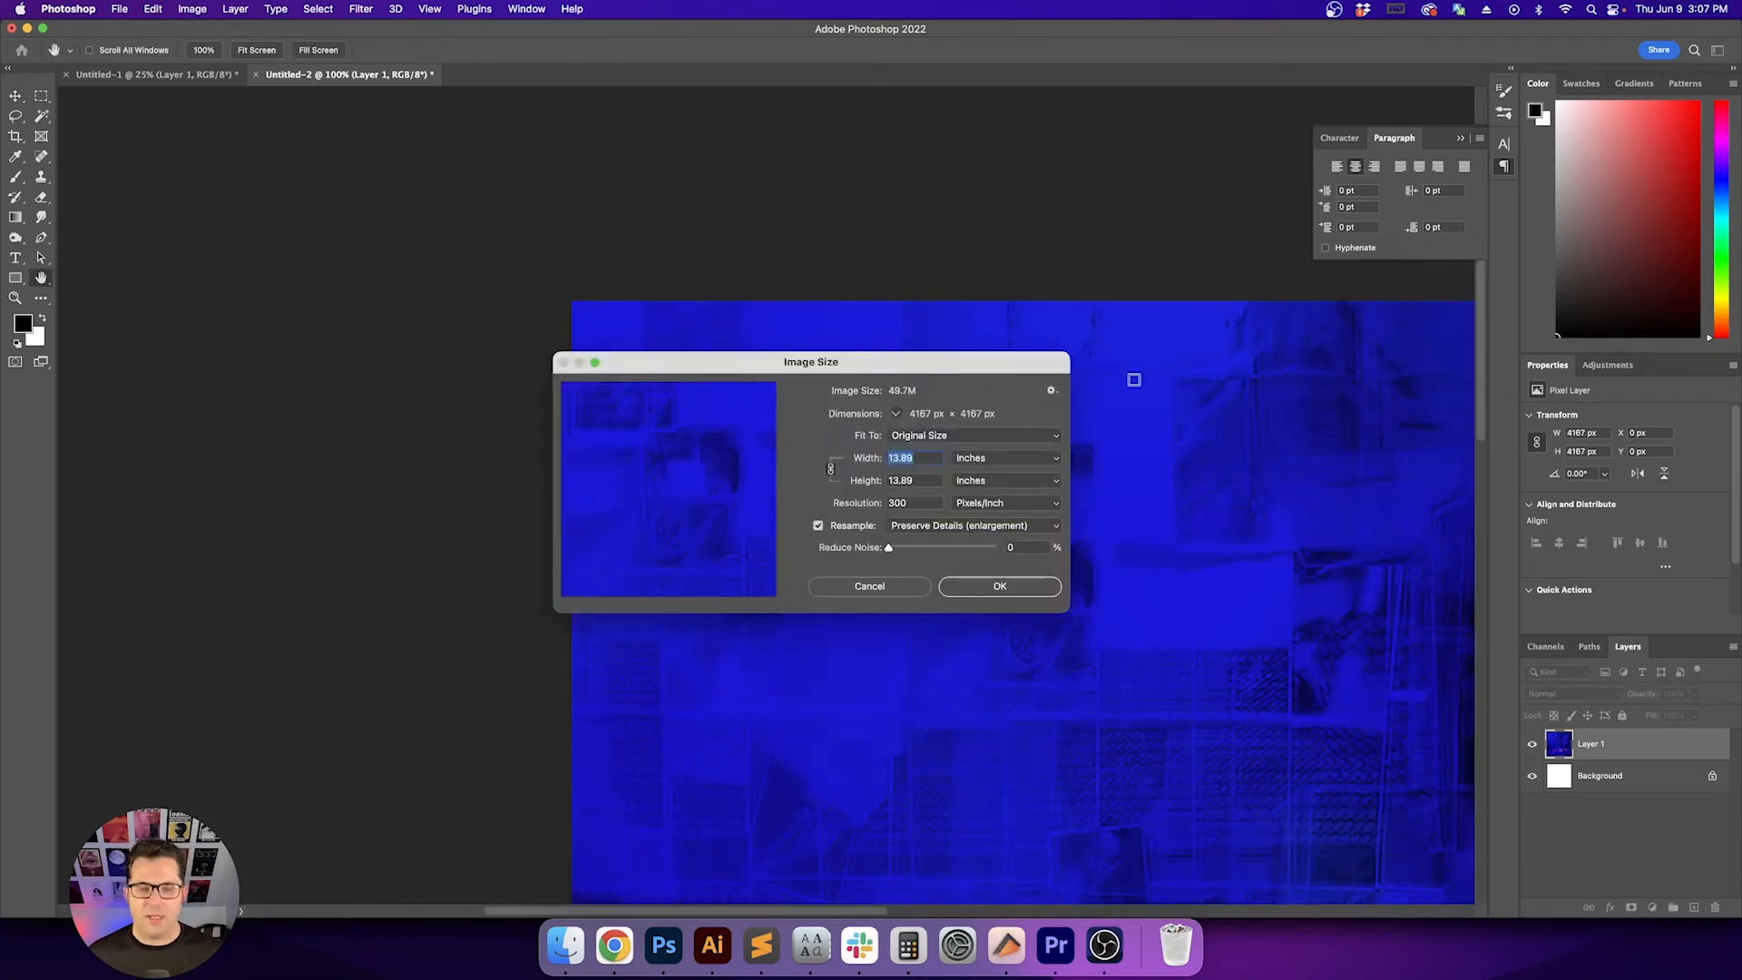
text(14)
key(Return)
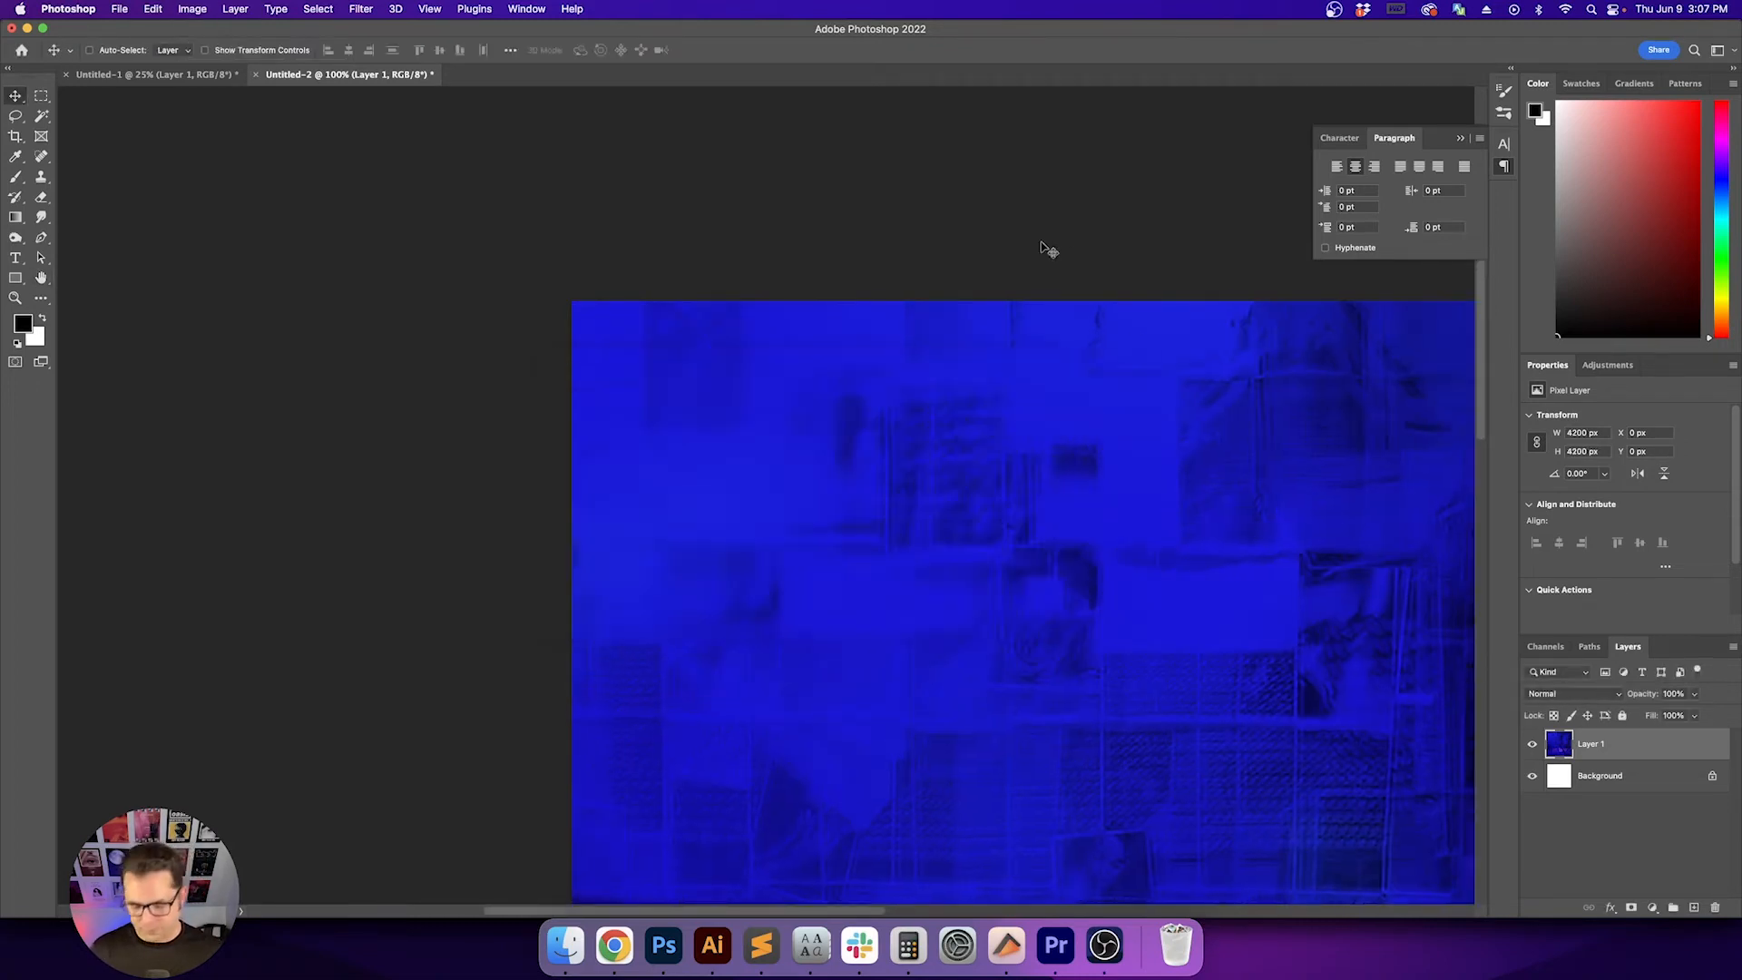
key(super+0)
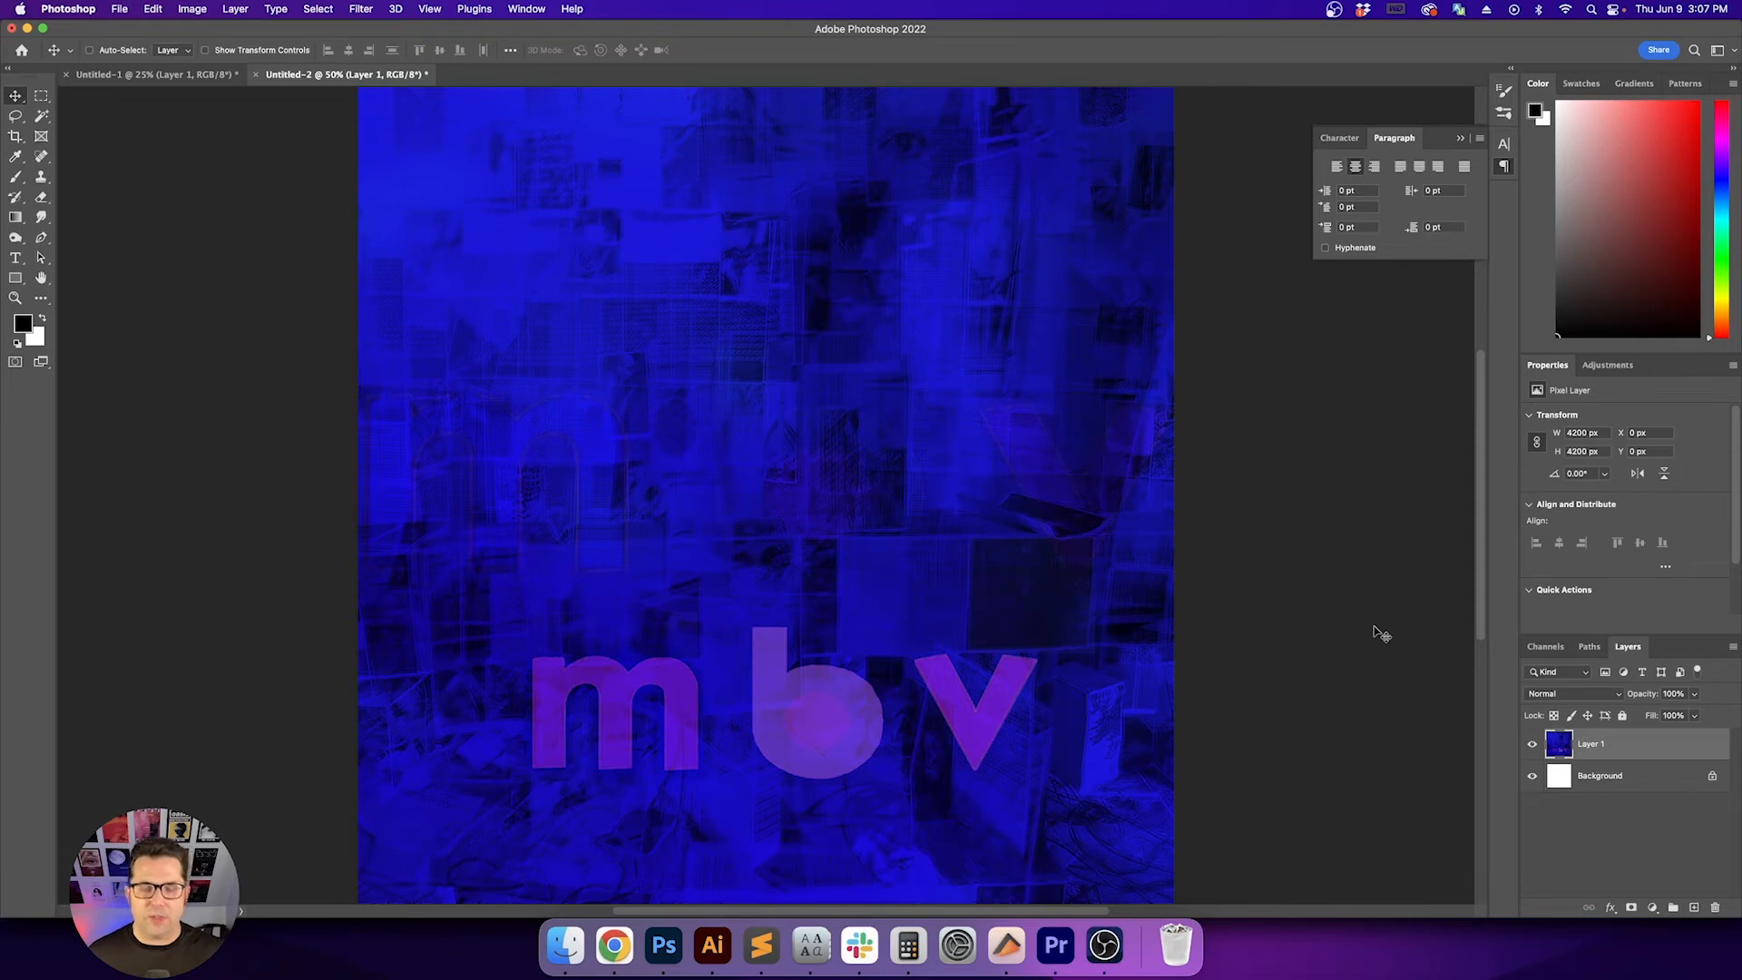
key(super+e)
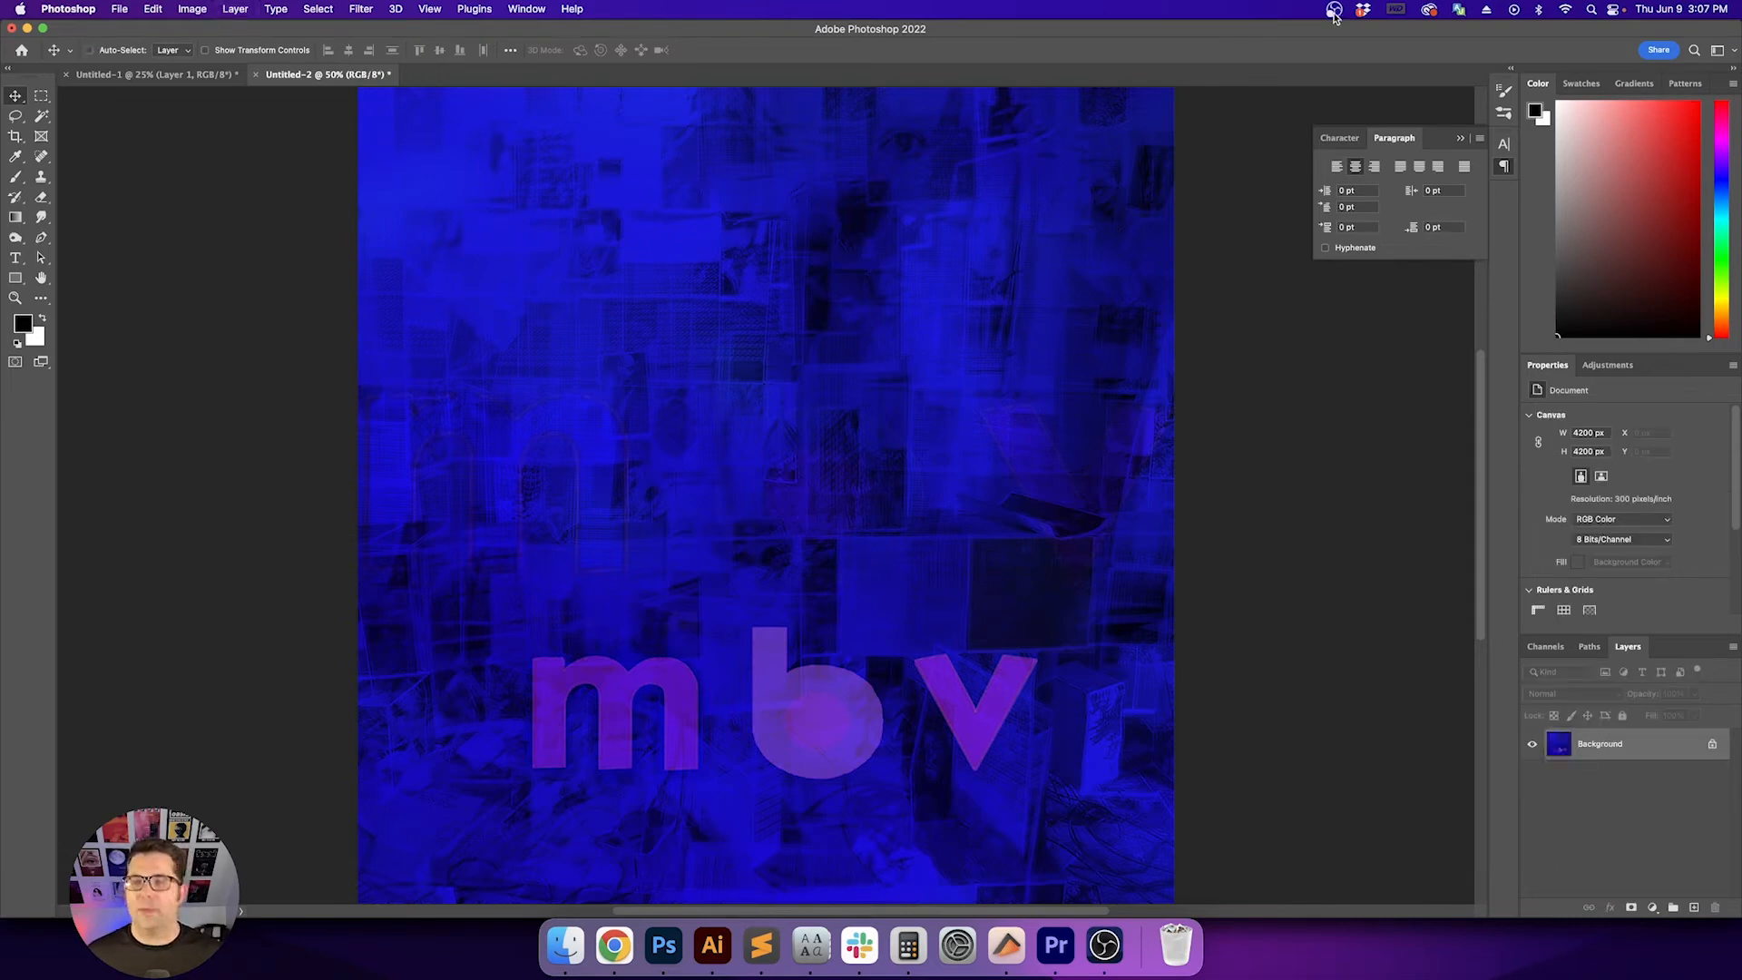
Launch KeyCastr and move its preferences window off the centre of the artwork
key(super+space)
text(keycastr)
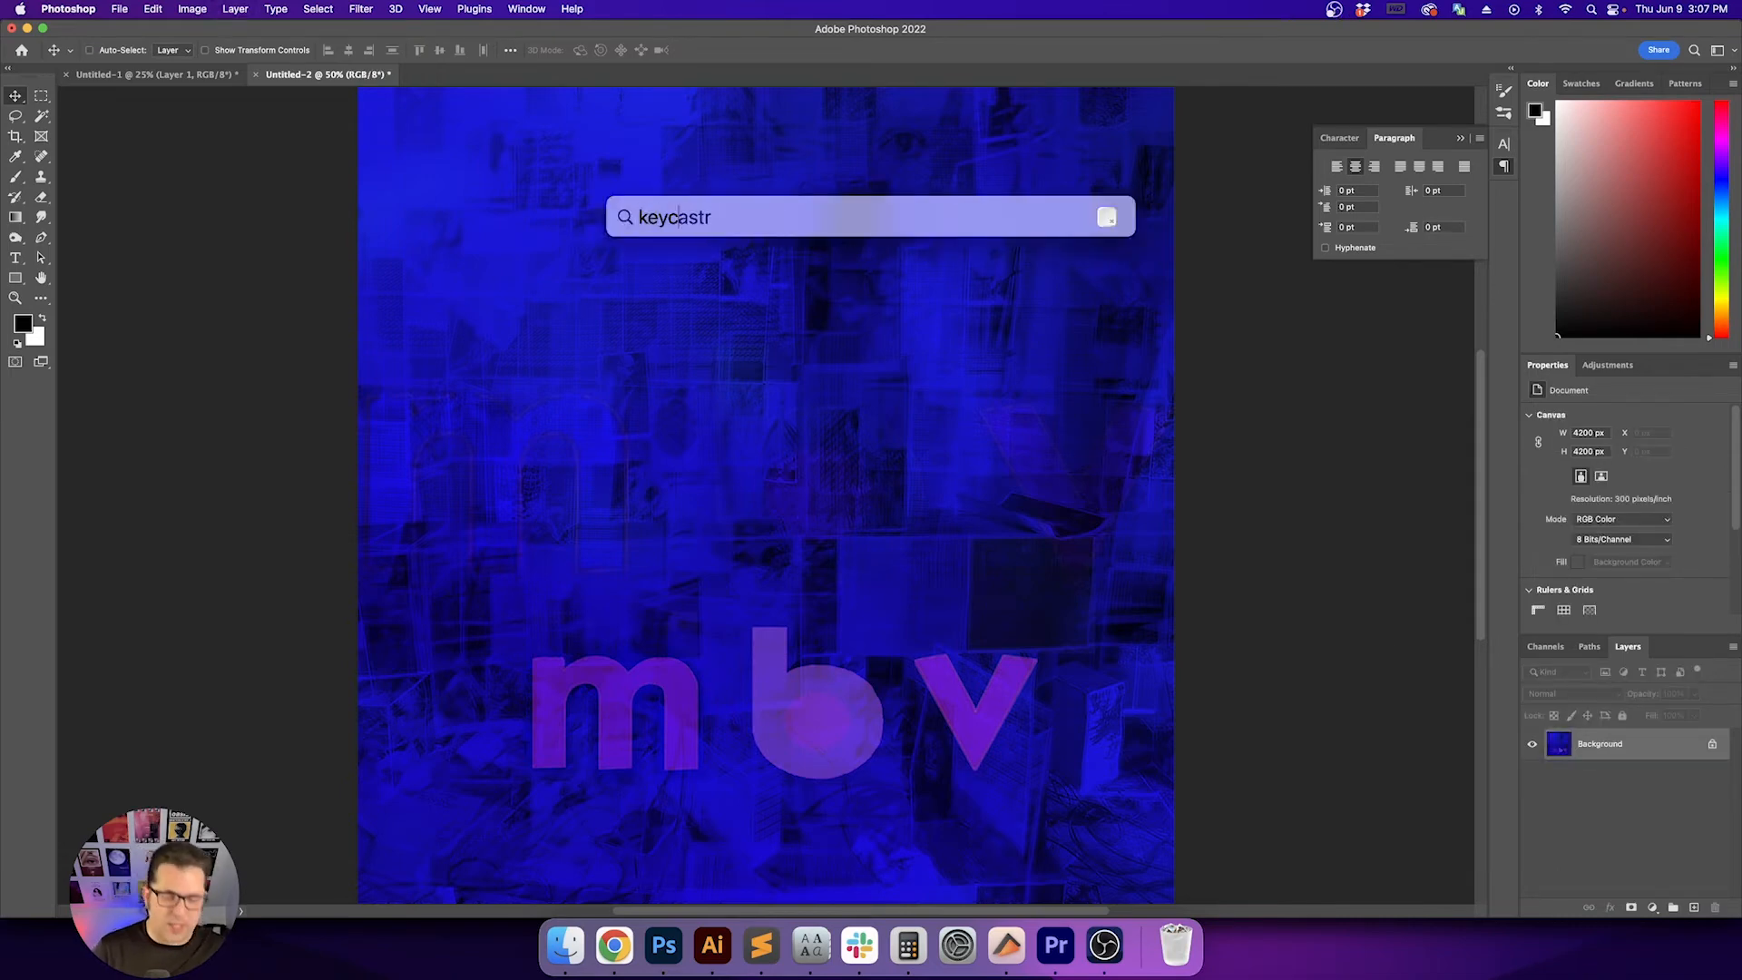
key(Return)
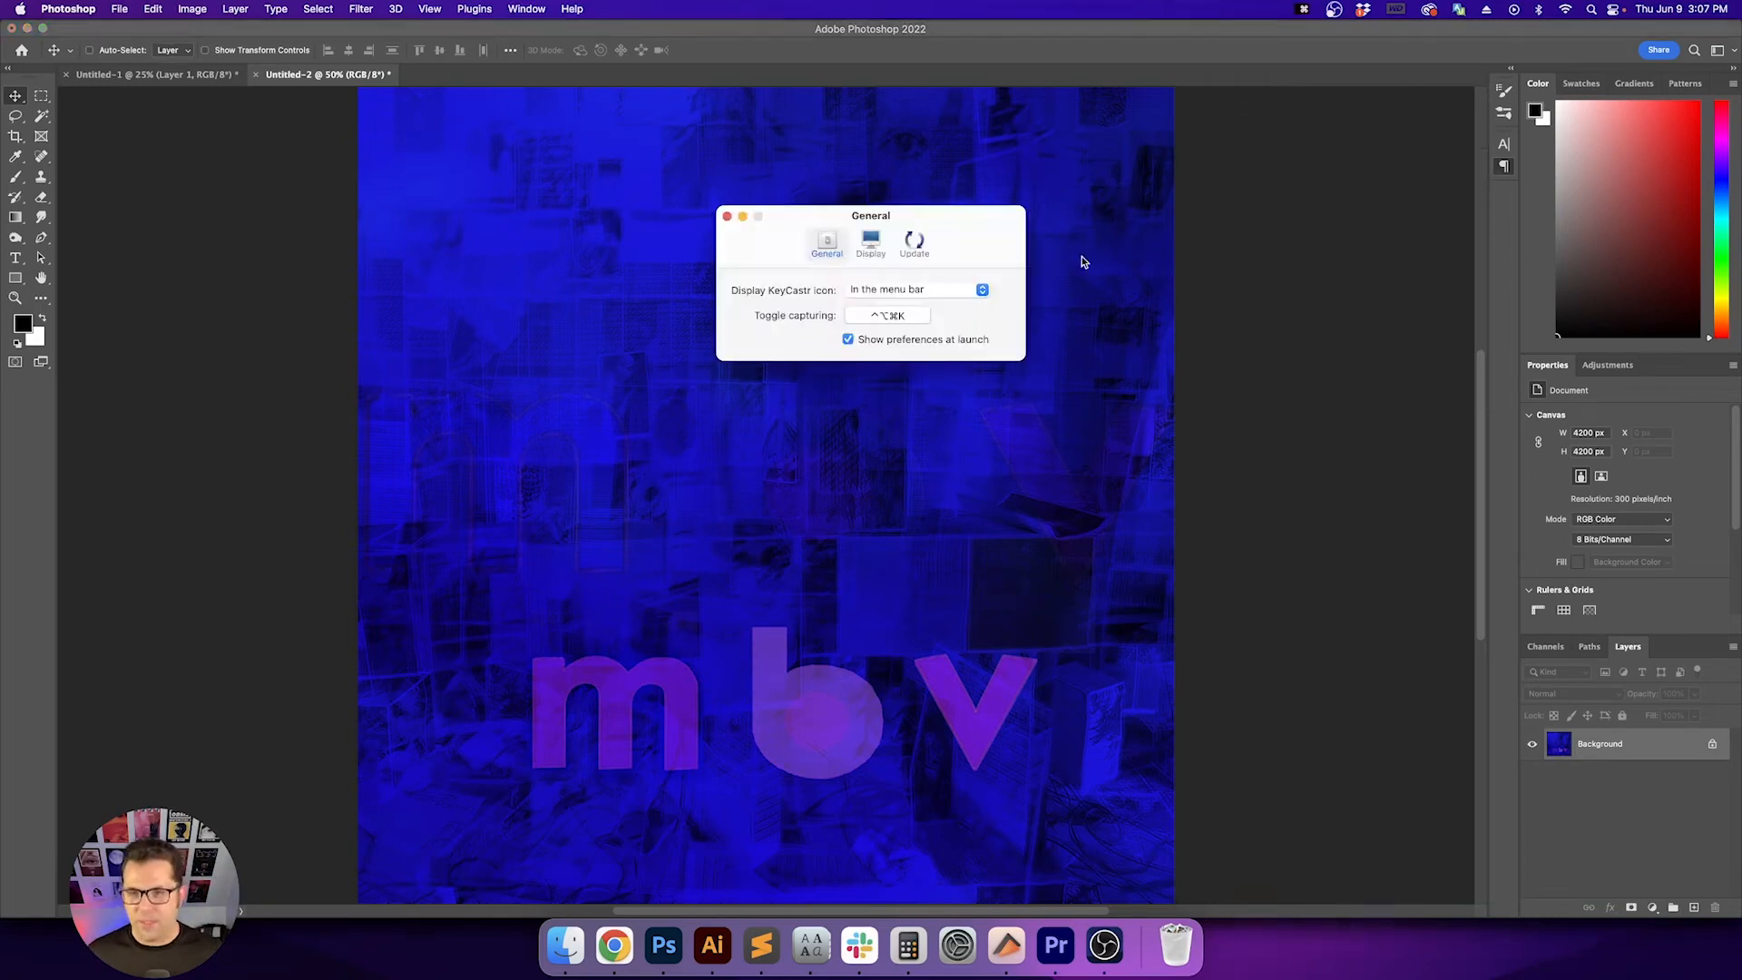
drag(863, 218, 1424, 481)
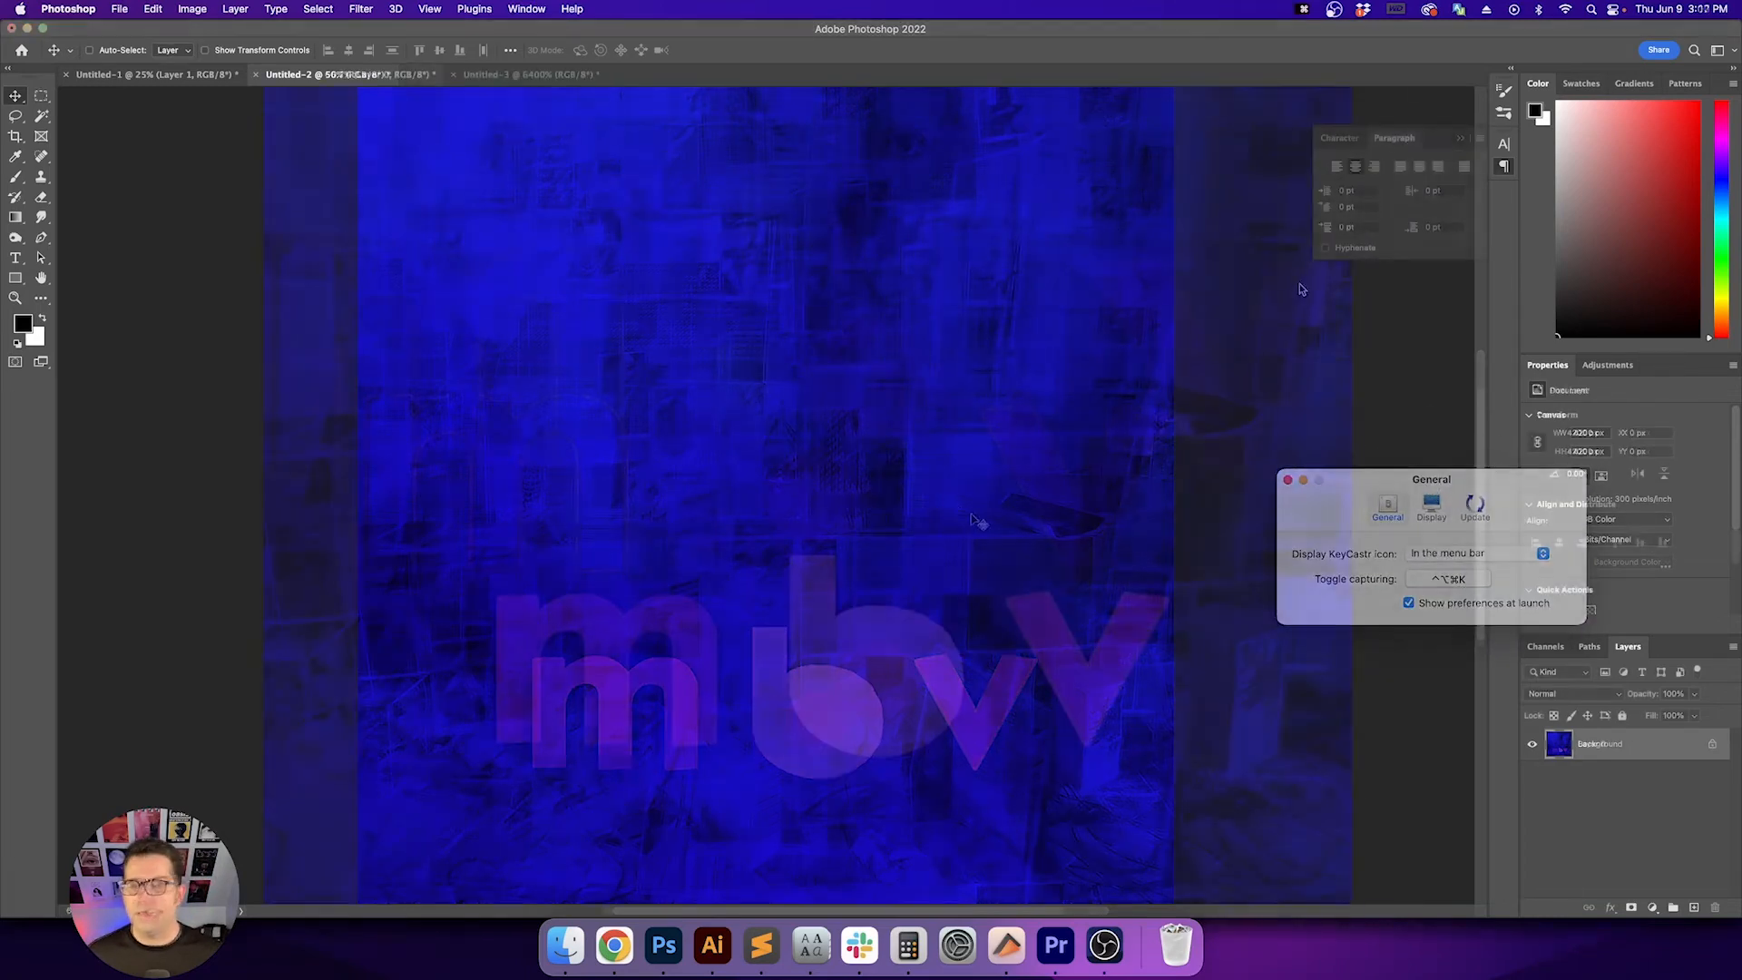
Start the Mosaic filter on the album cover layer and preview cell sizes of 50 and 80
key(space)
key(space)
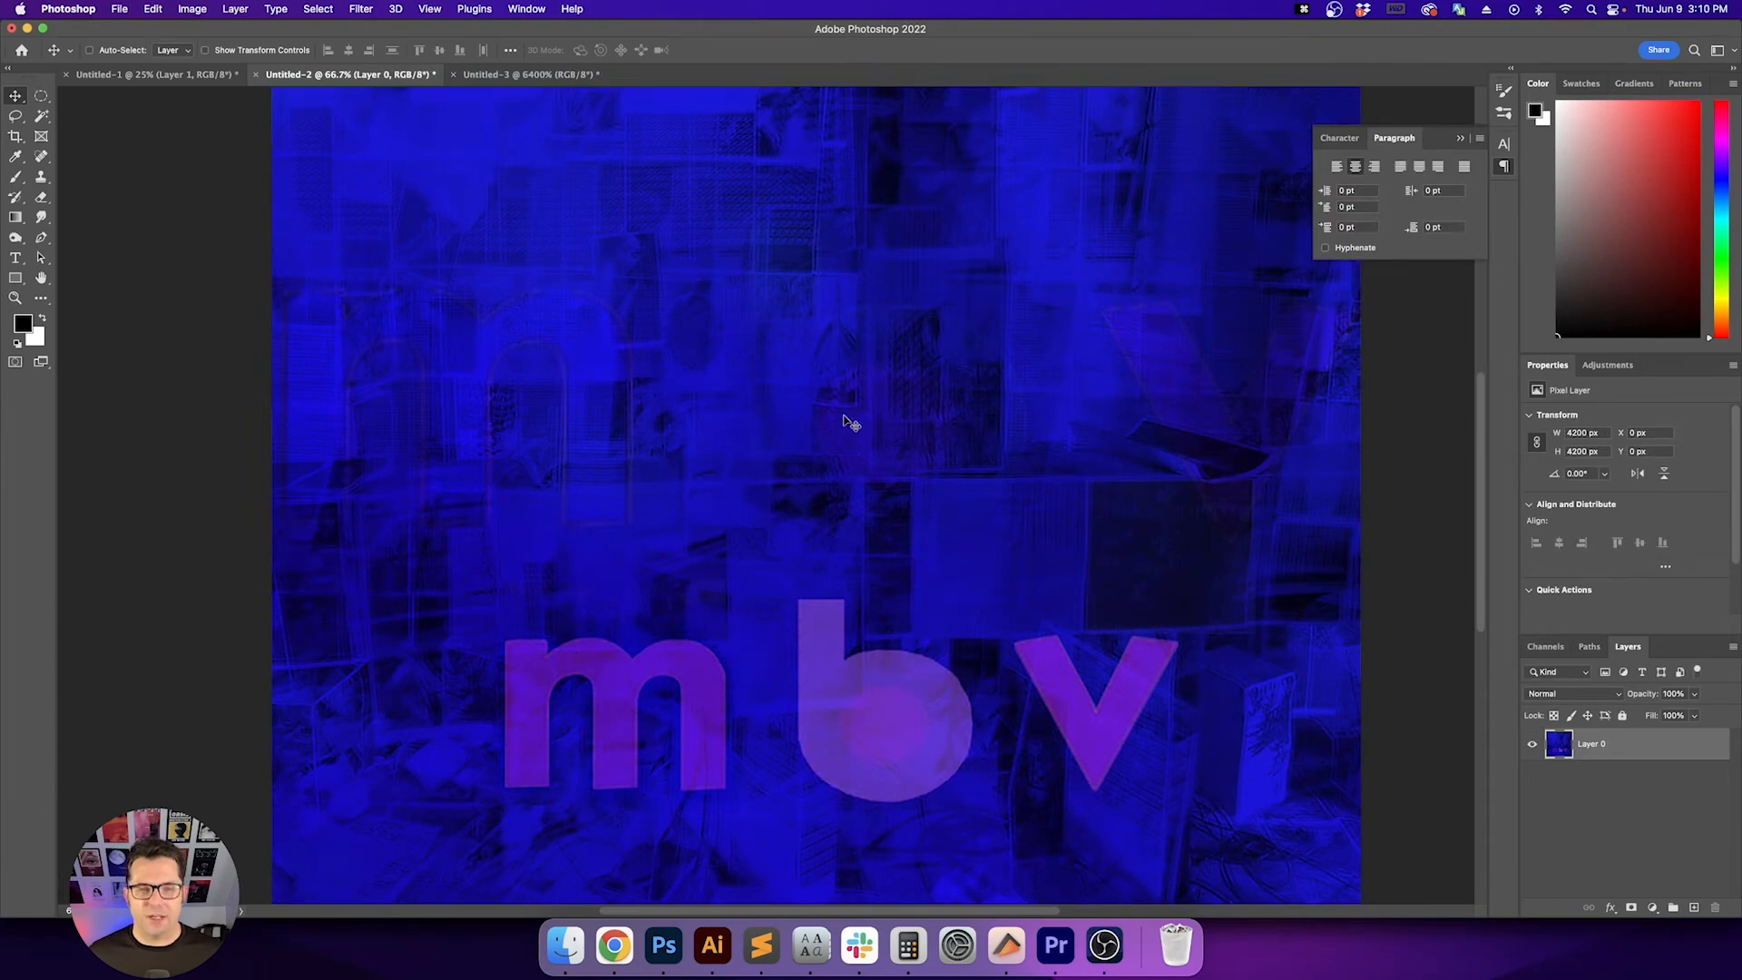
click(362, 8)
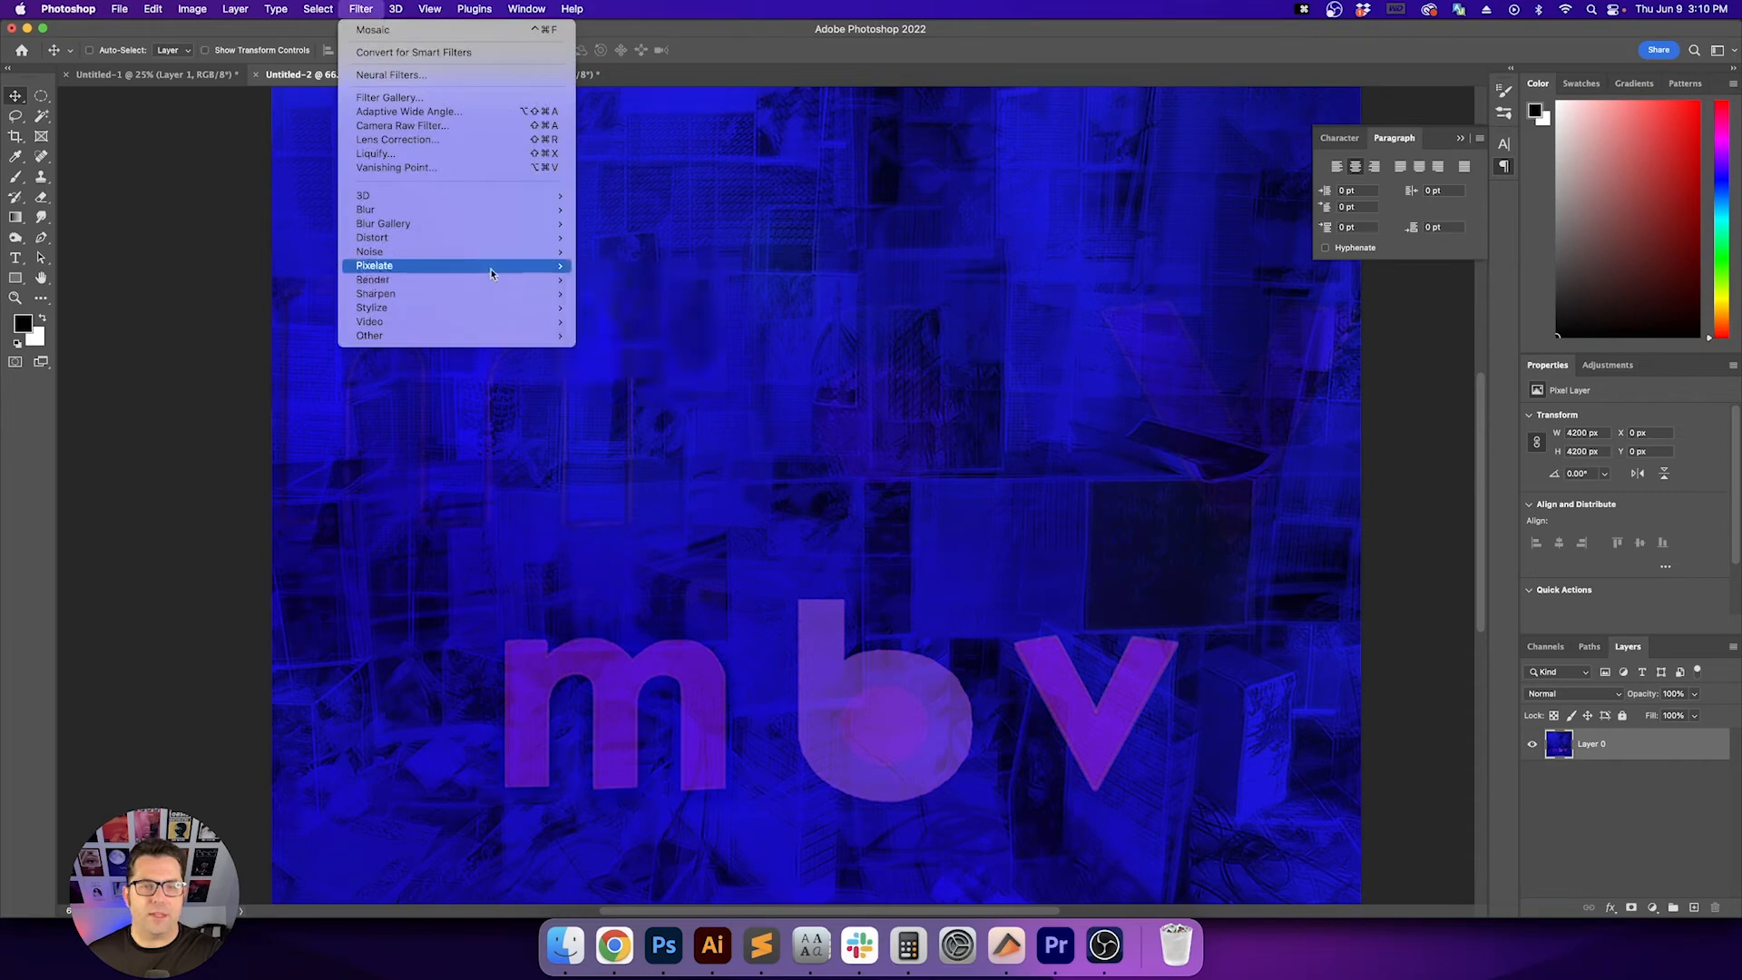
mouse_move(495, 266)
click(635, 334)
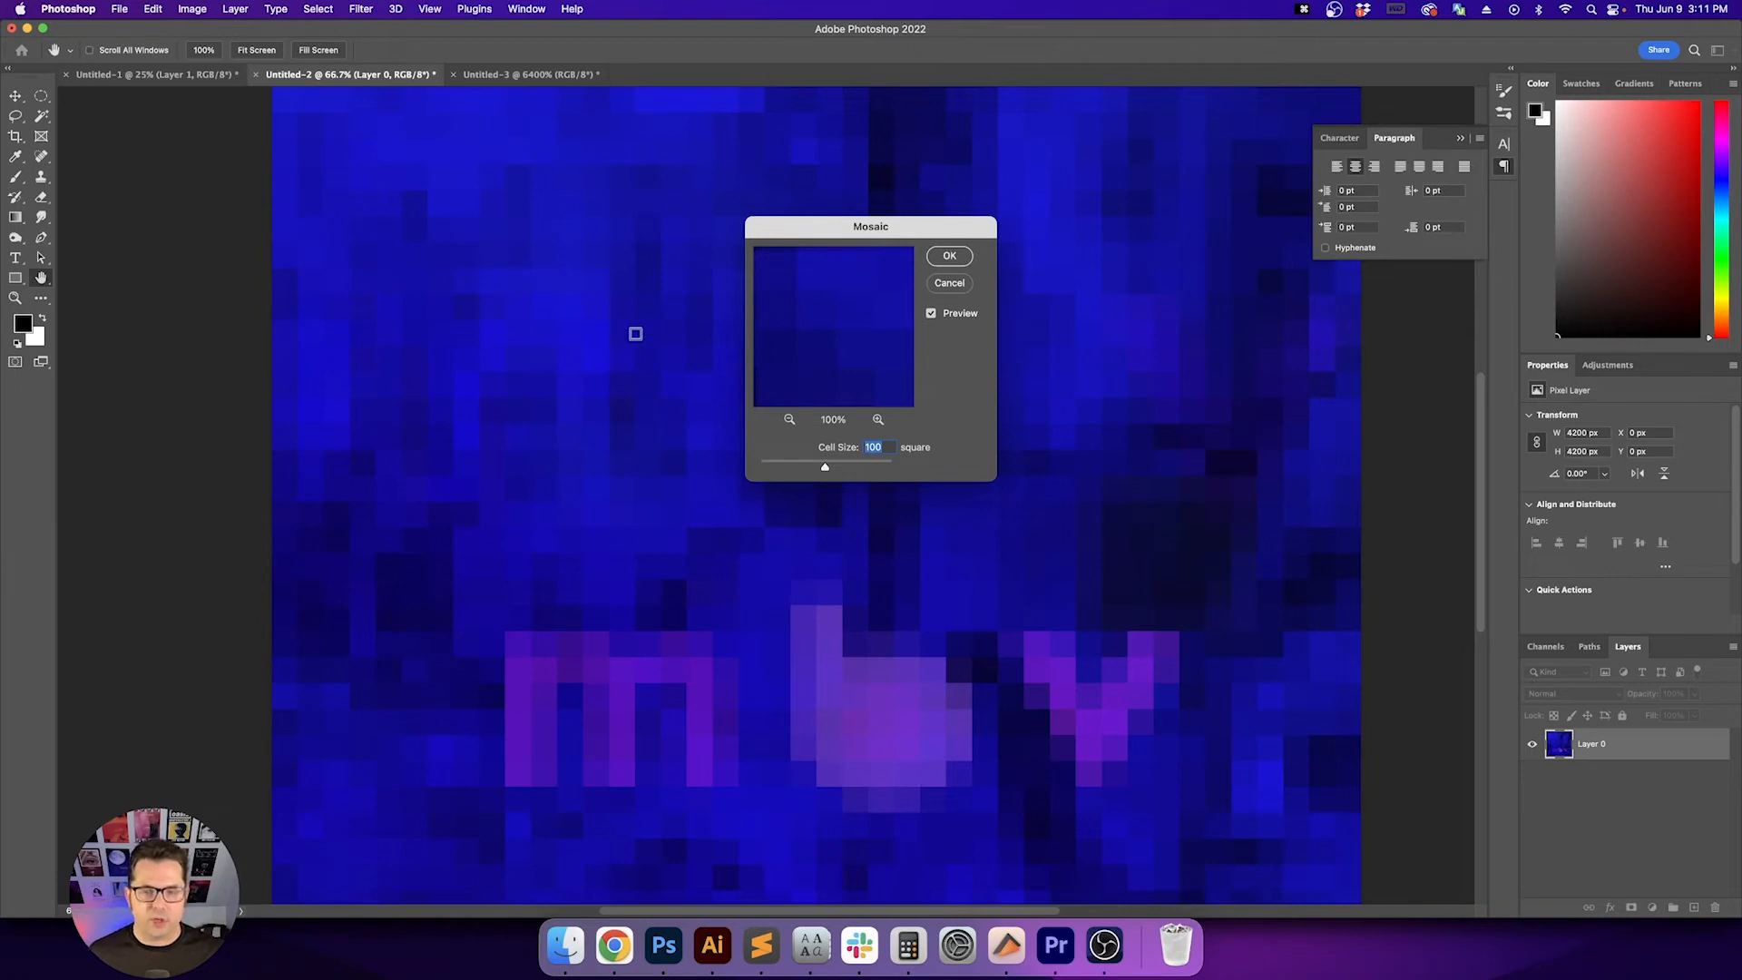
text(50)
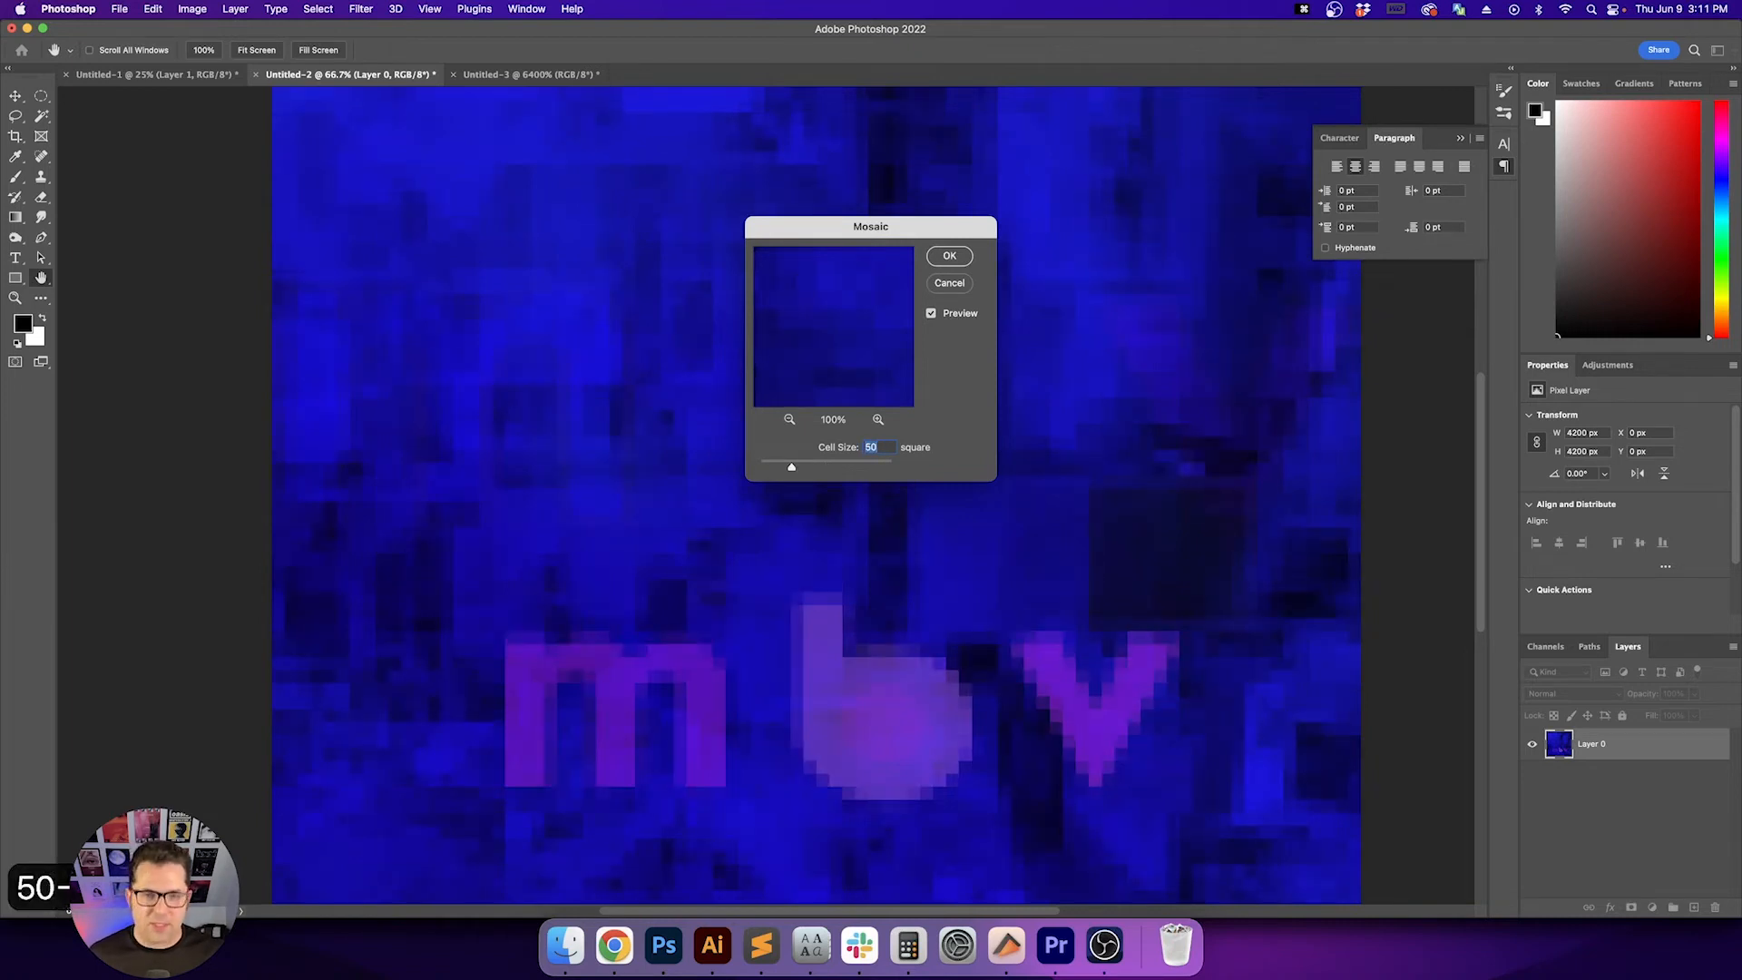
key(Tab)
text(80)
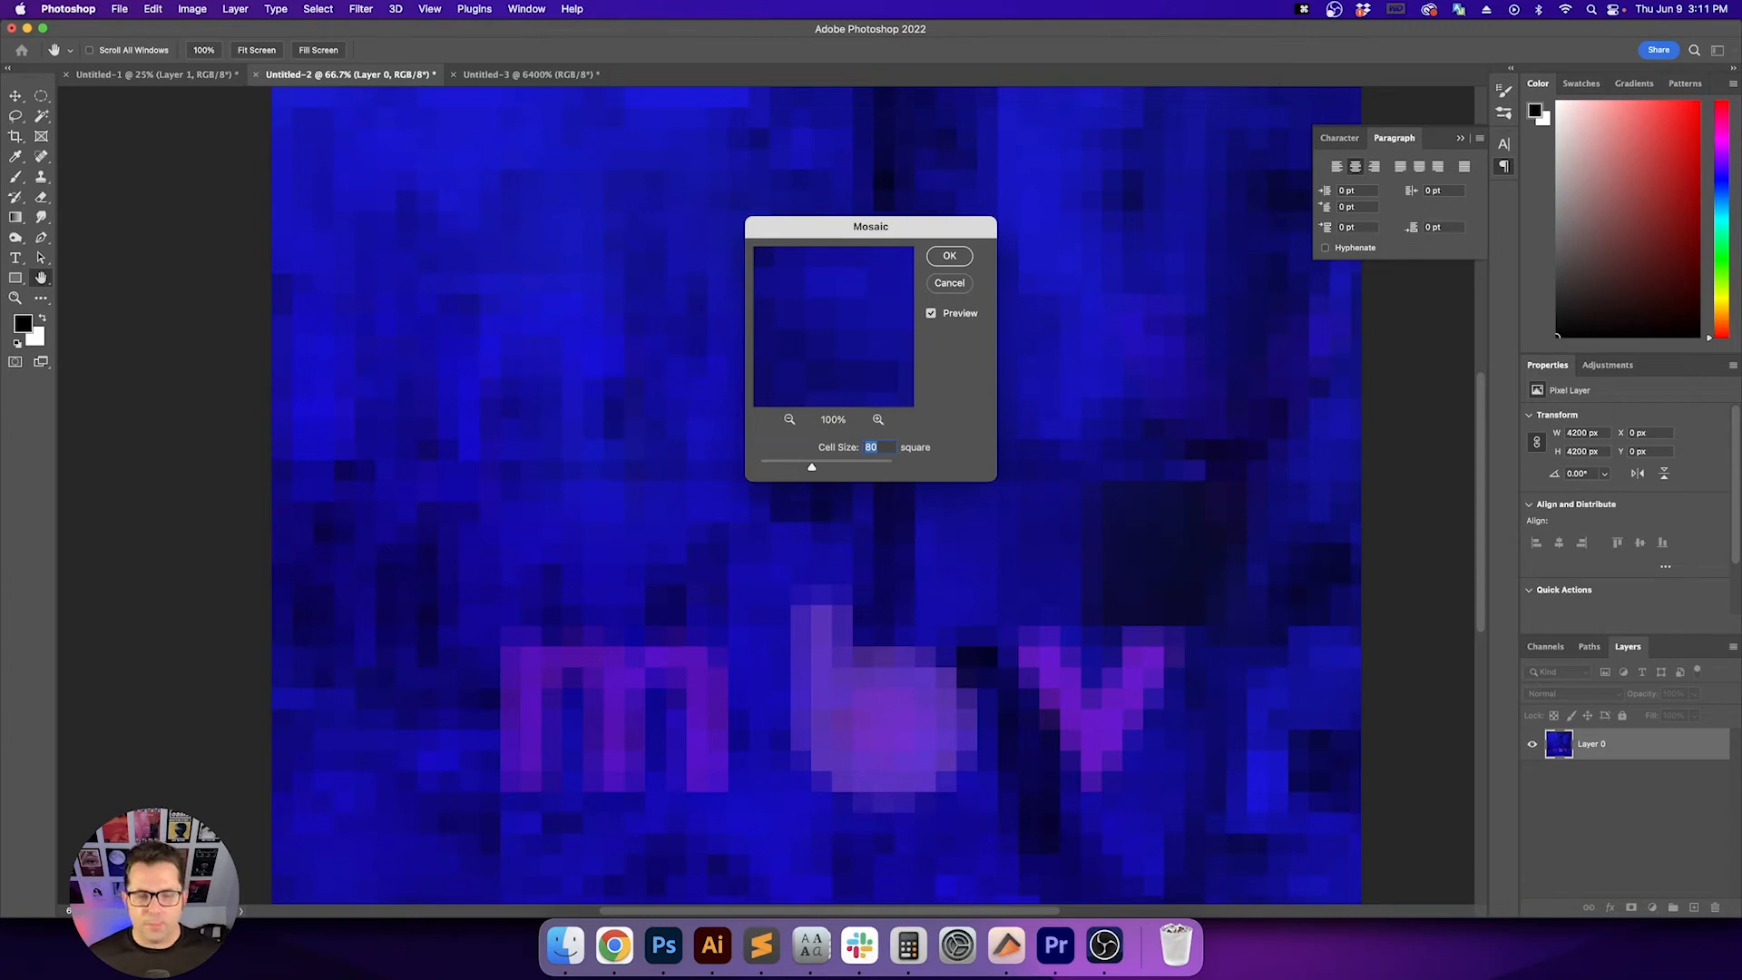
Compare neighbouring mosaic cell sizes in steps of 10, settle on 100 and apply the filter
key(shift+Down)
key(shift+Up)
key(shift+Up)
key(shift+Down)
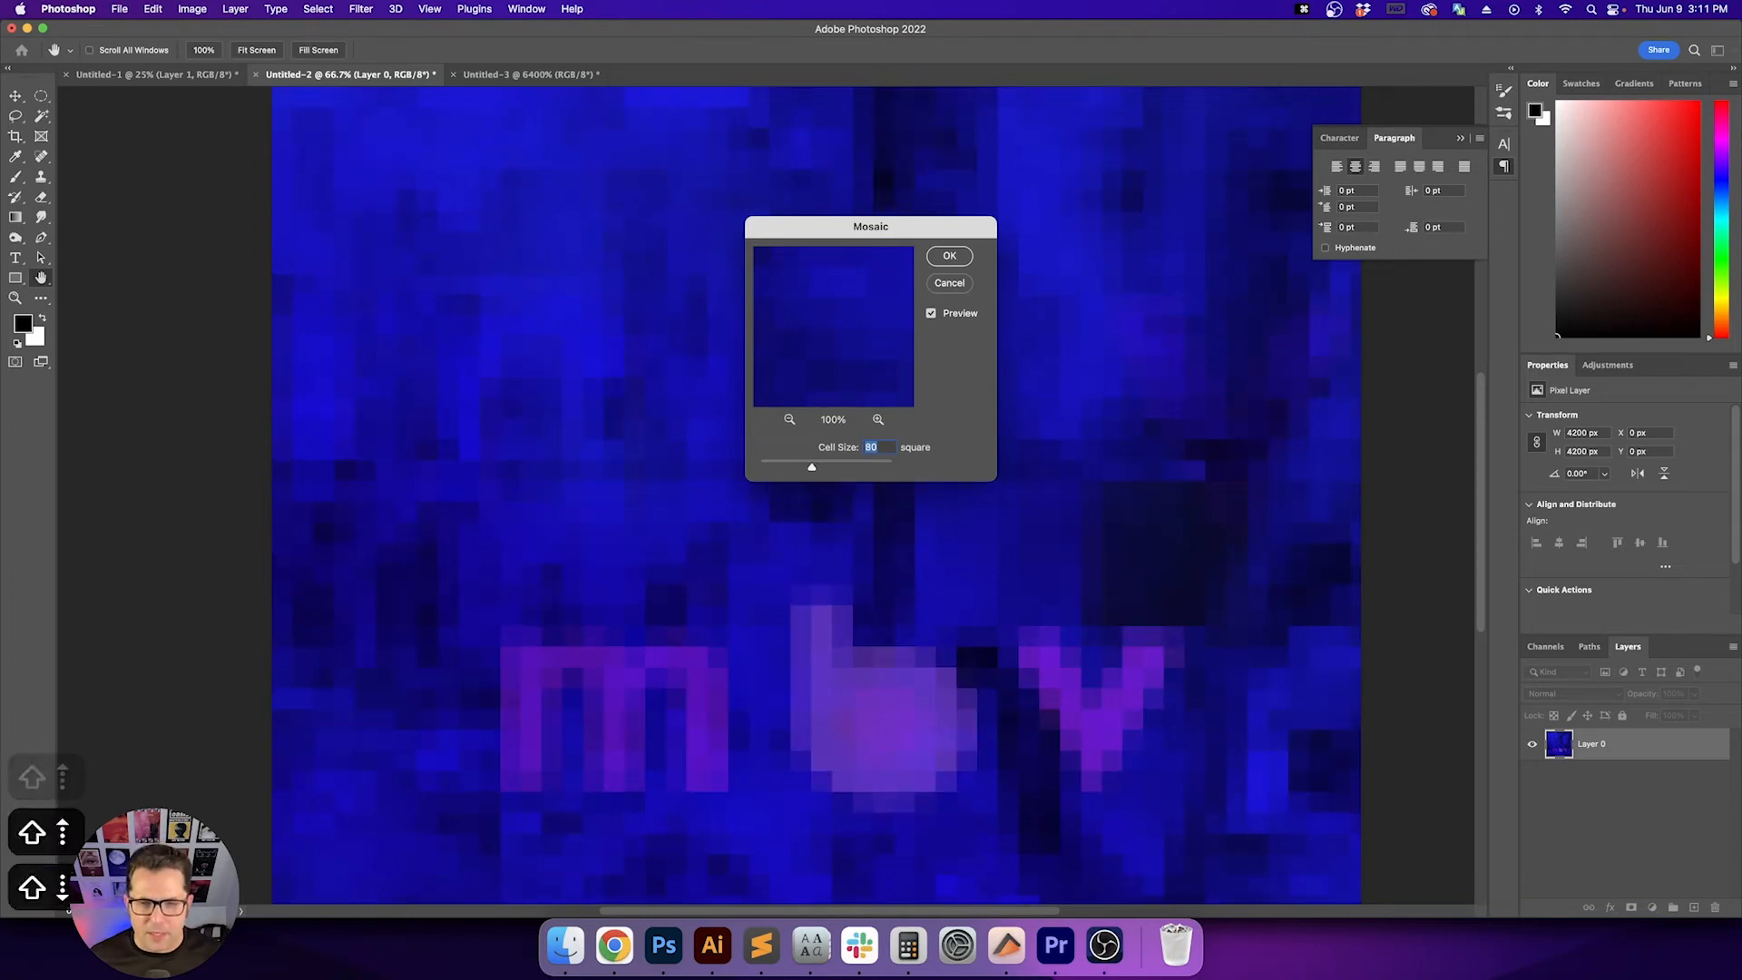
key(shift+Down)
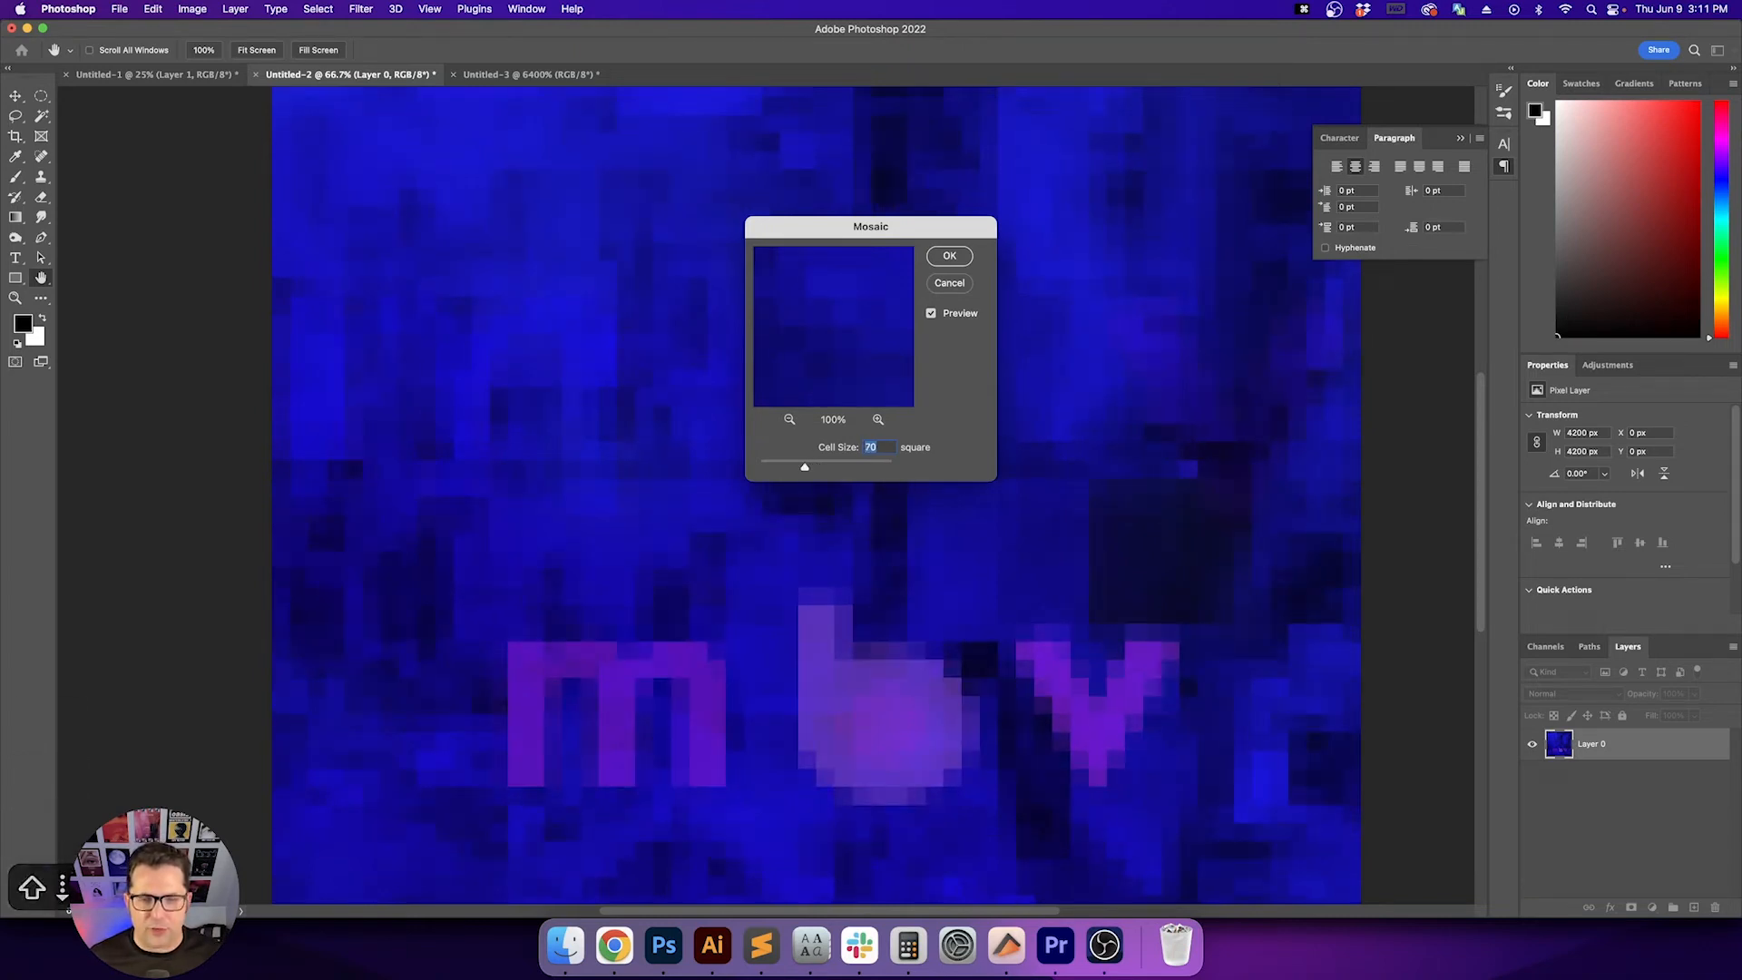
key(shift+Up)
key(shift+Up)
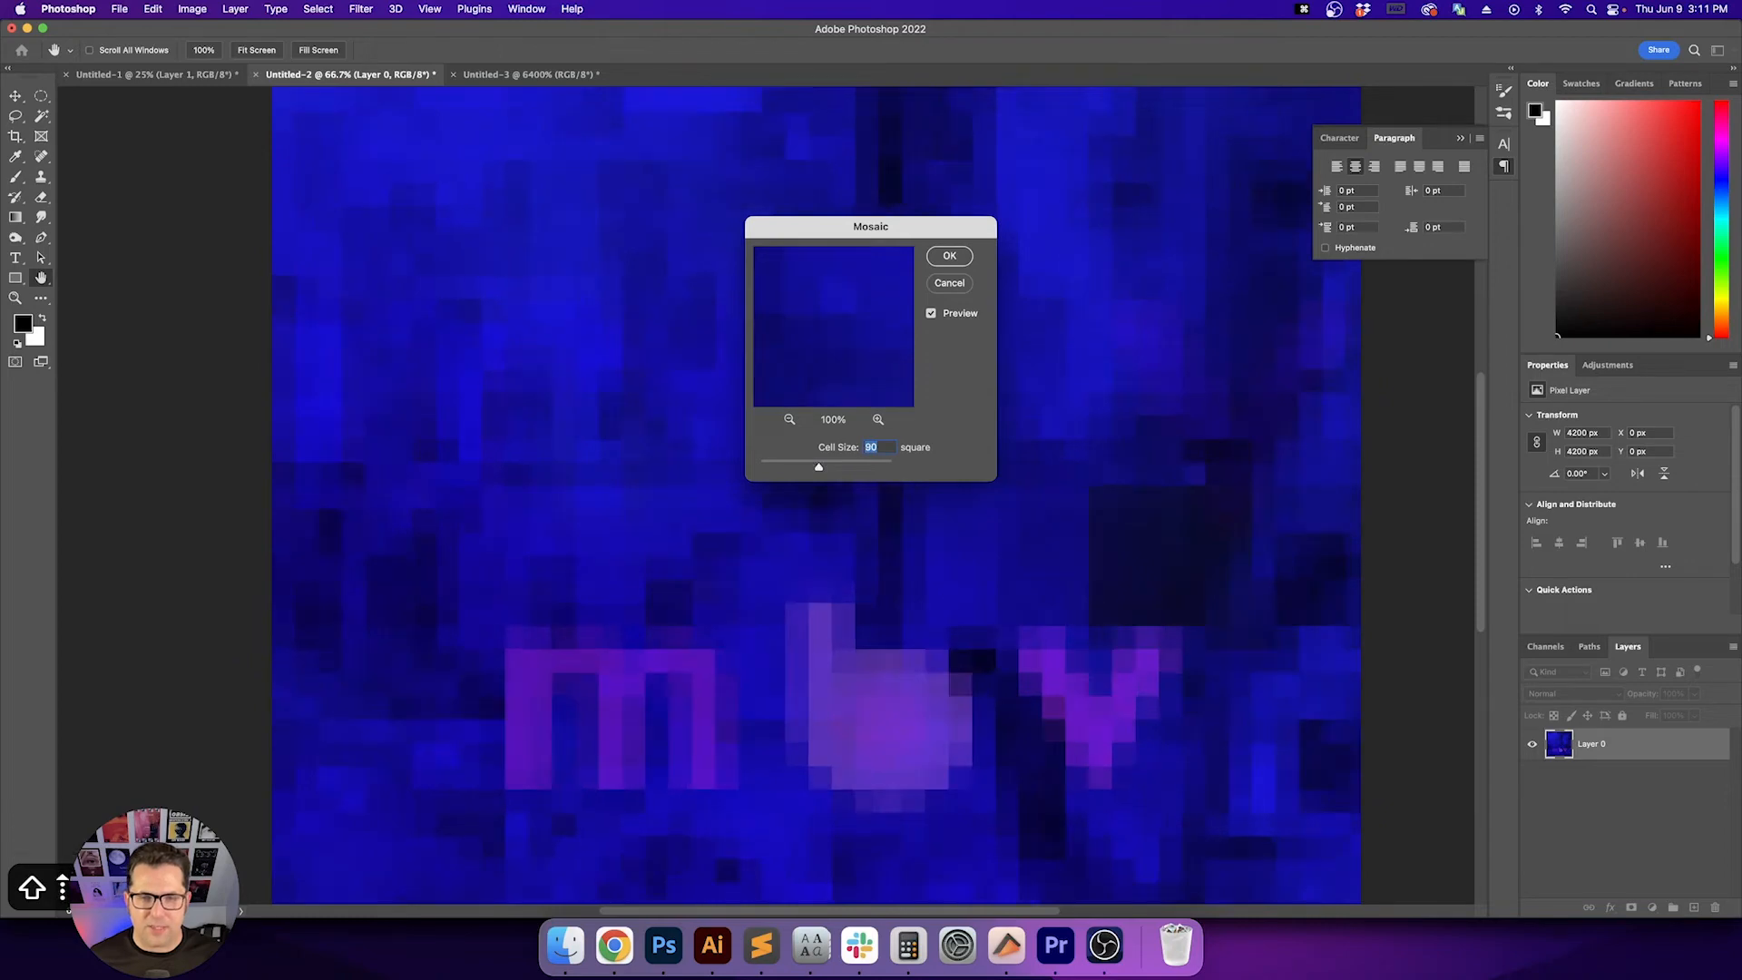
key(shift+Up)
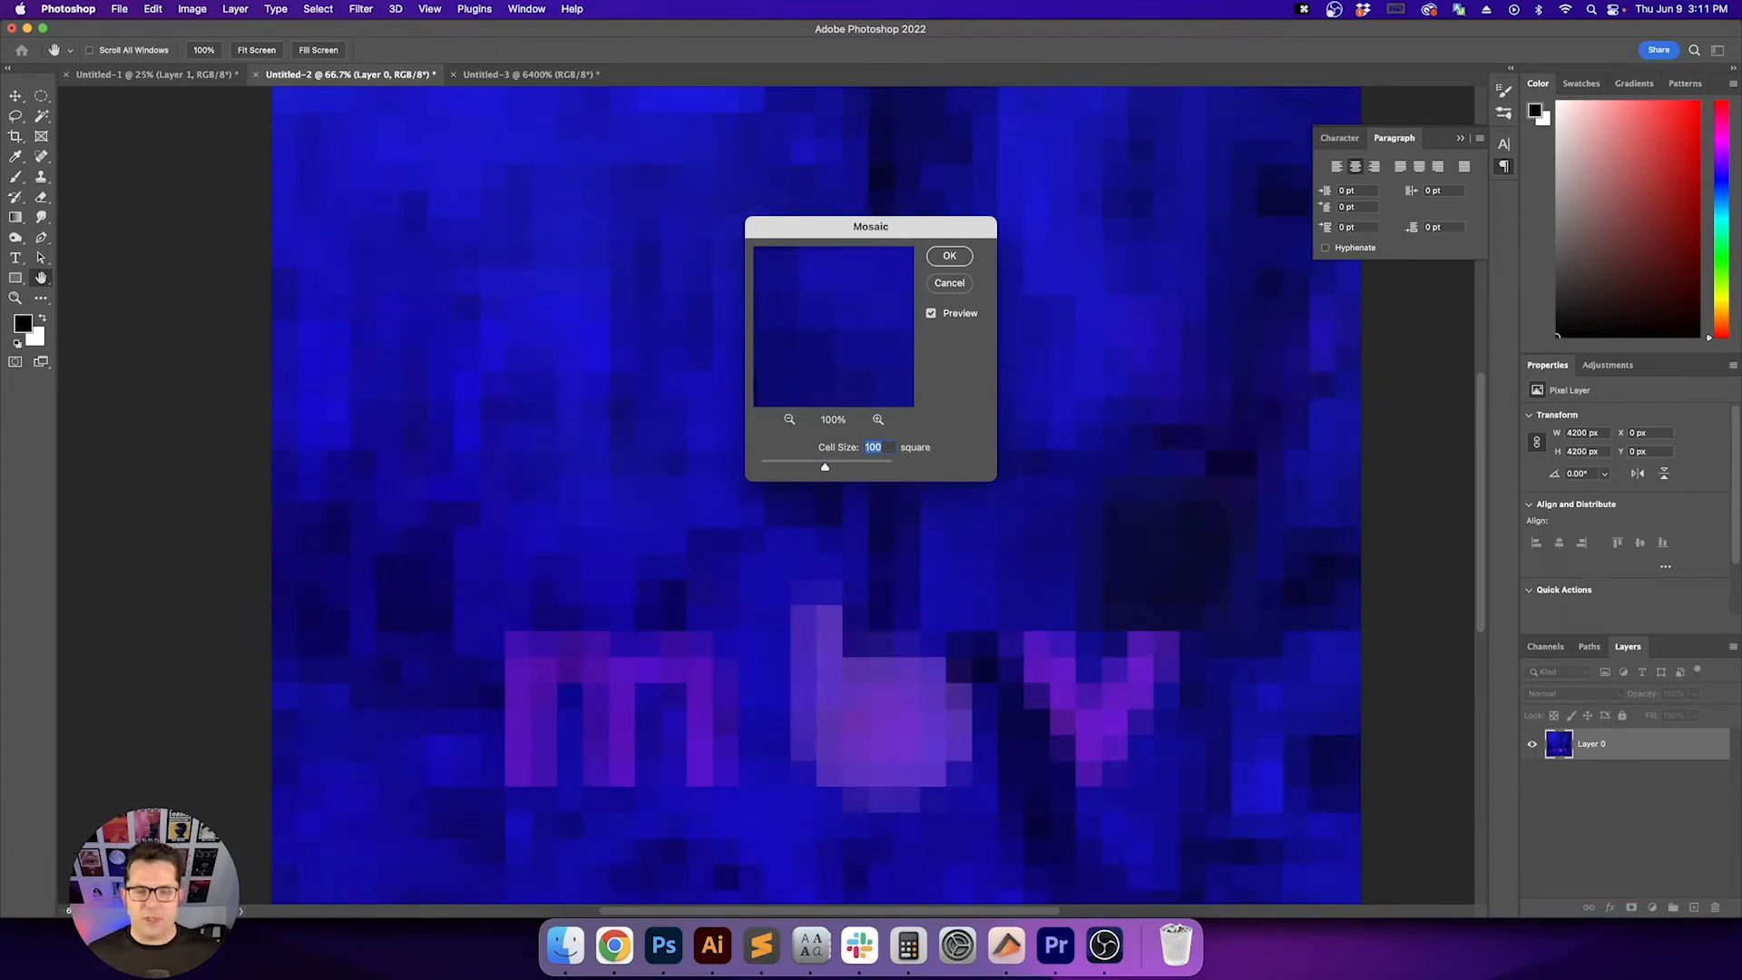
key(Return)
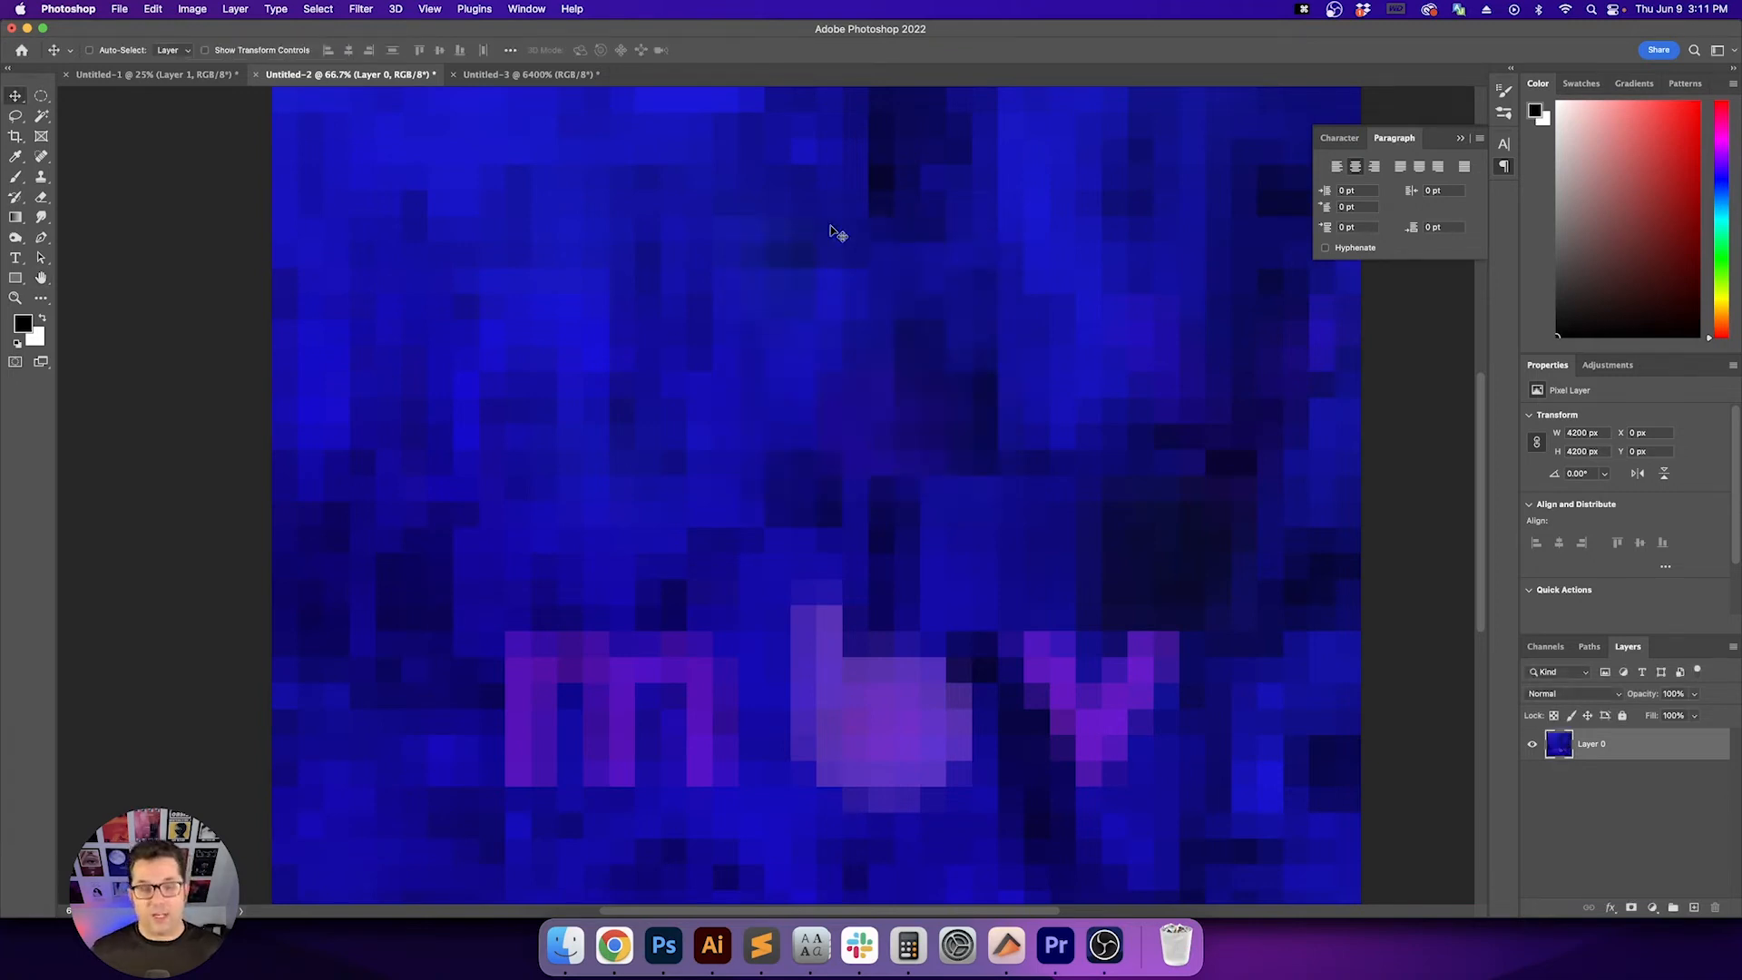
Create a new 100 × 100 pixel document with a white background at 72 pixels per inch
key(super+n)
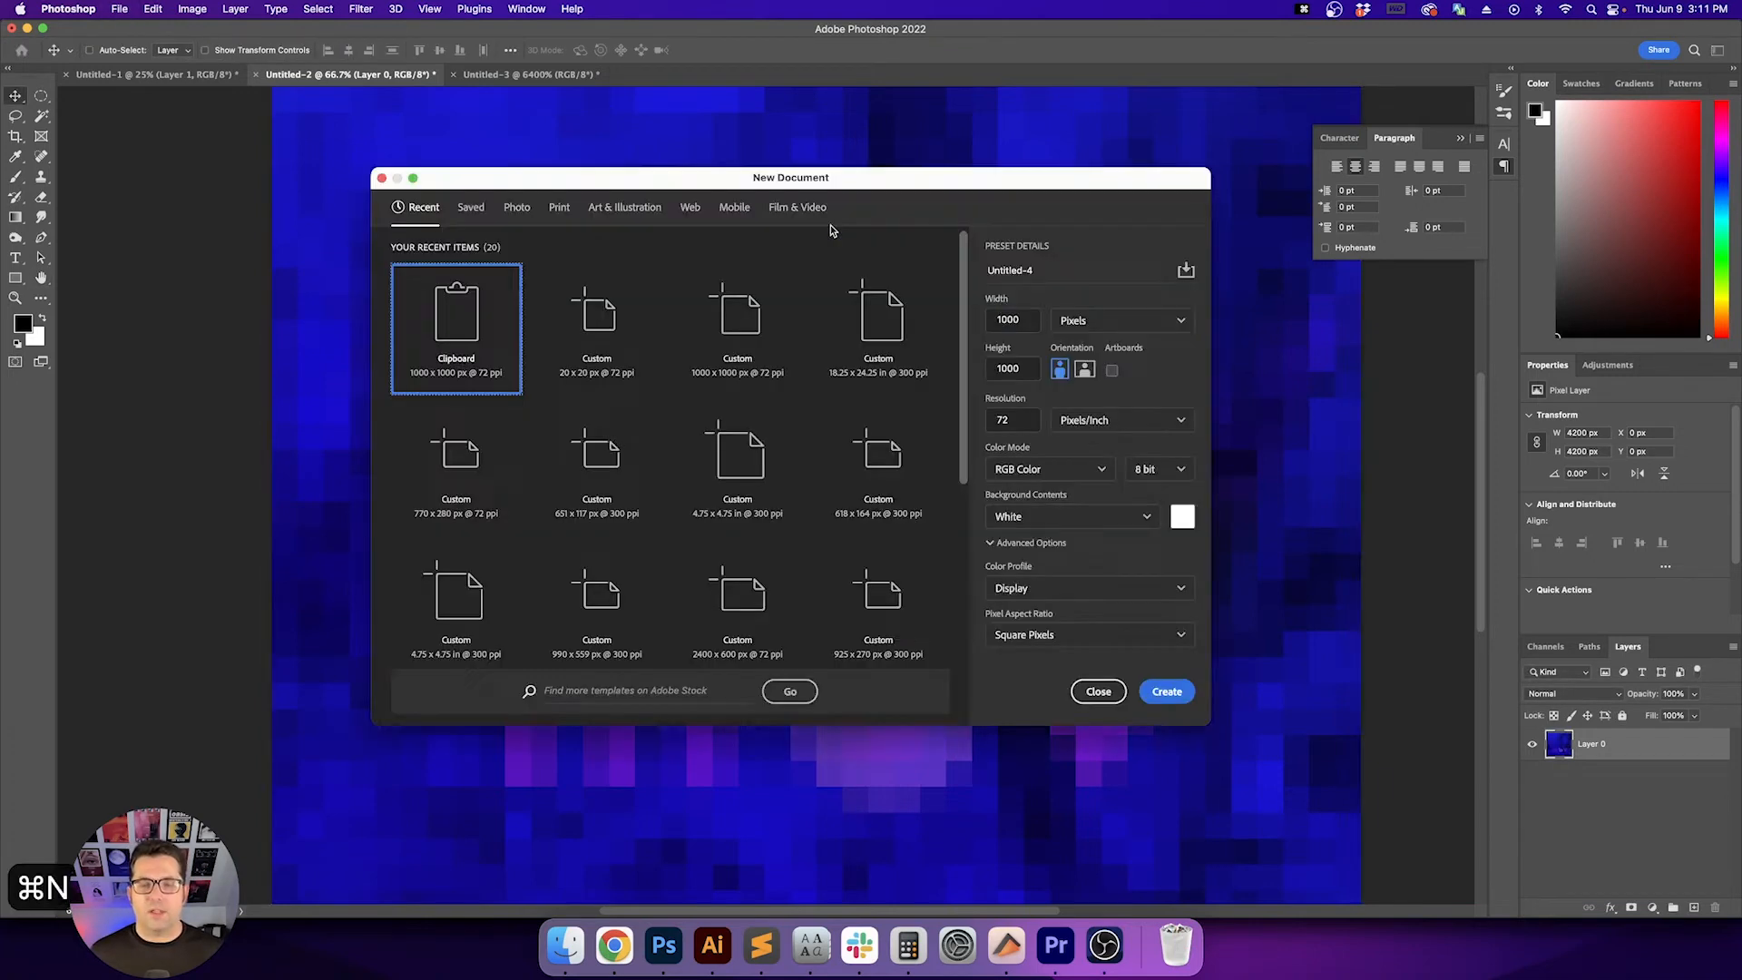
double_click(1027, 320)
text(100)
key(Tab)
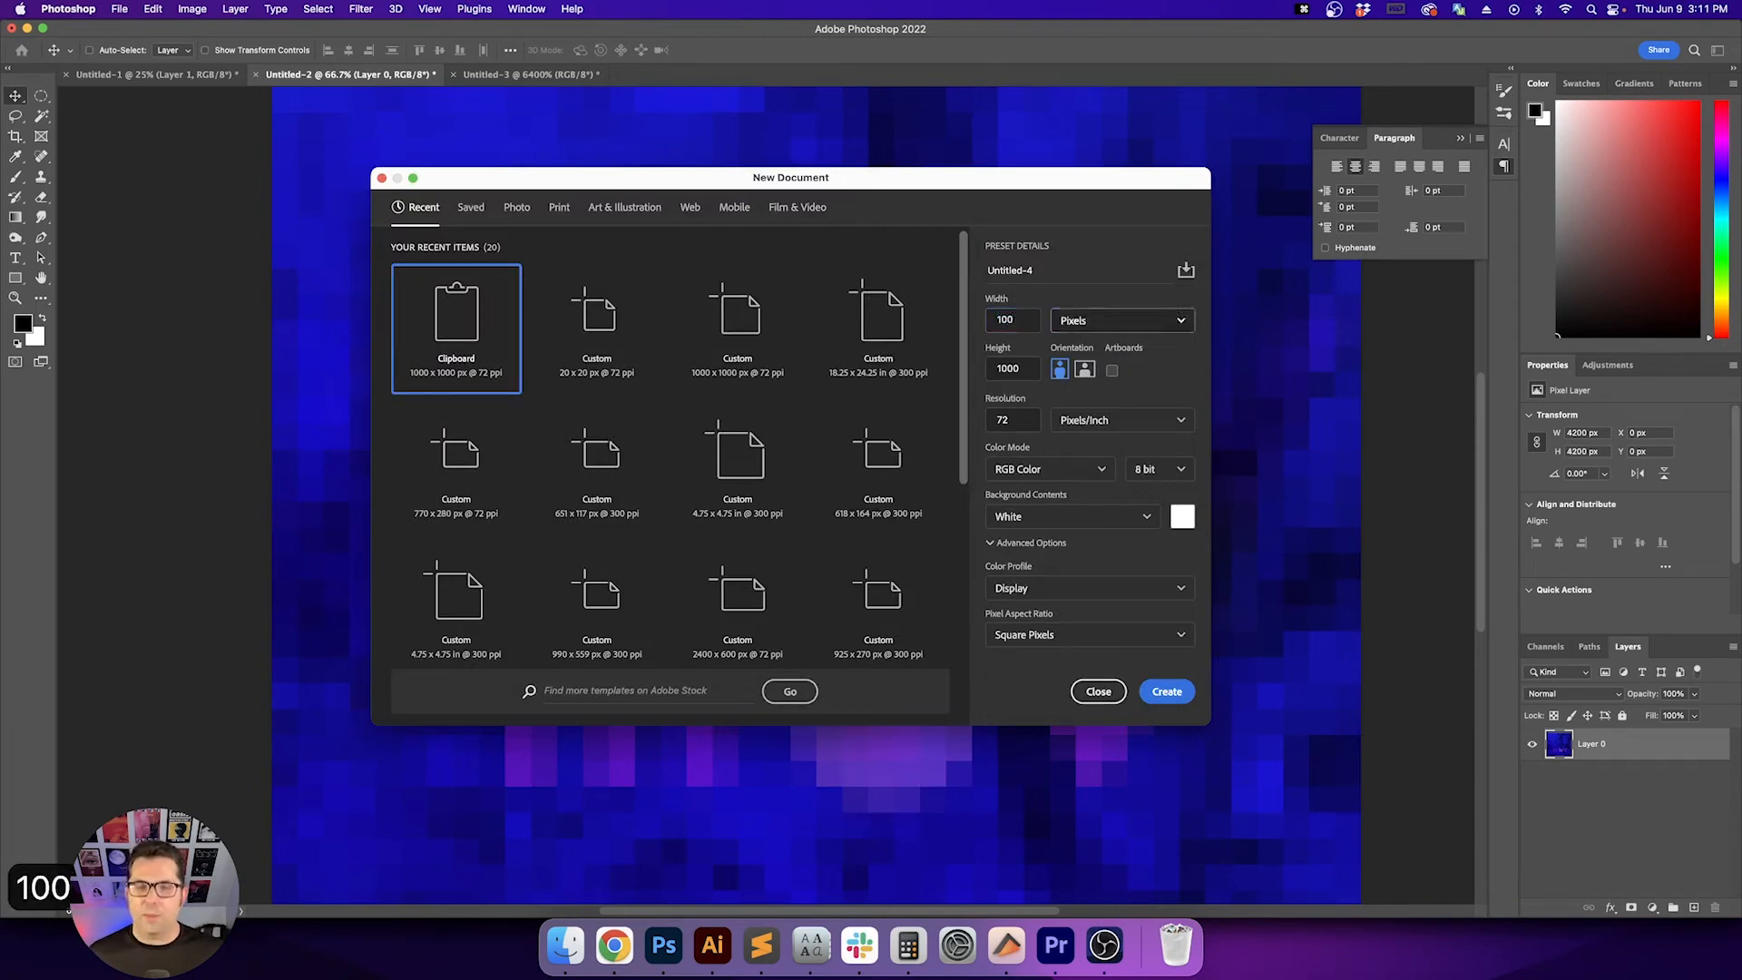
text(100)
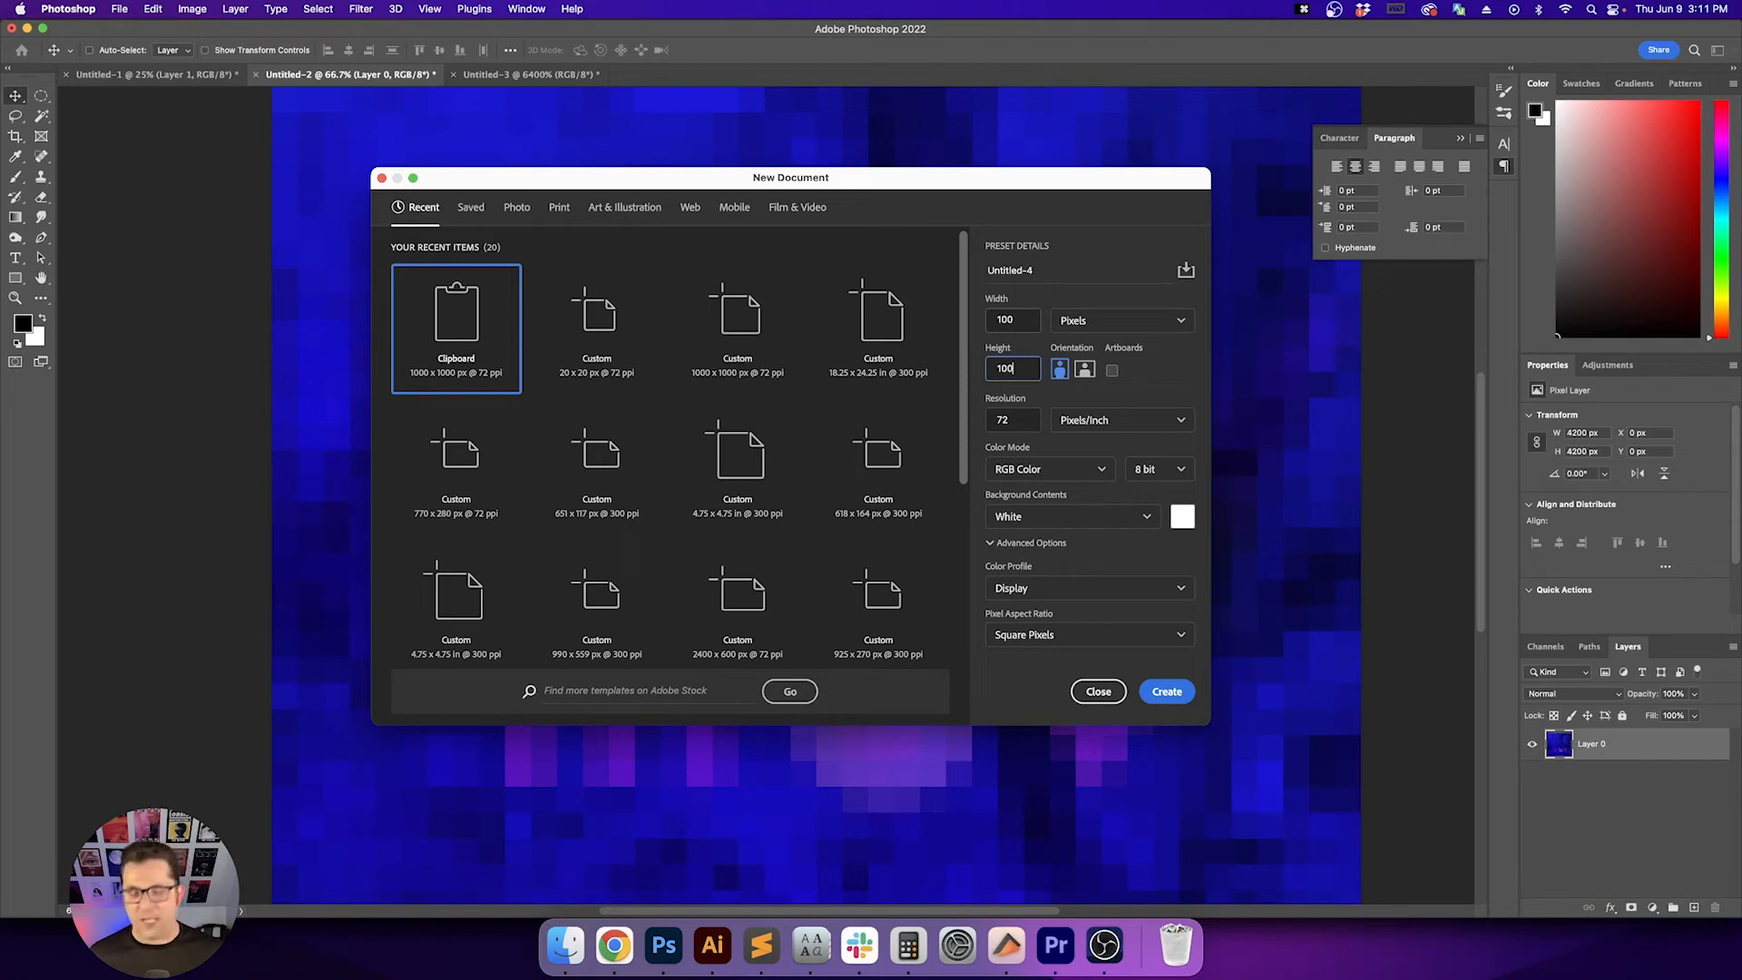
key(Return)
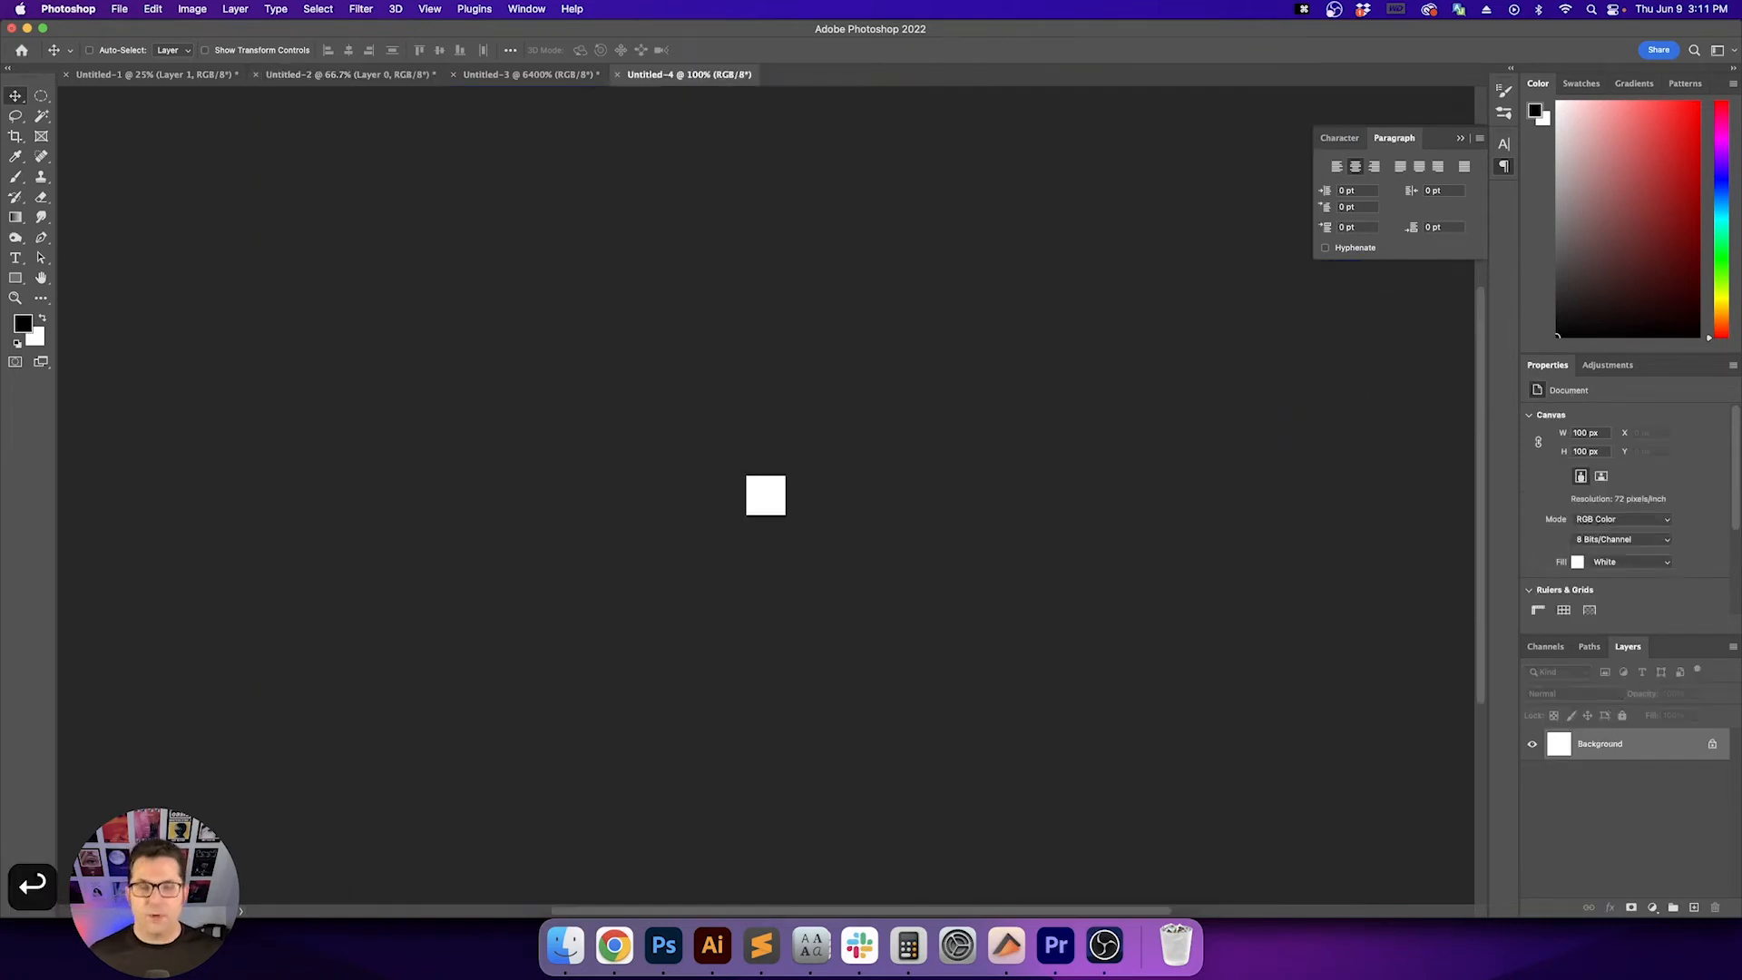
Show the rulers and place a vertical and a horizontal guide through the centre of the small canvas
key(v)
key(v)
key(v)
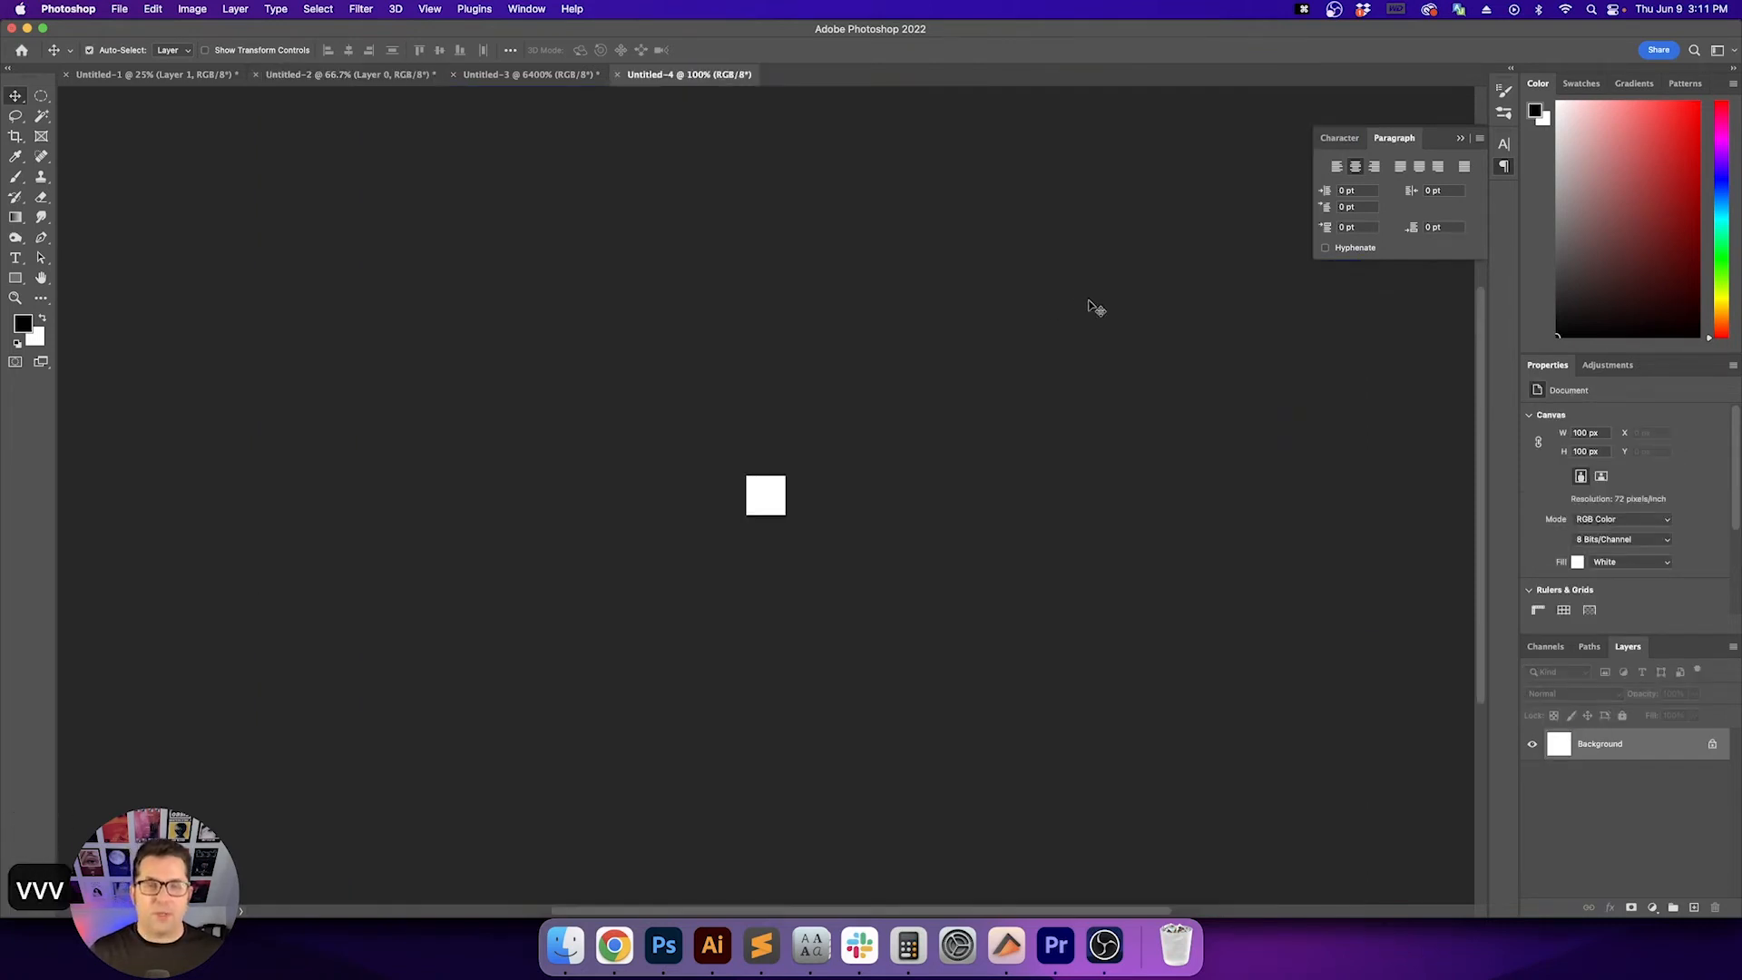
key(super+0)
key(super+minus)
key(super+minus)
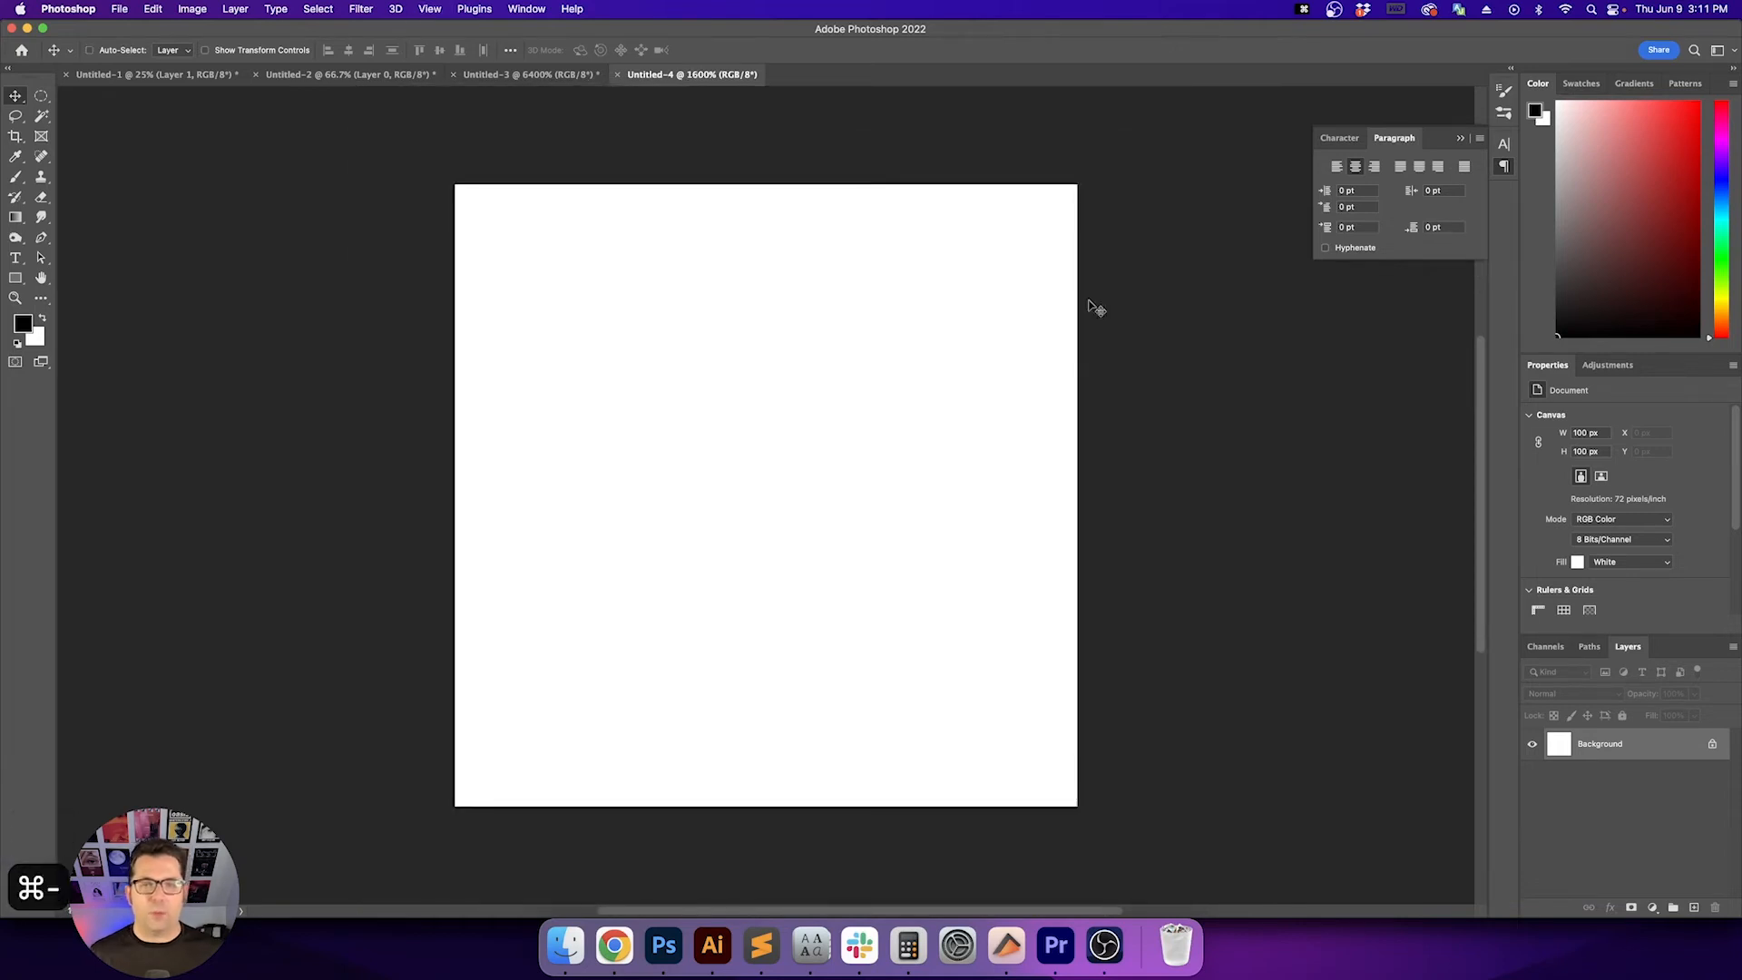
key(super+r)
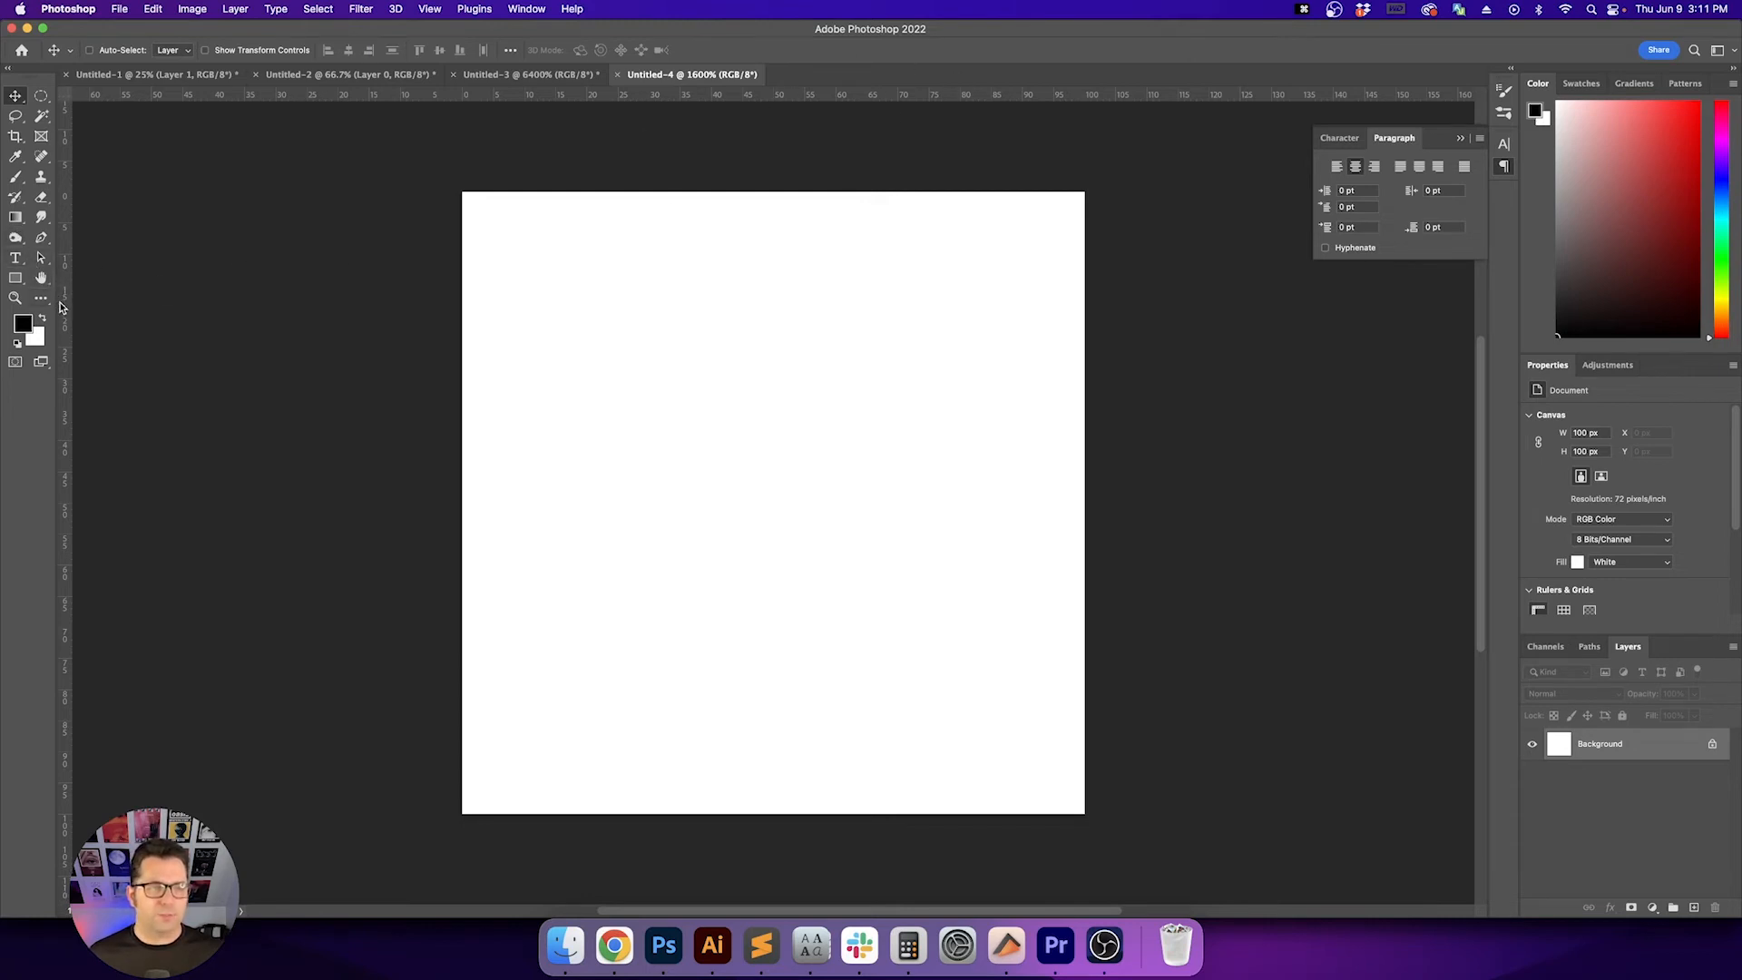
drag(64, 299, 773, 338)
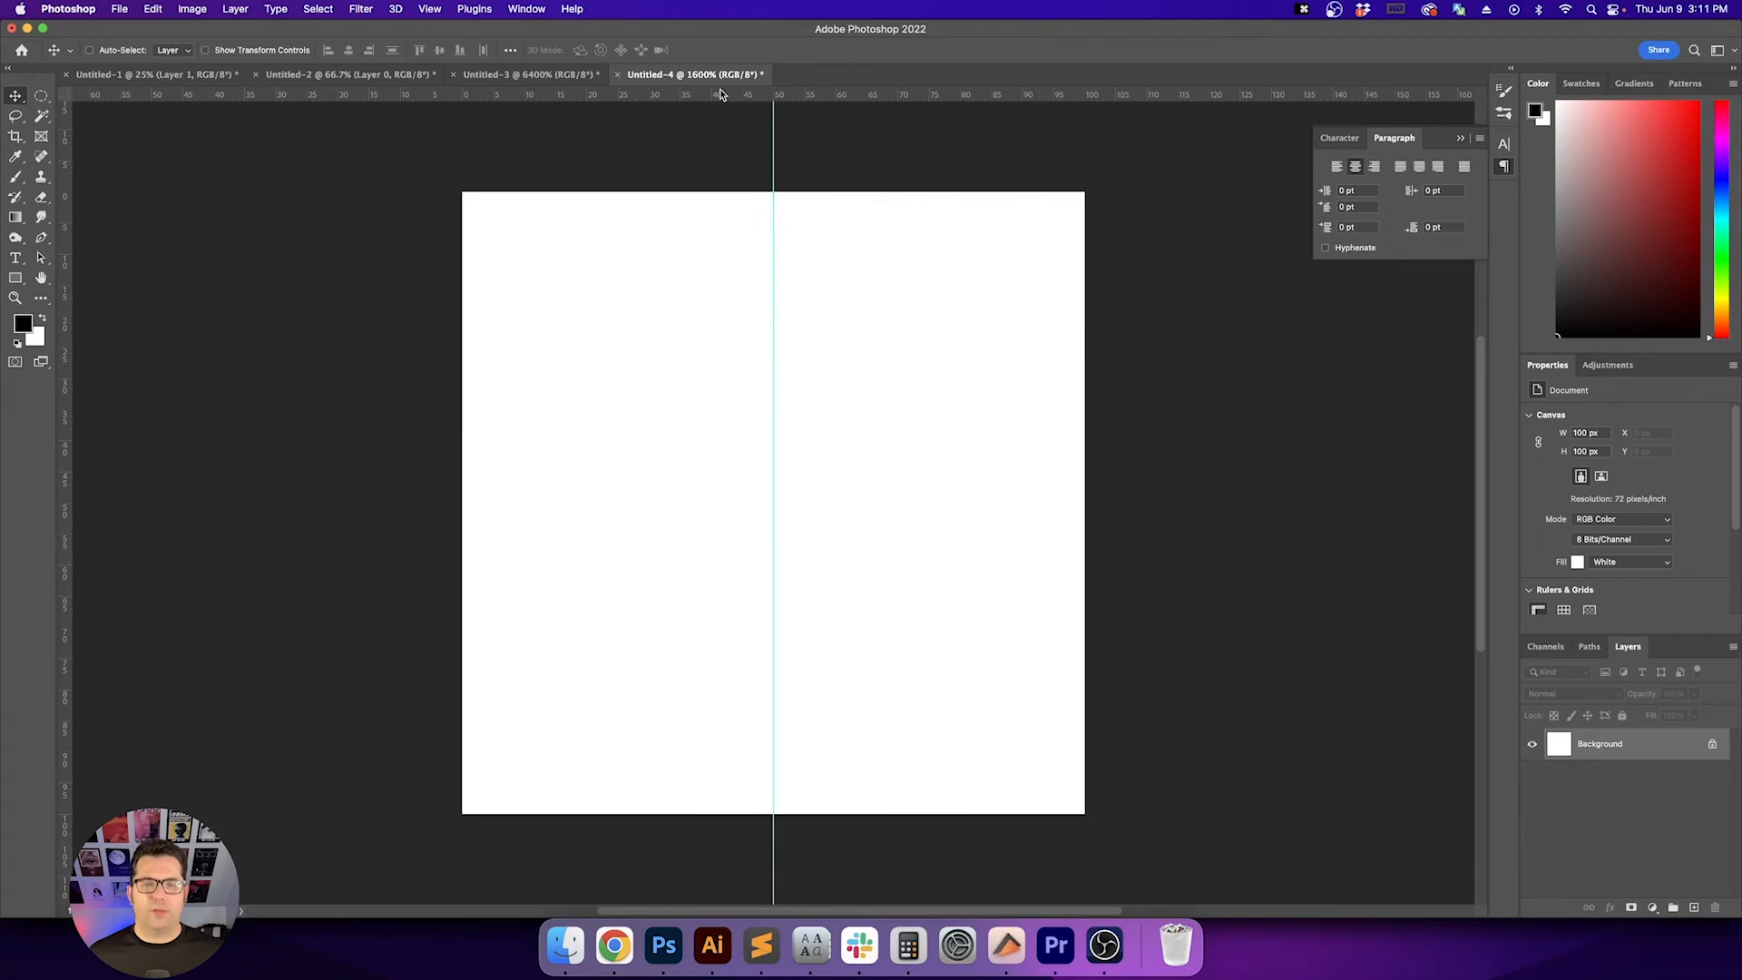
drag(722, 94, 726, 502)
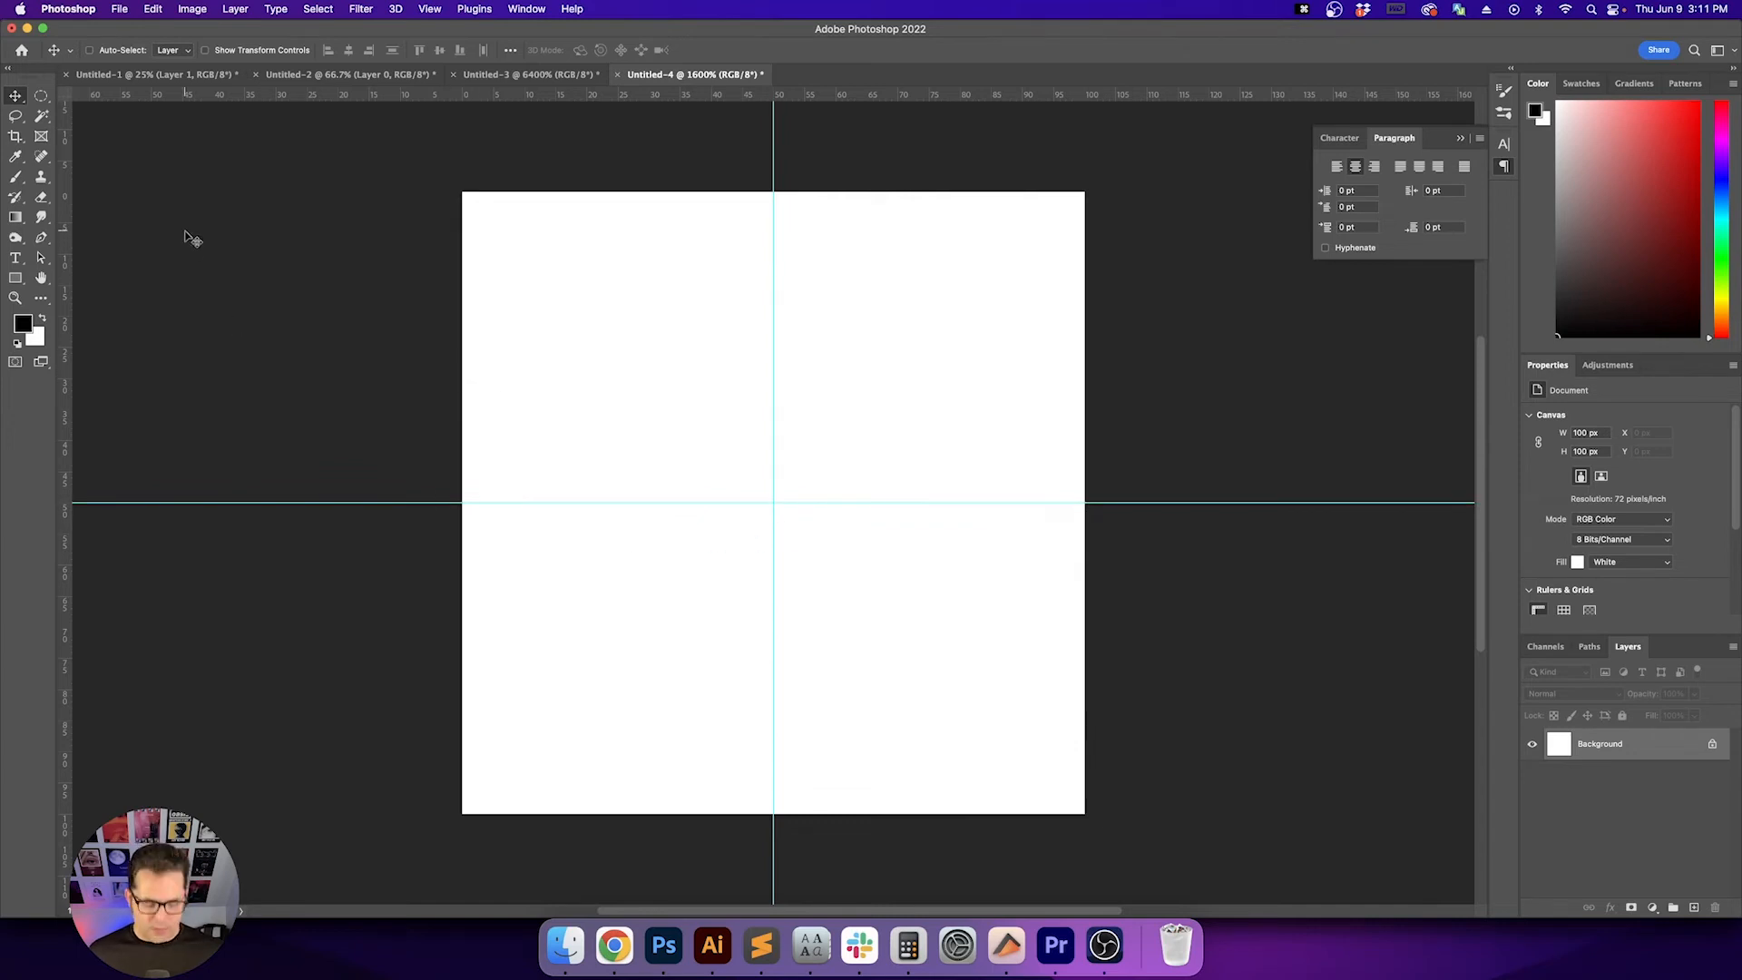
Draw a circular selection with the Elliptical Marquee tool from the guides' intersection out to the canvas edges
key(shift+m)
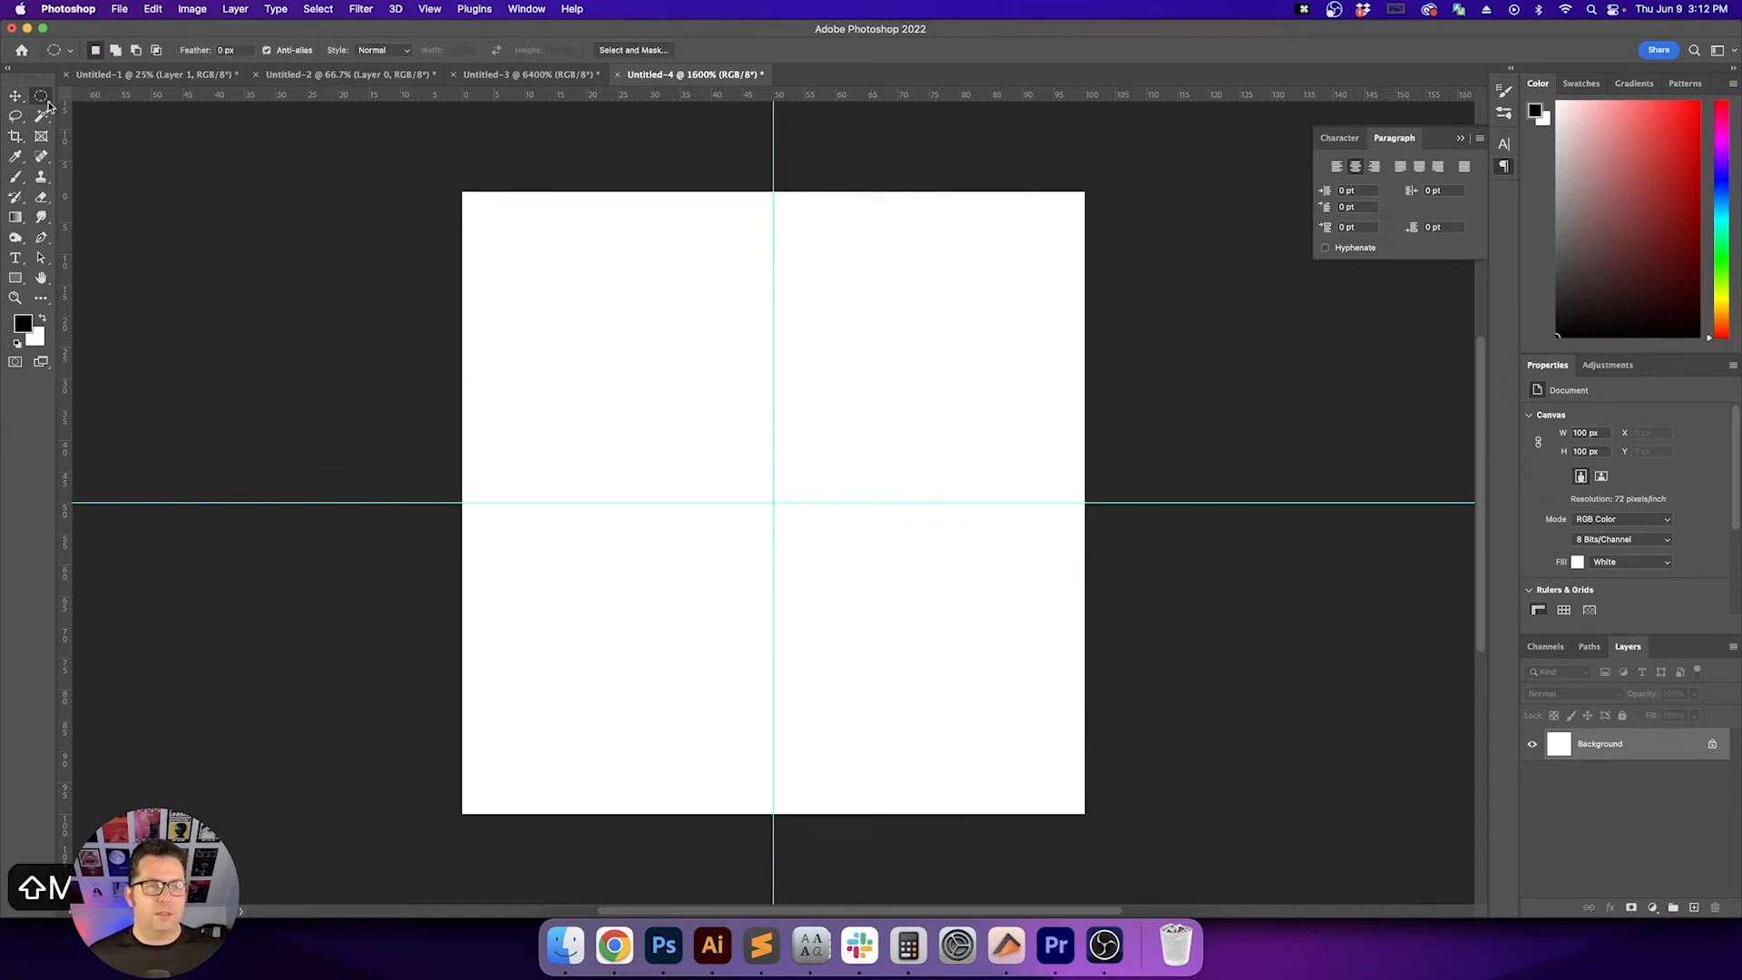
key(shift+m)
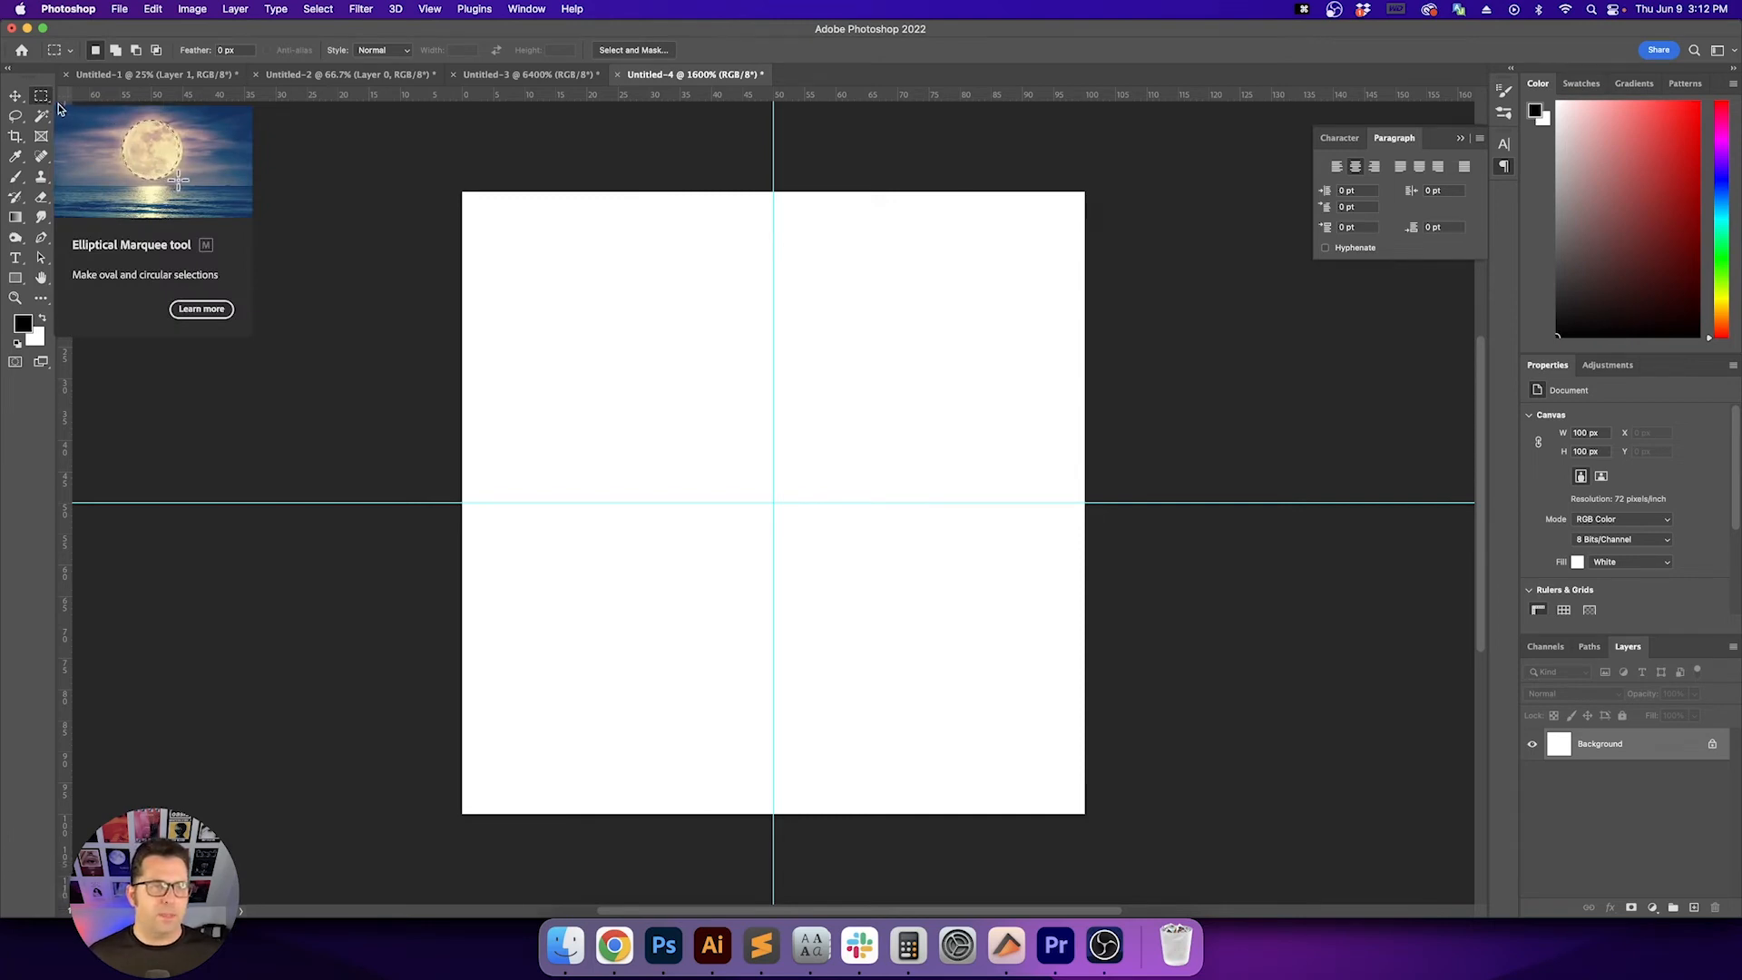
drag(43, 97, 166, 111)
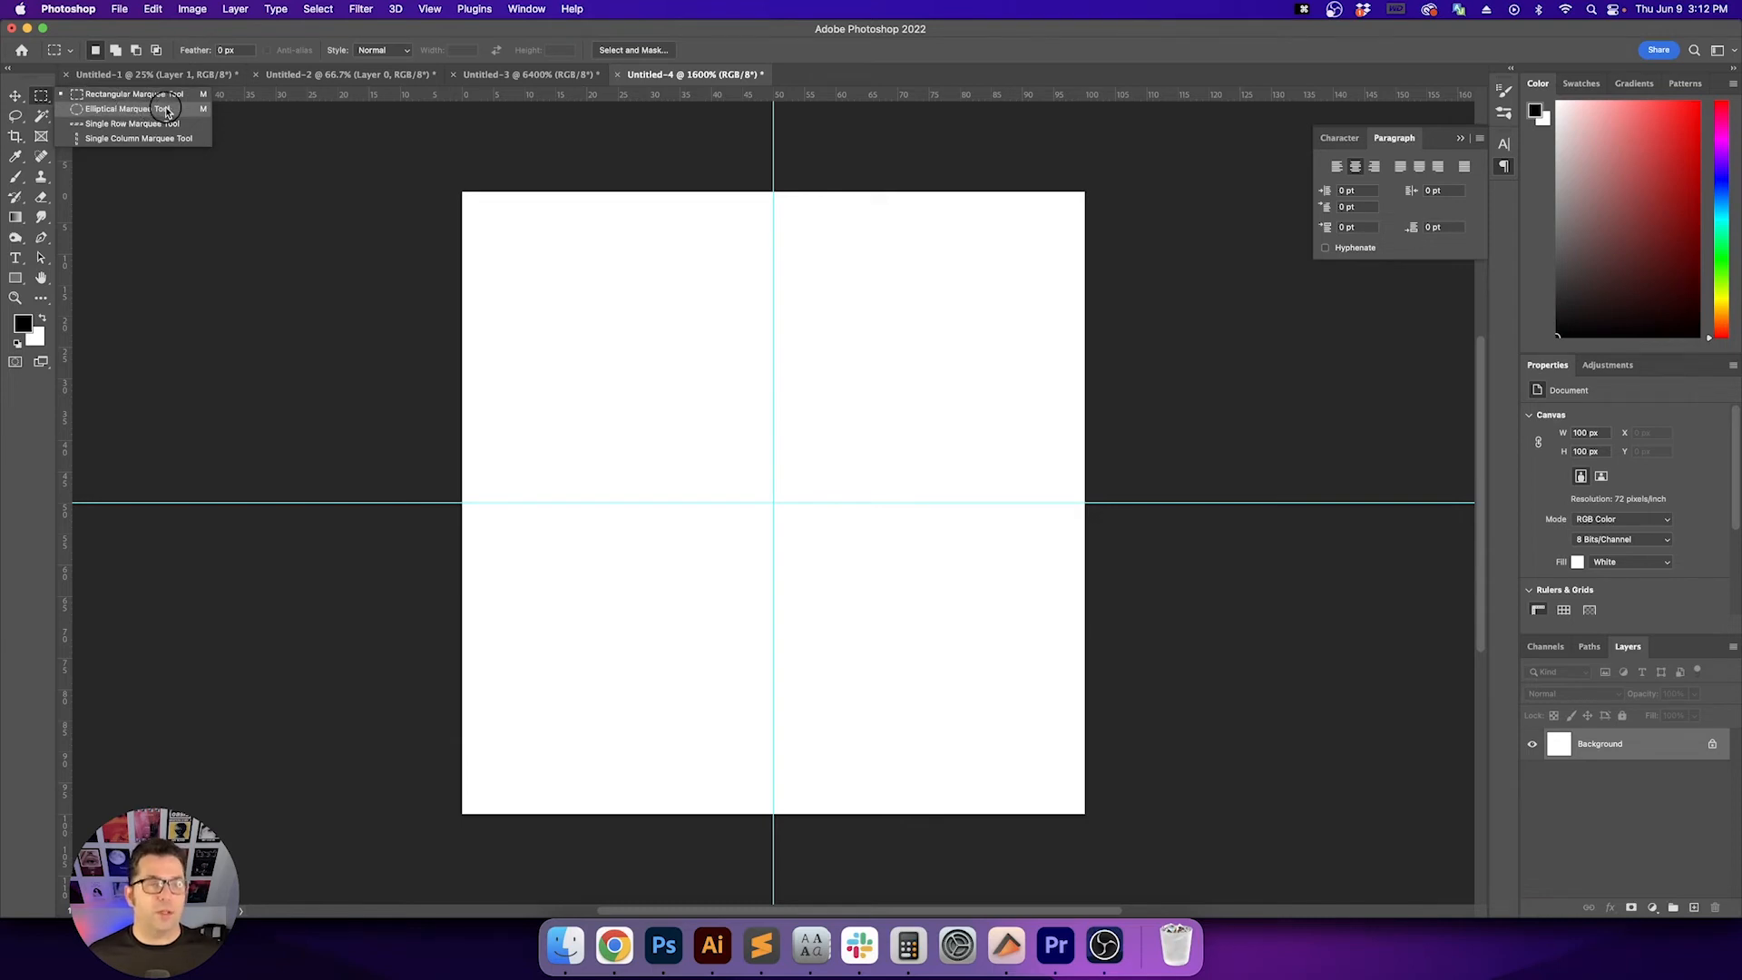
drag(167, 112, 167, 110)
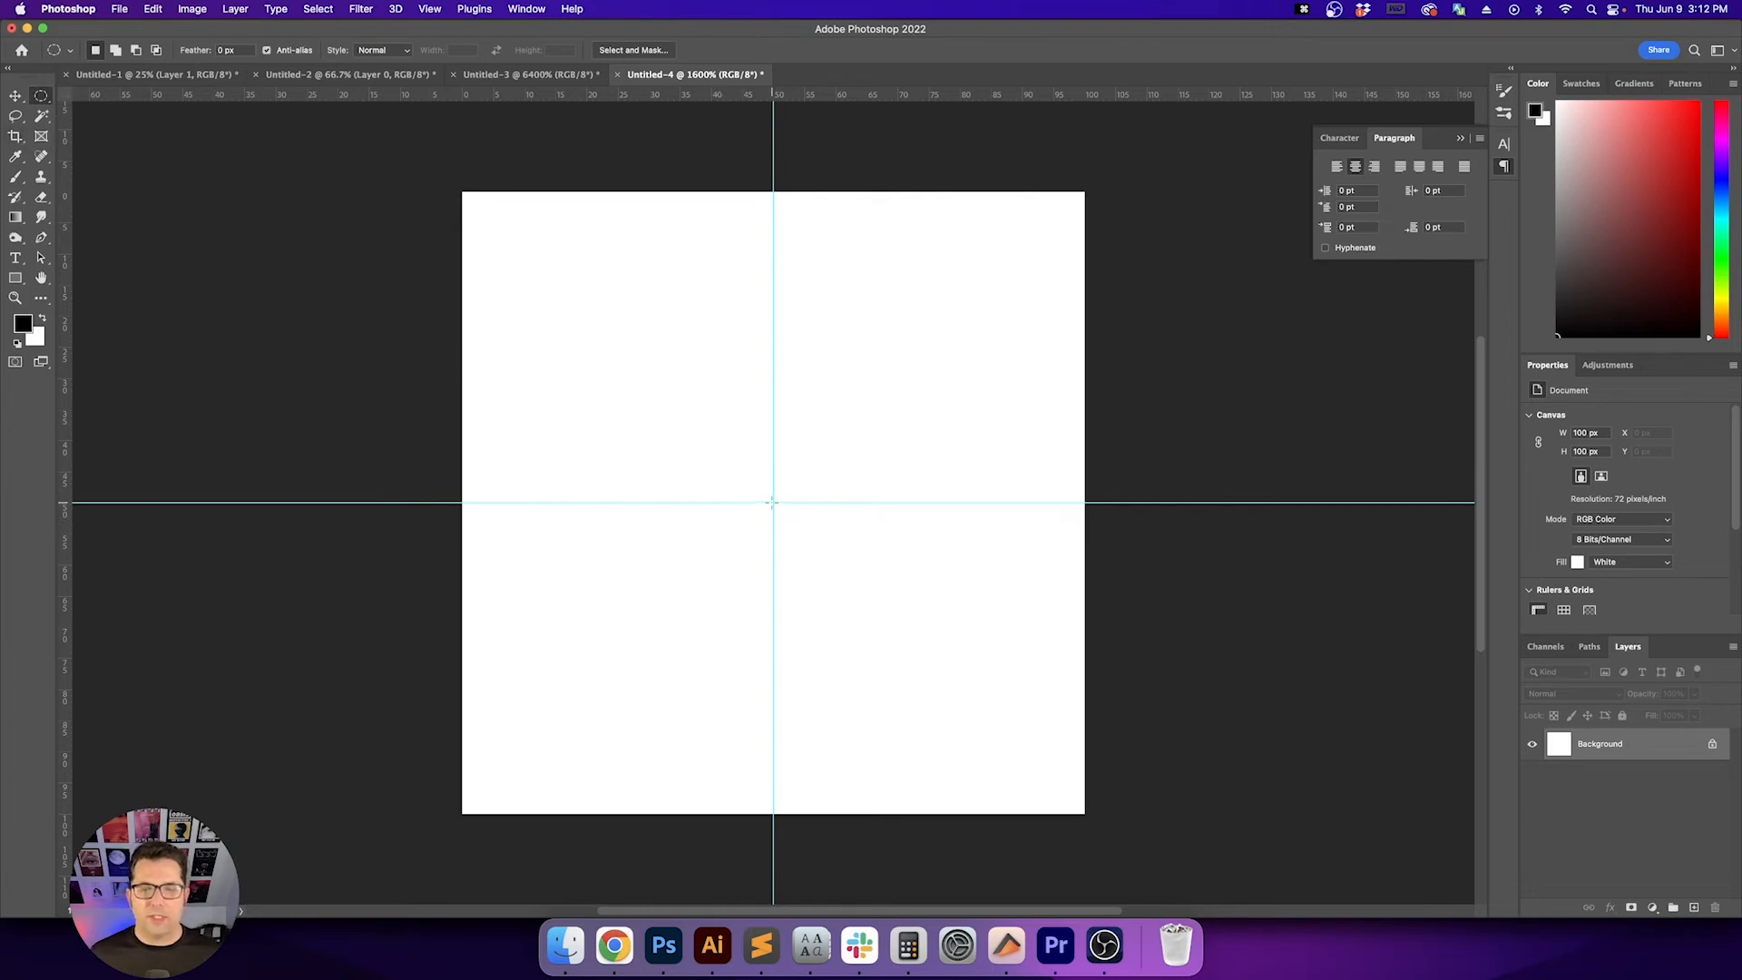
drag(773, 501, 1127, 811)
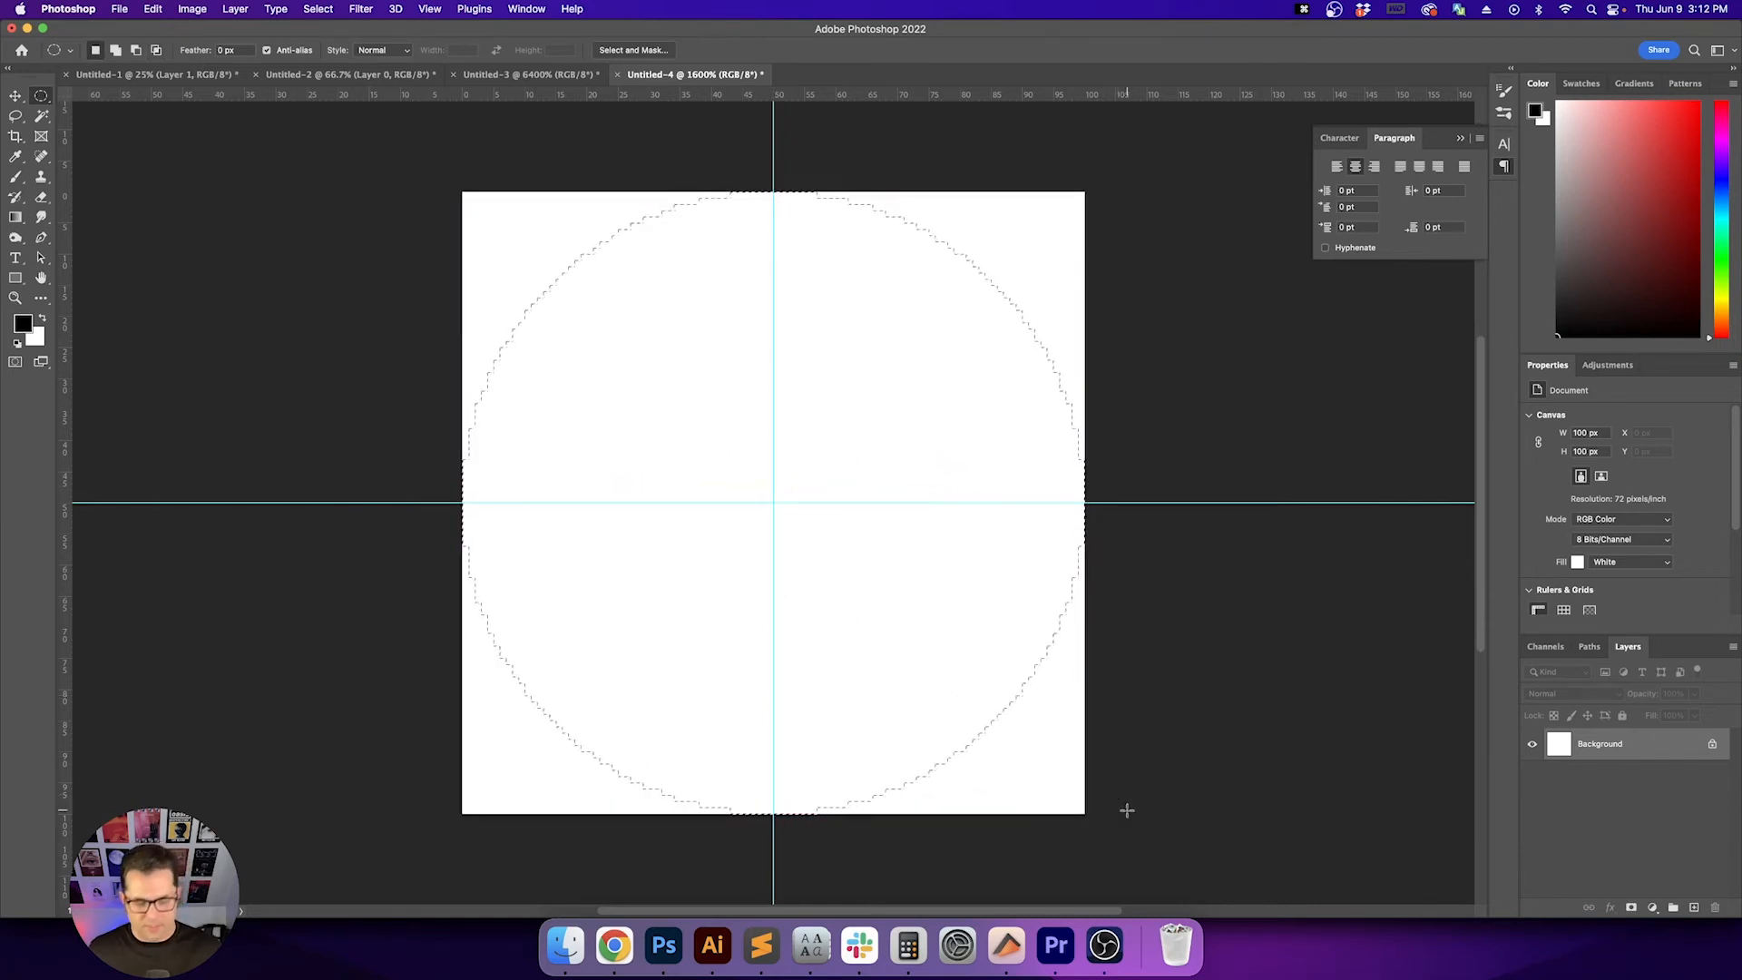
Fill the circular selection with black, deselect it and invert the image's colours
key(alt+BackSpace)
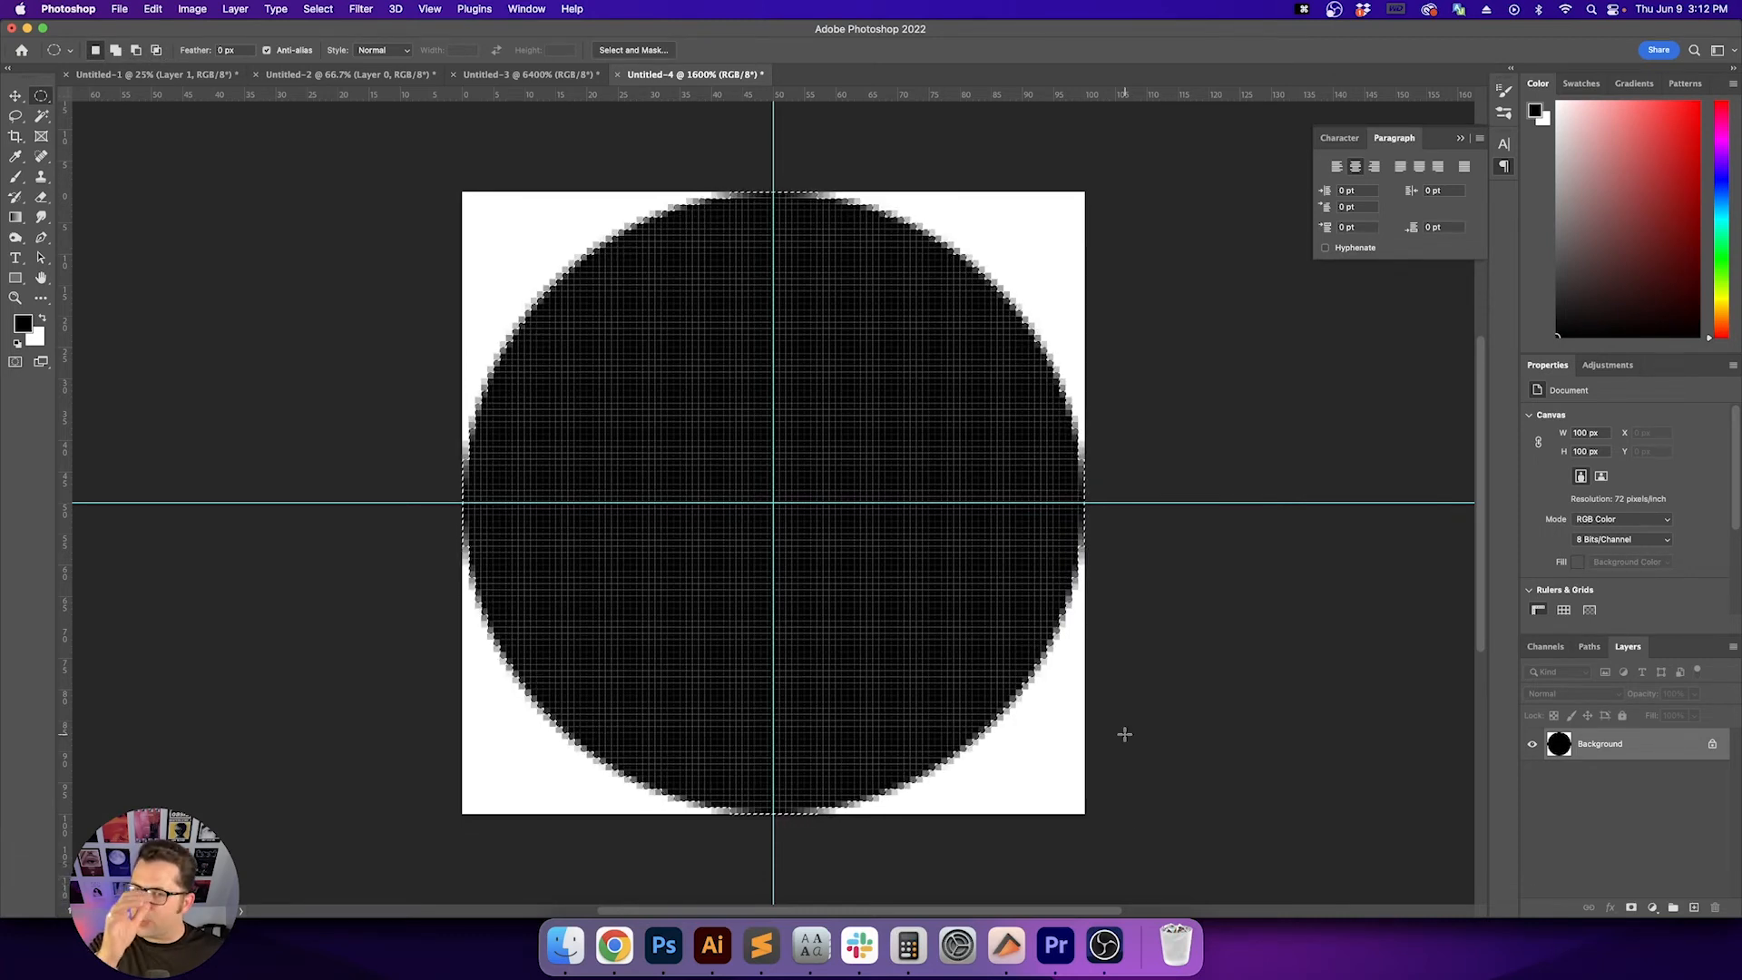
key(super+d)
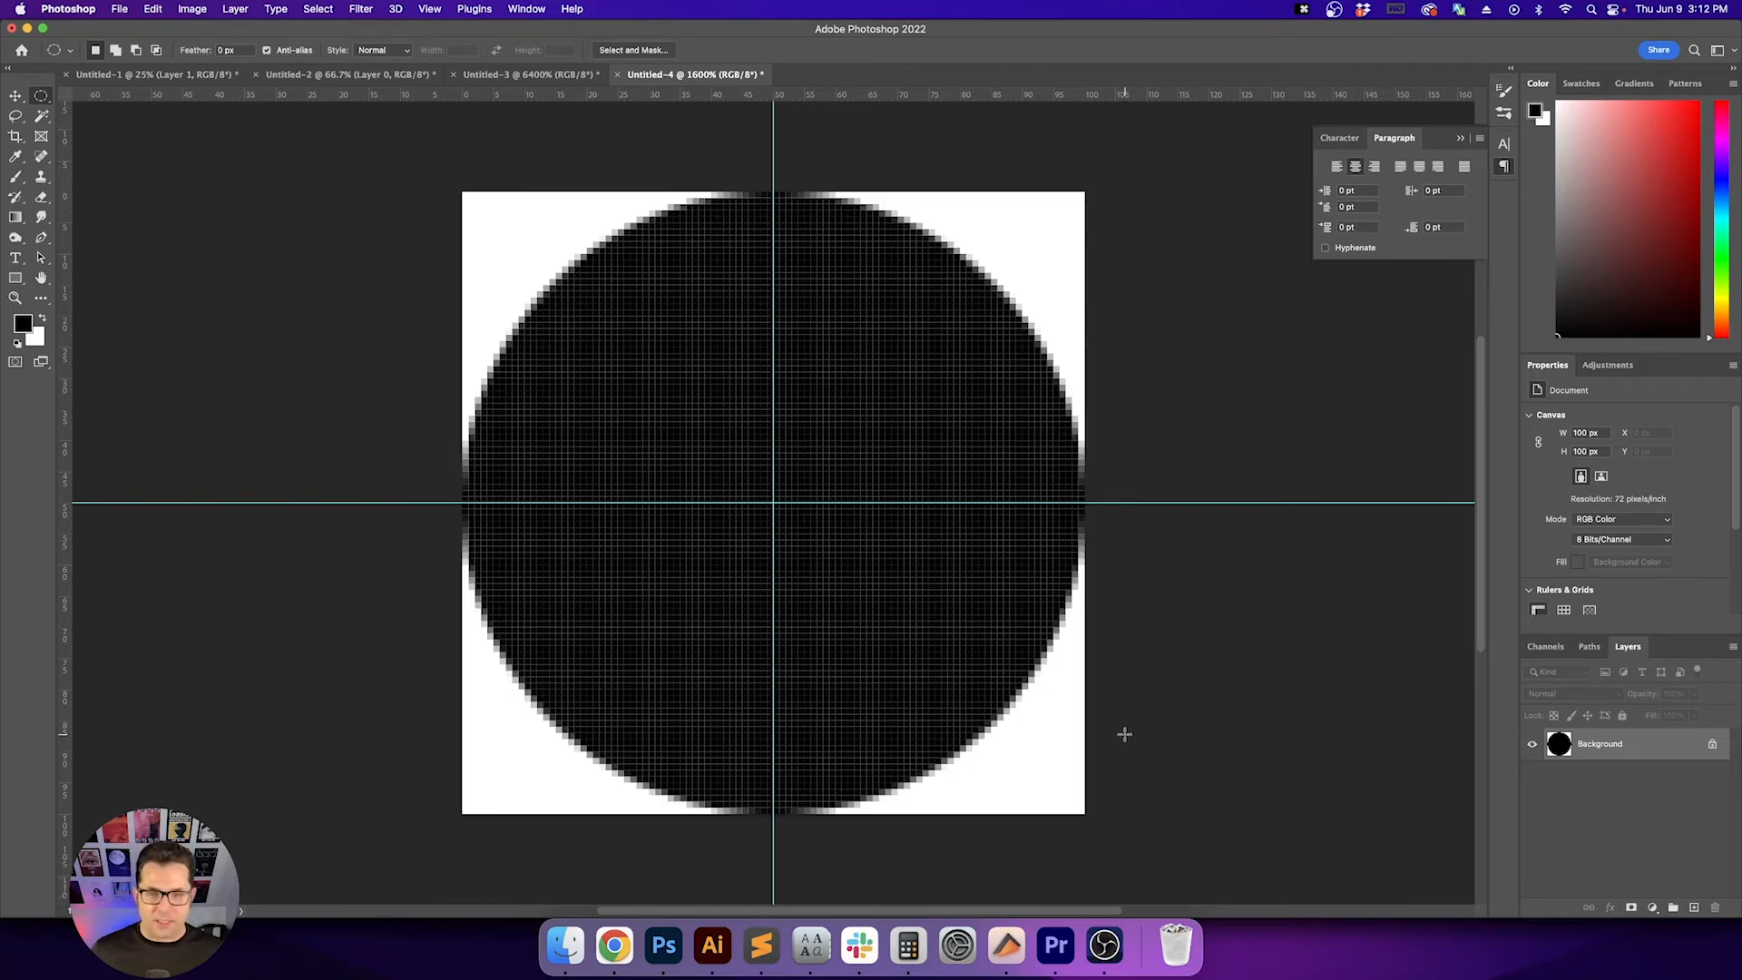
key(super+i)
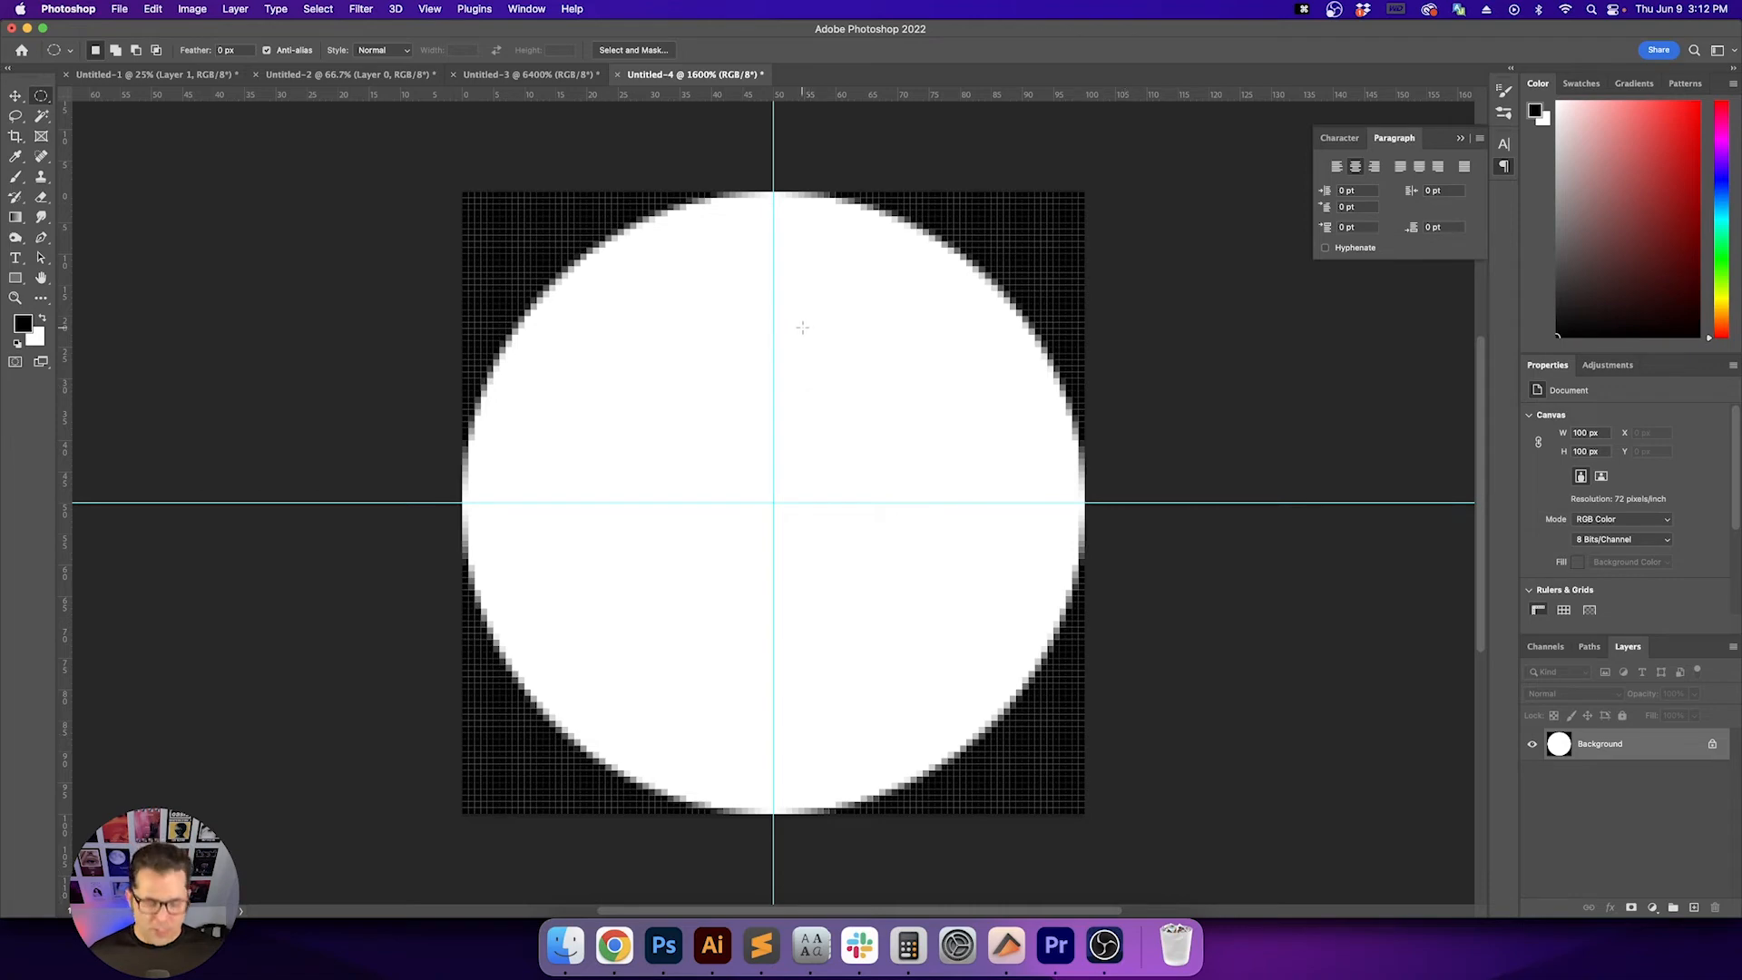
Define the white circle on black as a pattern named "Circle 100x100"
key(v)
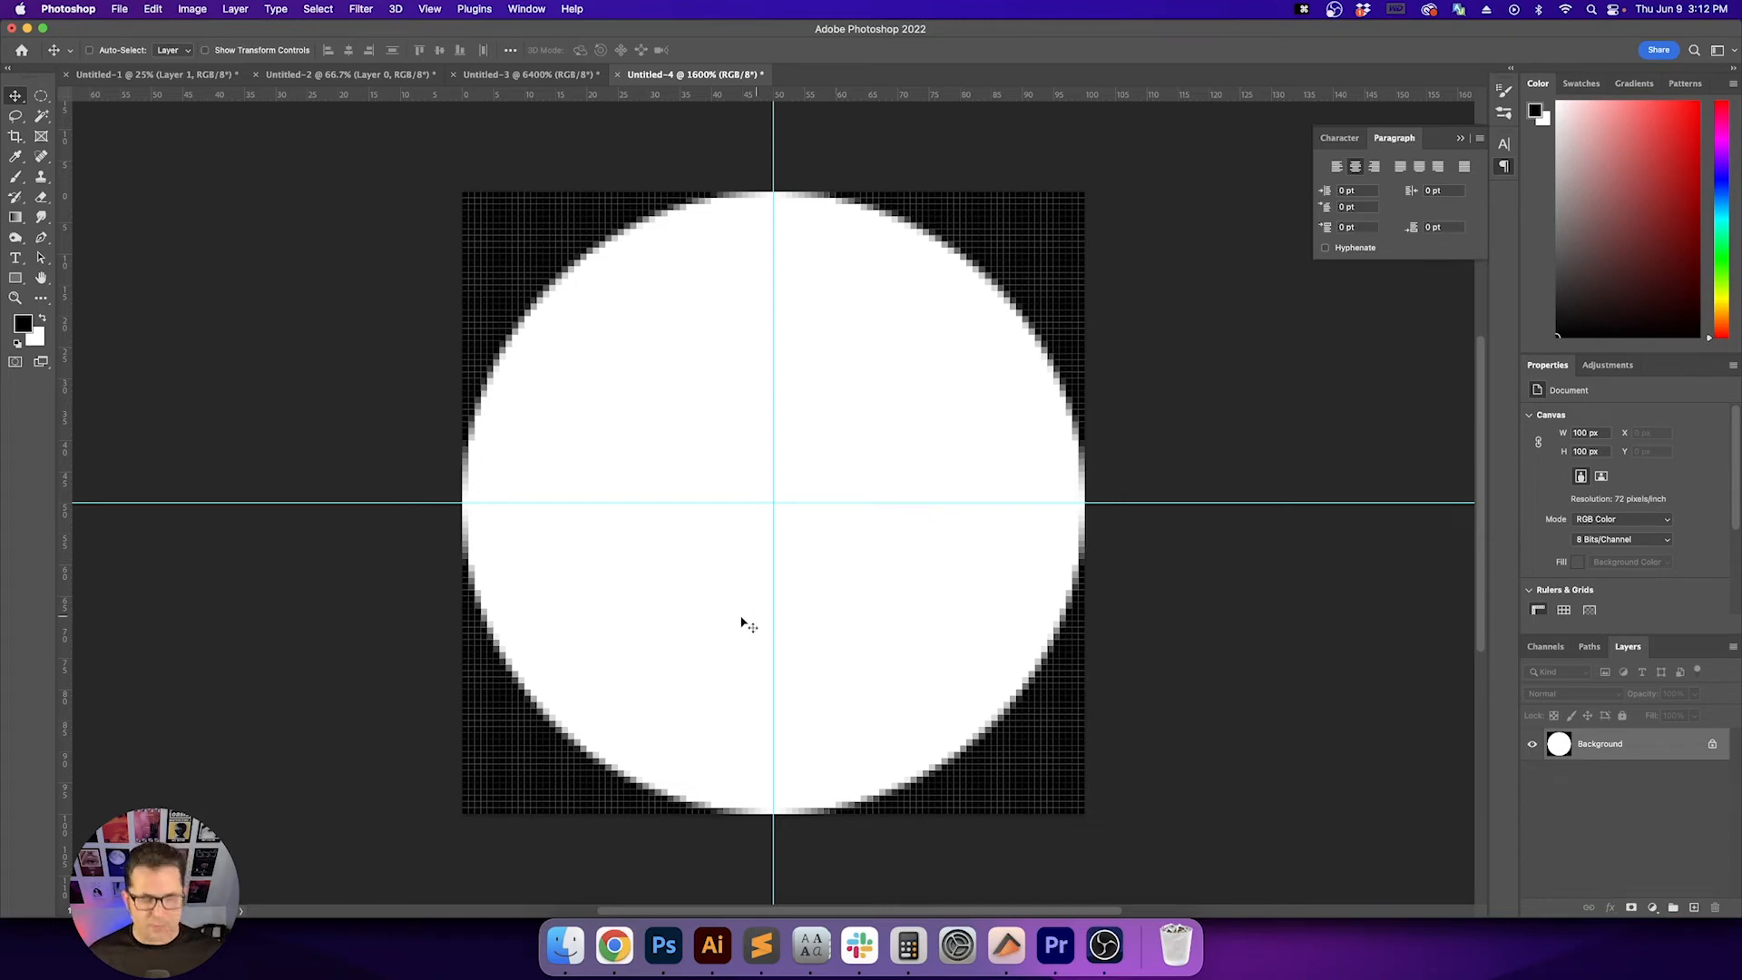
click(153, 8)
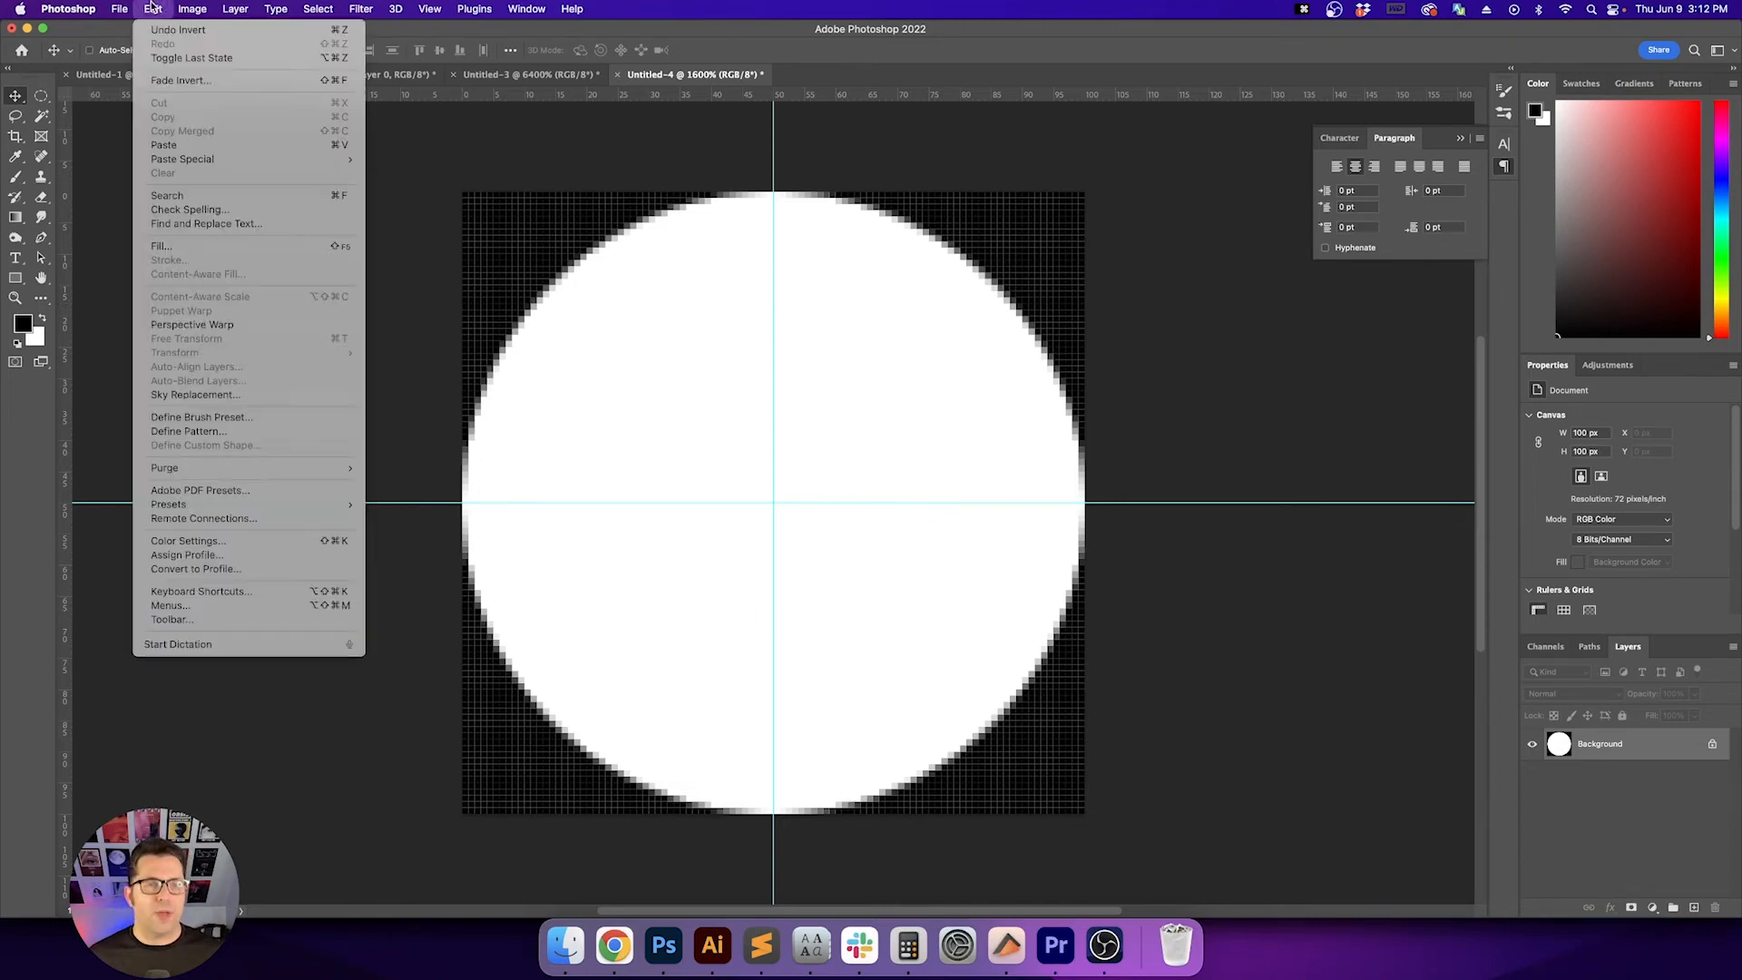
click(247, 431)
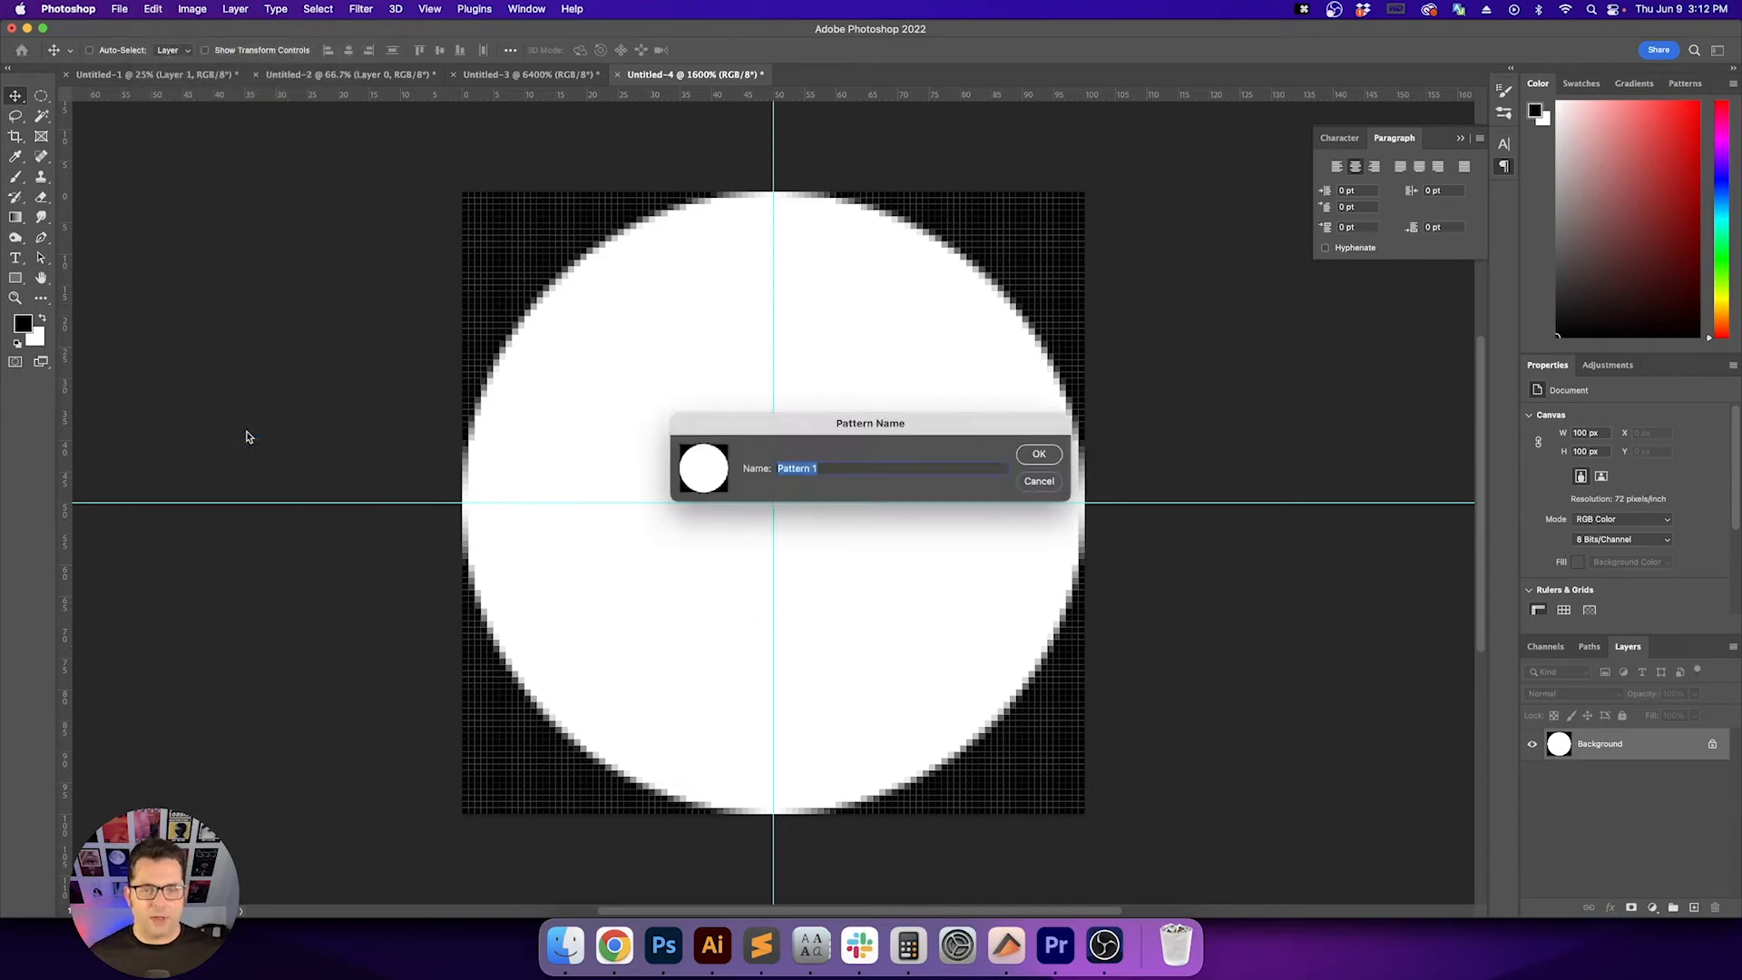
text(Circle)
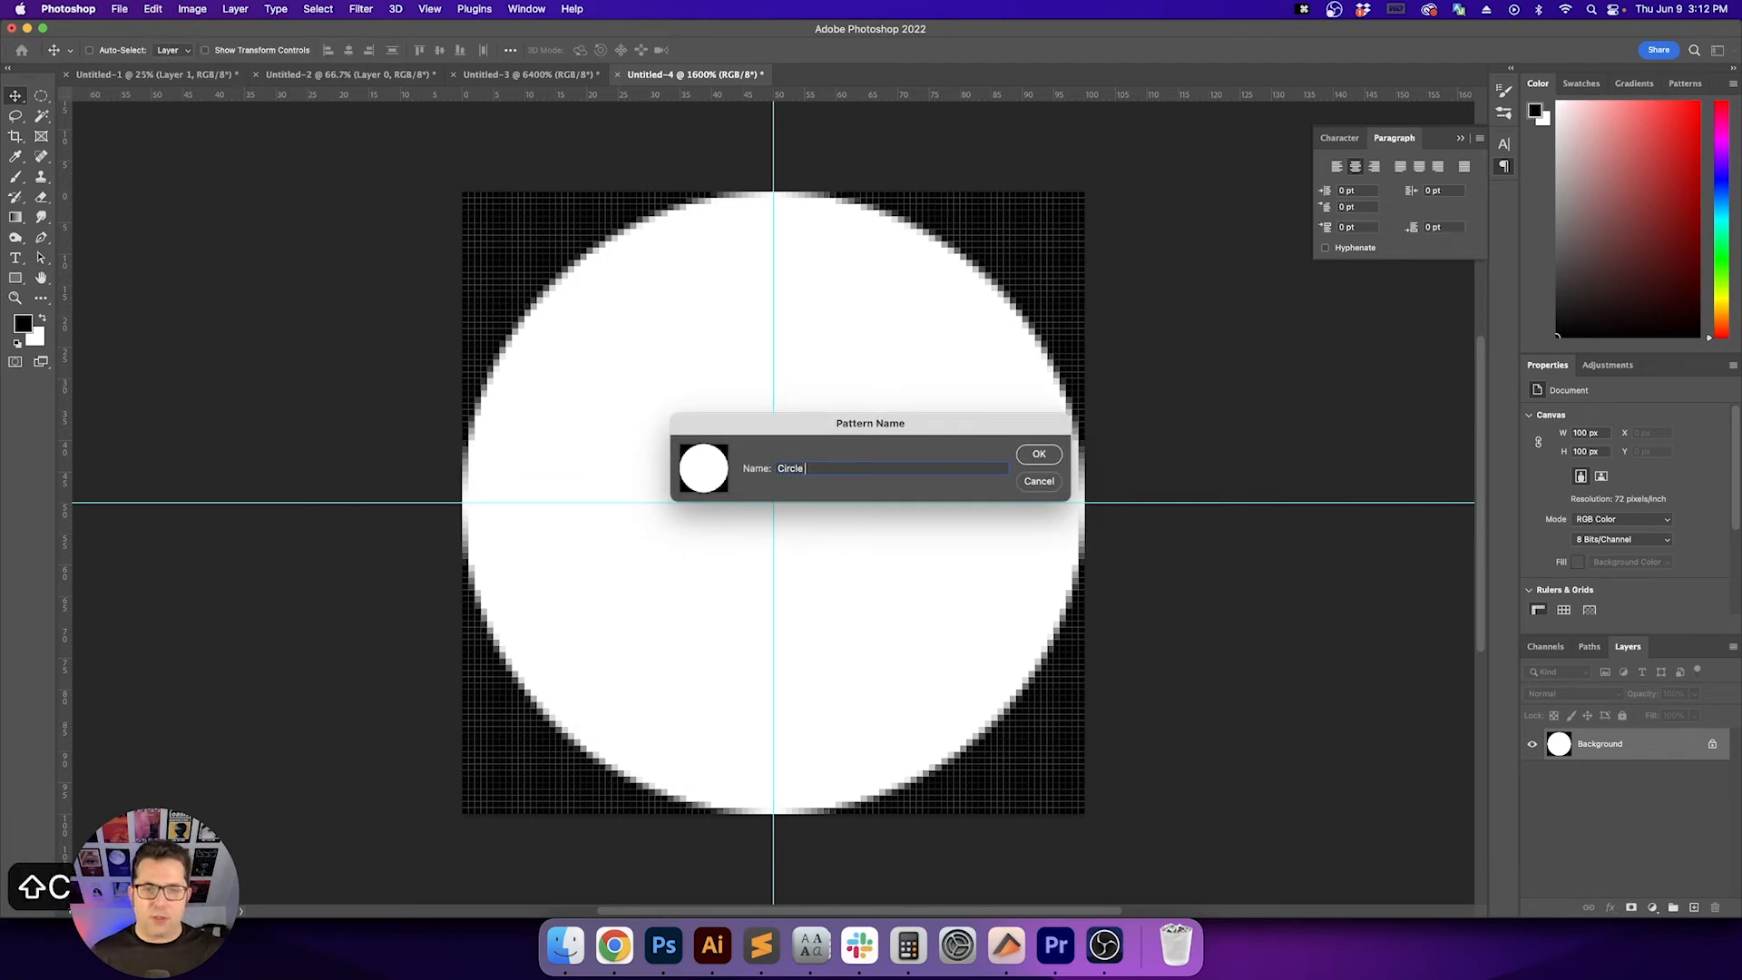
text( 100x100)
key(Return)
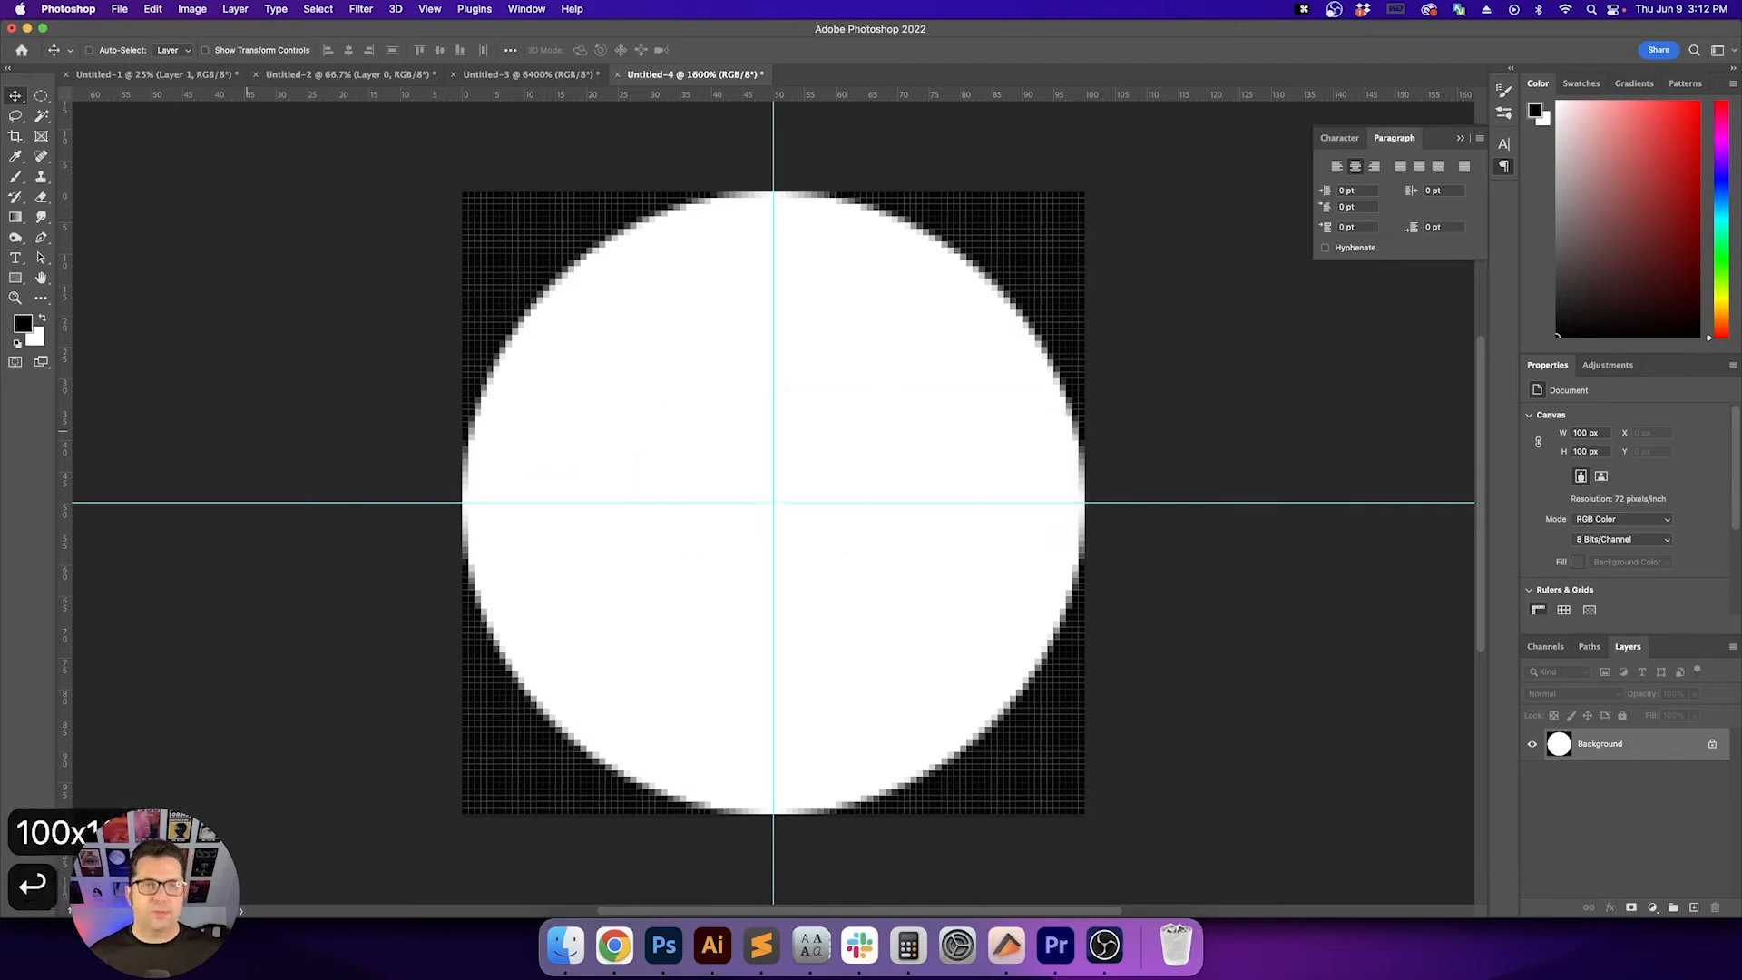
Return to the pixelated album cover document and add a layer mask to its layer
click(320, 76)
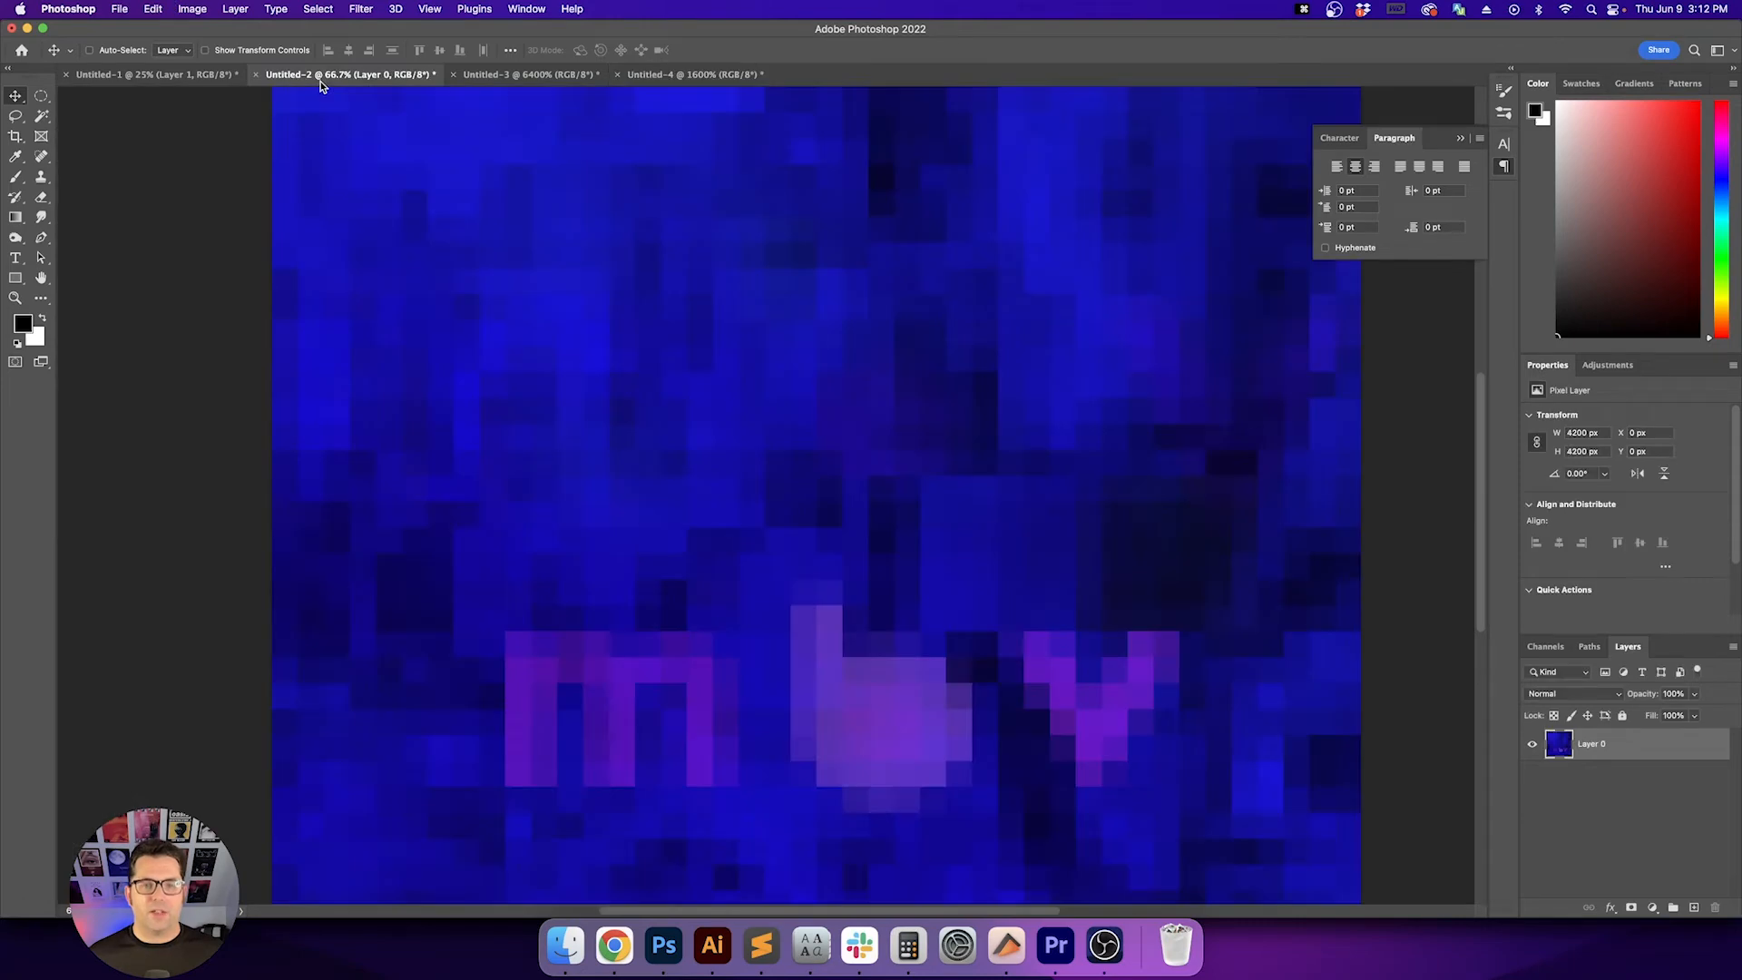
key(v)
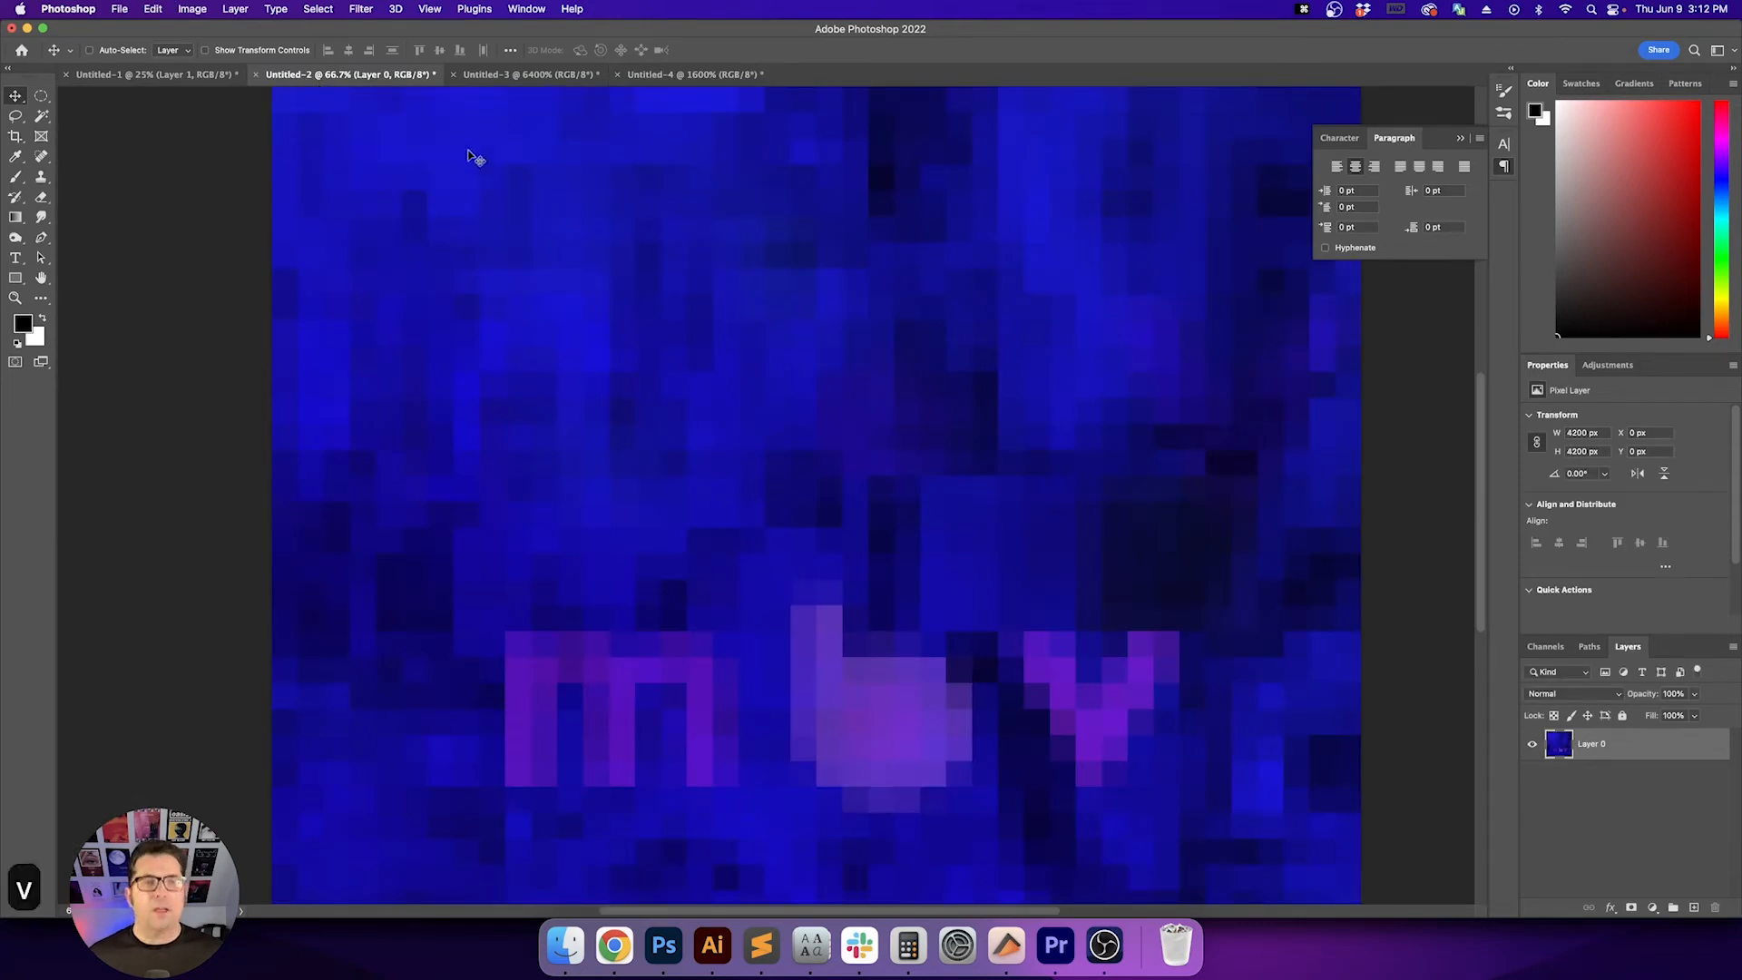
click(1633, 909)
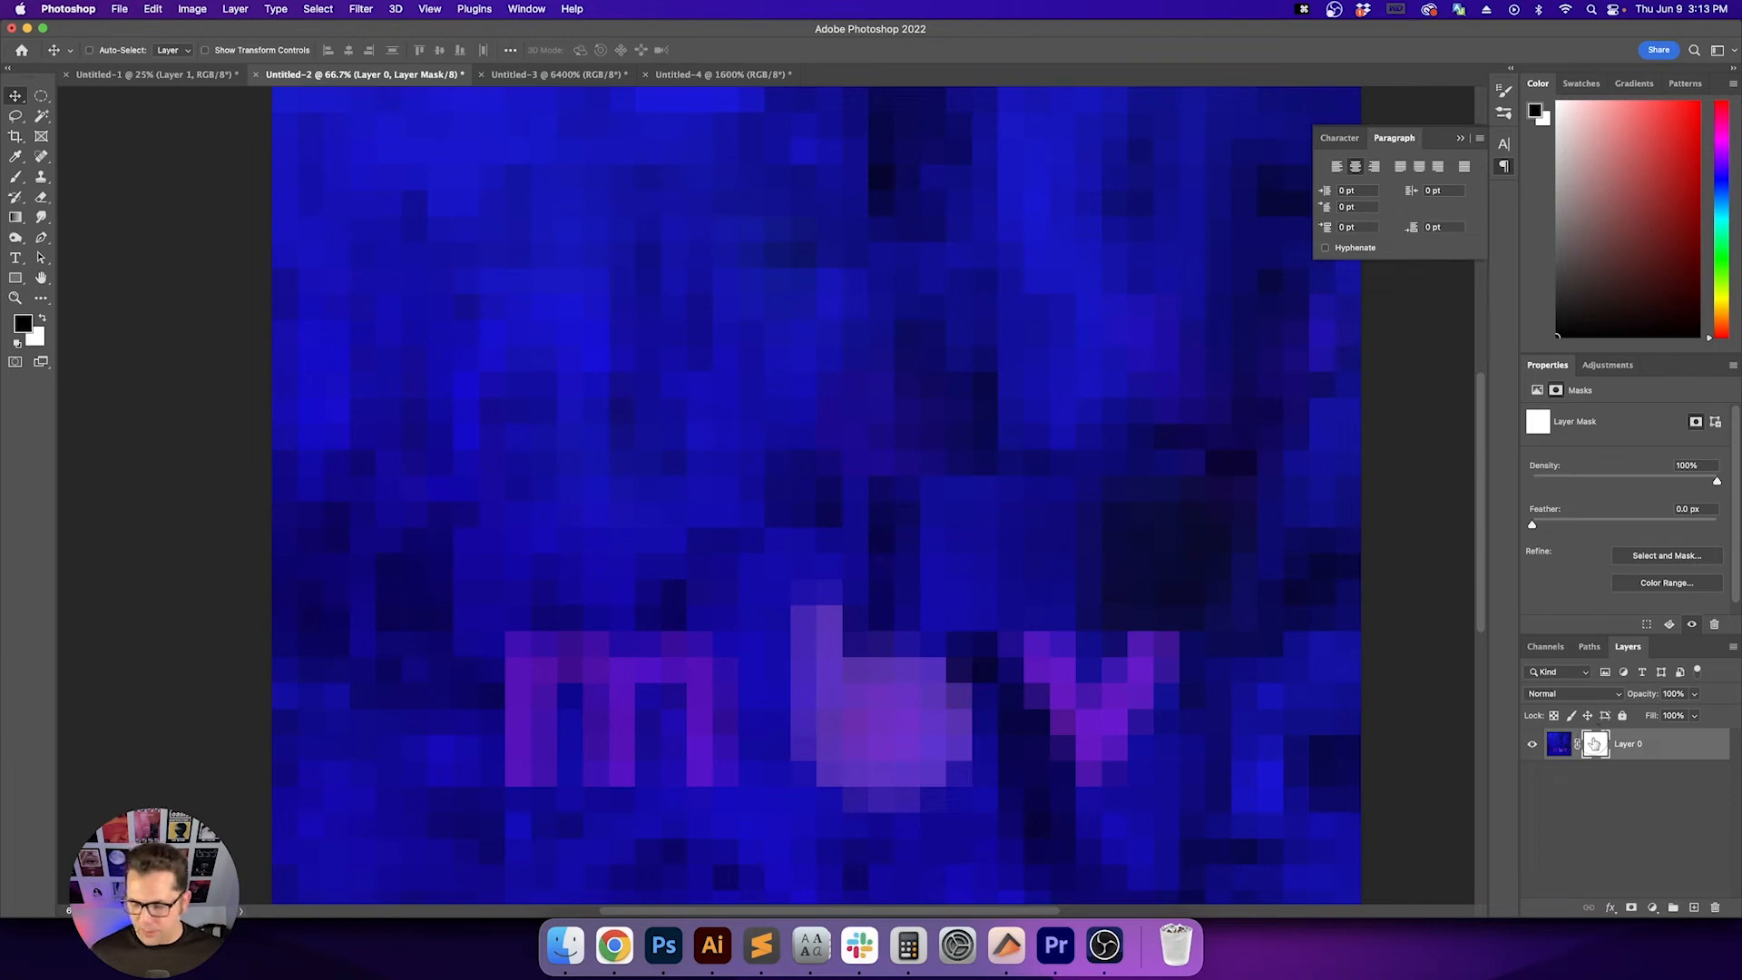
Fill the album cover's layer mask with the "Circle 100x100" pattern at 100% opacity in Normal mode
key(shift+BackSpace)
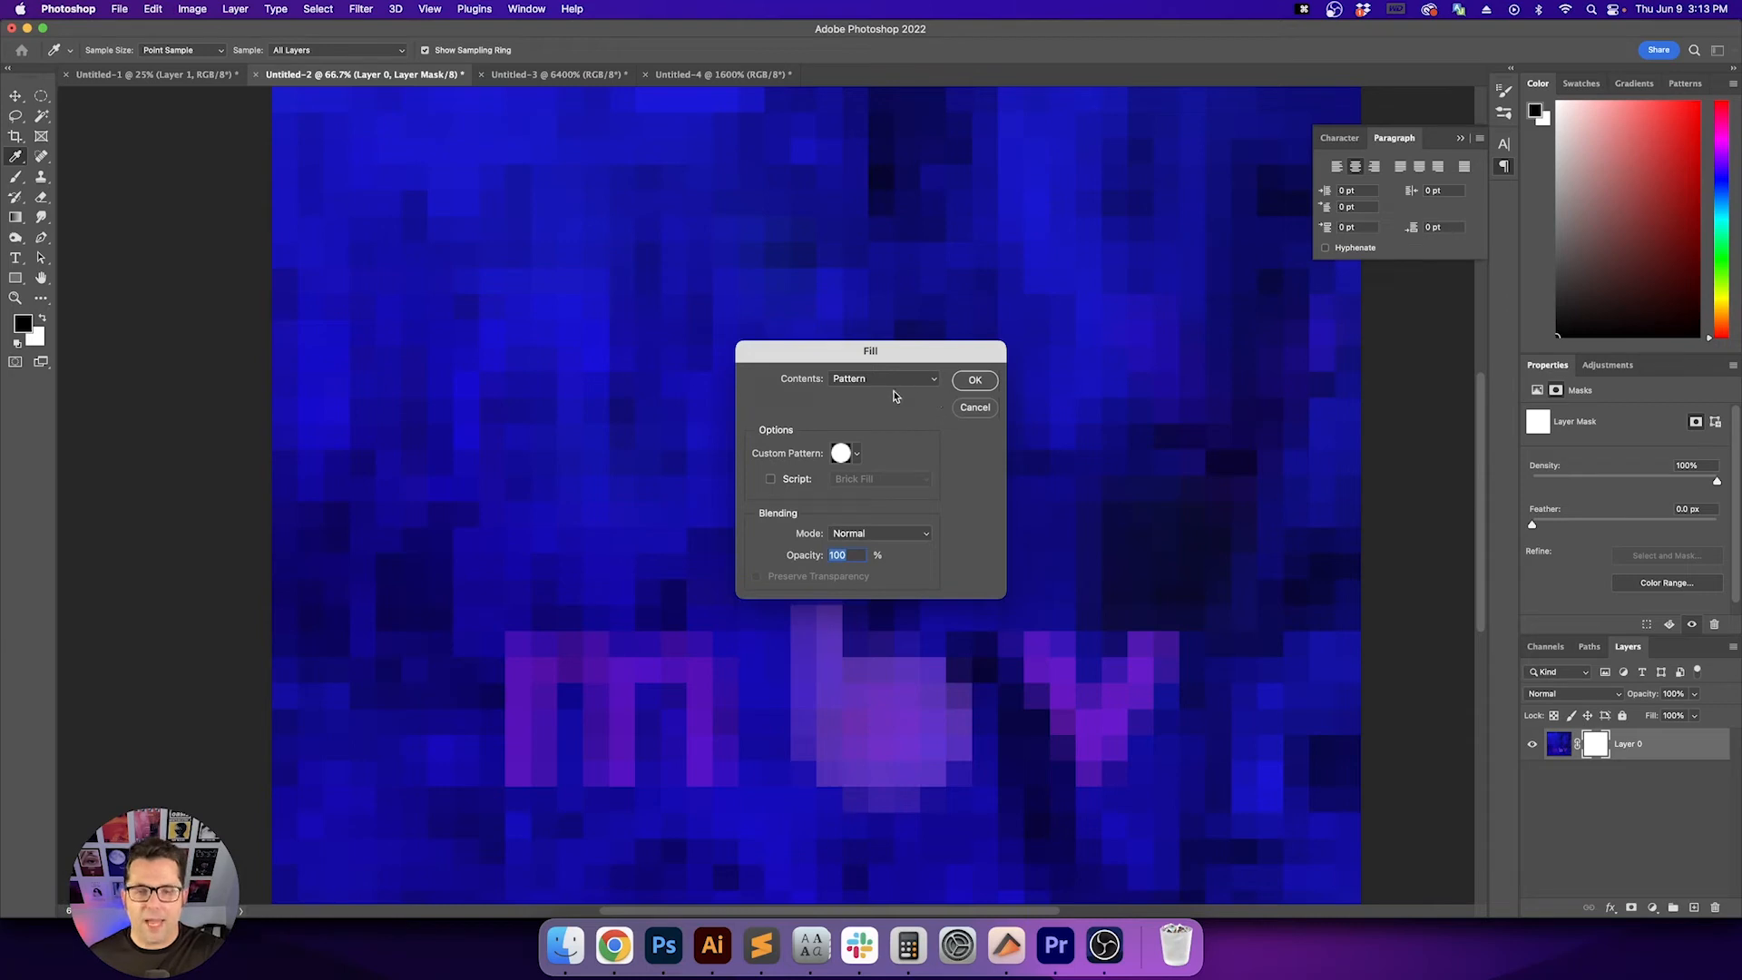
click(858, 453)
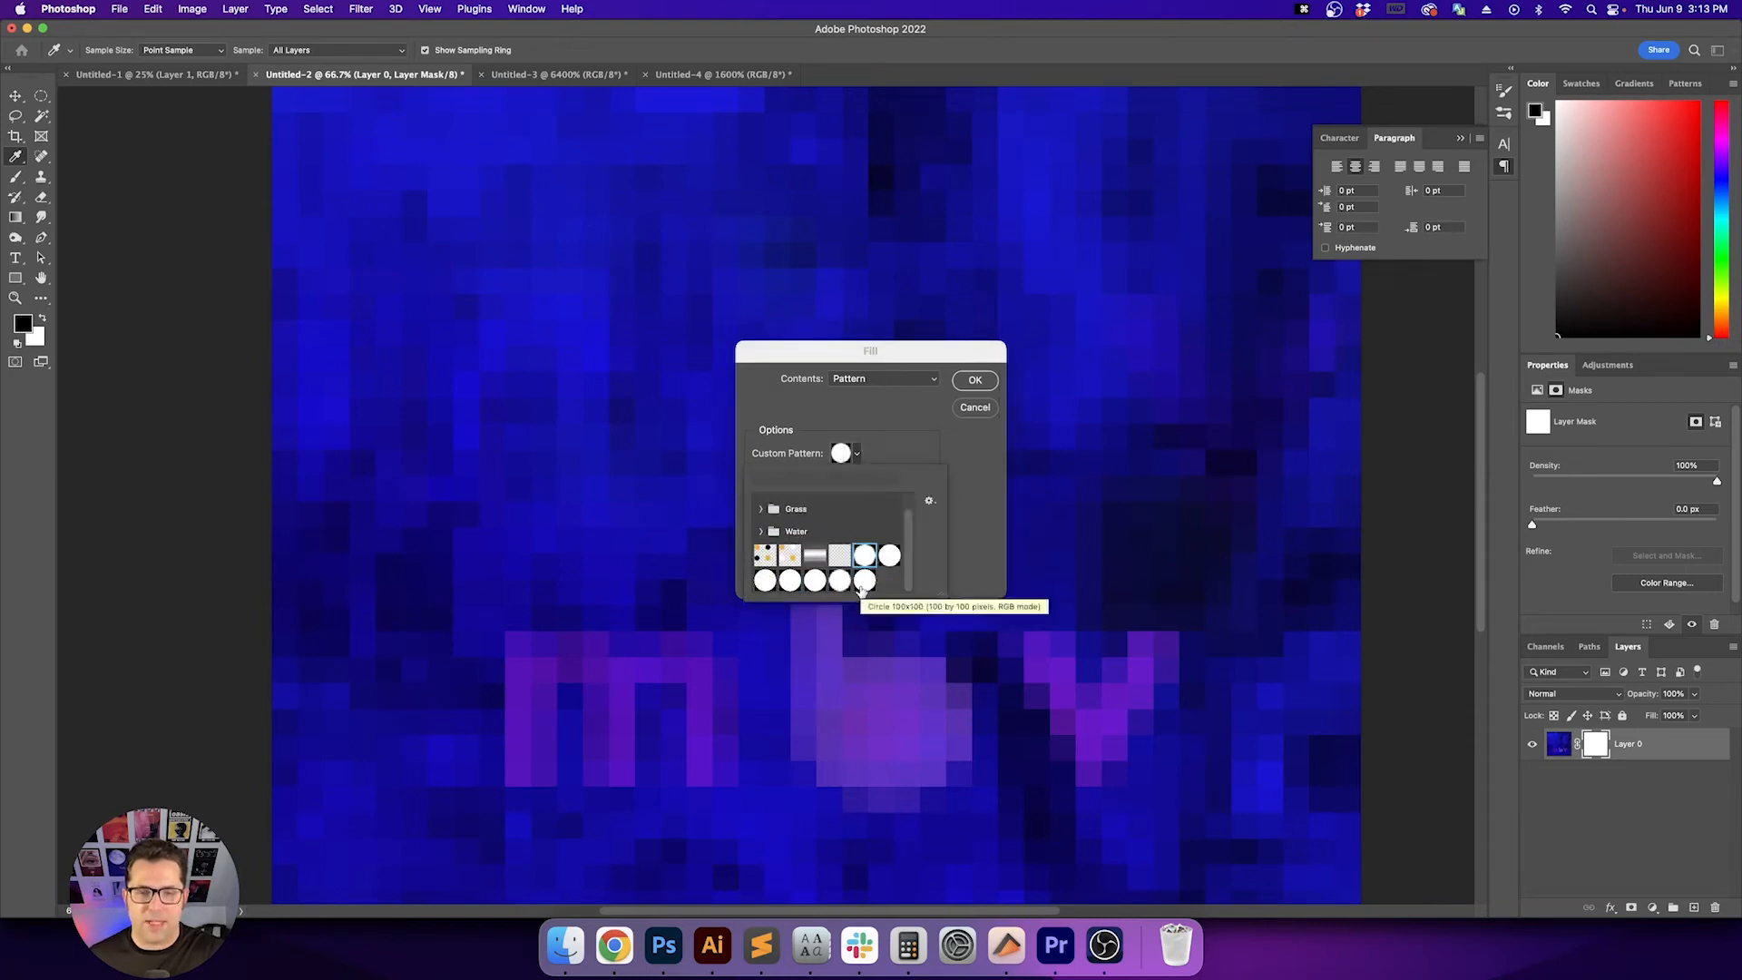
click(861, 588)
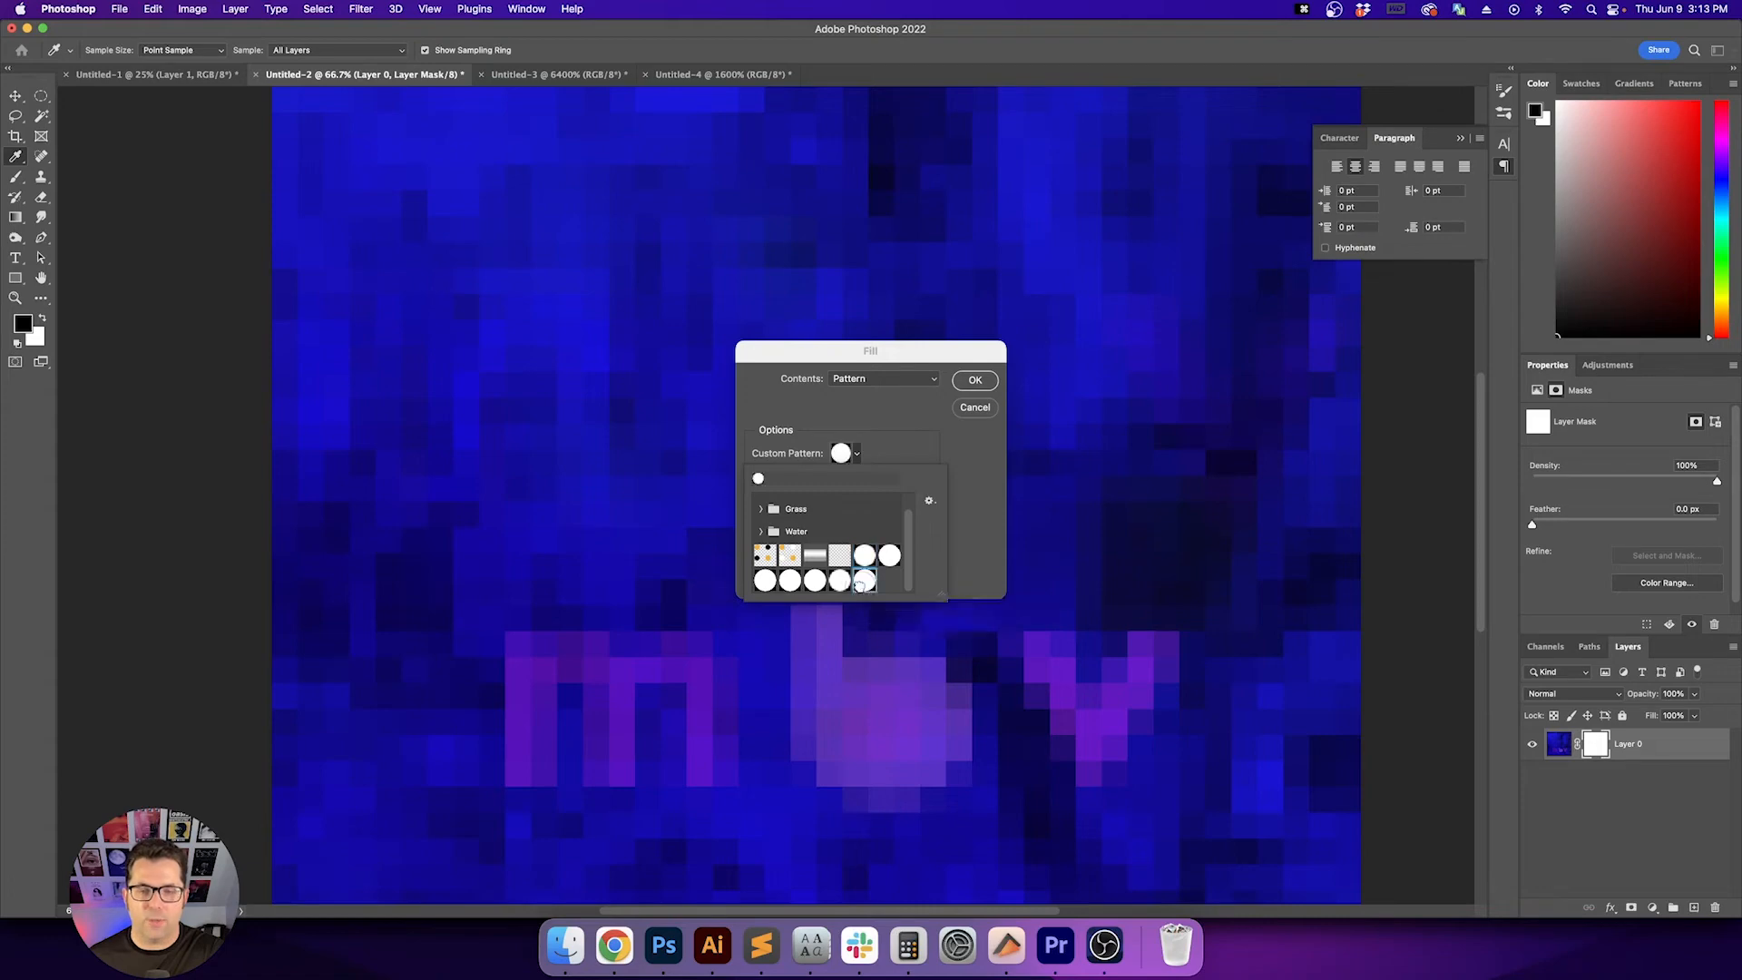
click(984, 387)
click(983, 387)
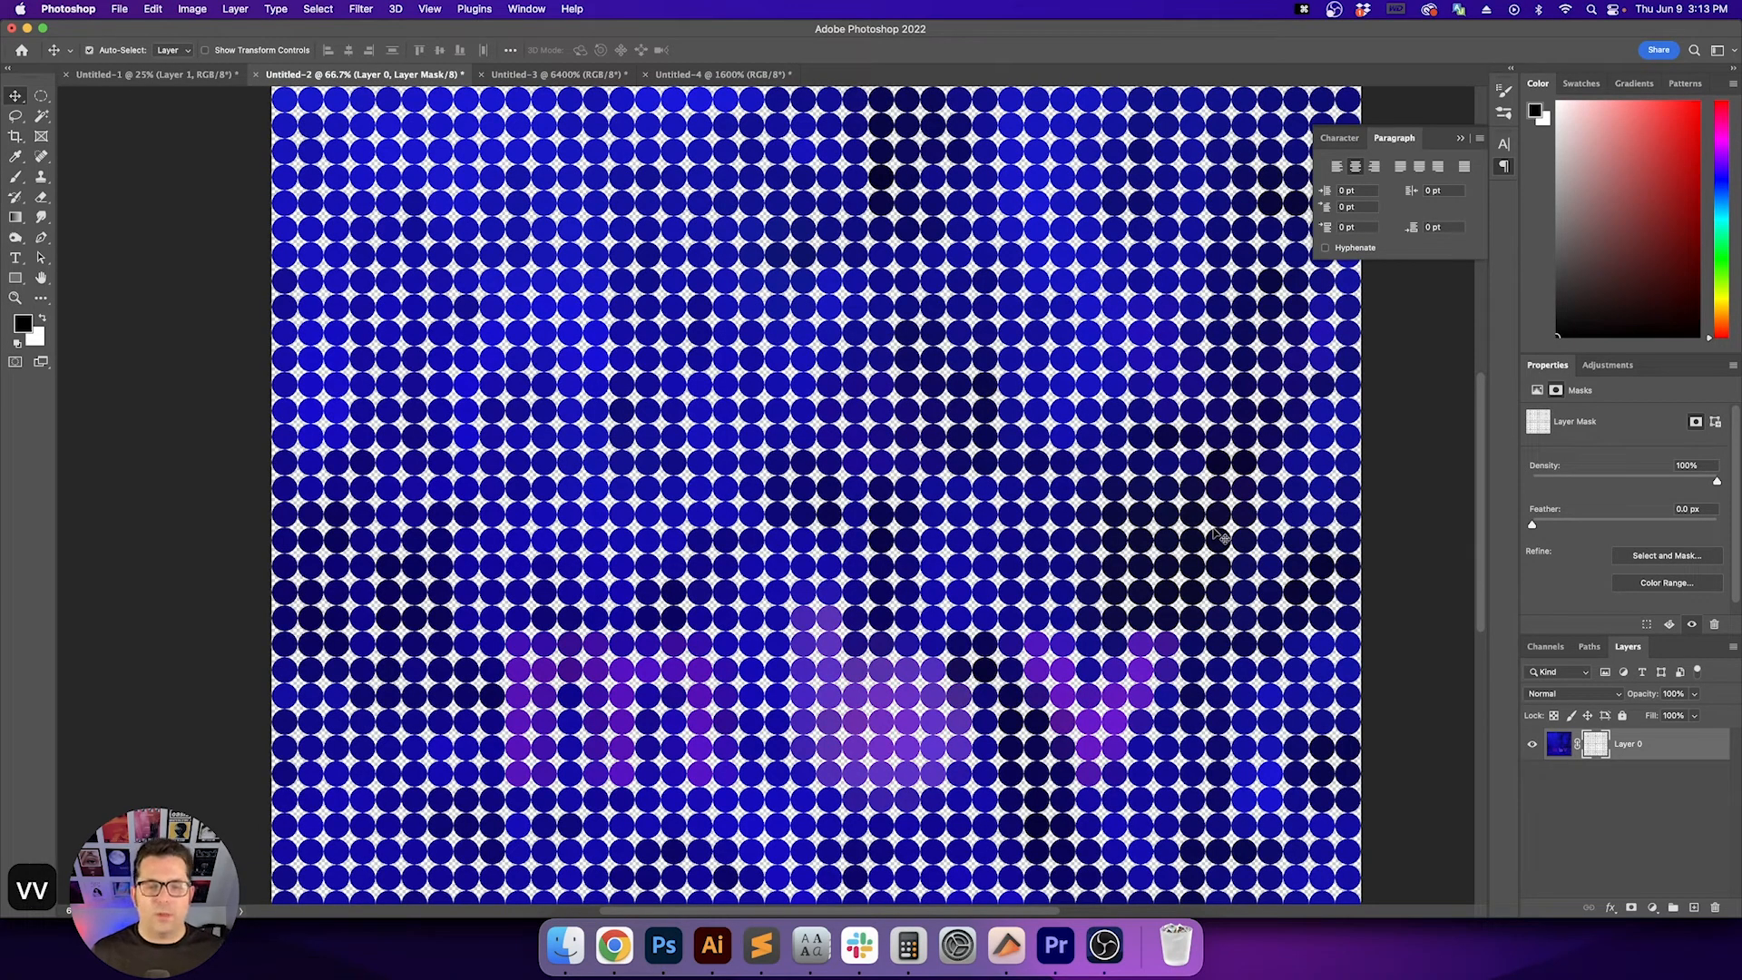
key(super+minus)
key(super+minus)
key(super+equal)
key(super+equal)
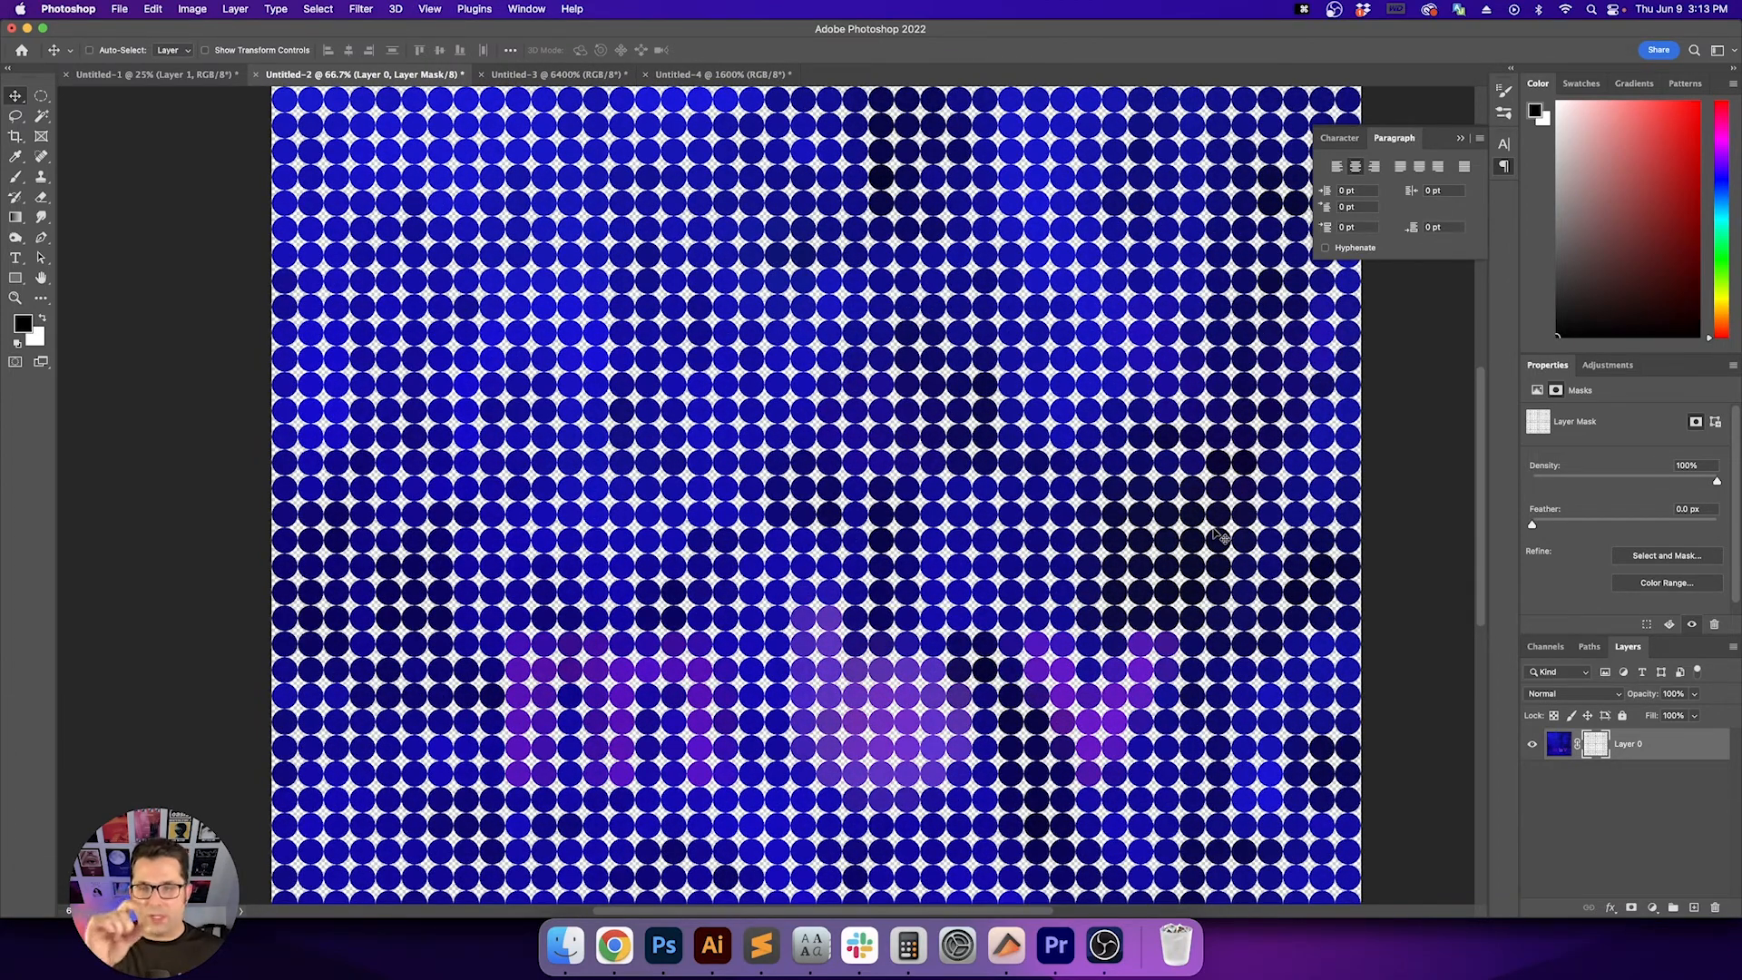
Create a new layer named "BG" and move it below the masked album cover layer
key(super+shift+n)
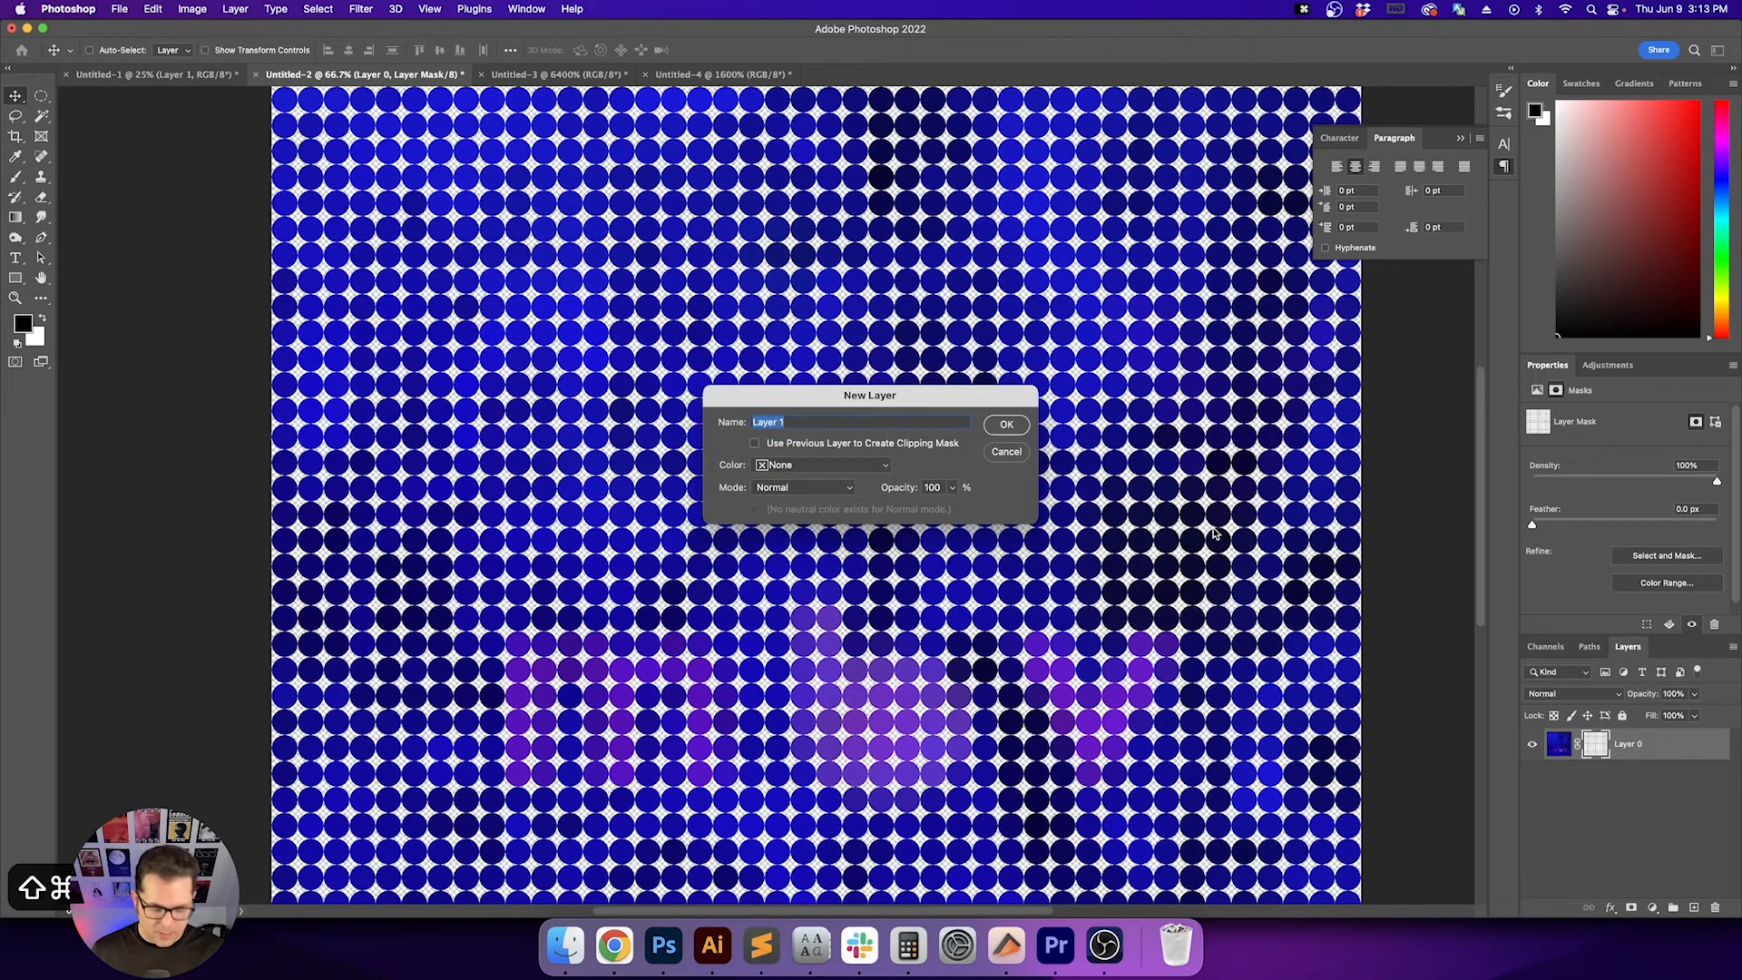
text(BG)
key(Return)
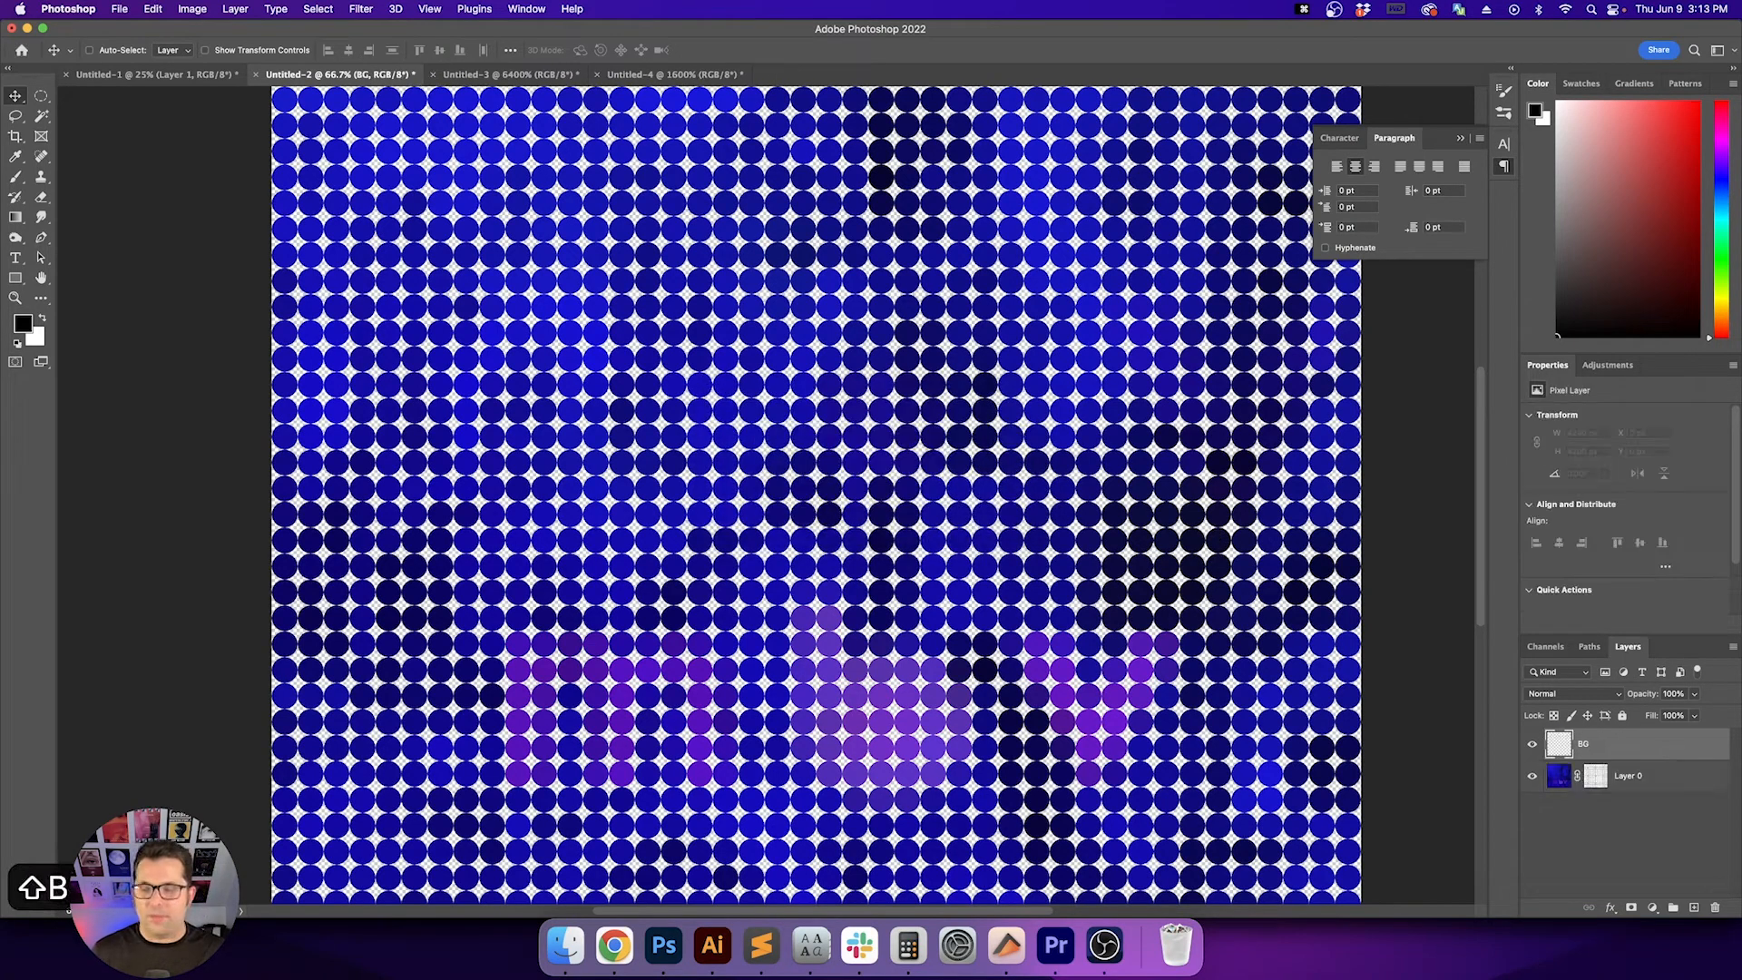
key(super+bracketleft)
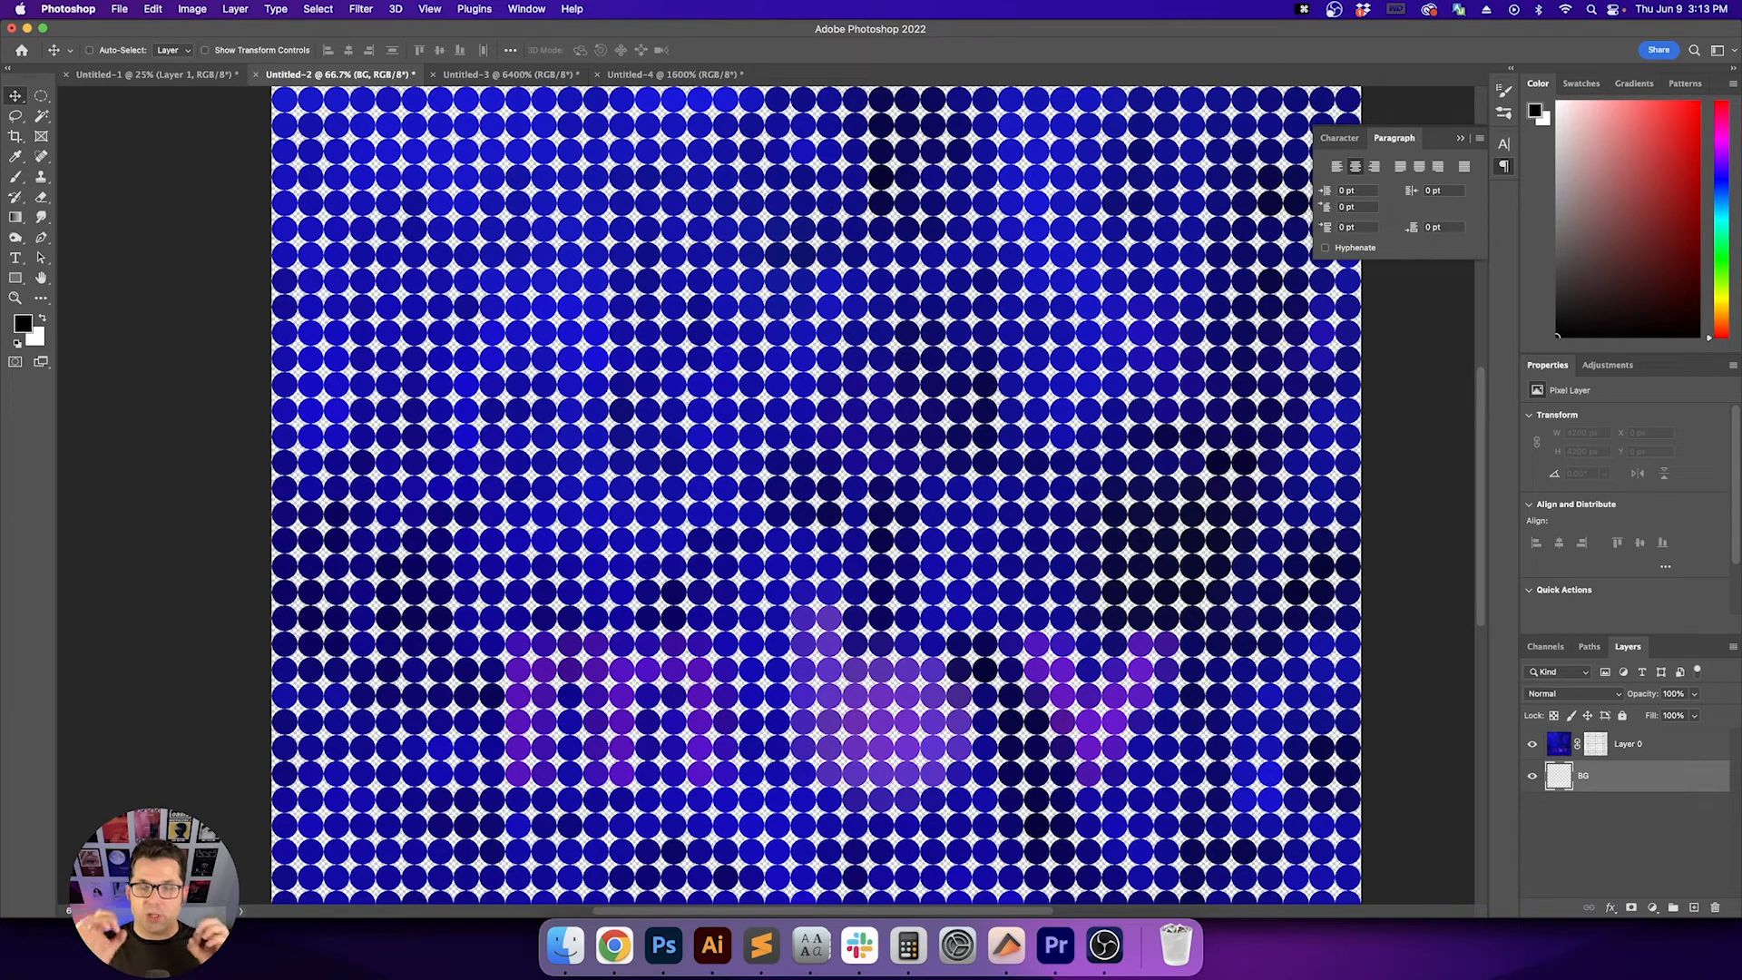
Reset the default colours and fill the BG layer with black
key(d)
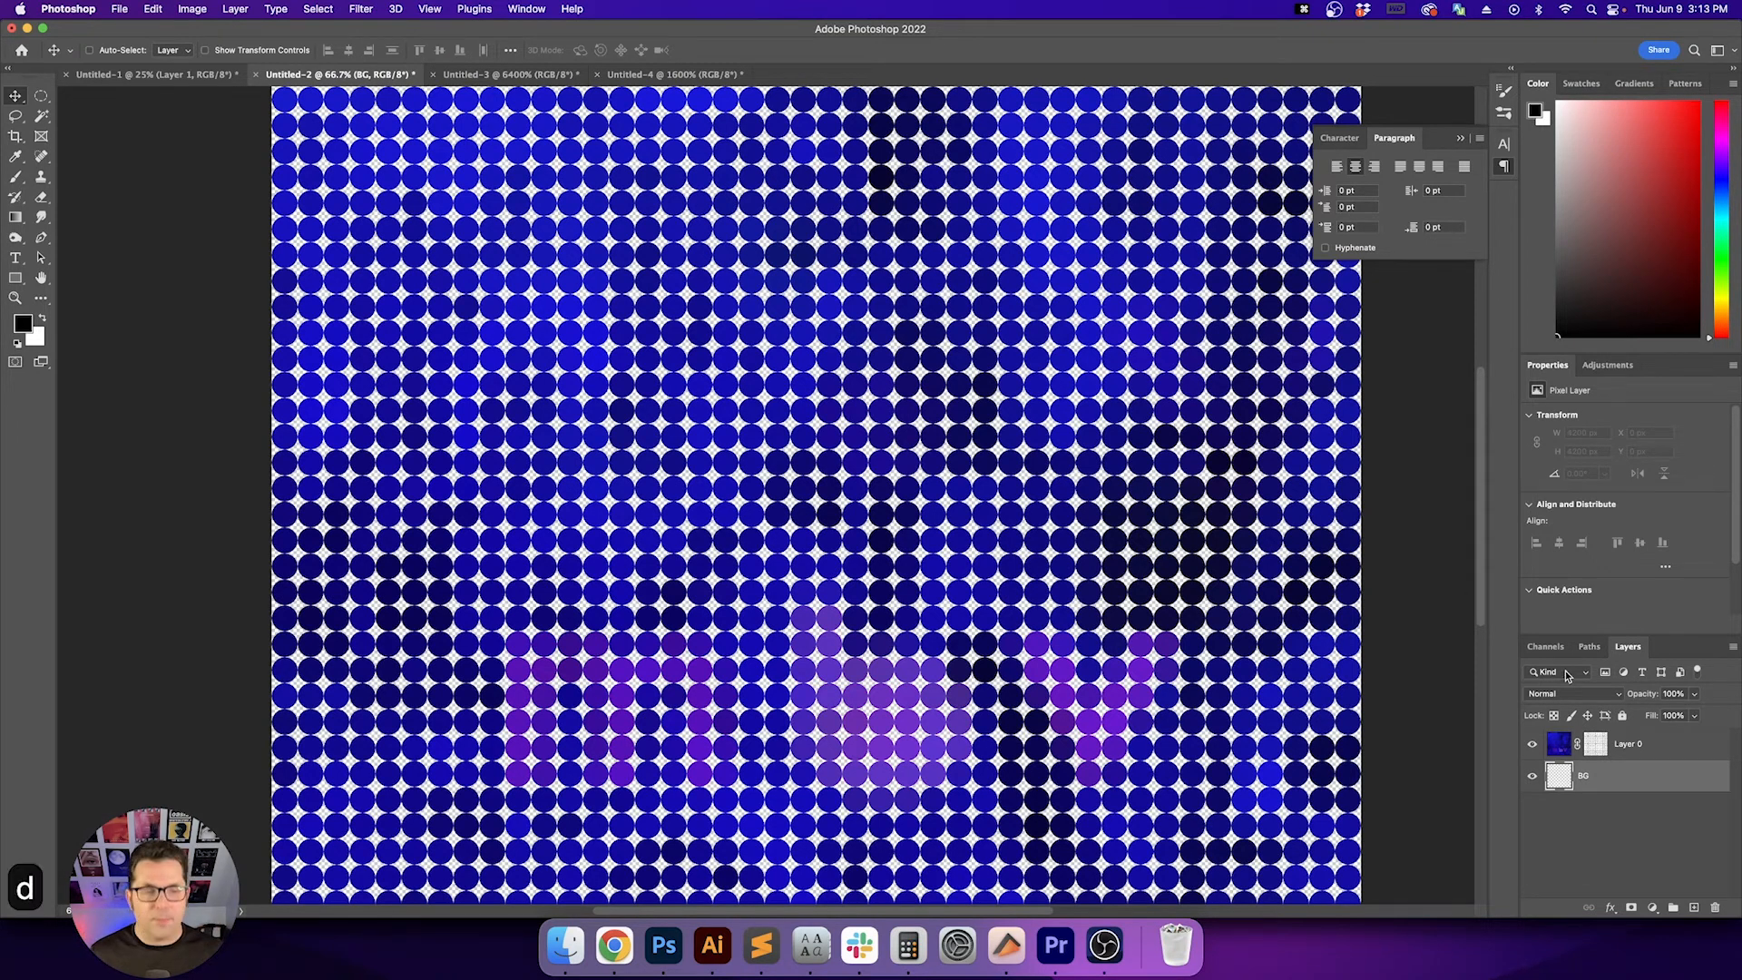
key(alt+BackSpace)
key(v)
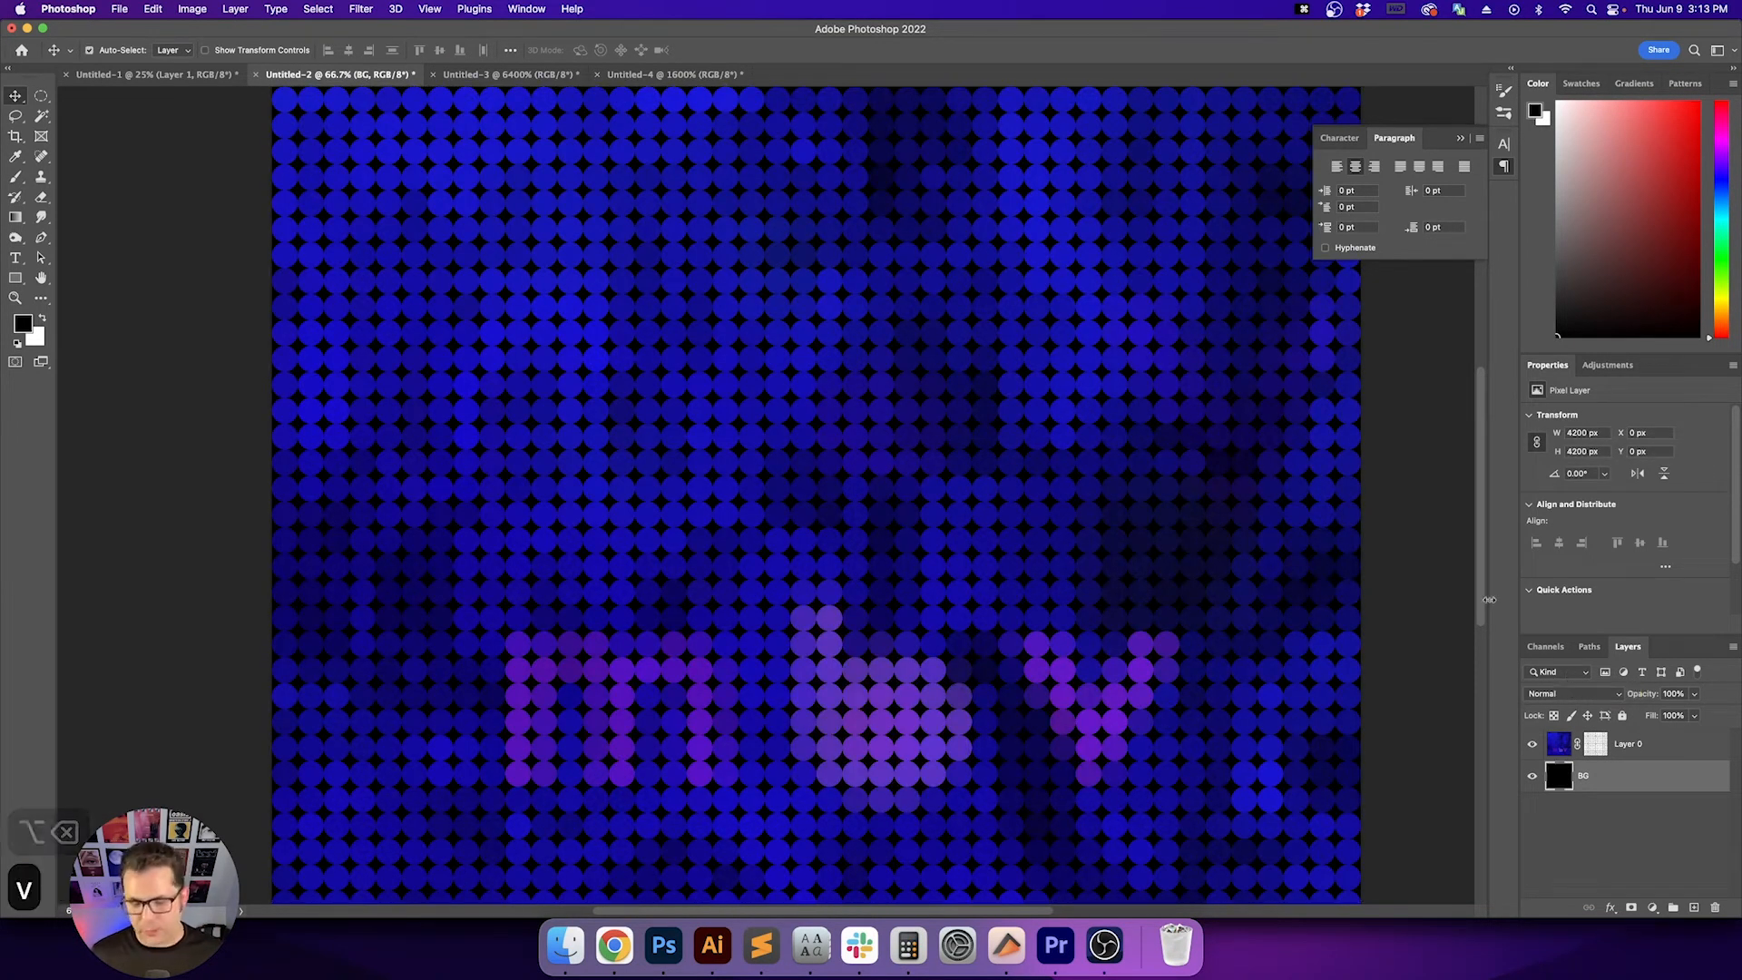
key(super+minus)
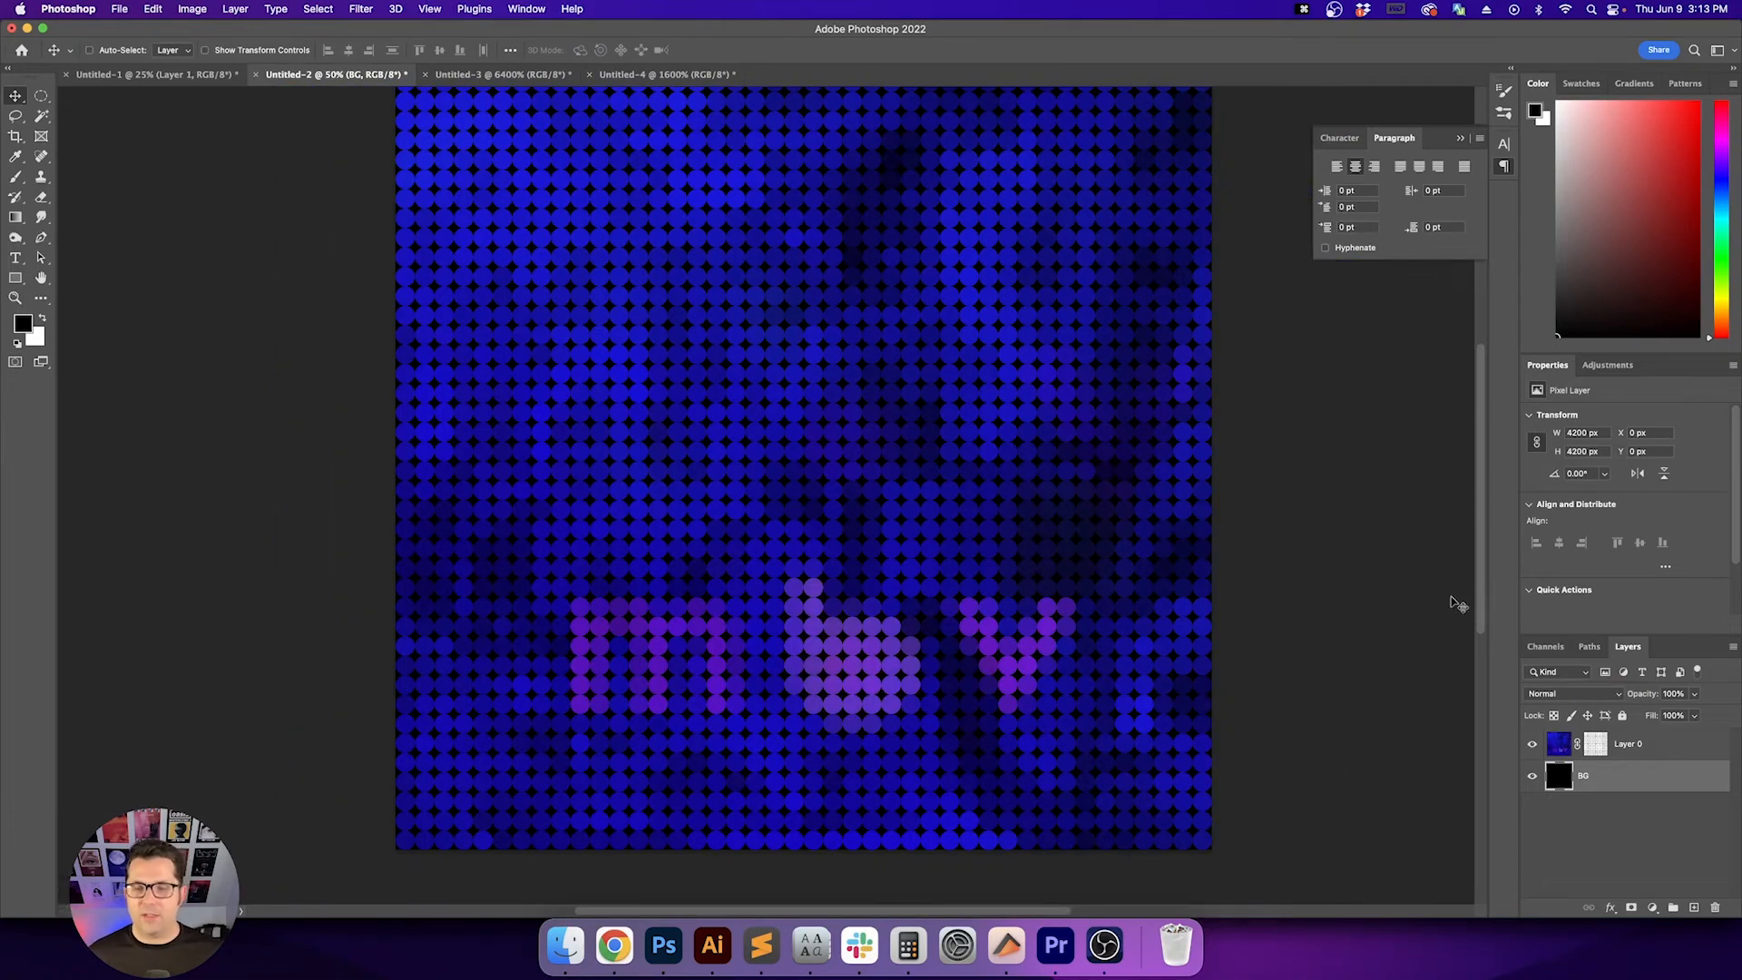
drag(1277, 553, 1276, 604)
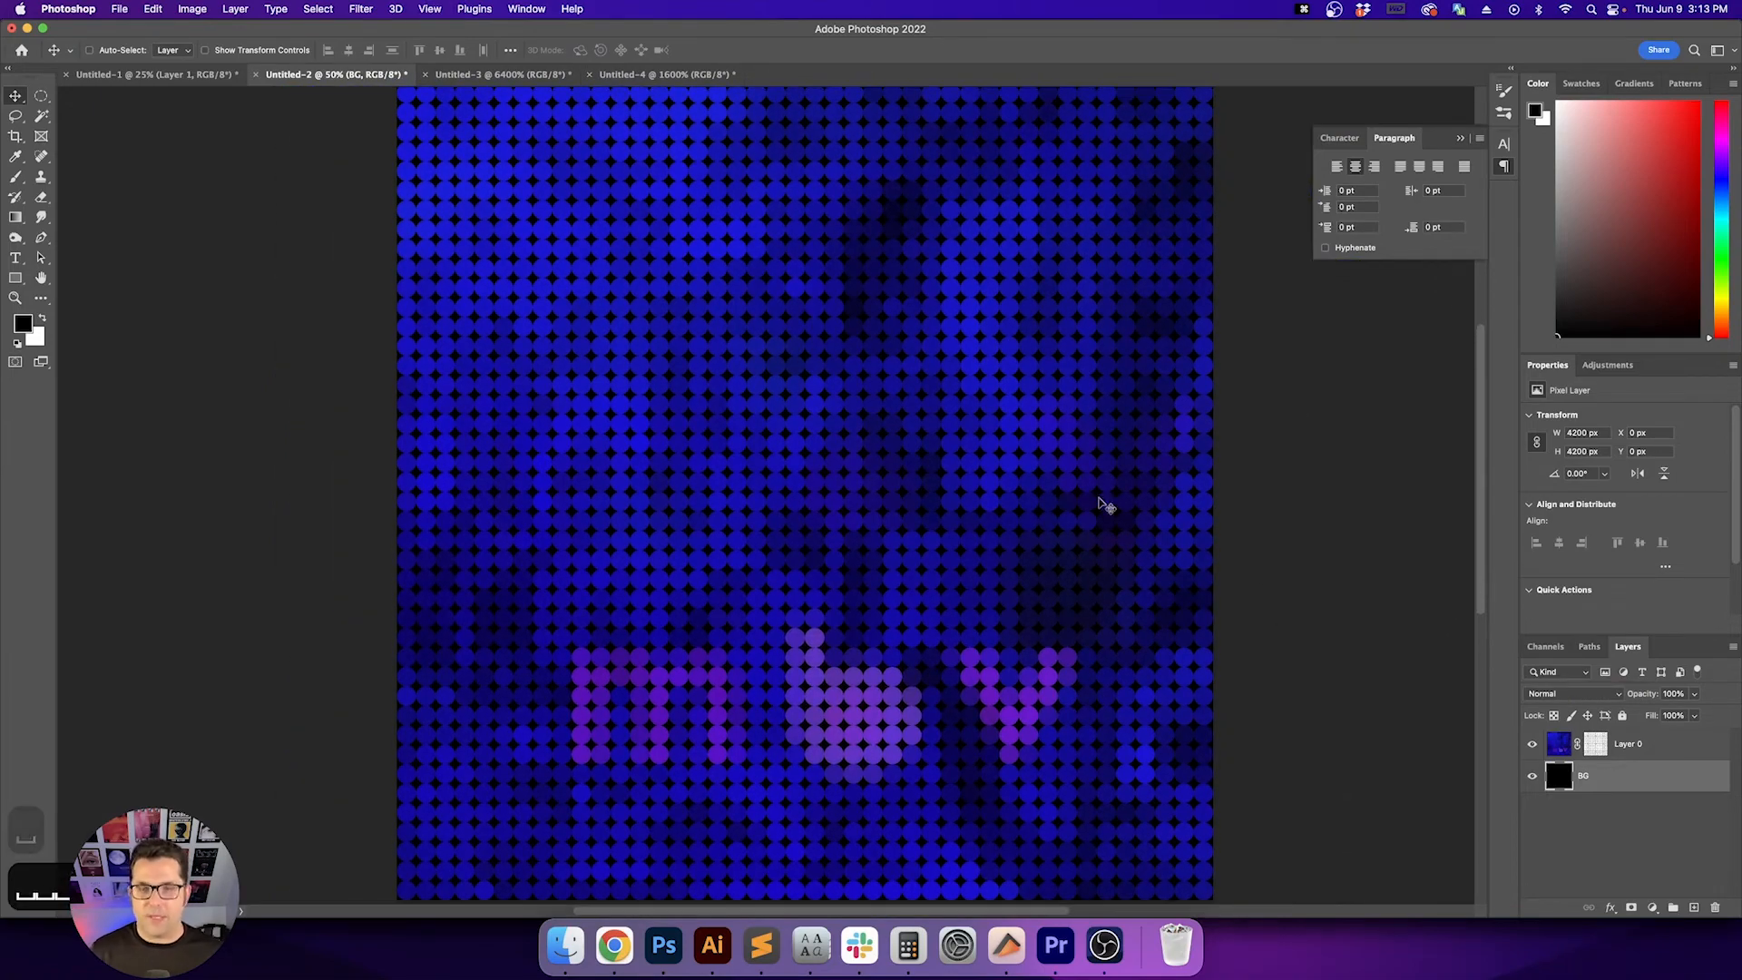
Merge the masked album cover layer and the BG layer into one layer
shift+click(1703, 746)
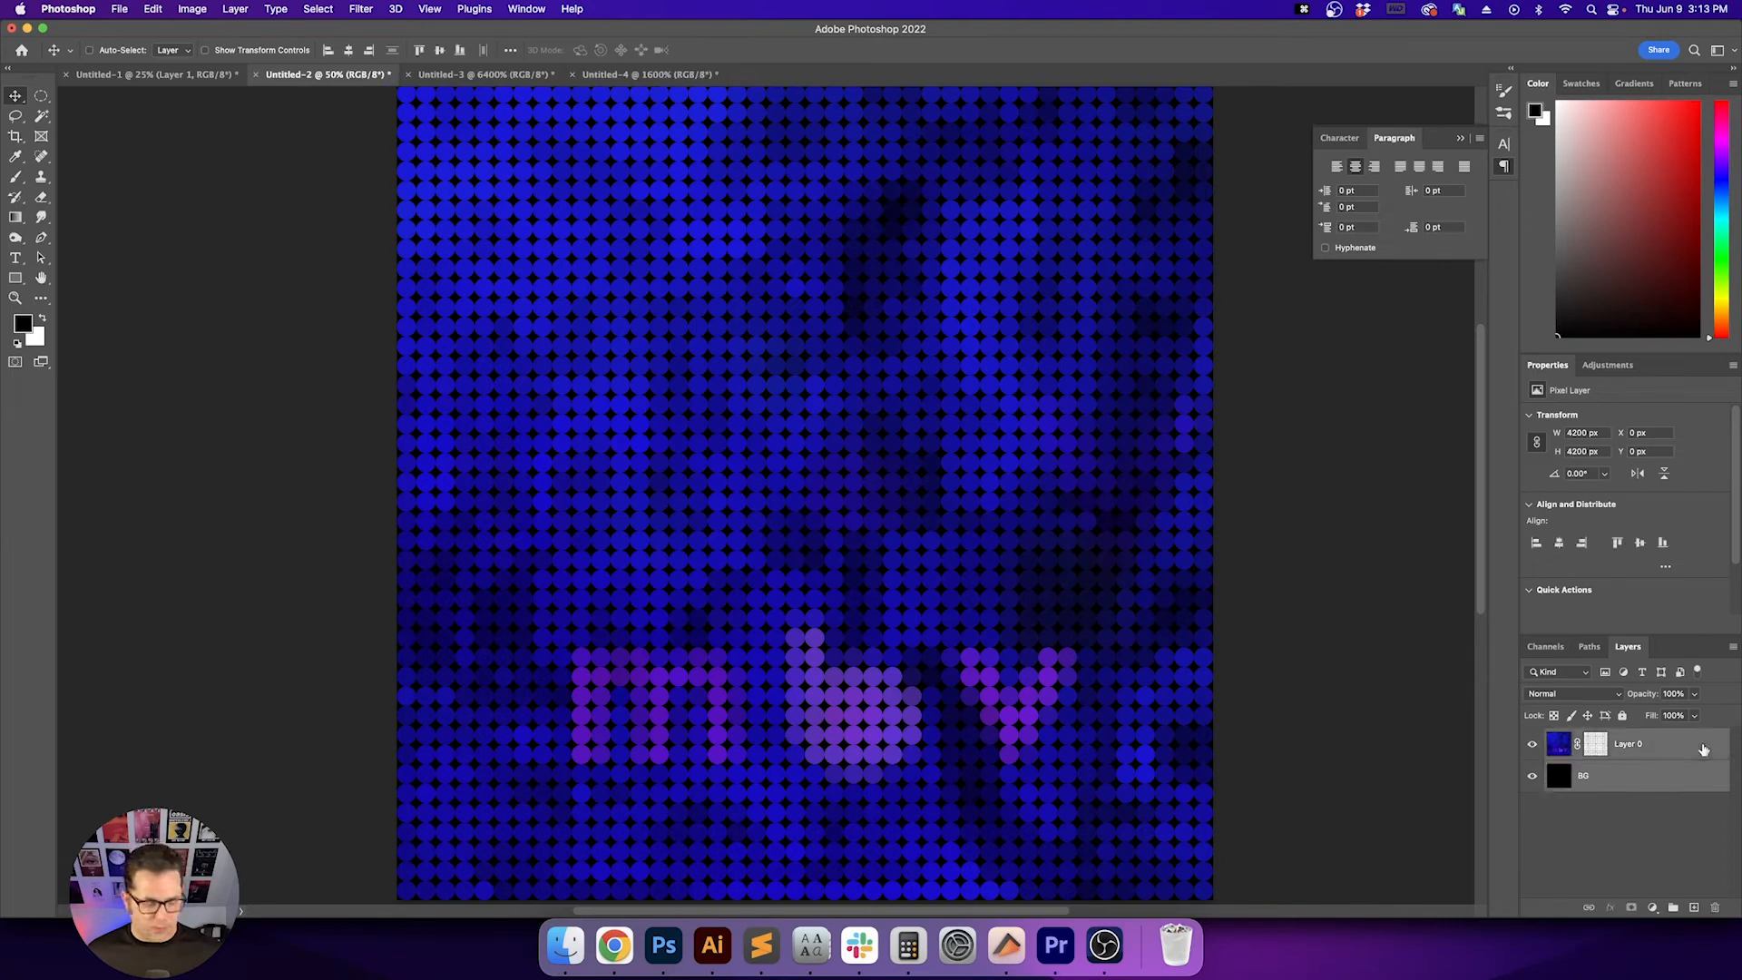
key(super+e)
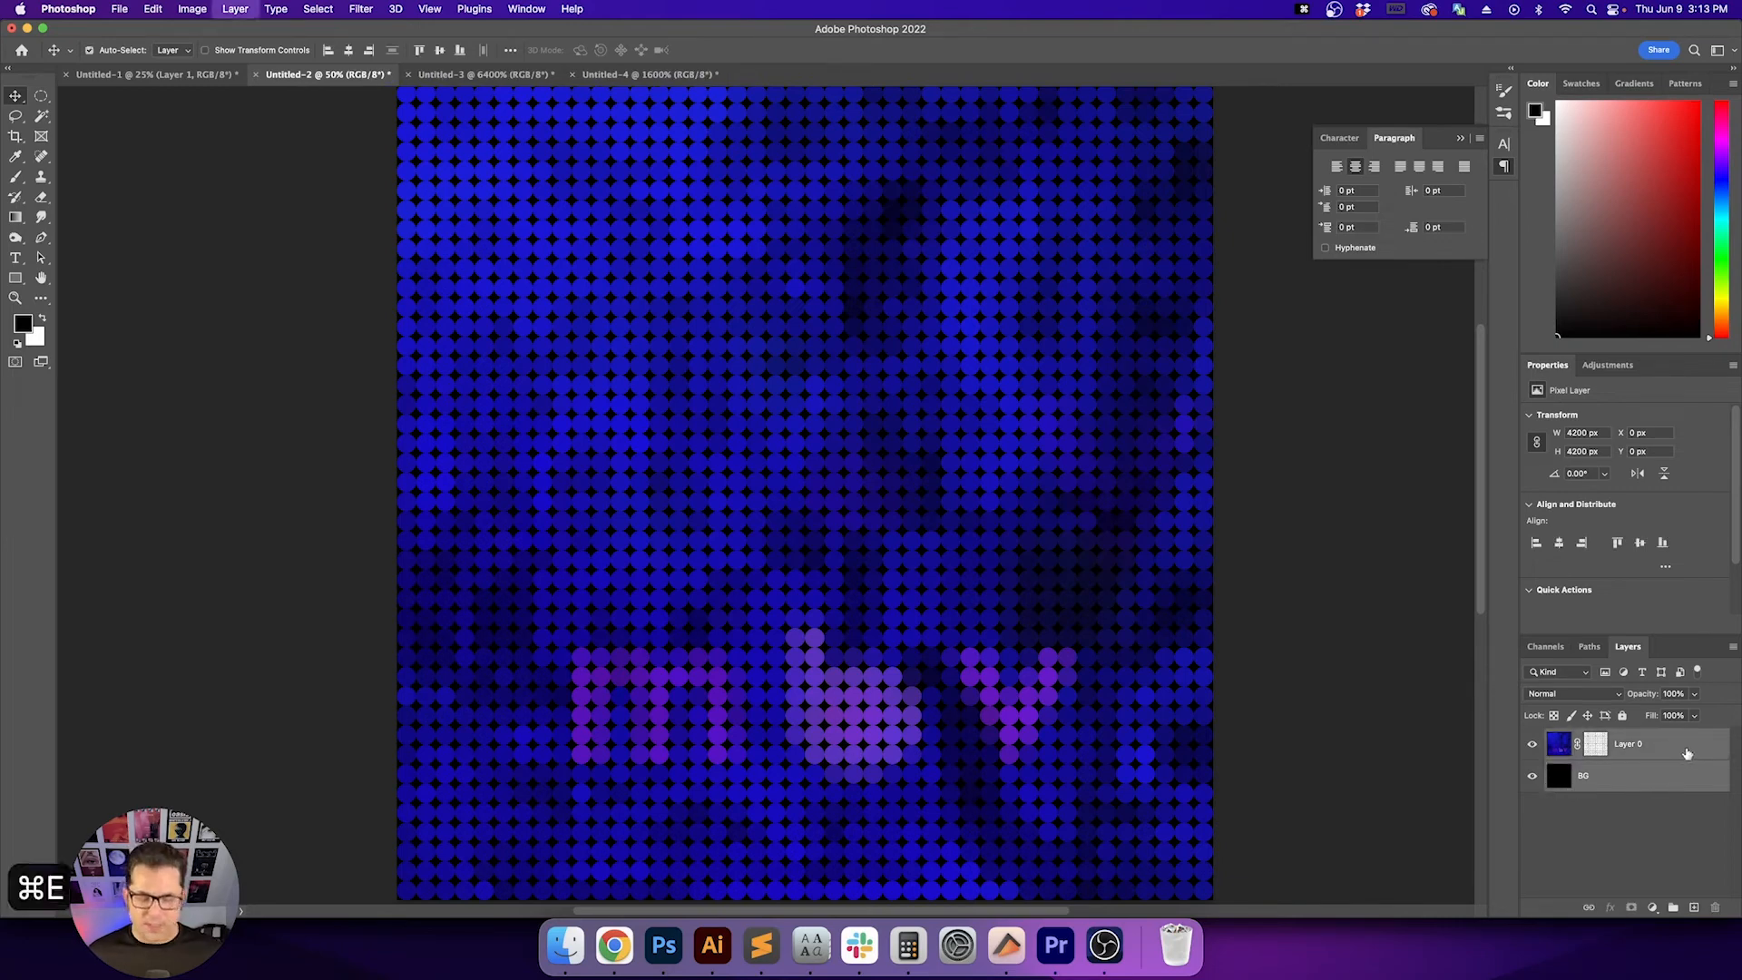
key(v)
key(v)
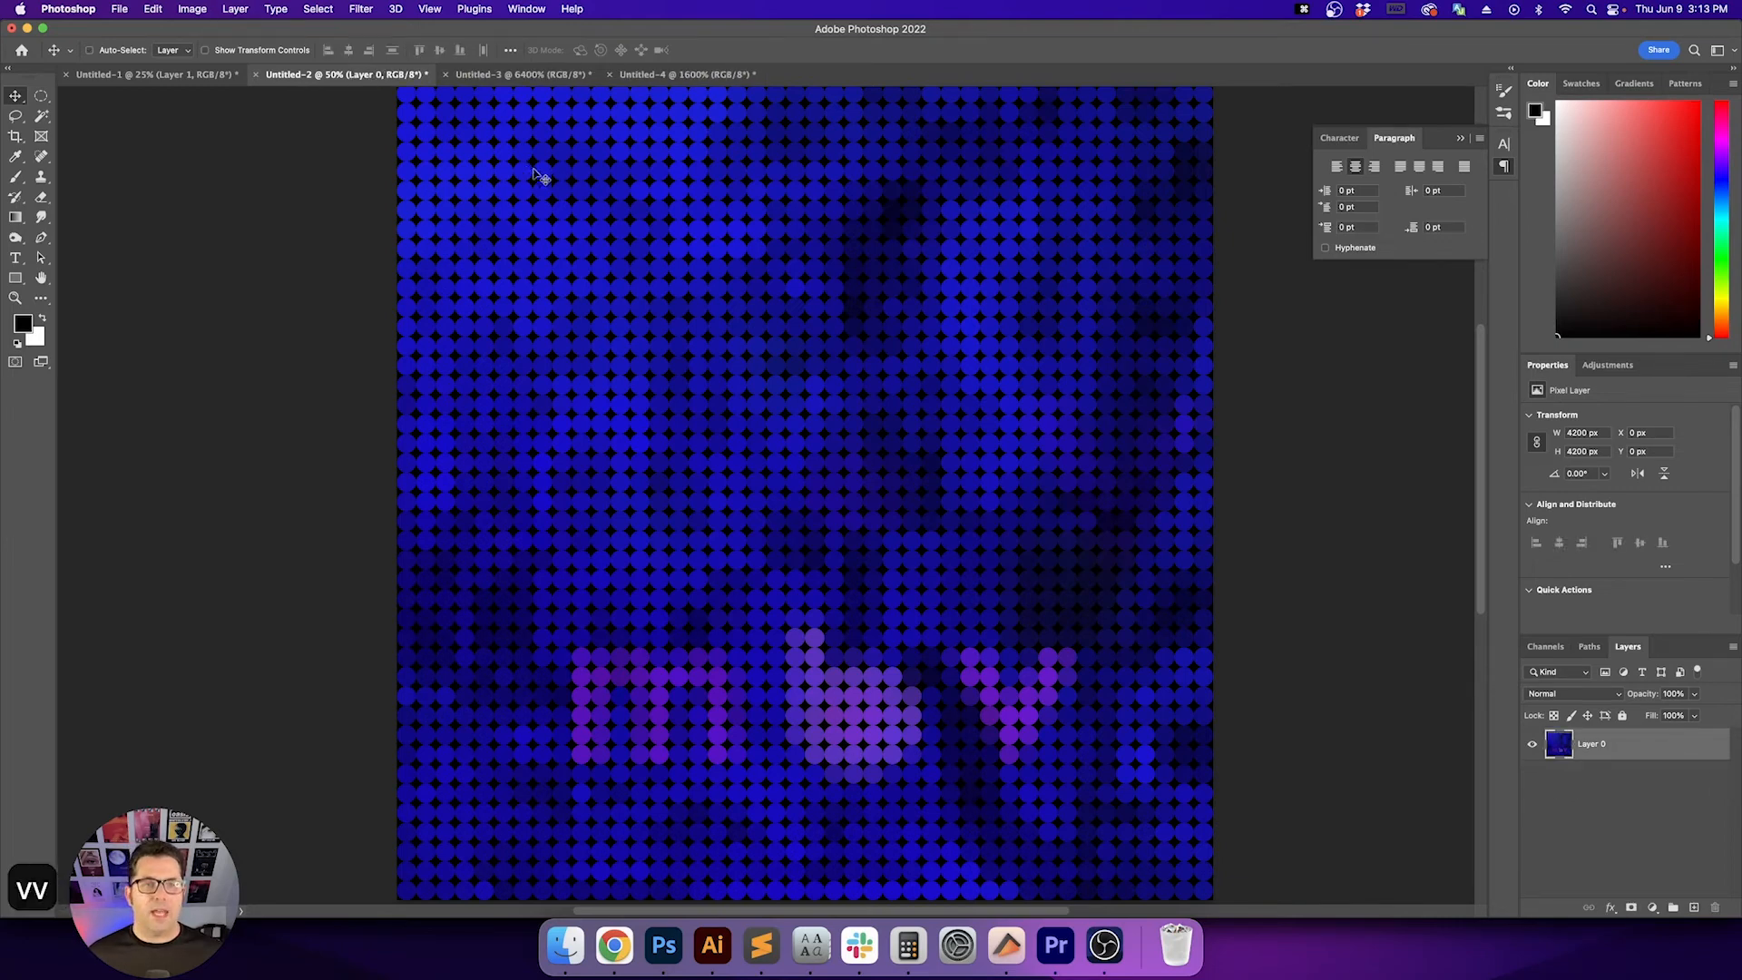
Copy the merged dot artwork into the poster document and delete the small original cover layer there
drag(591, 179, 669, 305)
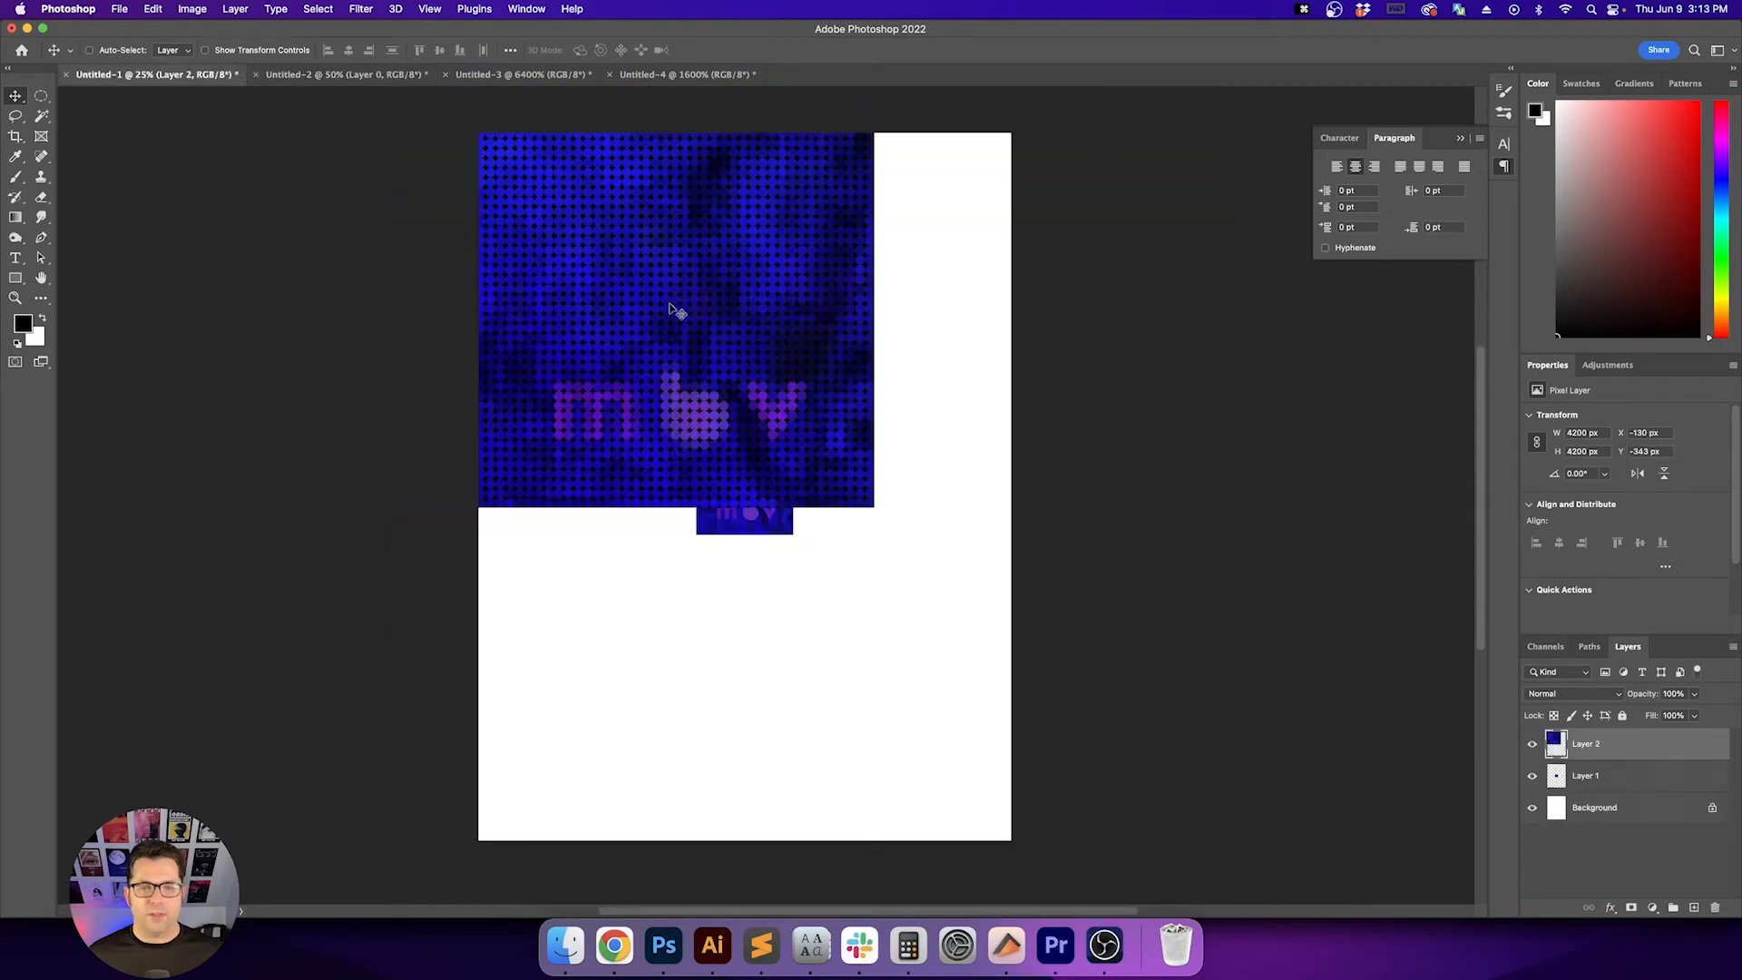
click(1695, 777)
key(BackSpace)
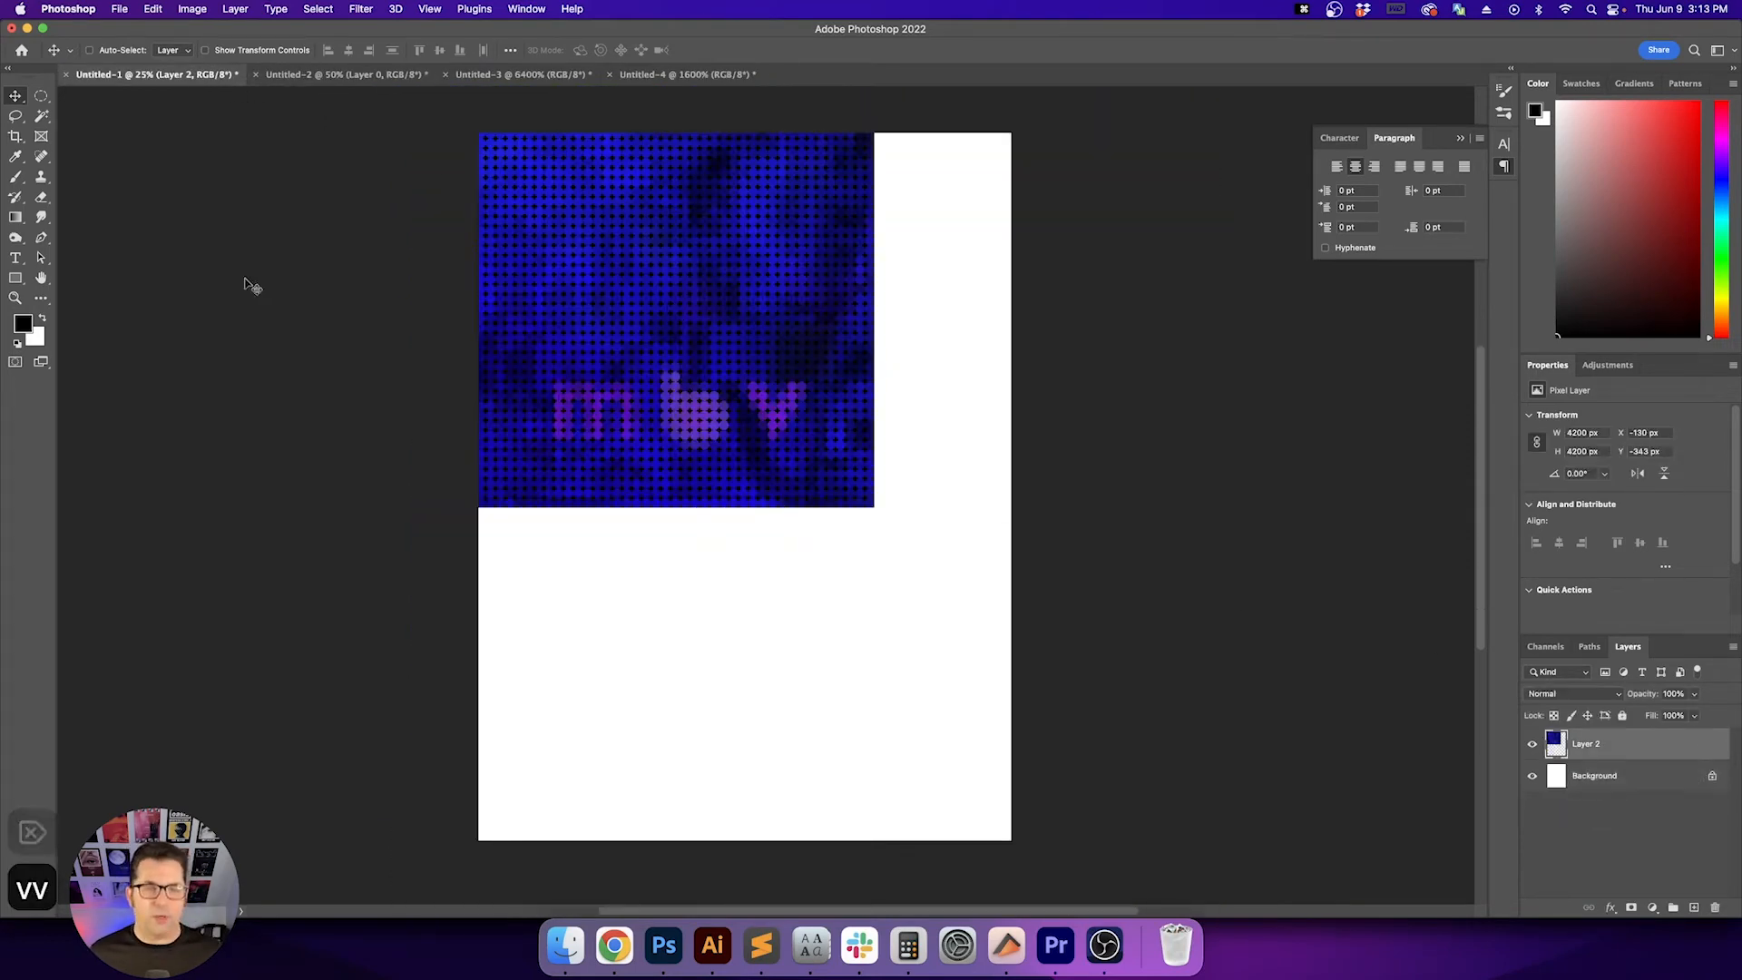
Centre the dot artwork horizontally on the poster canvas and clear the selection
key(super+a)
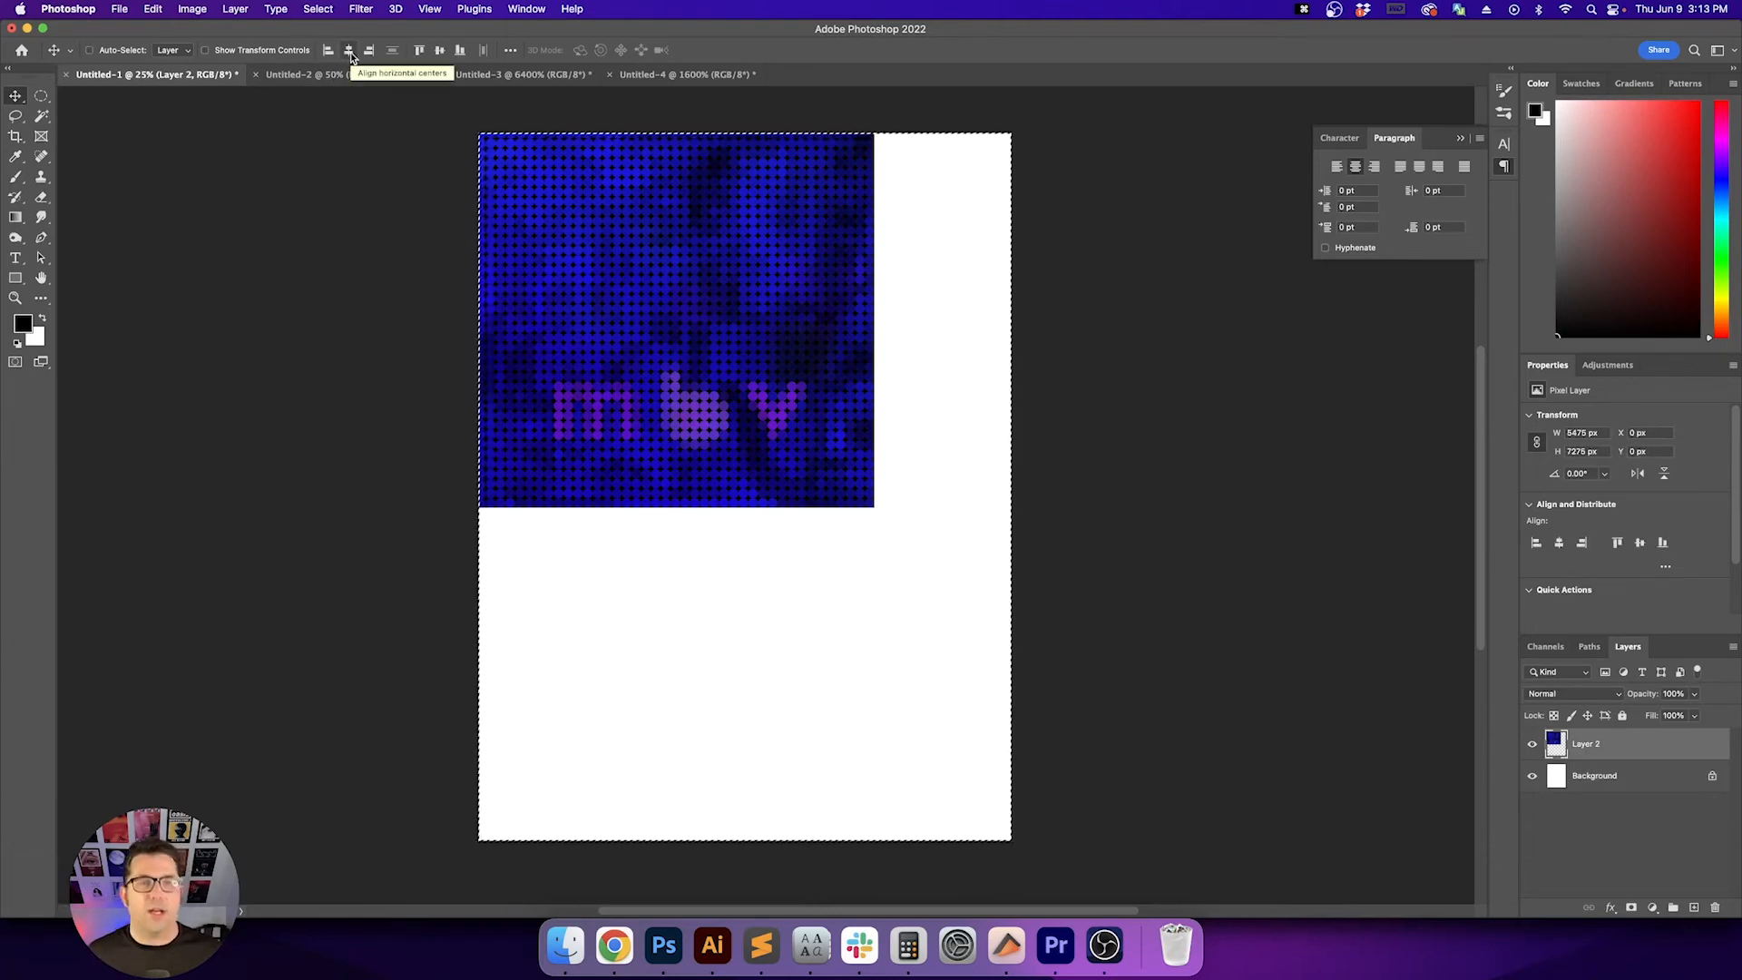
click(350, 55)
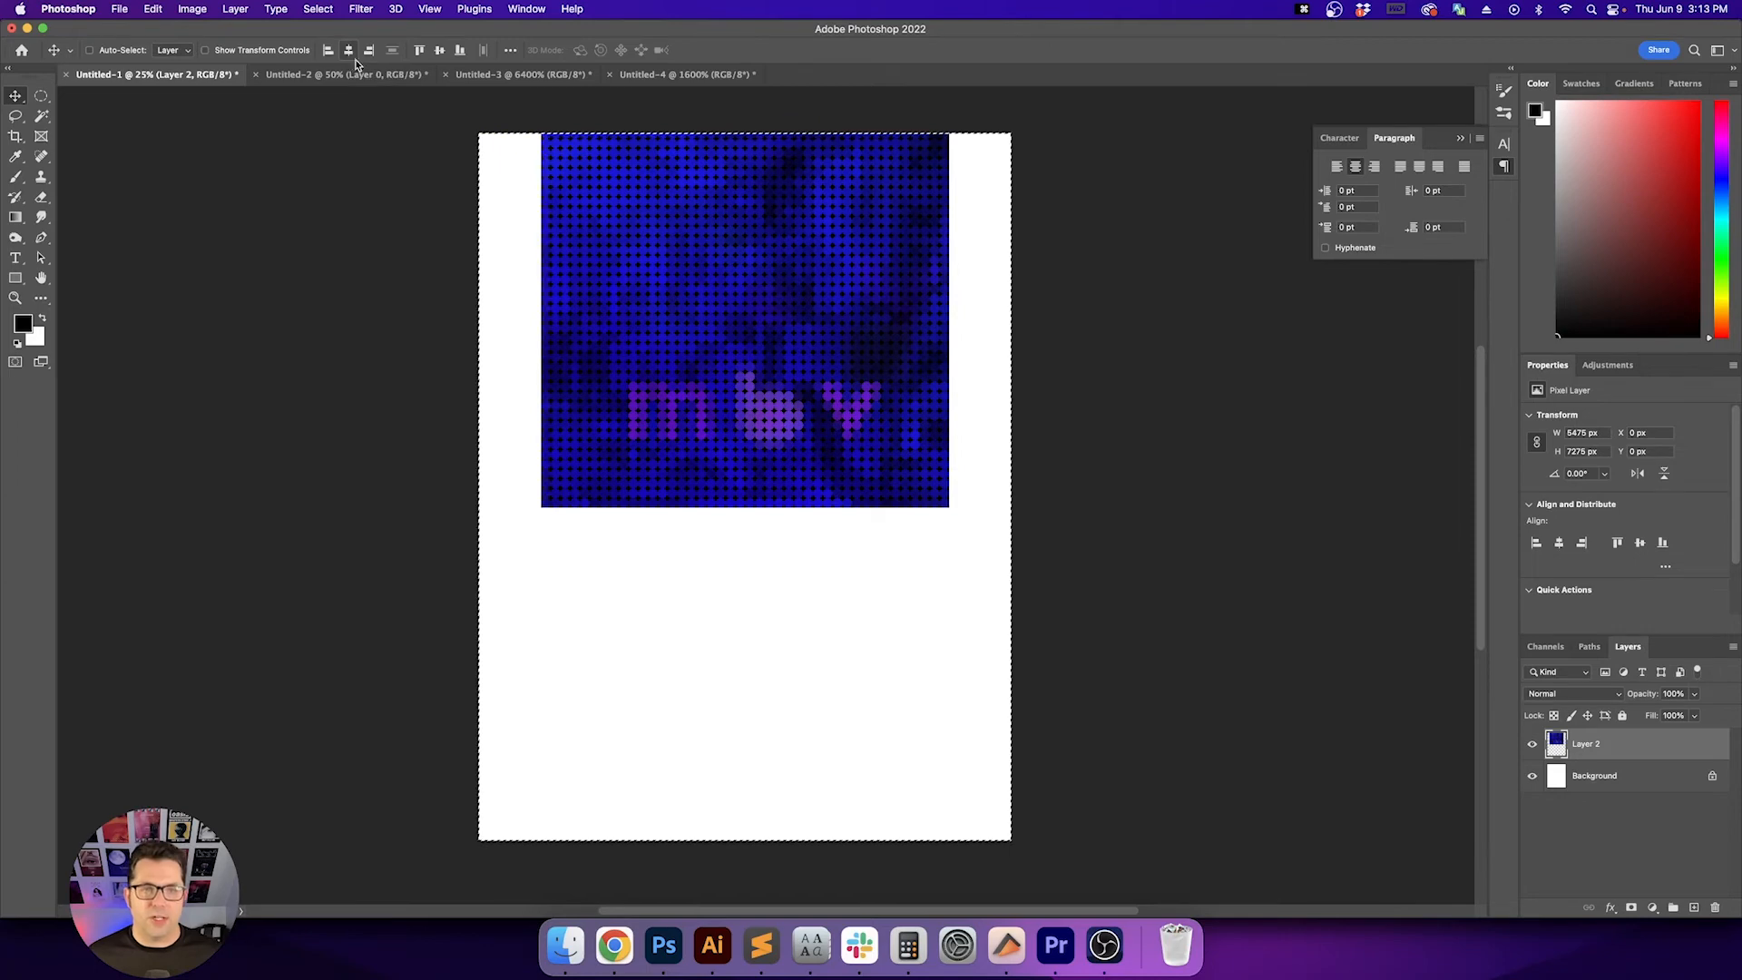
key(super+d)
Start a new guide layout for the poster with a top margin of 2.125 in
click(430, 8)
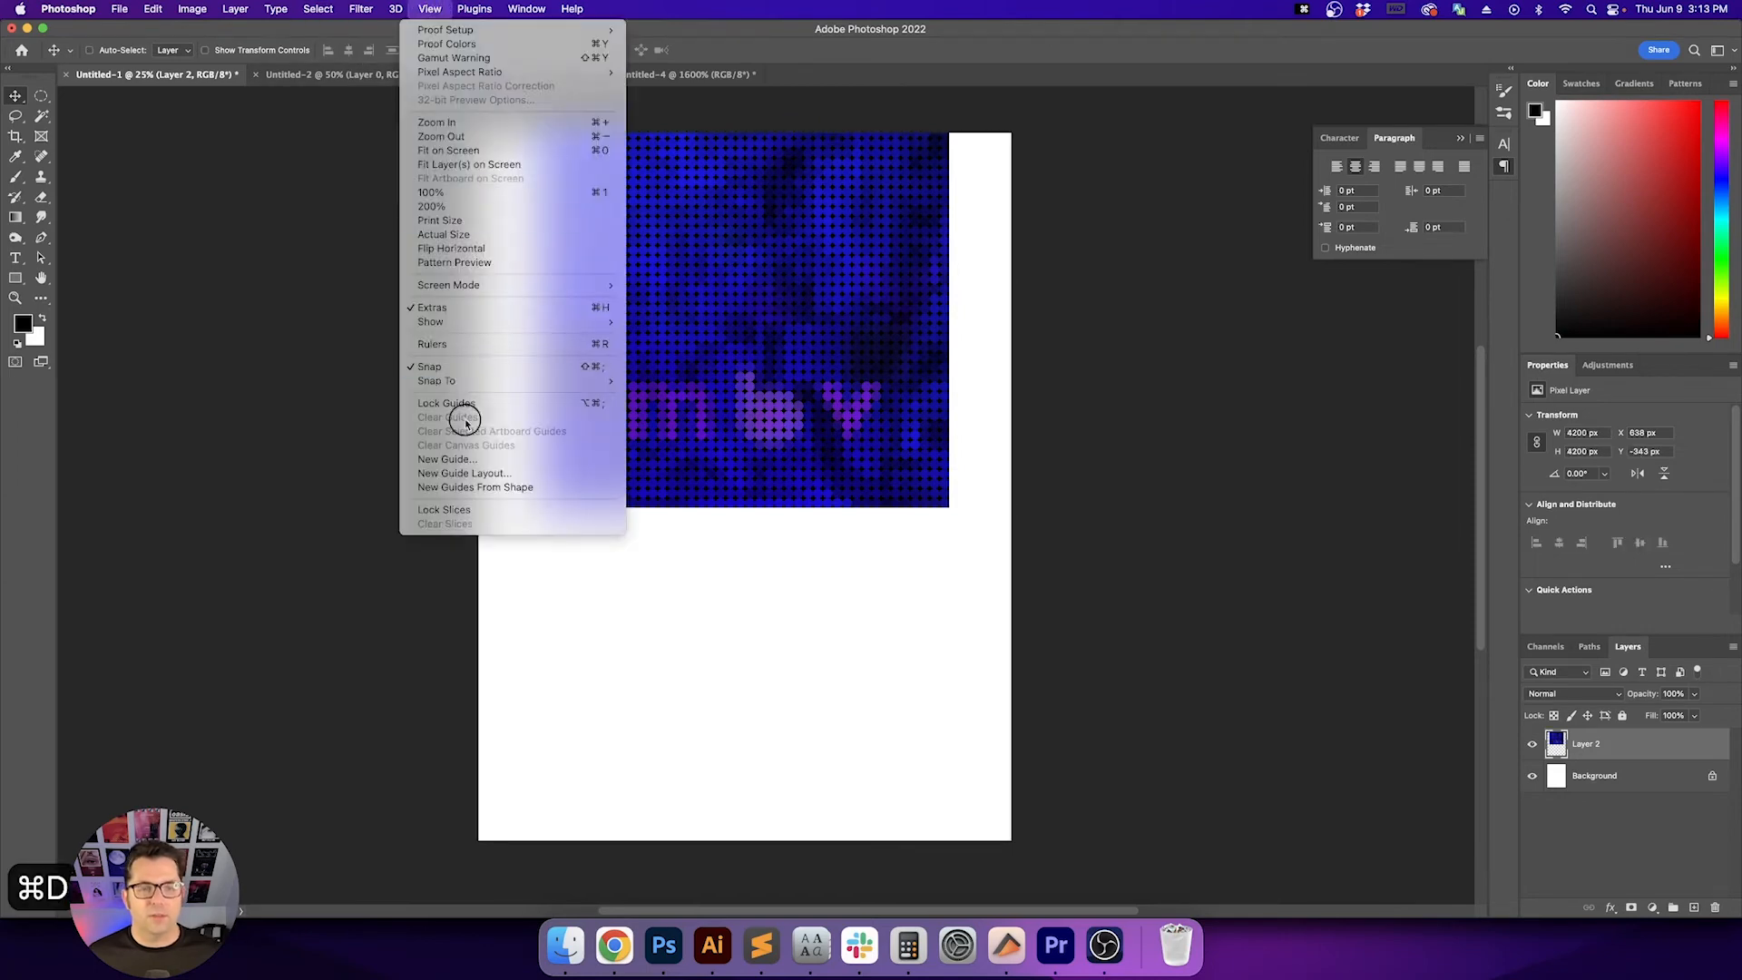
click(463, 473)
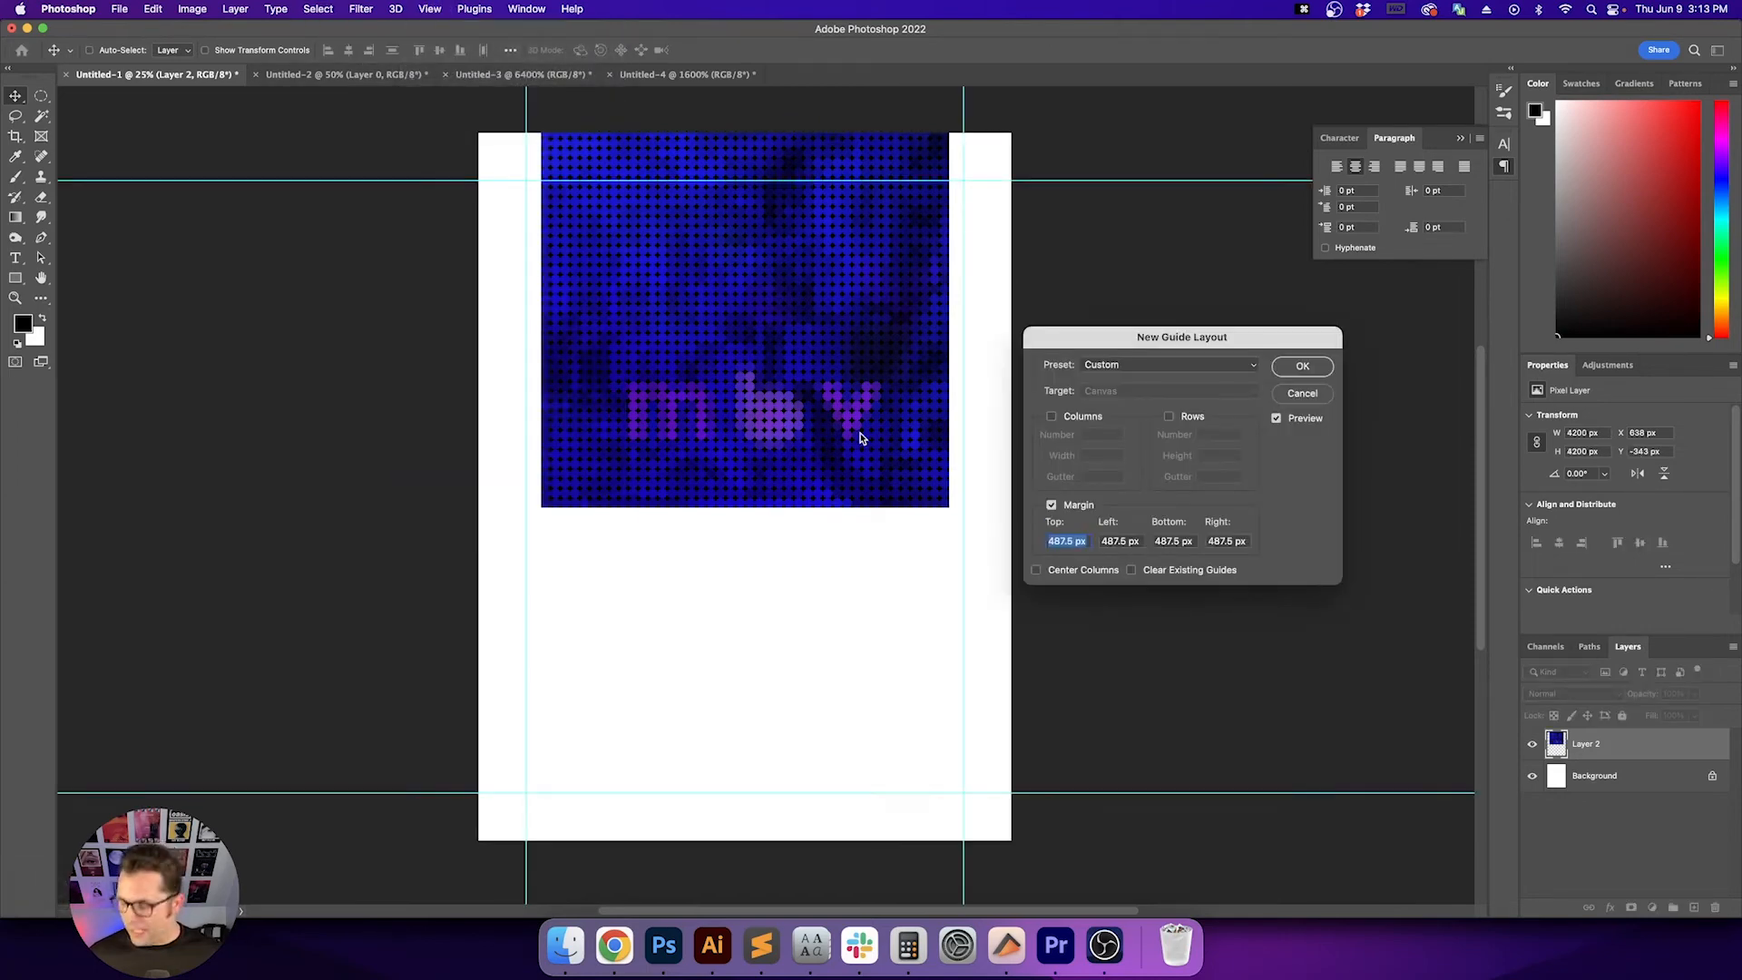
text(2.125)
key(Tab)
text(2.125)
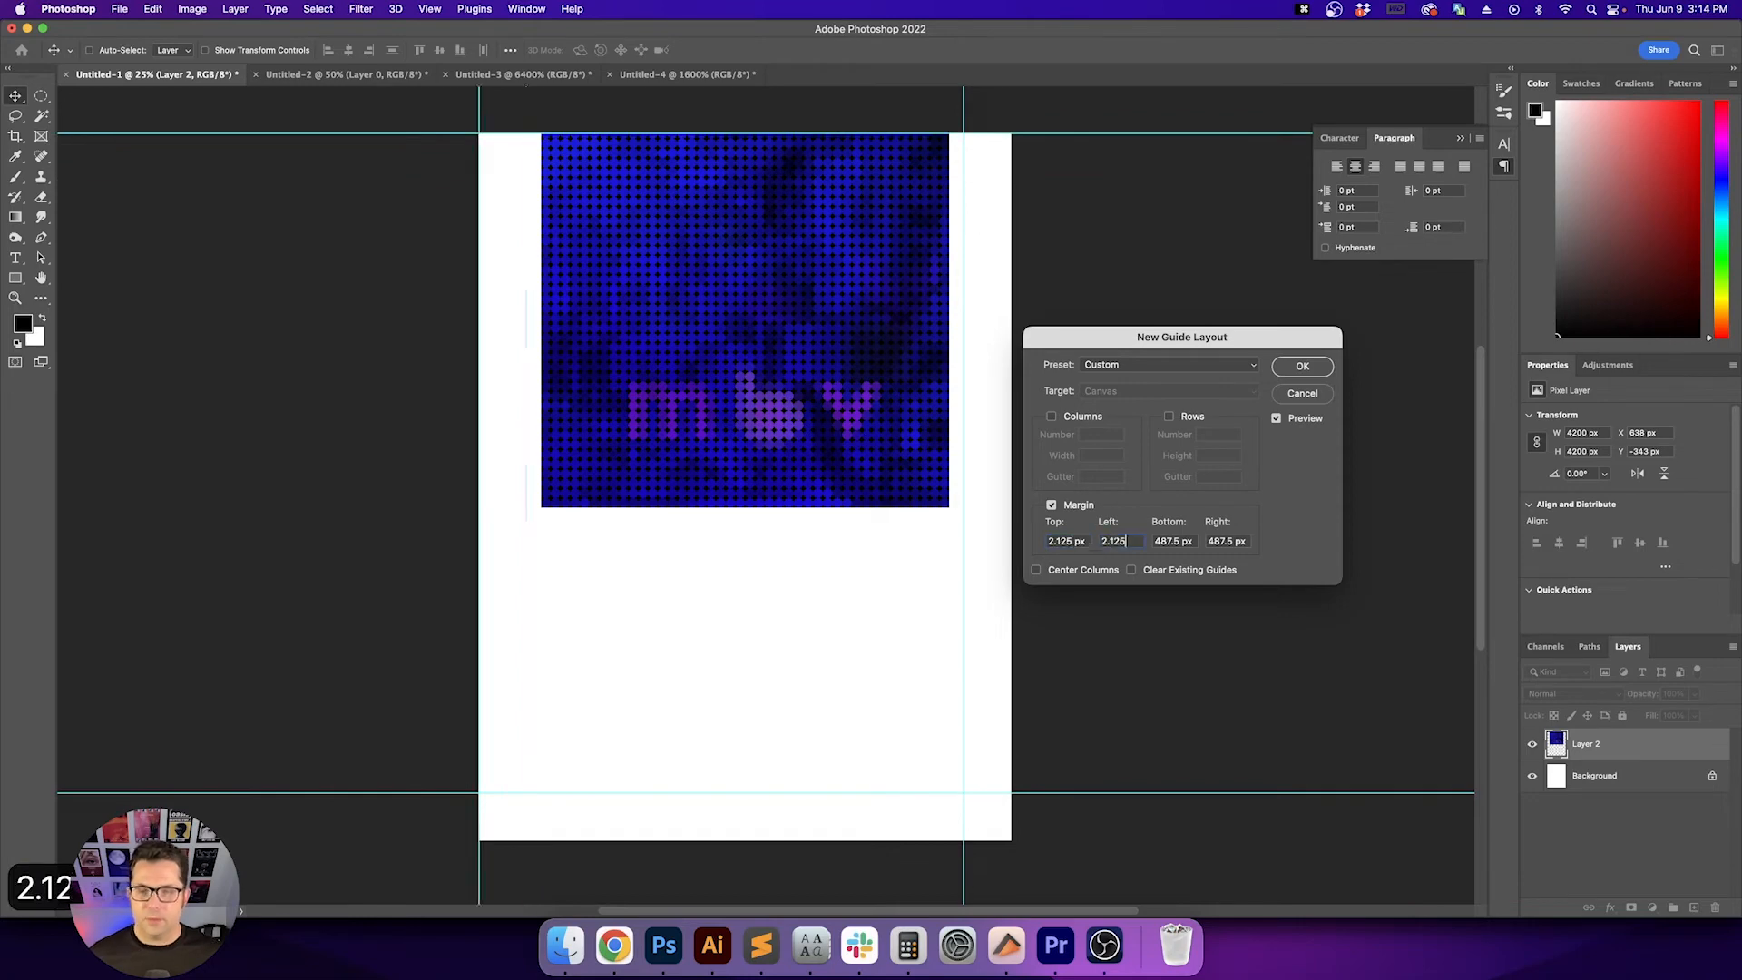
key(shift+Tab)
key(Right)
key(Right)
key(BackSpace)
key(BackSpace)
text(in)
key(Tab)
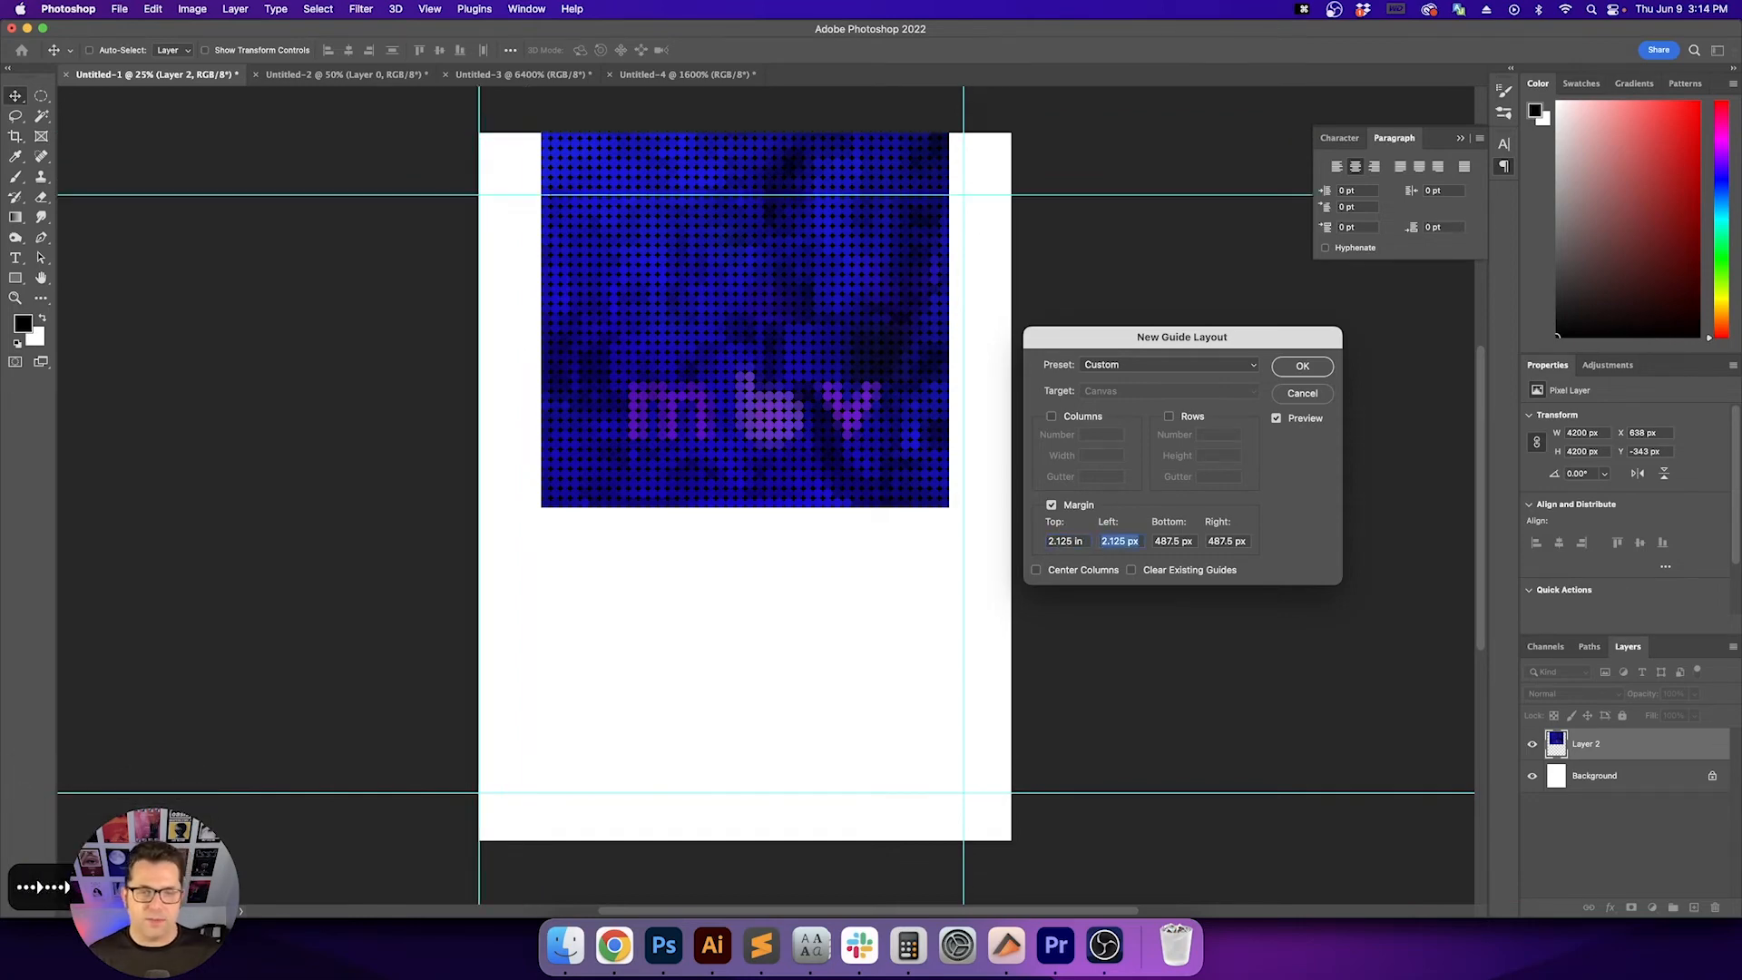
Set the left, bottom and right guide margins to 2.125 in and create the guides
key(shift+Tab)
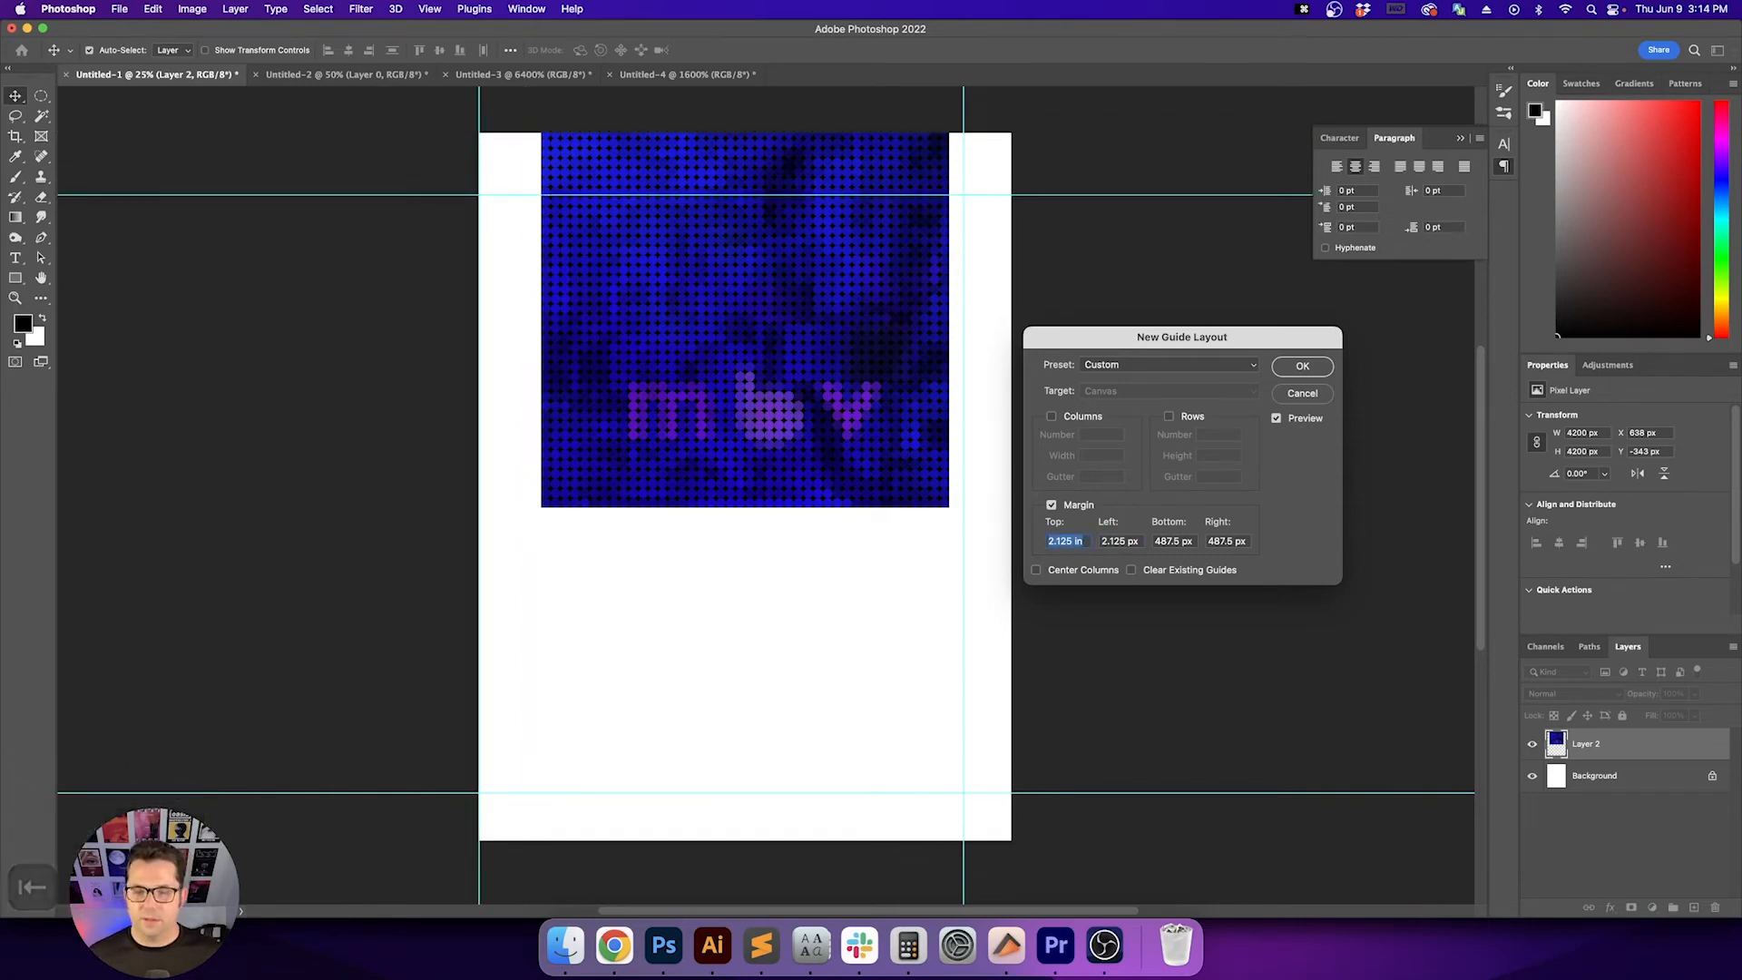
key(super+c)
key(Tab)
key(super+v)
key(Tab)
key(super+v)
key(Tab)
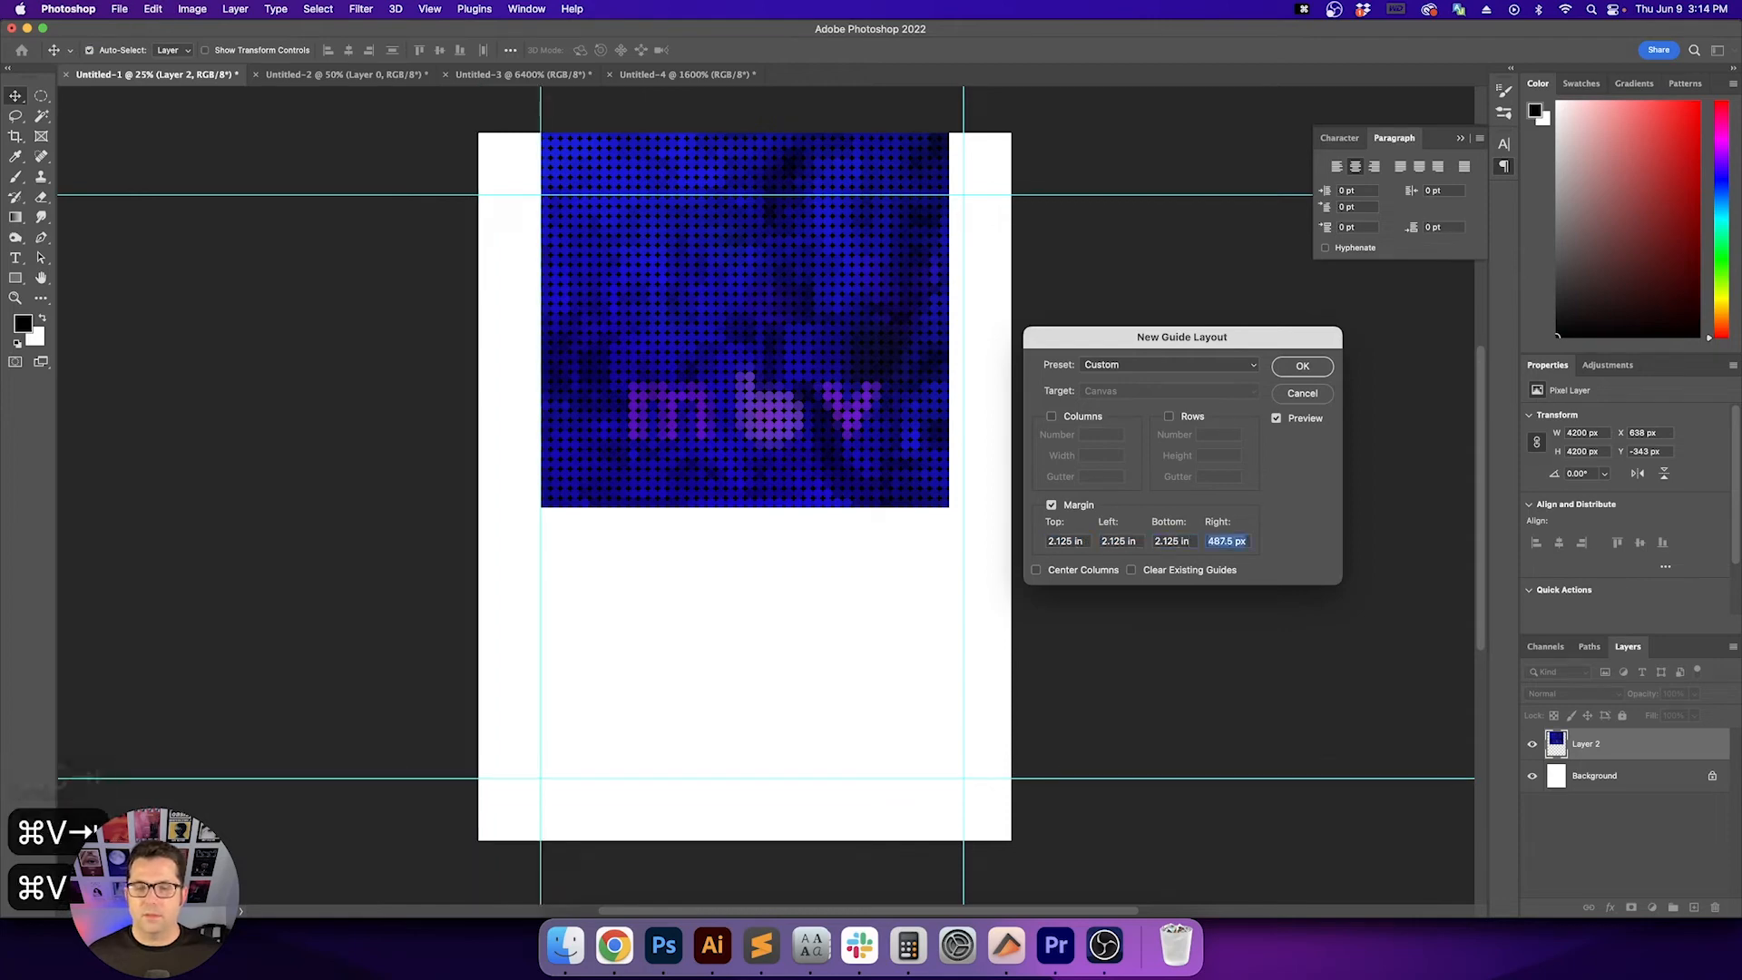
key(super+v)
key(Return)
Move the dot artwork straight down to the top margin guide, select the Background layer and hide the guides
key(v)
key(v)
drag(793, 365, 786, 459)
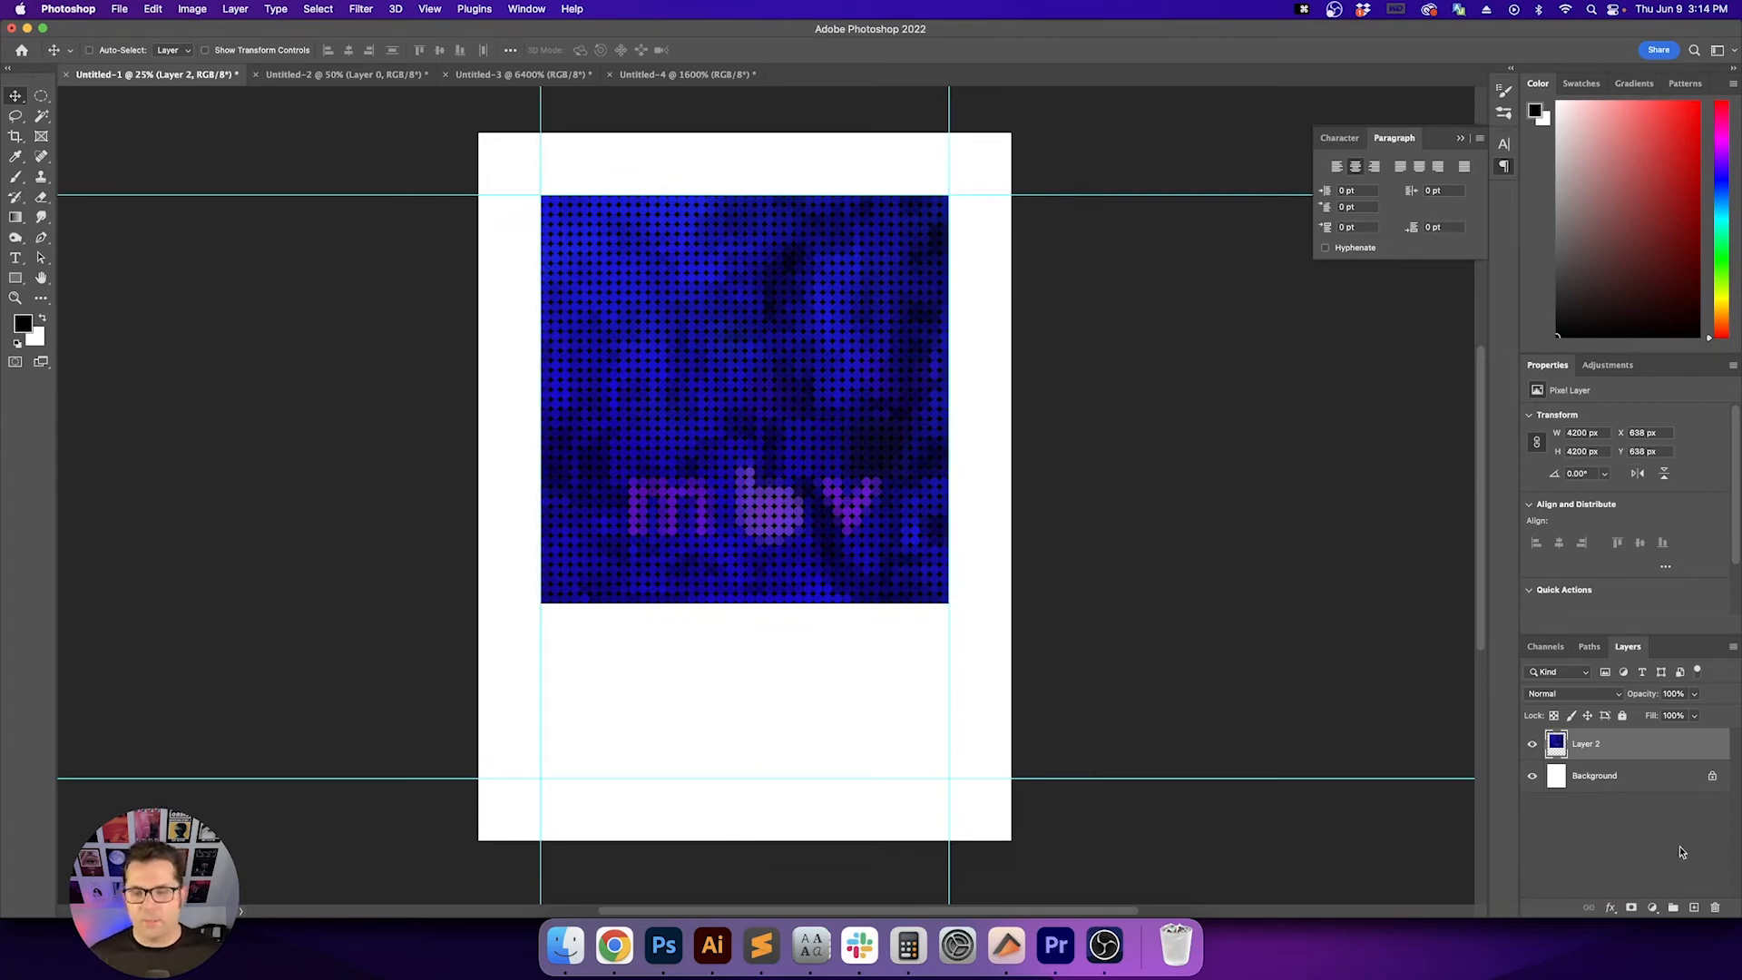
click(1661, 796)
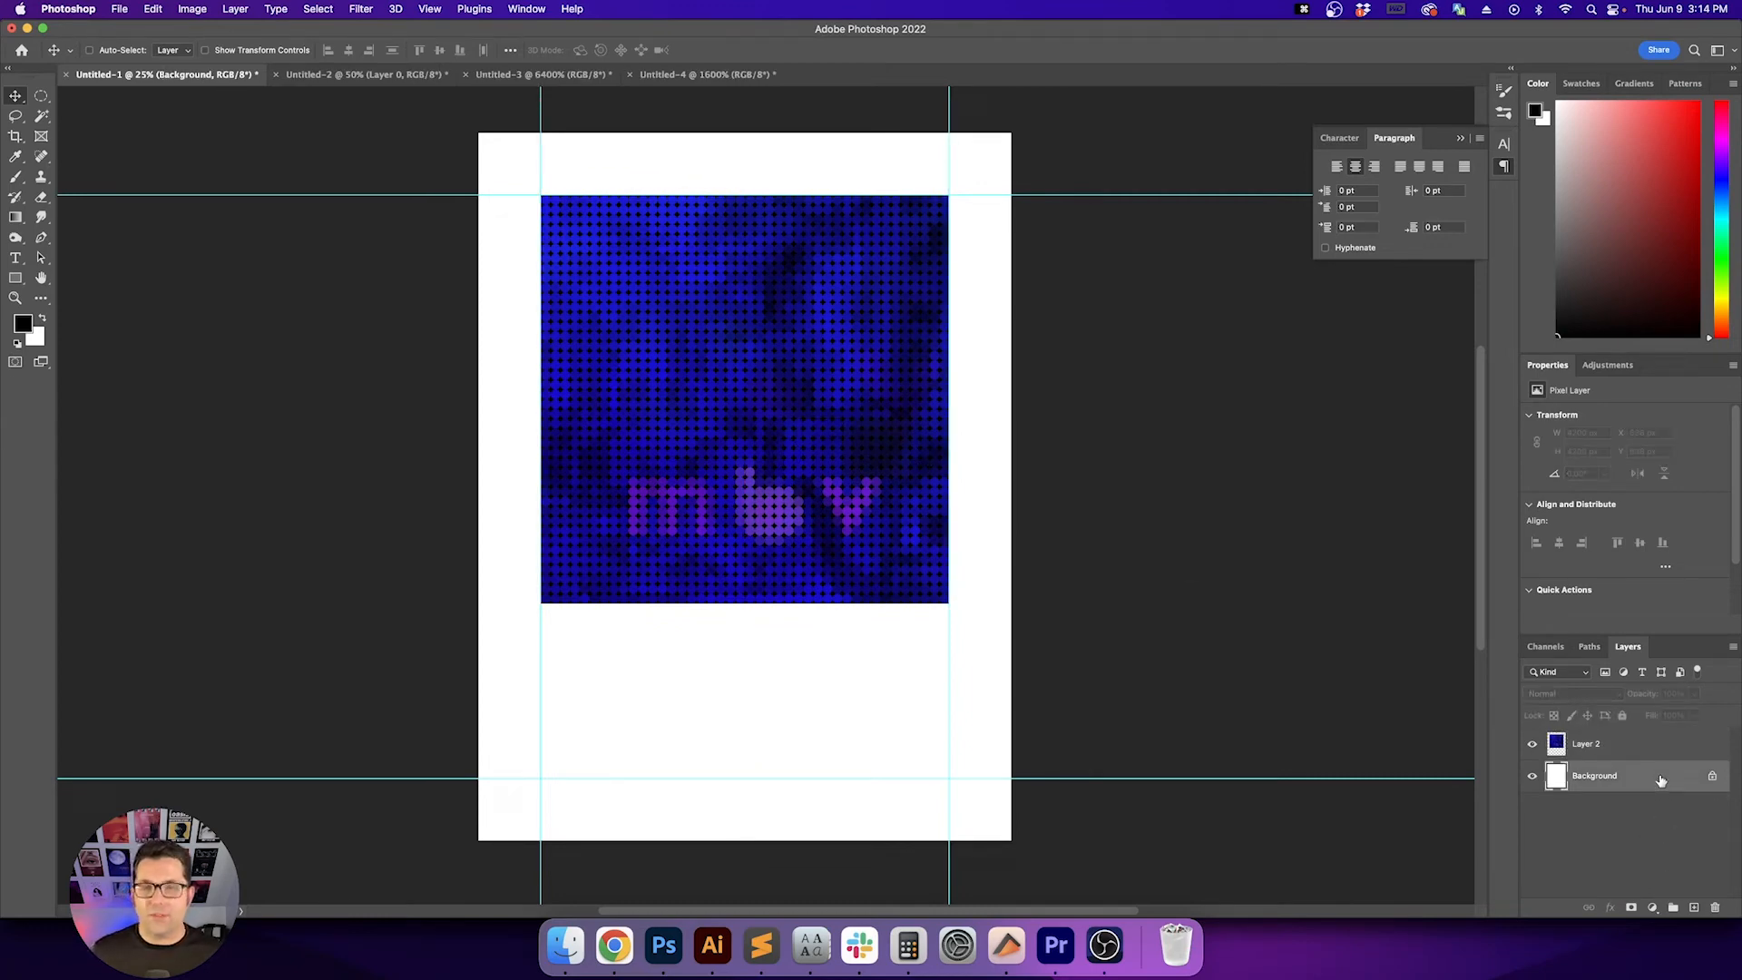
key(super+semicolon)
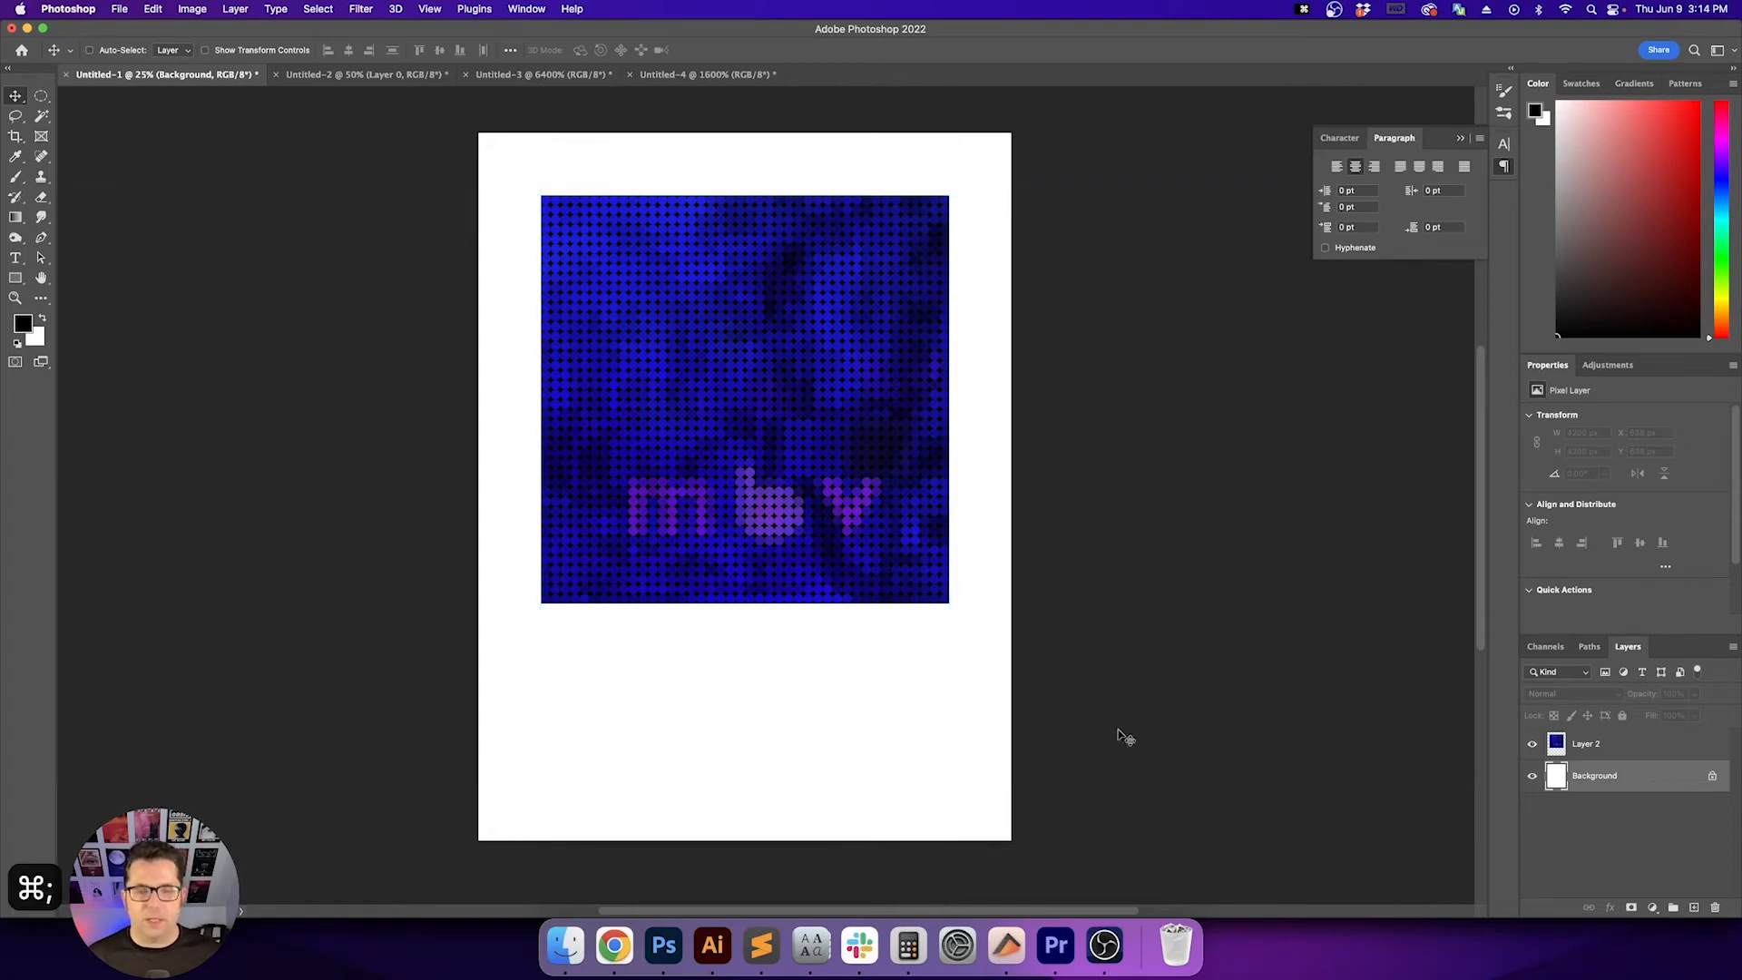
drag(965, 687, 1003, 689)
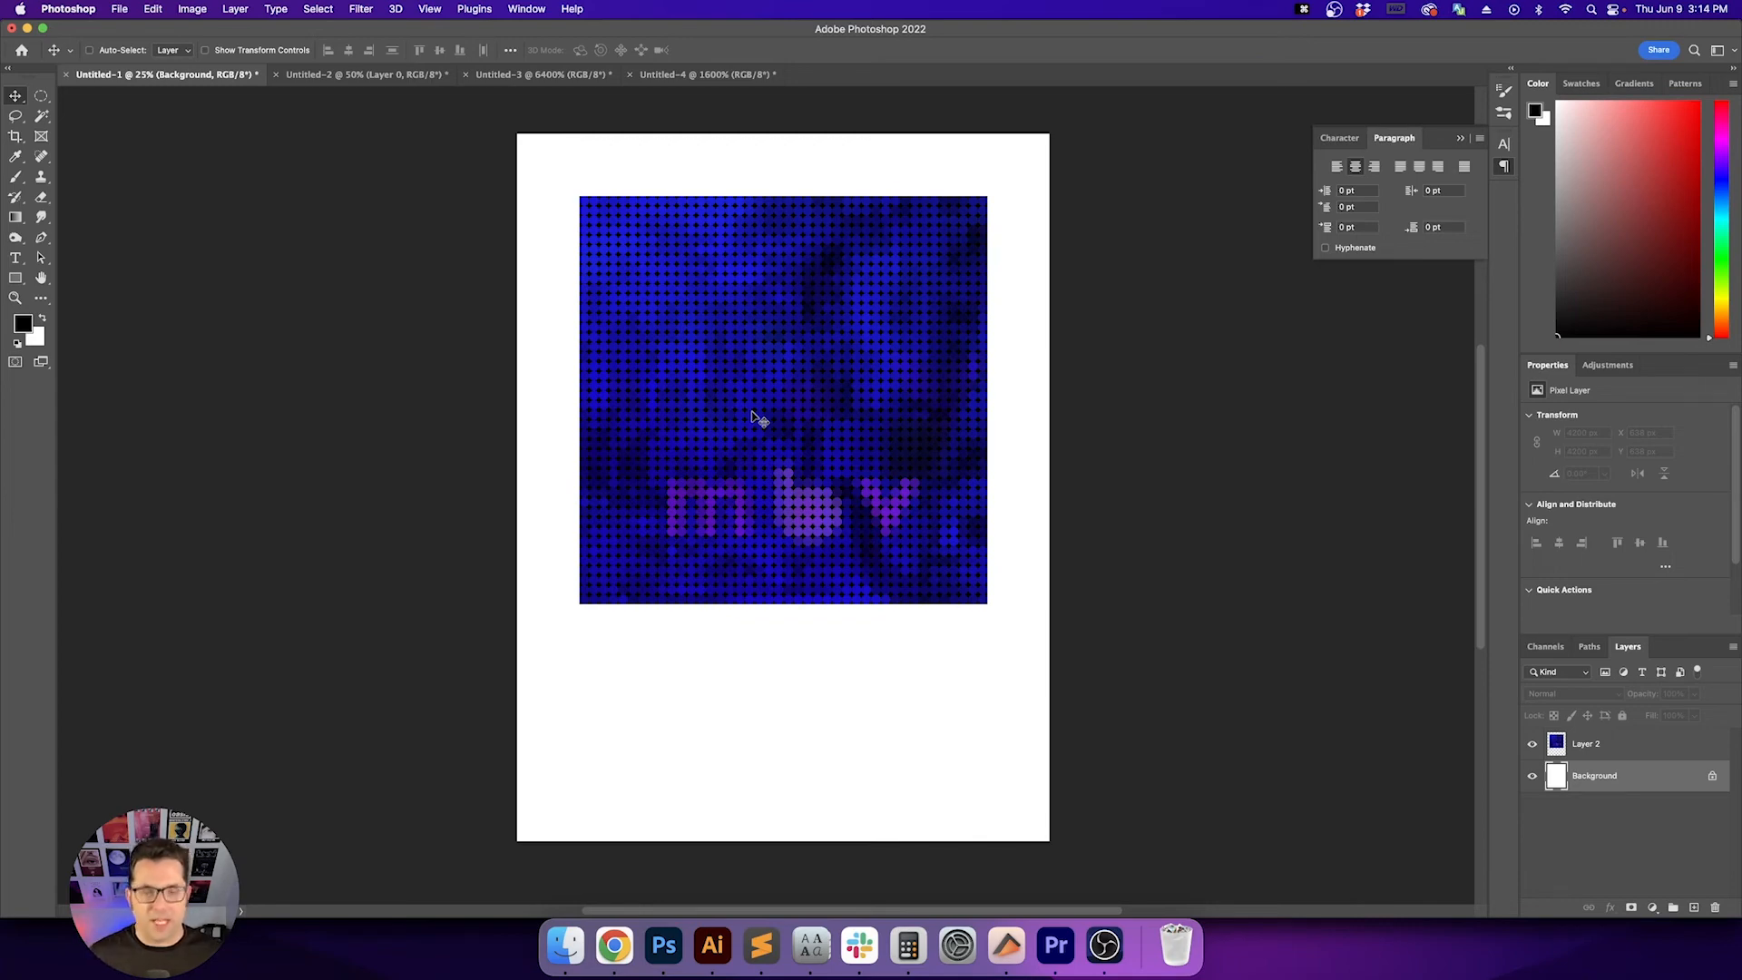
Switch to the poster layout in Illustrator and align the 14 in square to the artboard's top edge
click(713, 945)
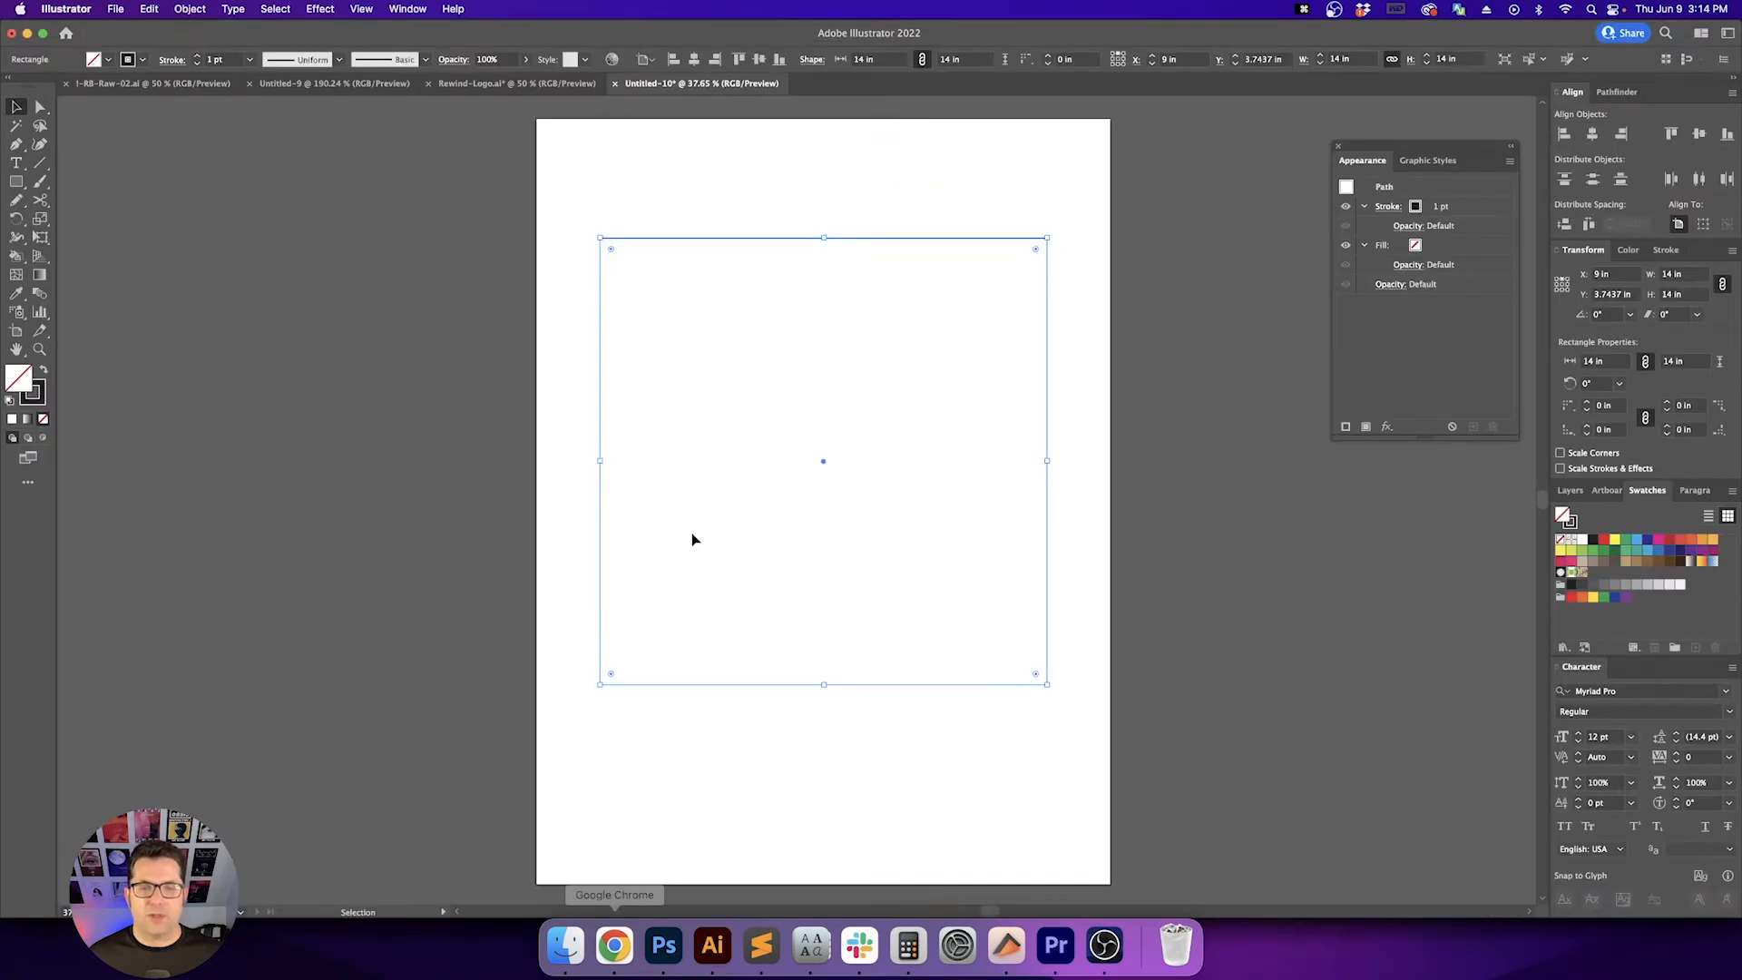
click(870, 782)
drag(644, 585, 563, 533)
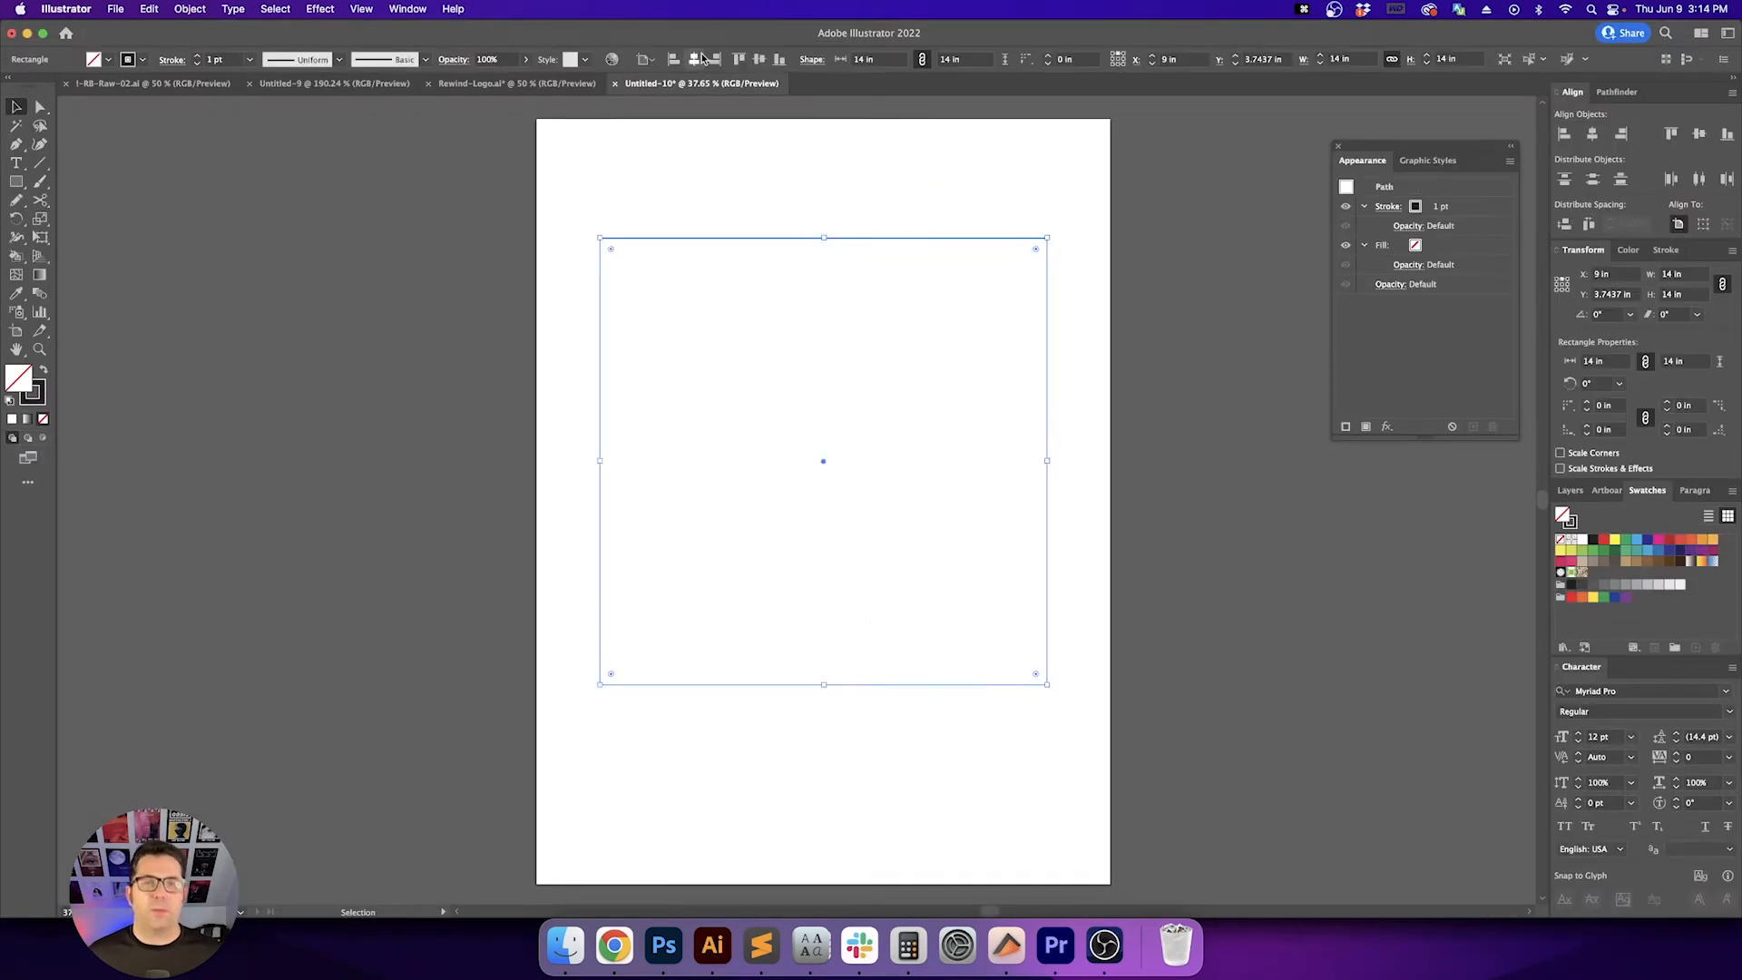
click(738, 59)
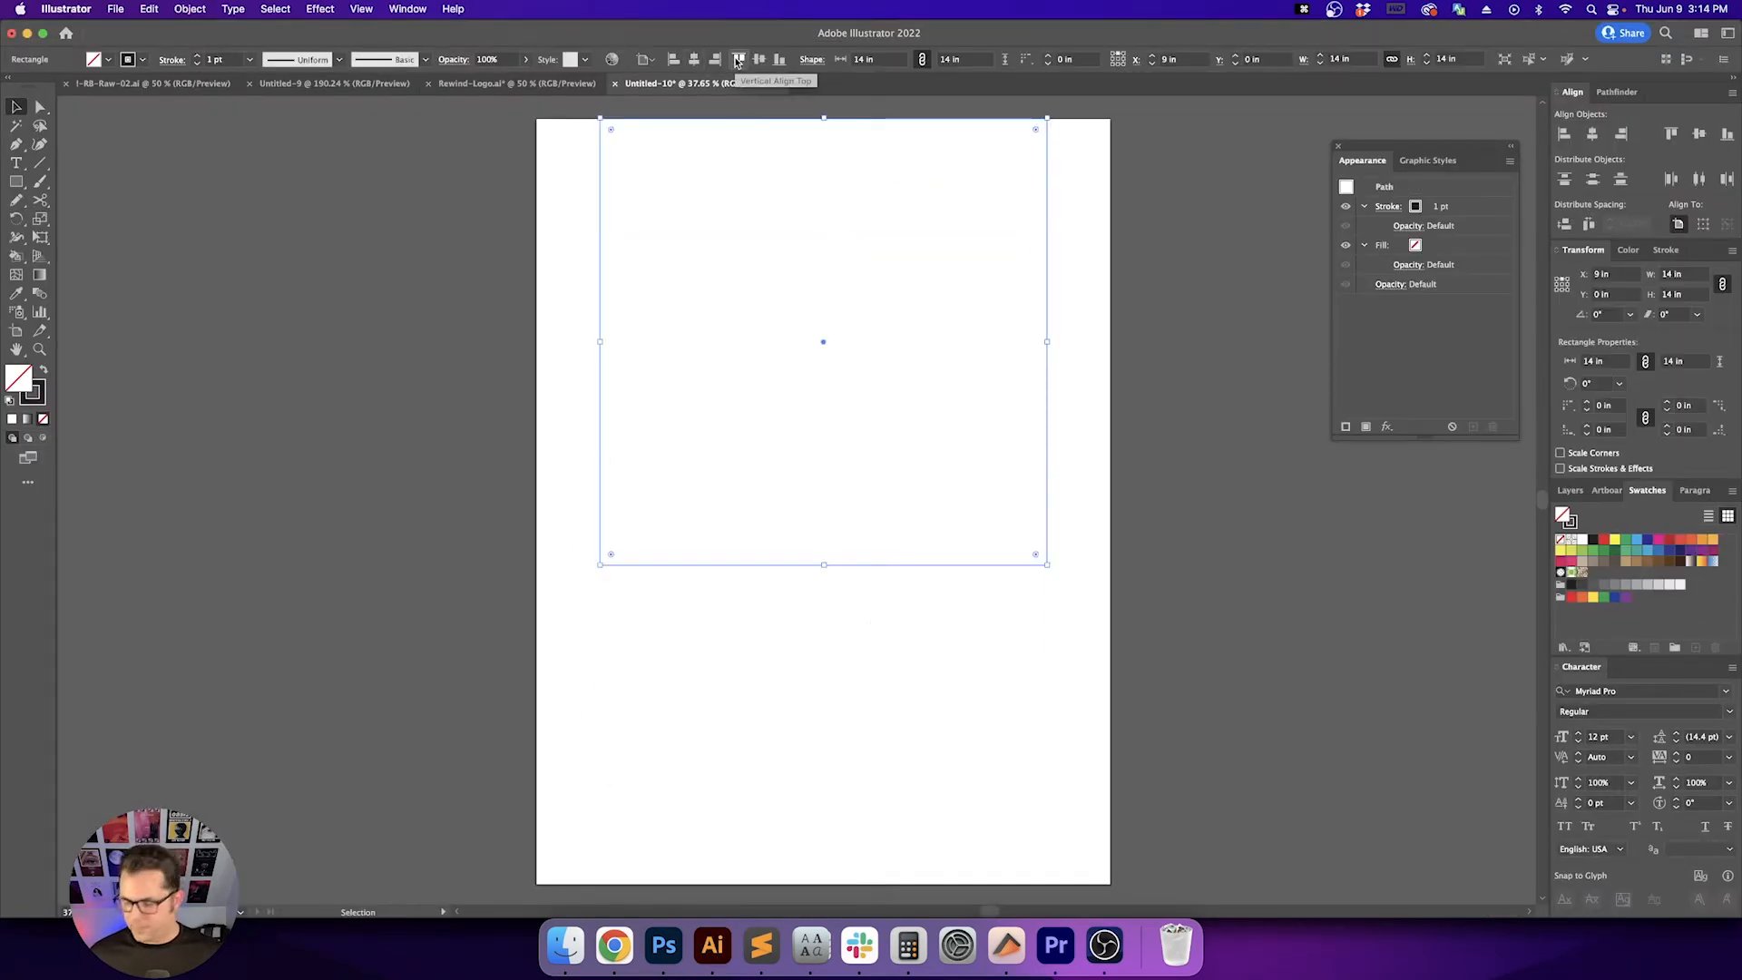
Move the square 0 in horizontally and 2 in down from the artboard's top edge, and deselect it
key(Return)
text(0)
key(Tab)
text(2)
key(Tab)
key(Return)
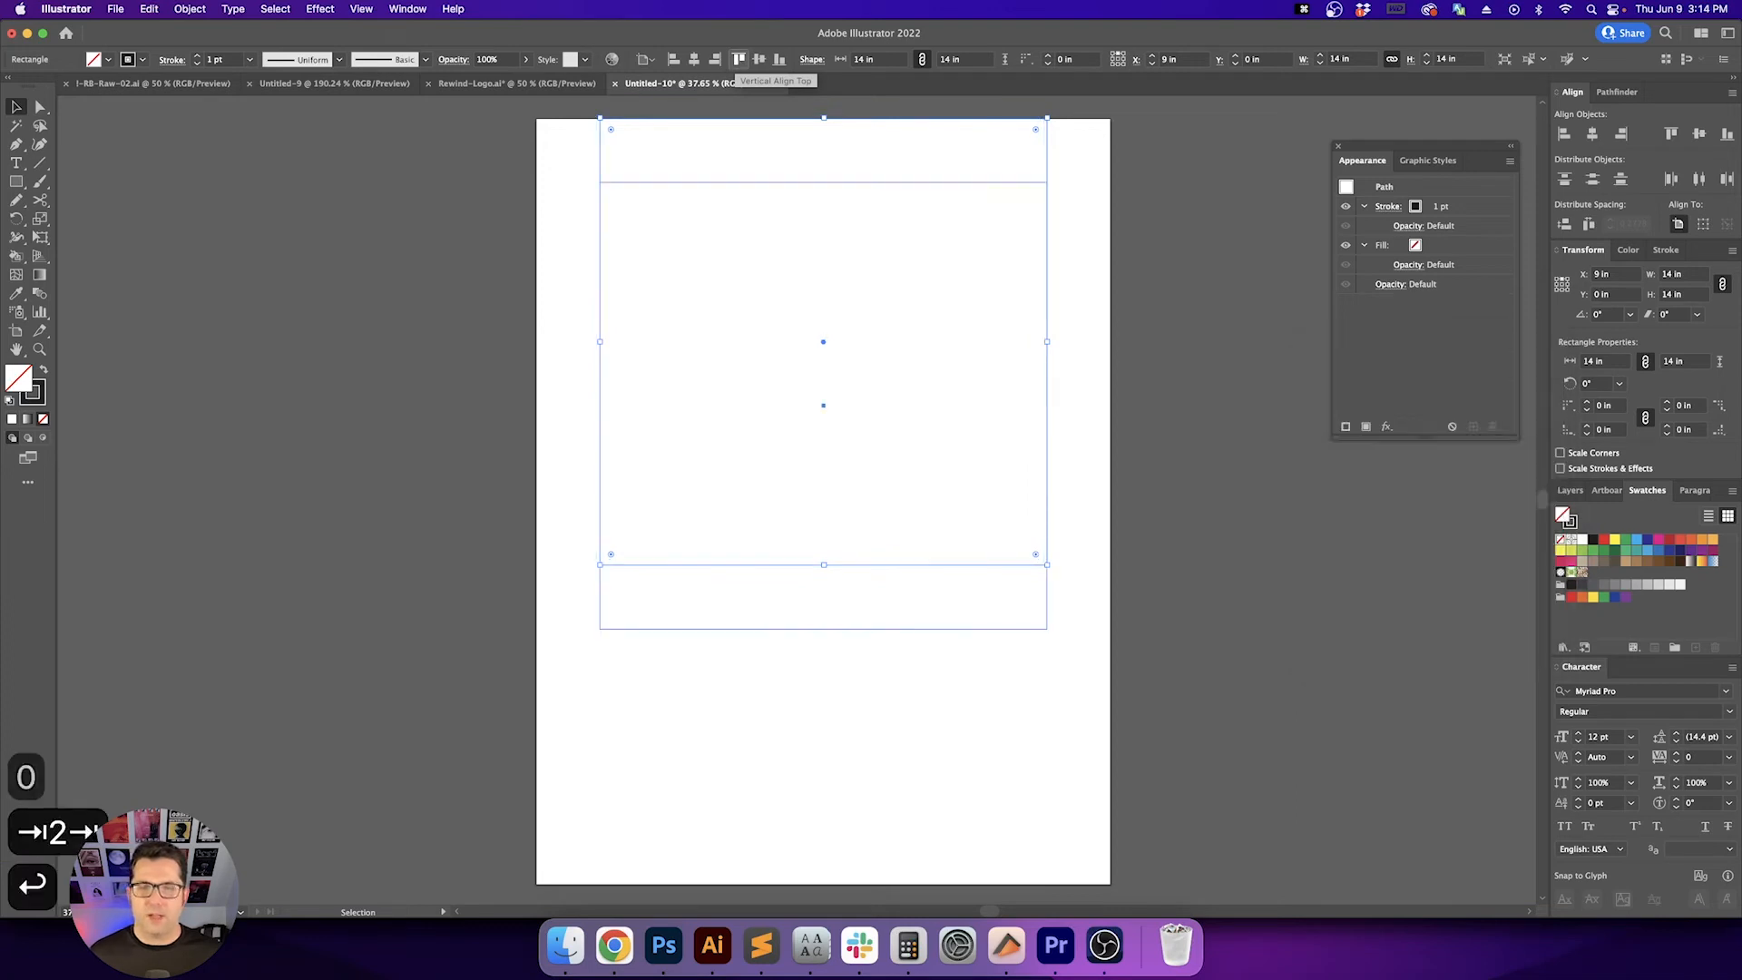
key(v)
click(988, 701)
key(space)
drag(988, 707, 925, 692)
key(space)
drag(413, 544, 427, 547)
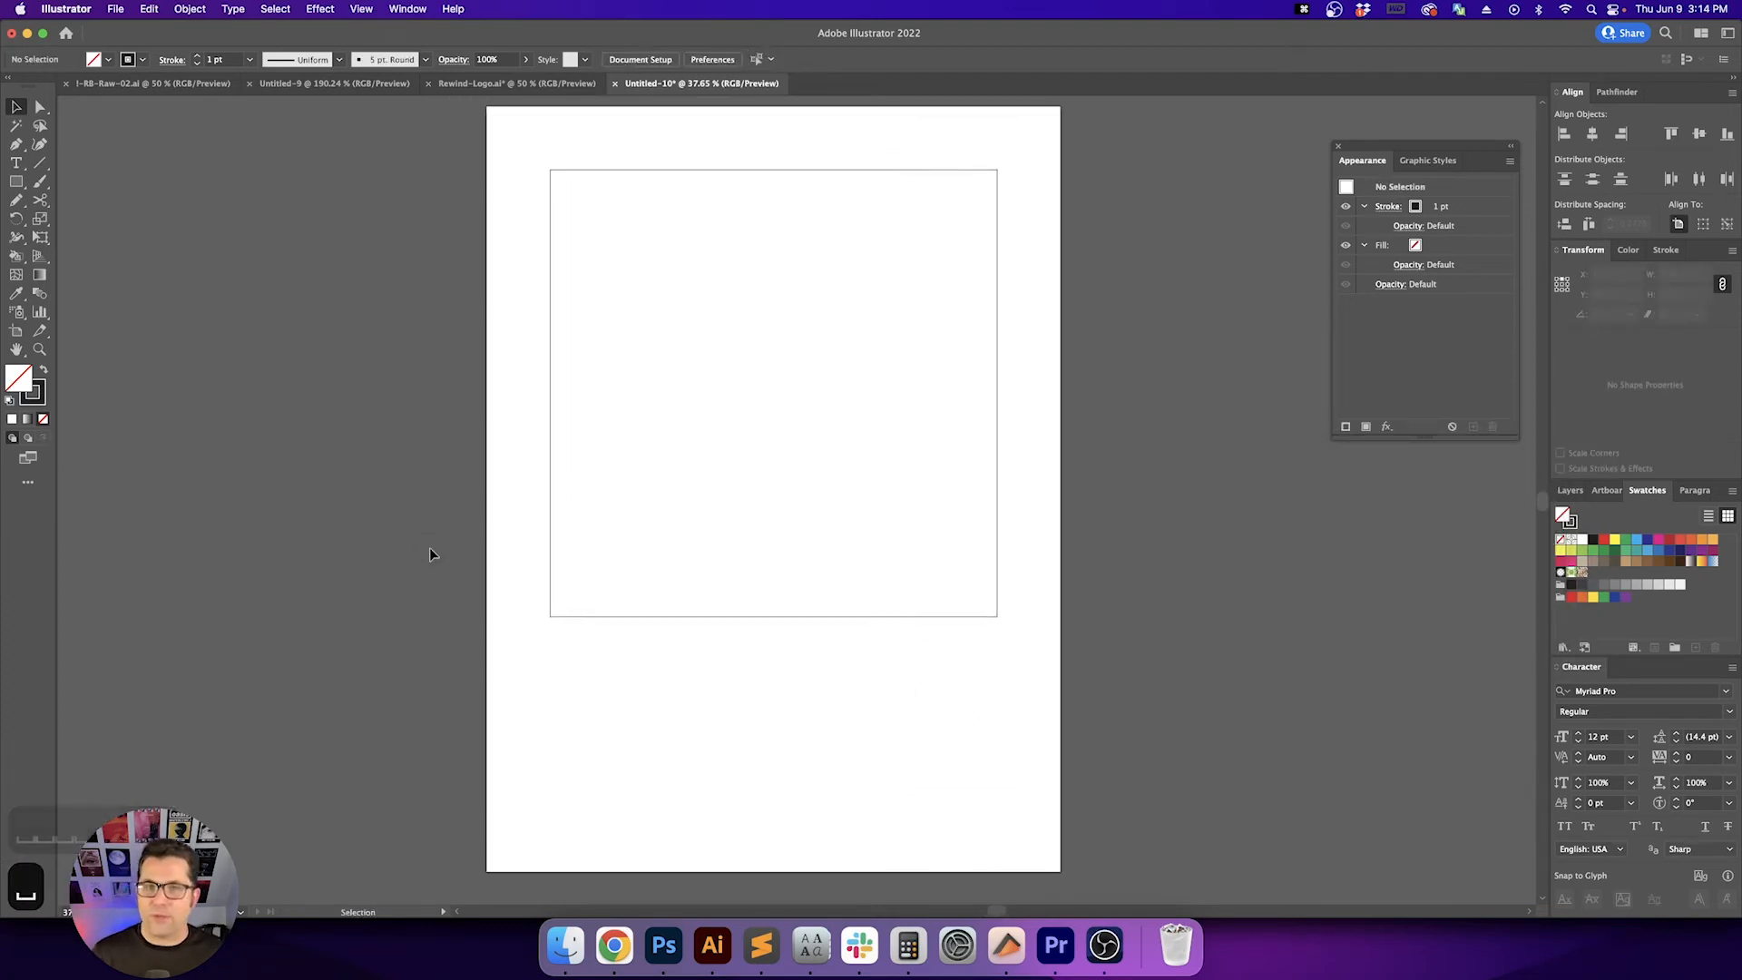
Add a "my bloody valentine" text line below the square and scale it up to about 54 pt
click(17, 163)
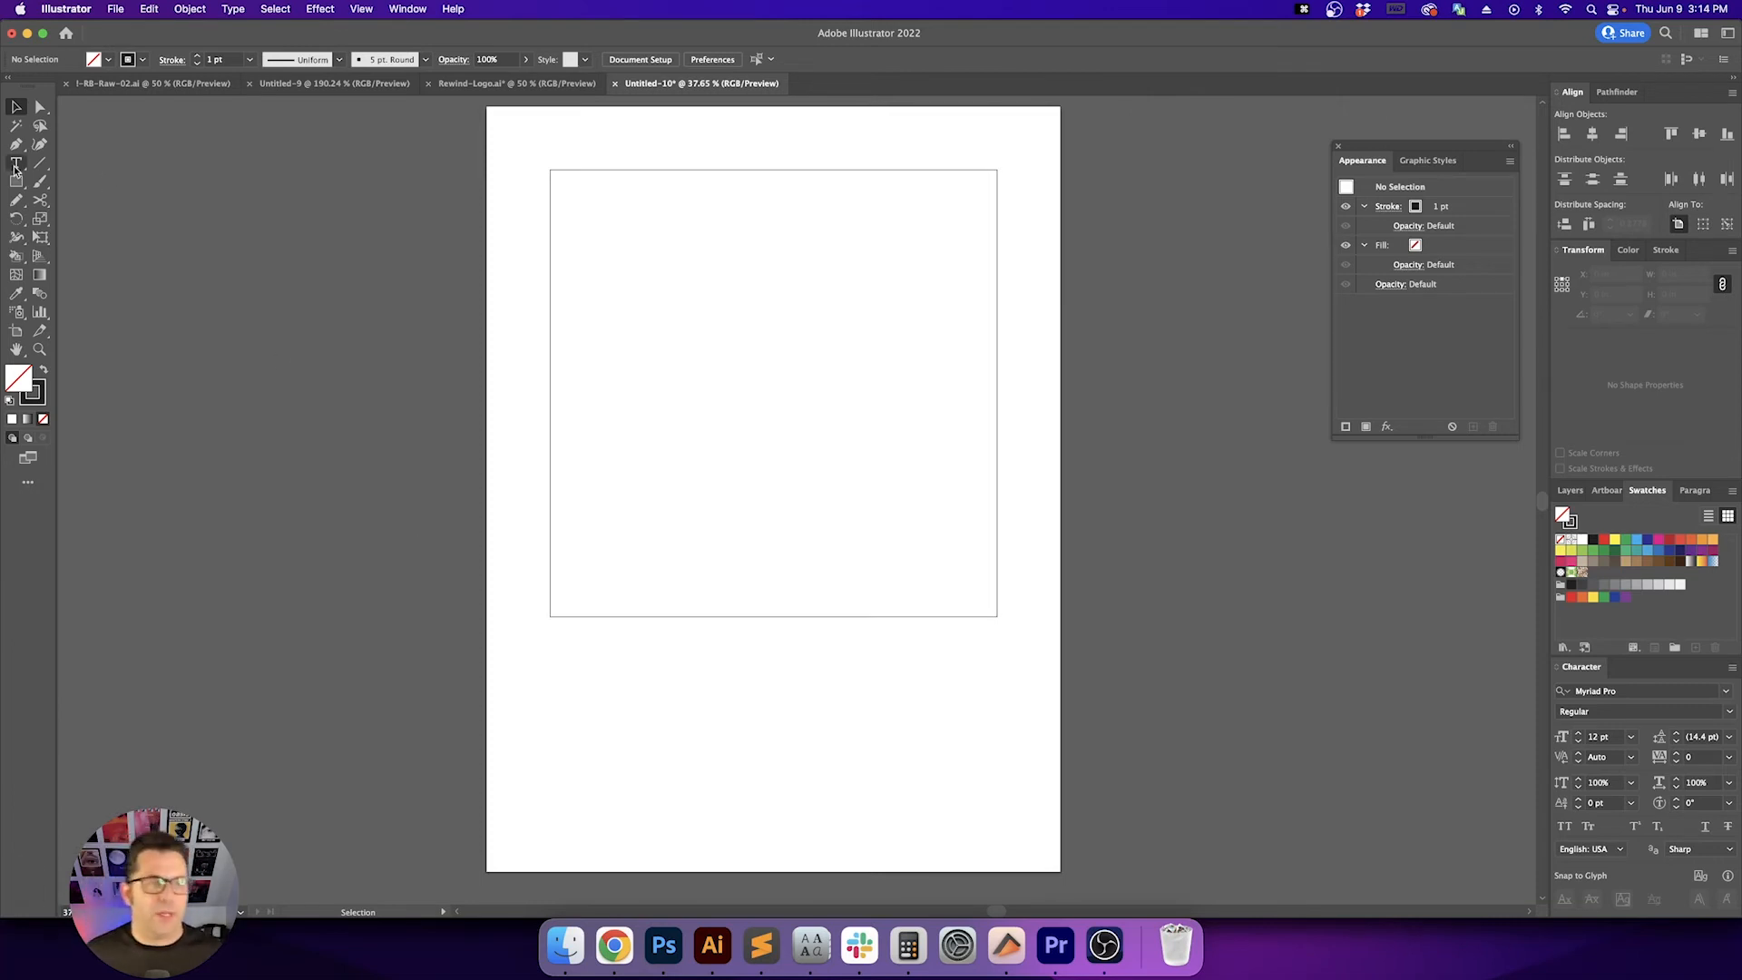
click(563, 691)
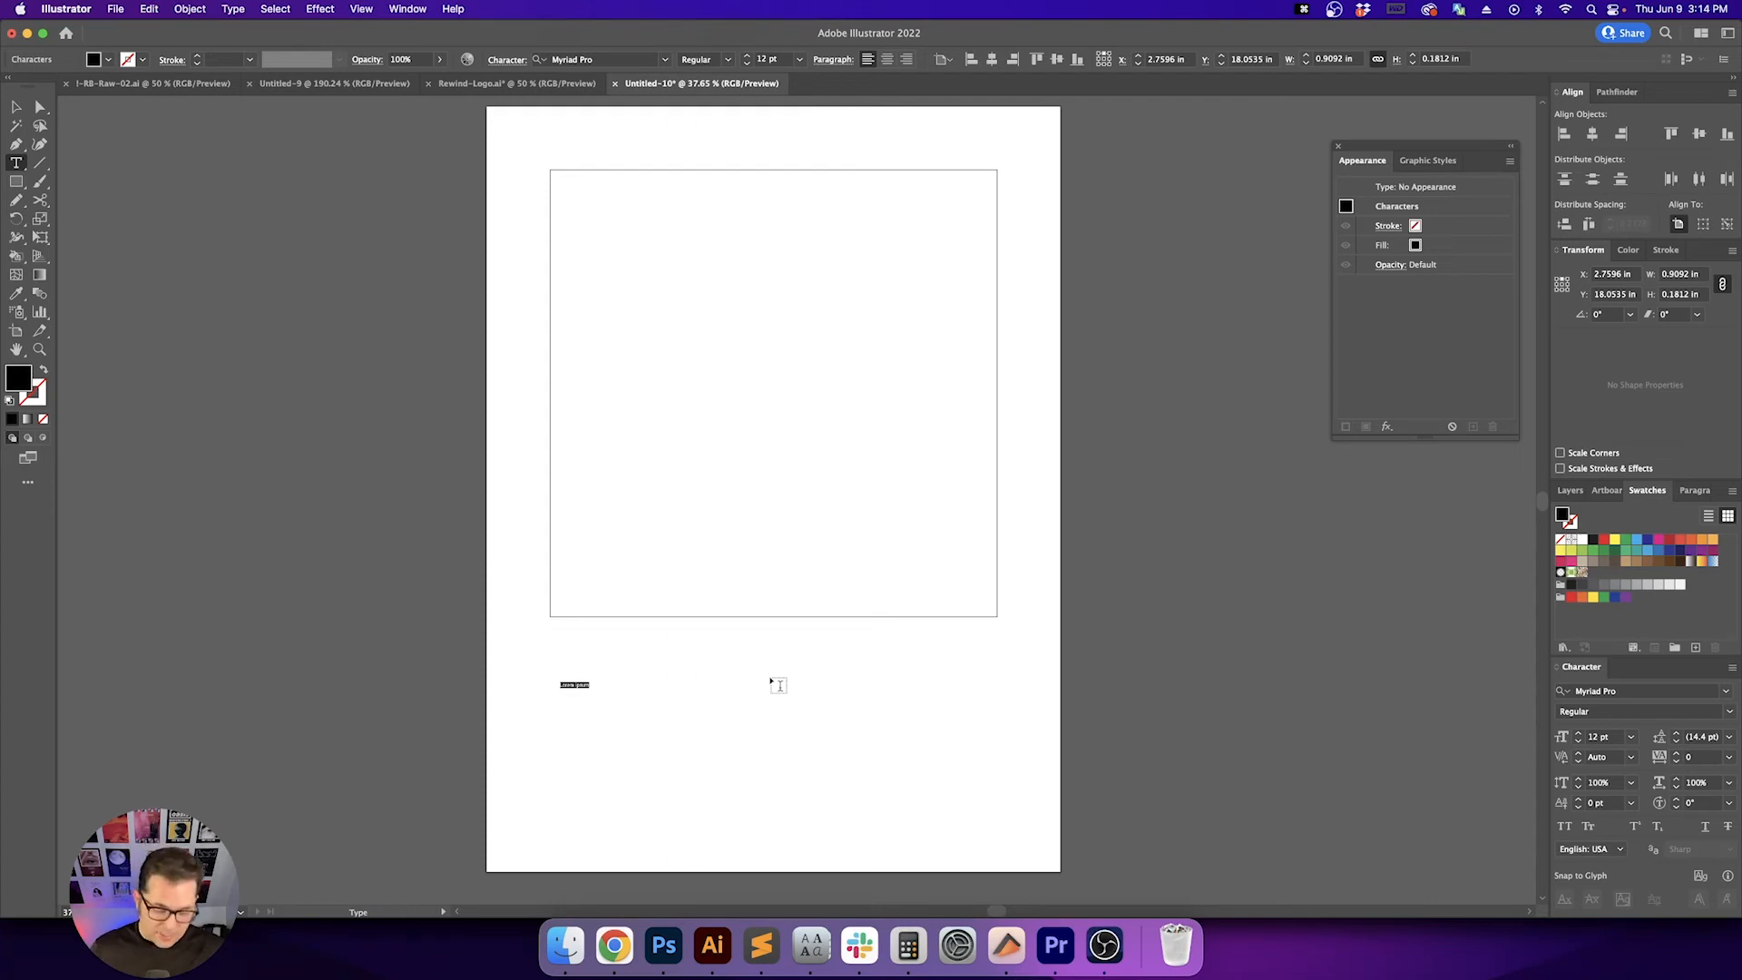
text(my bloody vale)
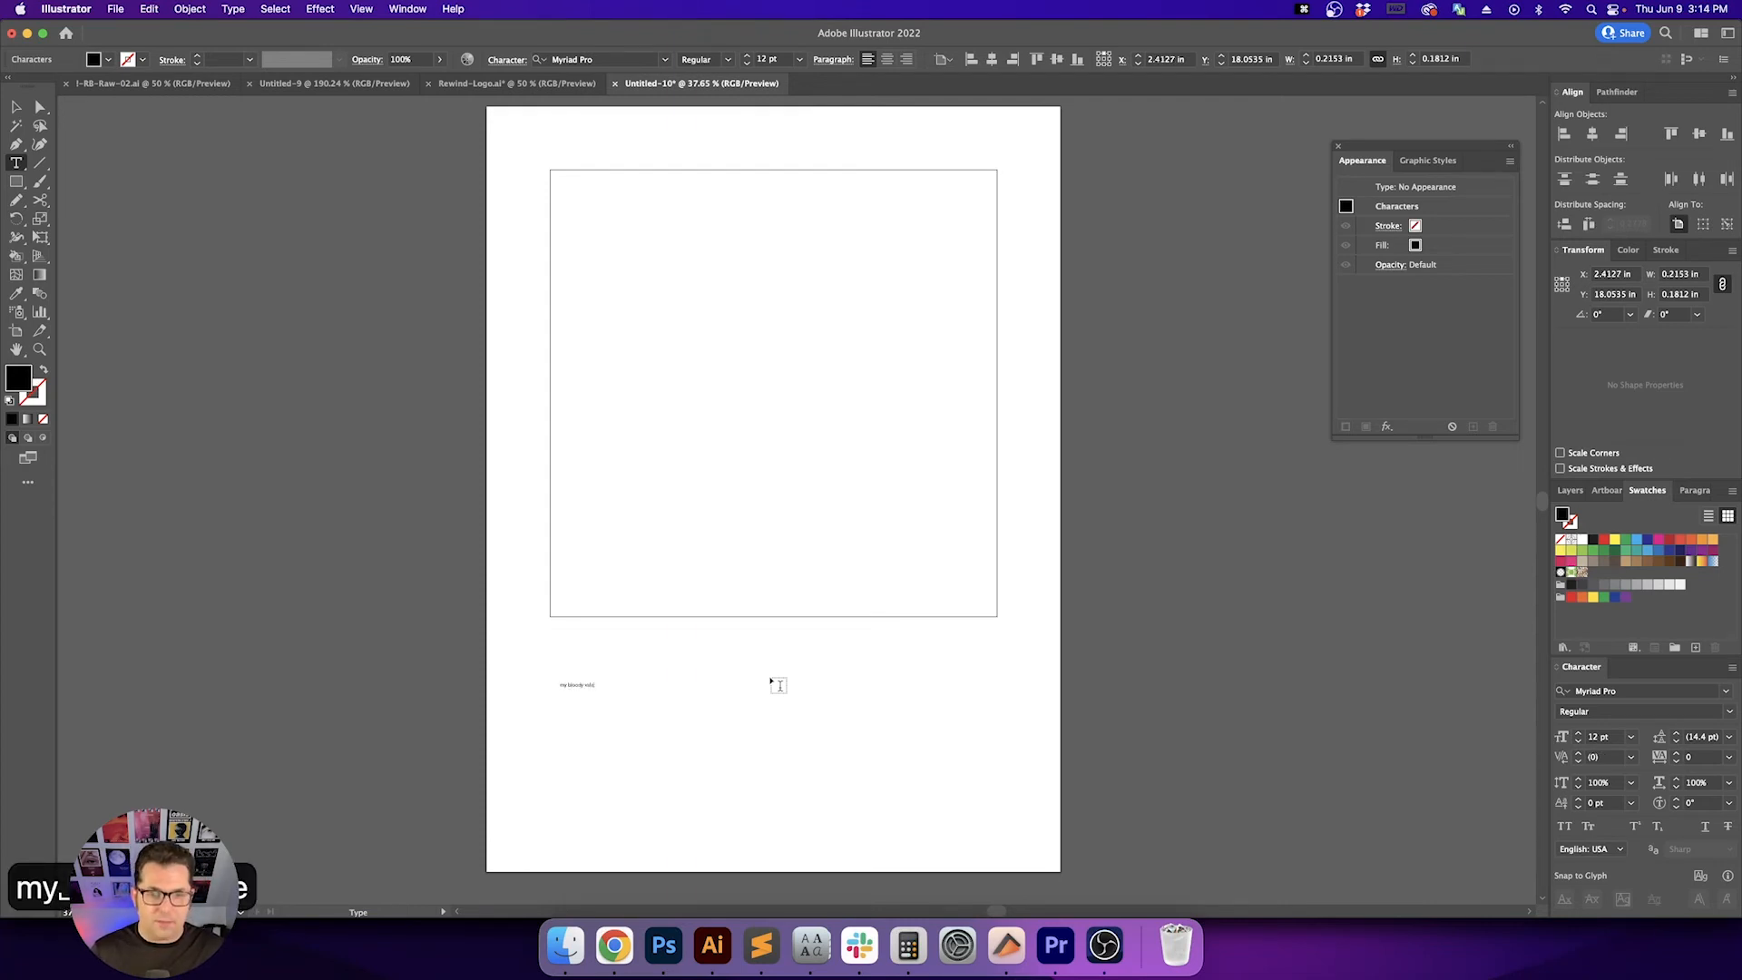
text(ntine)
key(Escape)
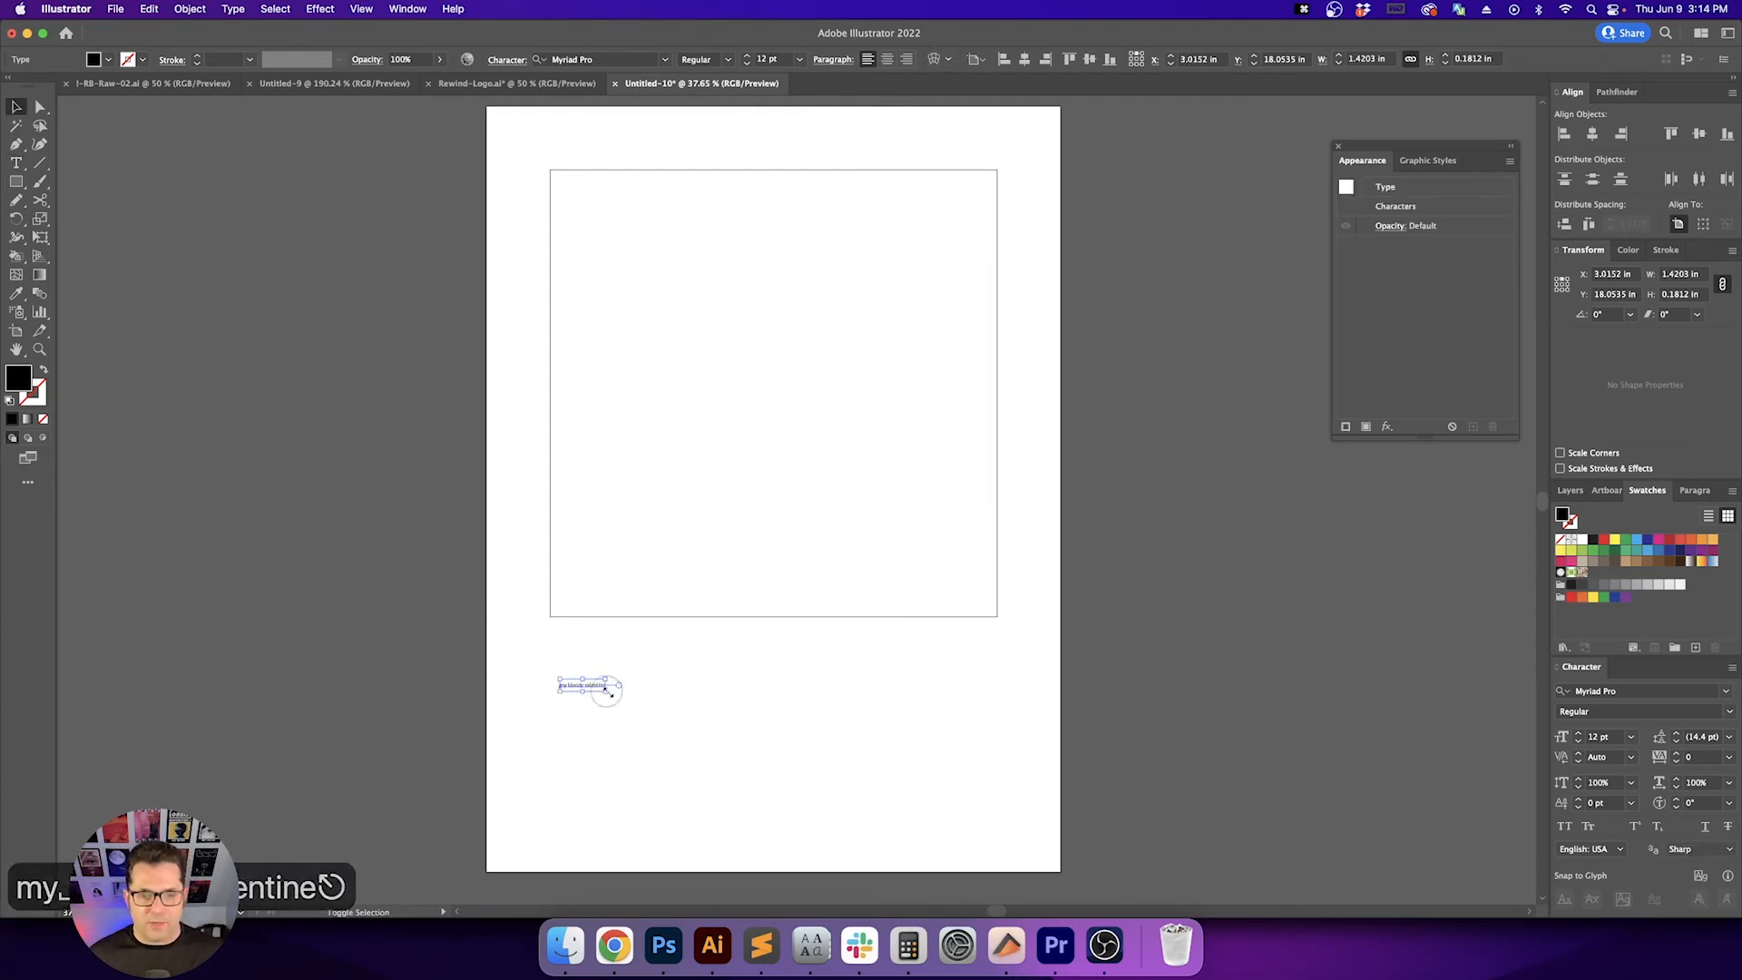
drag(608, 692, 763, 735)
Set the my bloody valentine line in Space Grotesk Bold
click(624, 57)
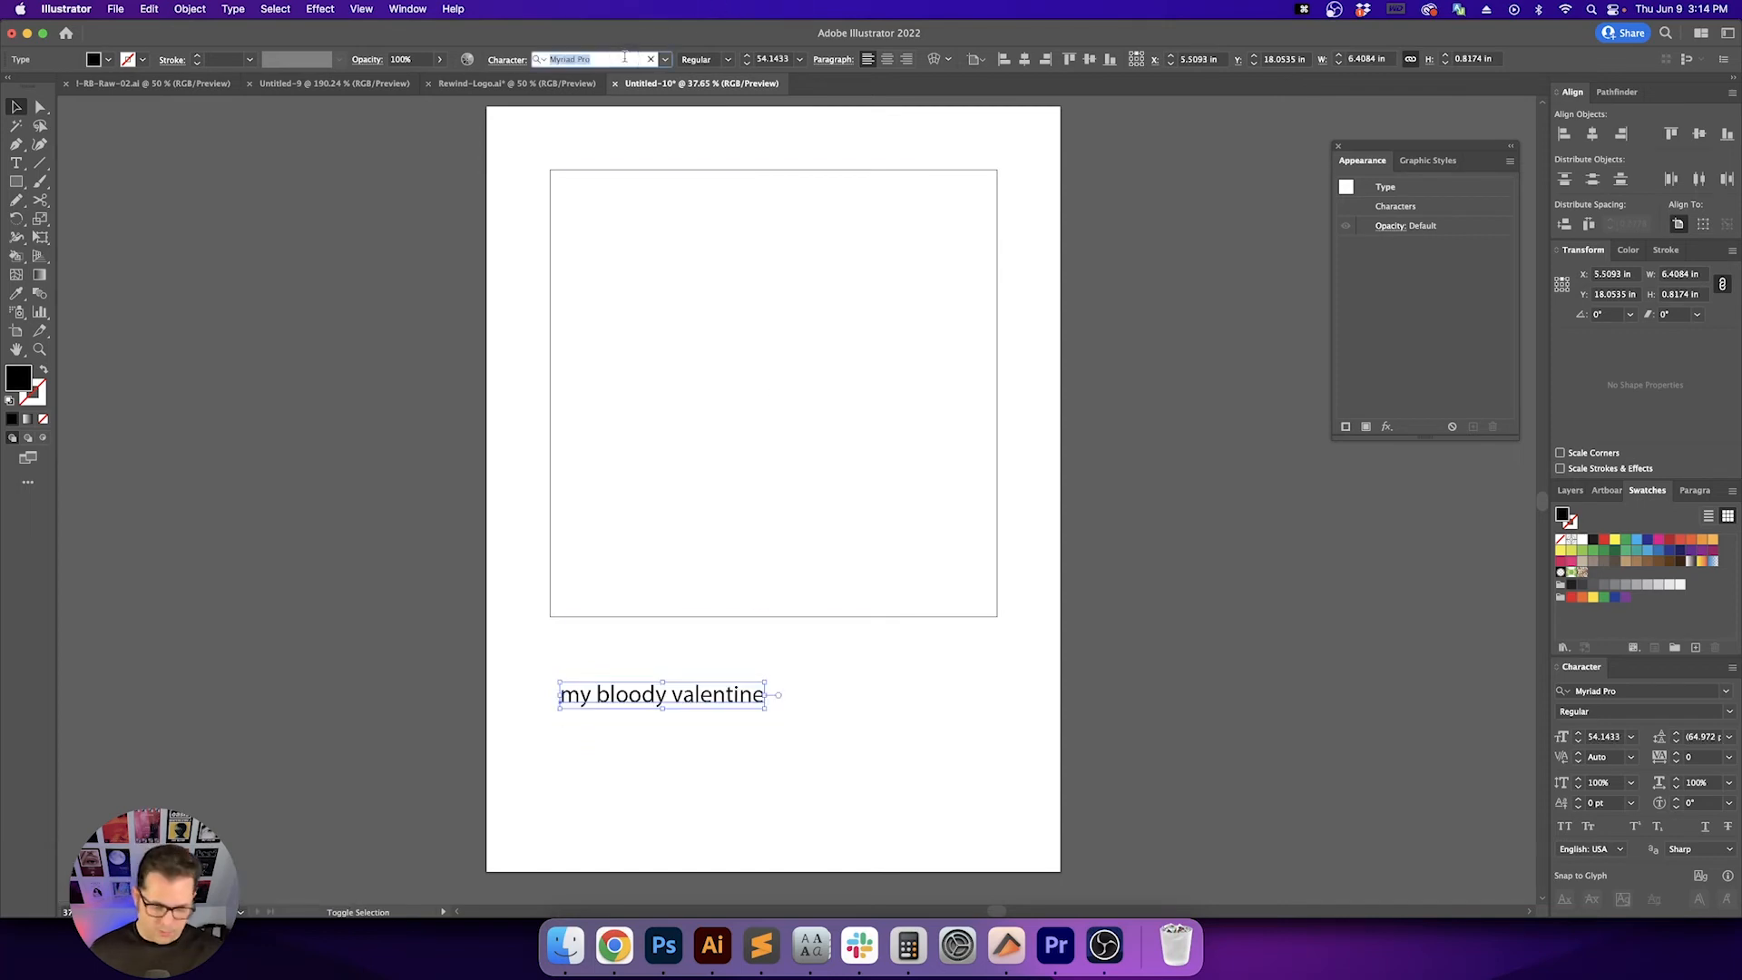
text(space)
key(Down)
key(Down)
key(Down)
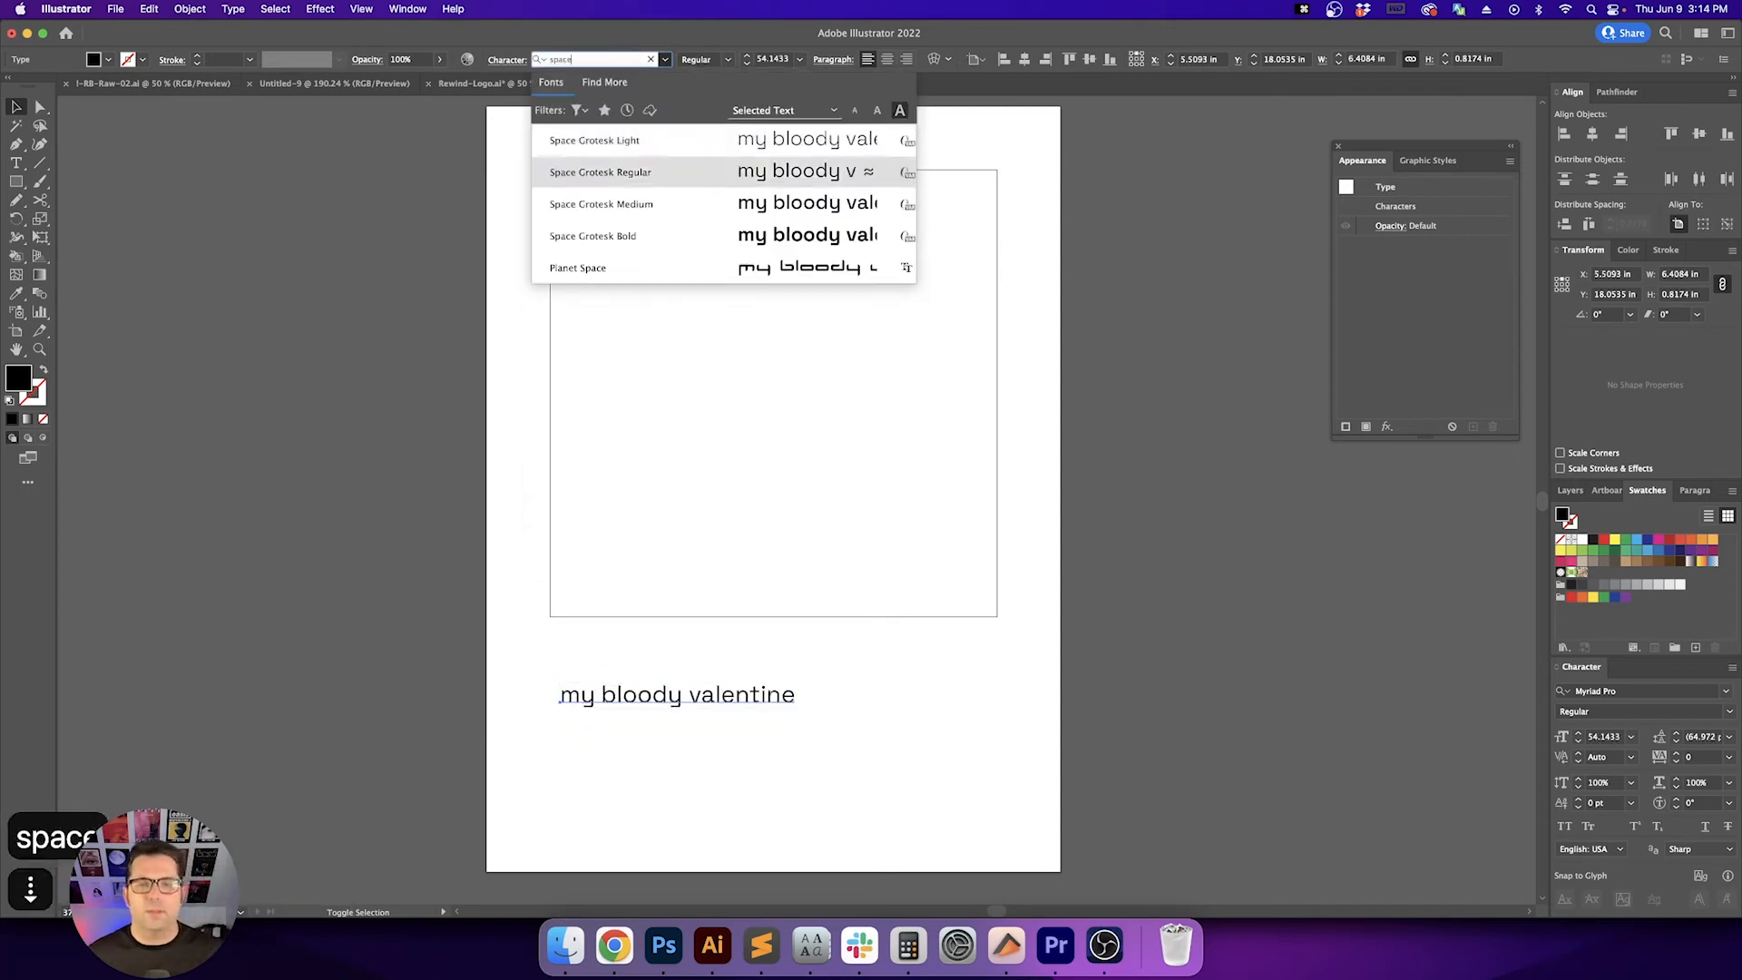
key(Up)
key(Down)
key(Return)
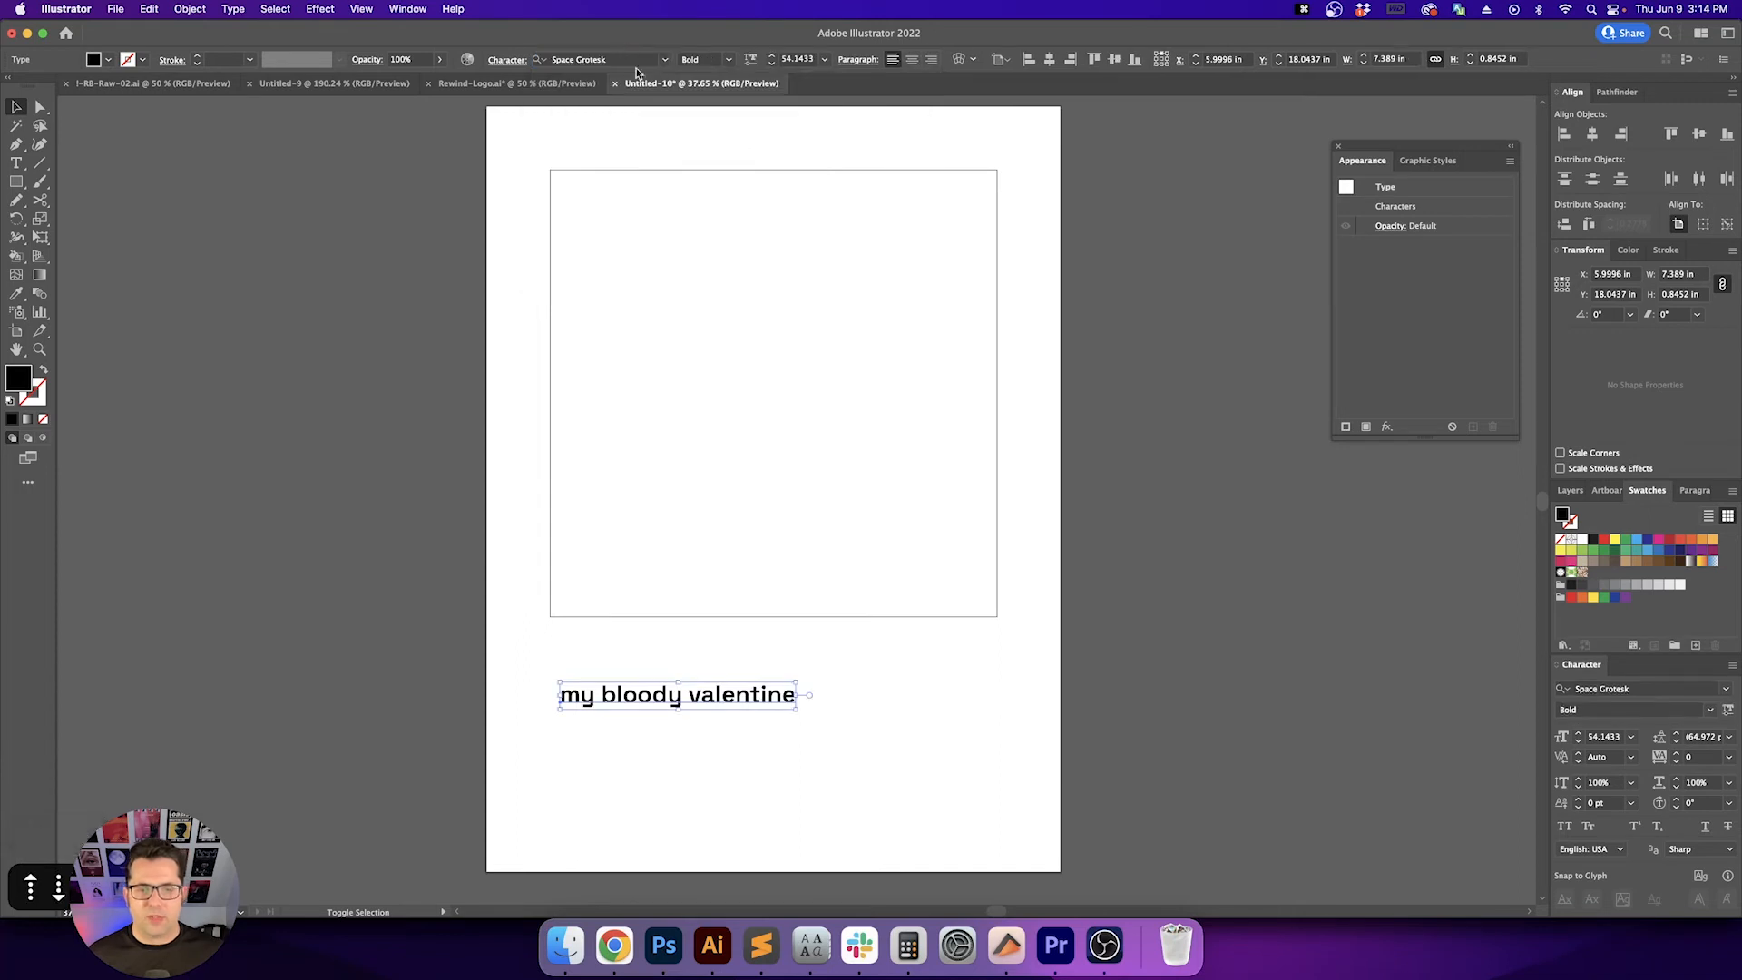
drag(893, 776, 611, 697)
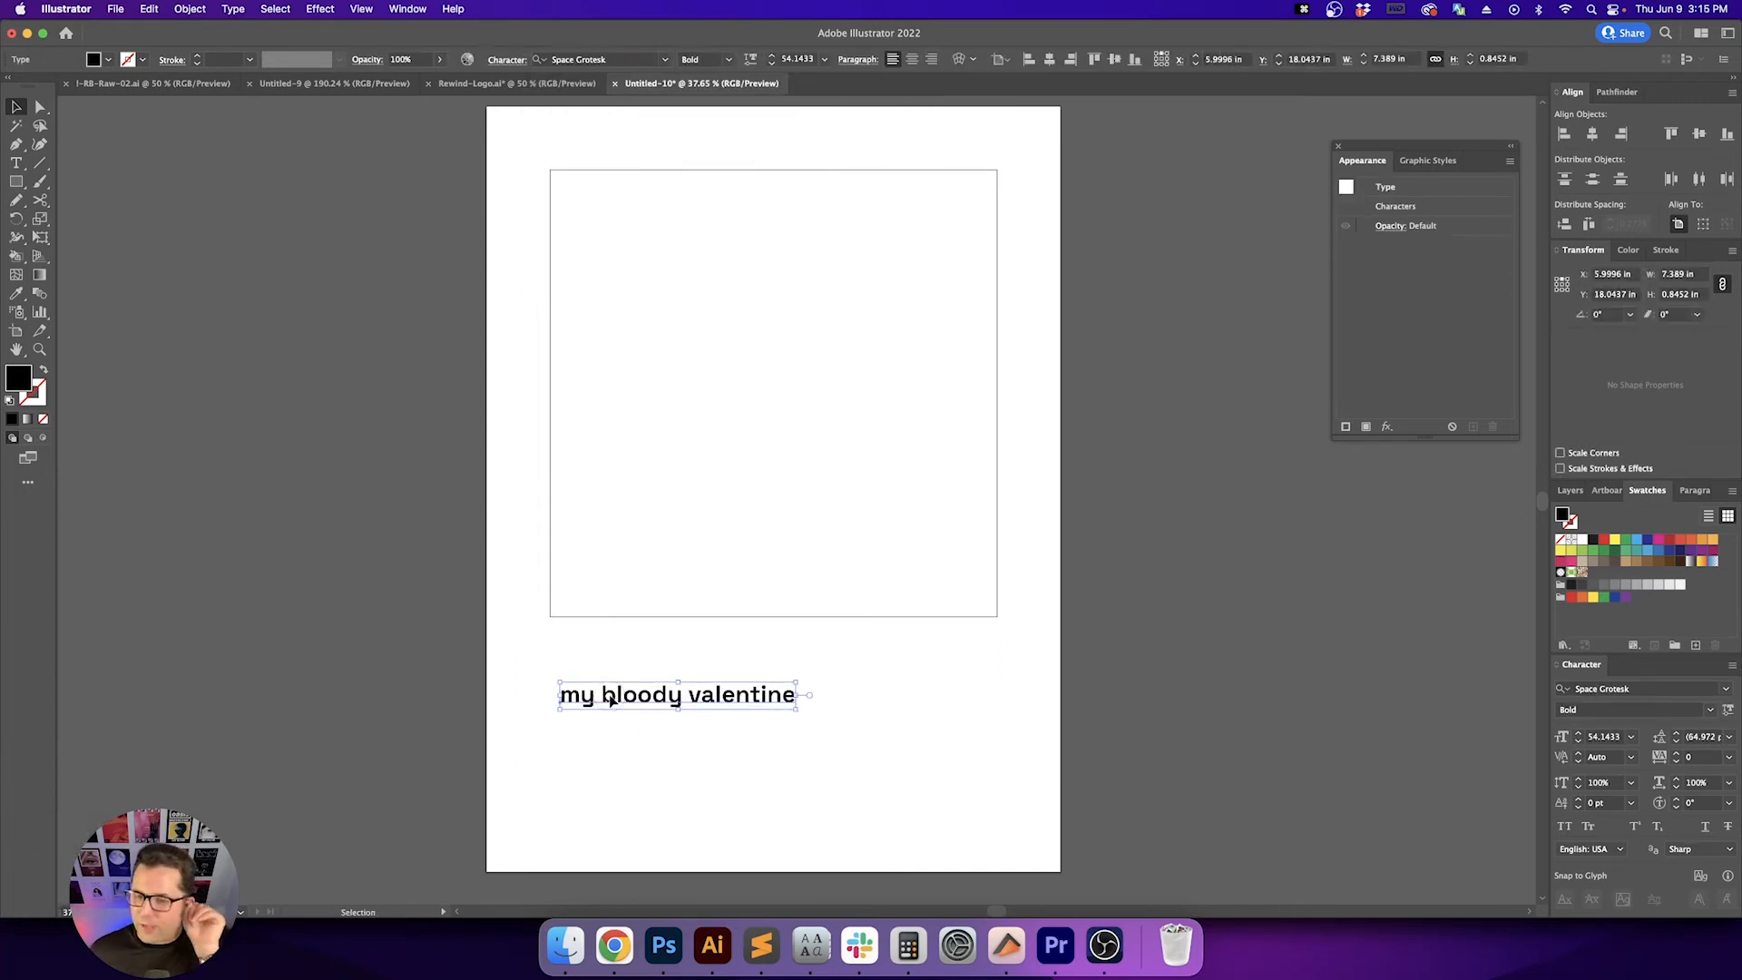
key(v)
key(v)
key(super+0)
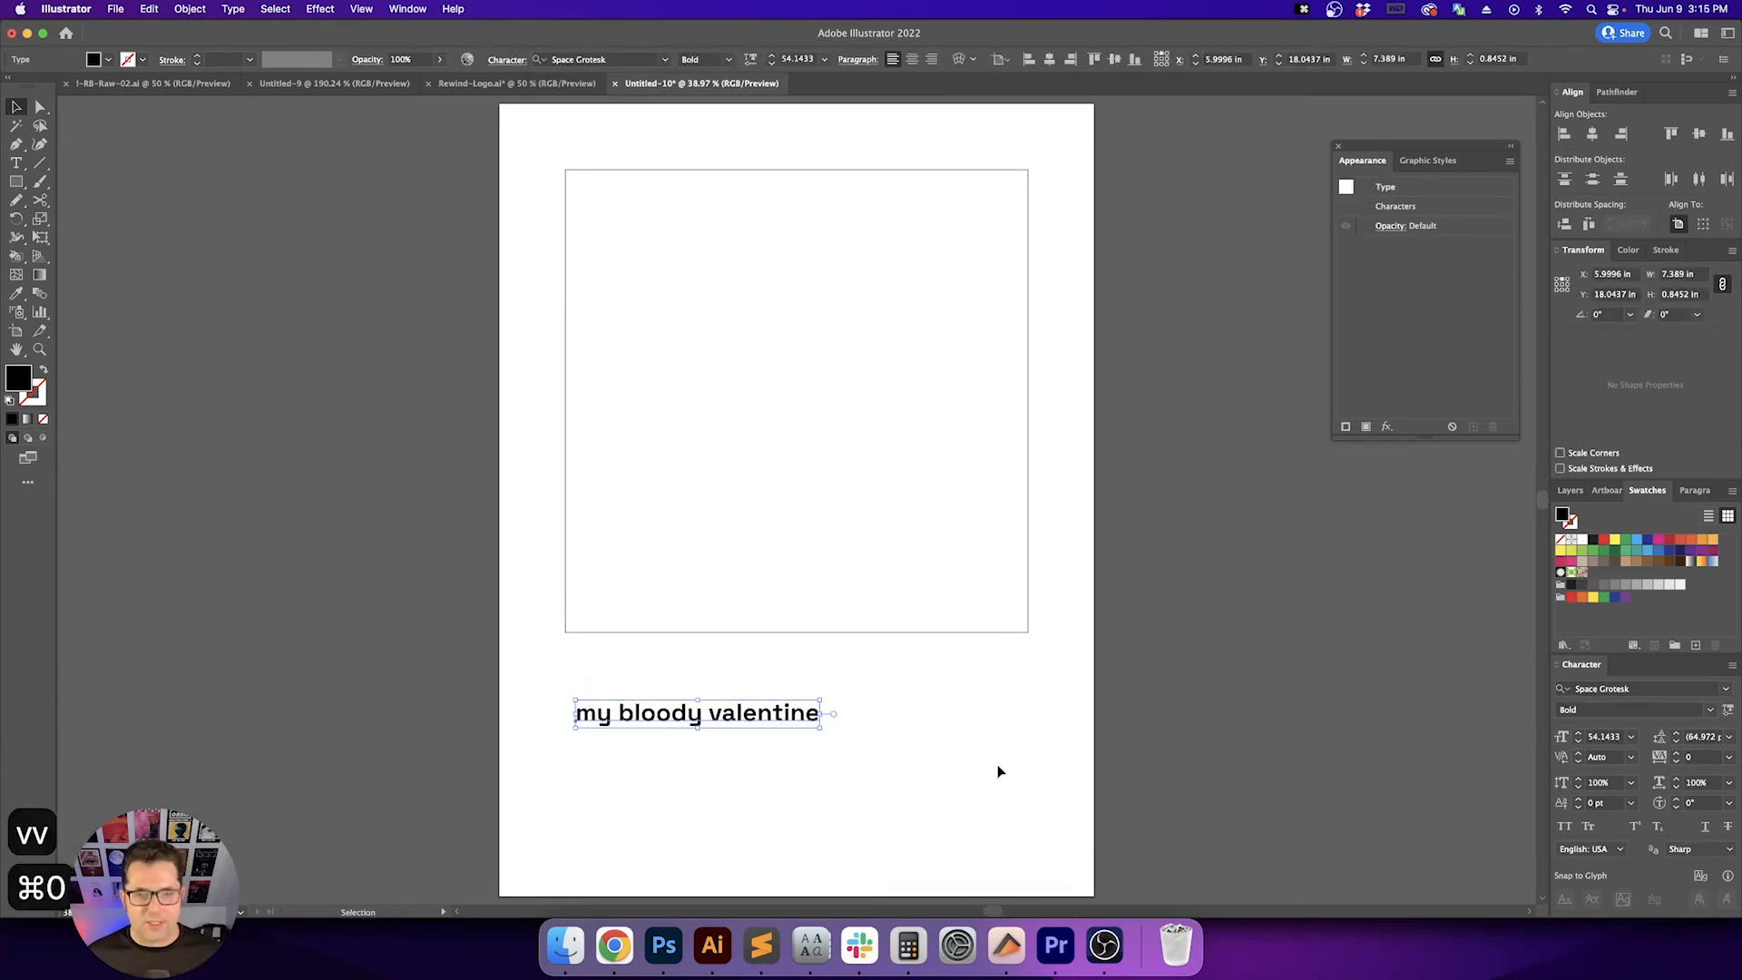
Set the text's kerning to Optical and move the line just under the square, flush with its left edge
click(1630, 757)
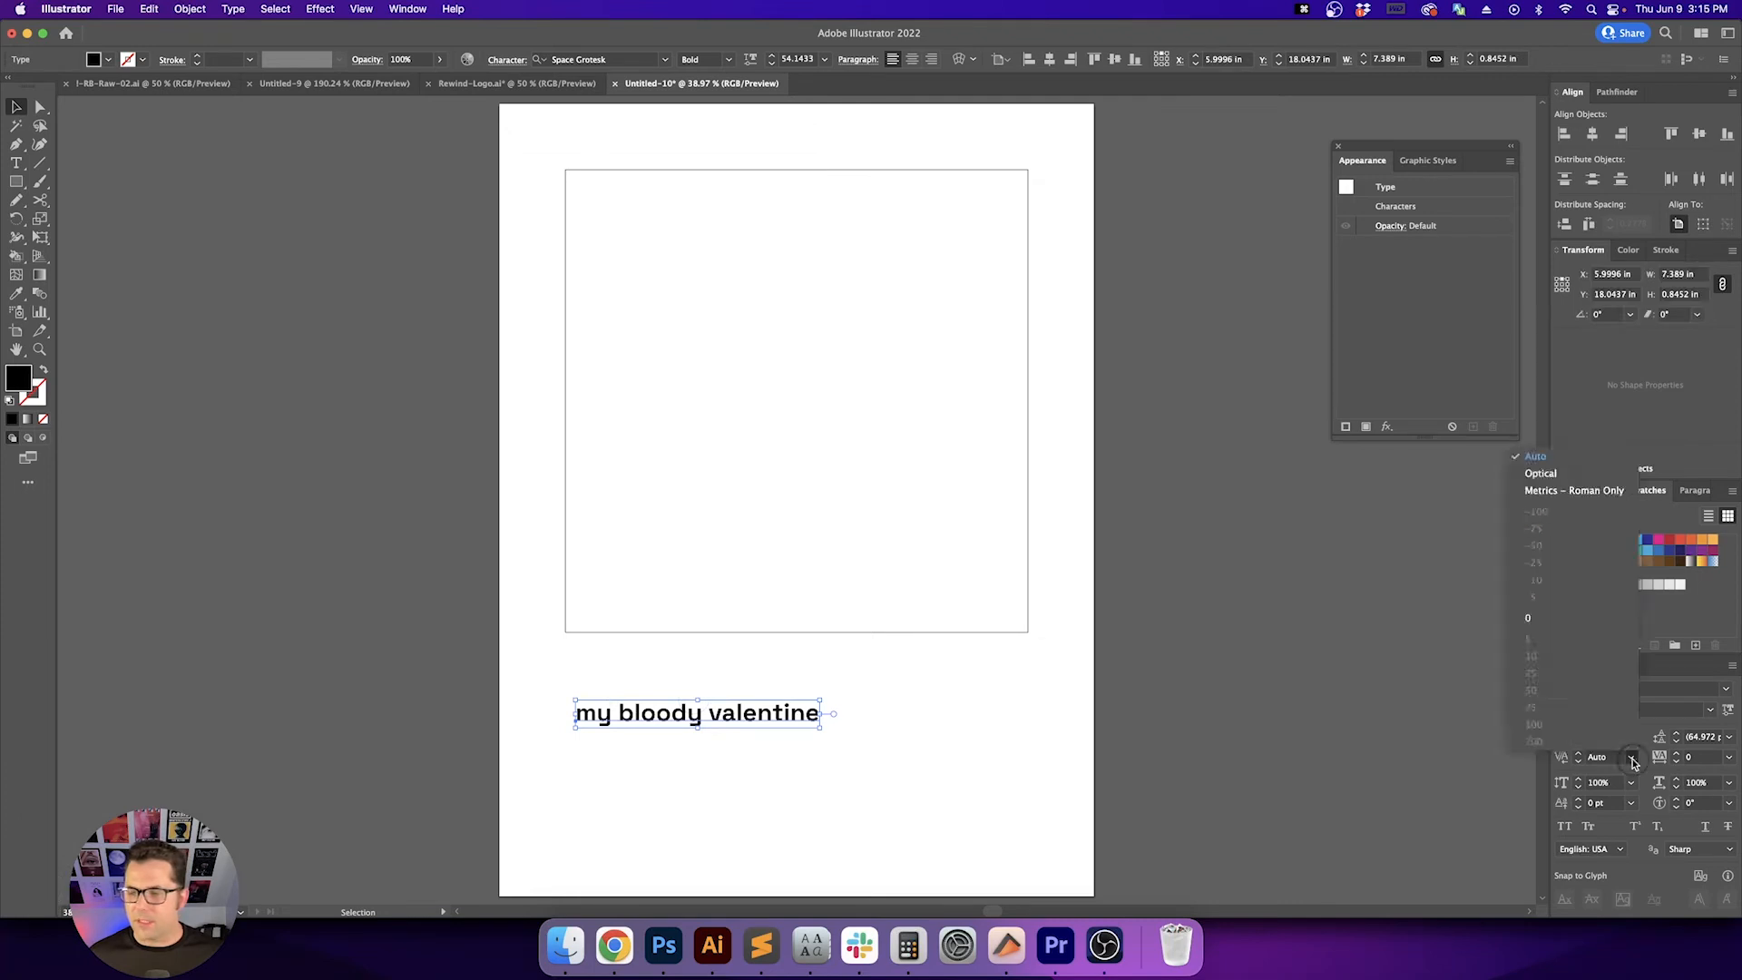
click(1590, 478)
click(1077, 719)
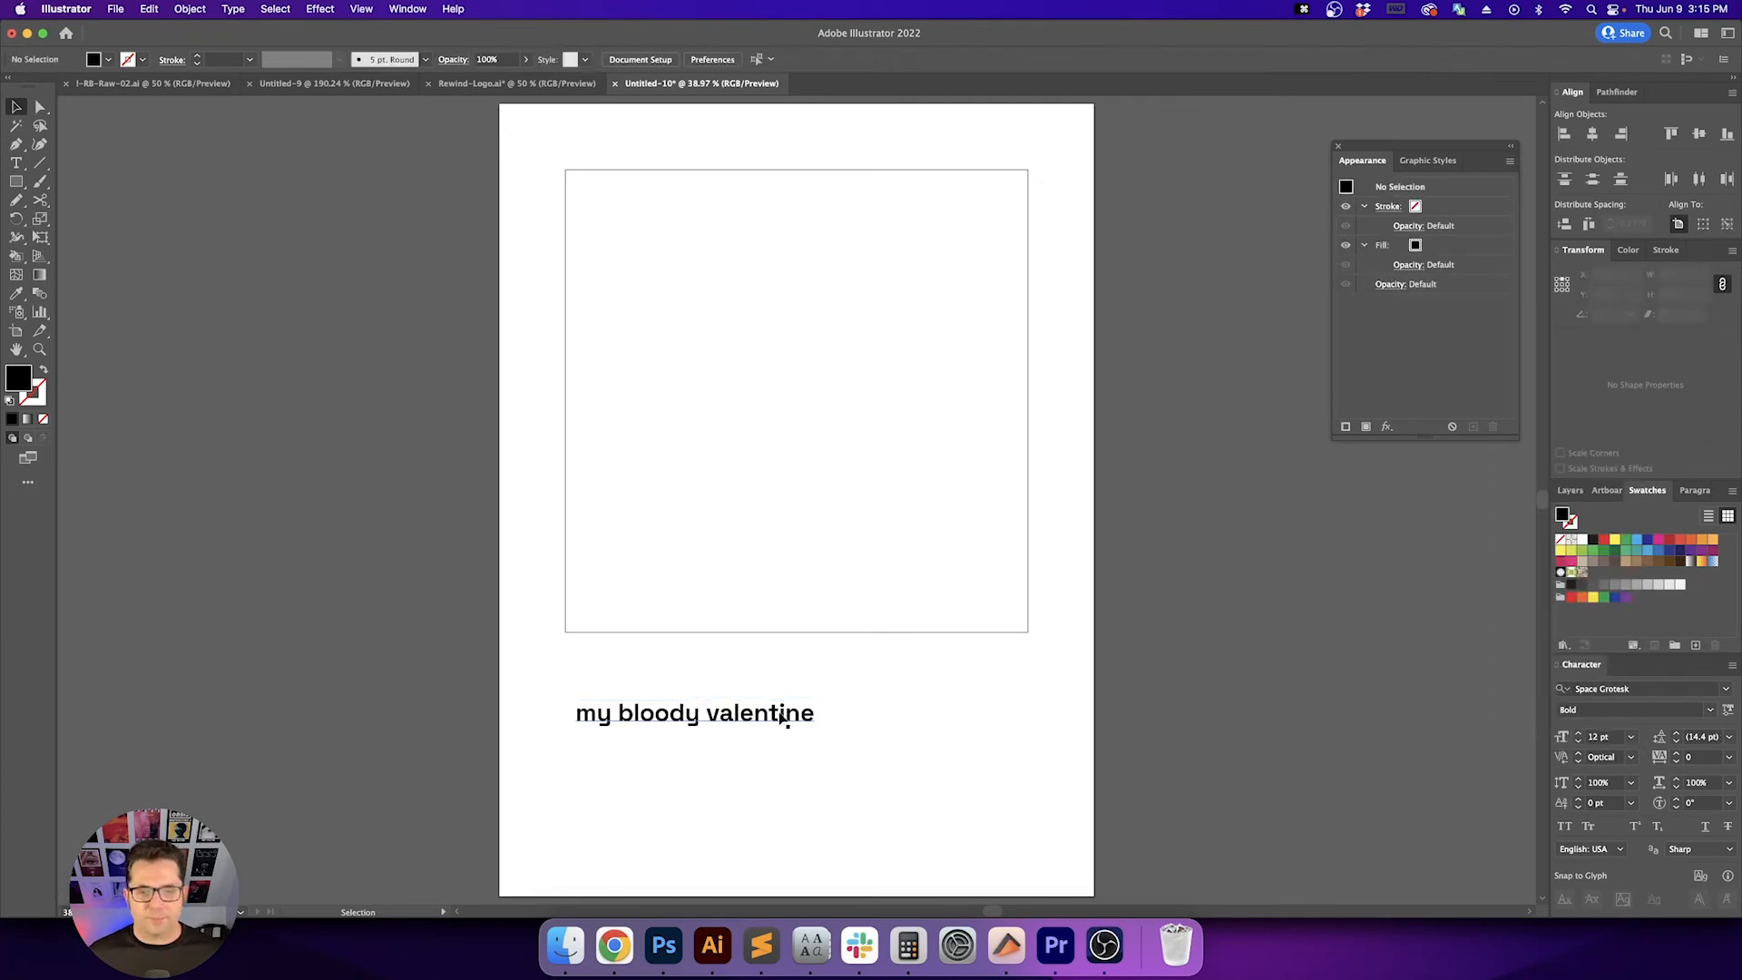
drag(772, 713, 765, 644)
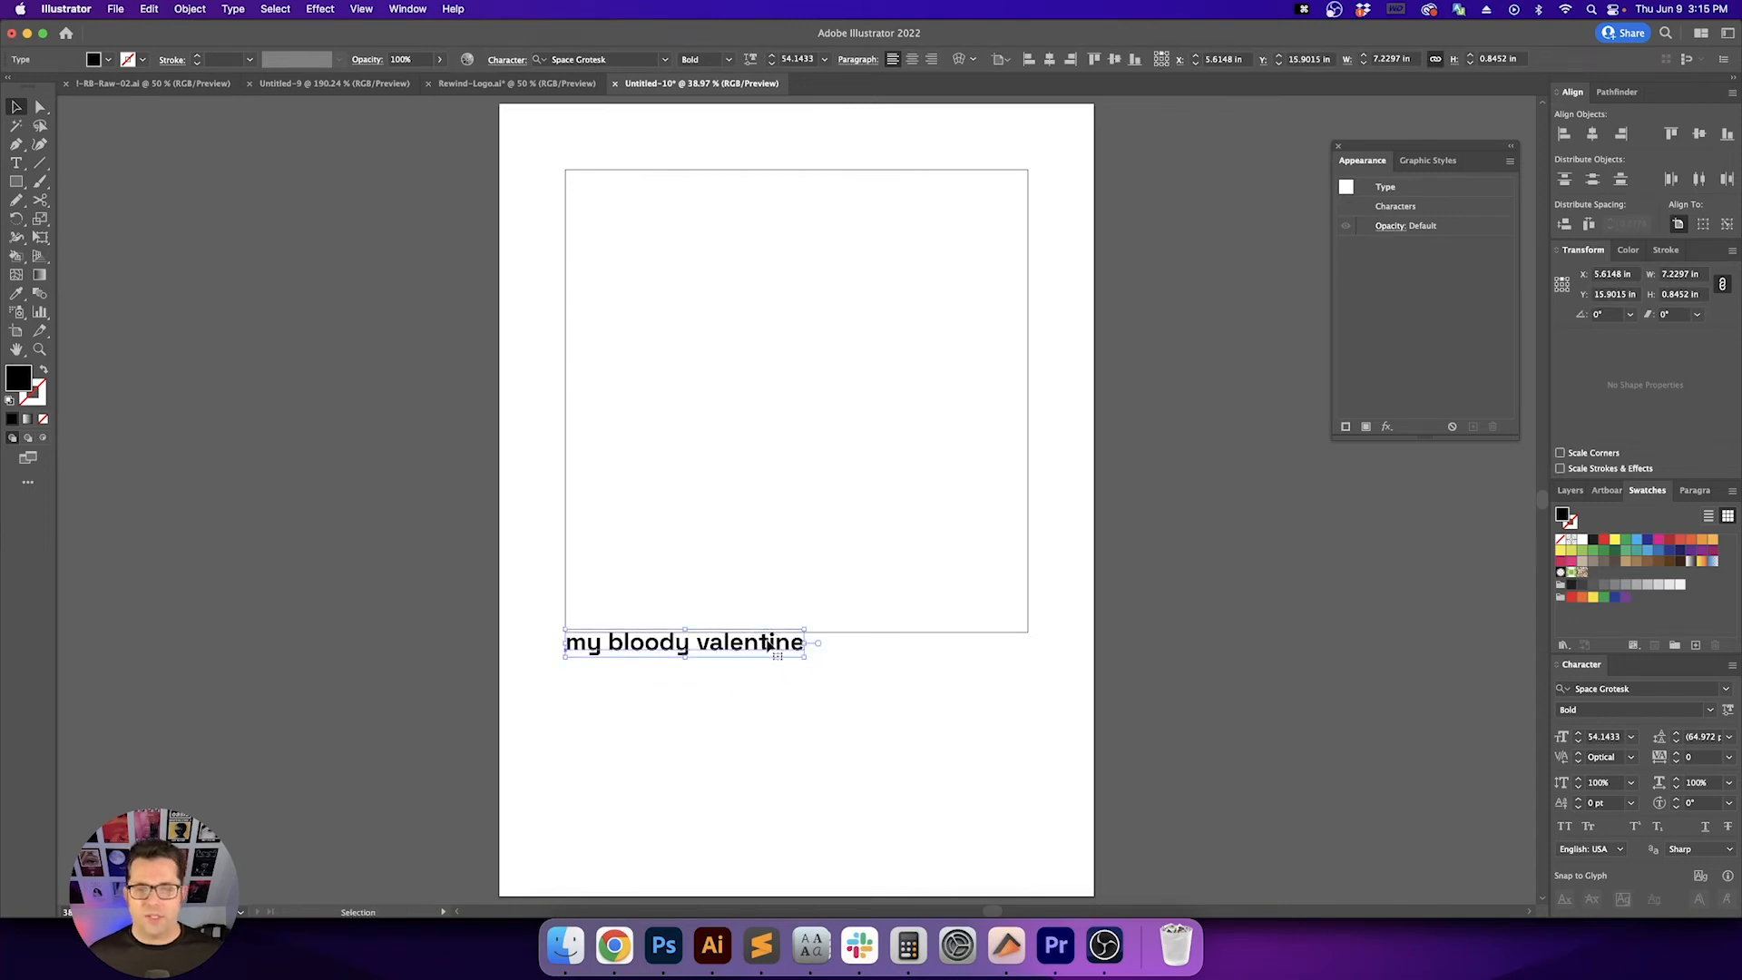
click(830, 743)
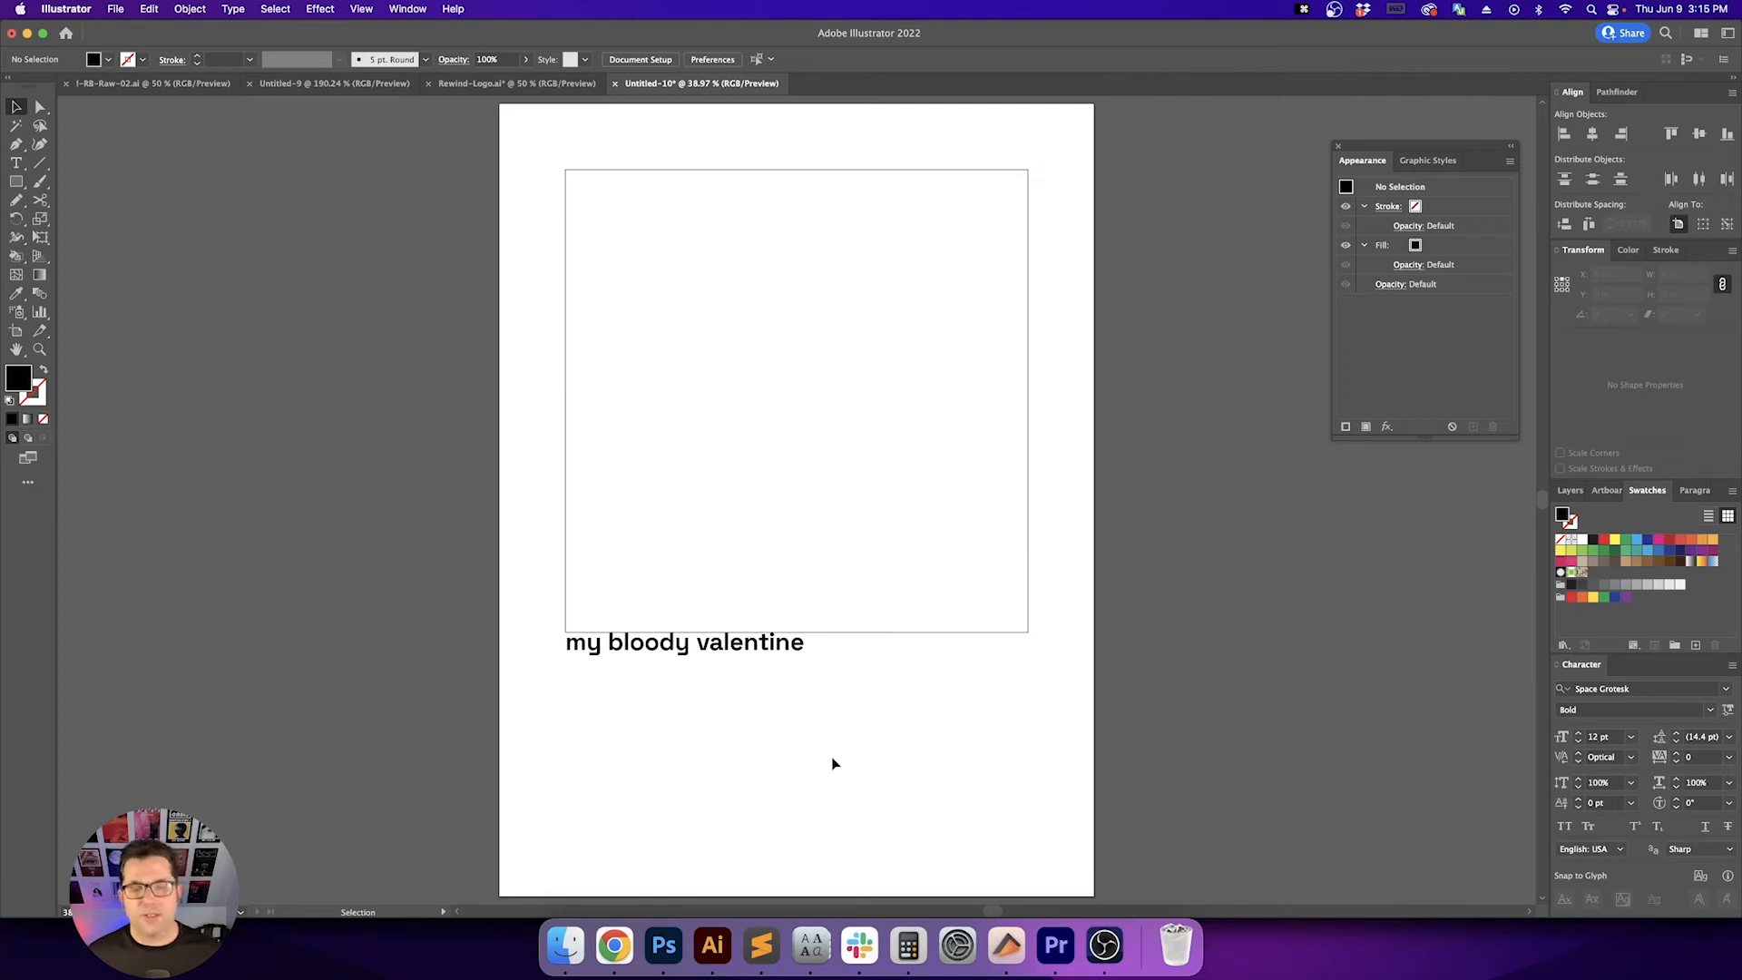
key(v)
key(v)
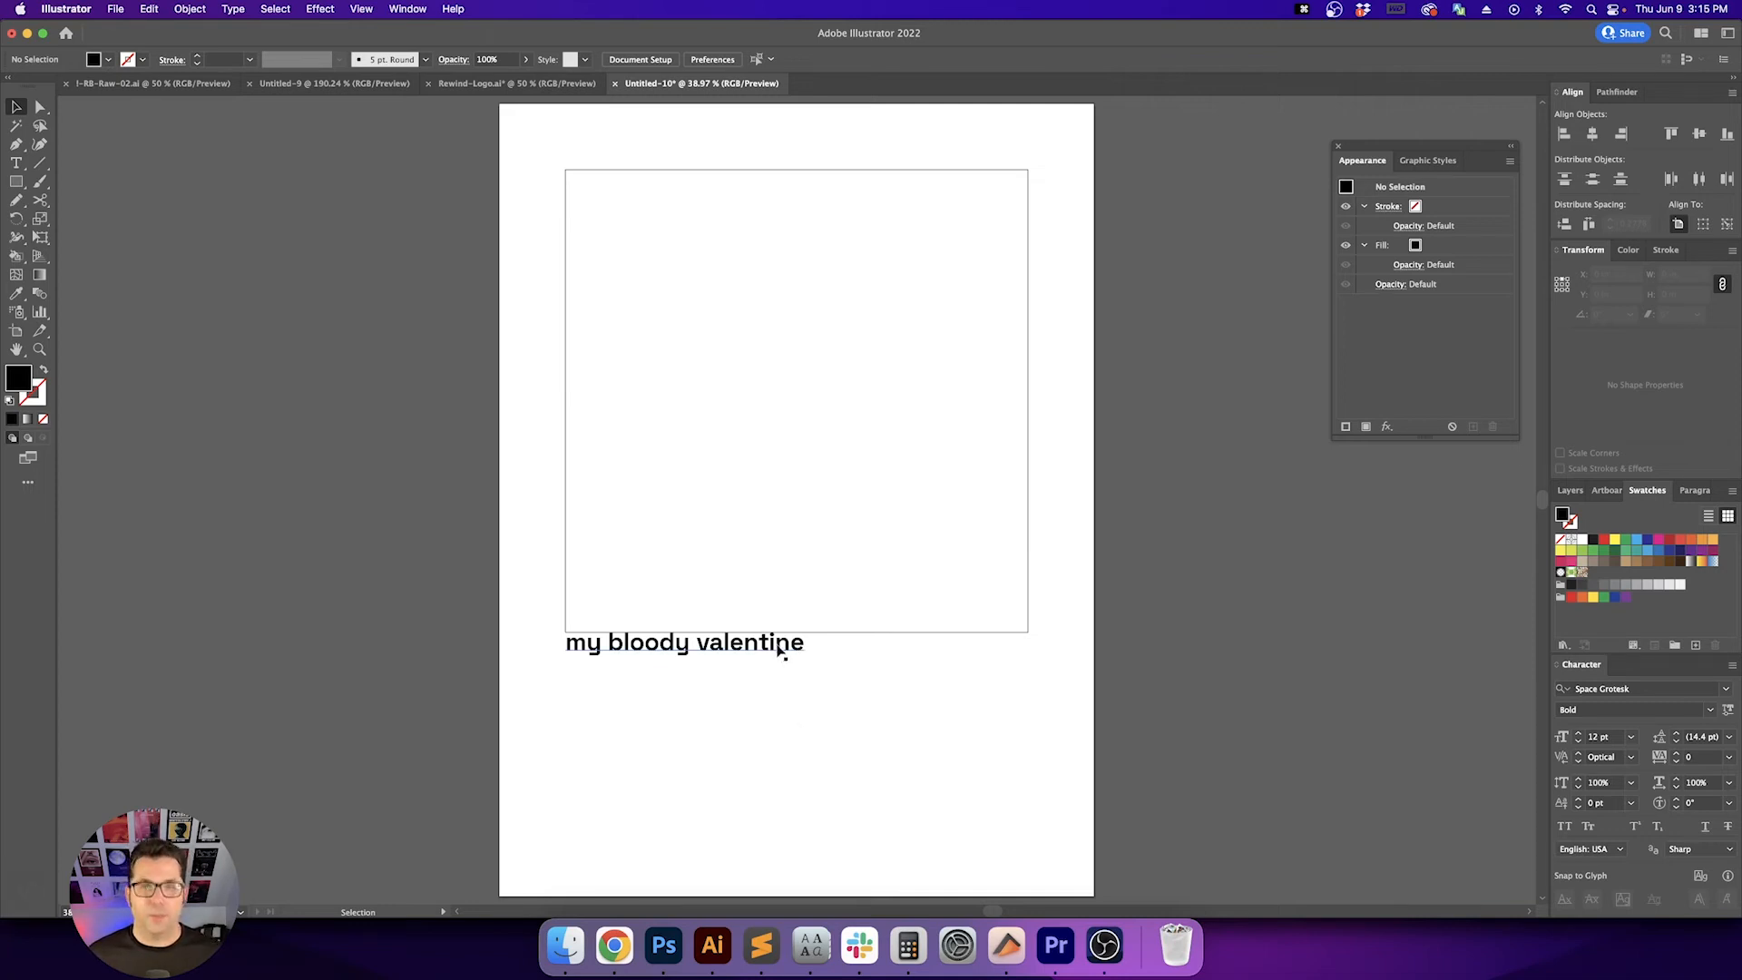
Lower the text line slightly, duplicate it directly beneath and set the copy's font size to 40 pt
click(781, 651)
click(839, 712)
drag(764, 652, 755, 700)
click(864, 681)
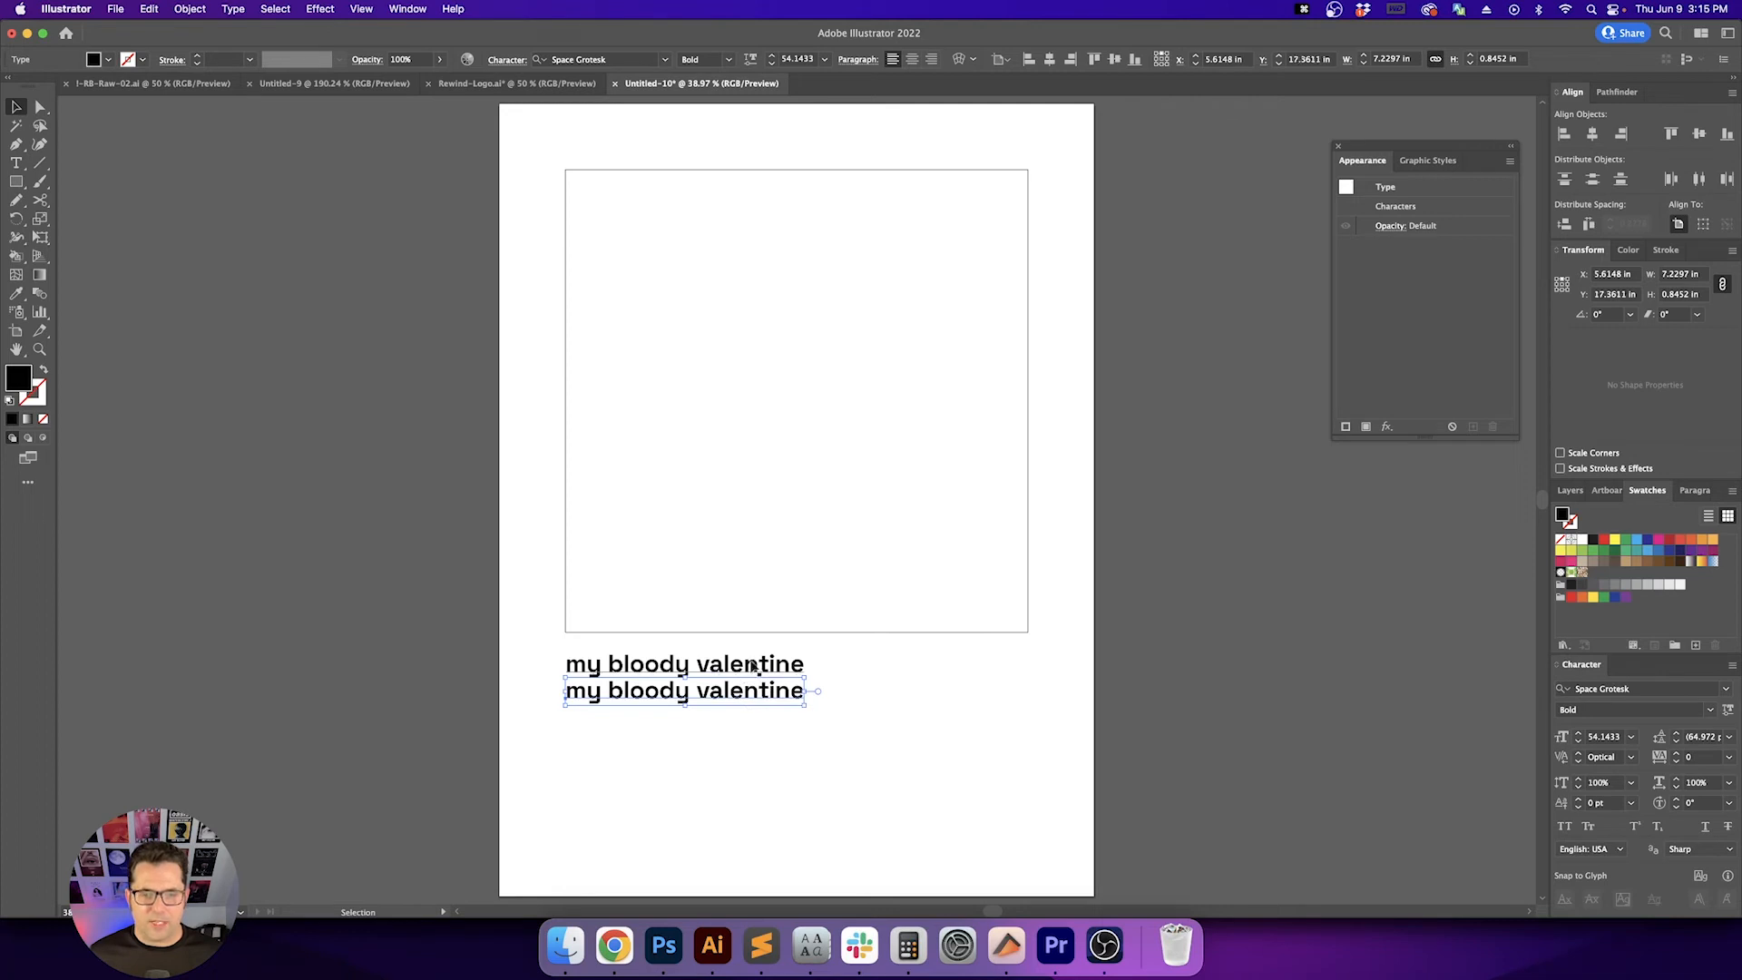
click(790, 59)
key(shift+Down)
key(shift+Down)
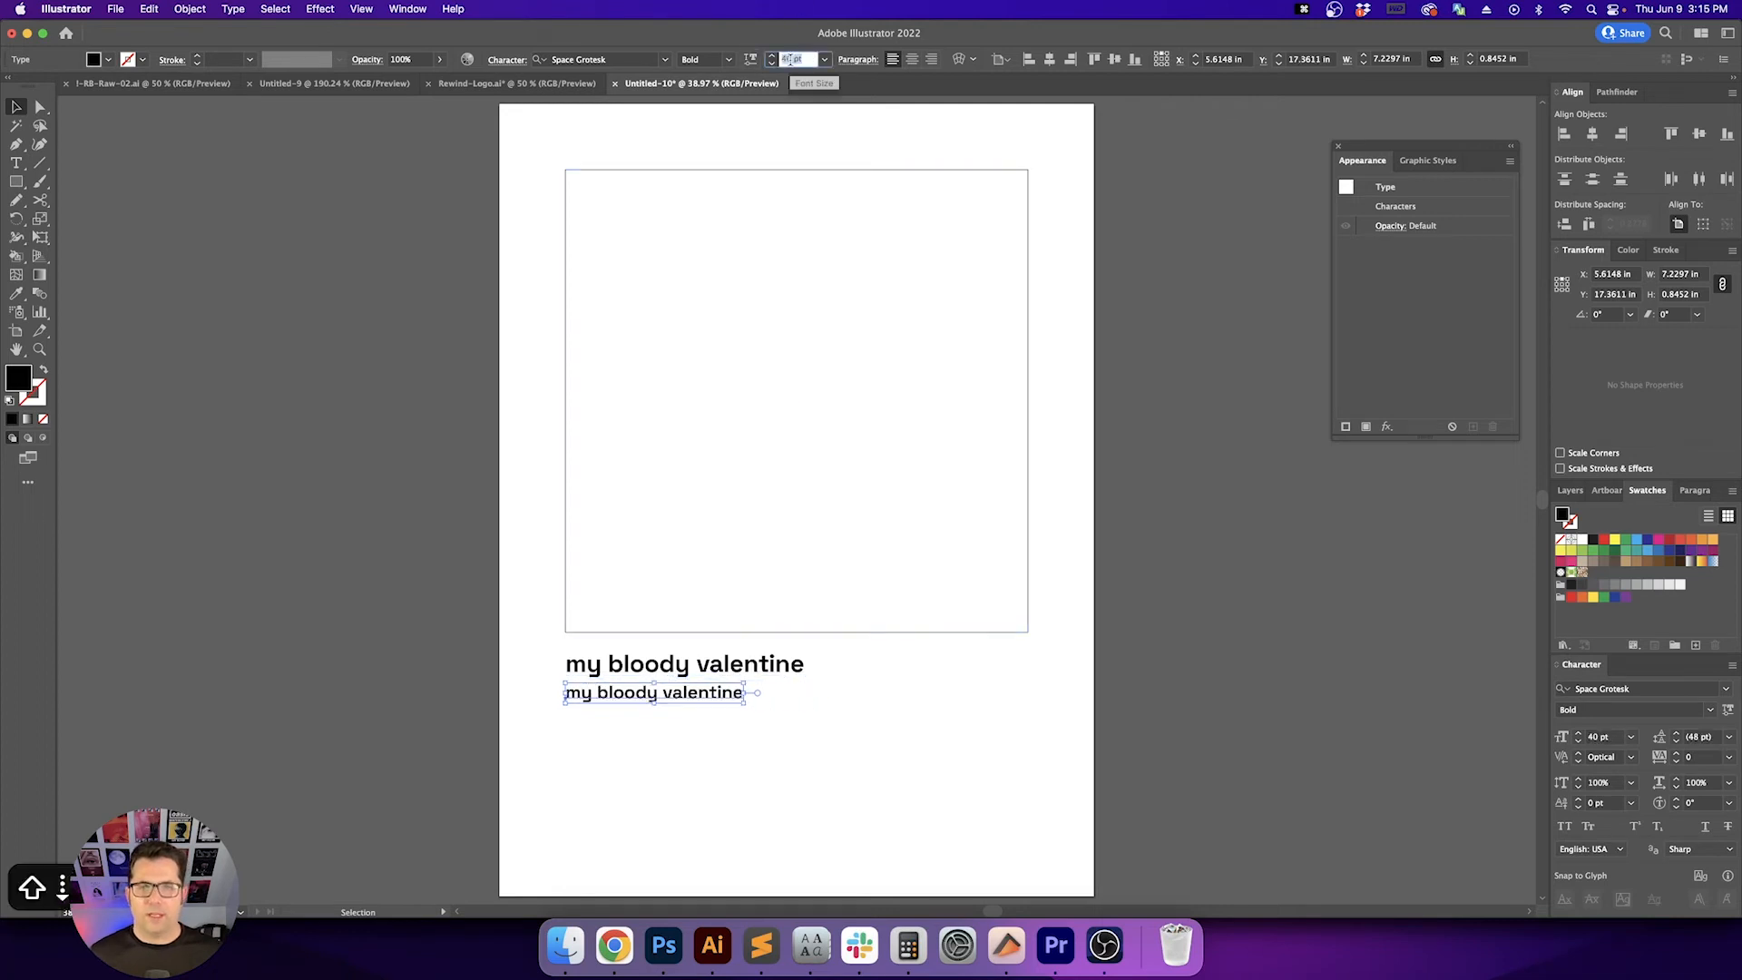
key(Return)
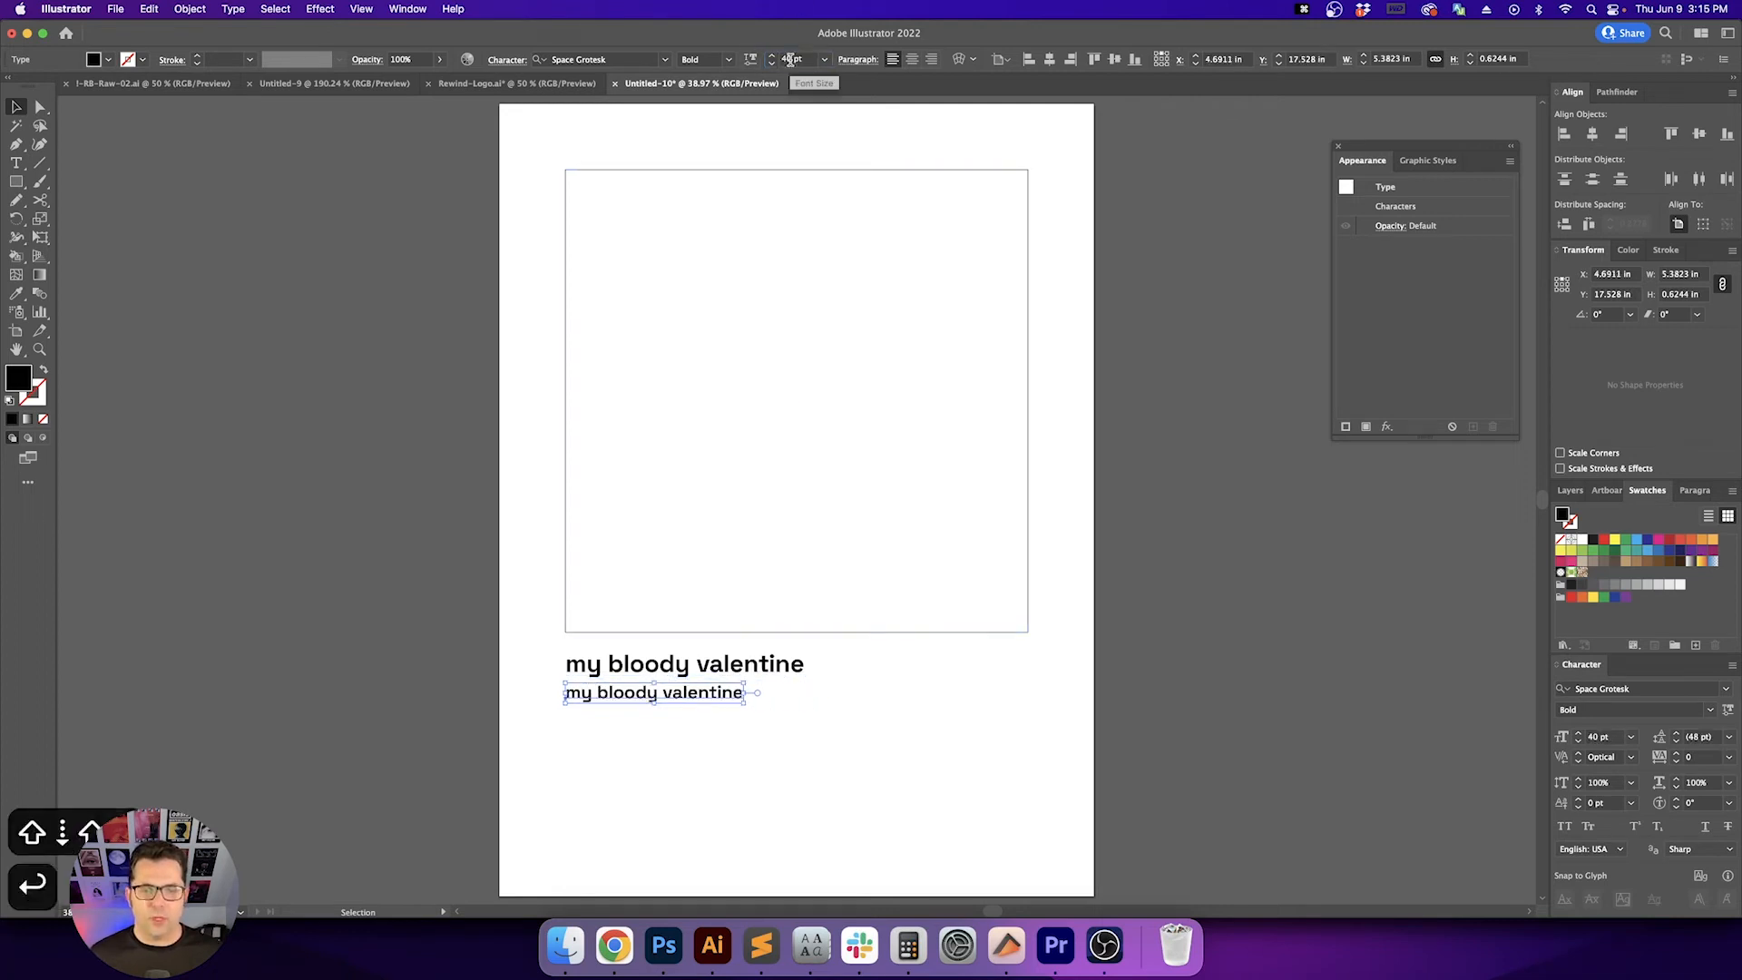
Replace the upper text line with "mbv" and set its font size to 80 pt
key(t)
triple_click(707, 667)
text(mbv)
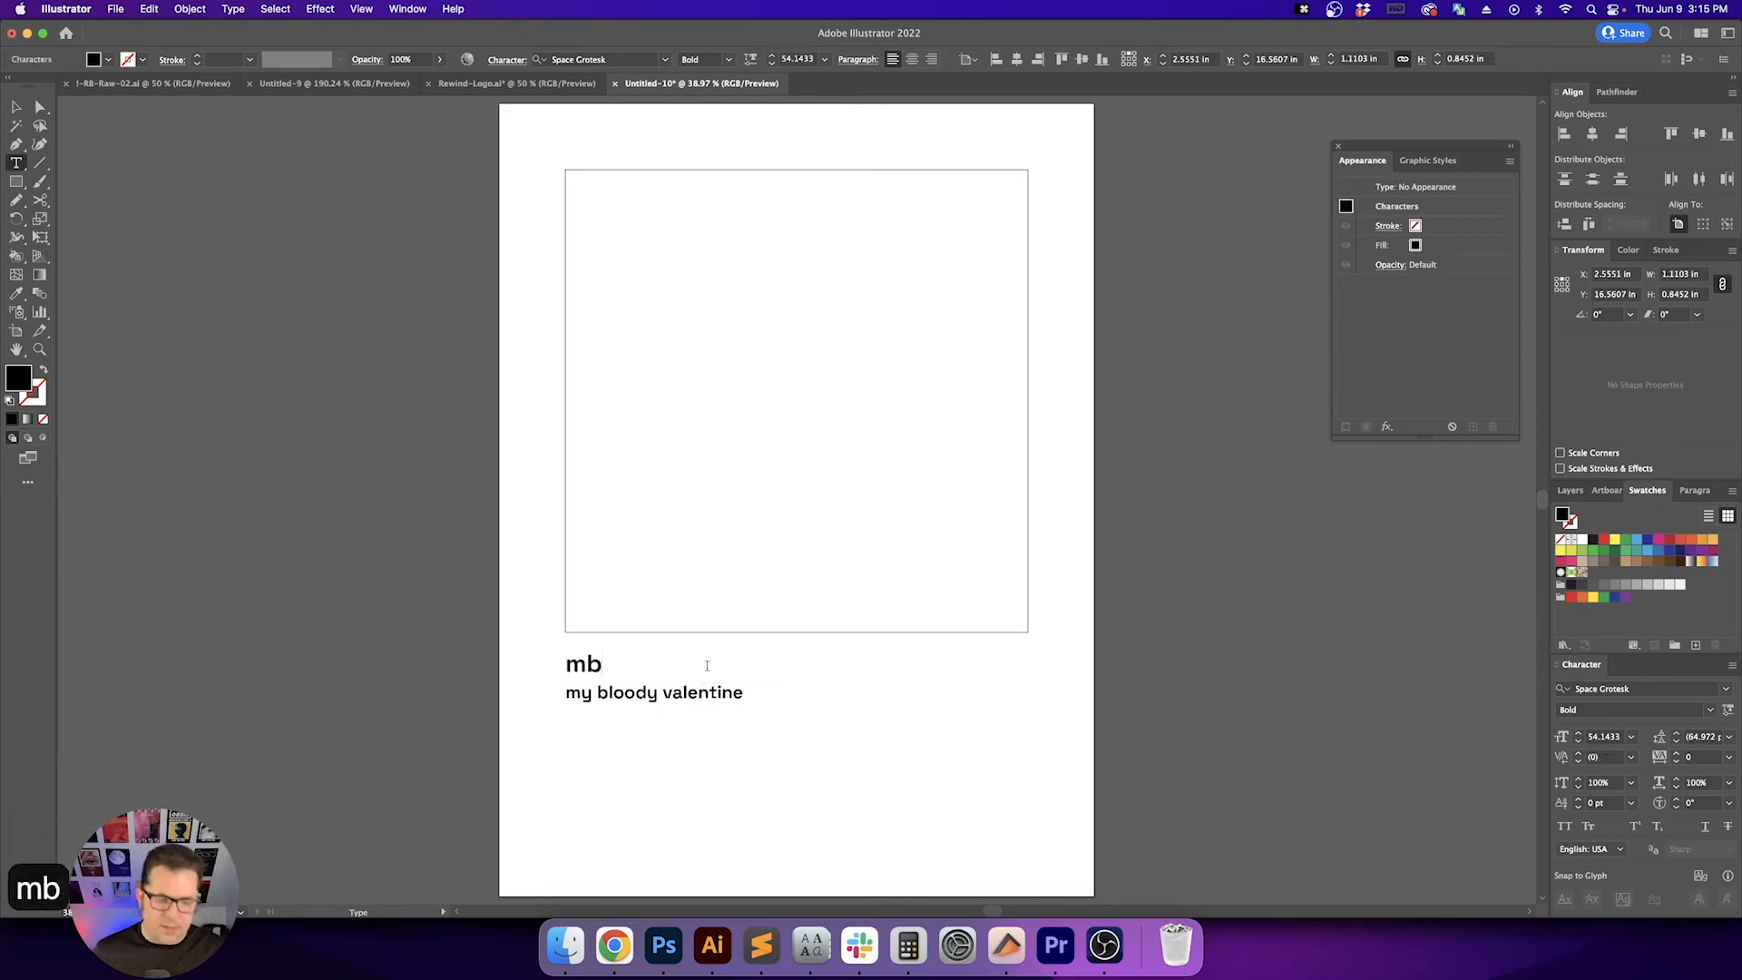
key(Escape)
click(790, 59)
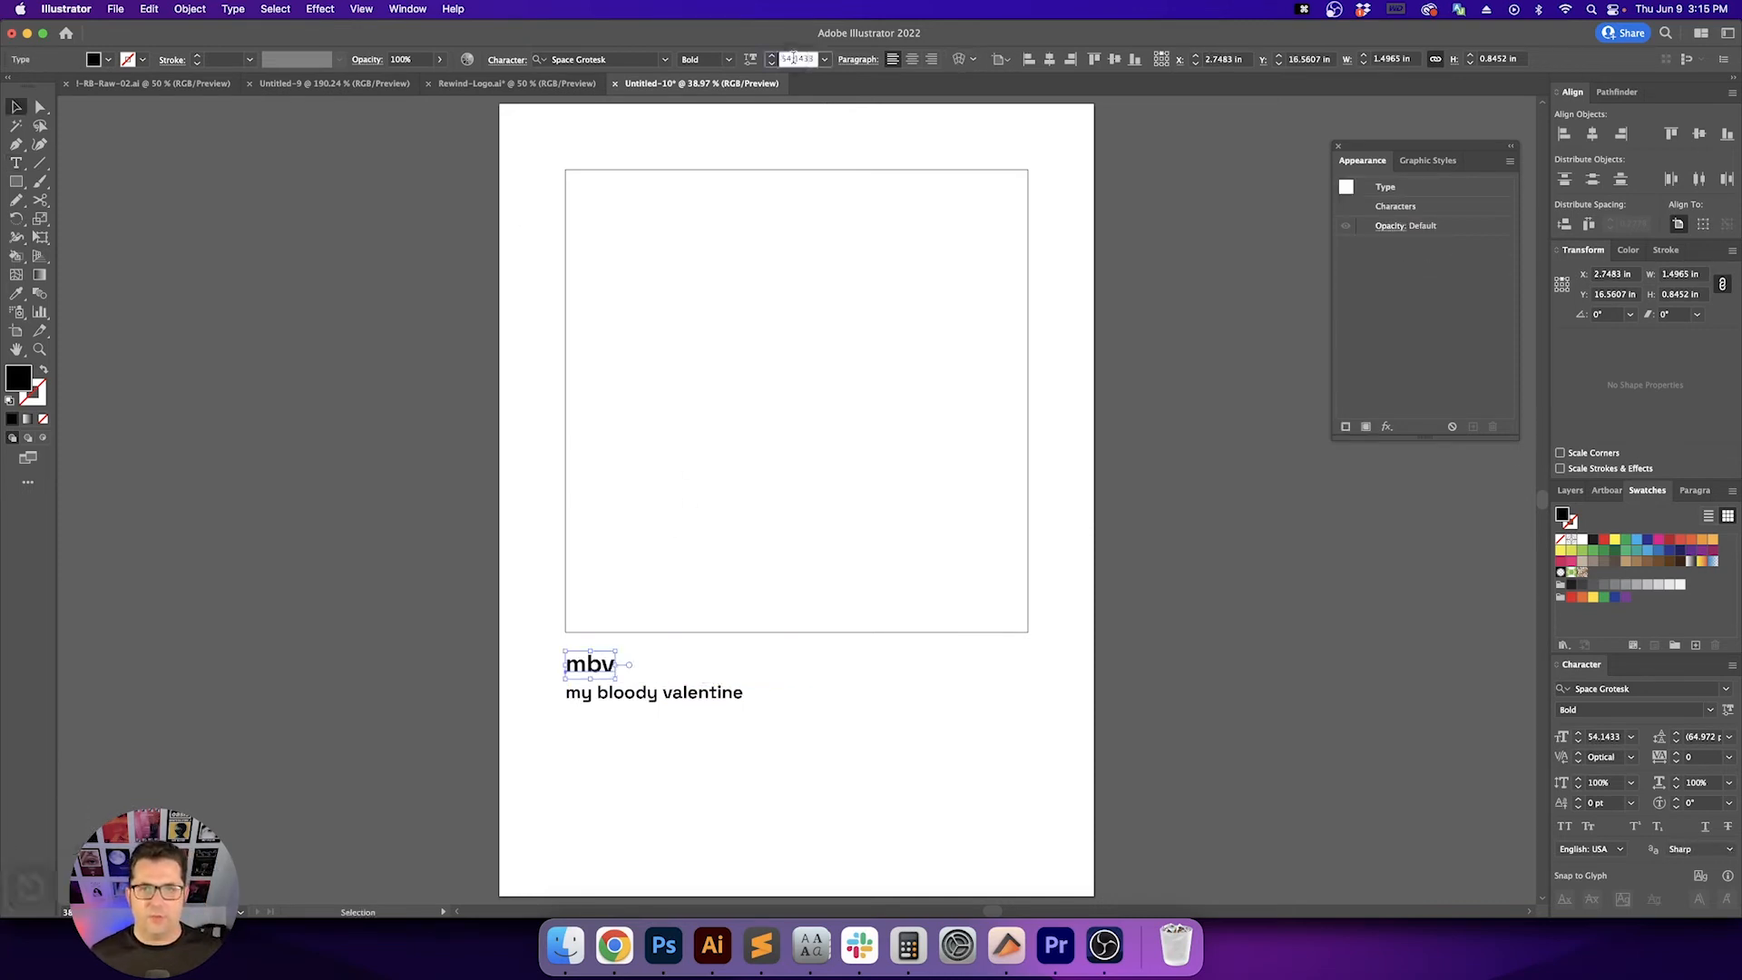
key(shift+Up)
key(shift+Up)
key(shift+Up)
key(Return)
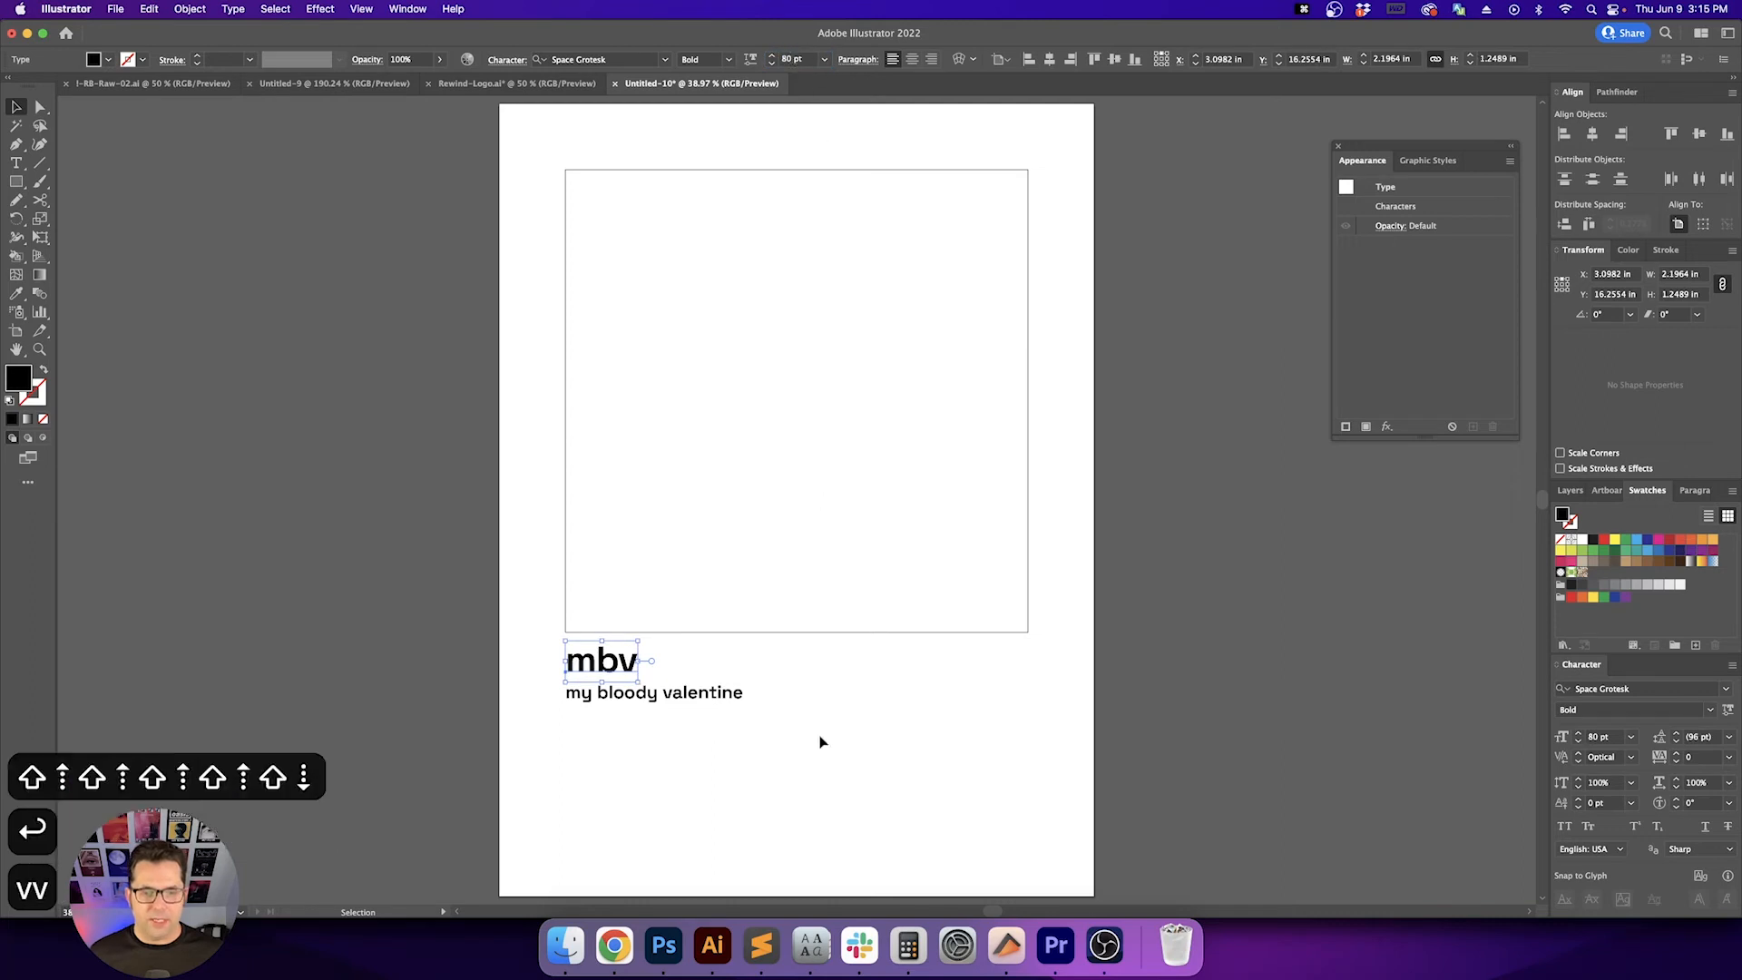
Move the my bloody valentine line down out of the way and distribute mbv vertically 1 in below the square
drag(863, 770, 513, 667)
click(591, 685)
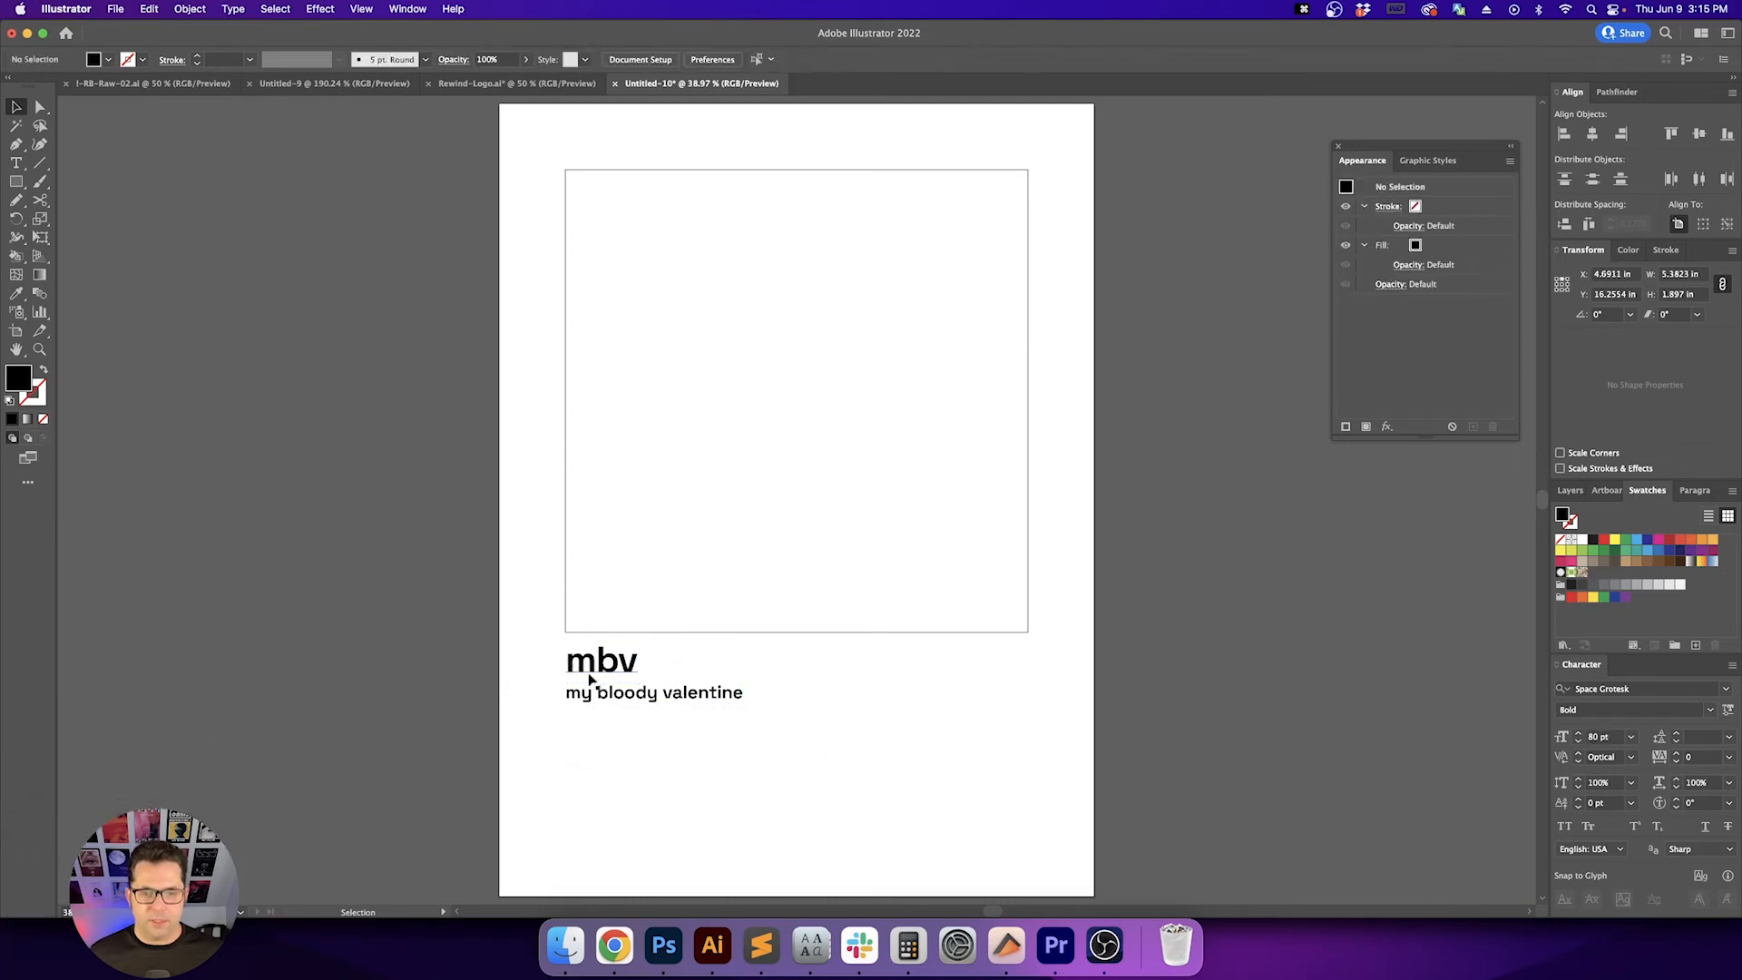
click(626, 663)
drag(697, 699, 696, 780)
click(691, 719)
click(570, 661)
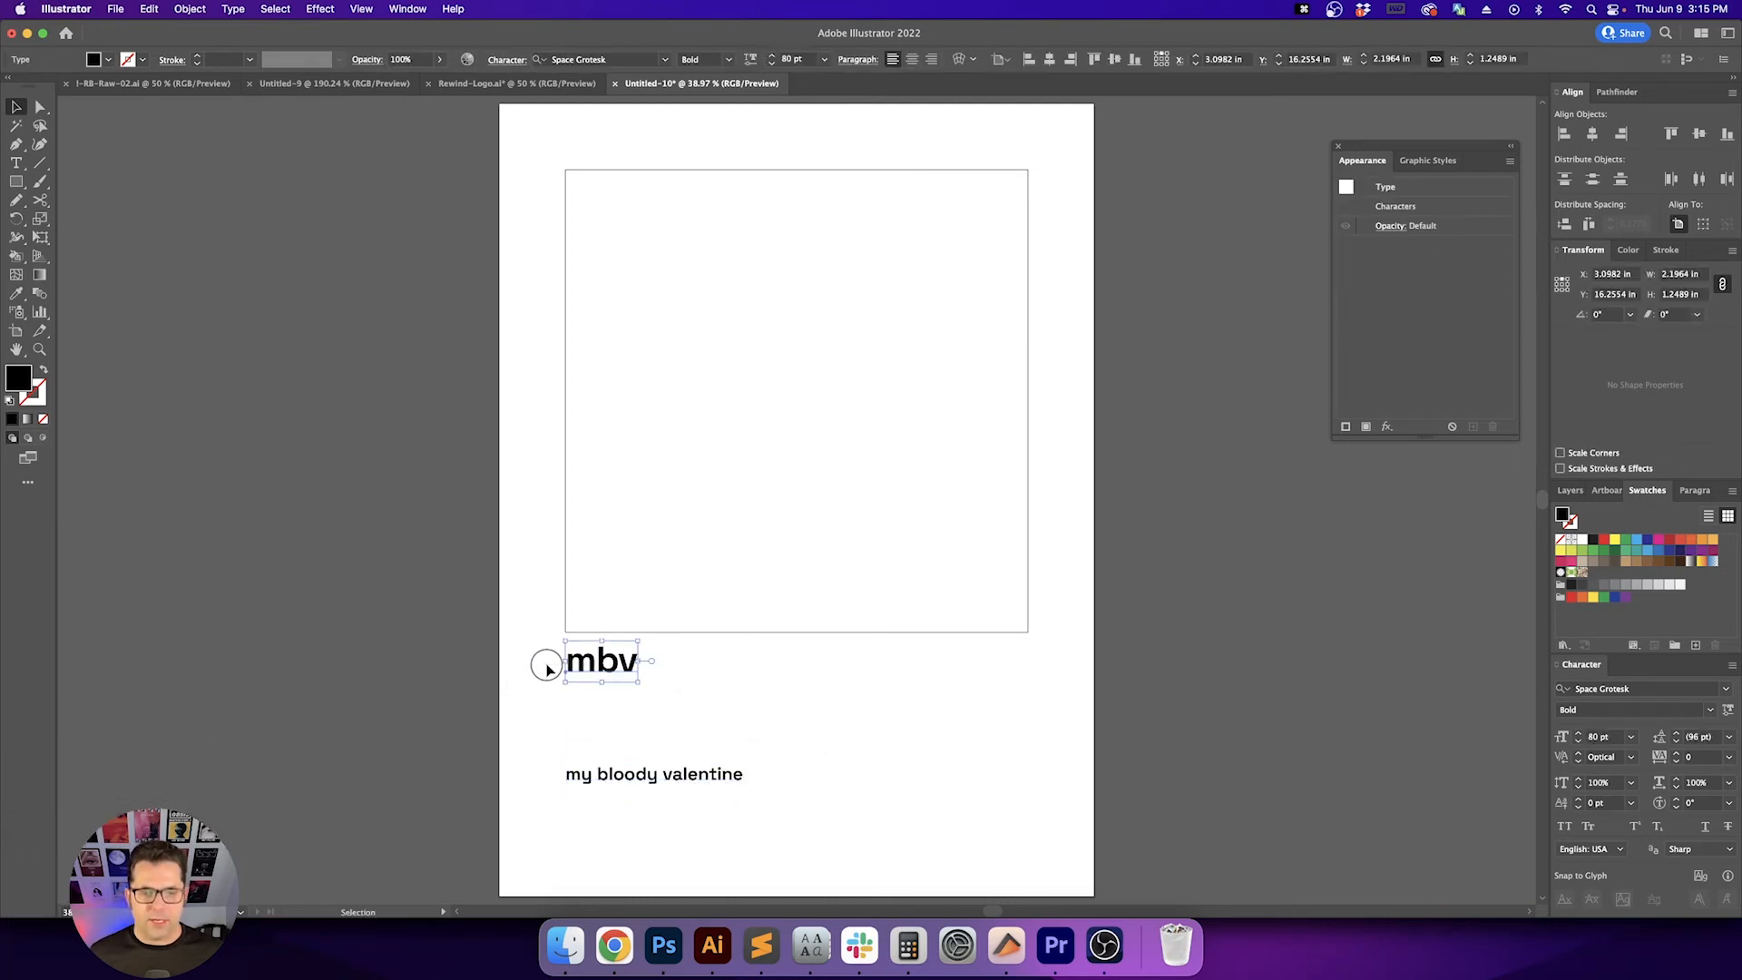
shift+click(762, 633)
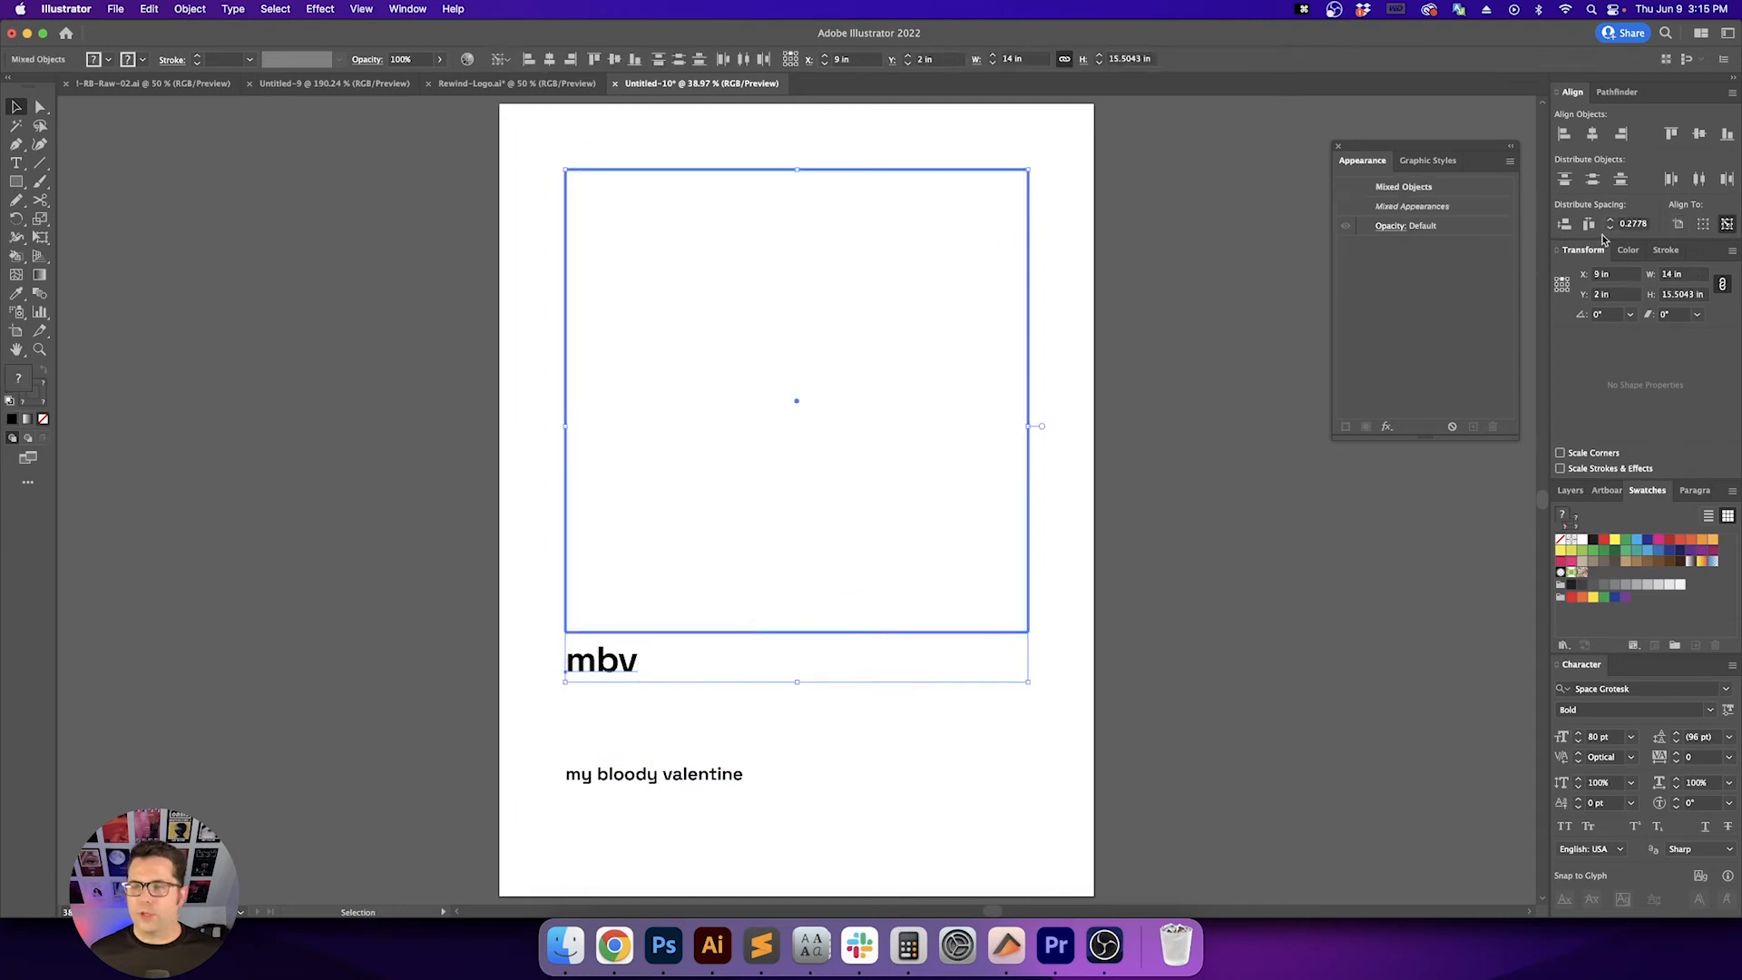
click(1631, 224)
text(1)
key(Return)
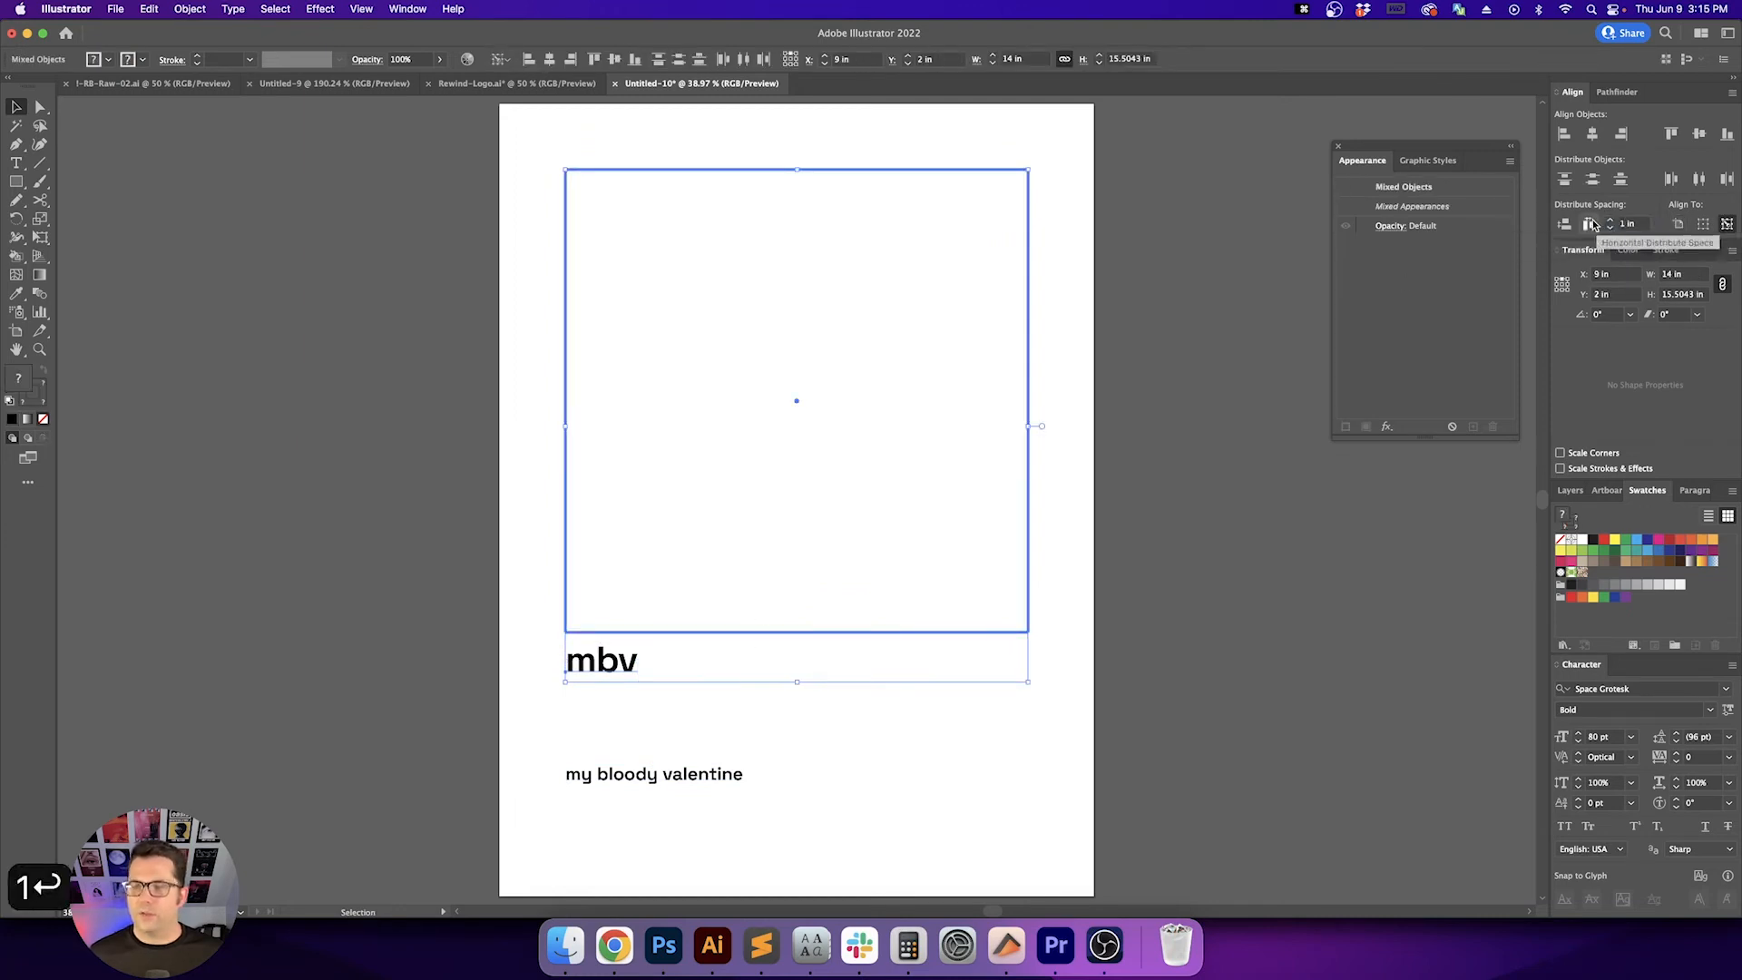
click(1564, 224)
click(972, 751)
Distribute the my bloody valentine line vertically 0.25 in below mbv, using mbv as the key object
key(v)
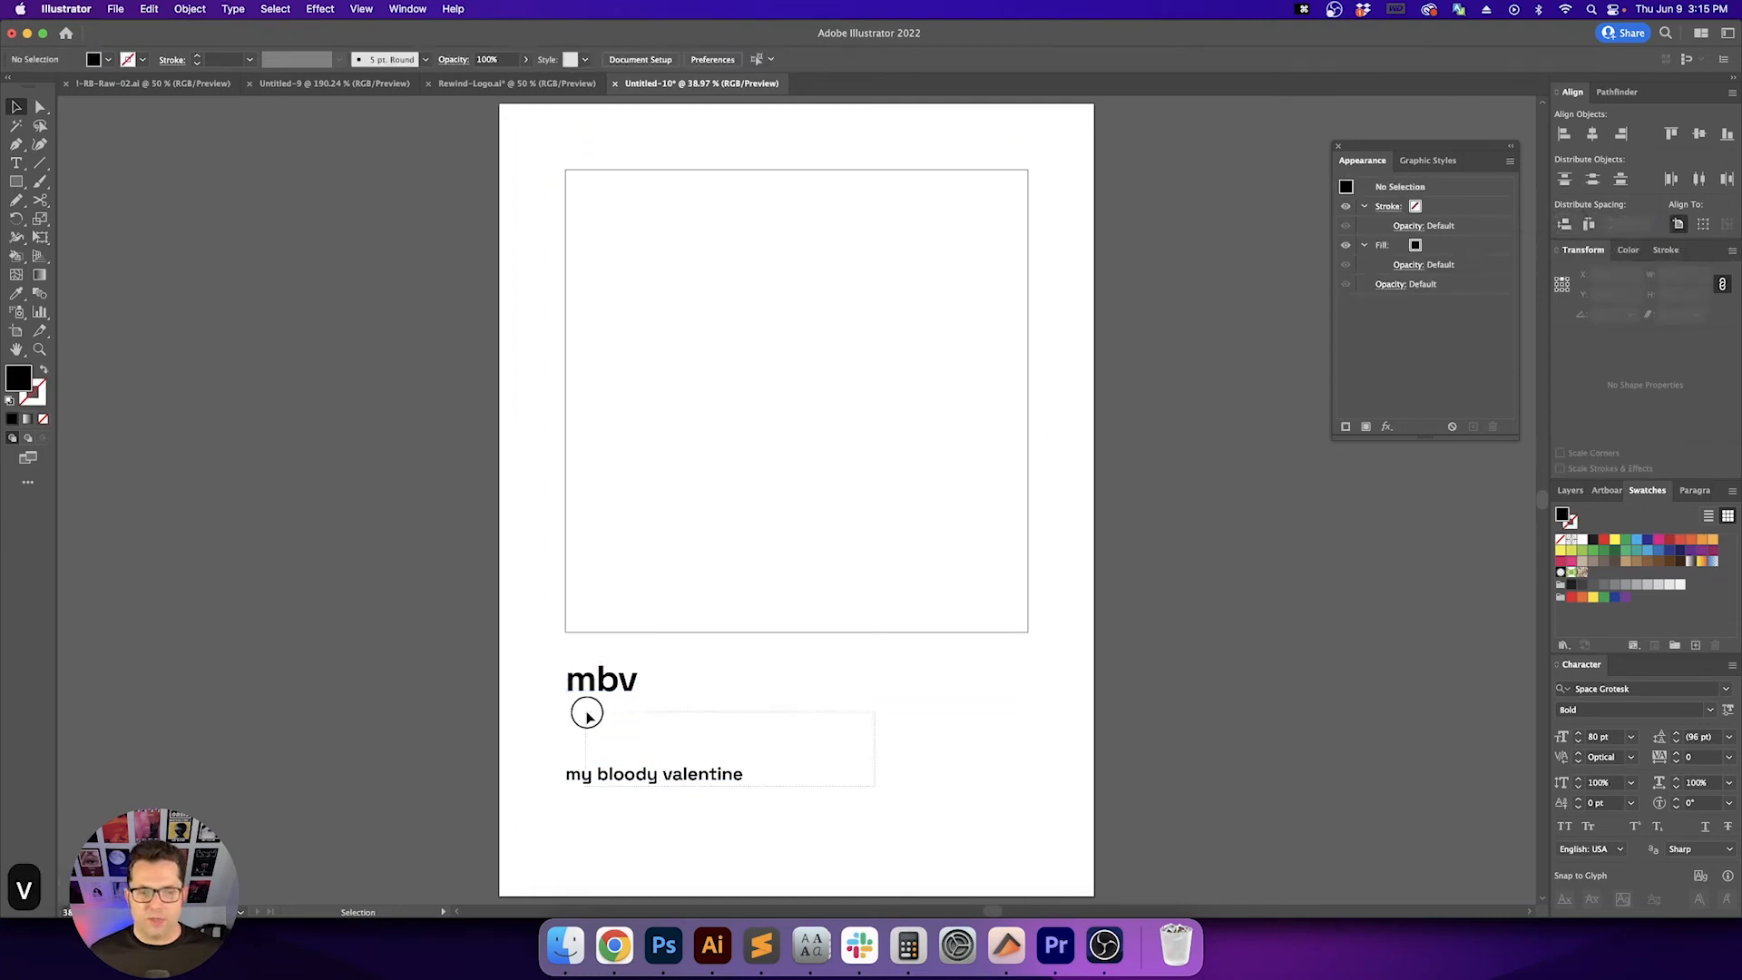
drag(587, 715, 561, 697)
click(582, 682)
click(1638, 225)
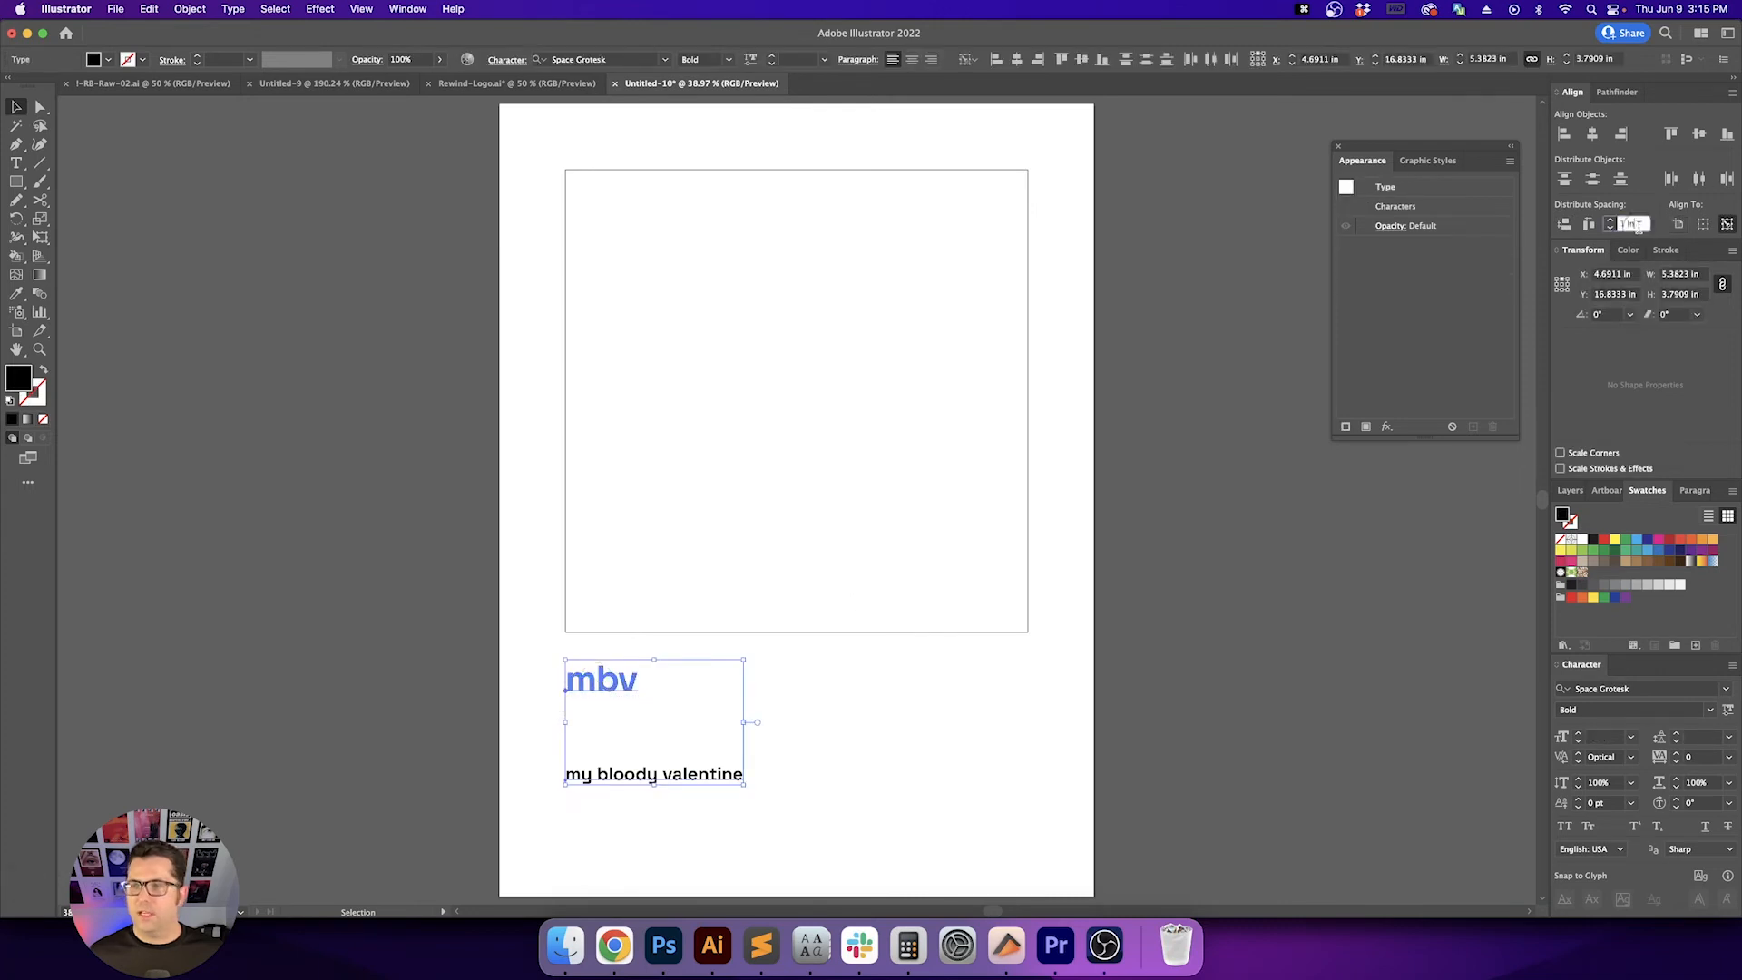
text(0.5)
key(Return)
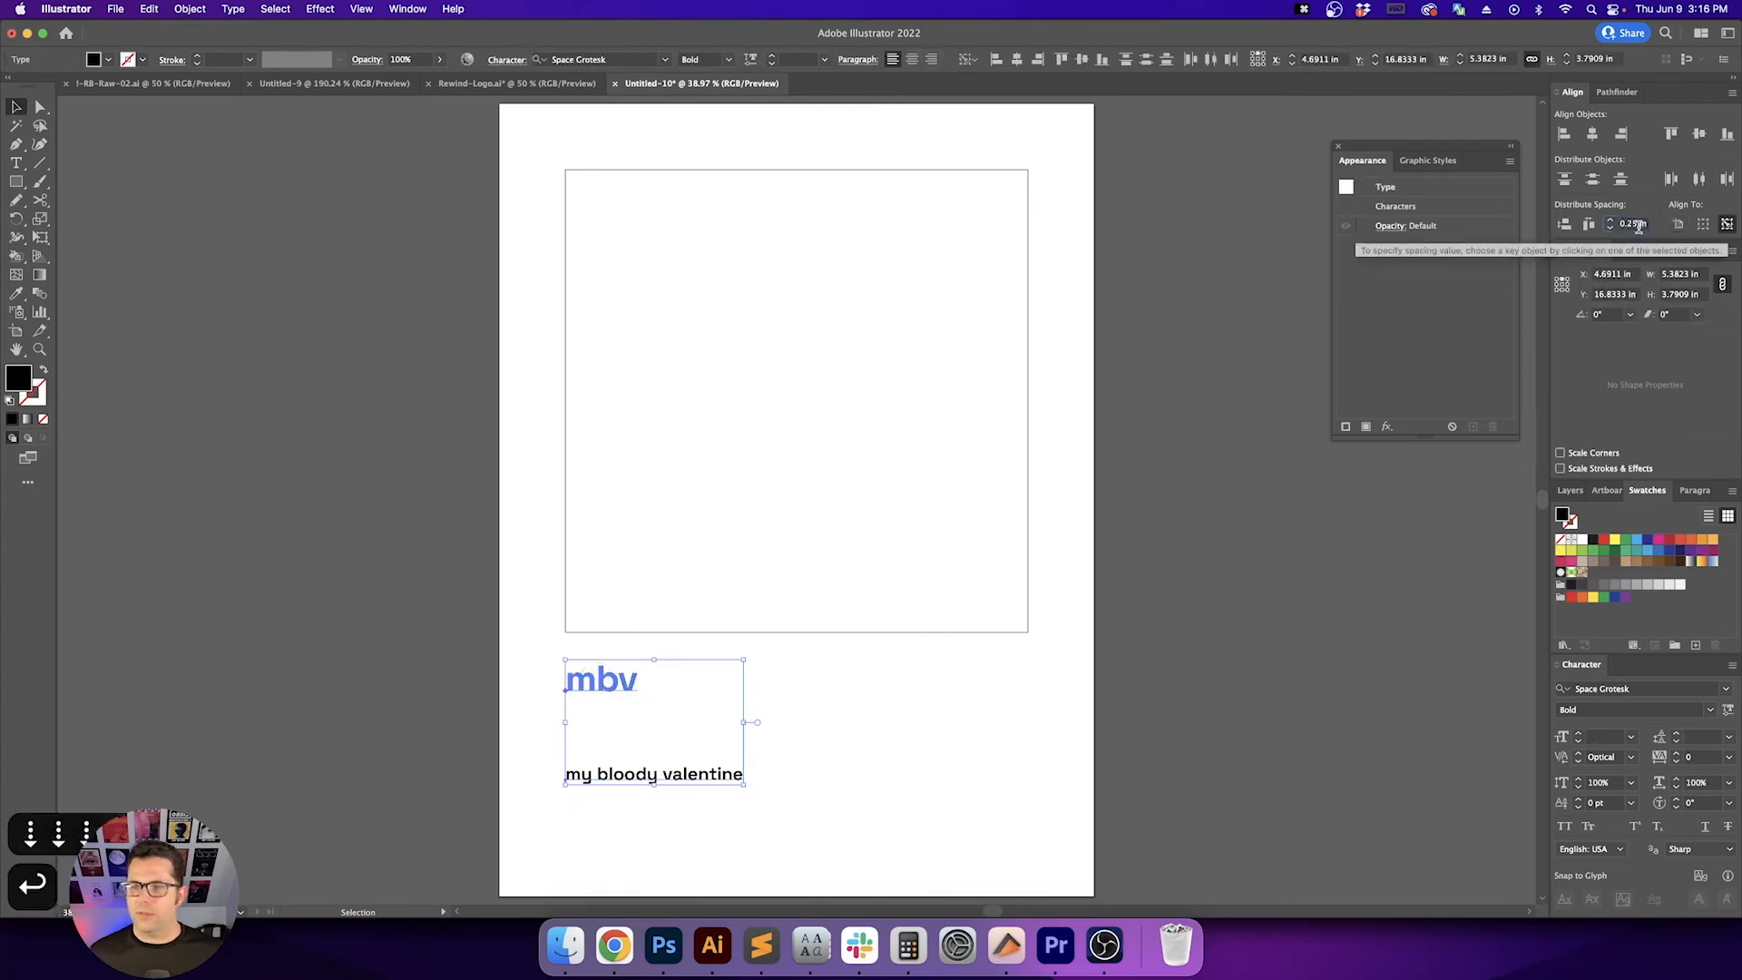
key(Return)
drag(893, 744, 863, 727)
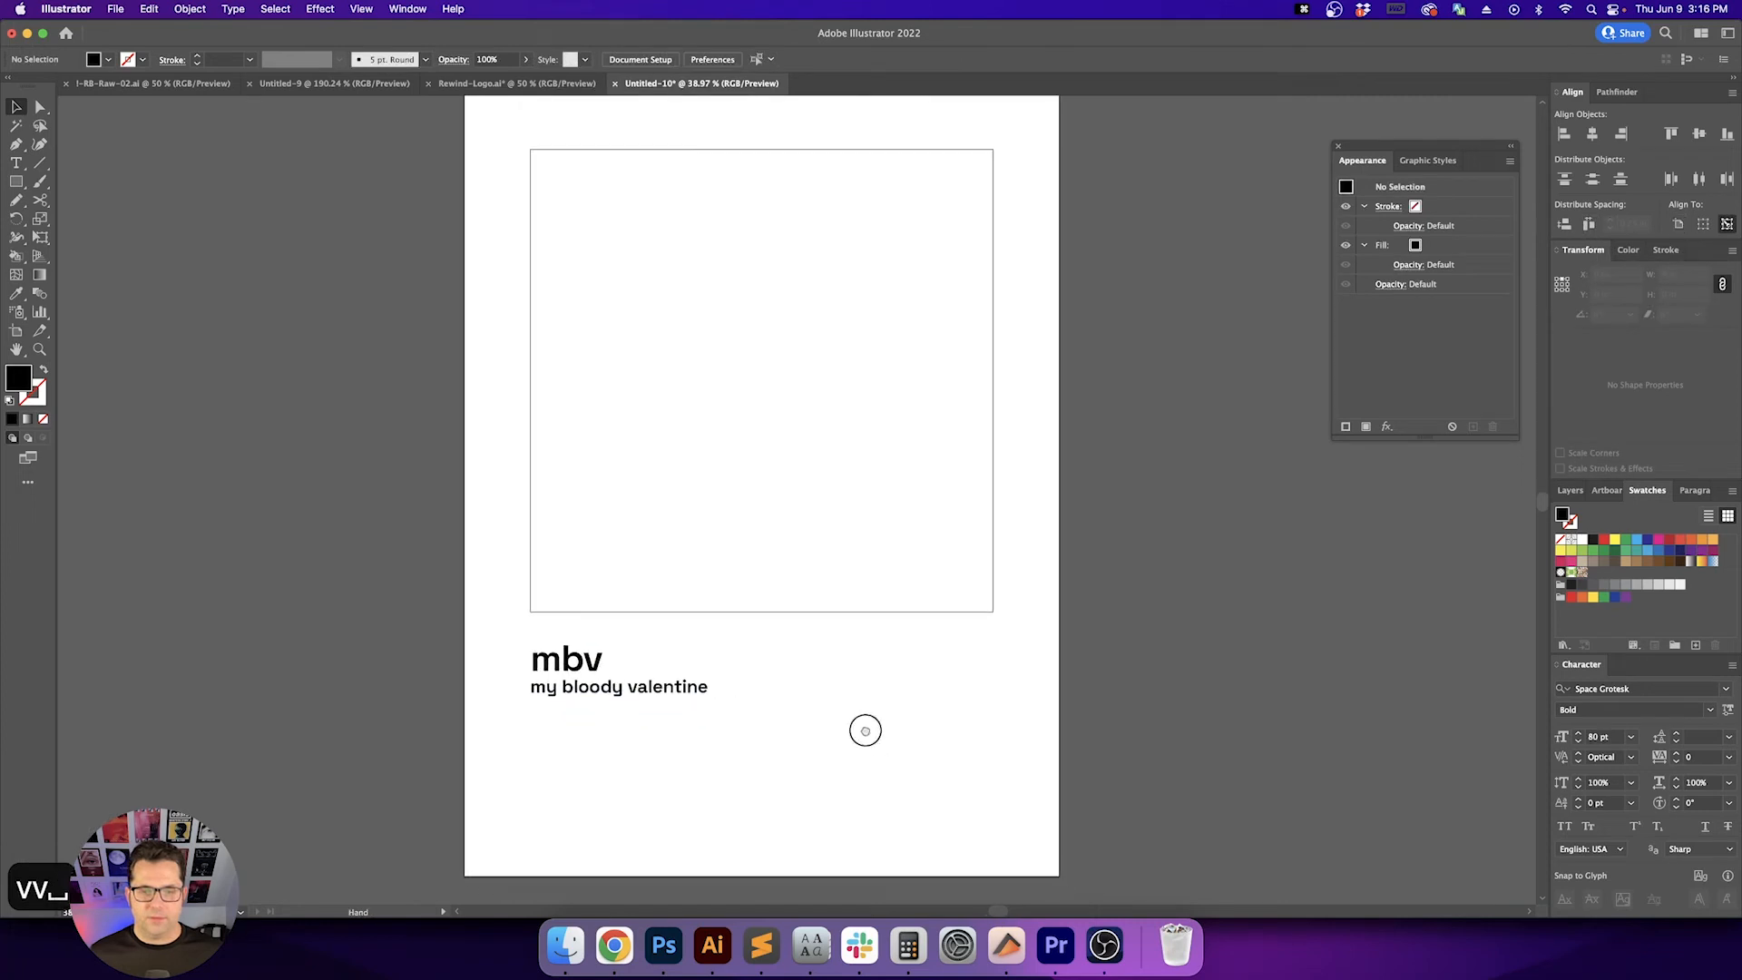
Duplicate mbv across to the right, right-align the copy's paragraph and change its text to "2013"
drag(547, 660, 828, 663)
click(936, 61)
click(905, 655)
key(t)
click(845, 661)
double_click(846, 662)
text(203)
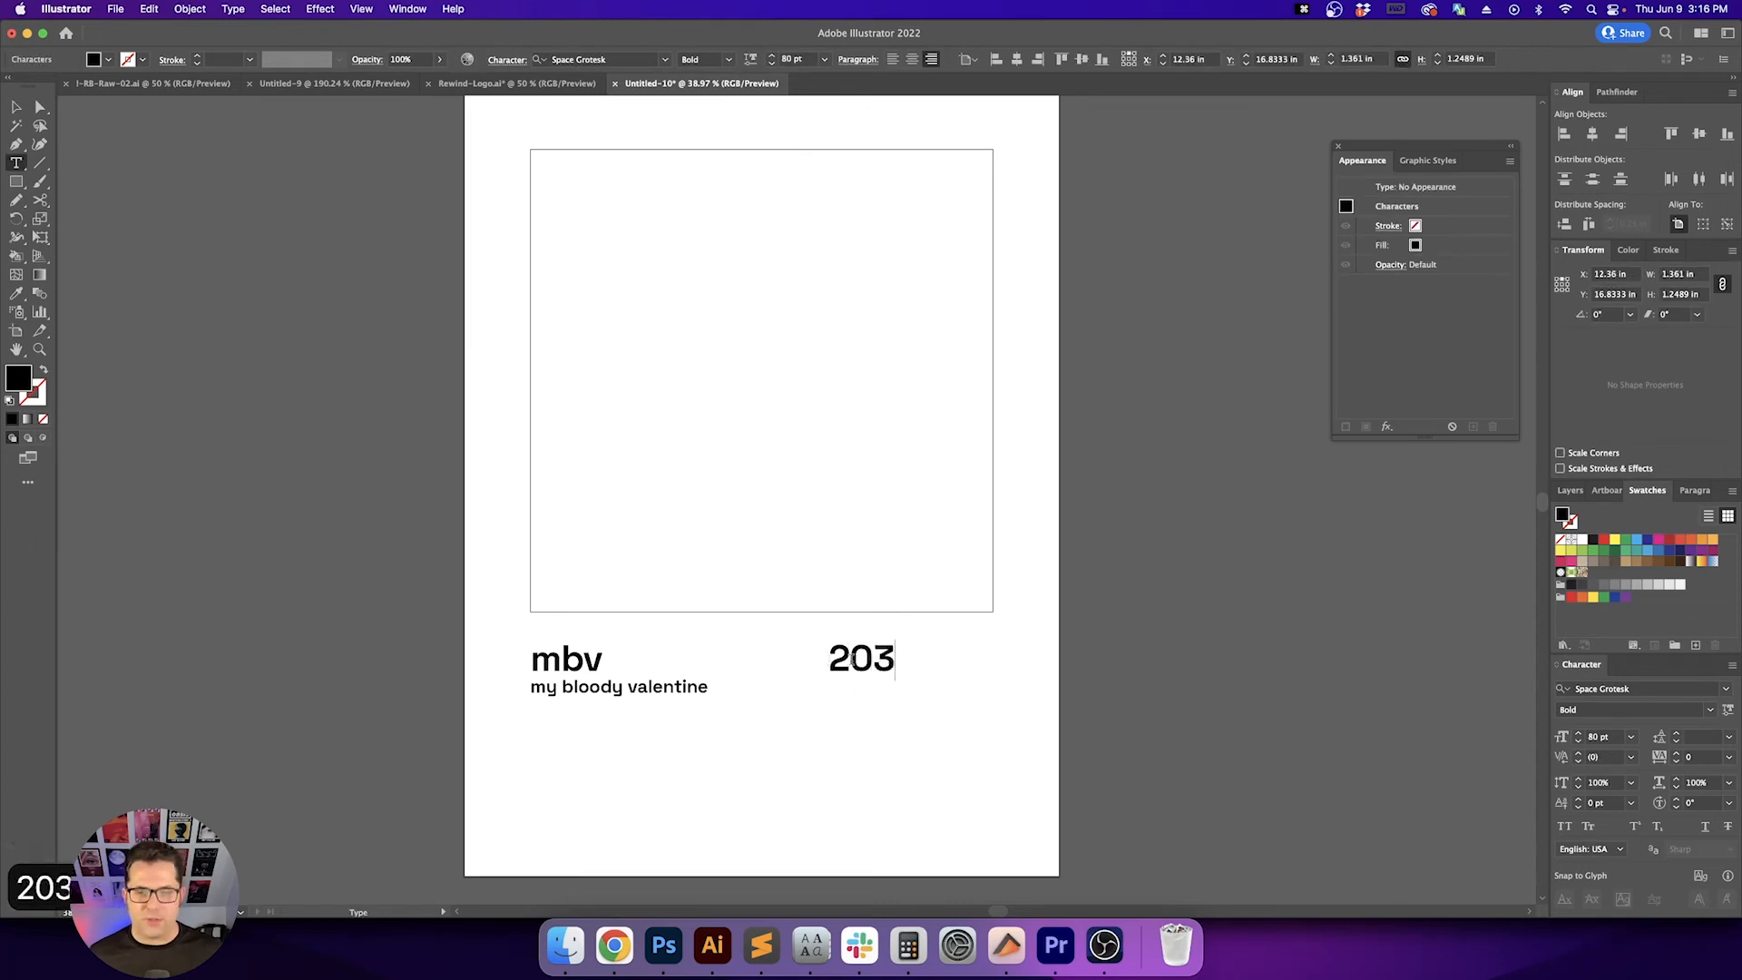
key(BackSpace)
text(13)
key(Escape)
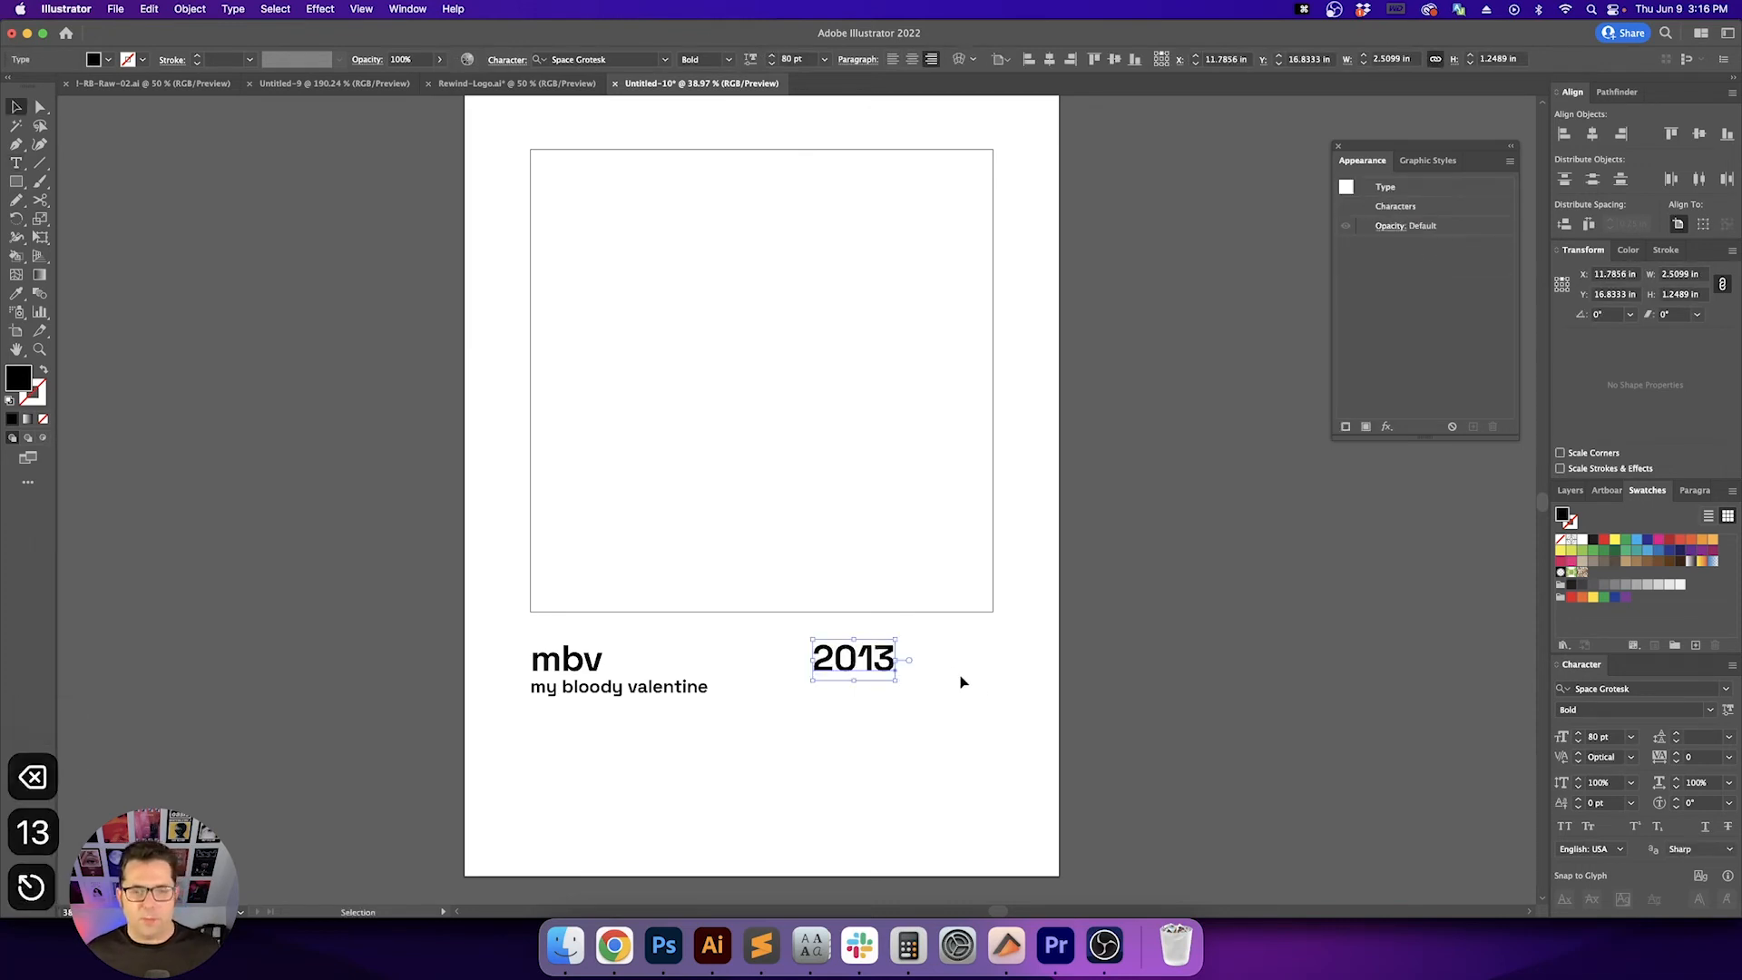
Move 2013 over to the square's right side and align its right edge to the square as the key object
drag(872, 669, 972, 667)
key(v)
click(1113, 667)
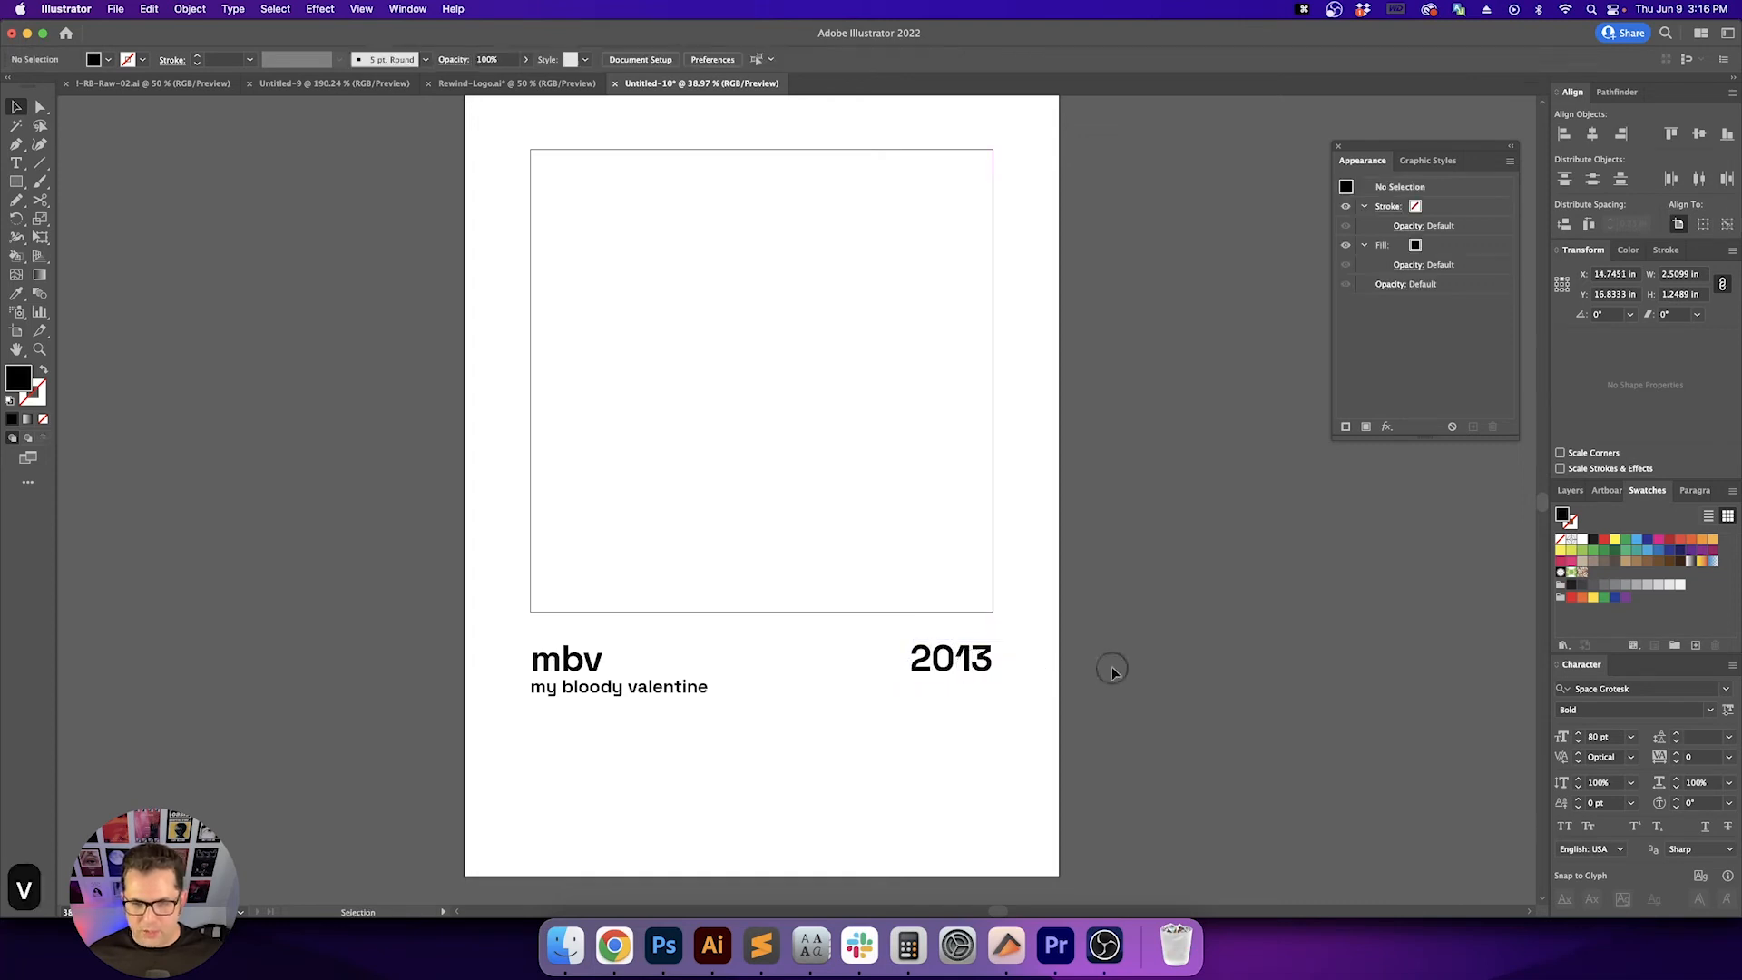
key(v)
drag(1112, 723, 823, 493)
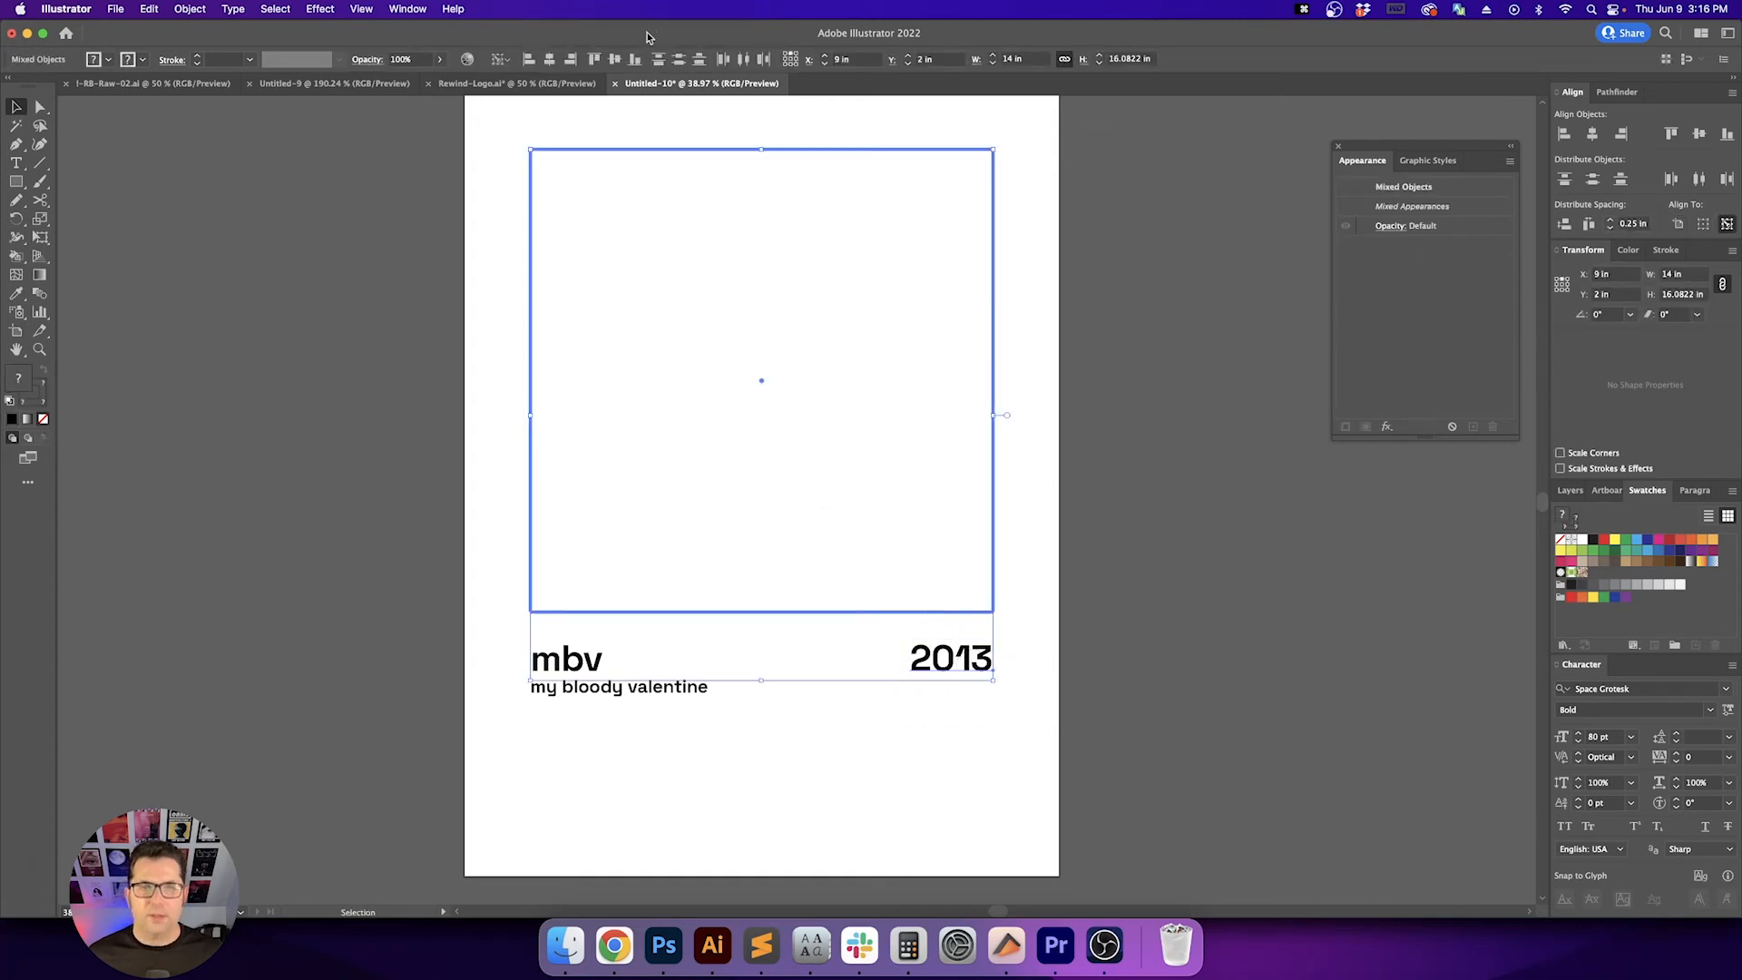
click(750, 719)
Align mbv and my bloody valentine to the square's left edge, with the square as the key object, and deselect everything
drag(749, 717, 507, 546)
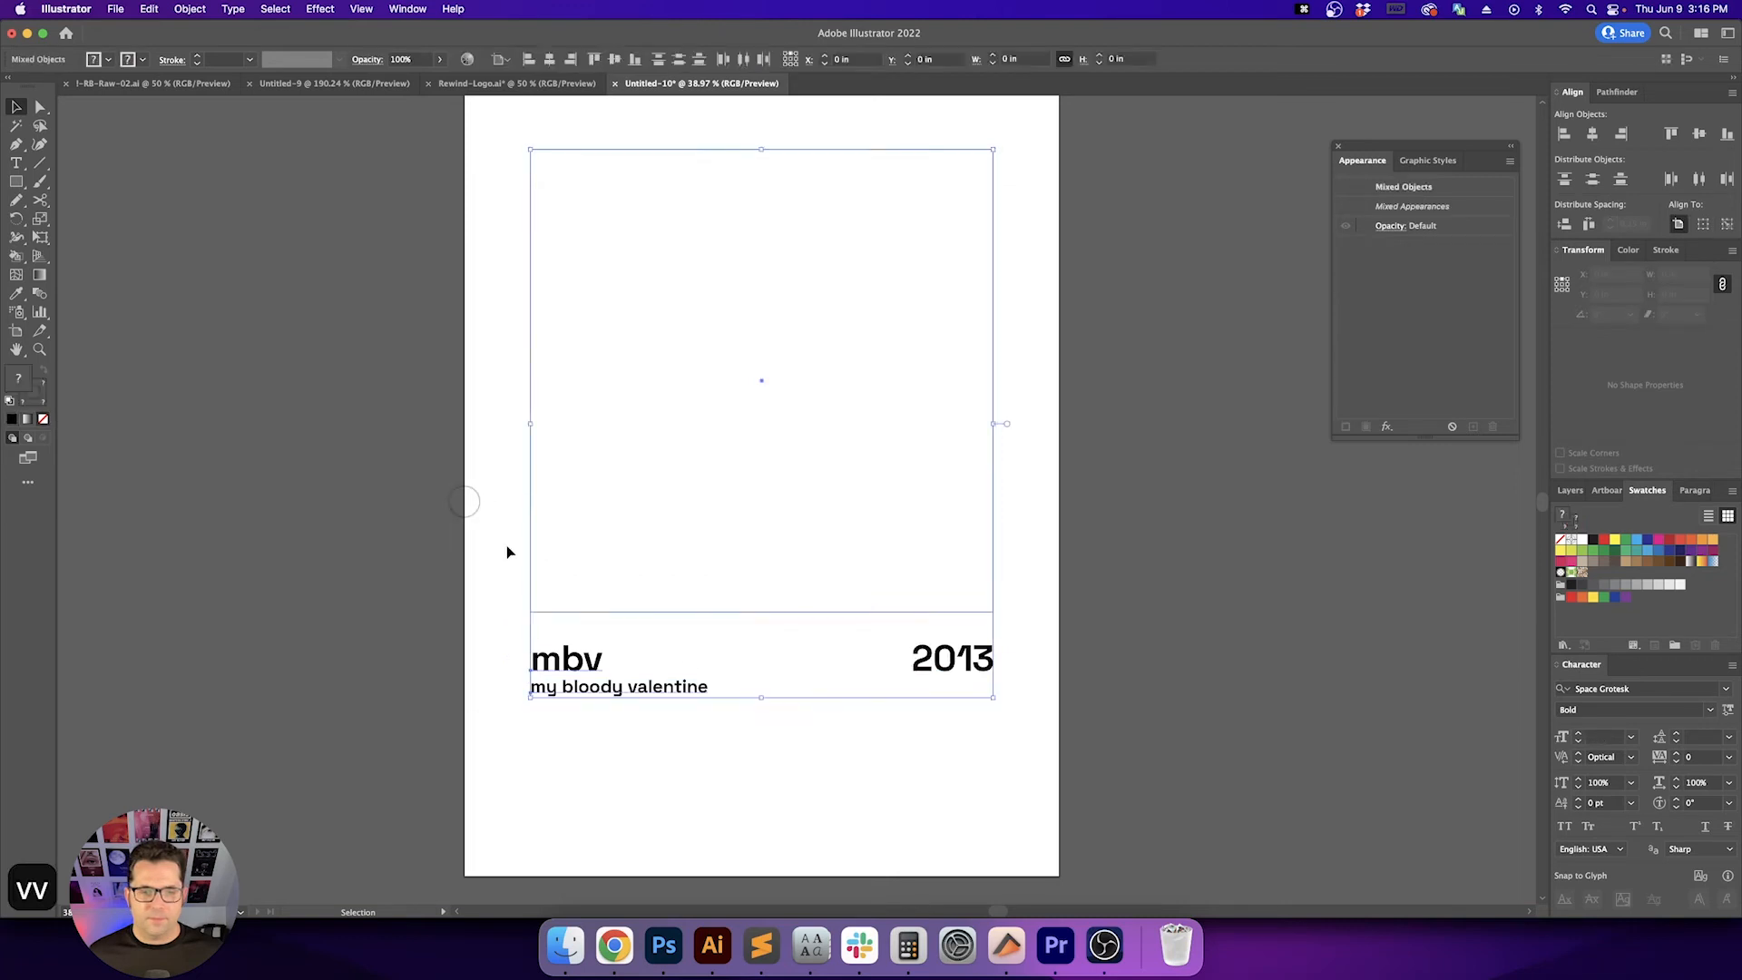
click(594, 612)
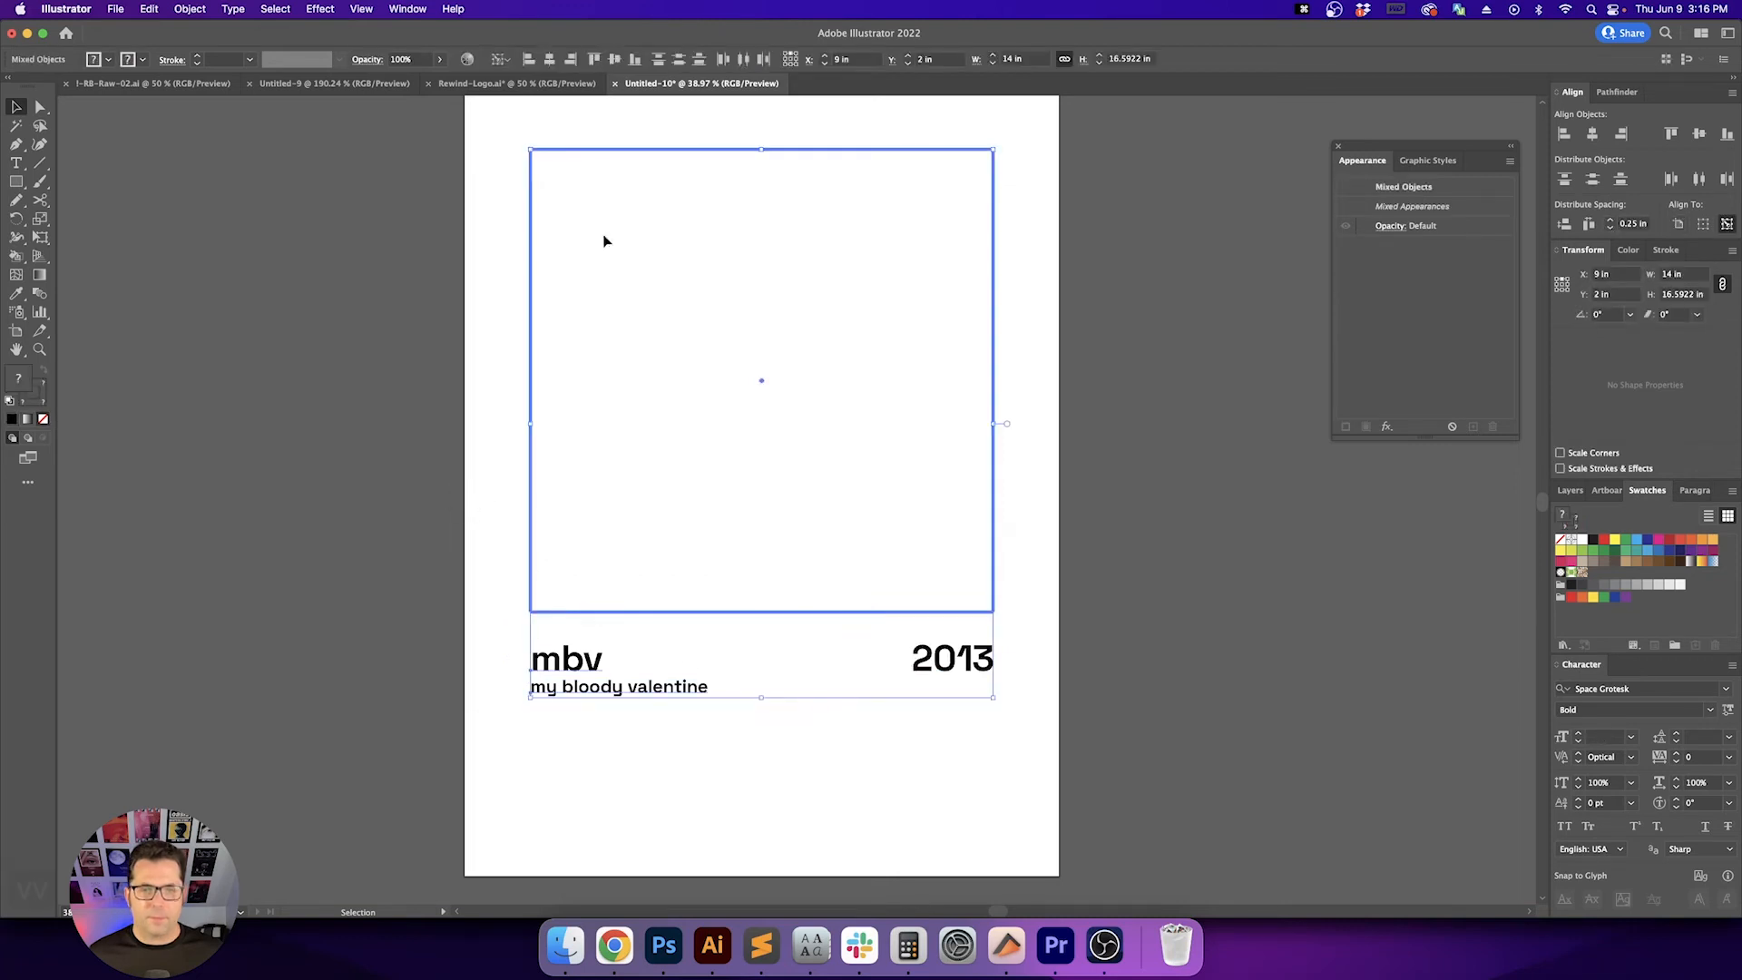
click(529, 59)
click(761, 733)
key(space)
drag(799, 765, 828, 774)
key(v)
key(v)
key(space)
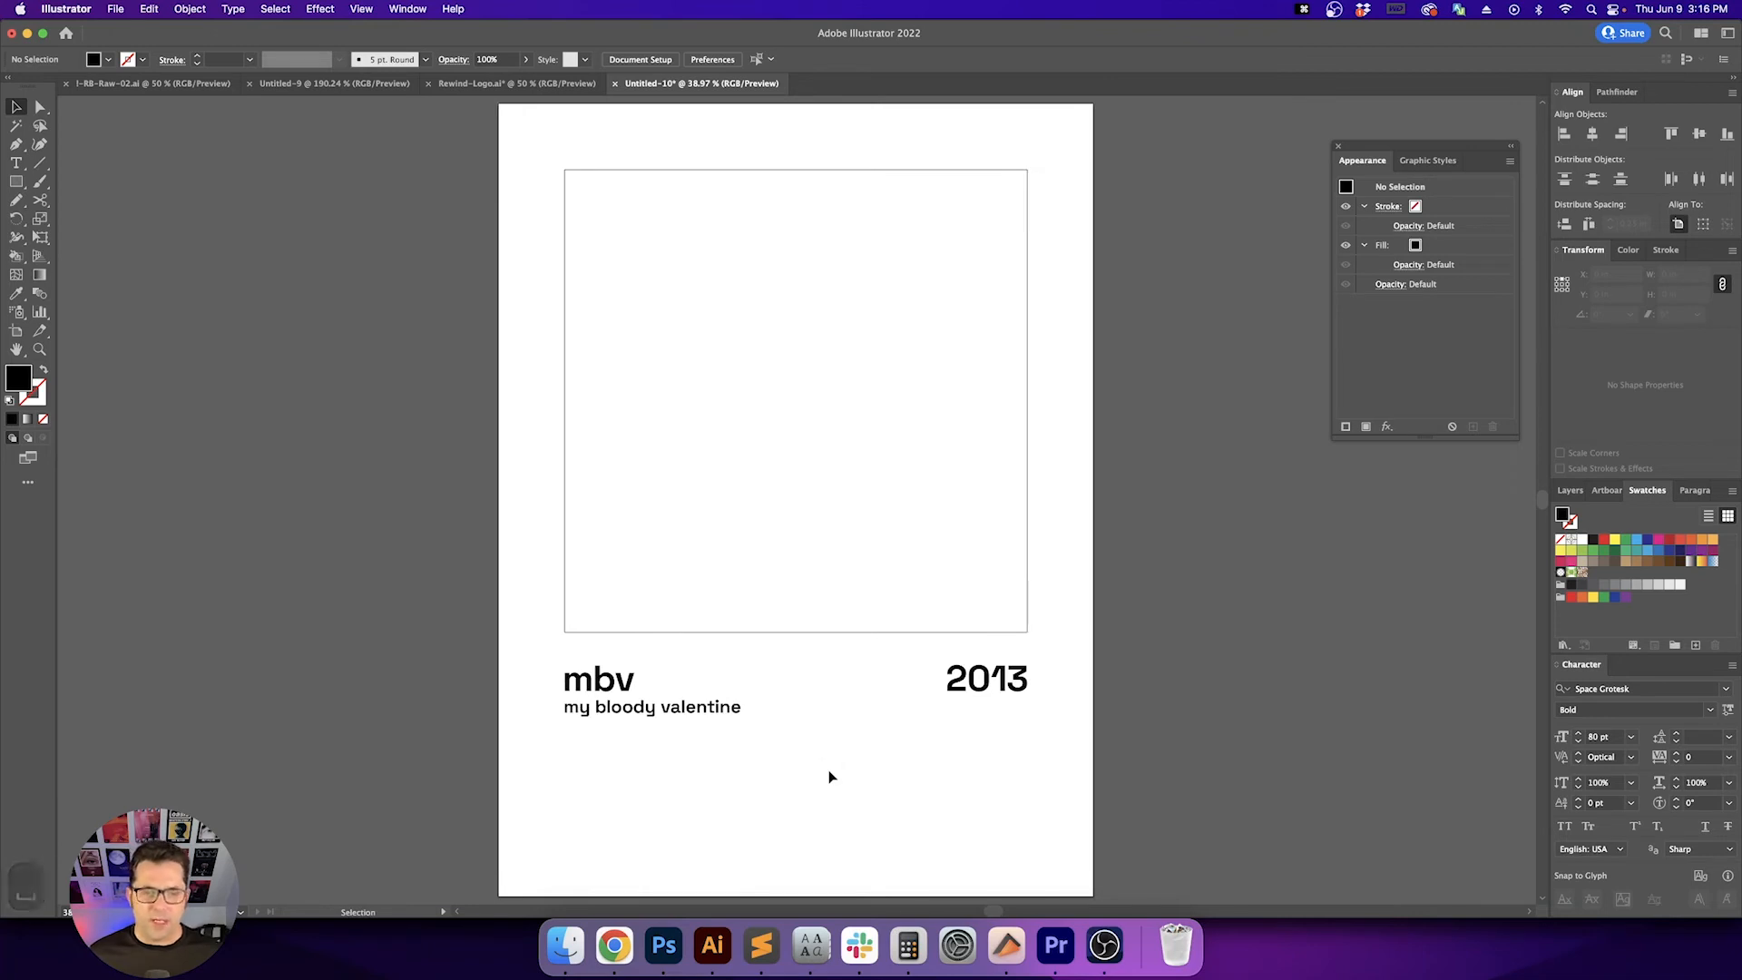
Examine the Align to Glyph Bounds options for point text and area text with everything selected and the square as the key object
drag(828, 775, 544, 501)
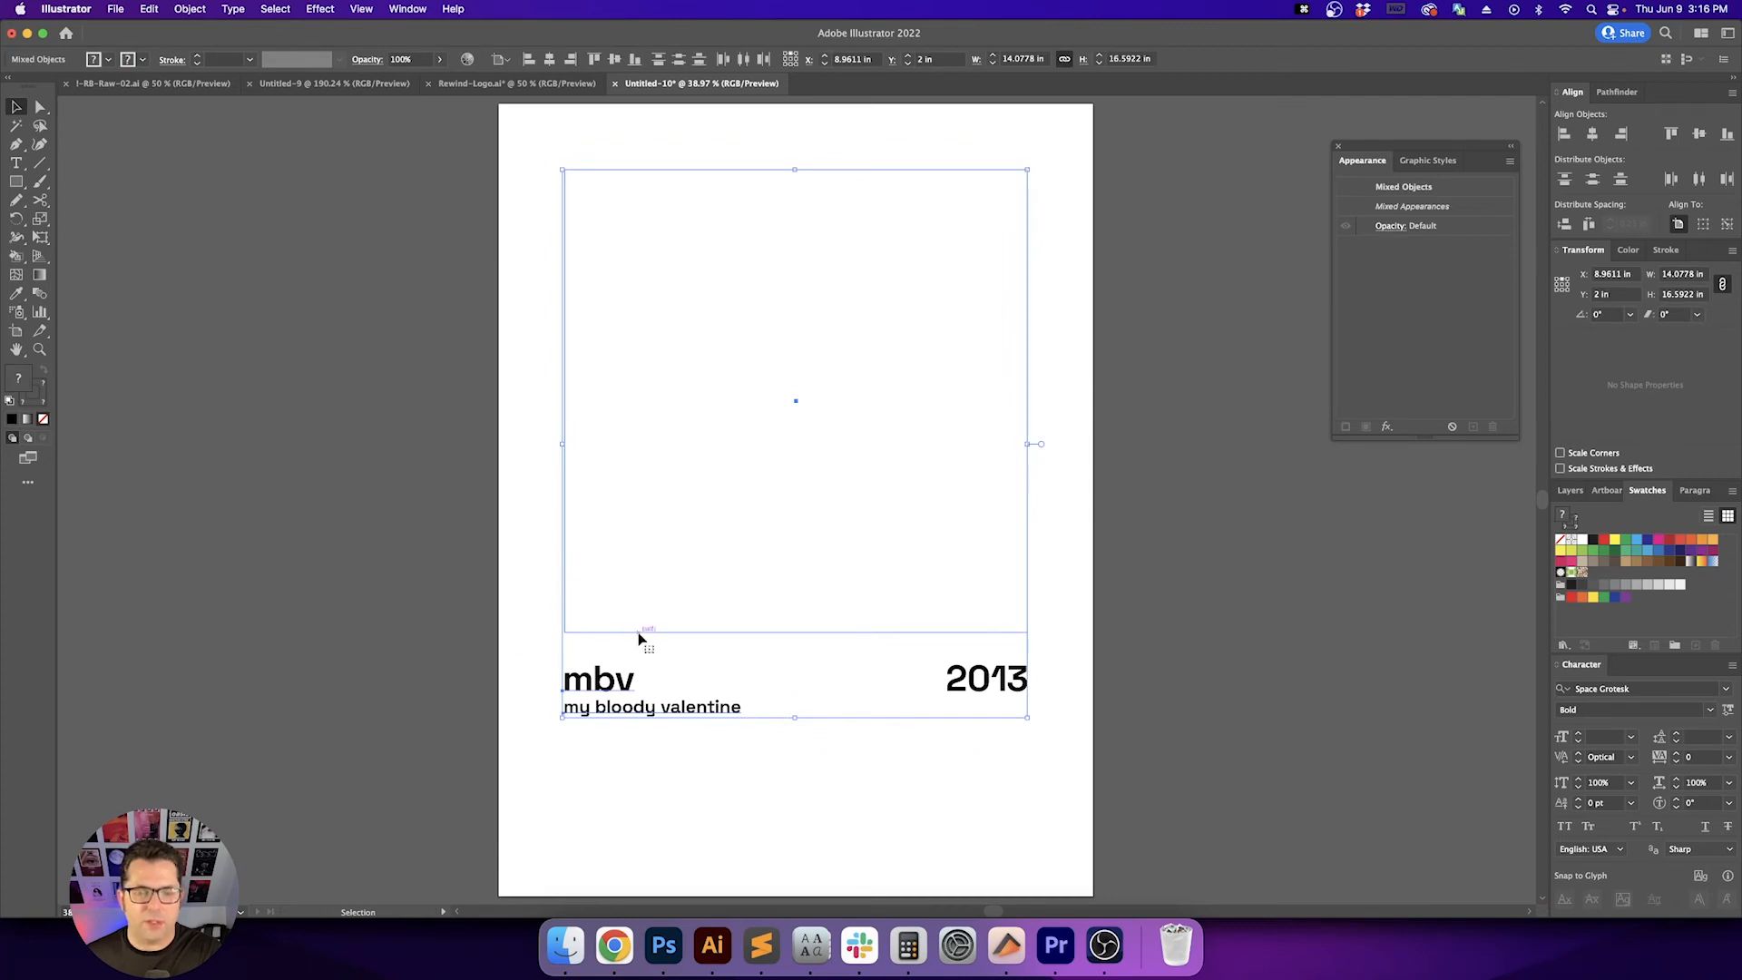
drag(505, 514, 817, 824)
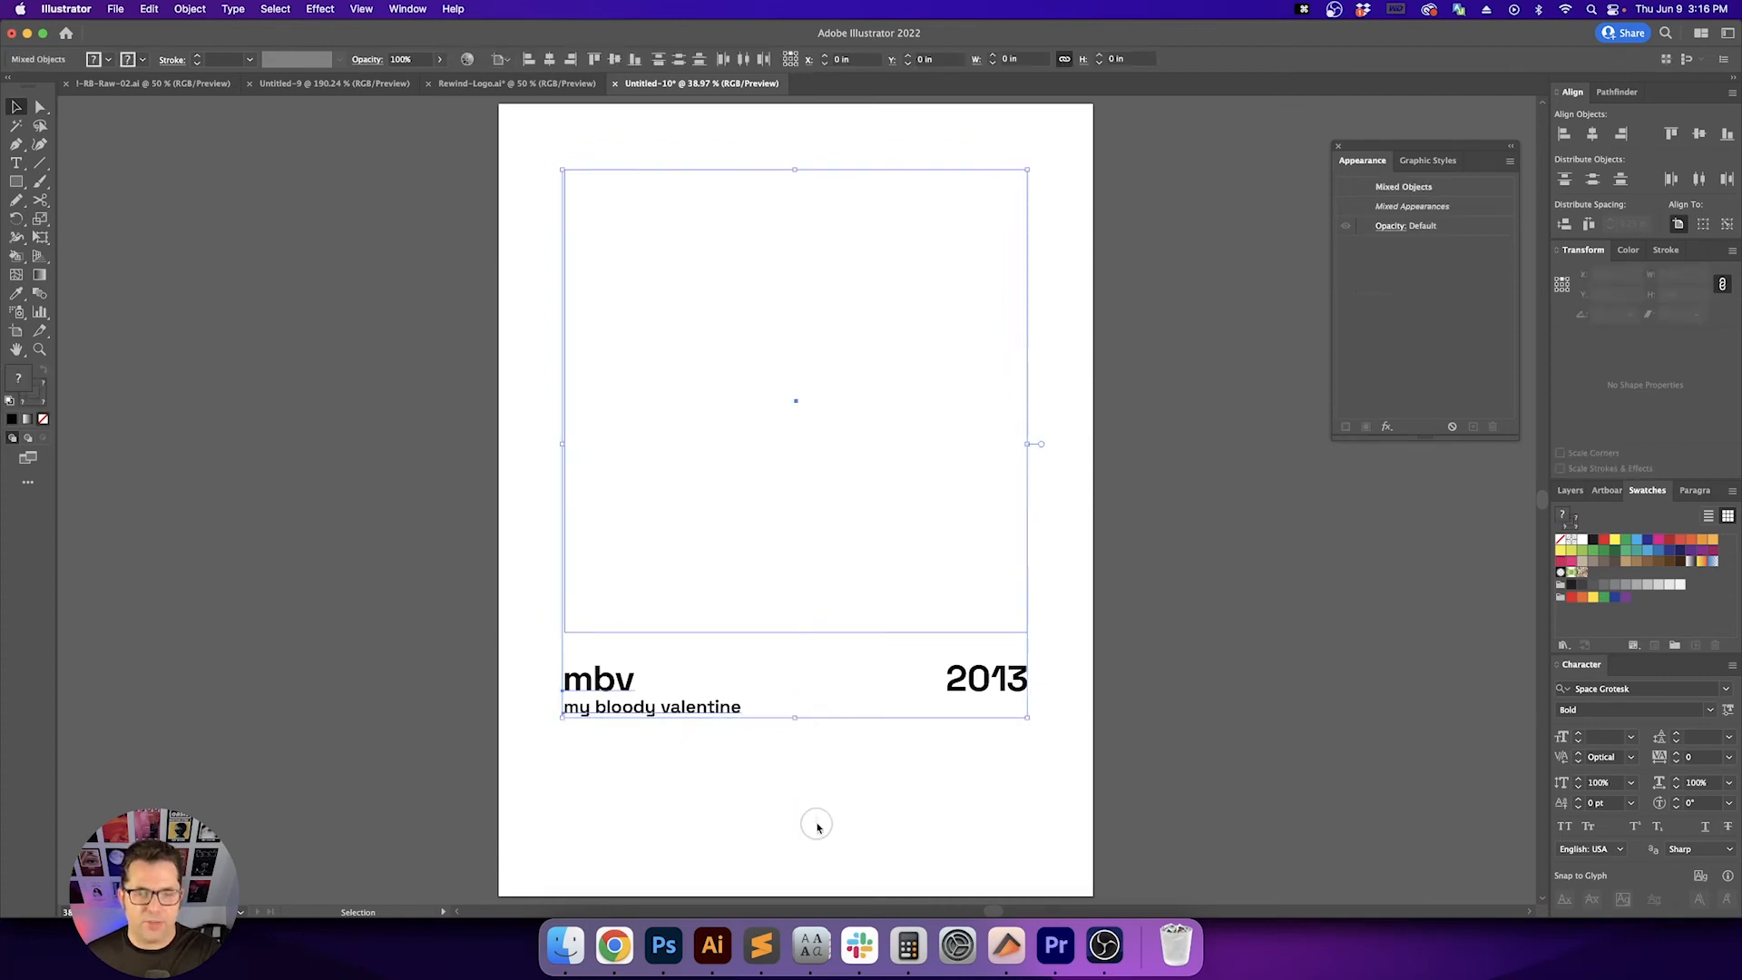
click(709, 634)
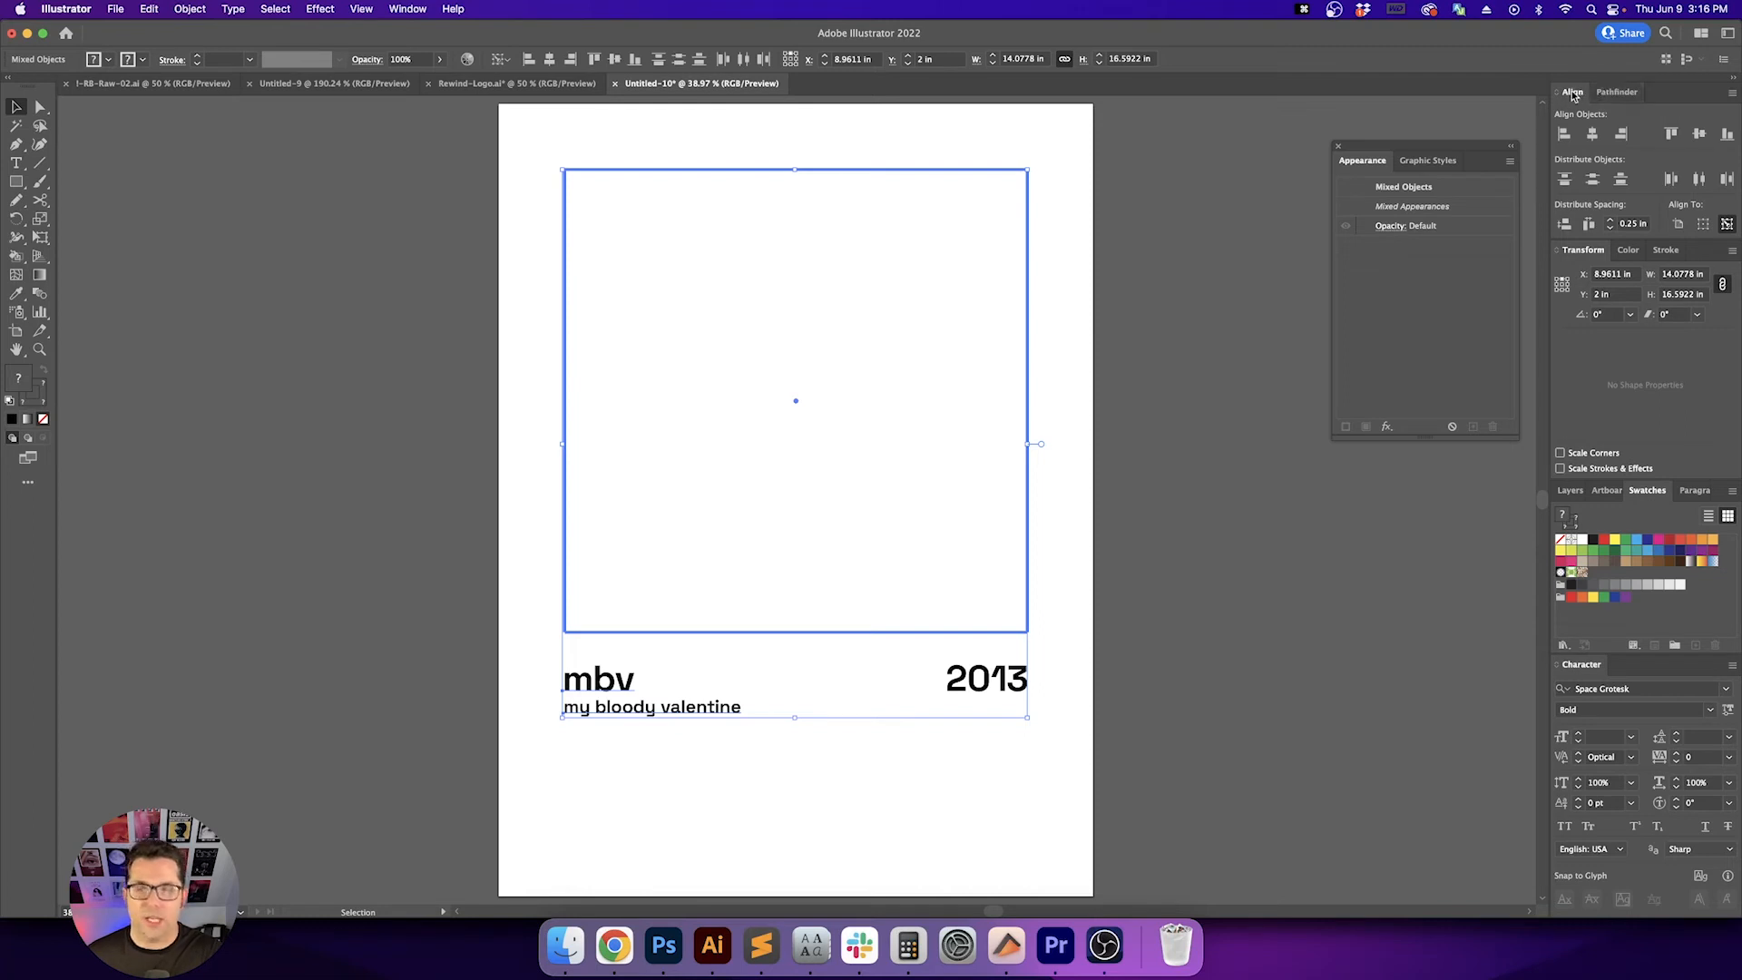
click(1731, 96)
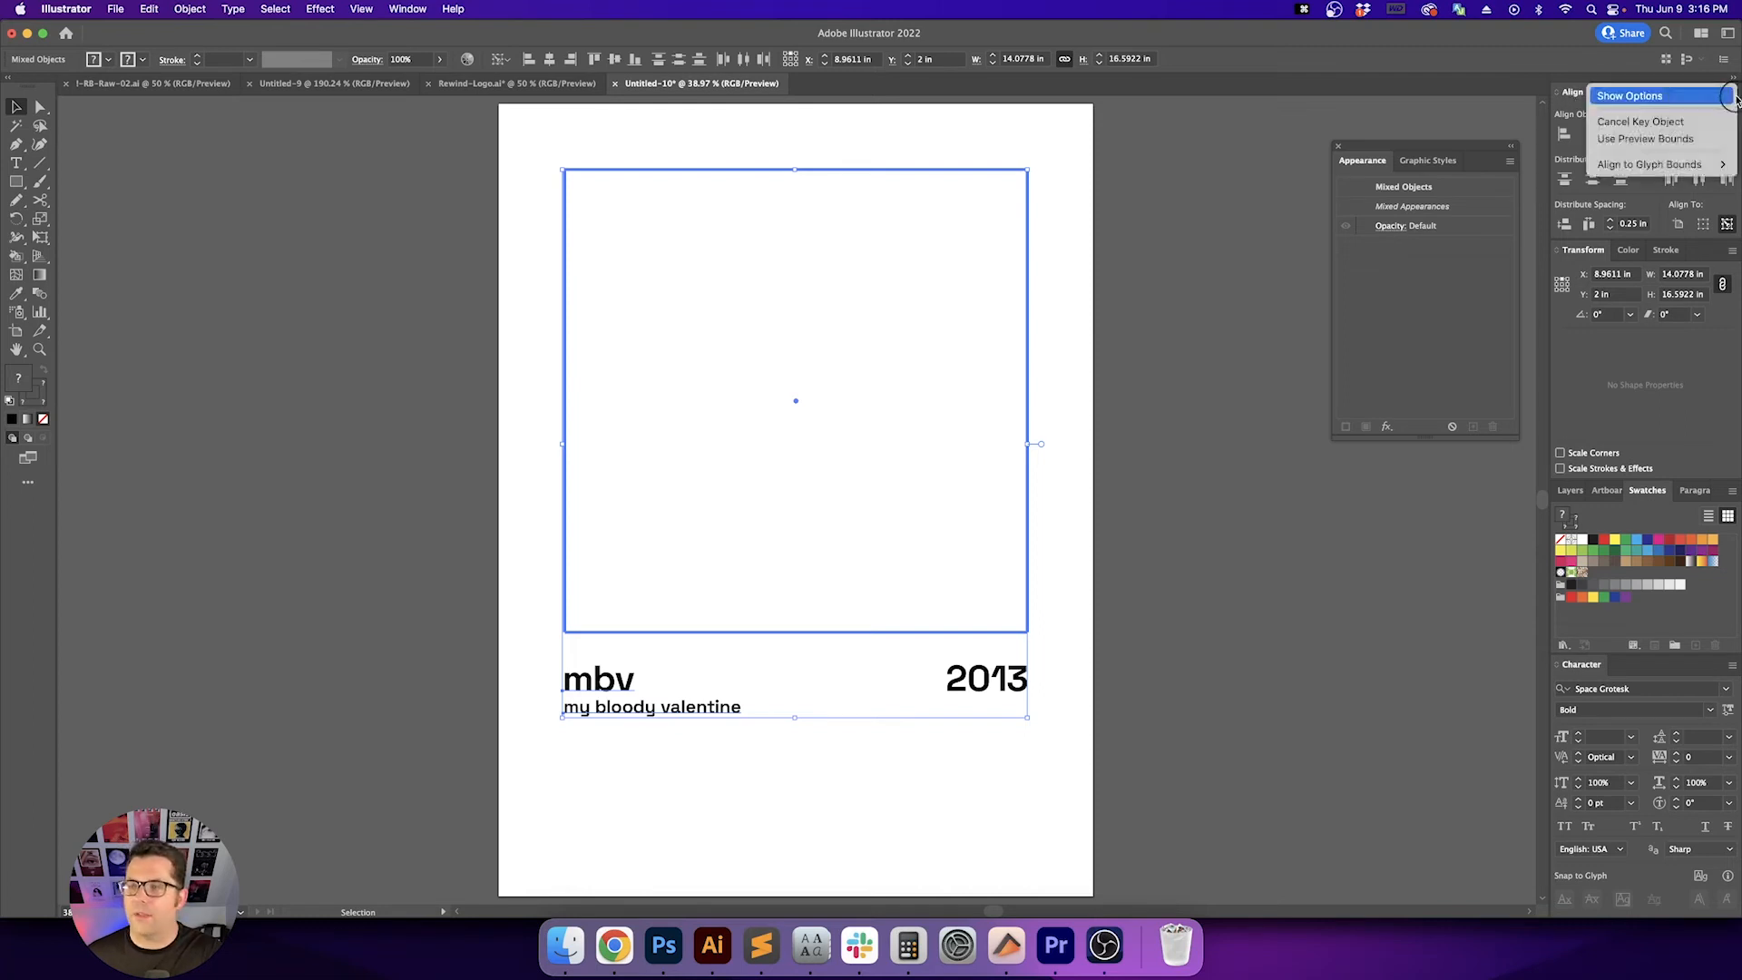
mouse_move(1689, 166)
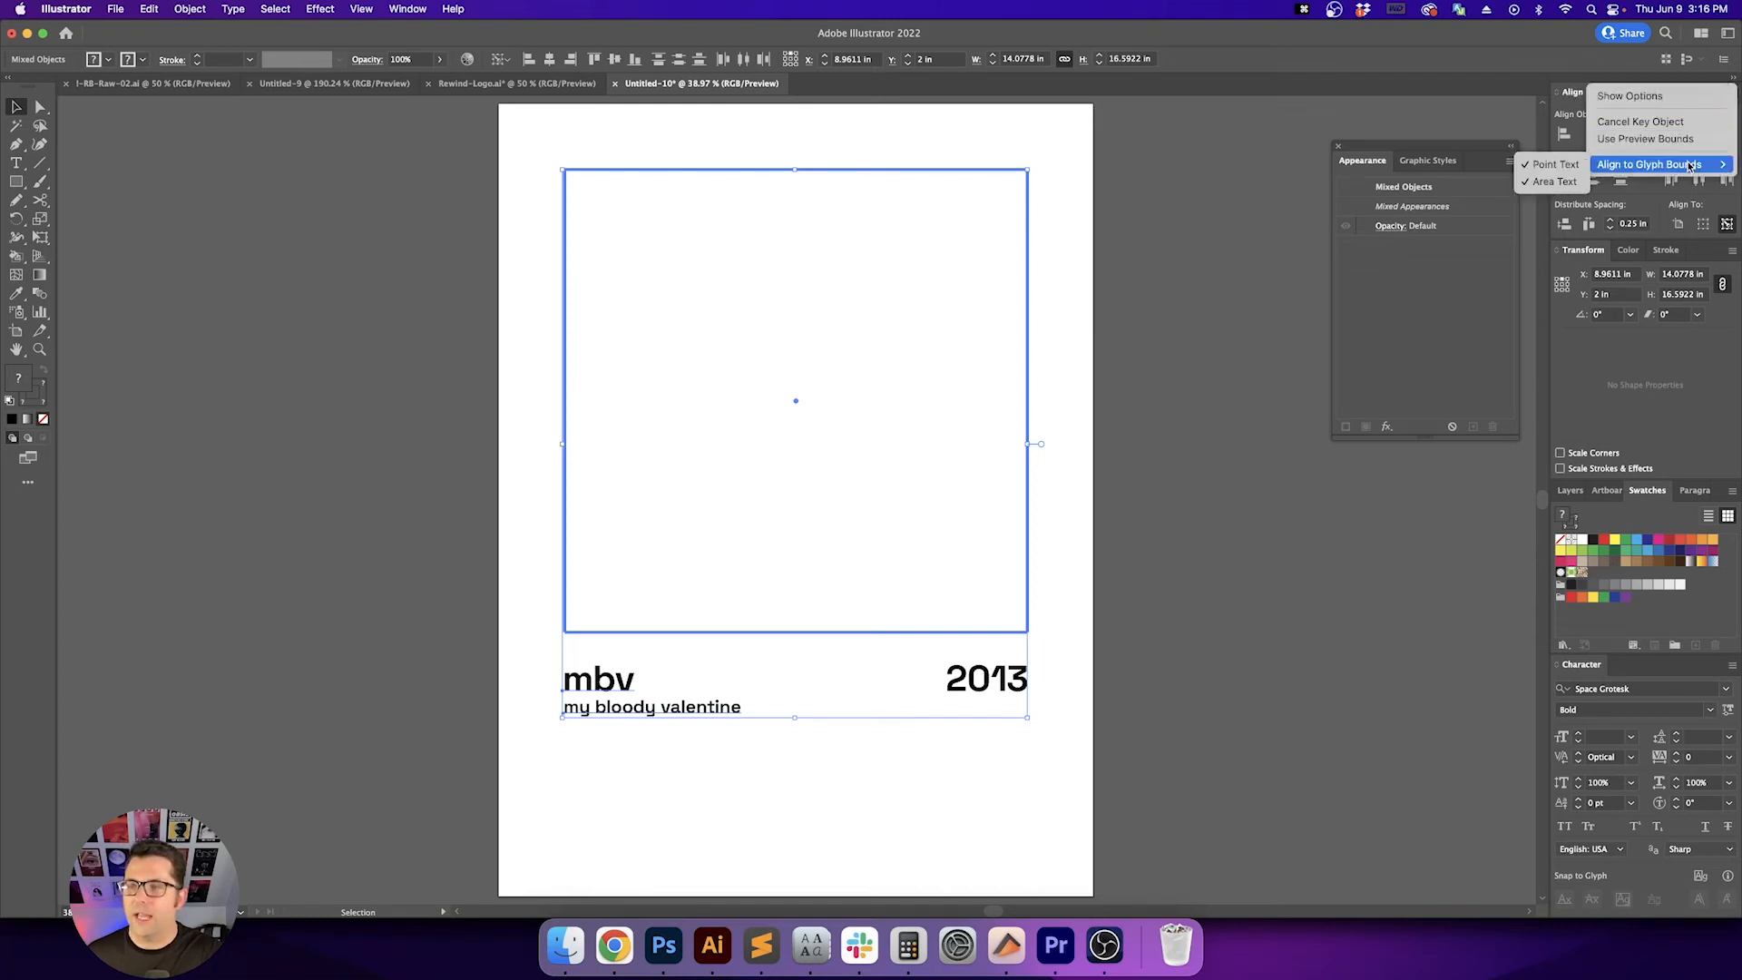
click(1560, 166)
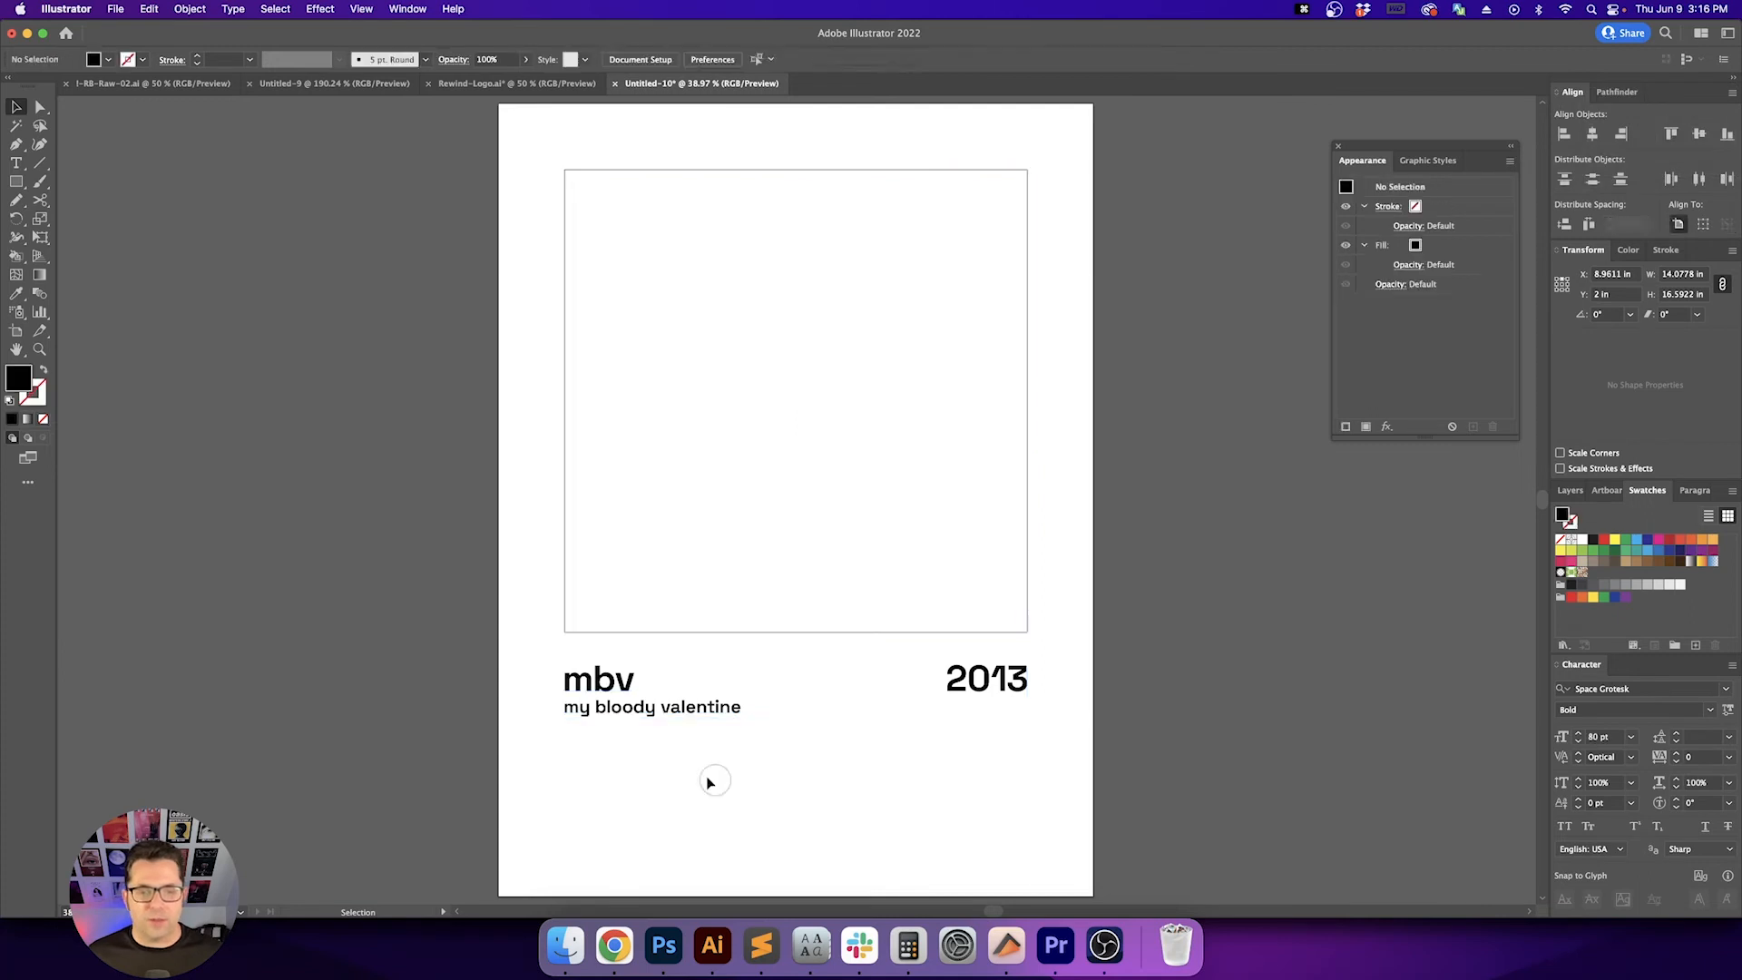
click(663, 592)
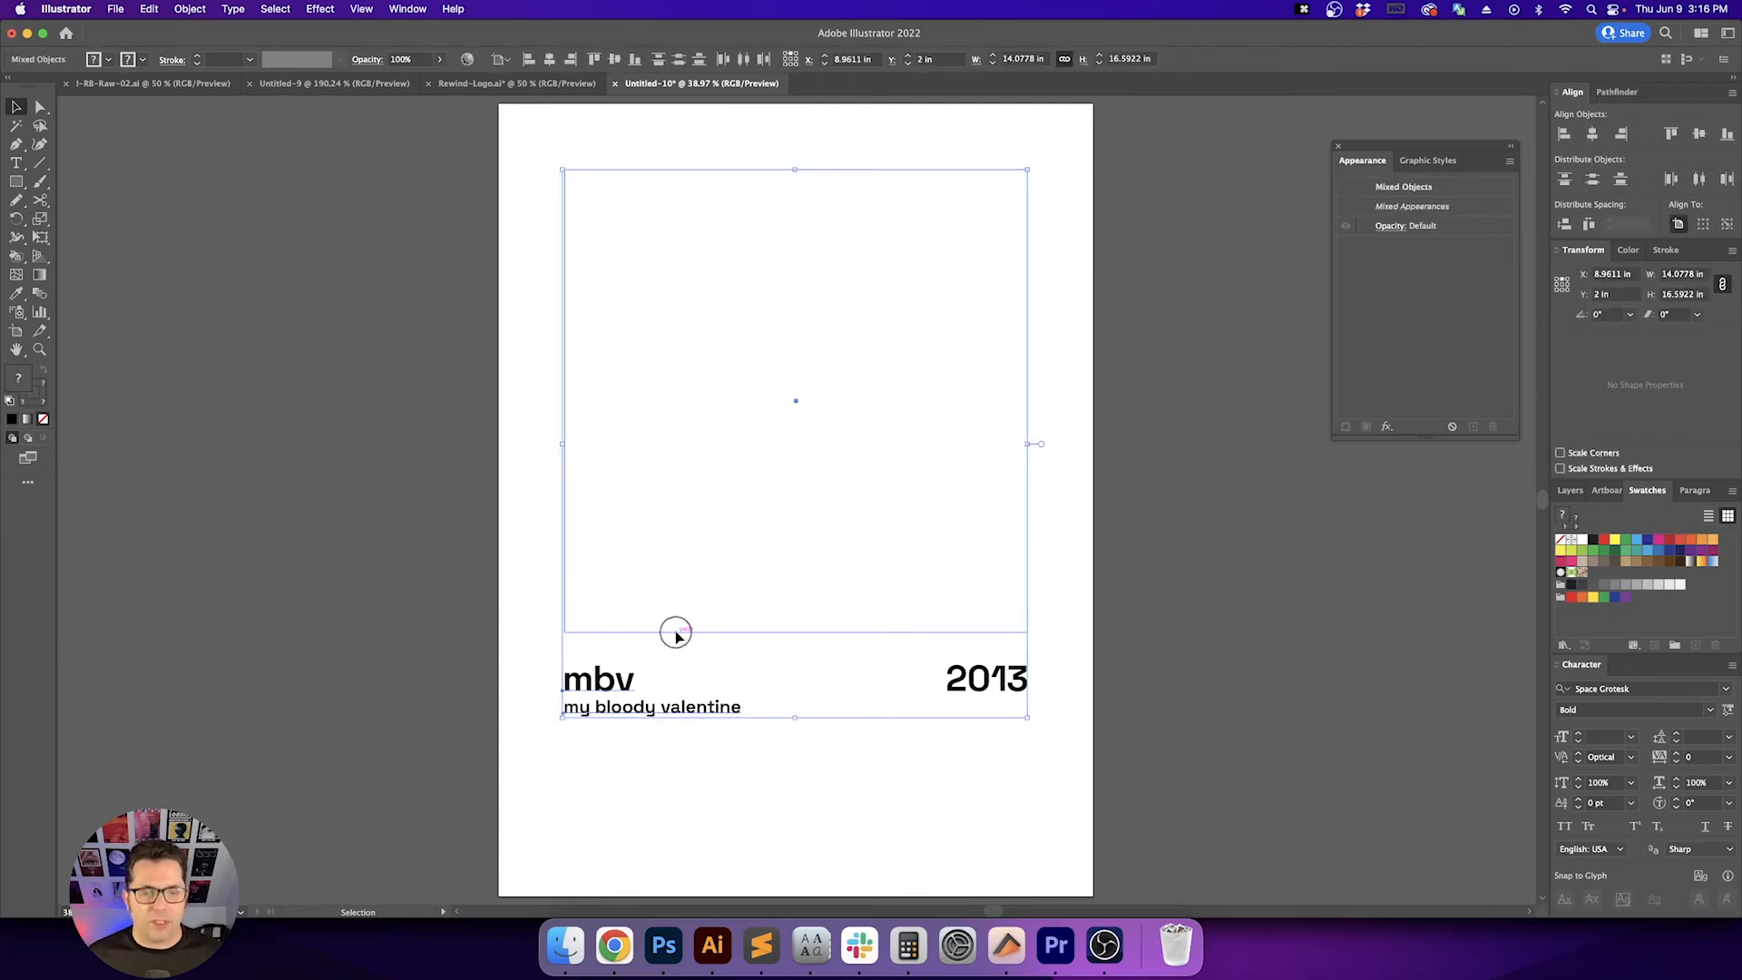
click(676, 633)
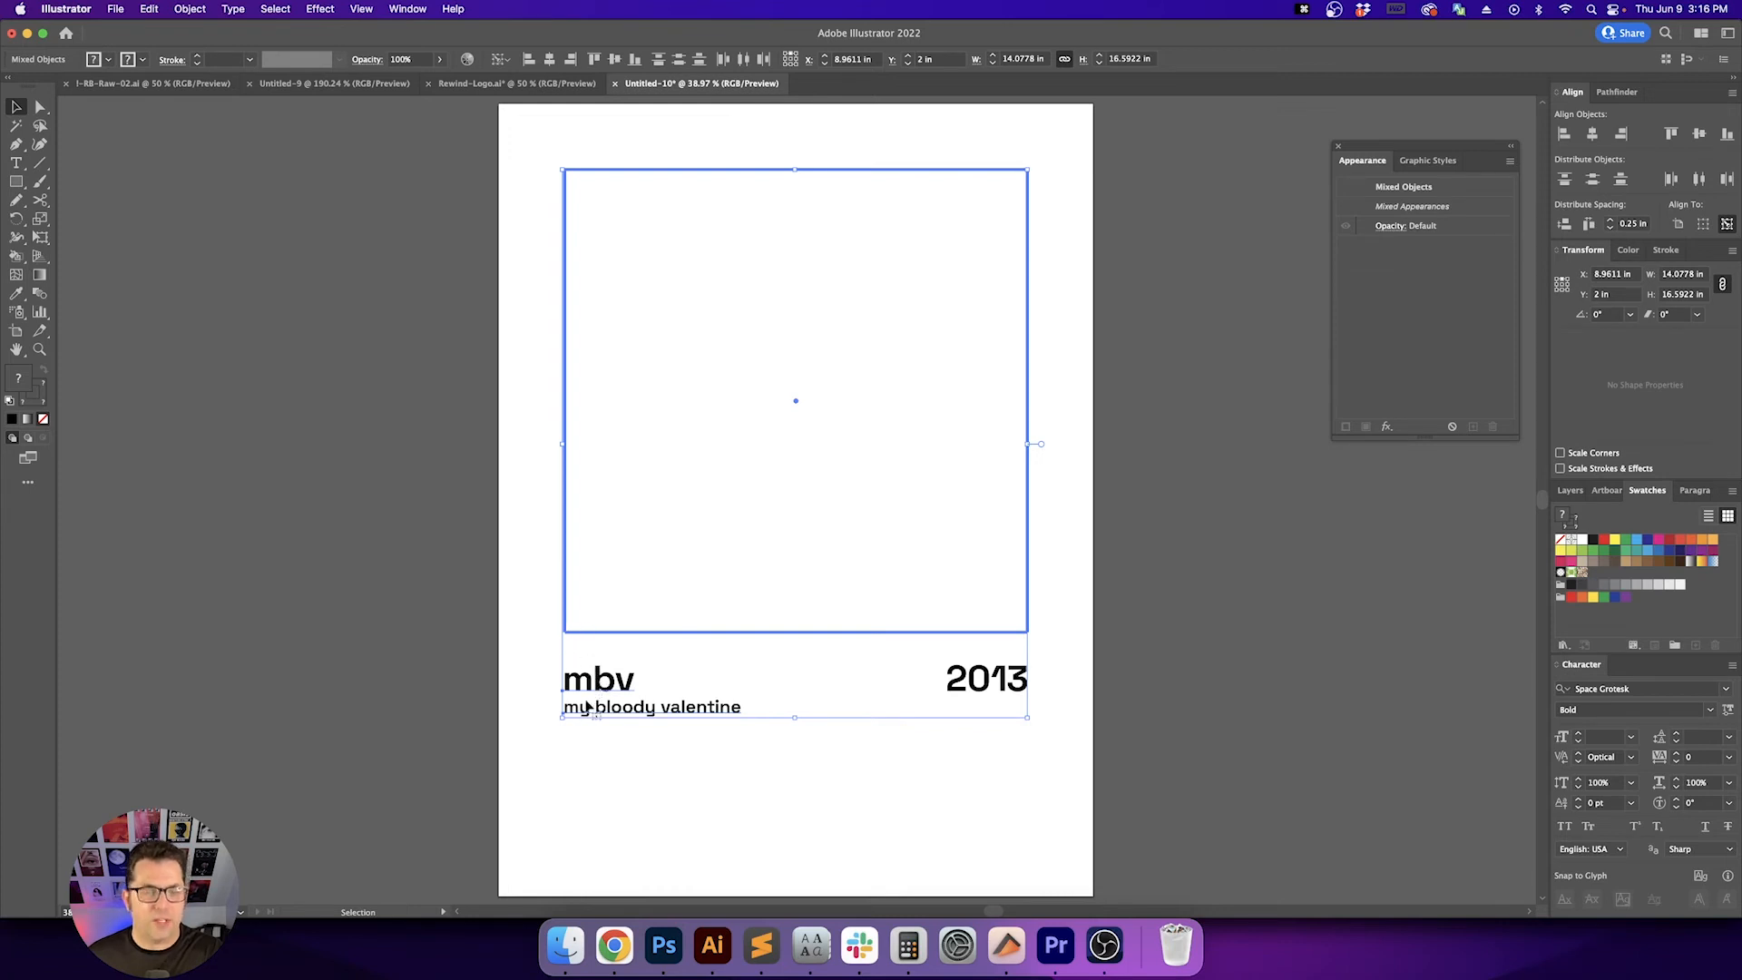
click(496, 391)
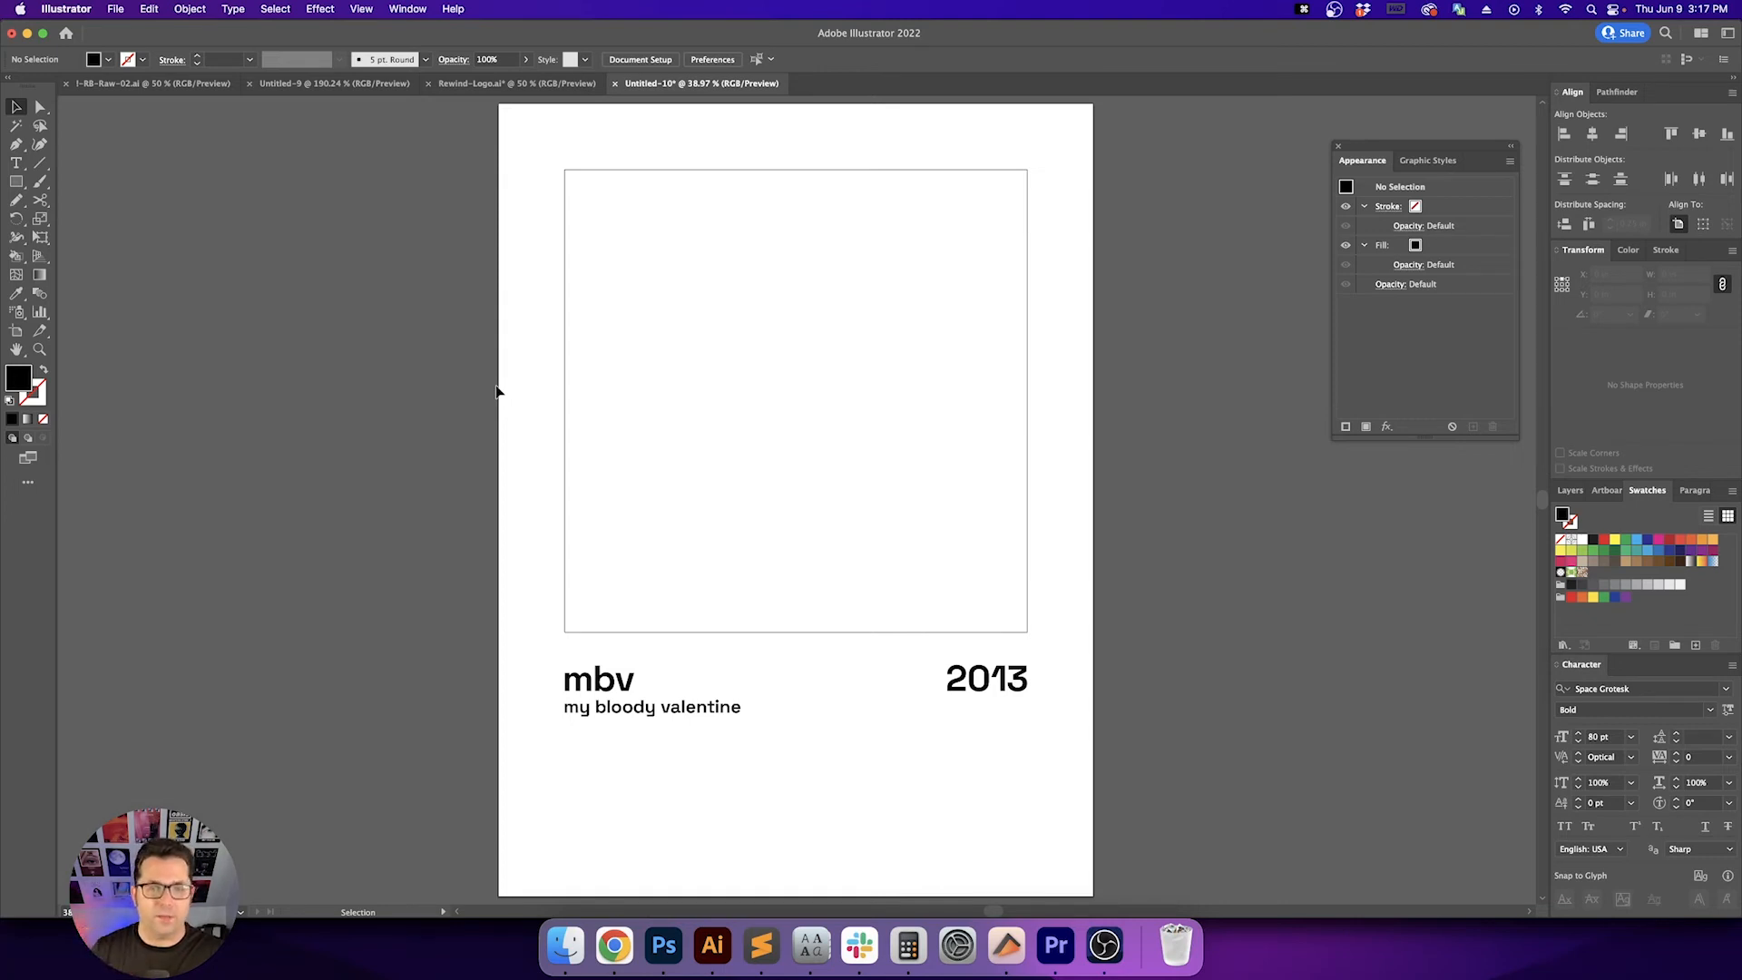
drag(502, 411, 803, 767)
click(762, 793)
key(v)
click(780, 766)
key(space)
key(v)
key(v)
click(813, 747)
Match 2013's type style to the my bloody valentine line with the Eyedropper and right-align its paragraph
key(space)
click(994, 659)
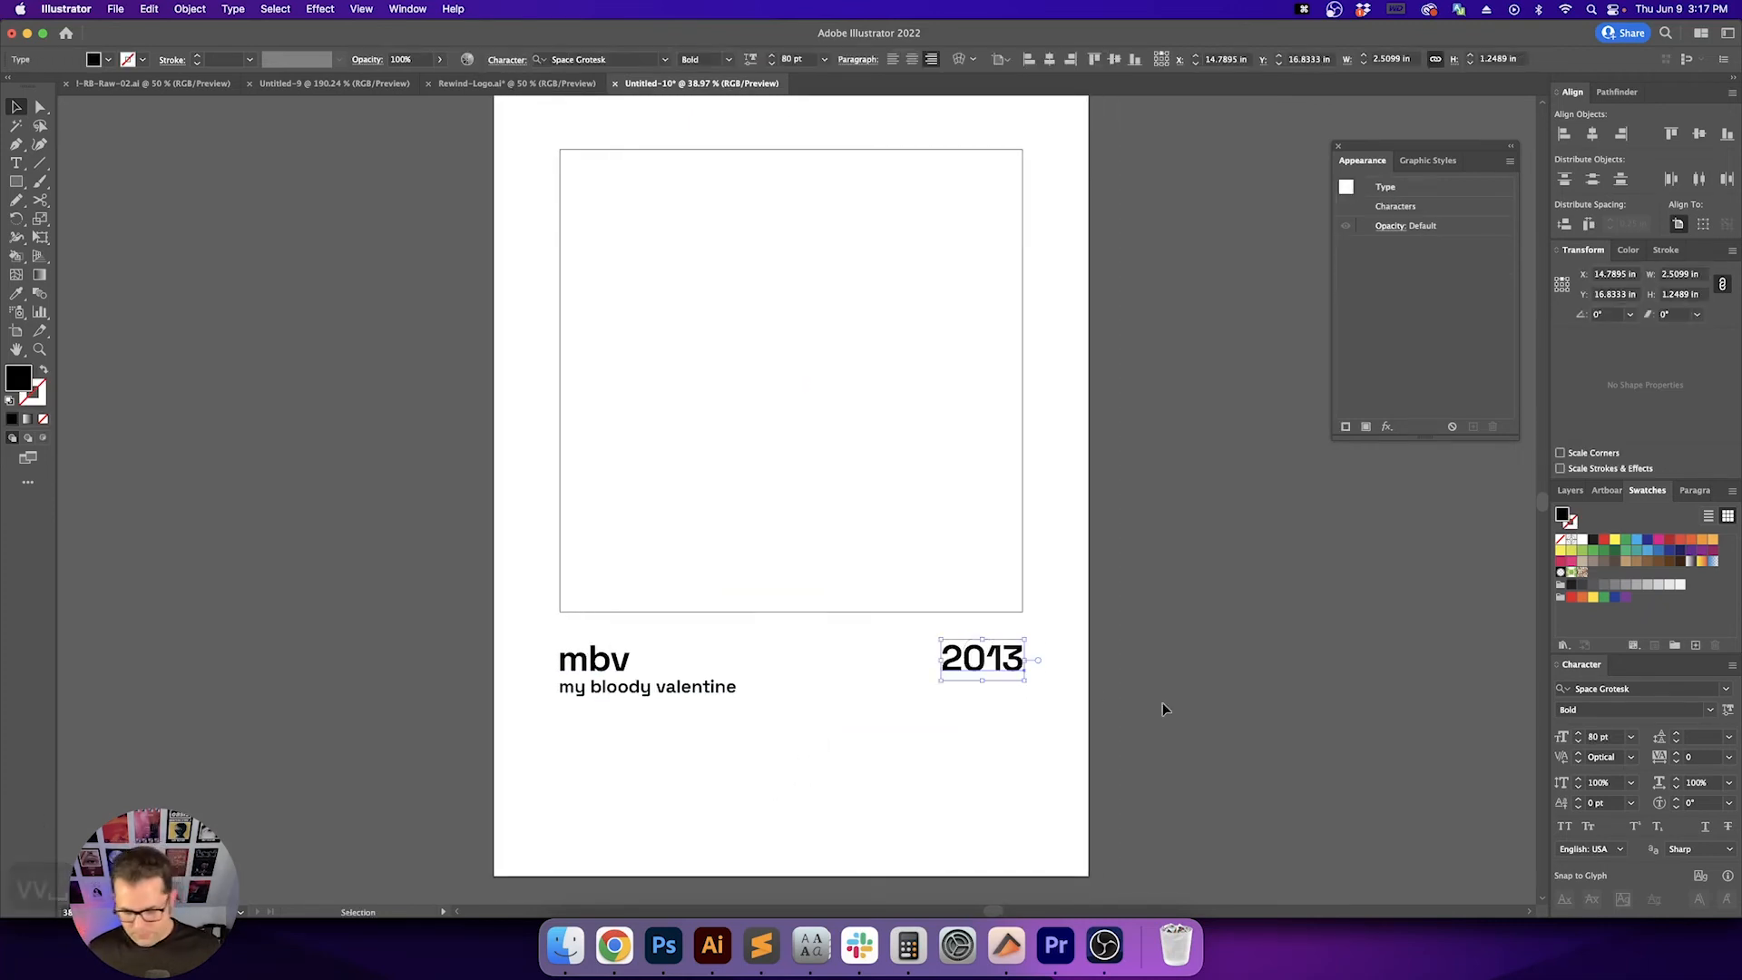
key(i)
click(671, 687)
key(v)
key(v)
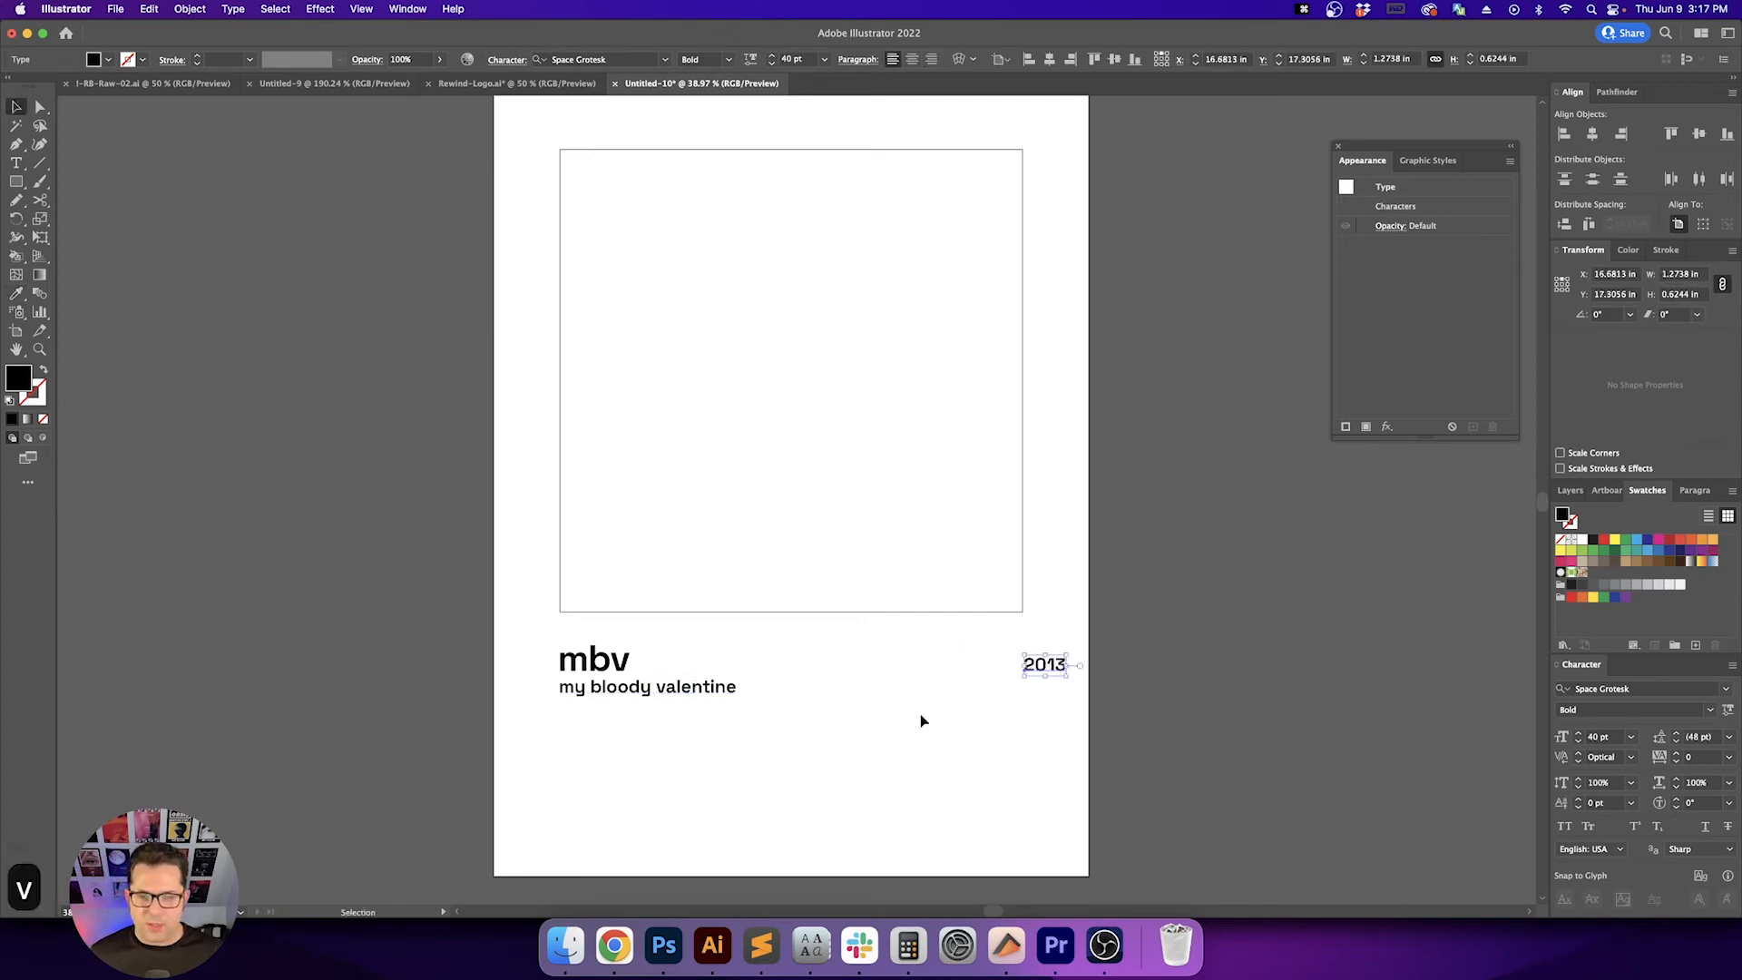
key(super+shift+r)
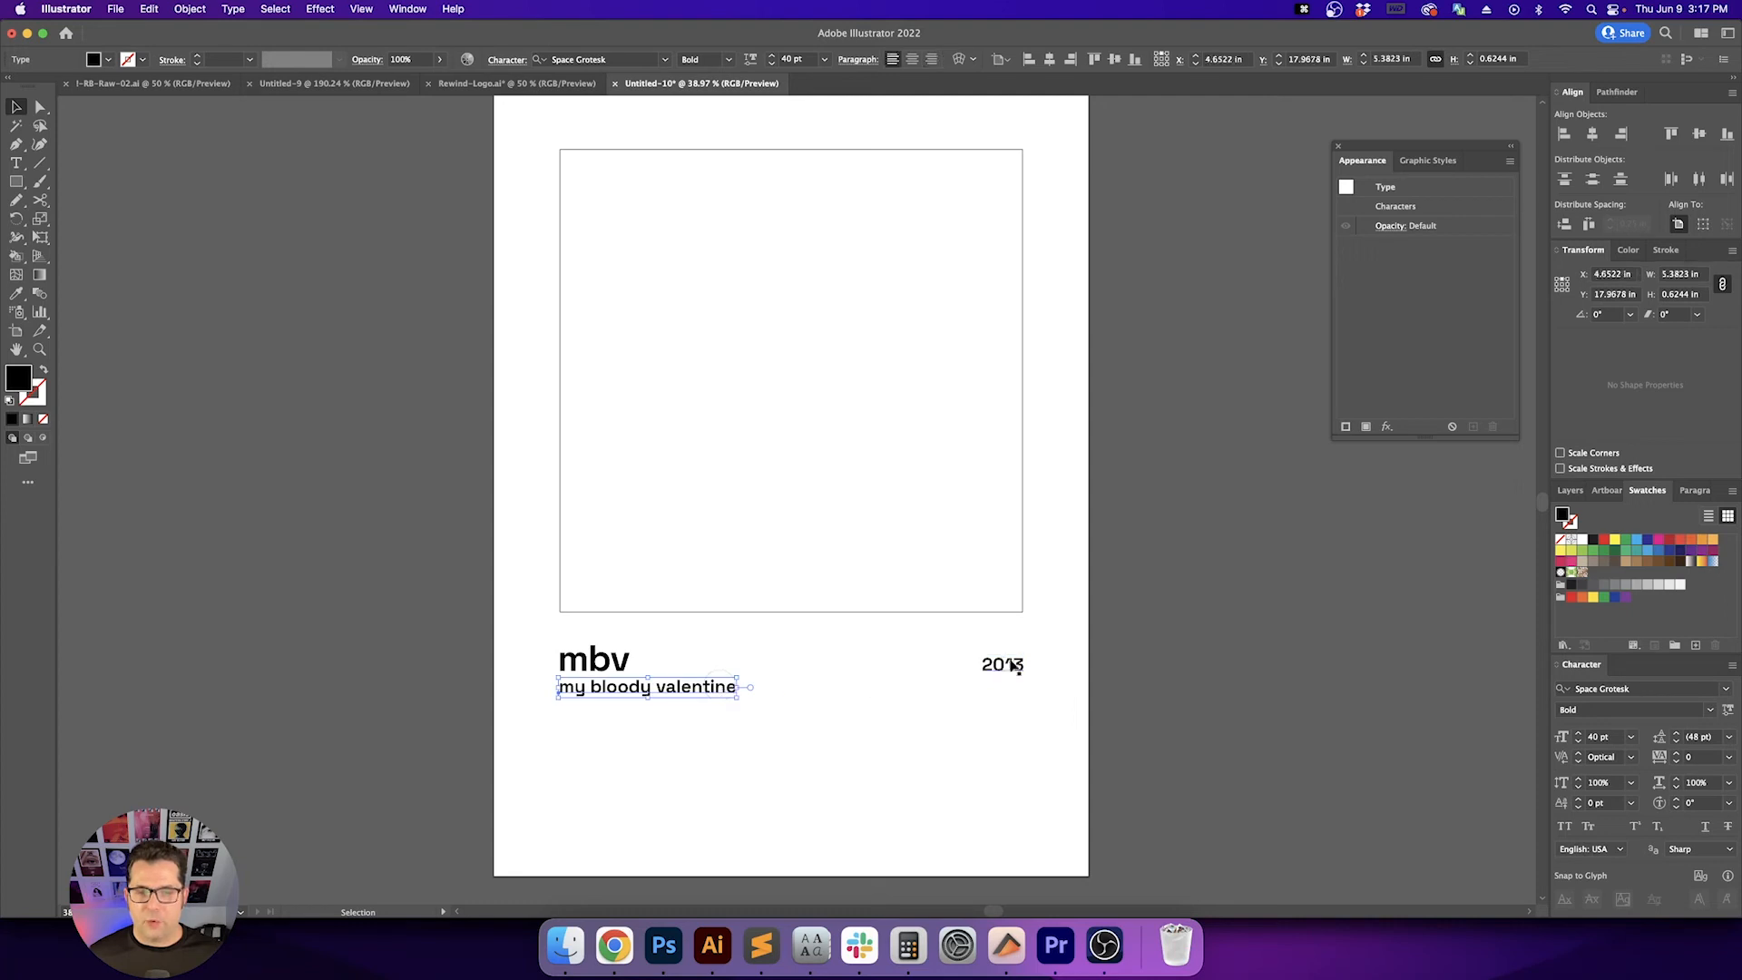
Align 2013's right edge to the square as the key object, nudge the year slightly upward and deselect it
drag(1012, 663, 1013, 664)
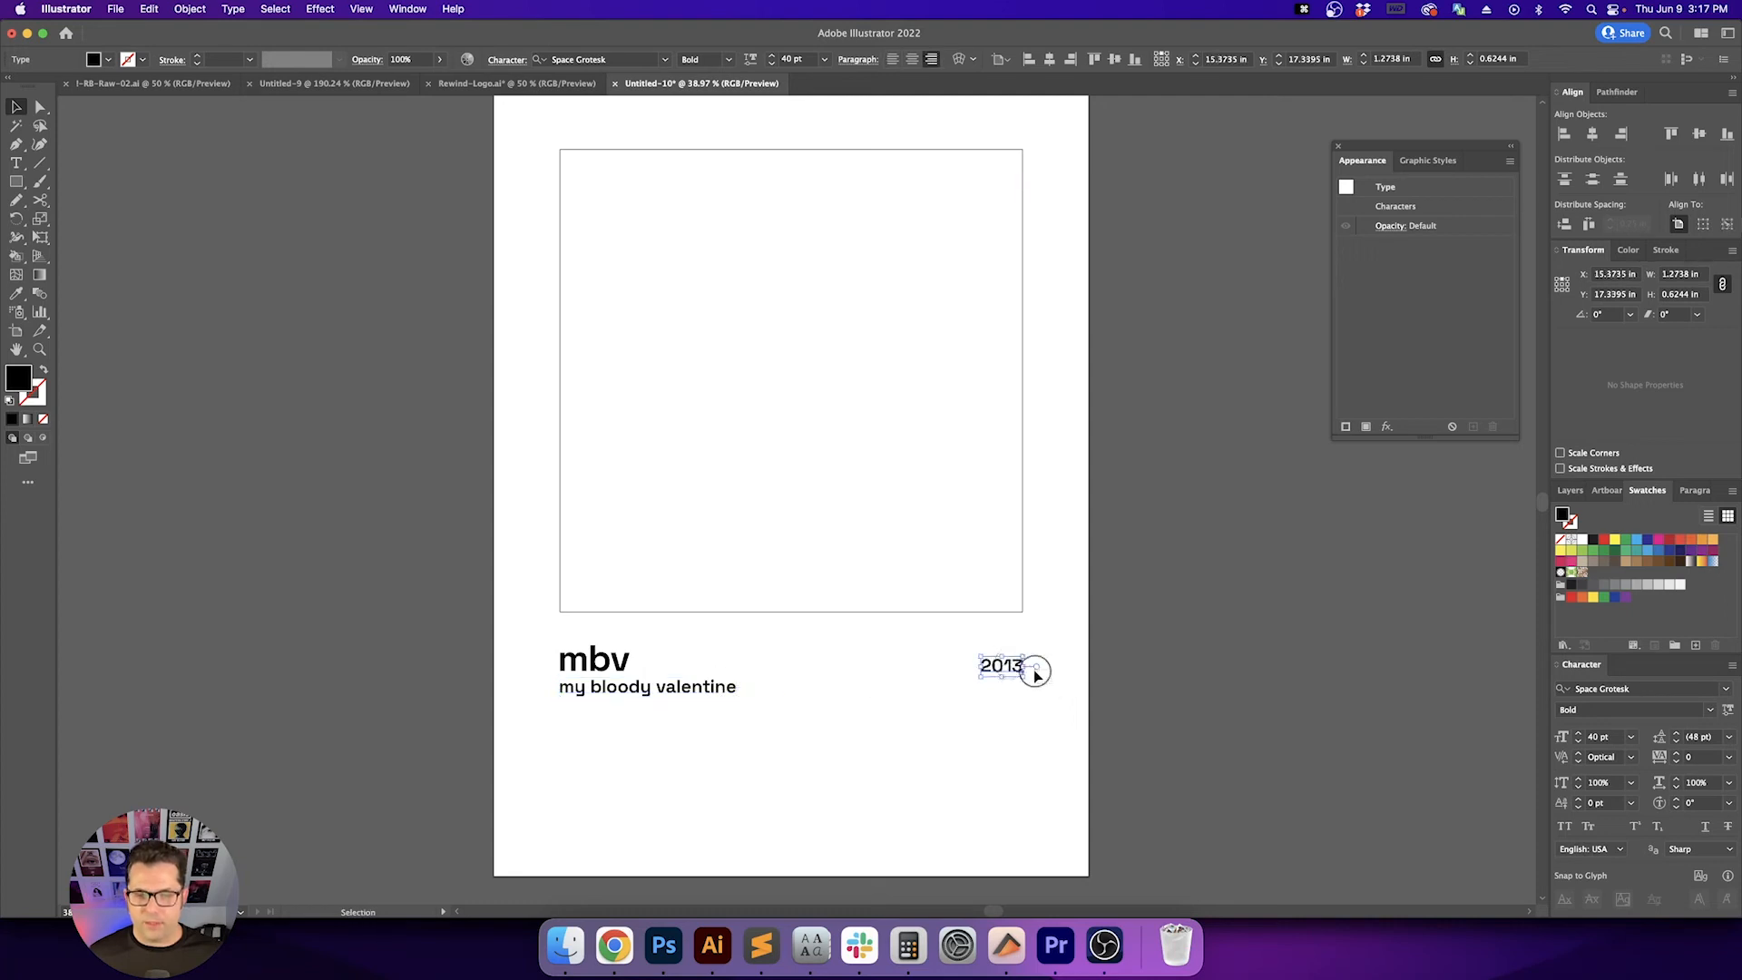
shift+click(980, 611)
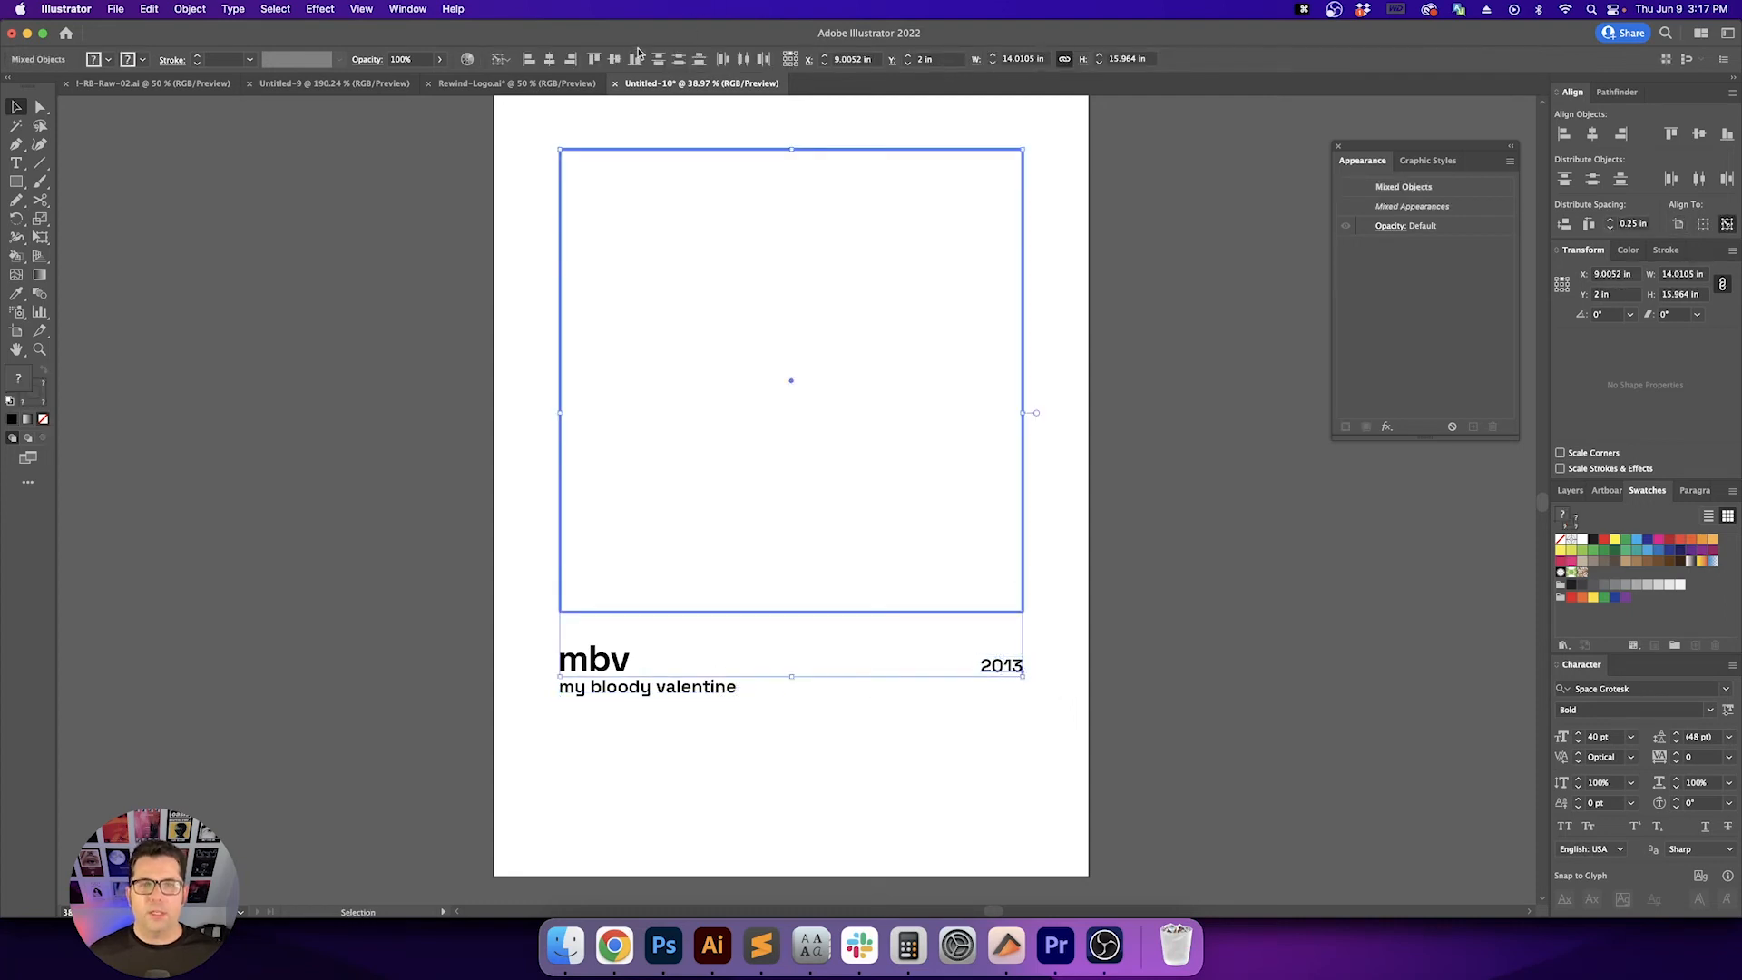
click(993, 736)
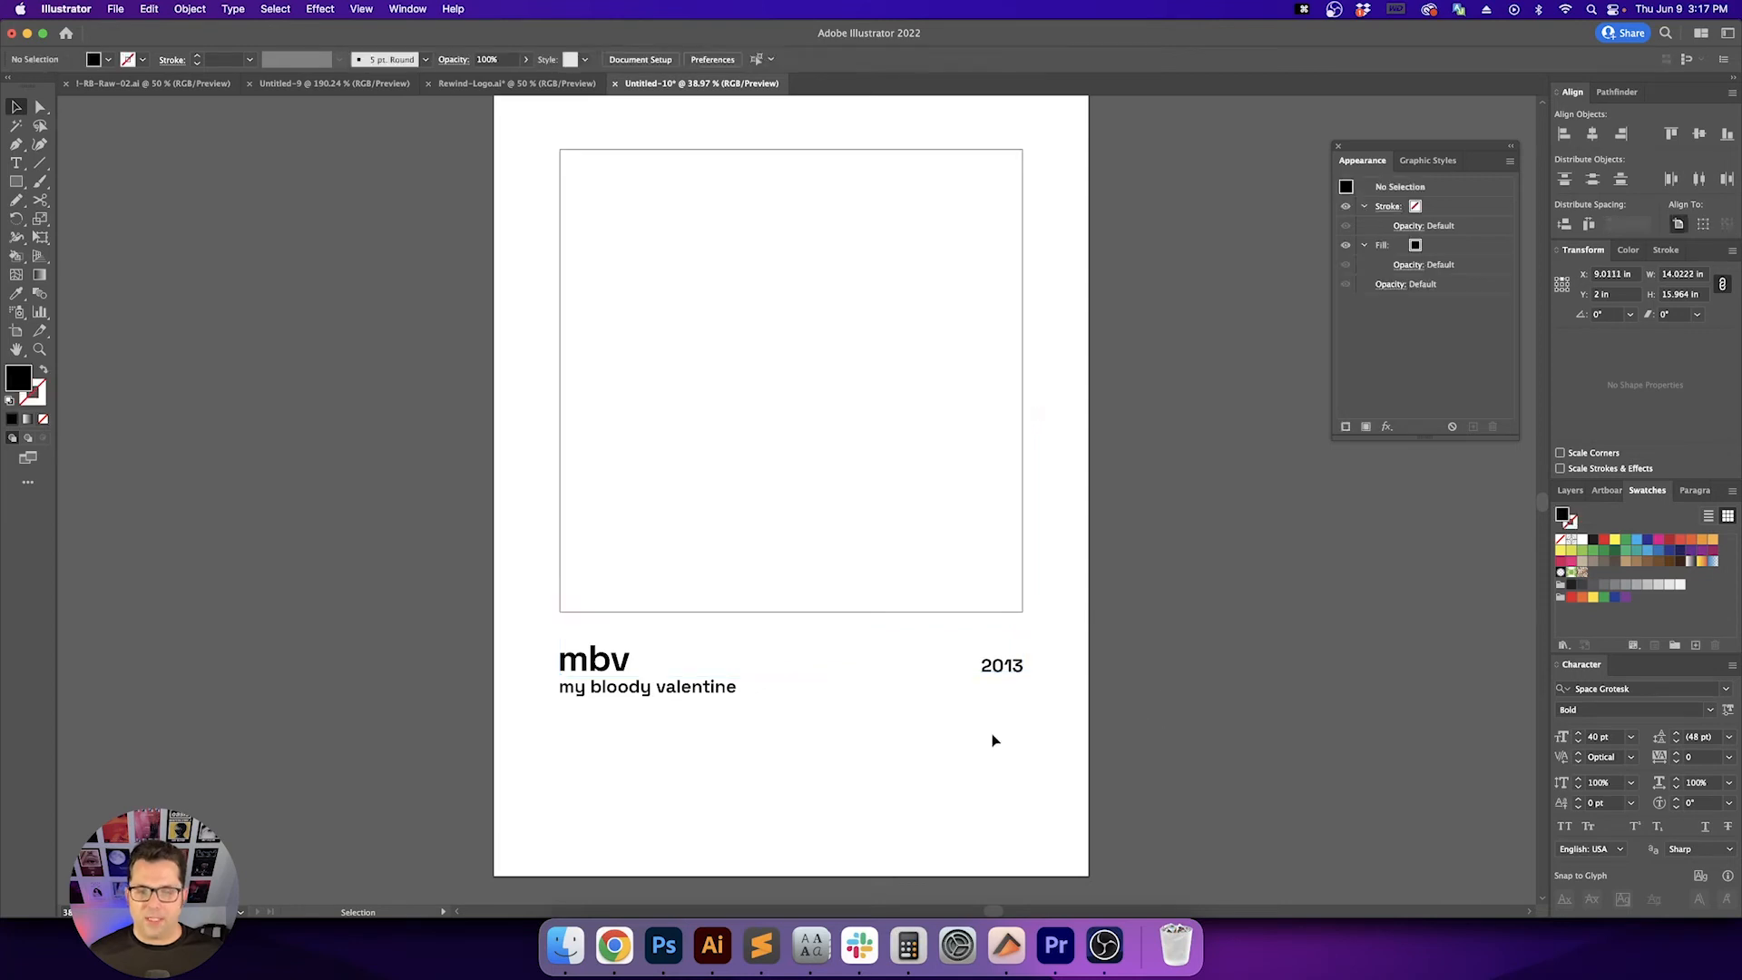
drag(1019, 669, 1021, 667)
click(1027, 728)
key(v)
key(v)
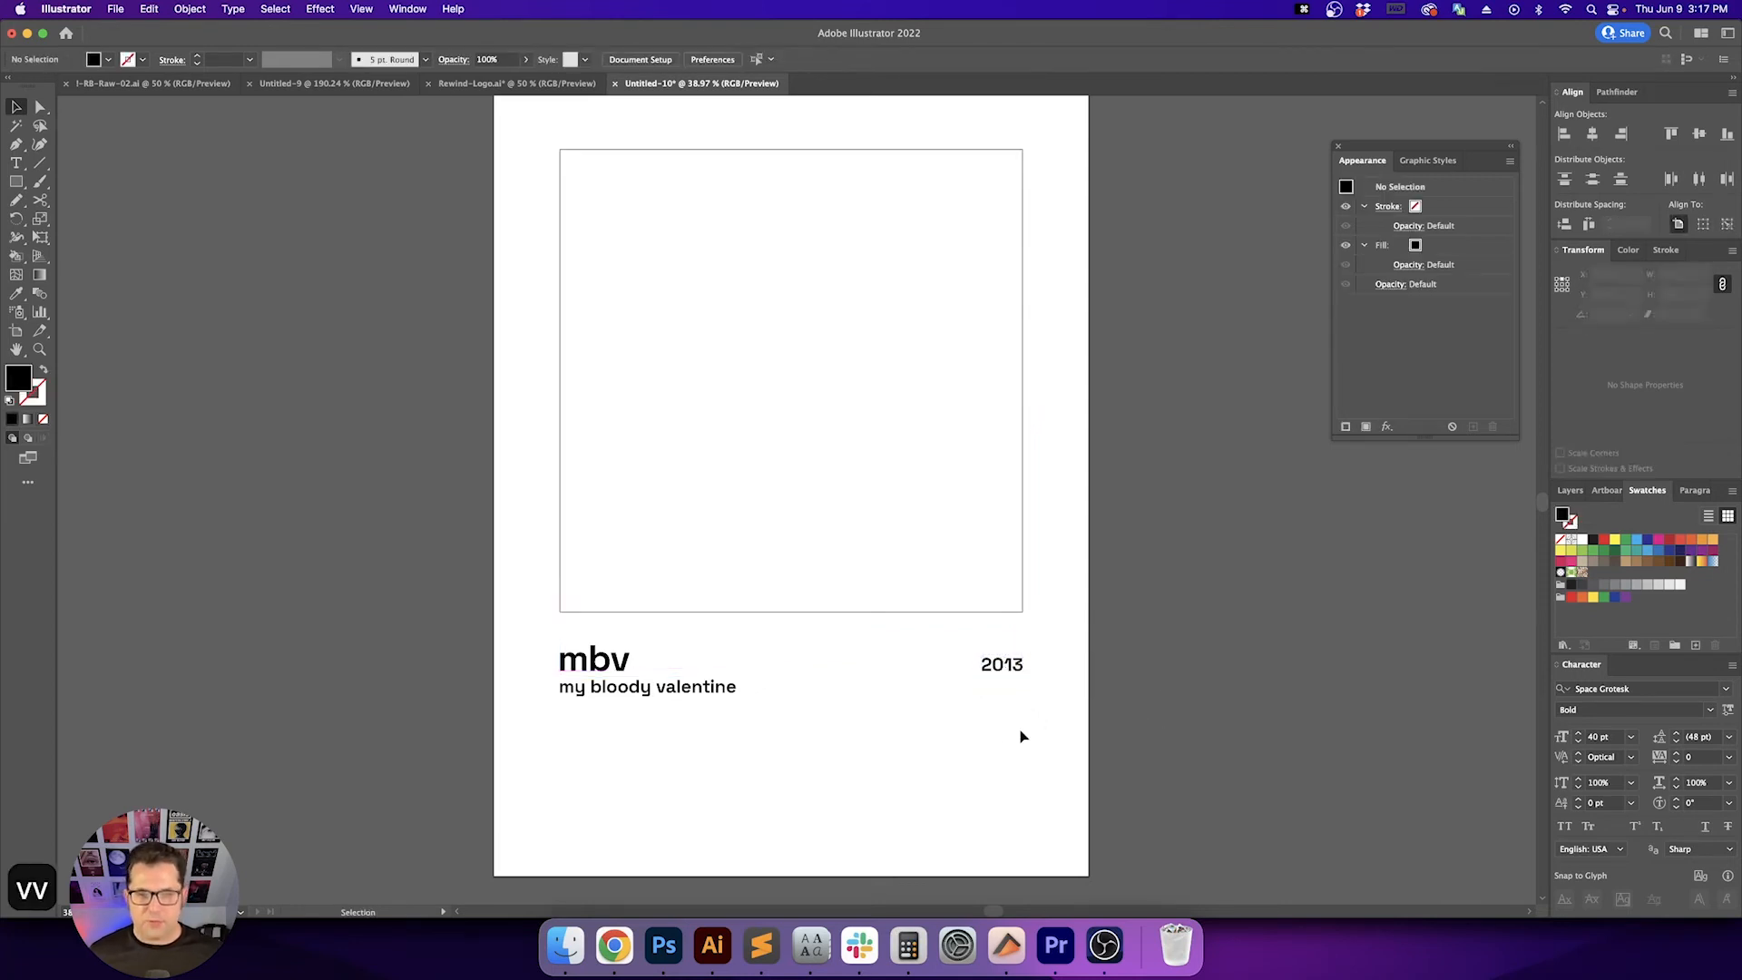
Draw a black rectangle about 6.04 × 2.85 in below my bloody valentine, starting at the square's left edge
key(space)
drag(1002, 746, 998, 703)
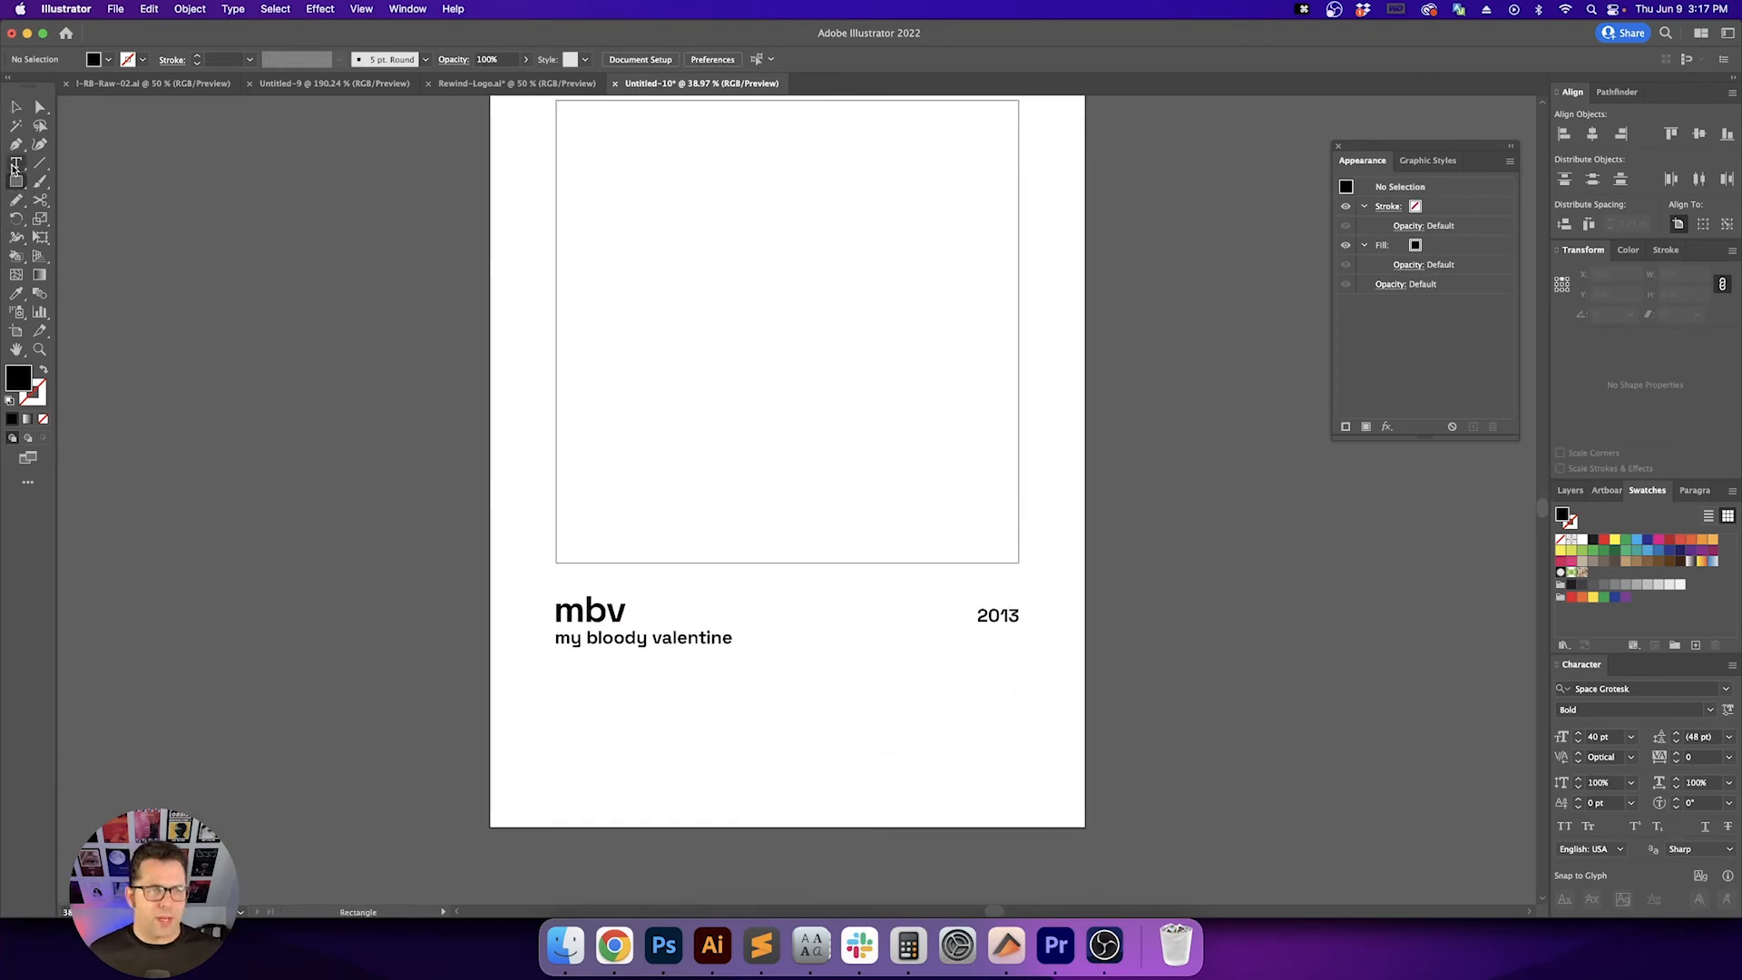
click(16, 164)
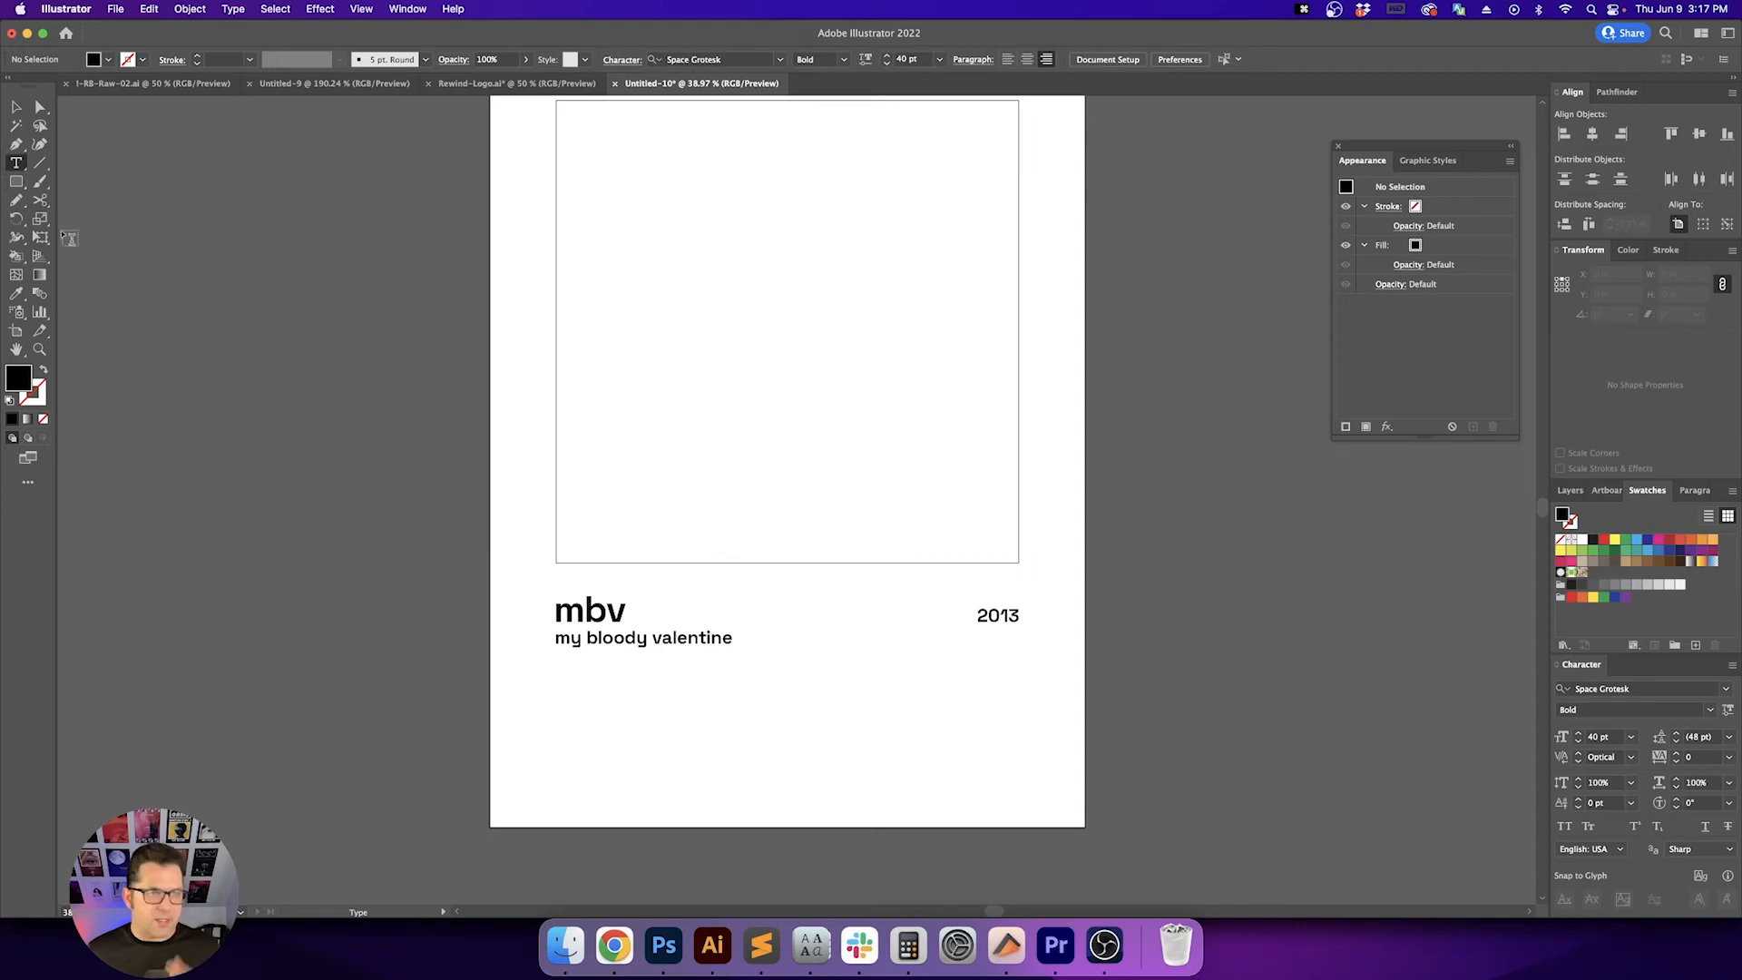
click(17, 181)
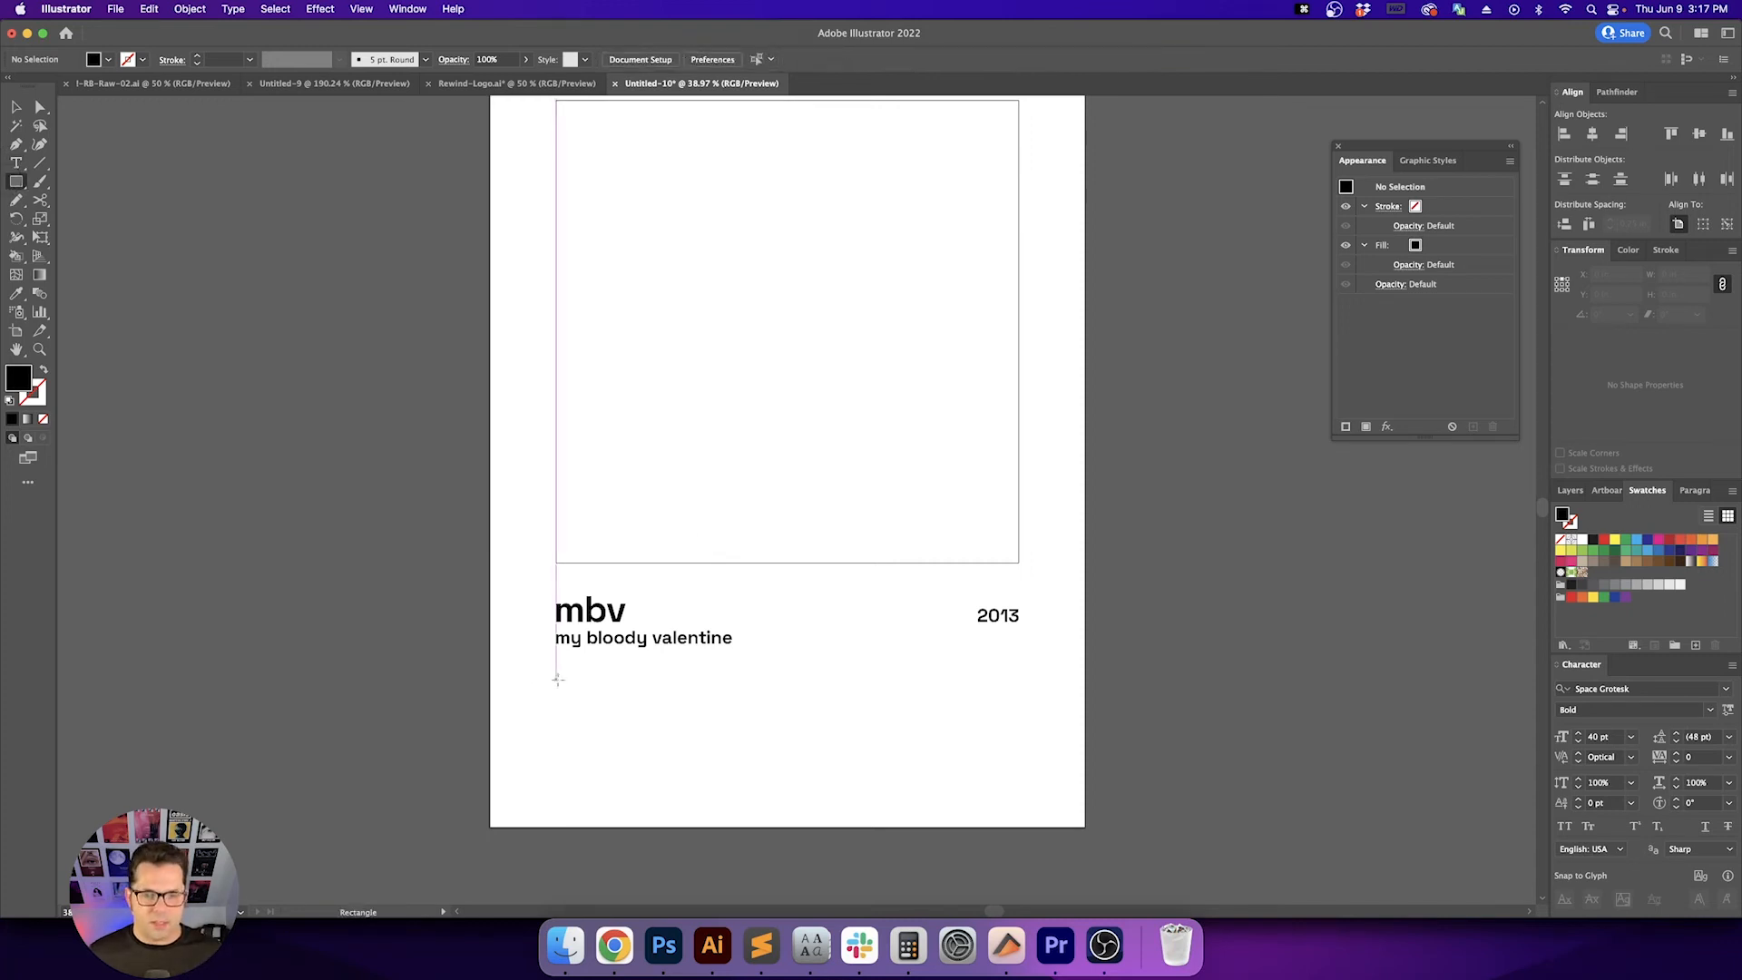
drag(557, 679, 757, 727)
key(v)
key(v)
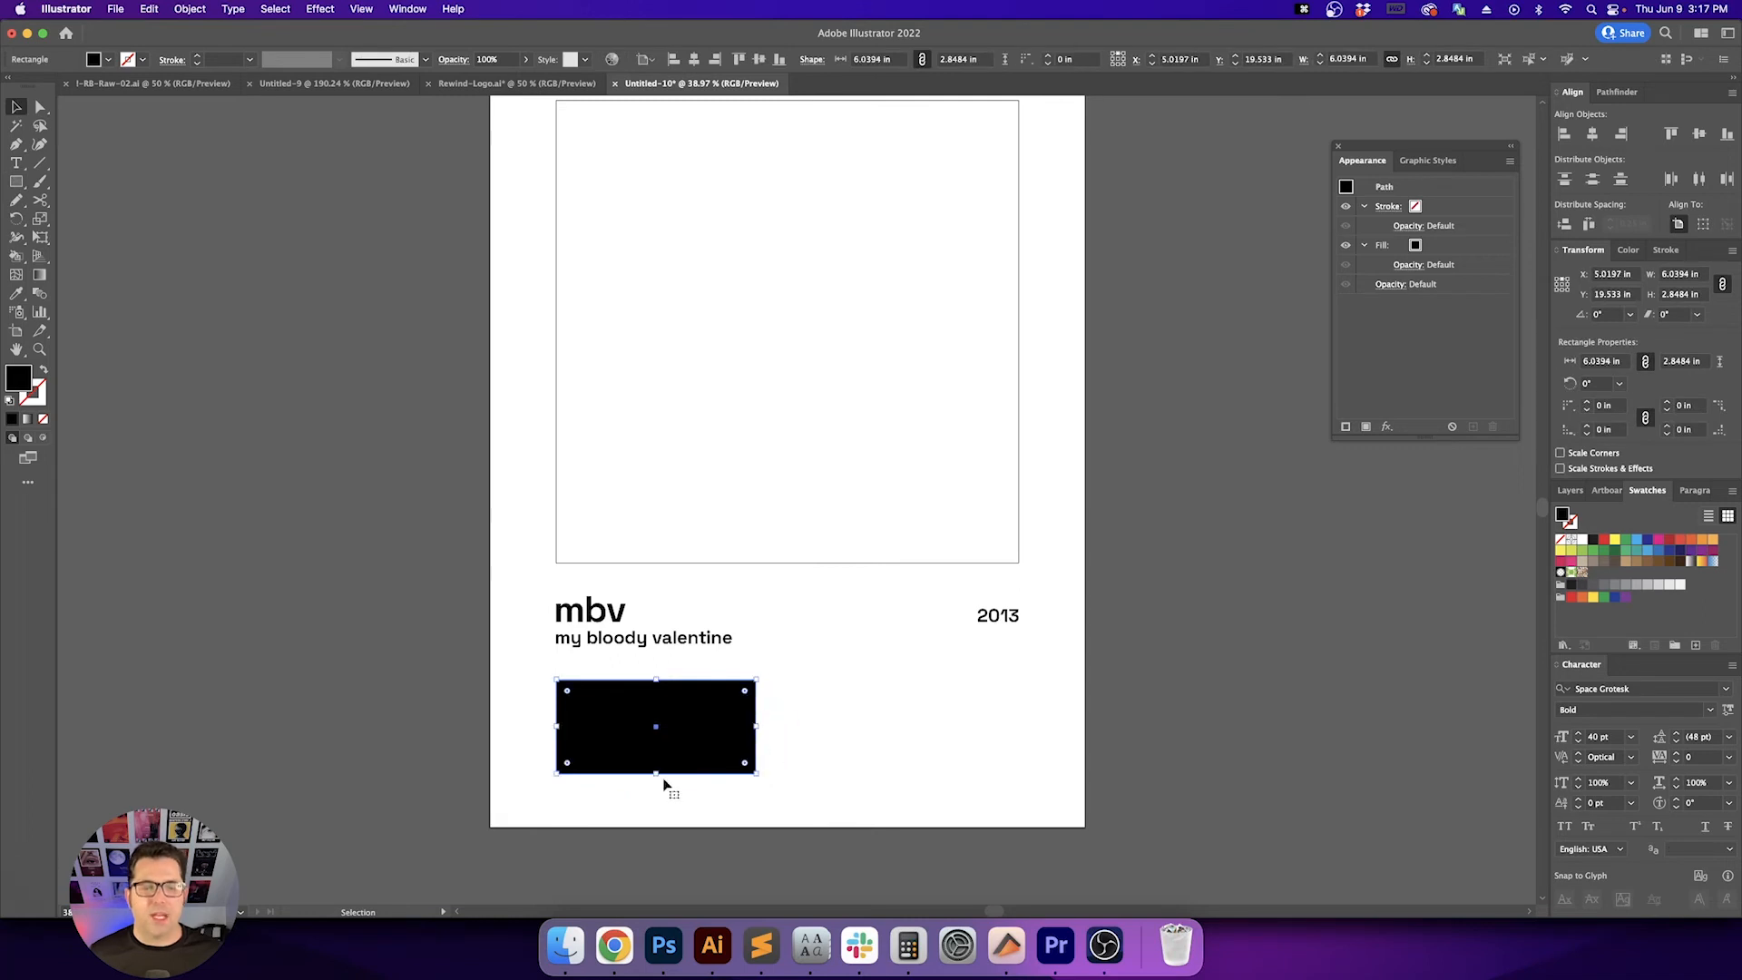
Unlink the rectangle's width and height proportions and set its reference point to top left
click(1725, 285)
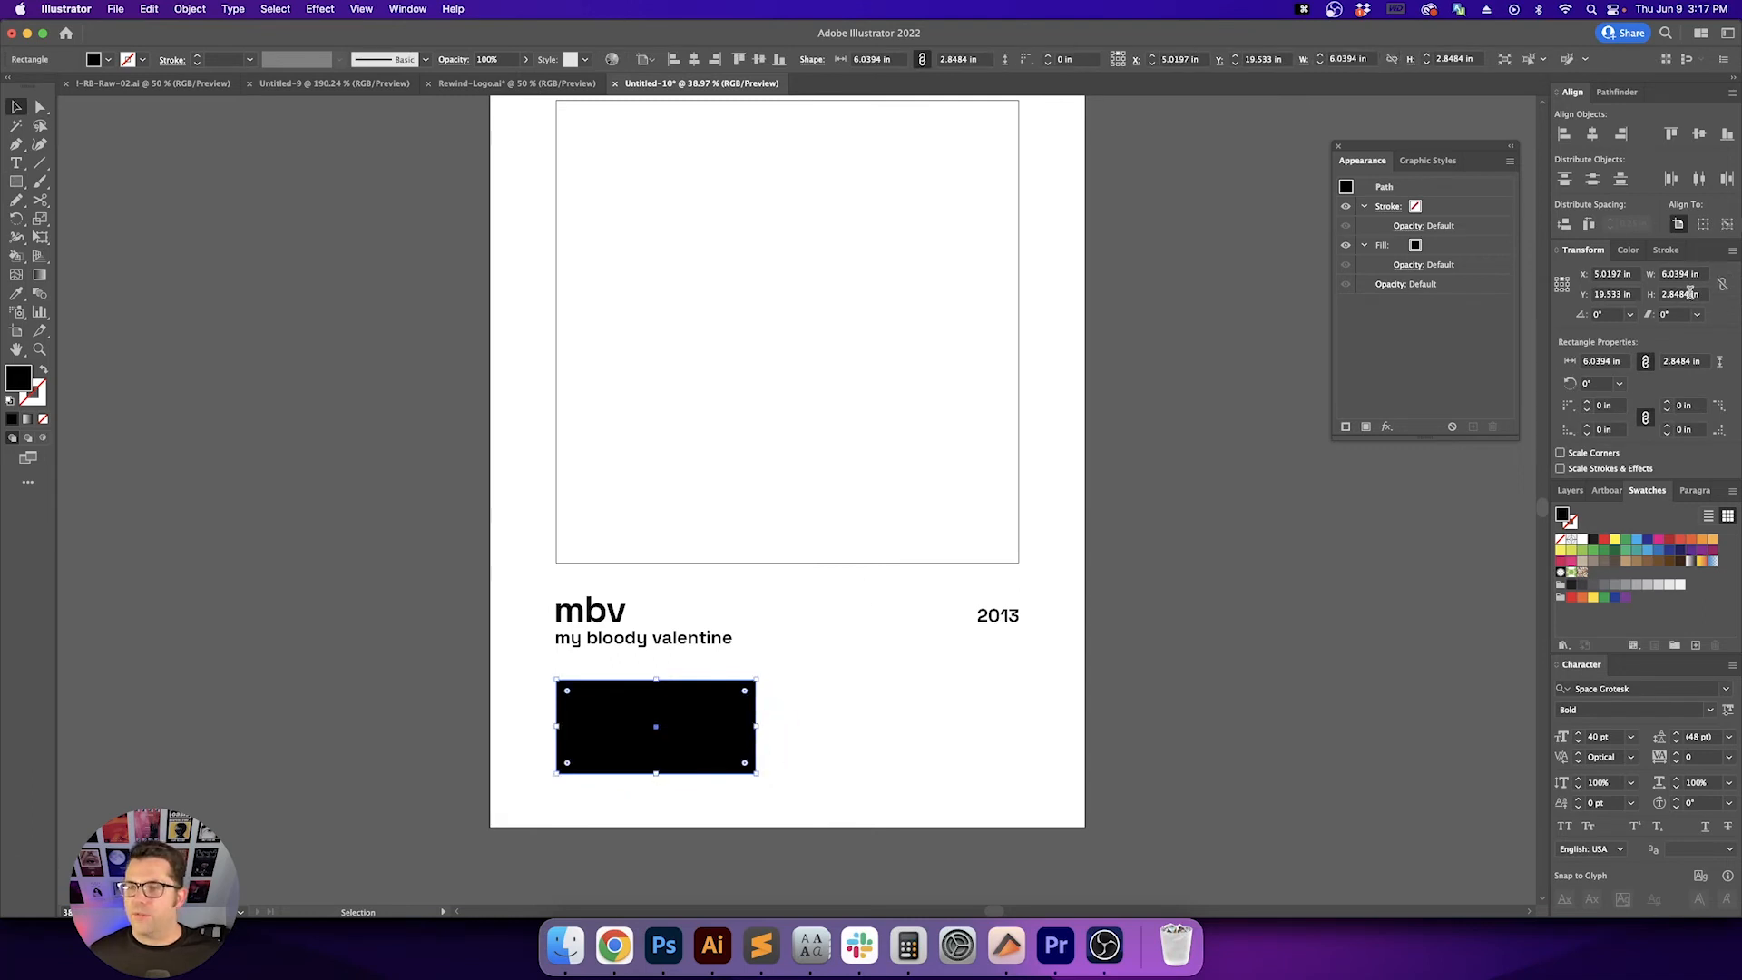
click(1686, 294)
click(1610, 275)
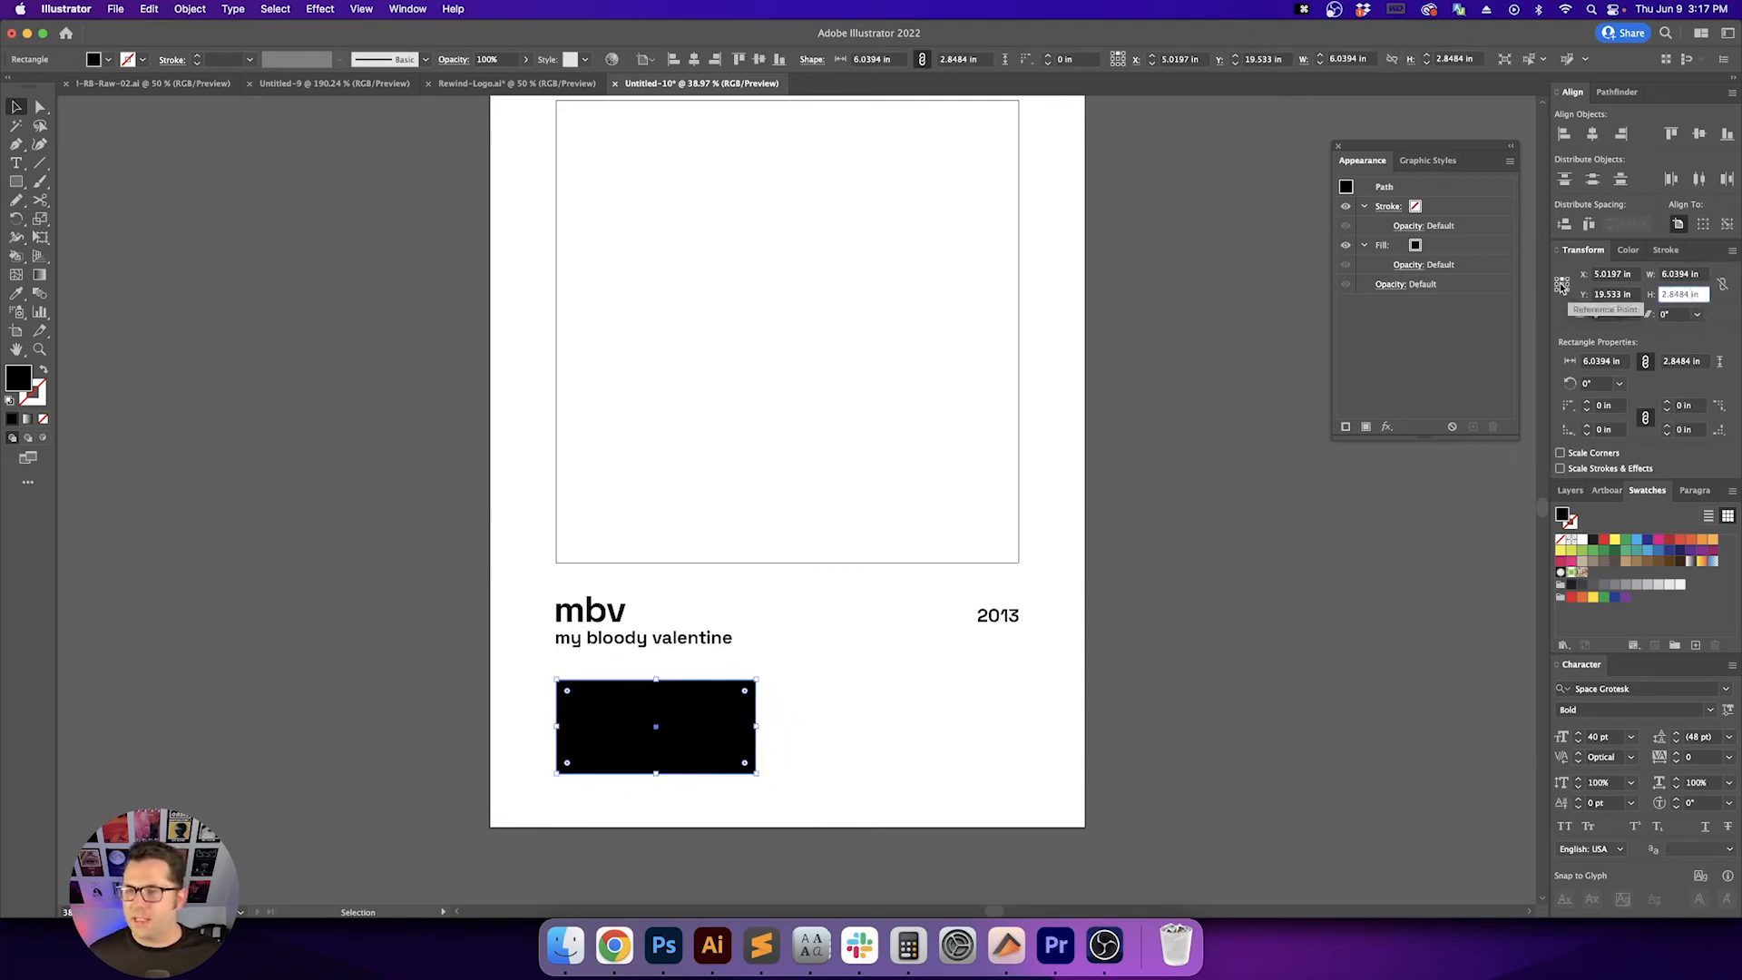
text(2)
key(Return)
Set the rectangle's height to 2.5 in, keeping its width unchanged
click(1690, 294)
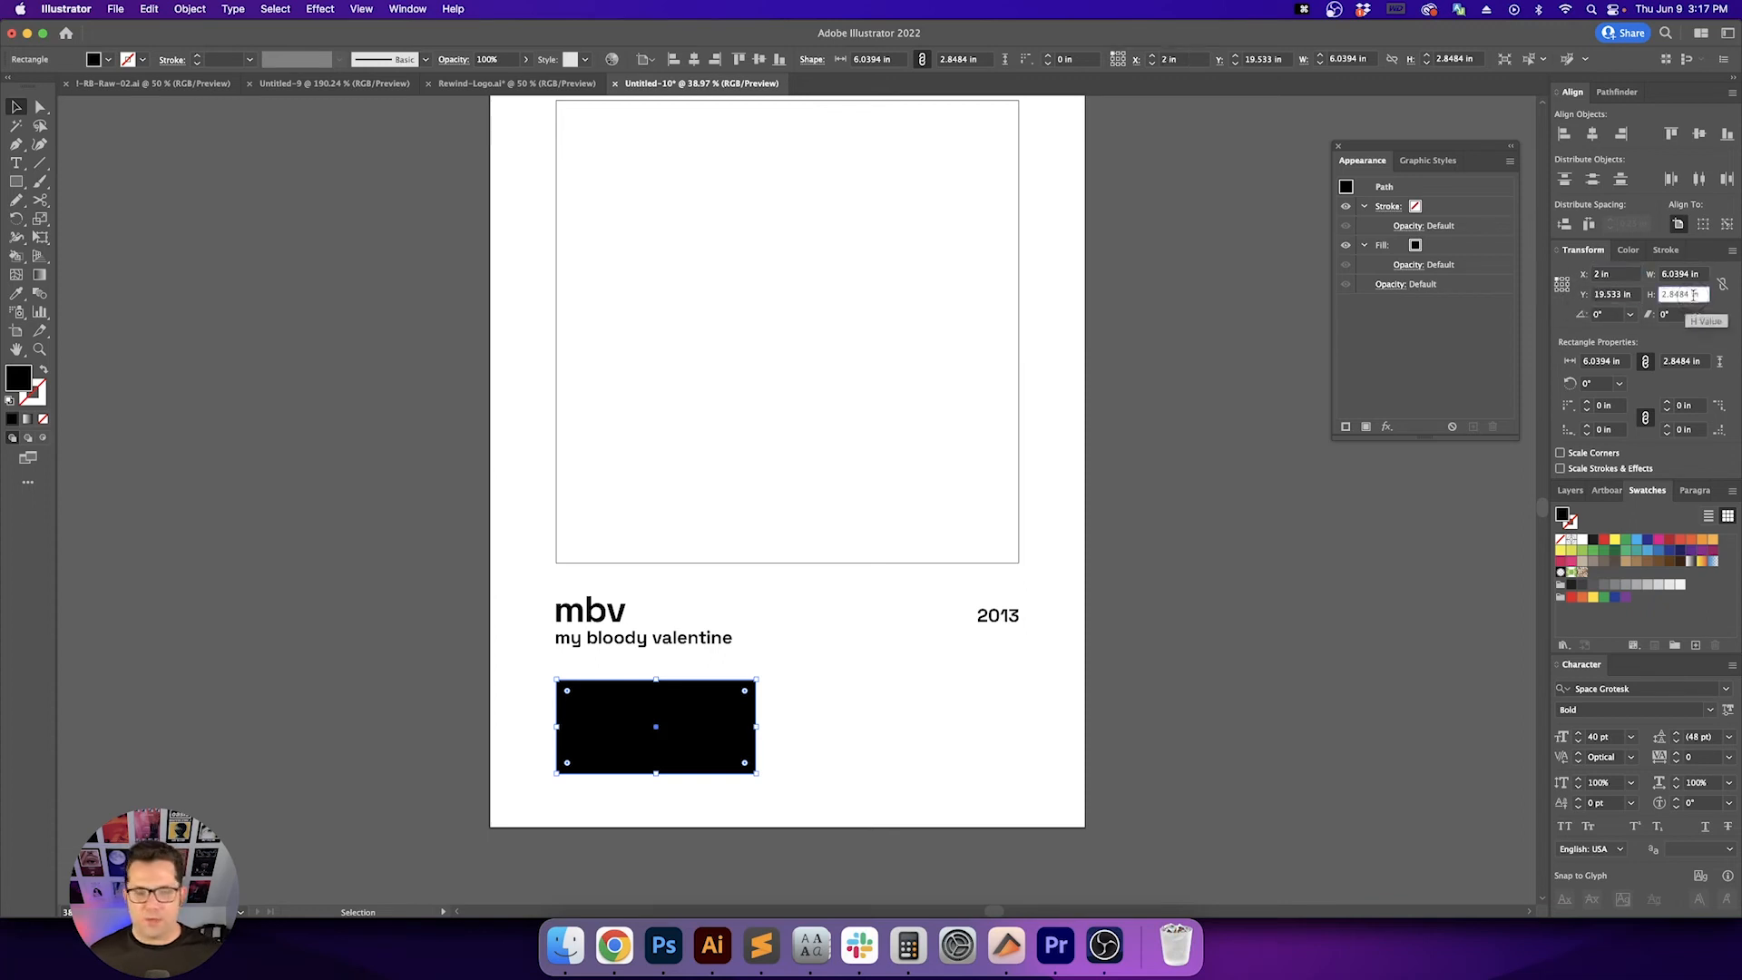
text(5)
key(Return)
key(Up)
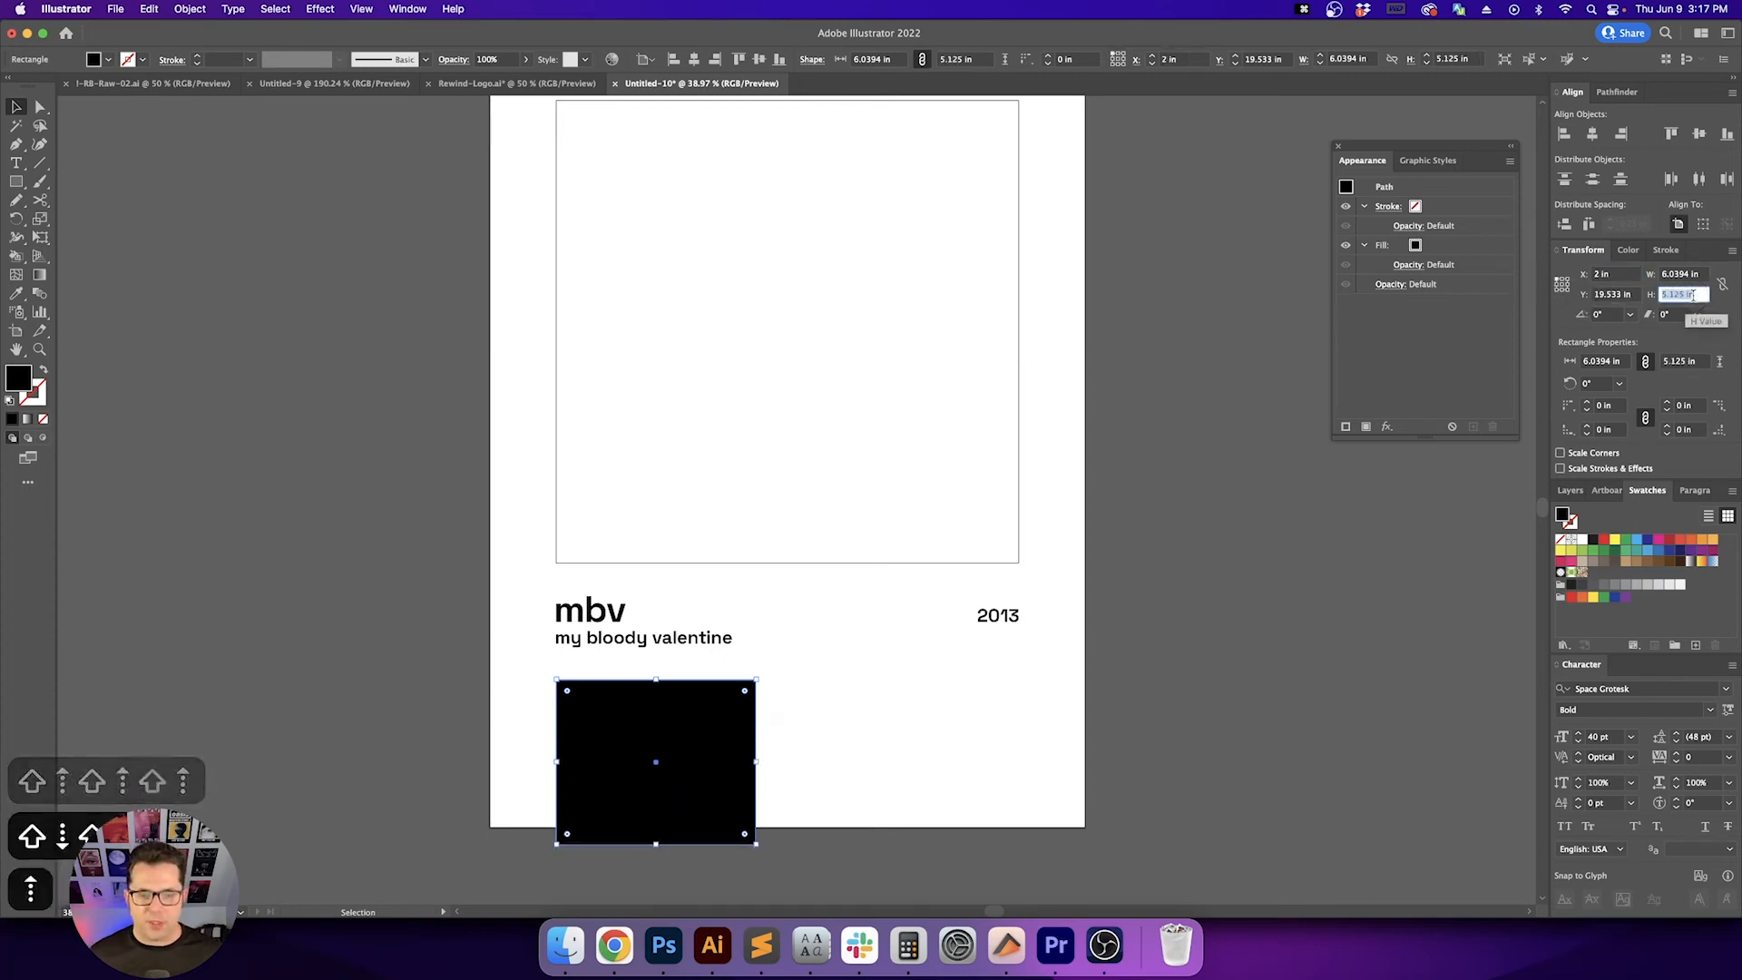
key(Down)
key(Down)
key(Down)
key(Down)
key(Down)
key(Down)
key(Up)
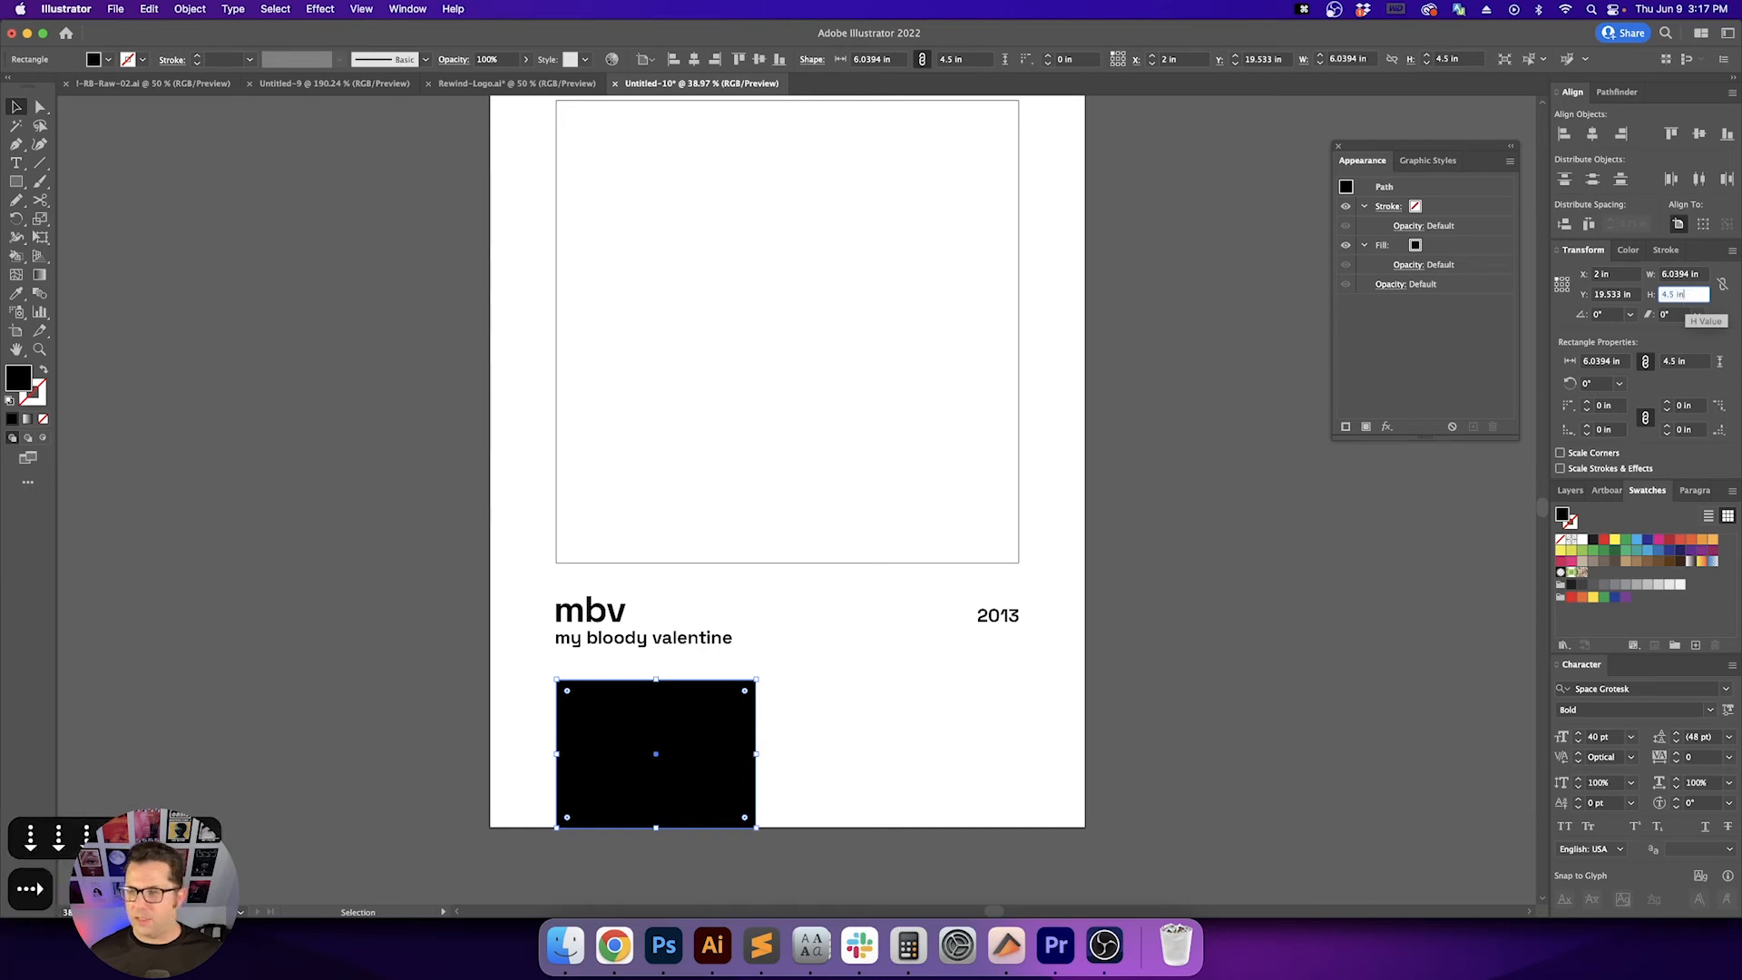
text(2)
key(Return)
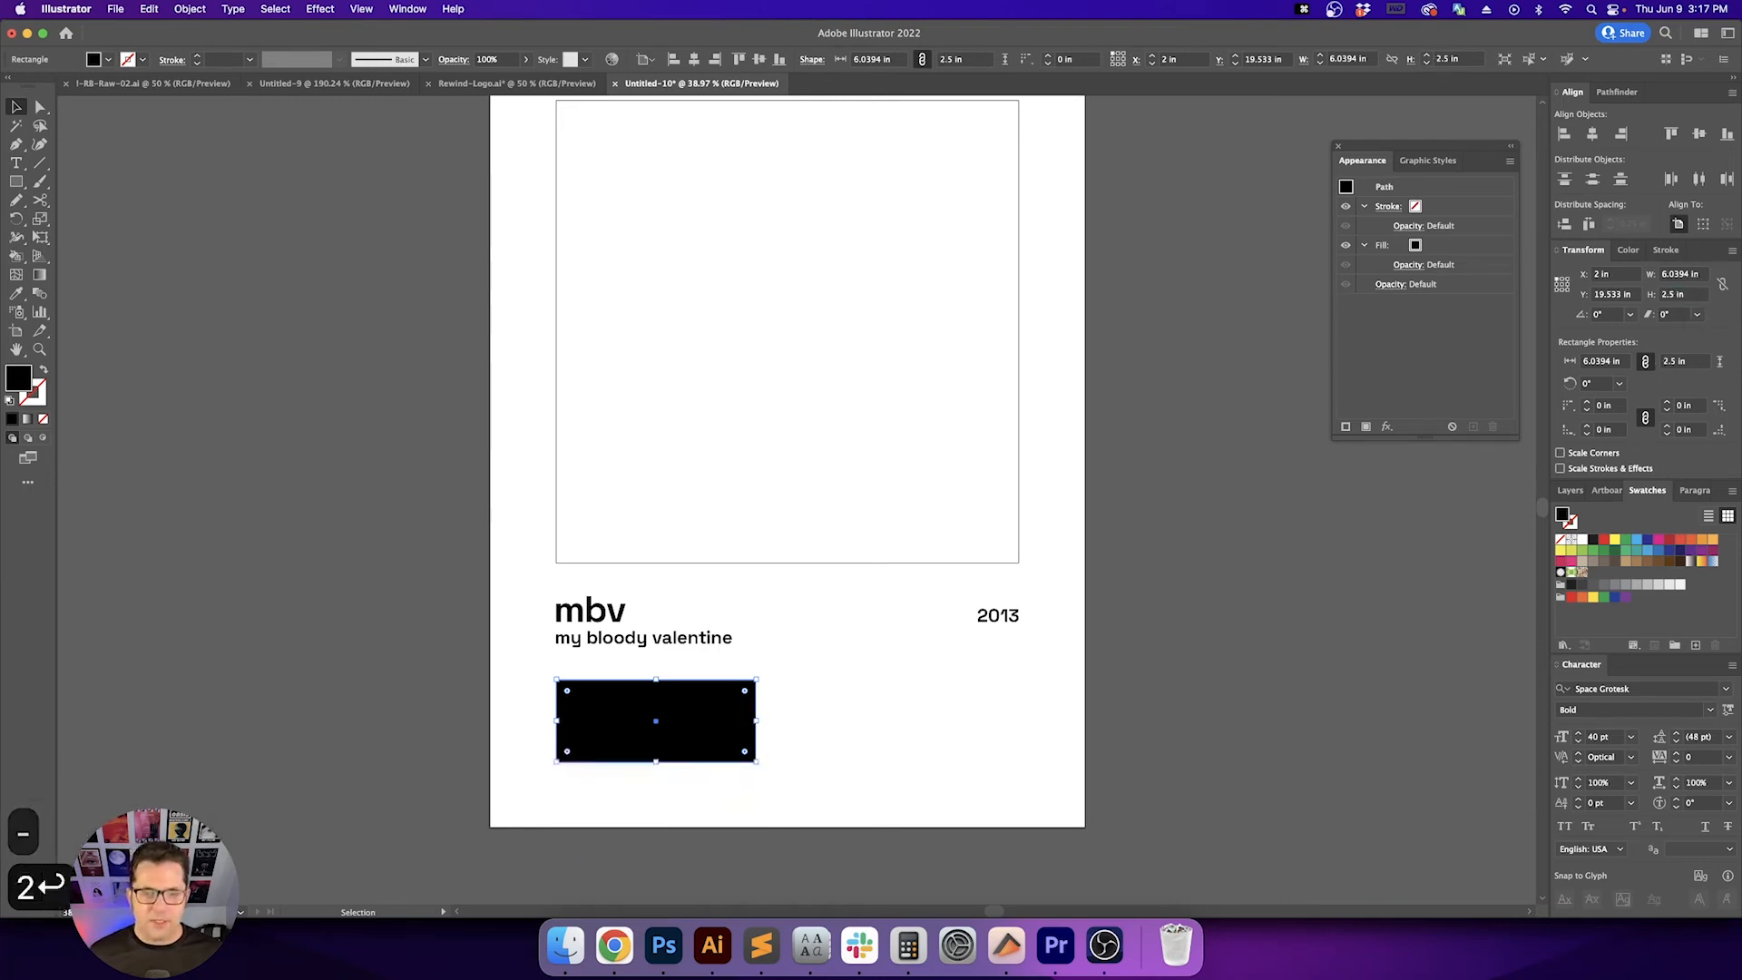
Duplicate the rectangle across to the square's right edge and set the copy's reference point to middle right
key(v)
drag(700, 724, 933, 730)
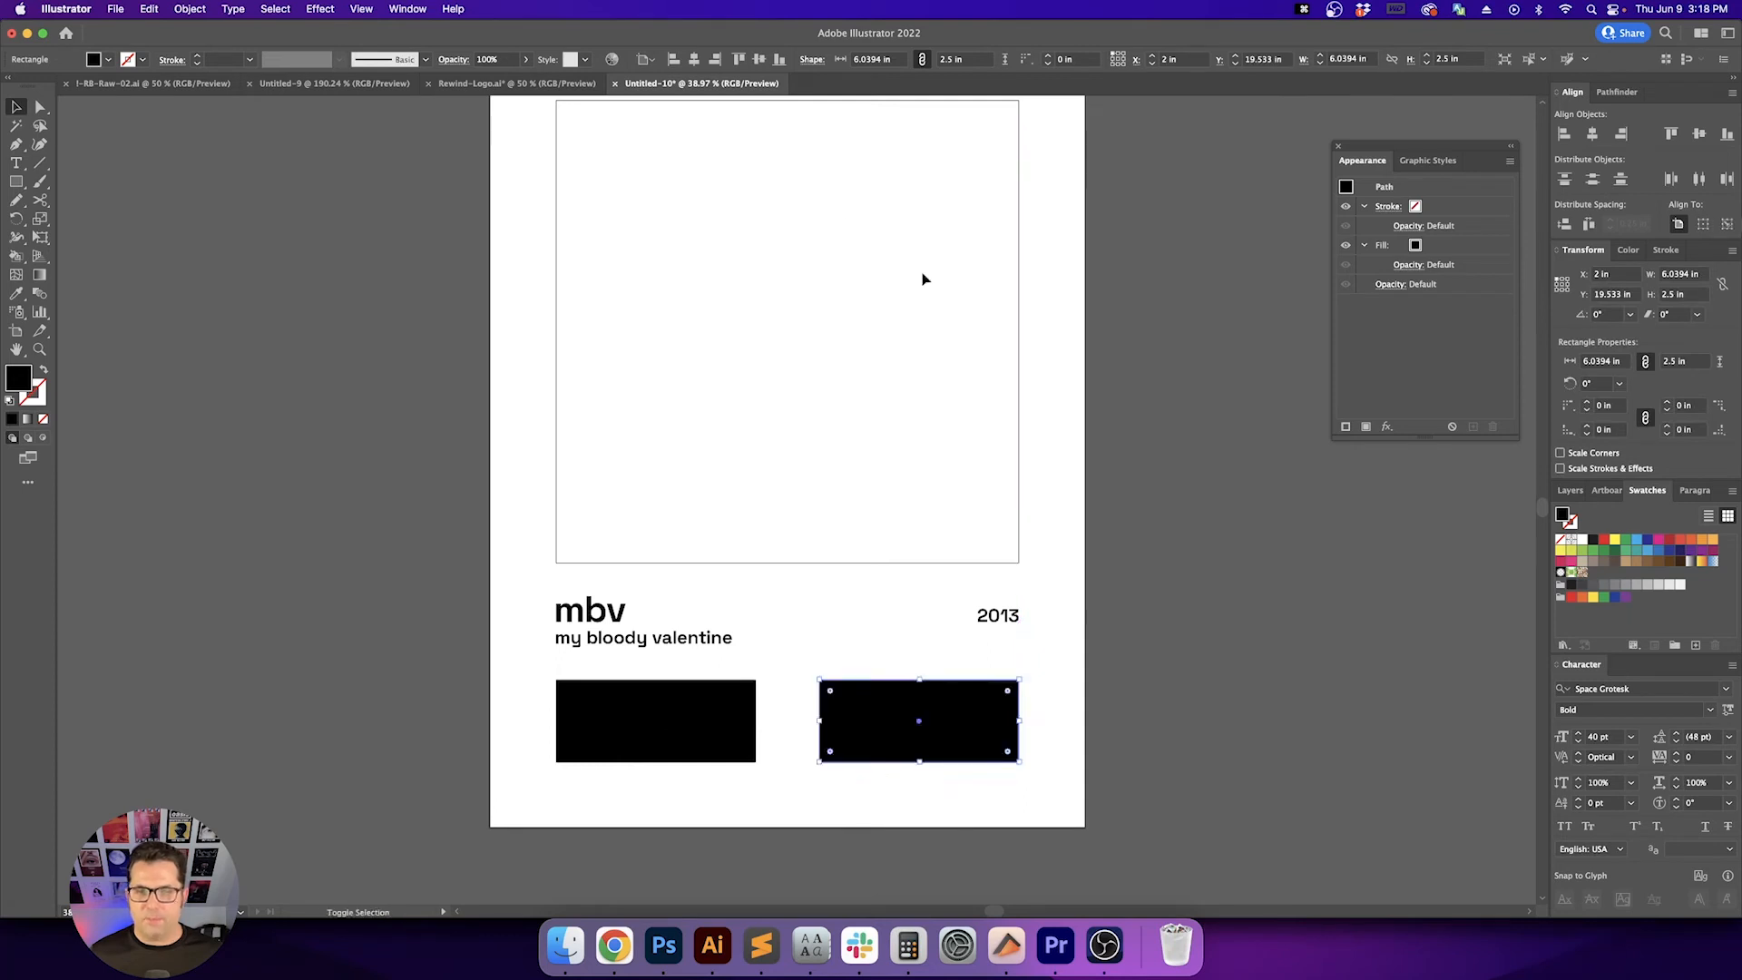
click(1569, 284)
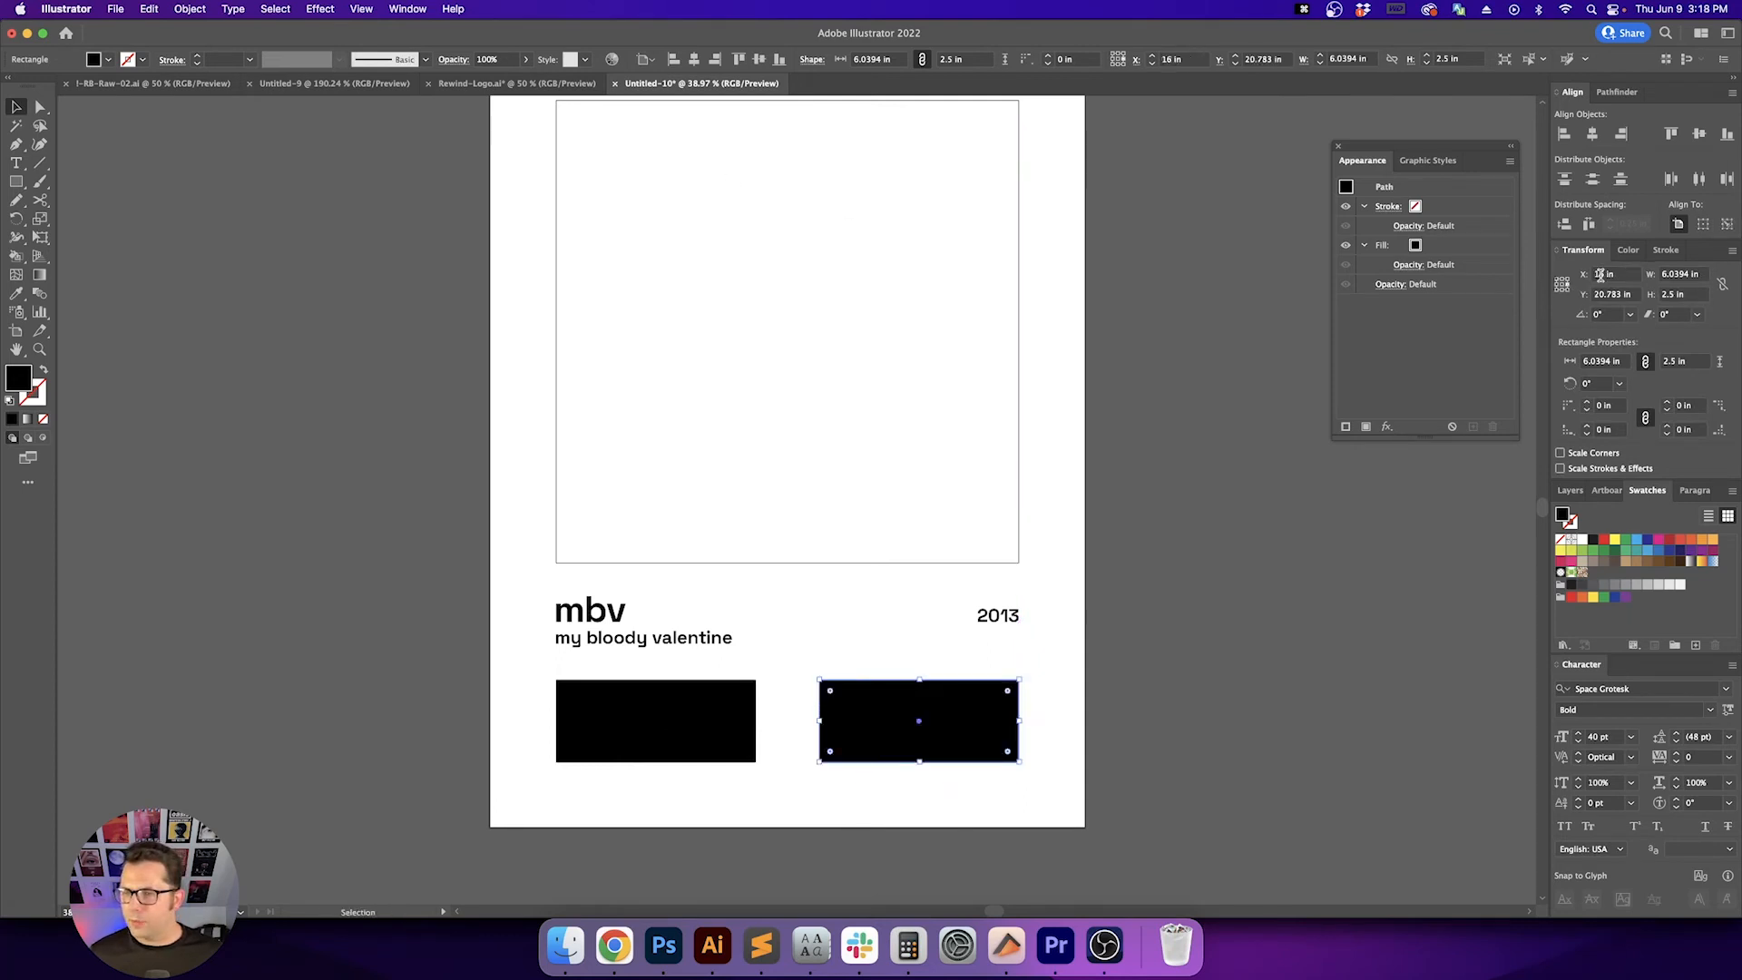
key(v)
Set the left rectangle's reference point to middle left and its width to 7 in
click(661, 721)
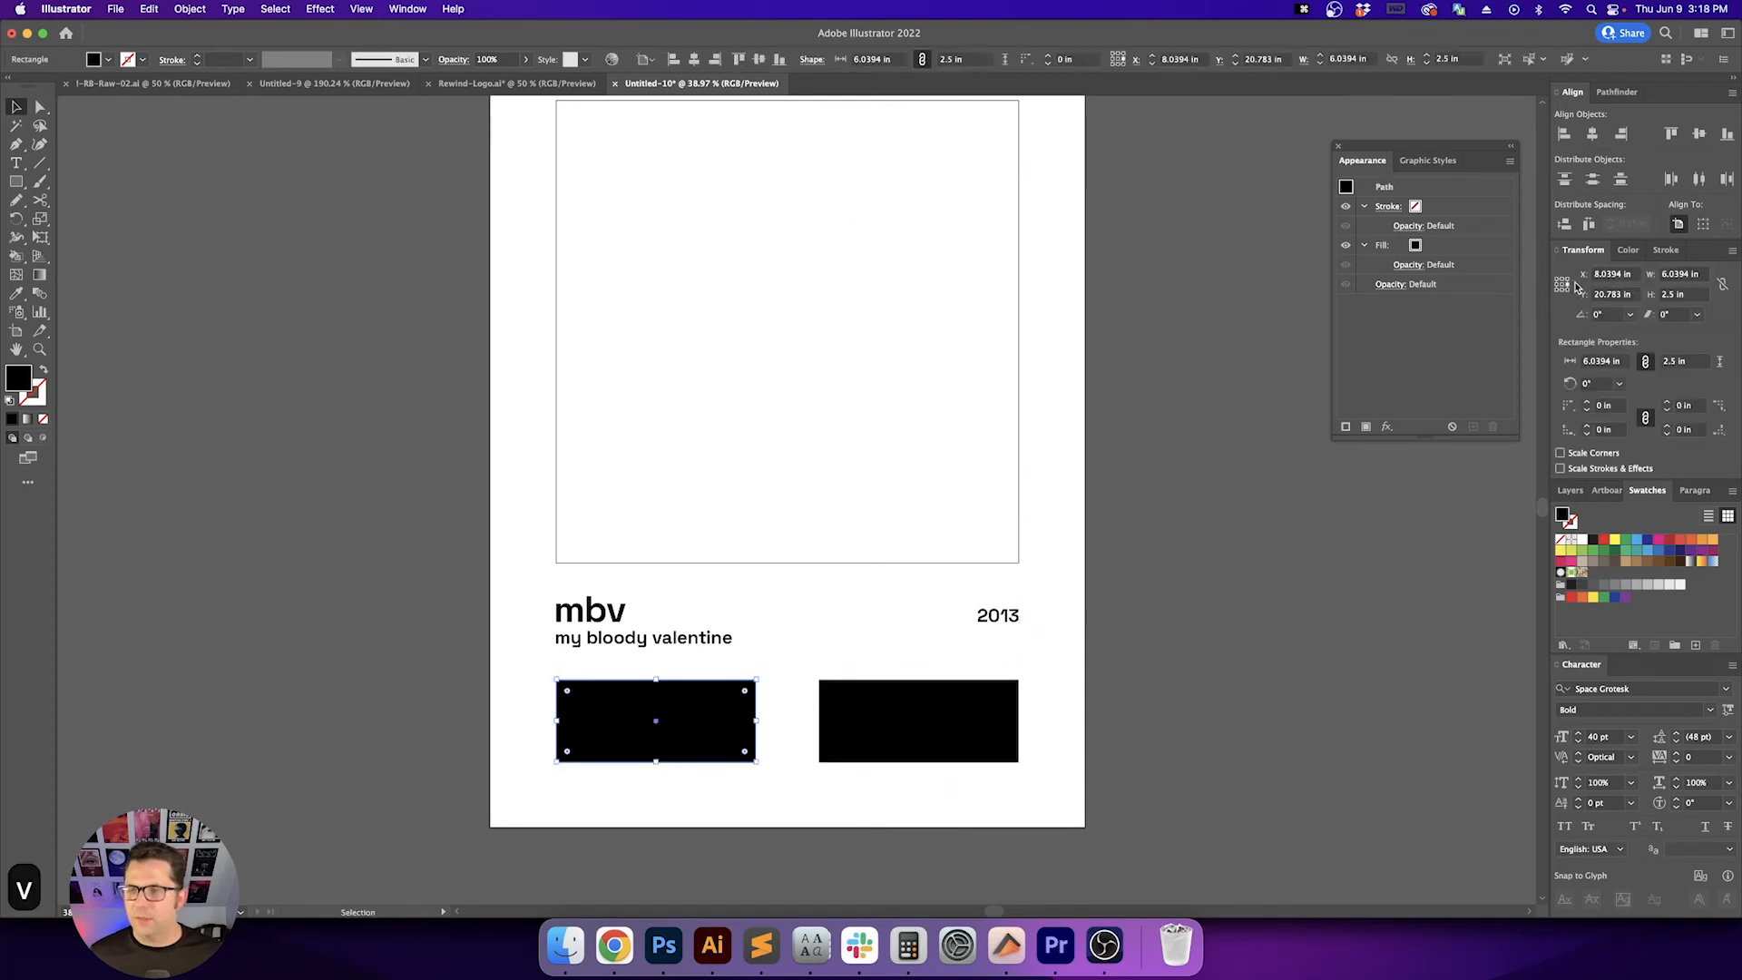
click(1562, 284)
click(1696, 274)
text(7)
key(Return)
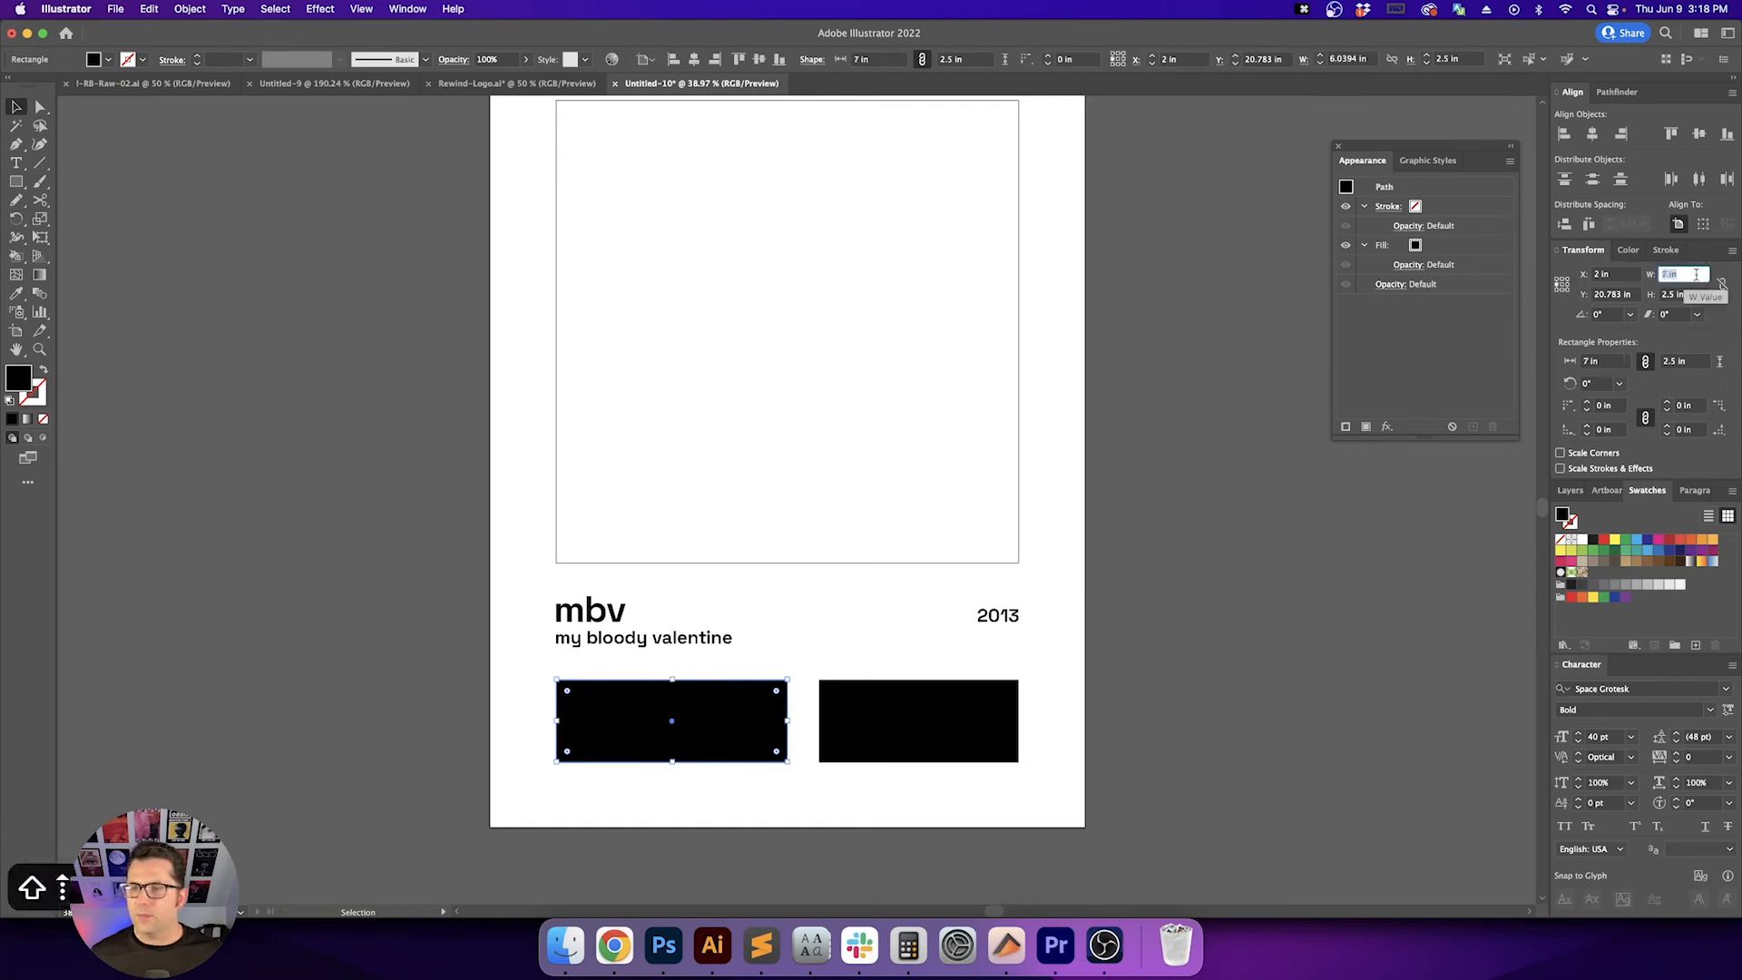
key(Return)
Set the right rectangle's reference point to middle right and its width to 7 in, and deselect it
click(842, 723)
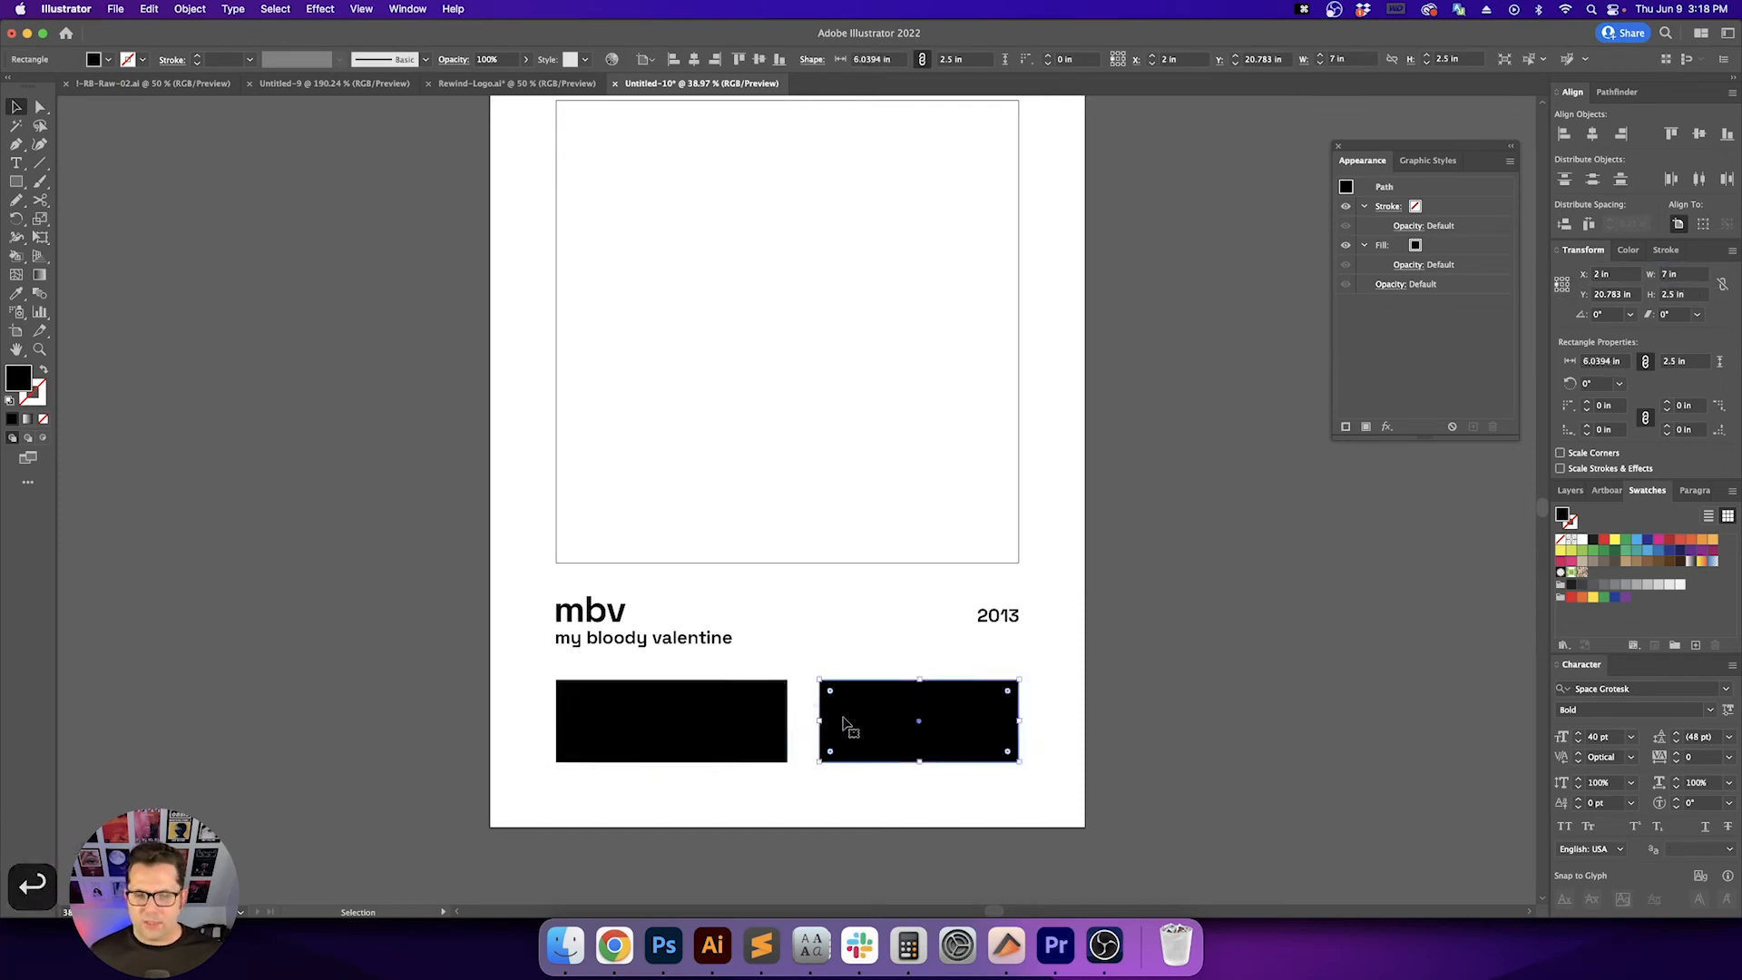
click(1569, 285)
click(1682, 274)
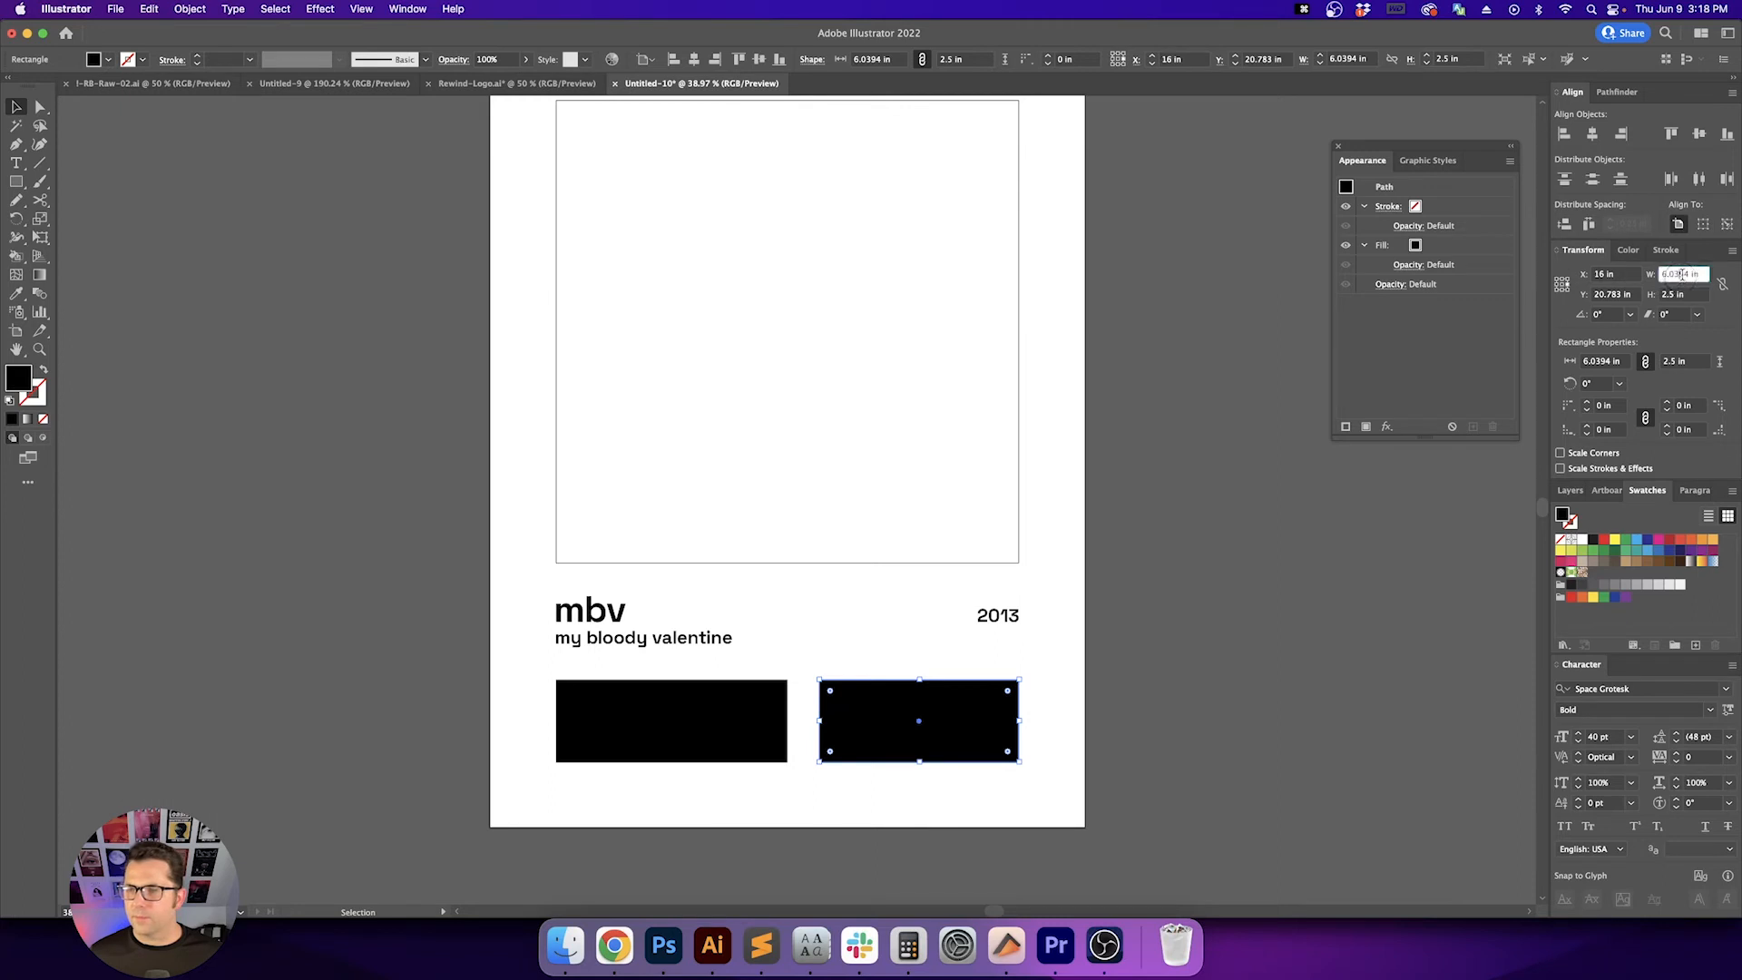
text(7)
key(Return)
key(v)
click(1145, 657)
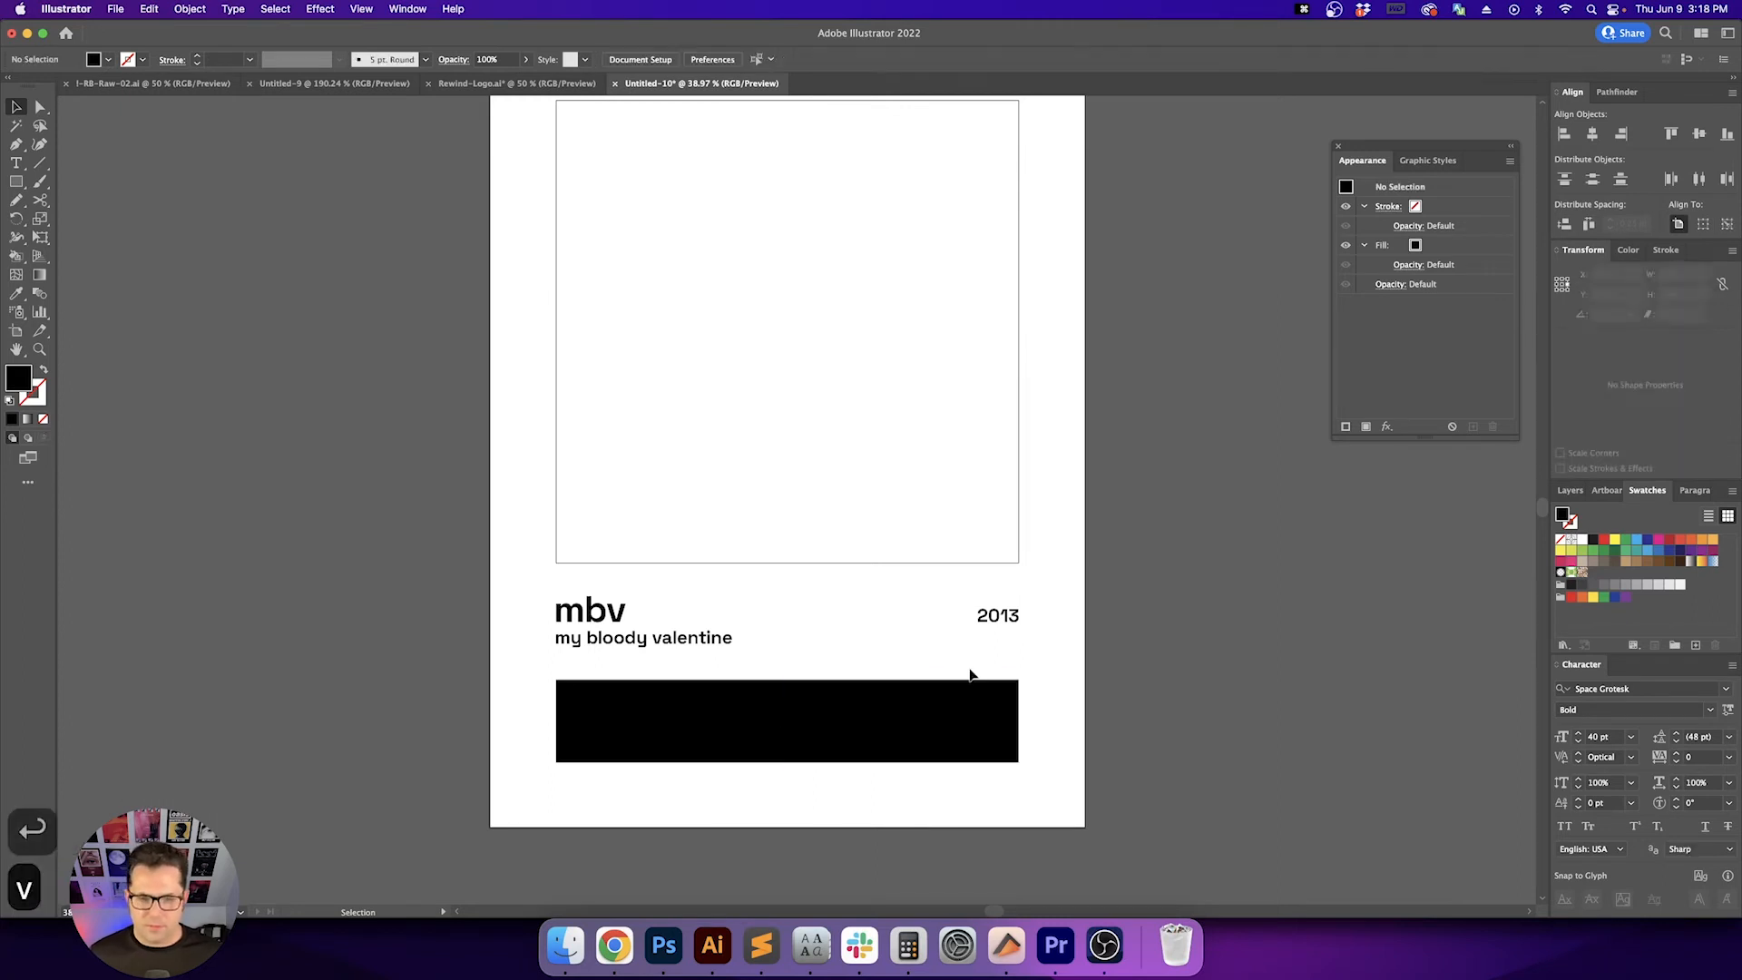
Subtract 0.25 in from the left rectangle's width, making it 6.75 in and keeping its left edge fixed
click(953, 712)
click(1127, 690)
click(750, 699)
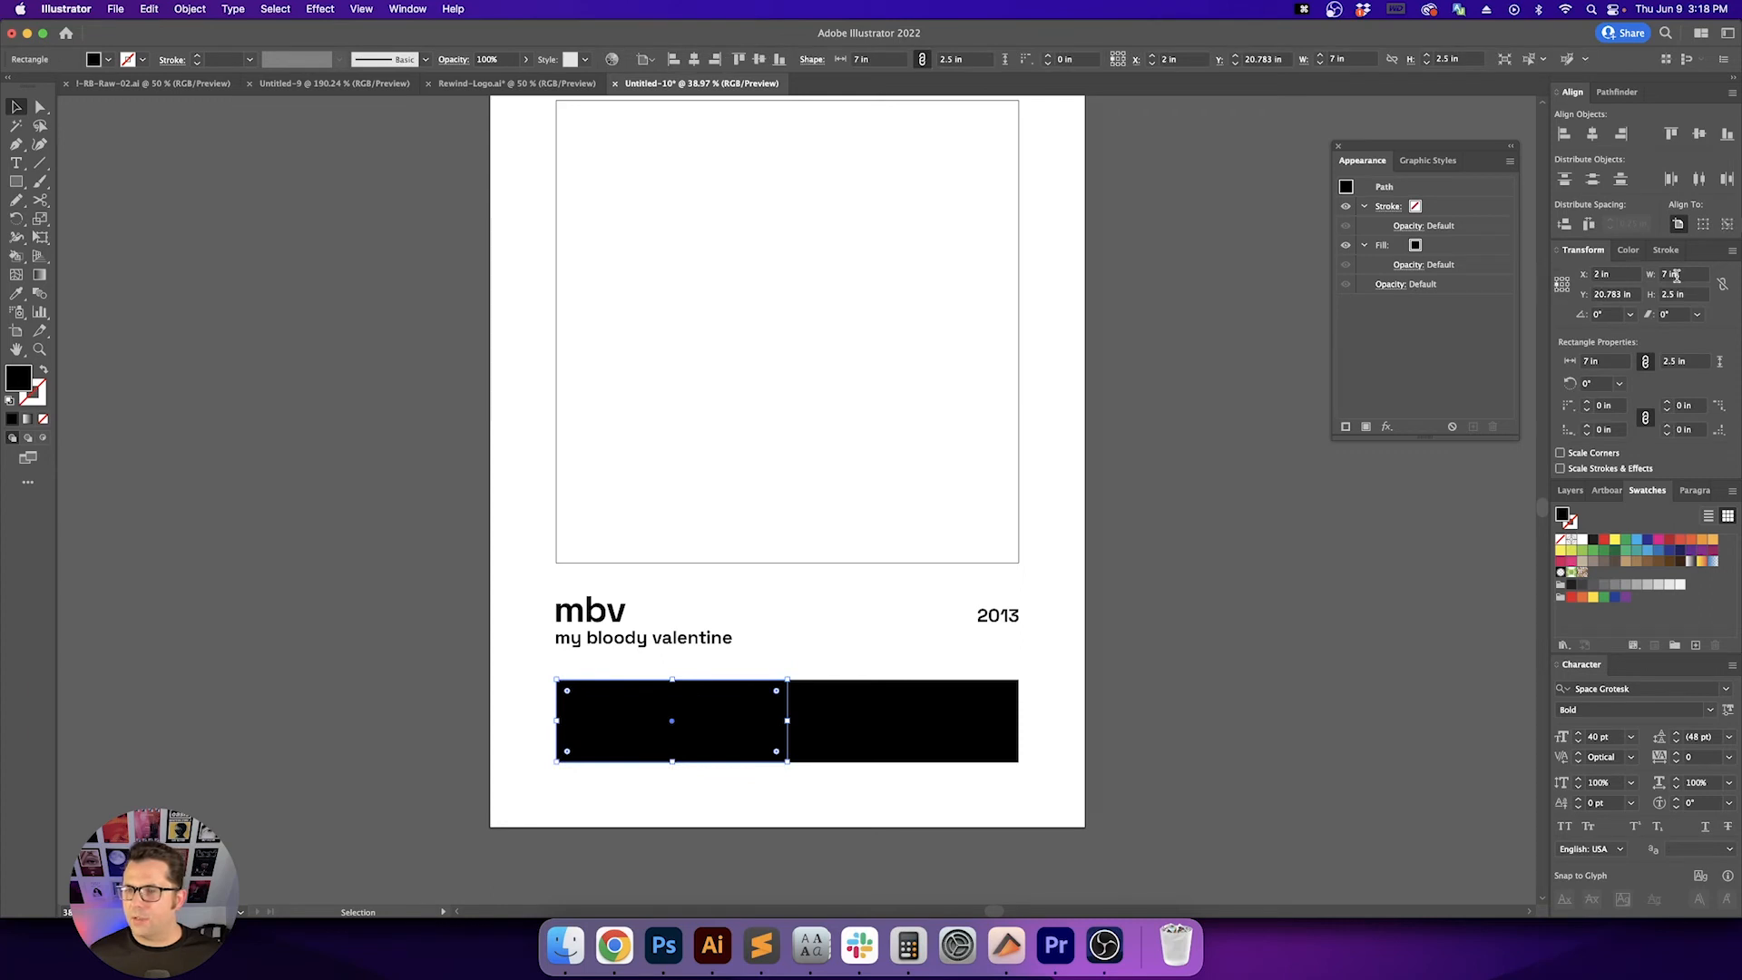
click(1677, 275)
text(-)
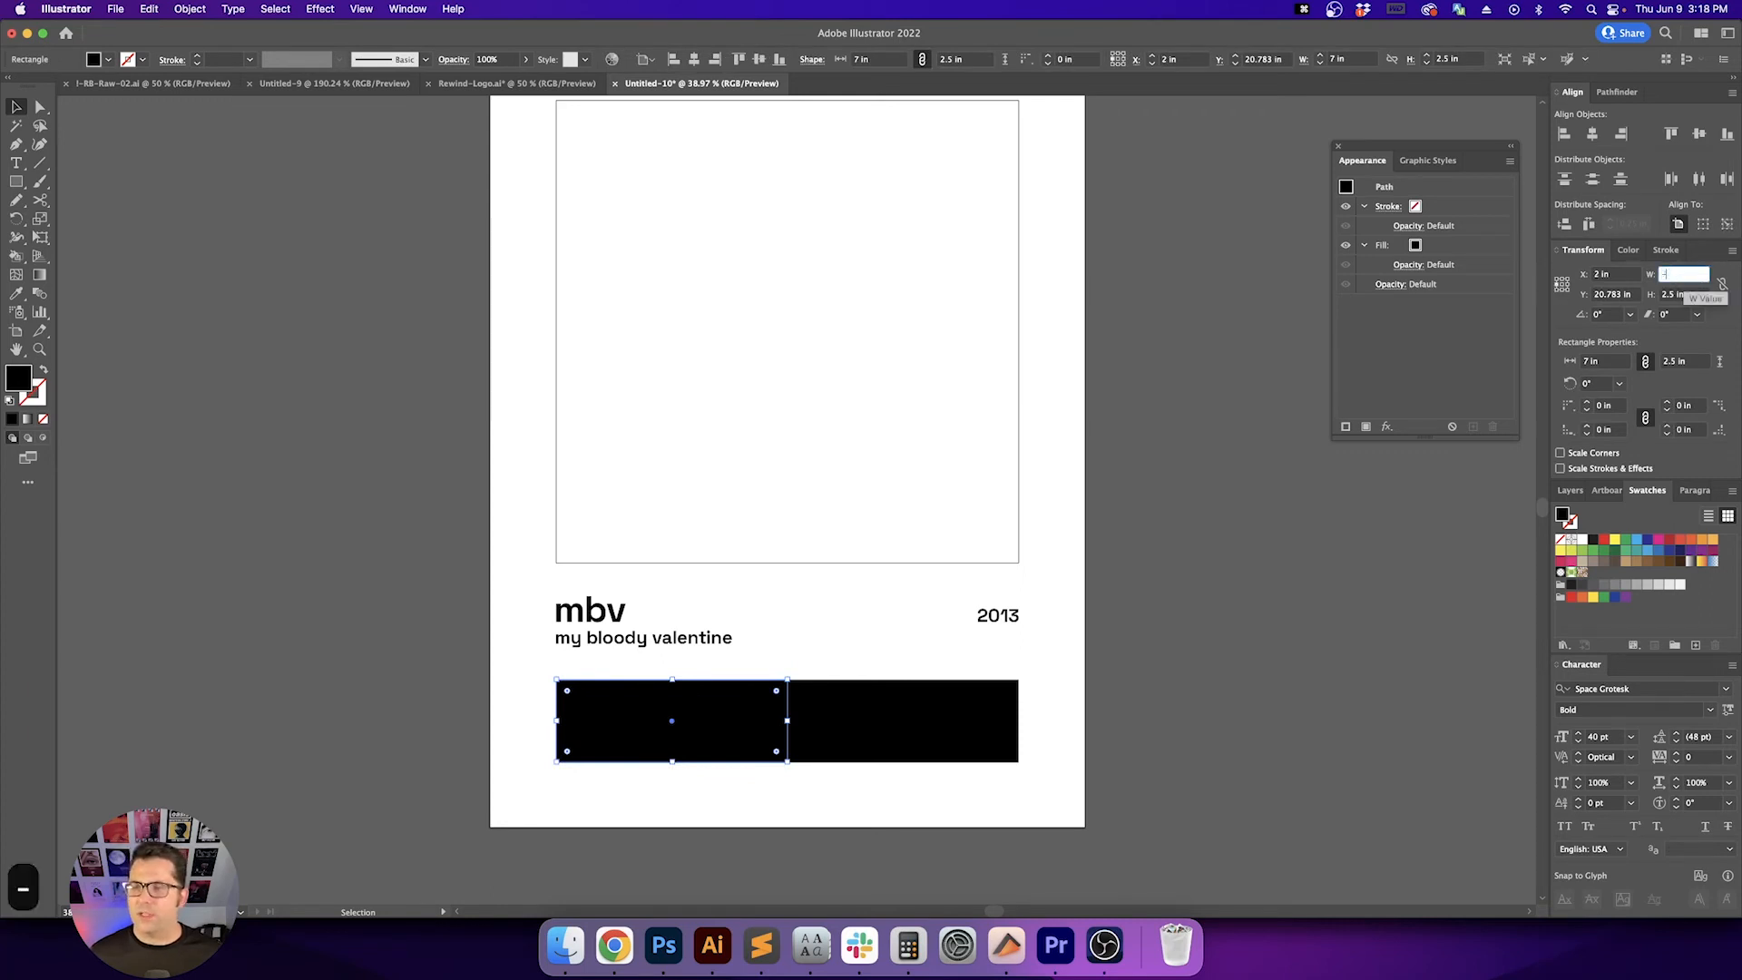
text(.25)
key(Return)
key(cmd+z)
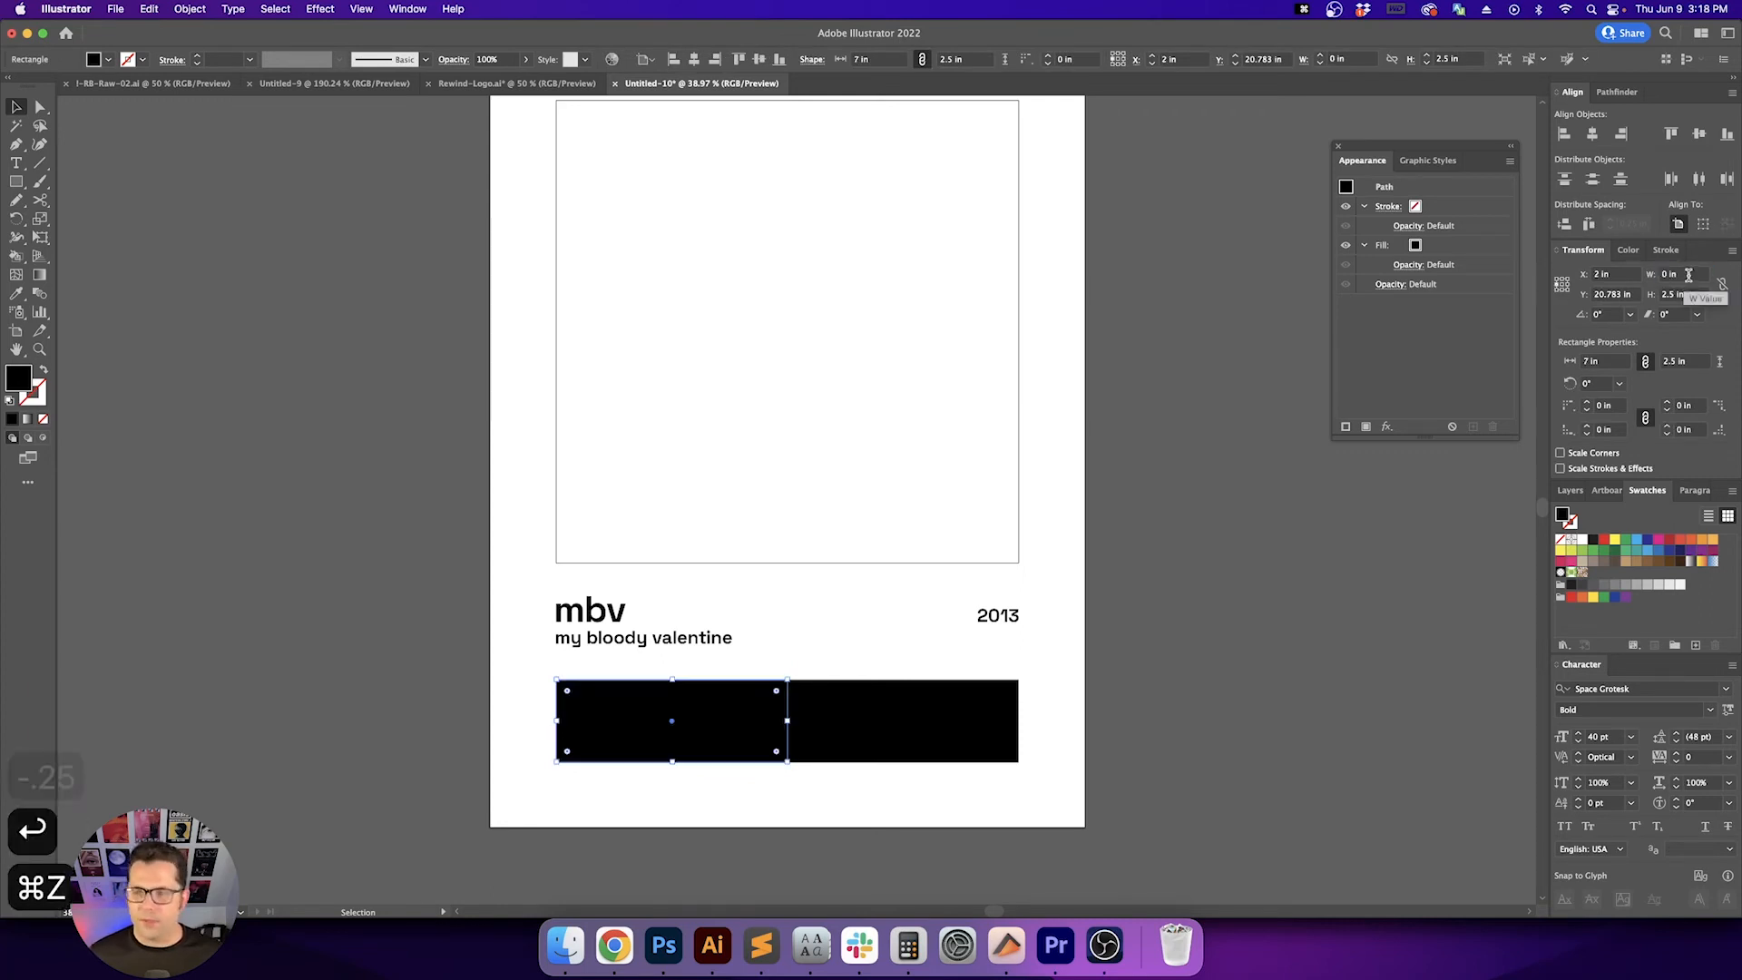
text(-.25)
key(Return)
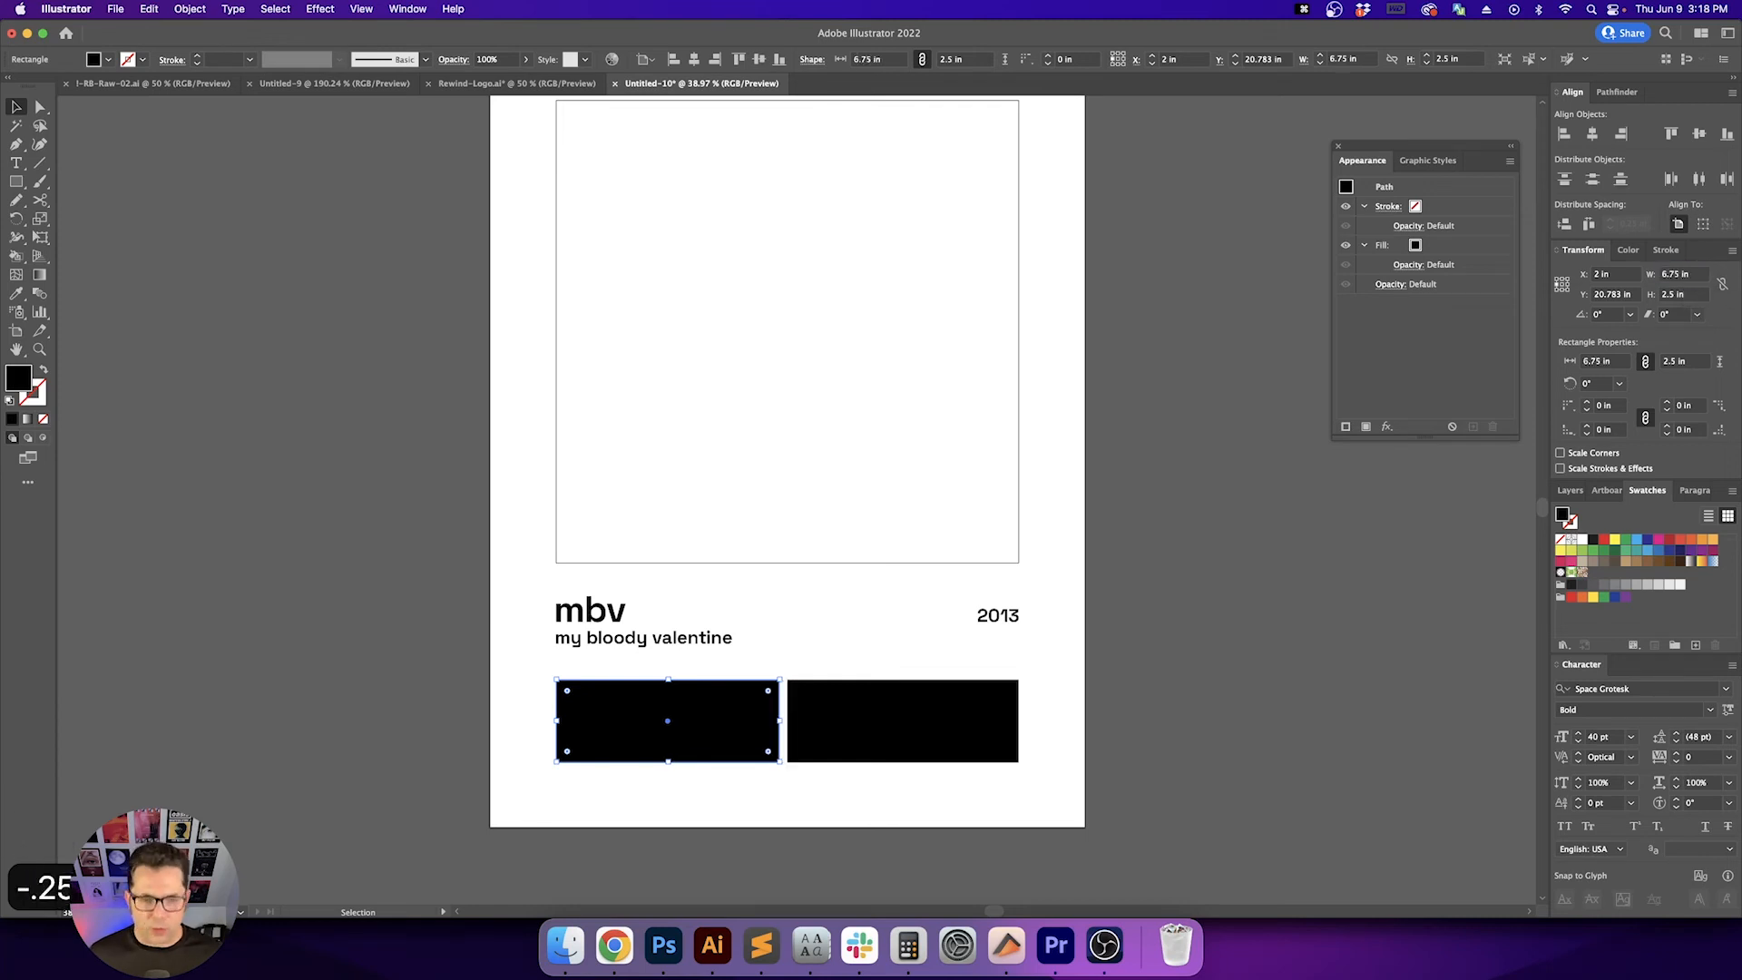
Reduce the right rectangle's width by 0.25 in to 6.75 in, using the middle-right reference point, and deselect it
click(900, 752)
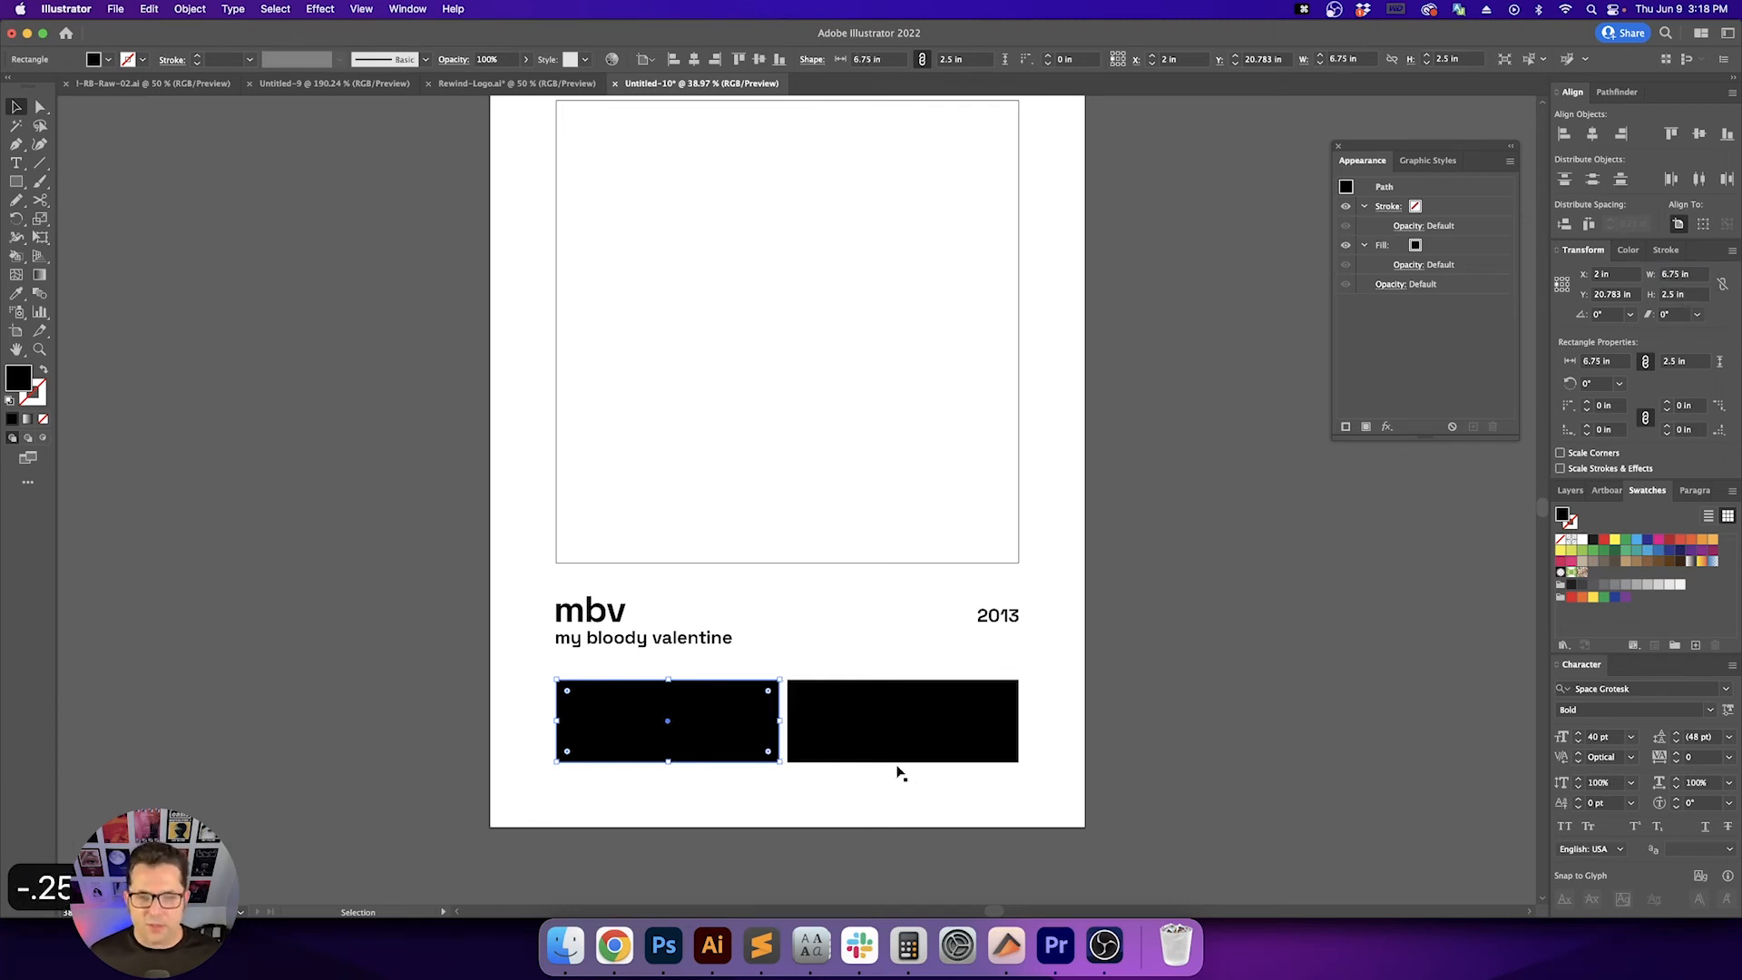
click(1567, 286)
click(1697, 274)
text(-.25)
key(Return)
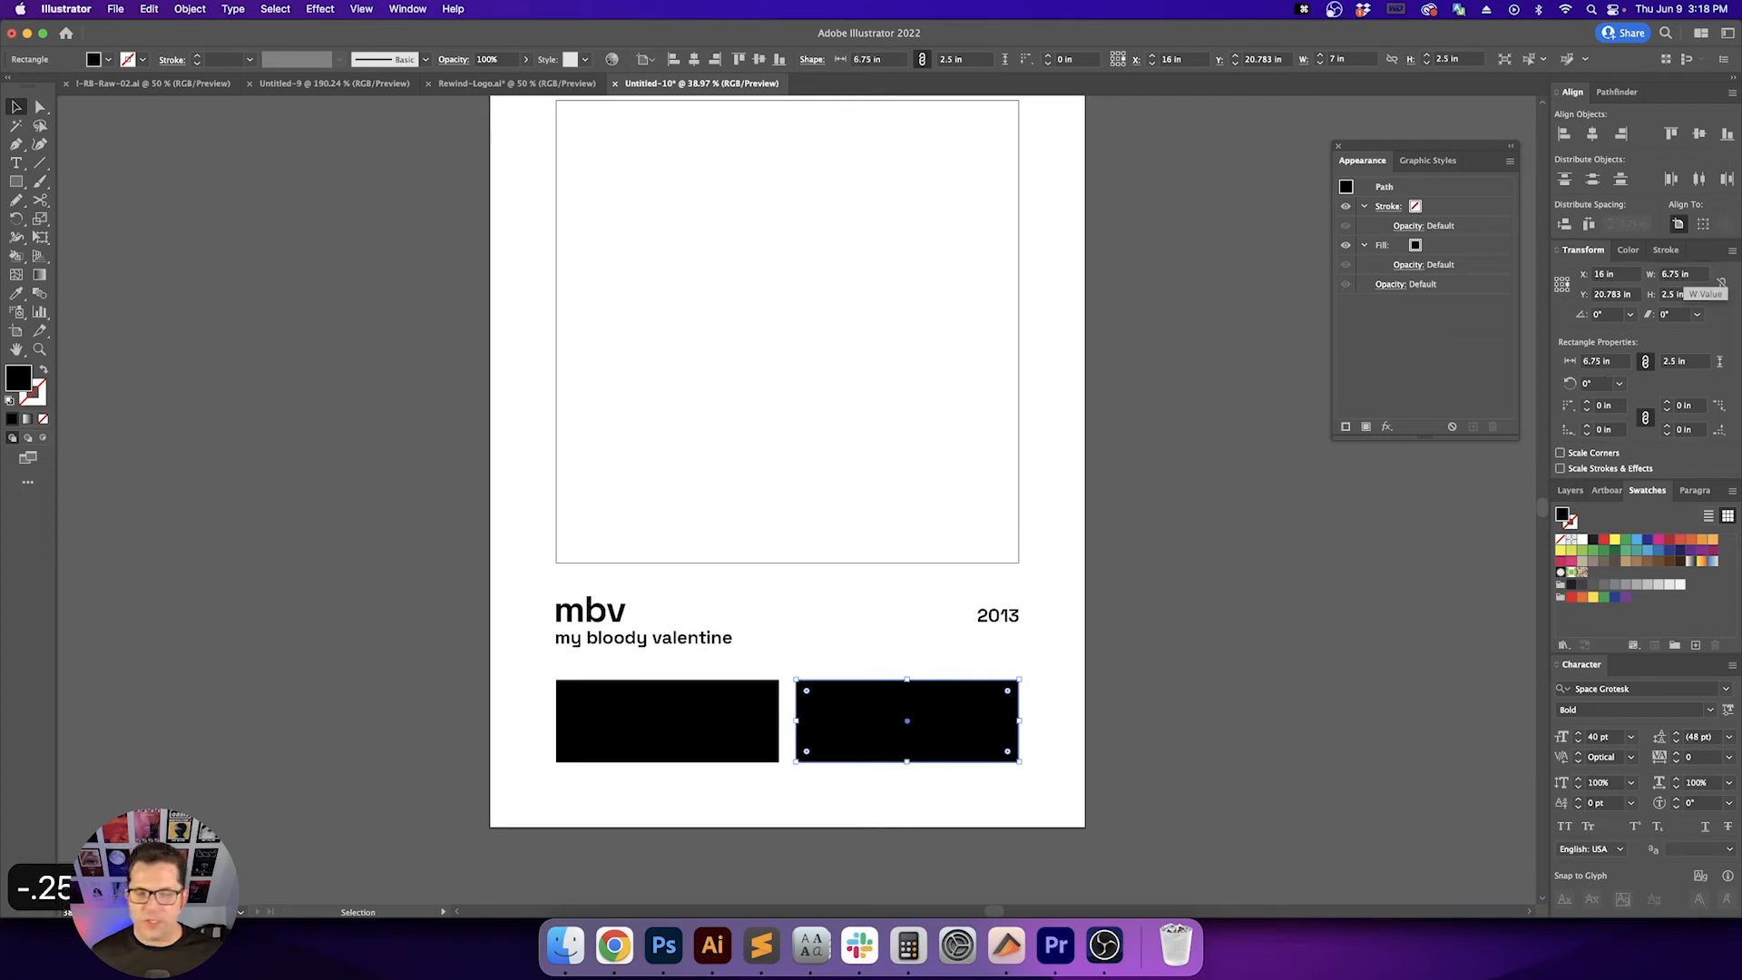
key(v)
click(1260, 818)
key(space)
drag(1212, 794, 1239, 826)
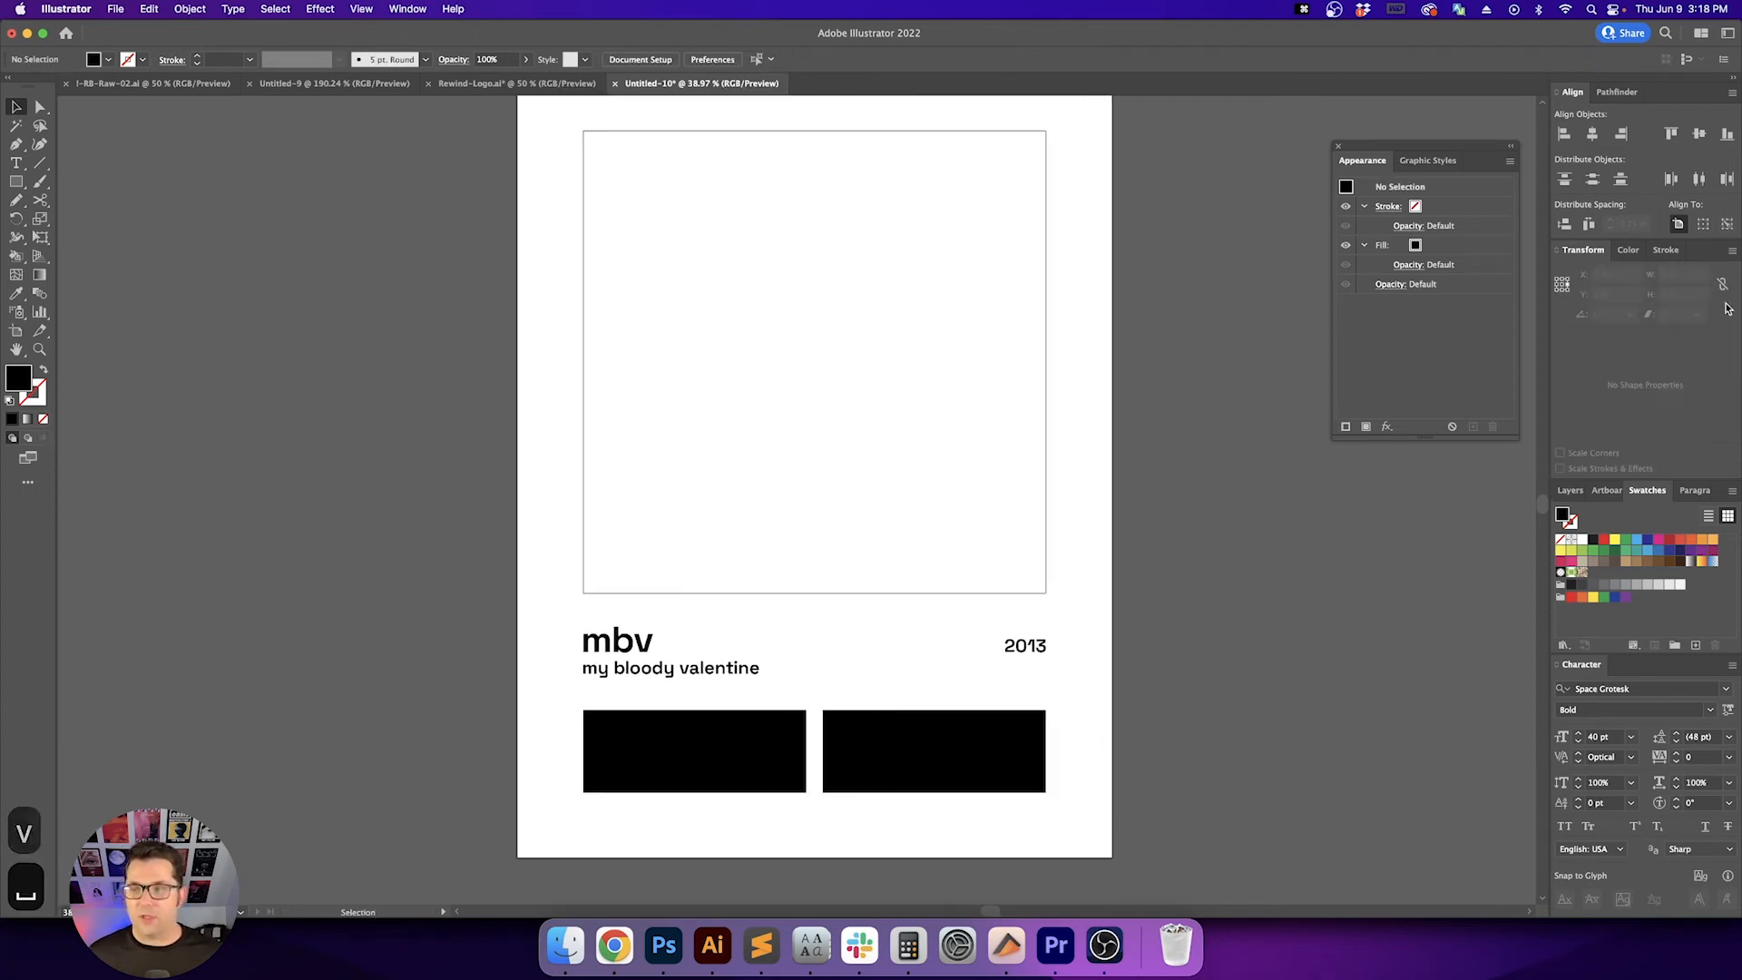
Try increasing the right rectangle's height by 1 in, undo the change and deselect the rectangle
drag(1156, 739, 541, 774)
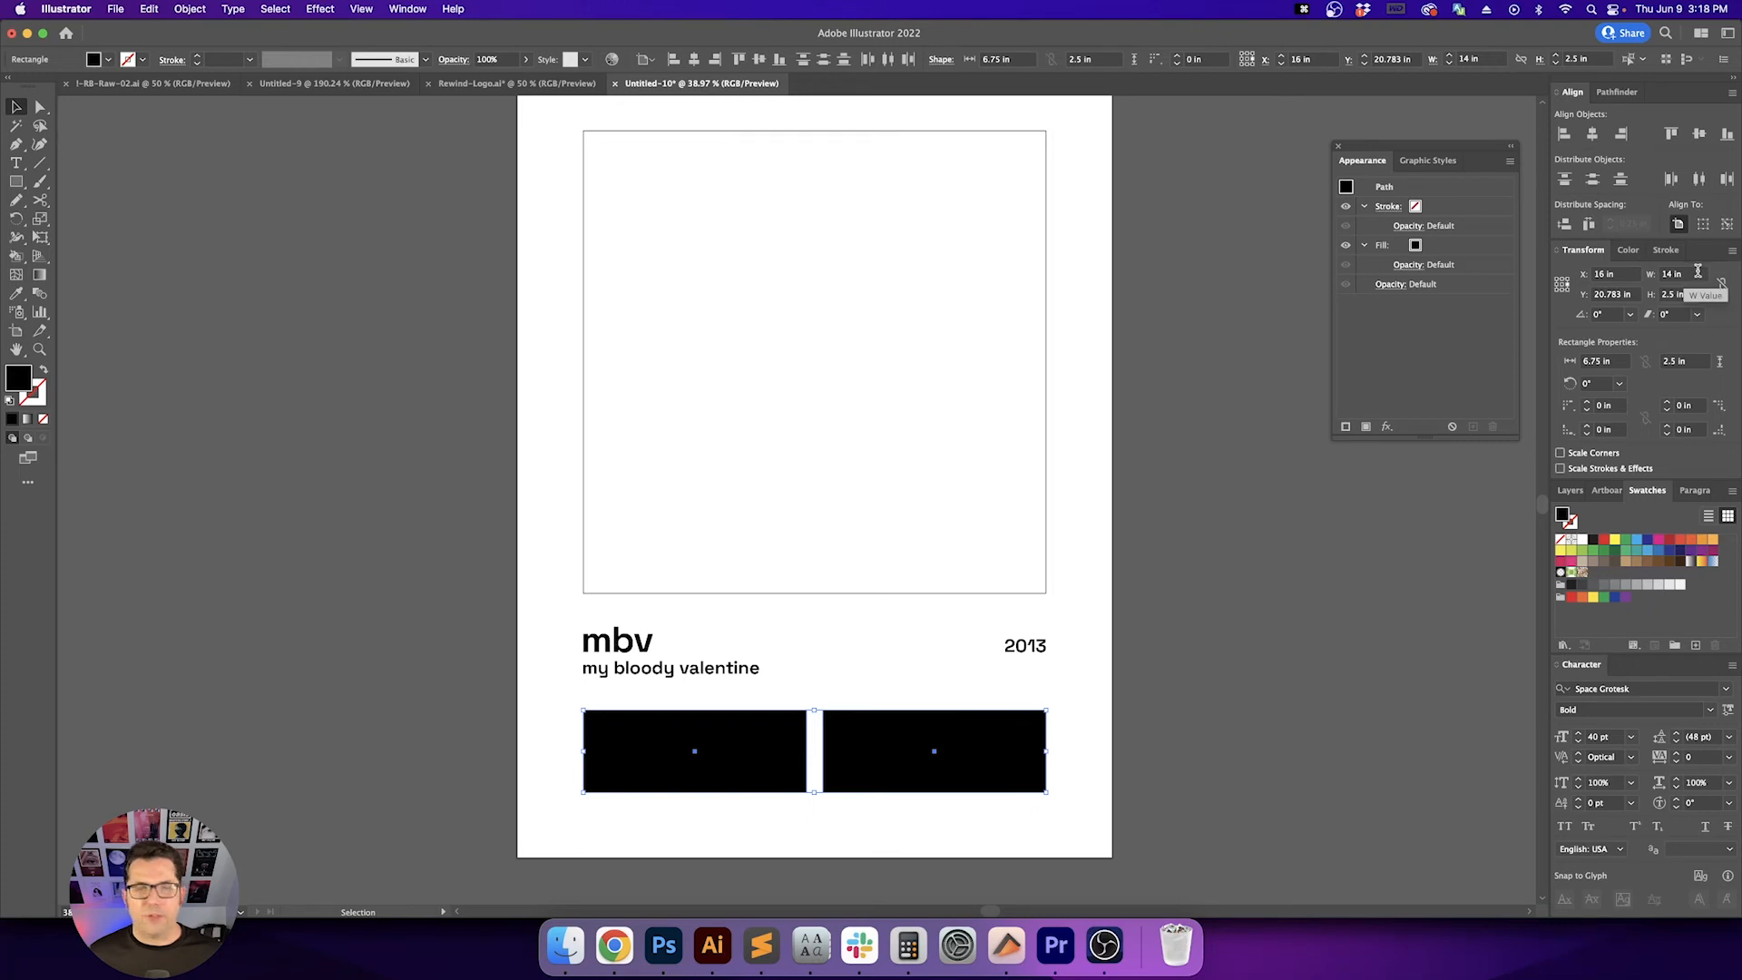
click(920, 767)
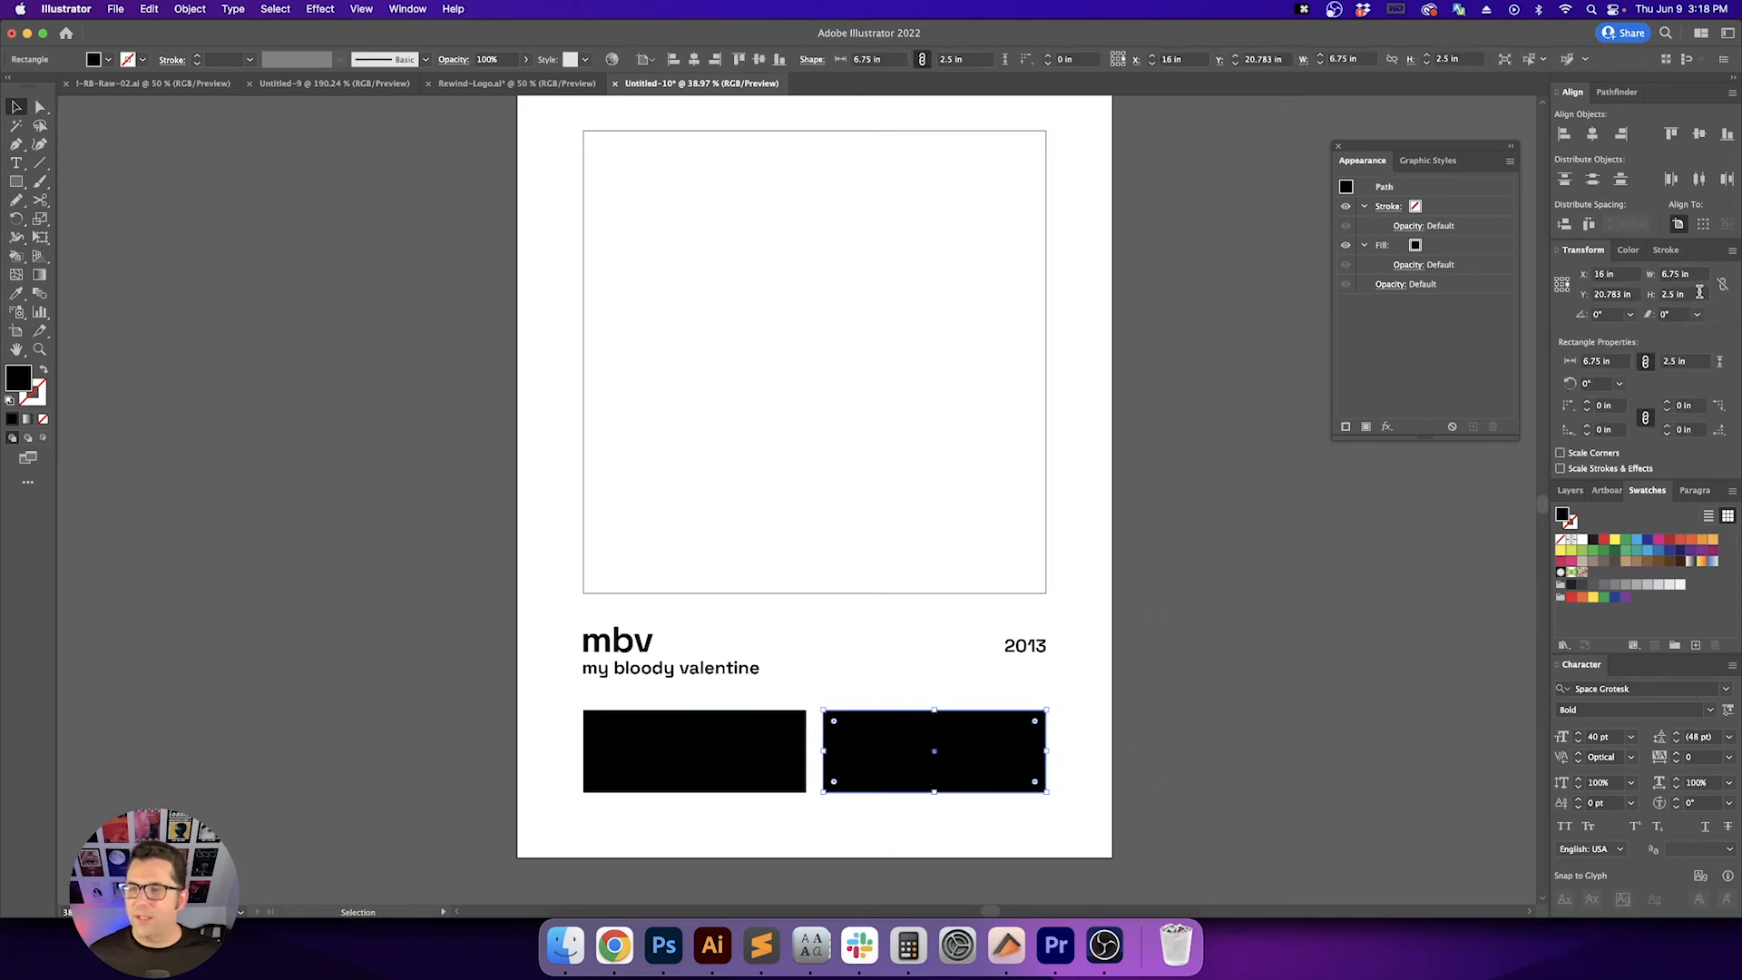
click(1699, 293)
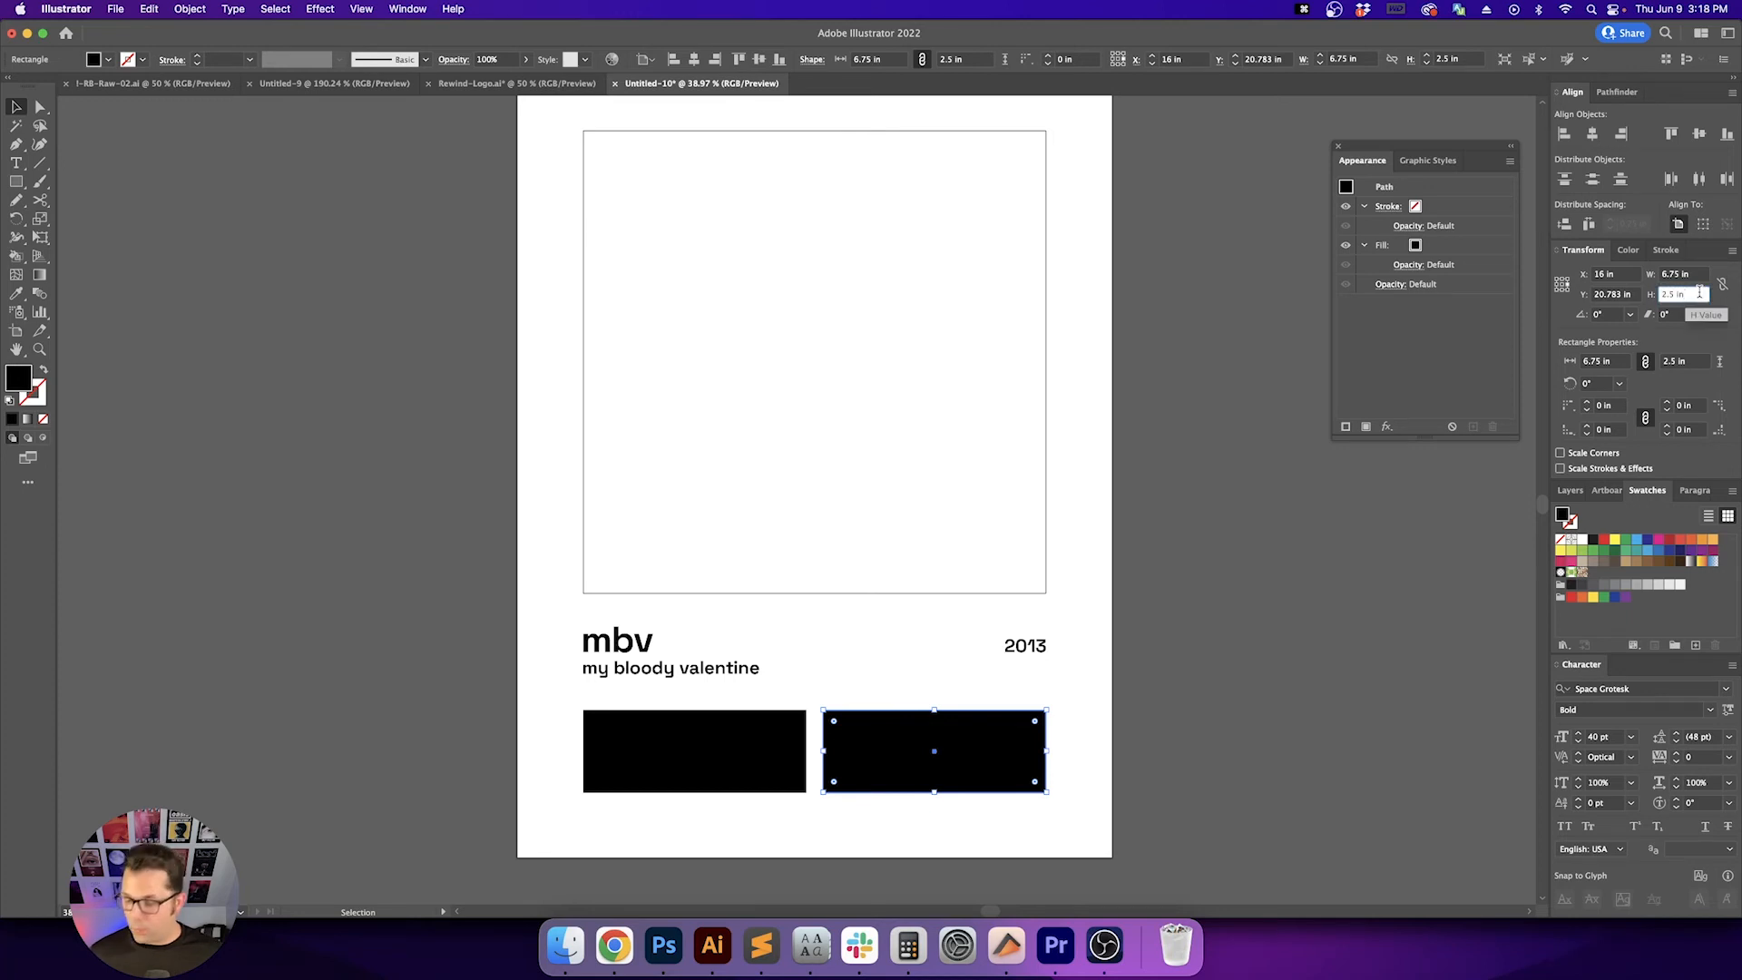
text(+1)
key(Return)
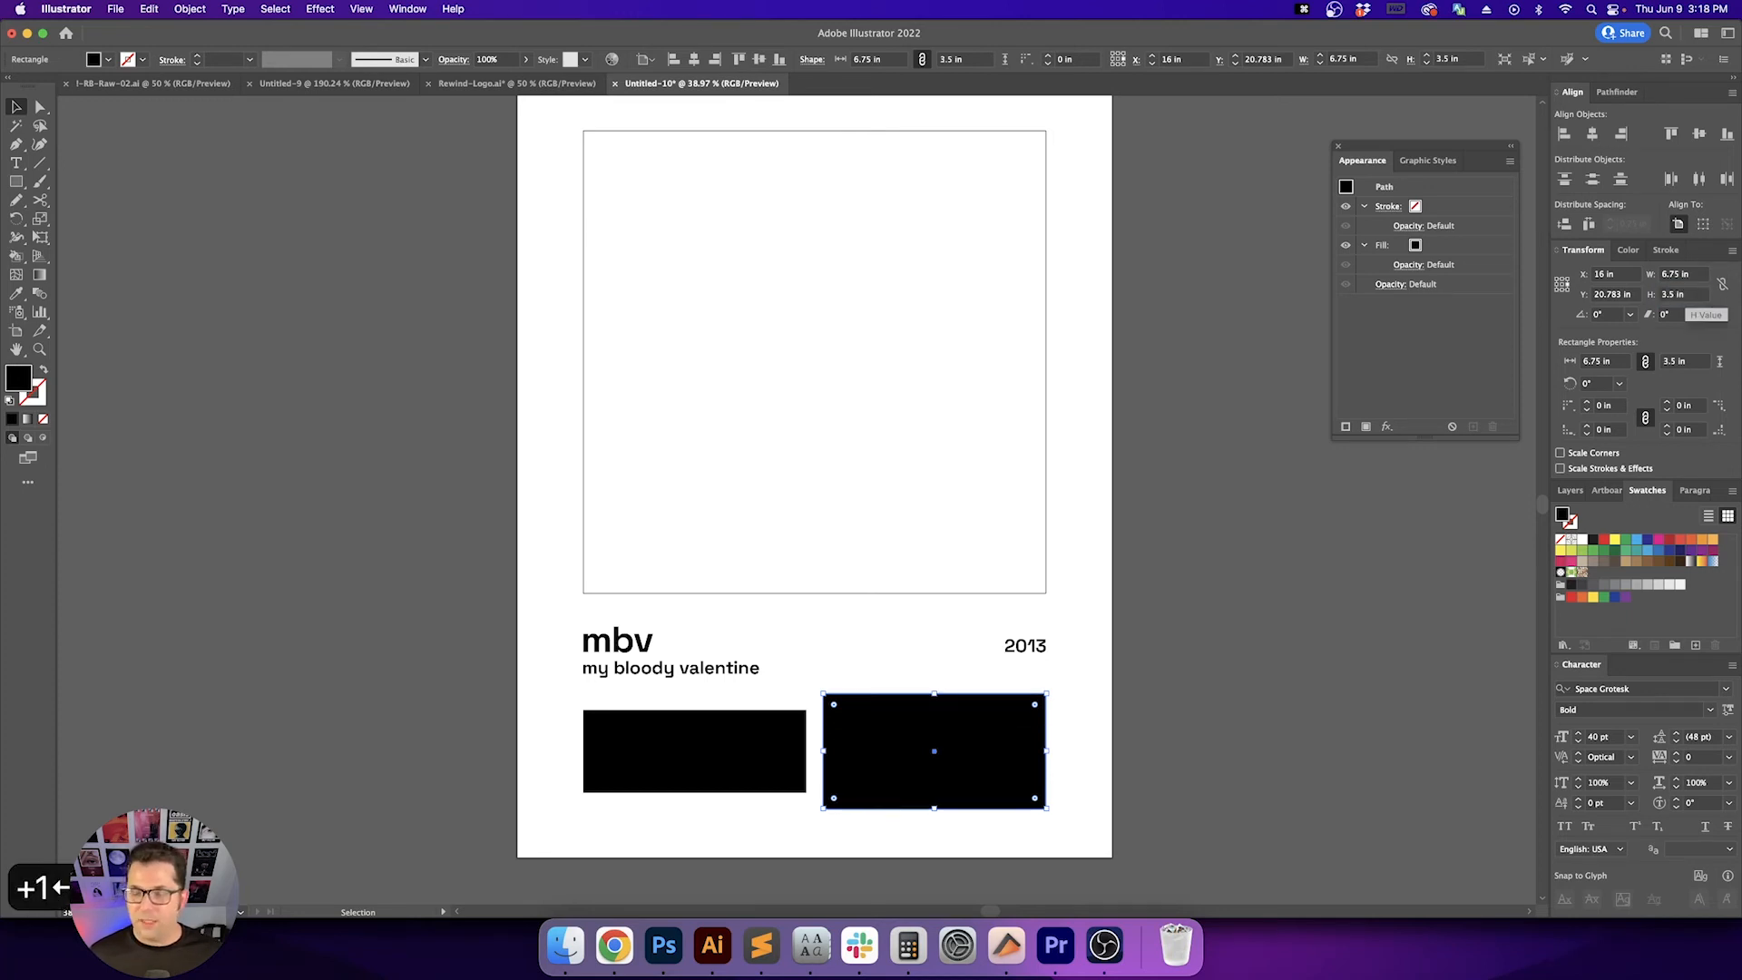
key(super+z)
click(1214, 705)
key(v)
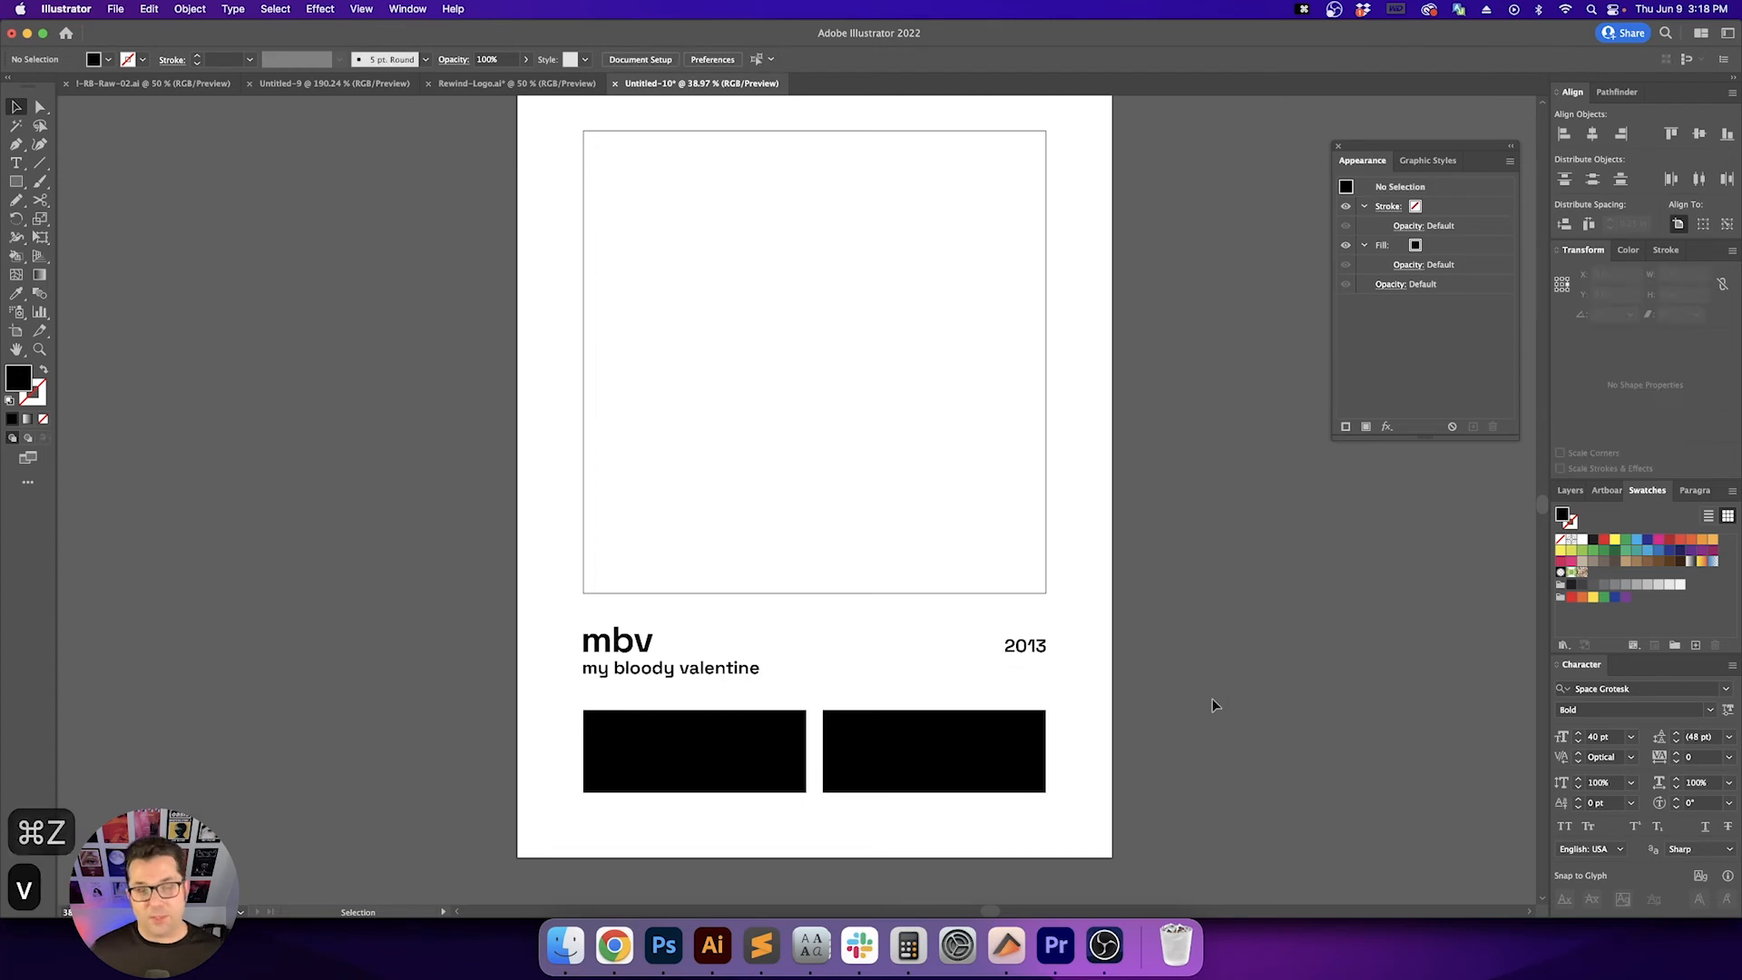
key(v)
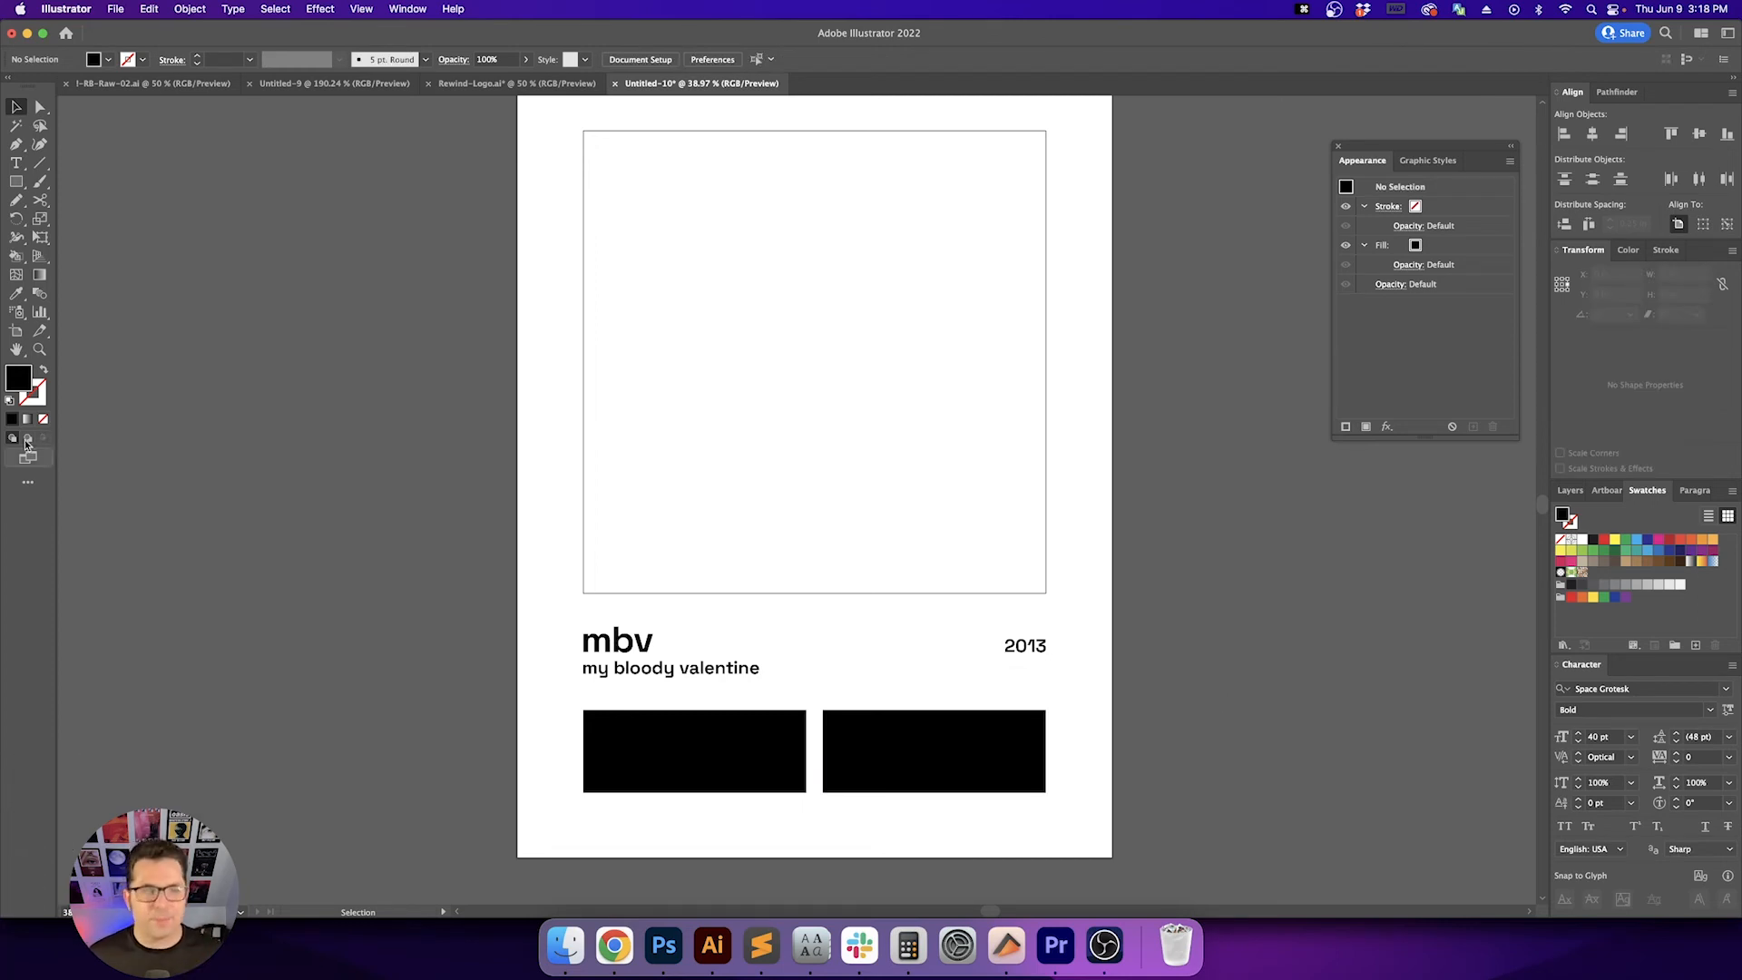
Convert both black rectangles into text areas with the Area Type Tool
click(702, 760)
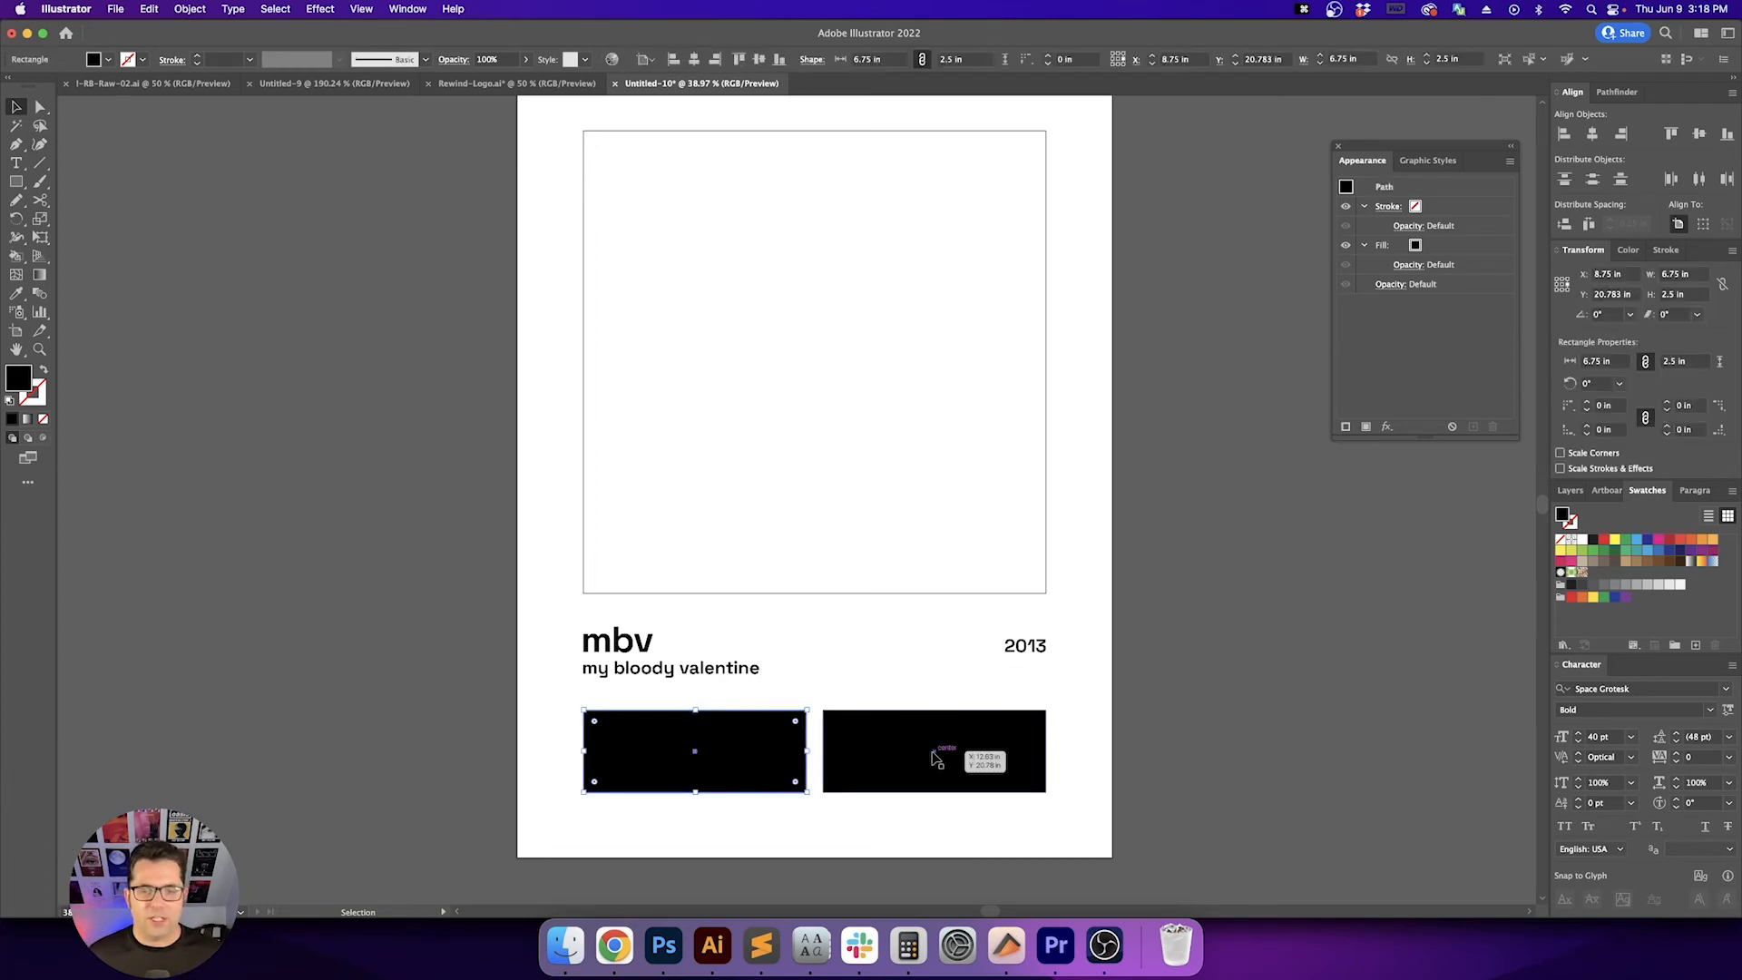
shift+click(949, 744)
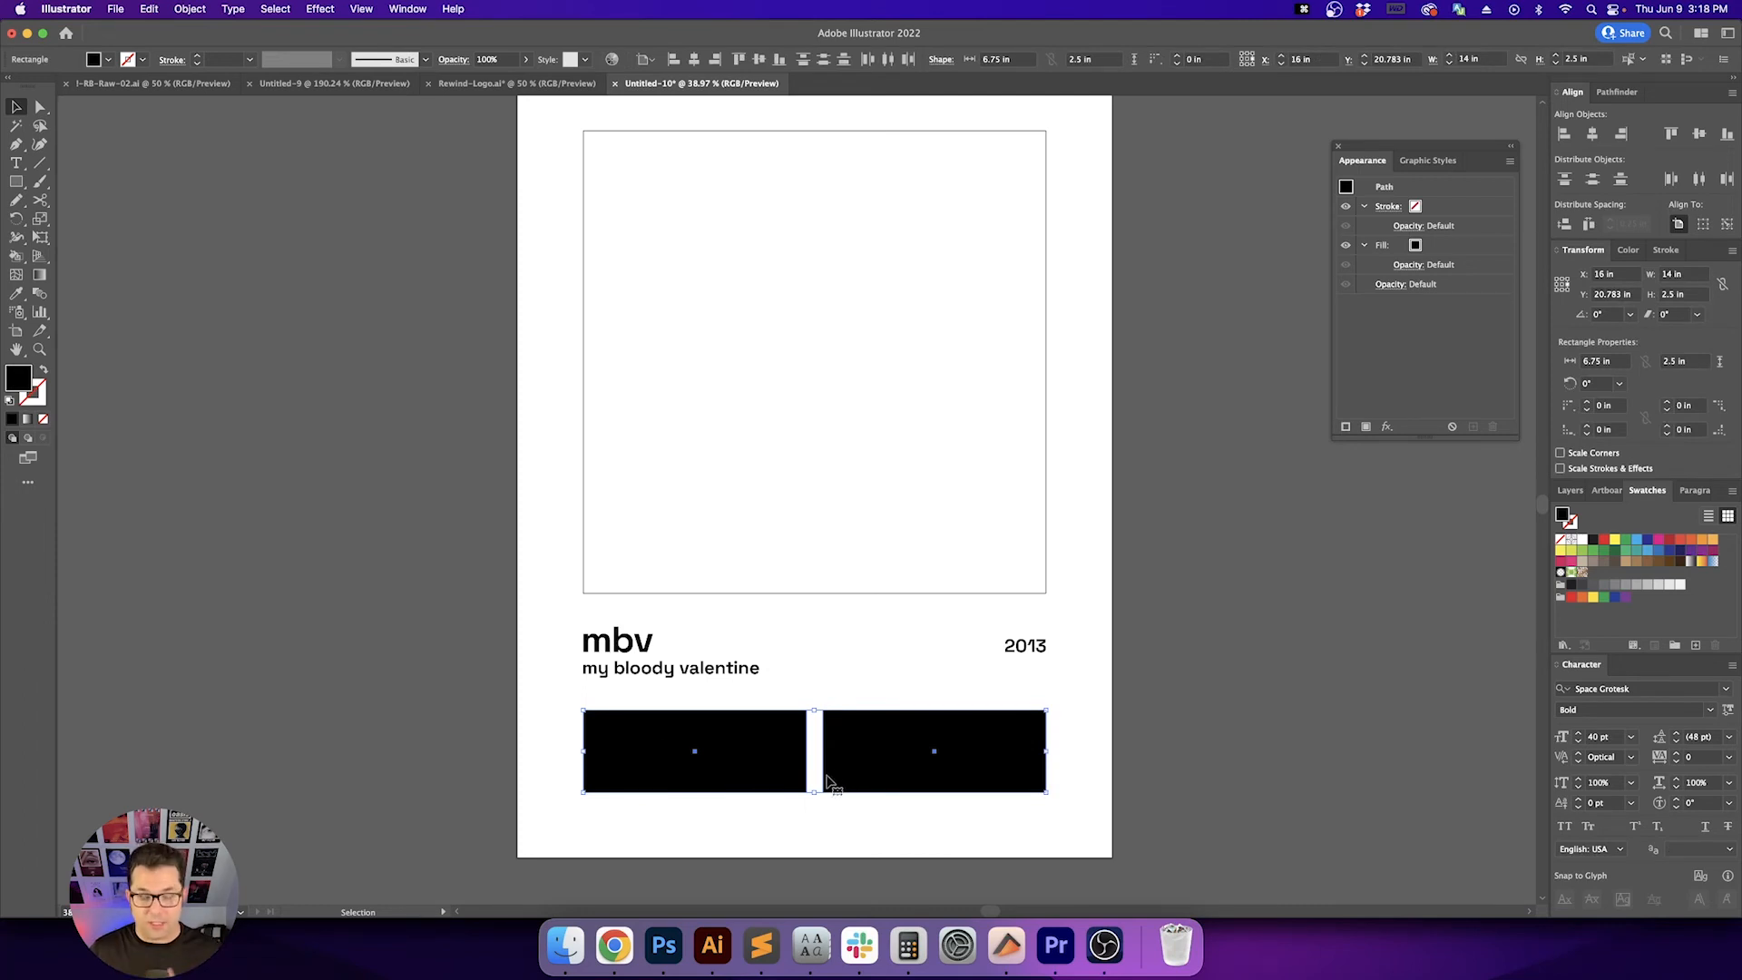
click(28, 167)
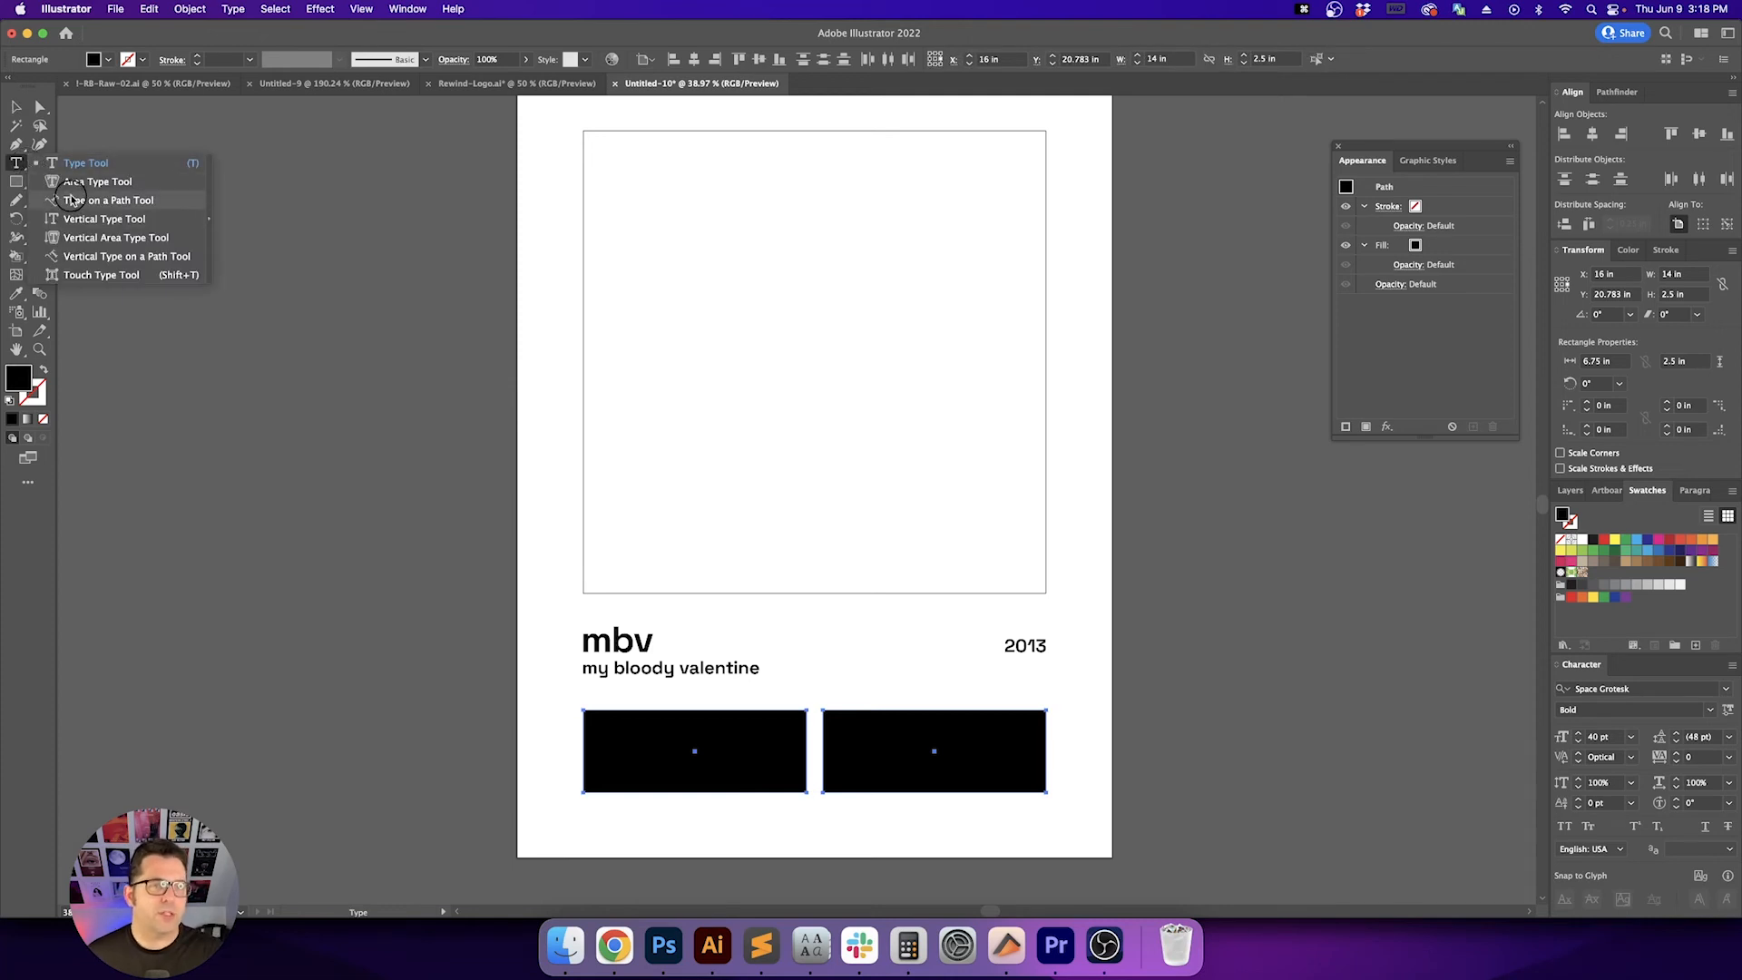
click(91, 181)
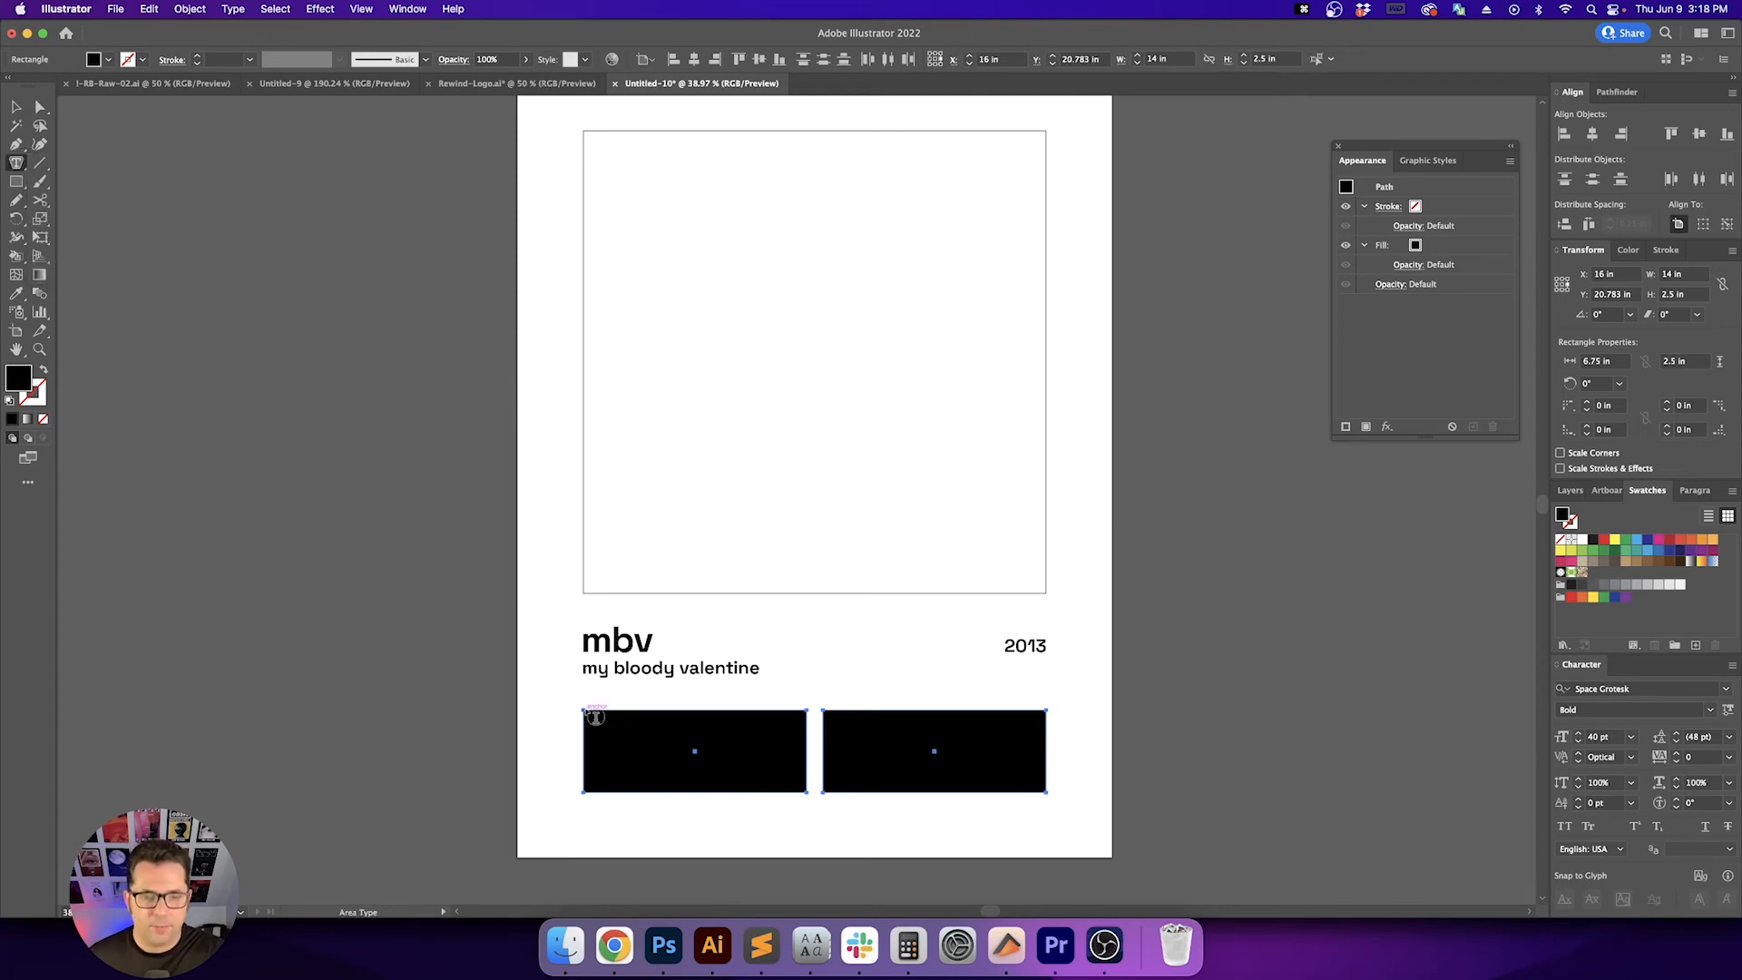
click(591, 719)
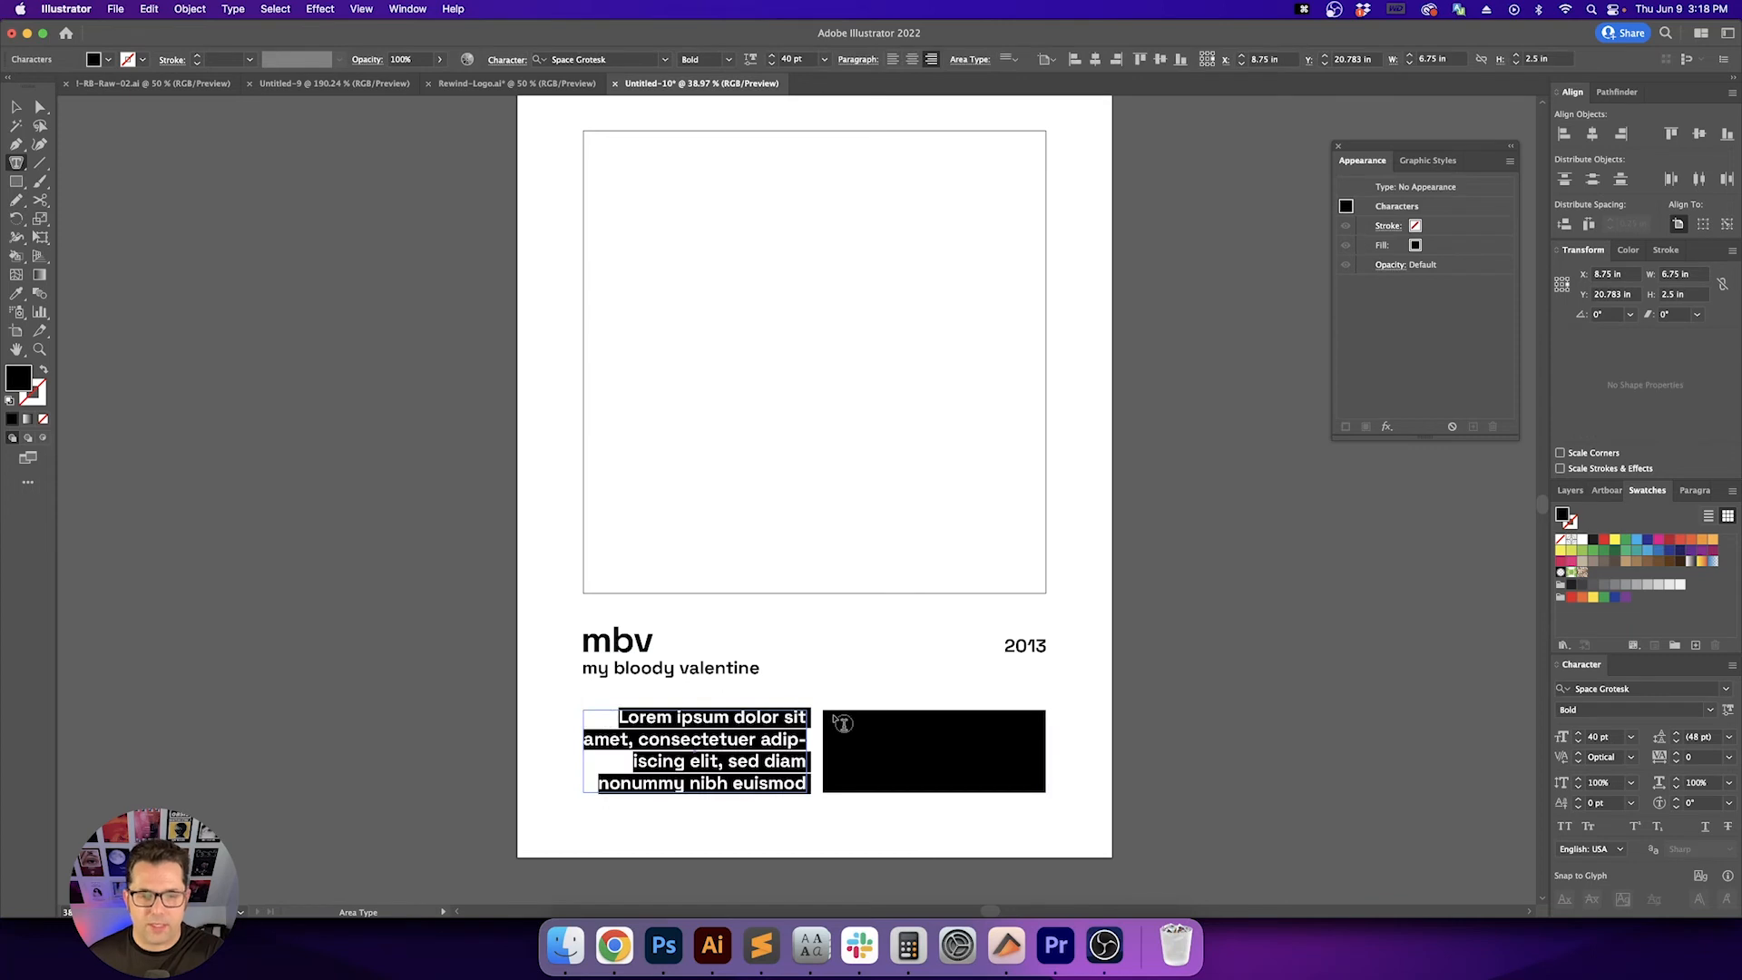
click(832, 721)
key(Escape)
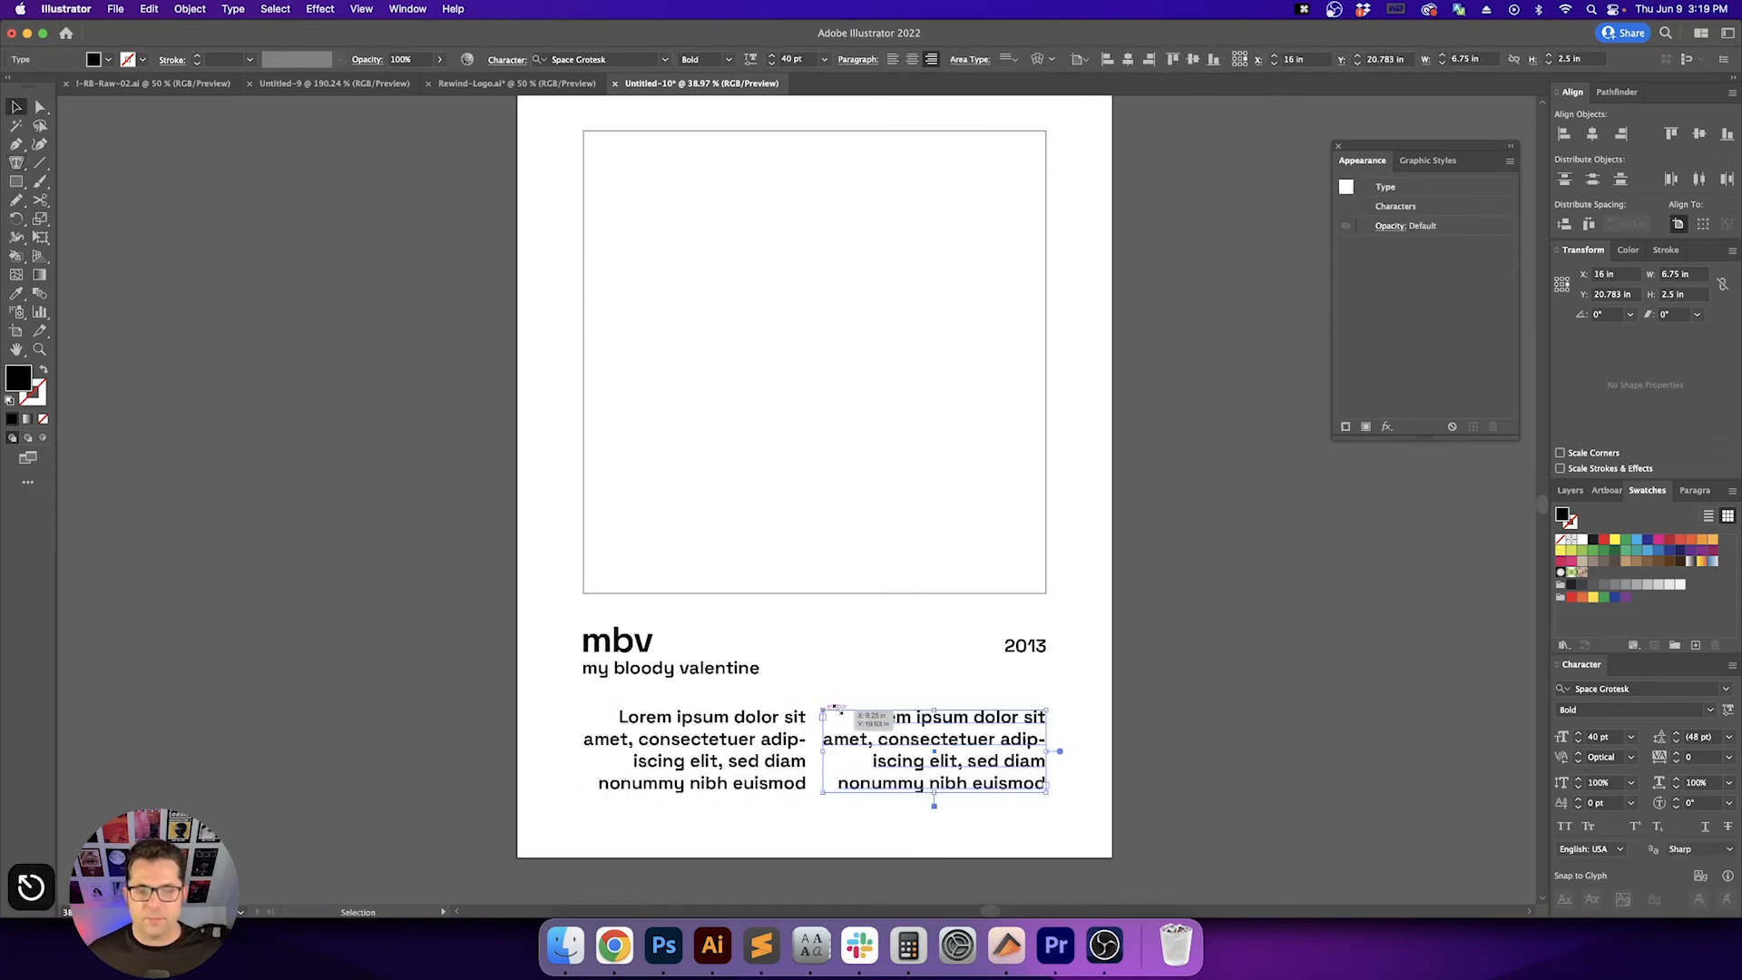
Select both placeholder text areas and link them as threaded text
key(v)
shift+click(787, 739)
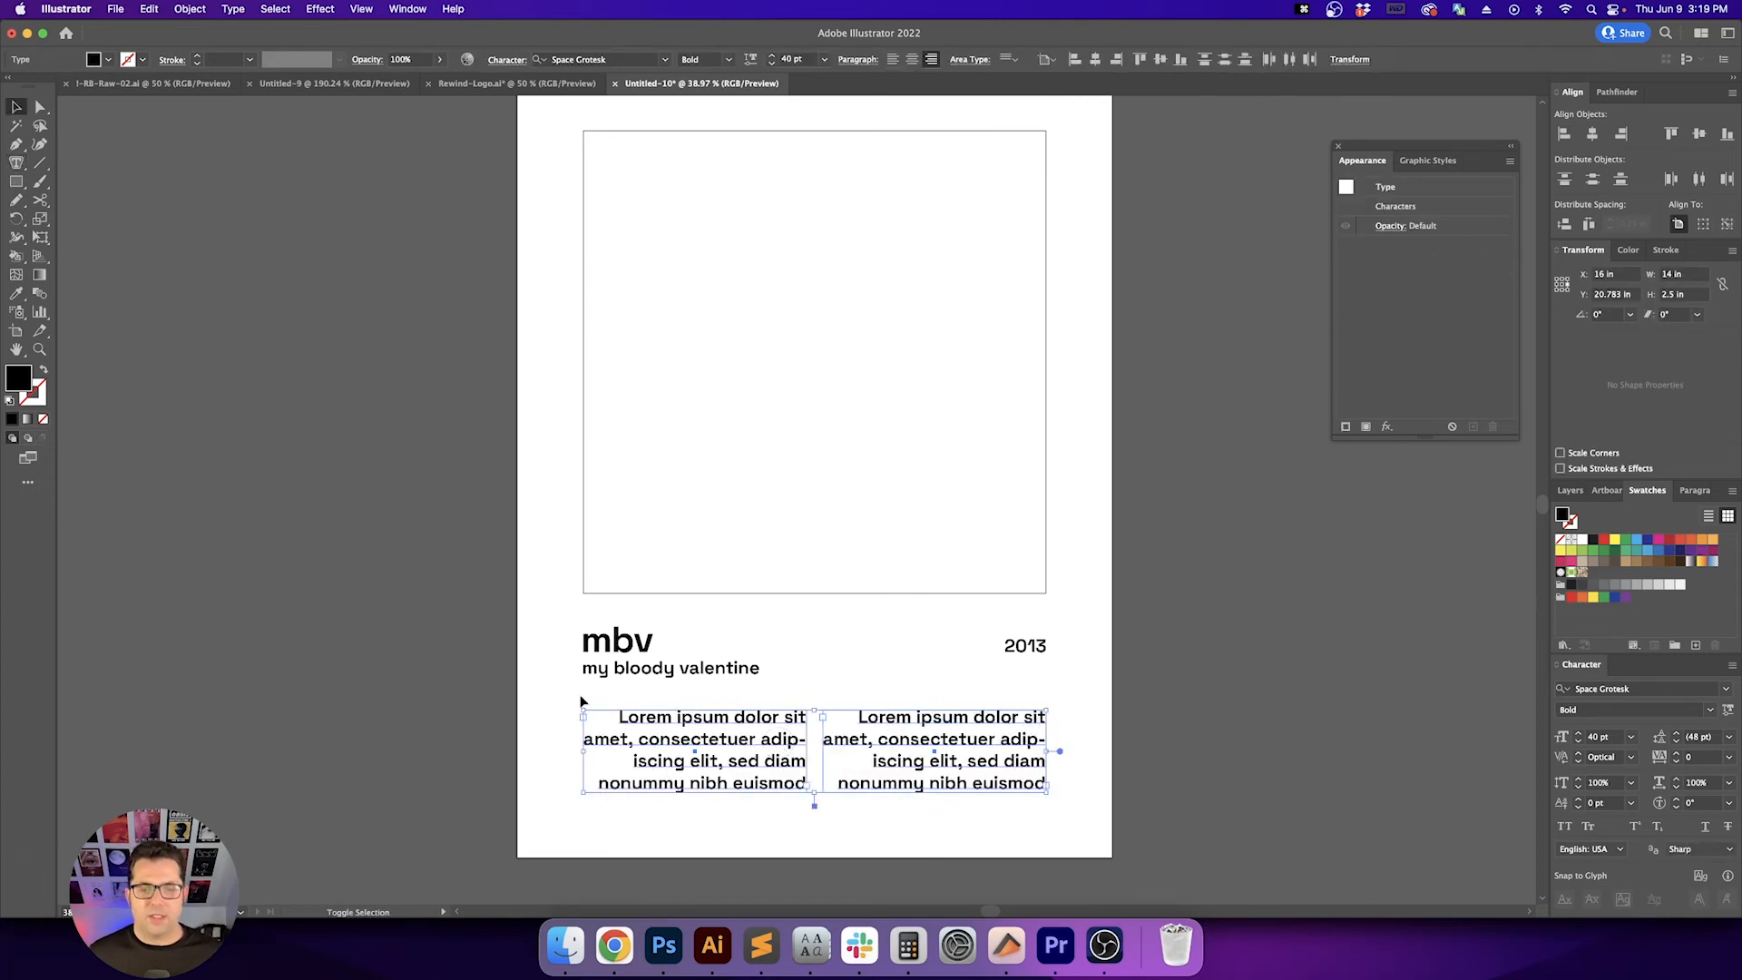
click(234, 8)
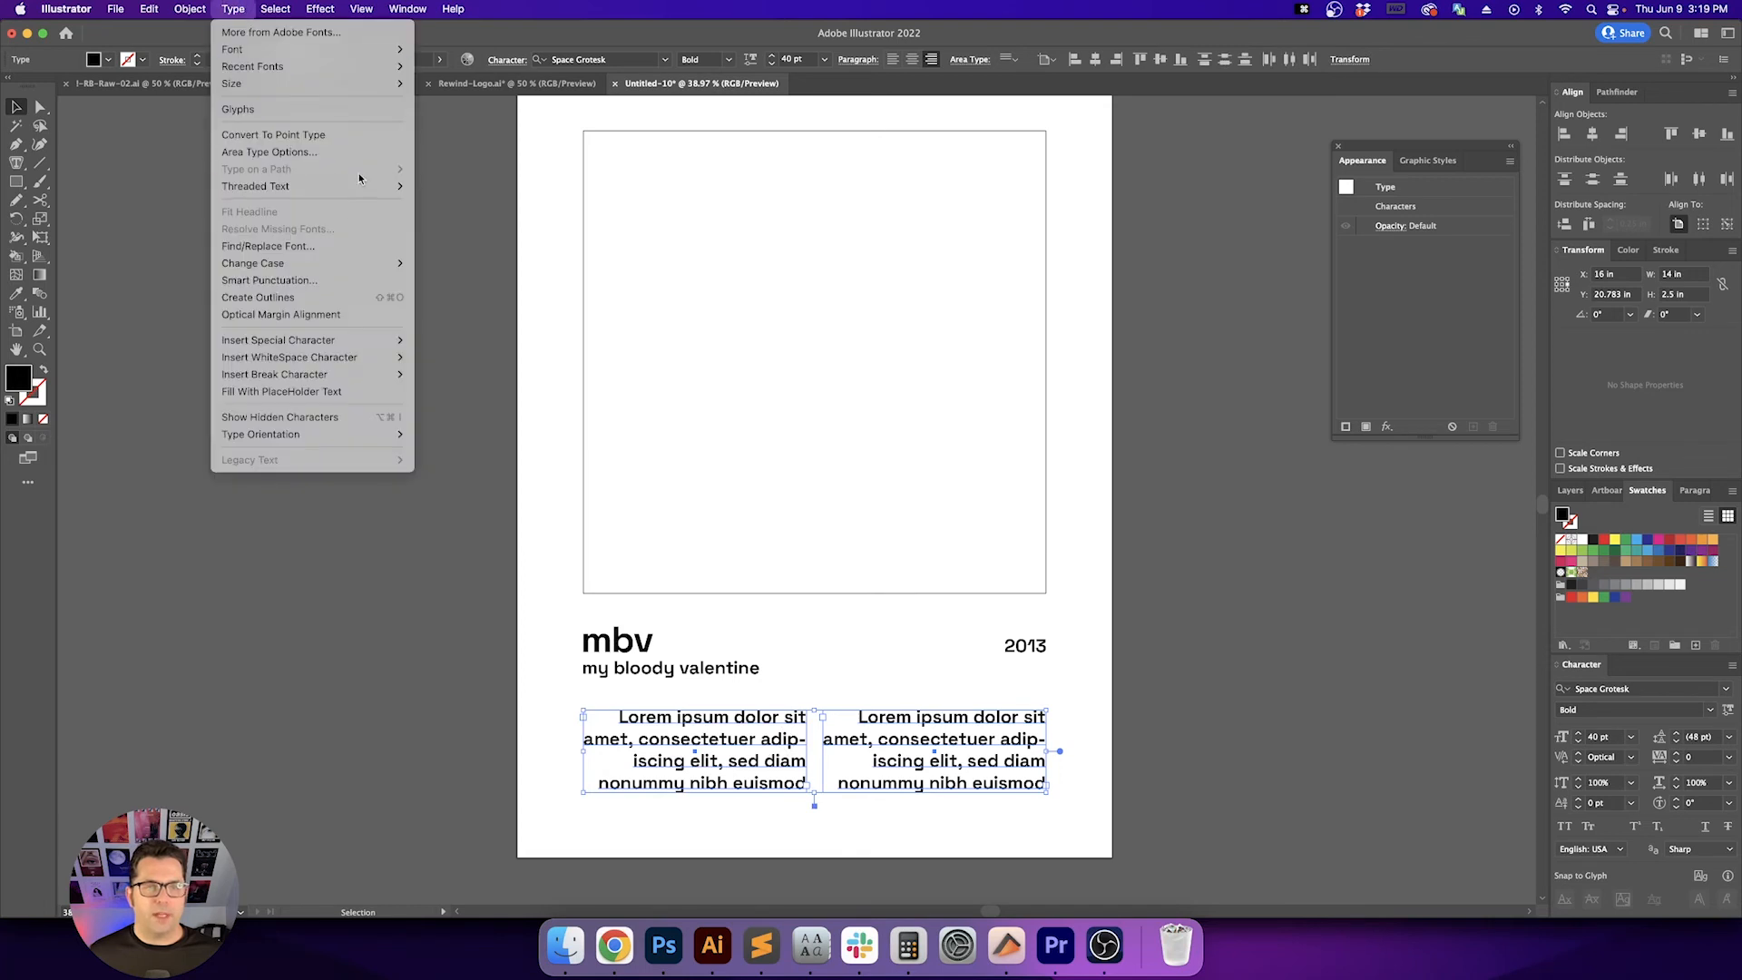
mouse_move(363, 186)
click(440, 186)
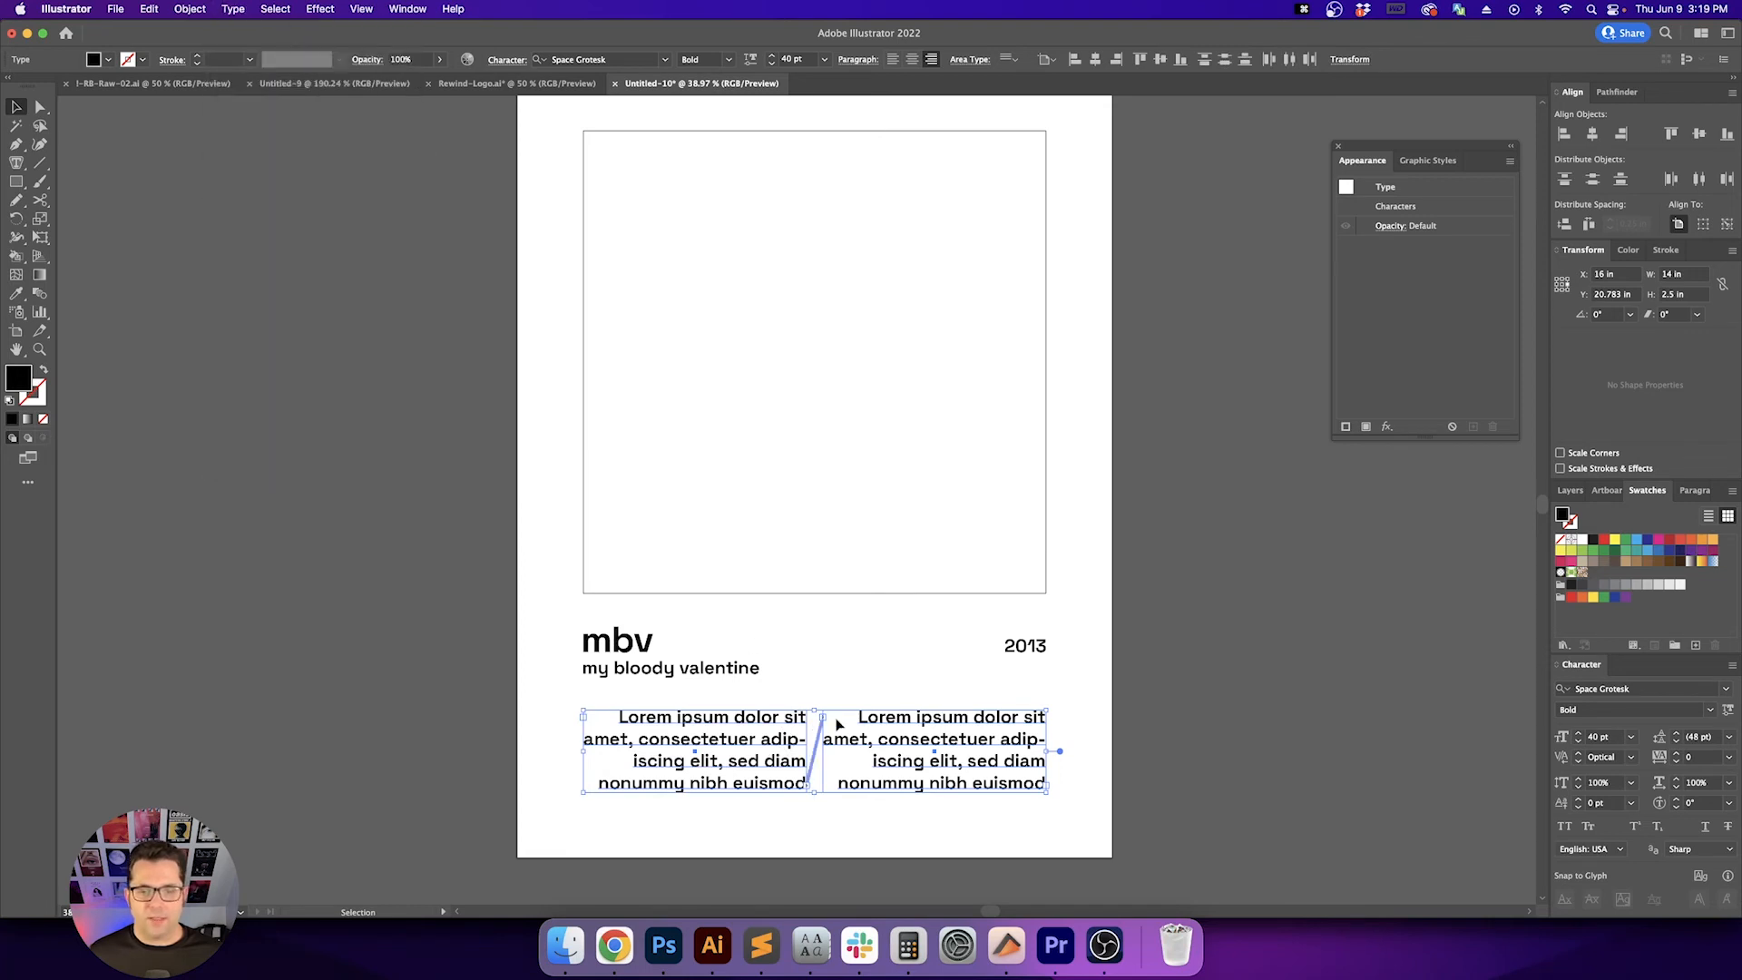
Replace all the placeholder text in the threaded areas with "1. " and left-align it
key(t)
double_click(765, 722)
key(cmd+a)
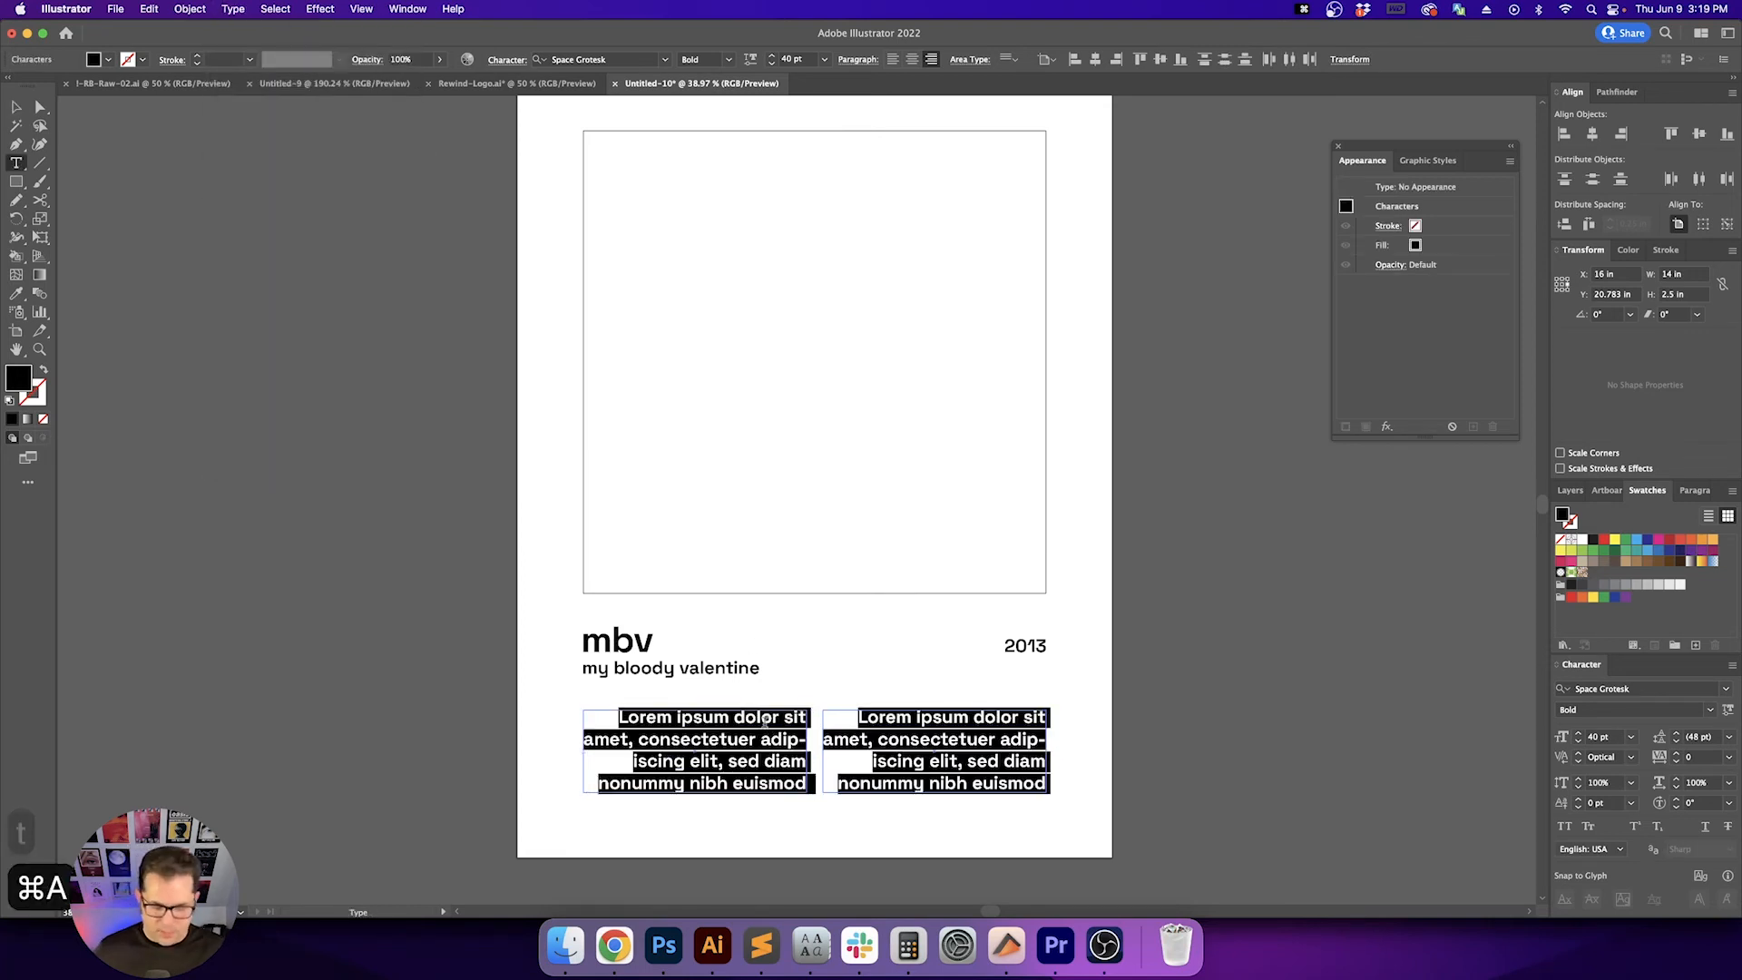
text(1.)
key(cmd+a)
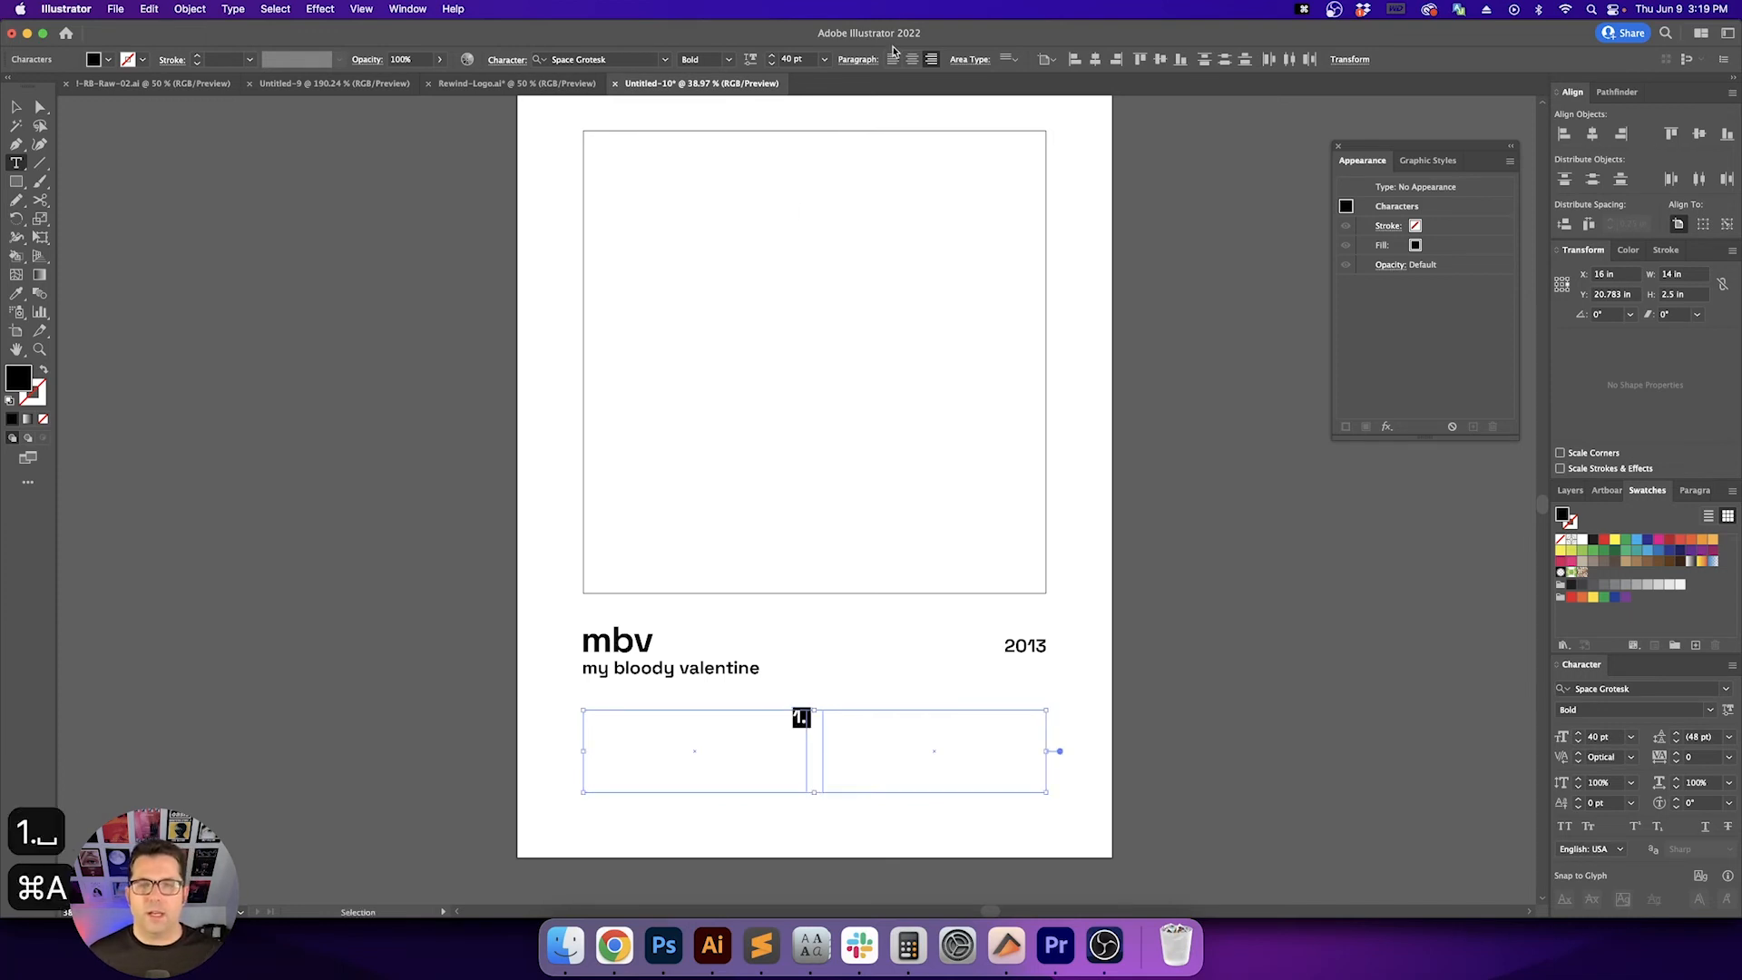
click(892, 59)
Set the threaded text's font size to 20 pt and finish editing it
click(798, 57)
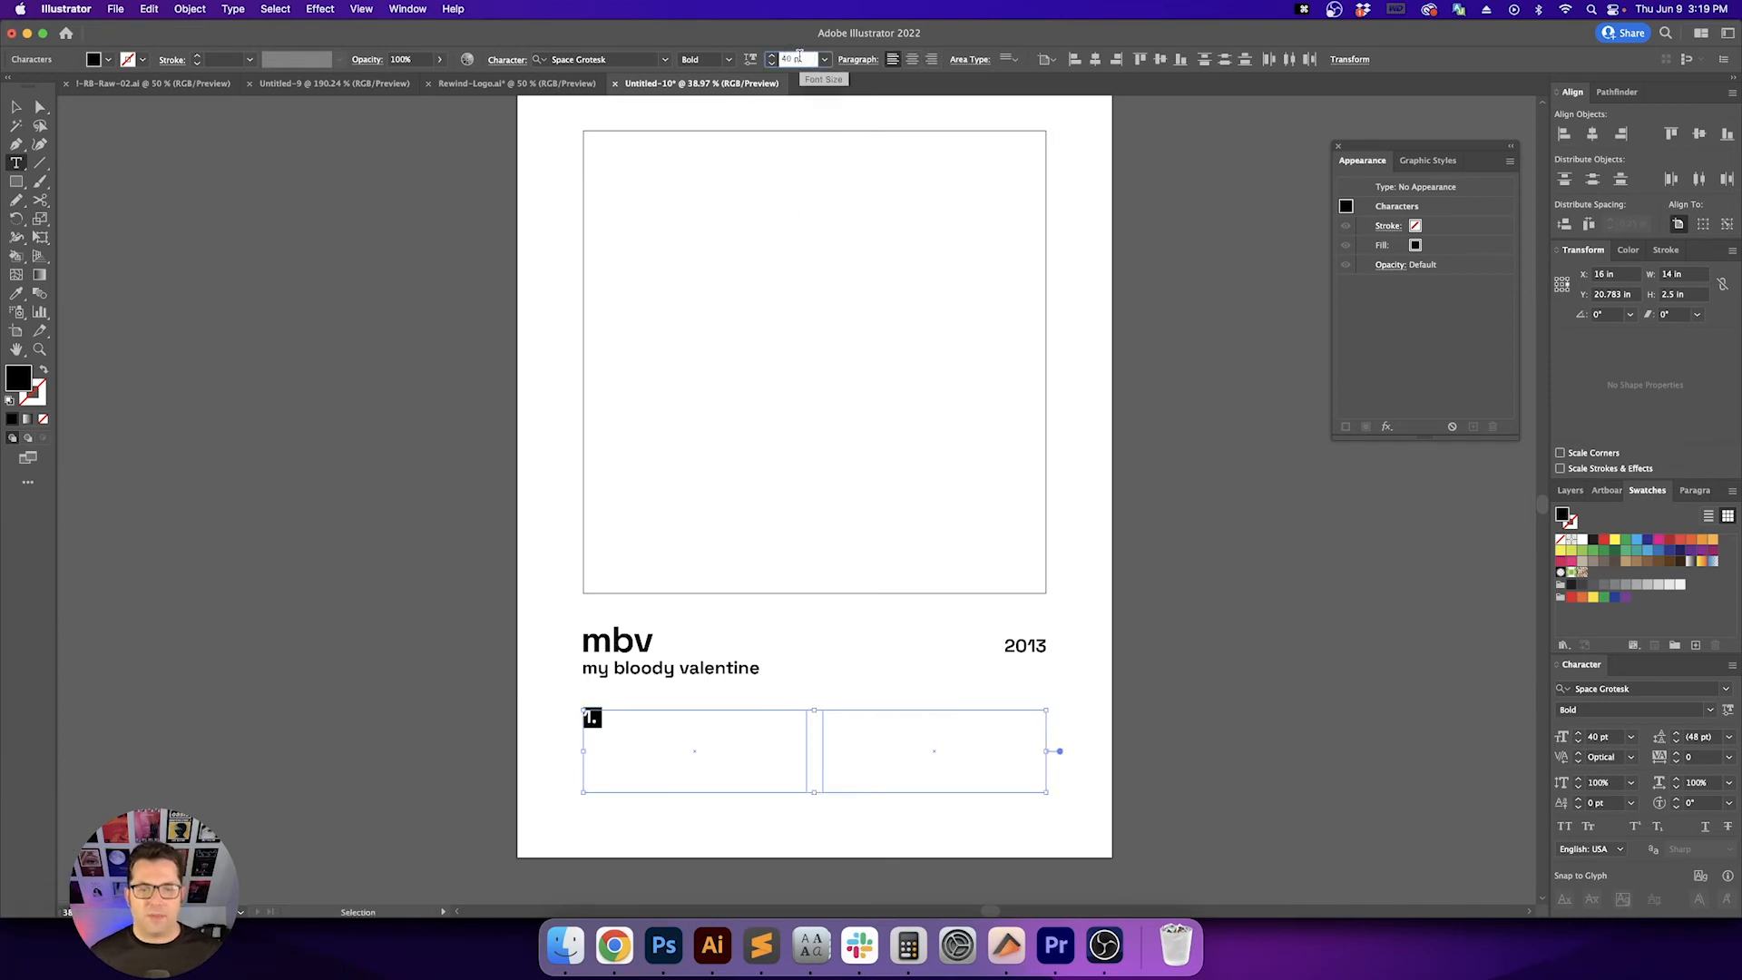
key(shift+Down)
key(shift+Down)
key(Escape)
key(Escape)
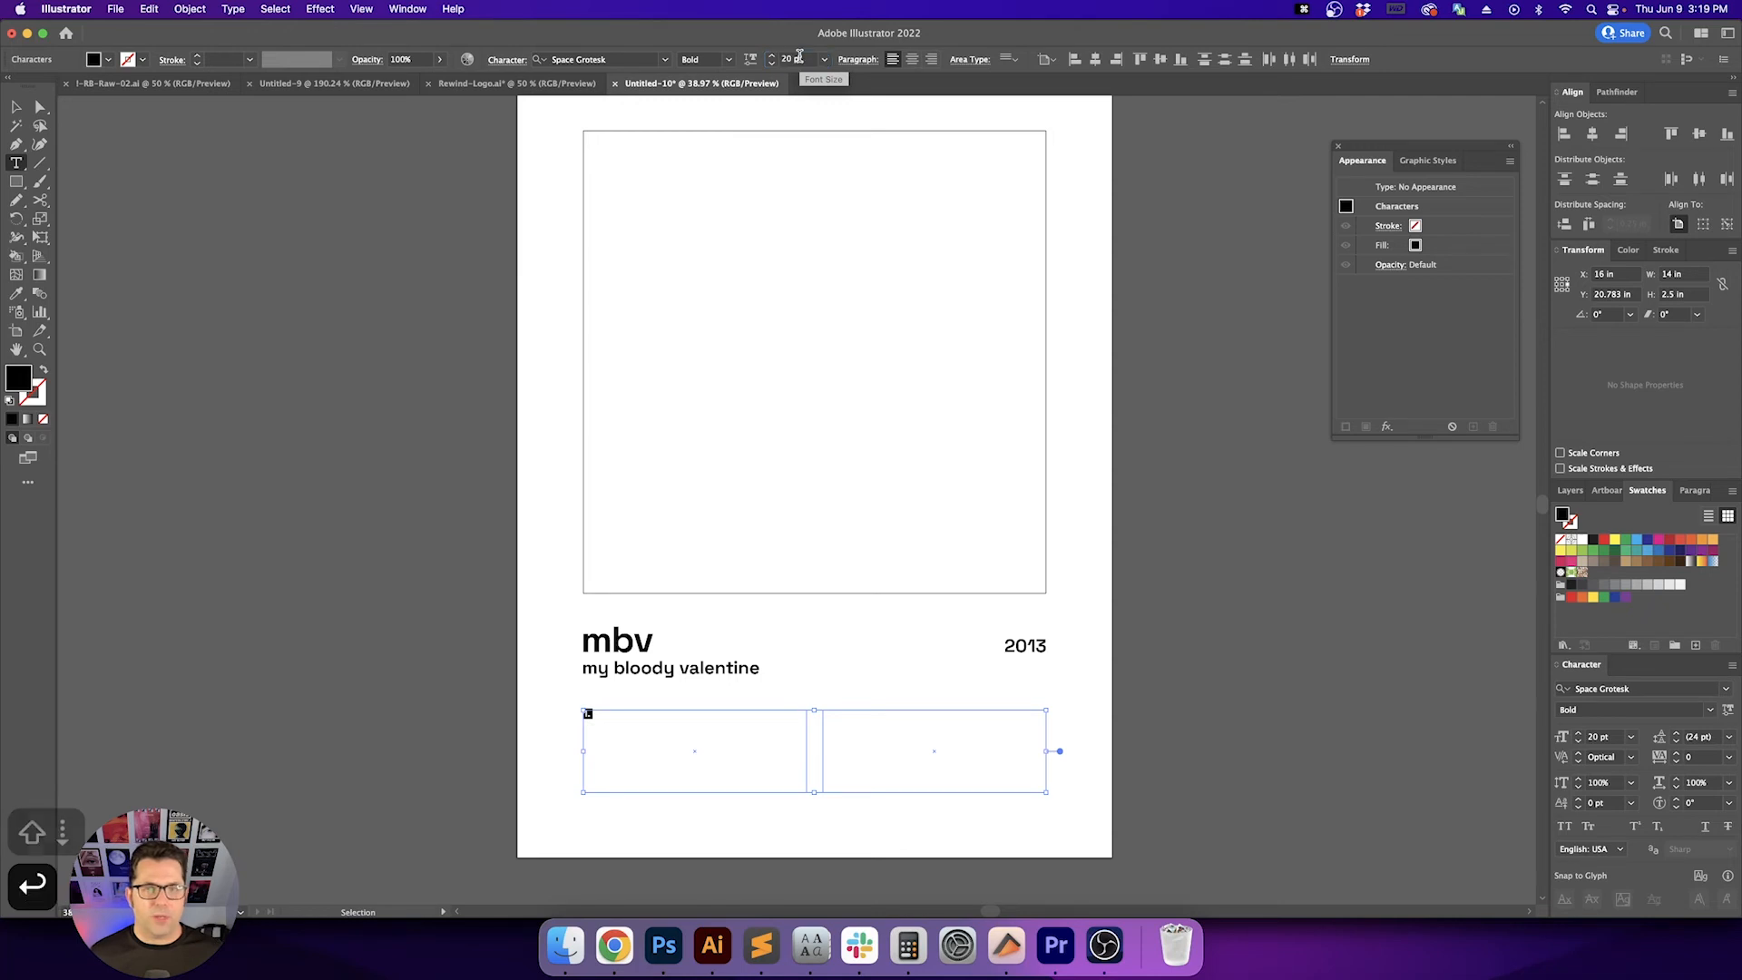
click(347, 634)
Switch to Chrome and search Google for "my bloody valentine mbv" in a new tab
click(602, 934)
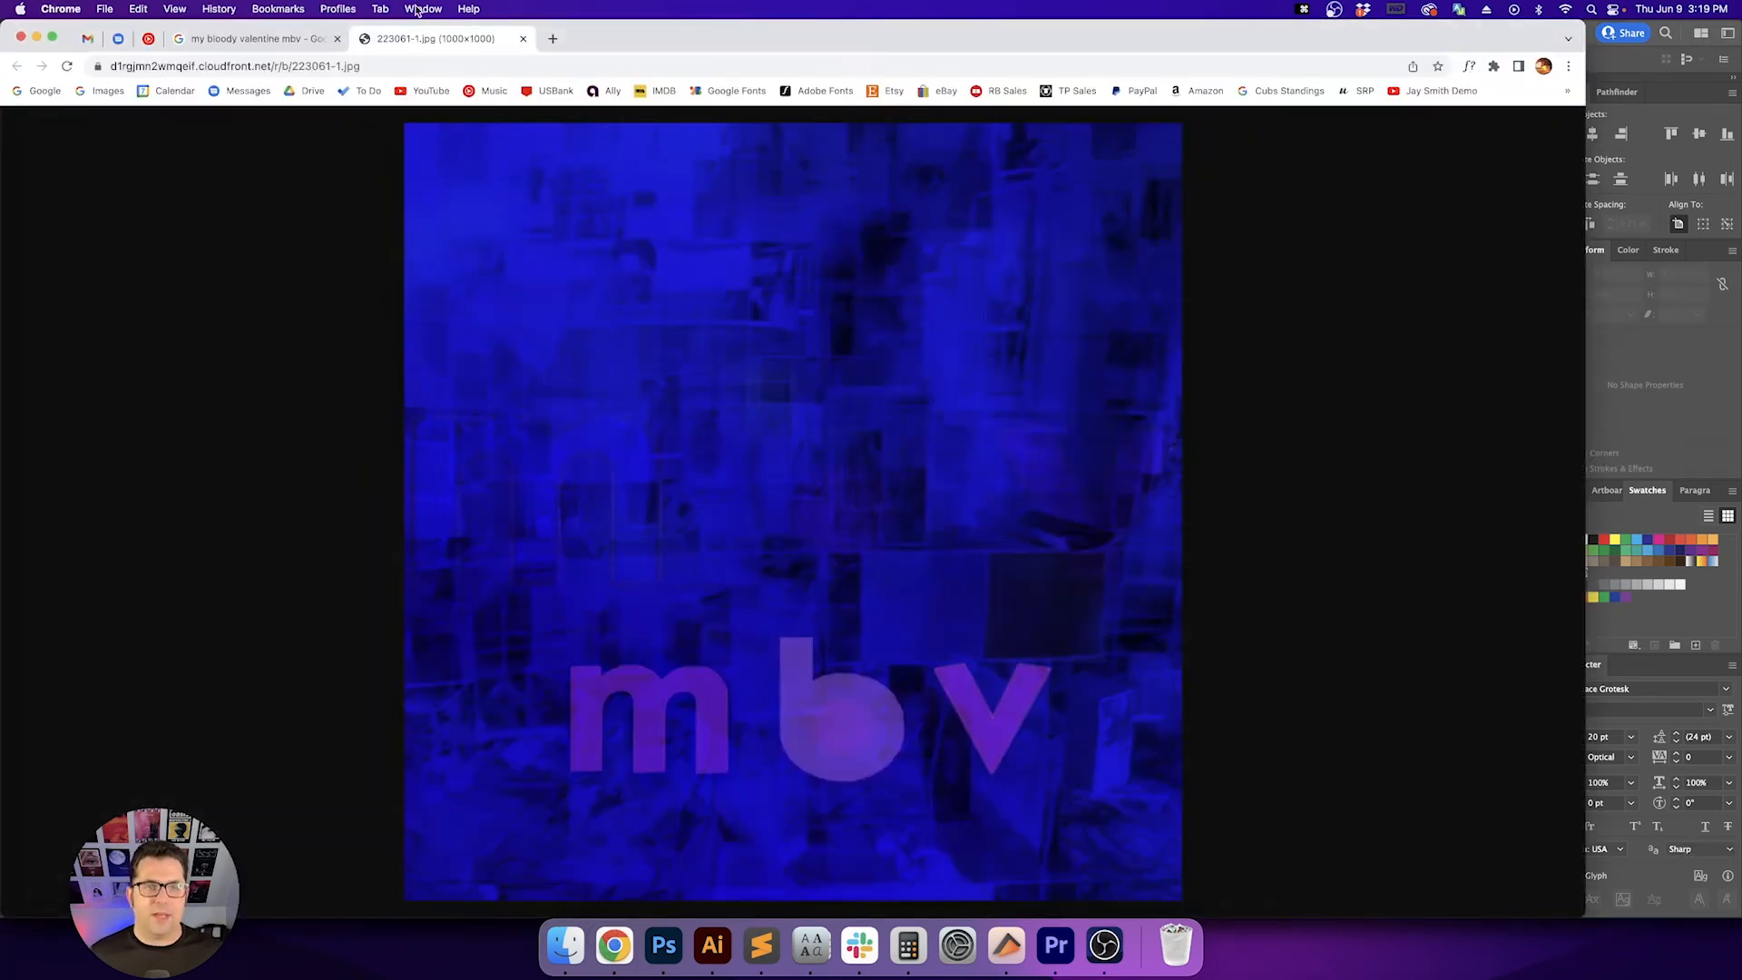
click(554, 41)
click(41, 90)
text(my b)
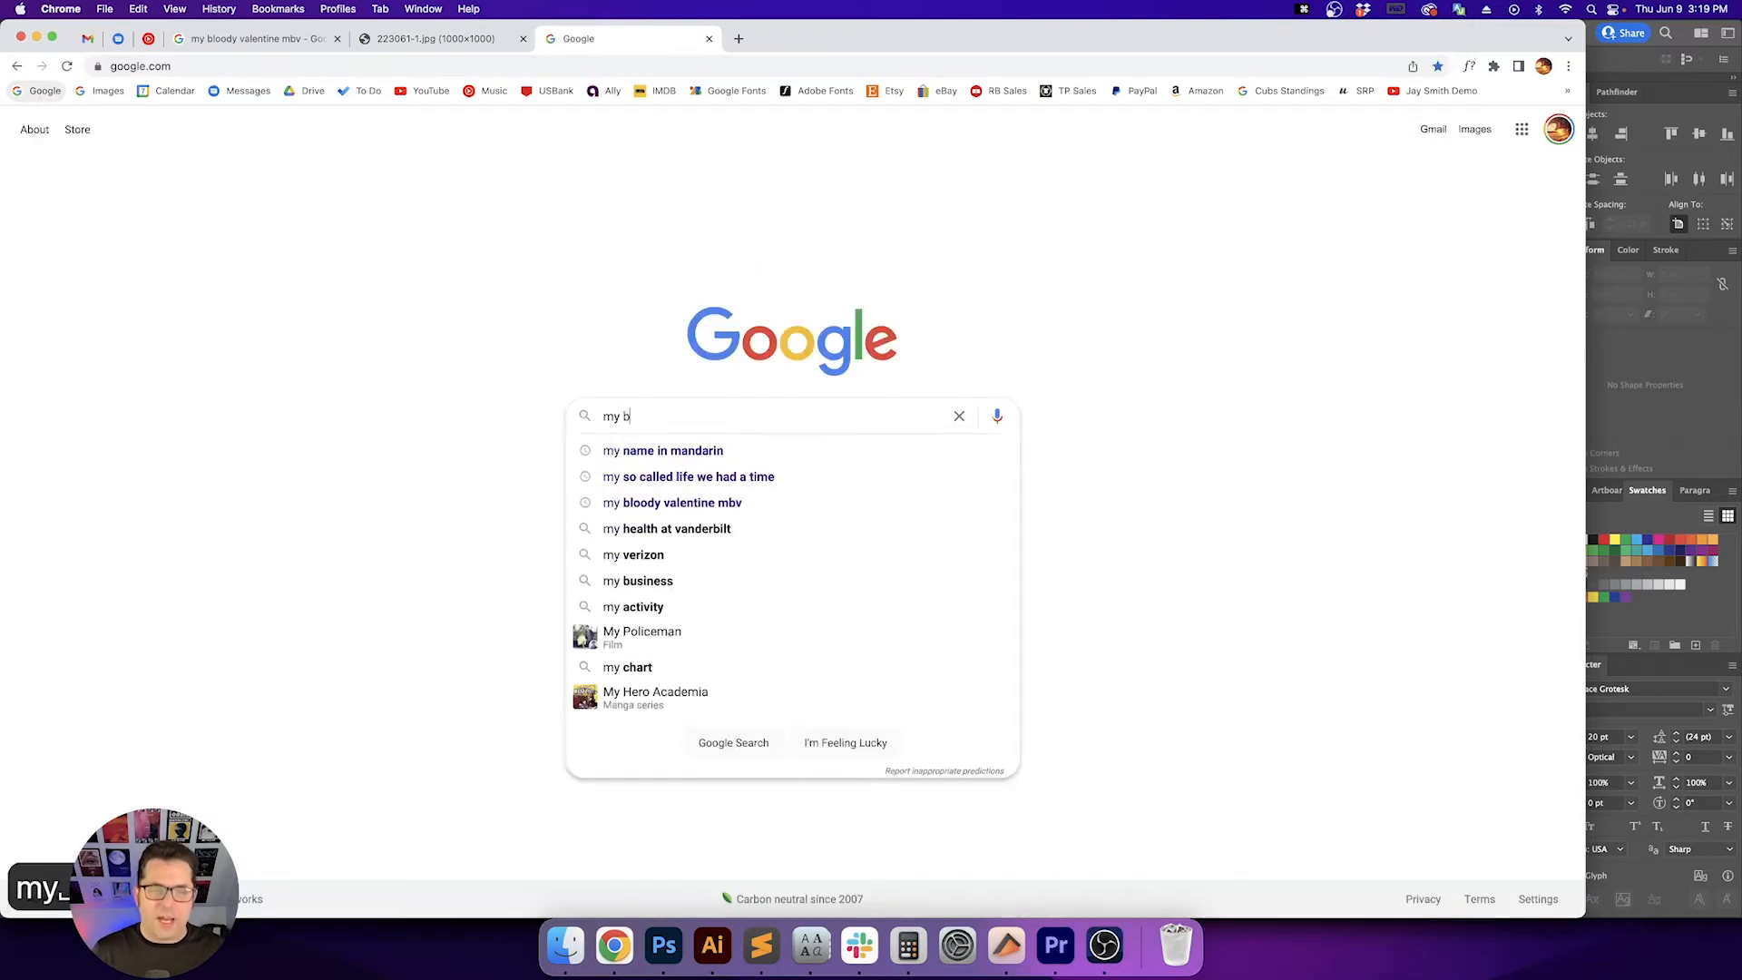
text(loody bv)
key(Down)
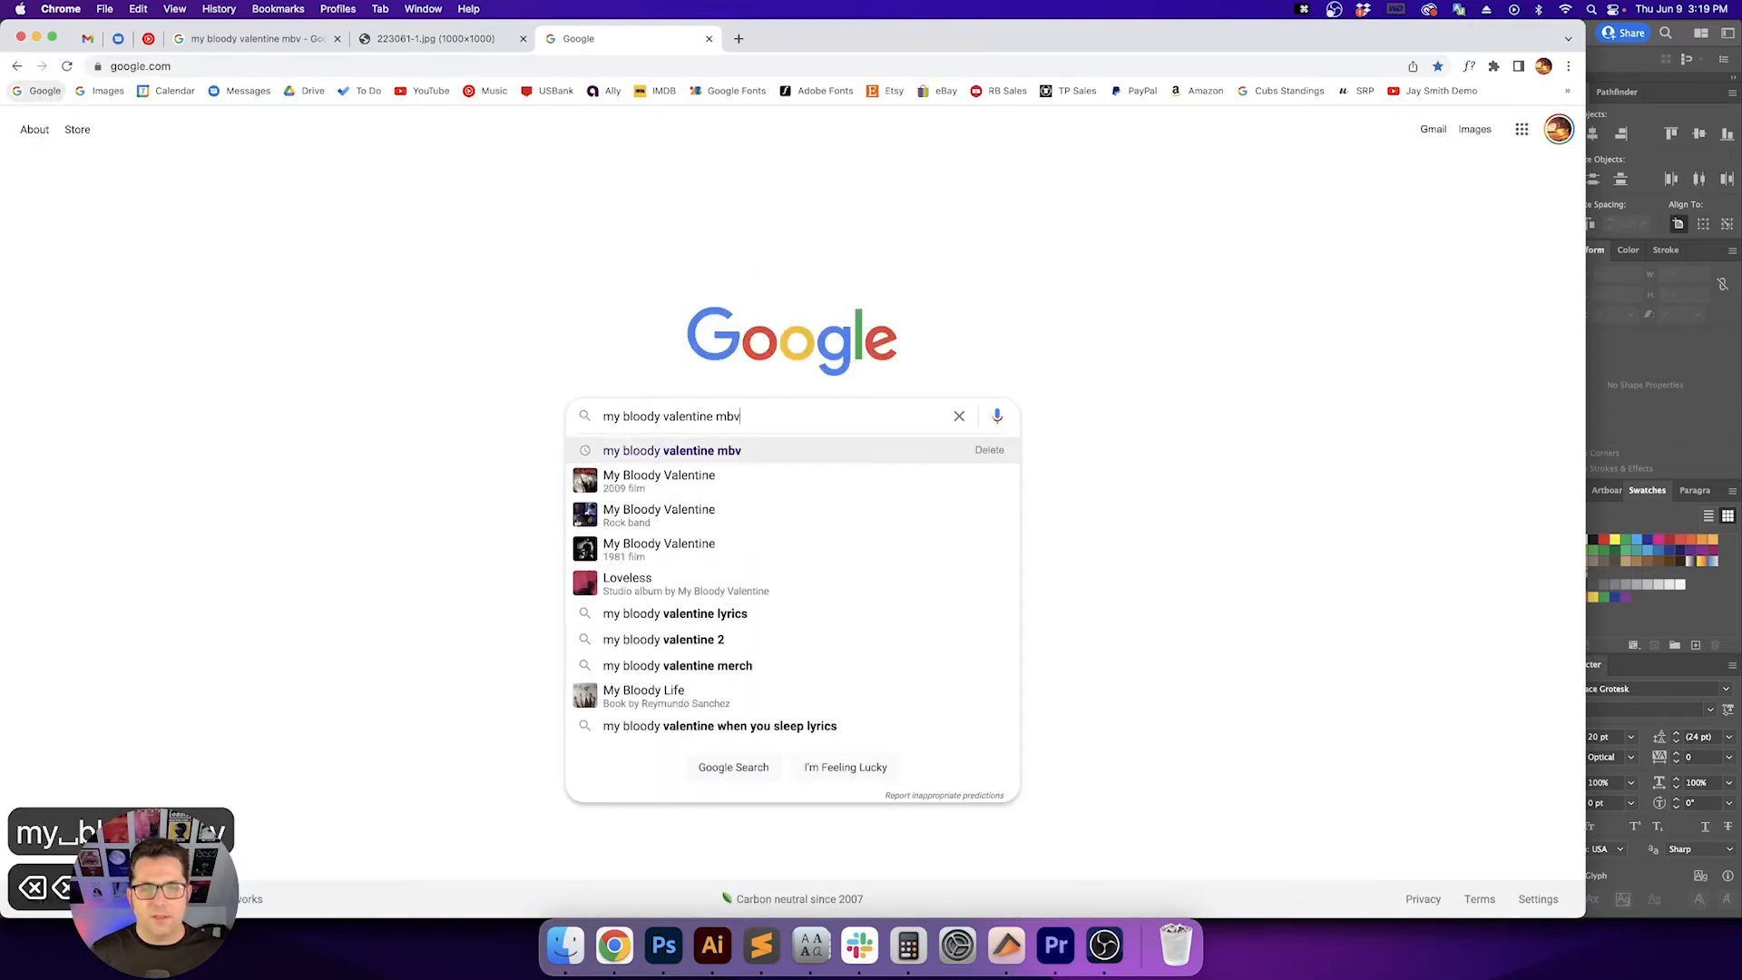
key(Return)
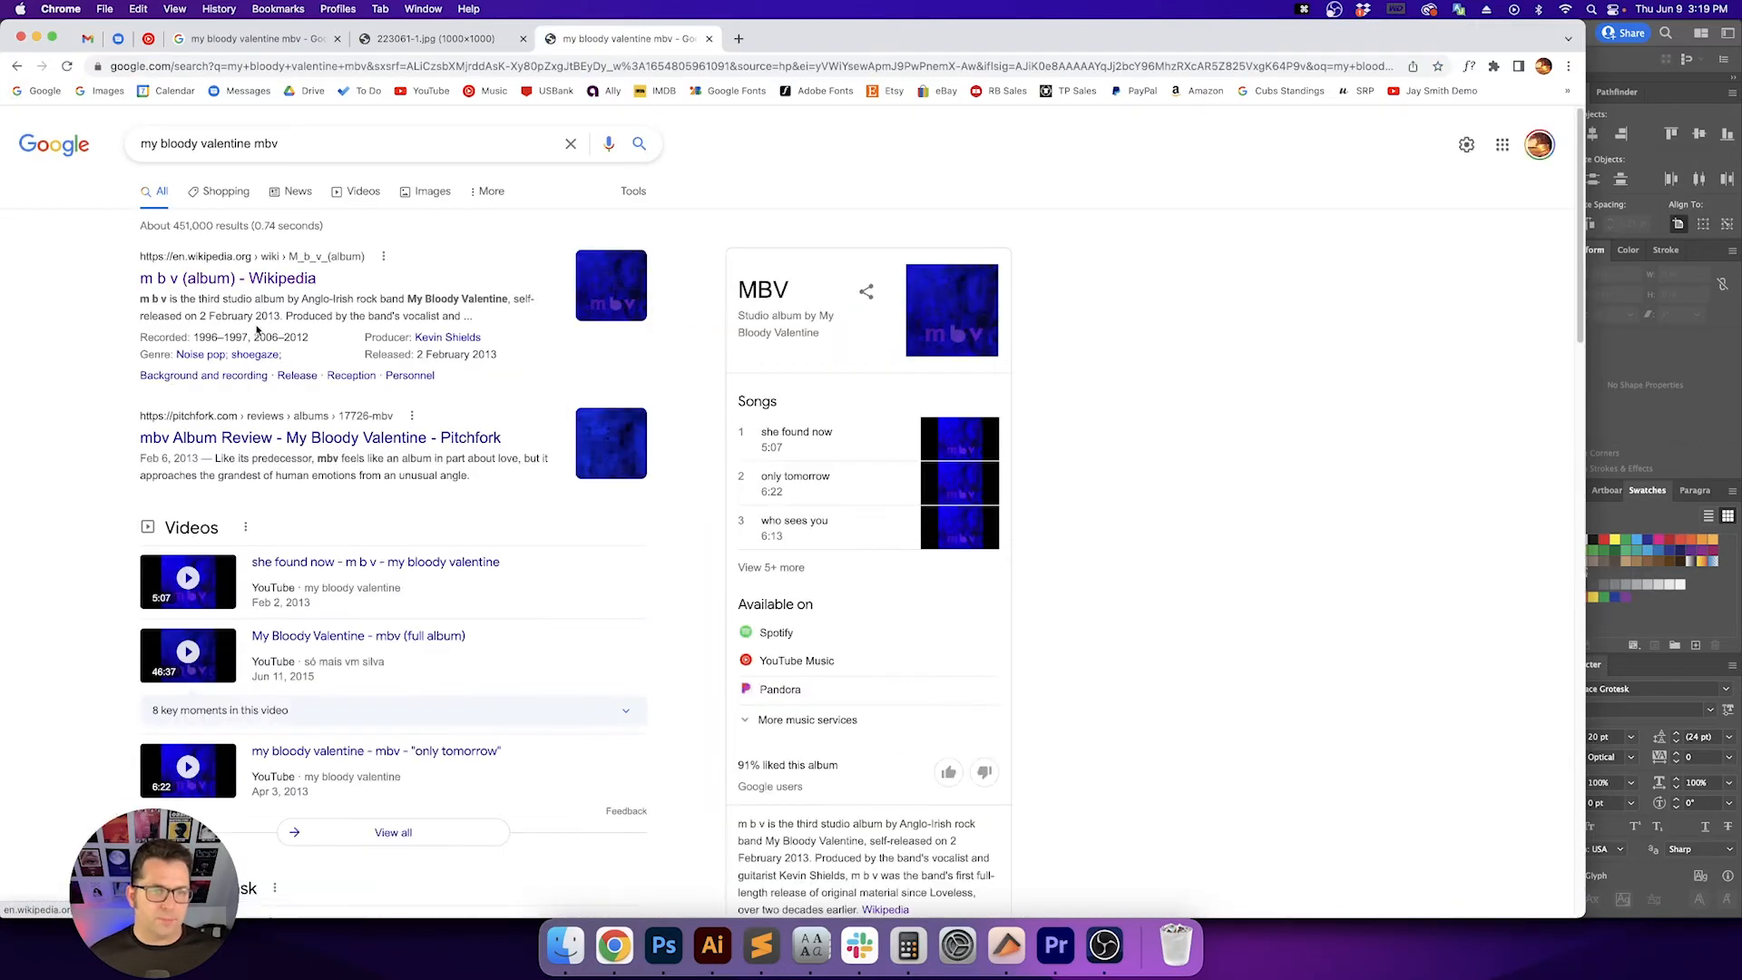
Open the Wikipedia article on the m b v album and copy its track listing from "She Found Now" through "Wonder 2"
click(245, 278)
scroll(632, 431, down, 5)
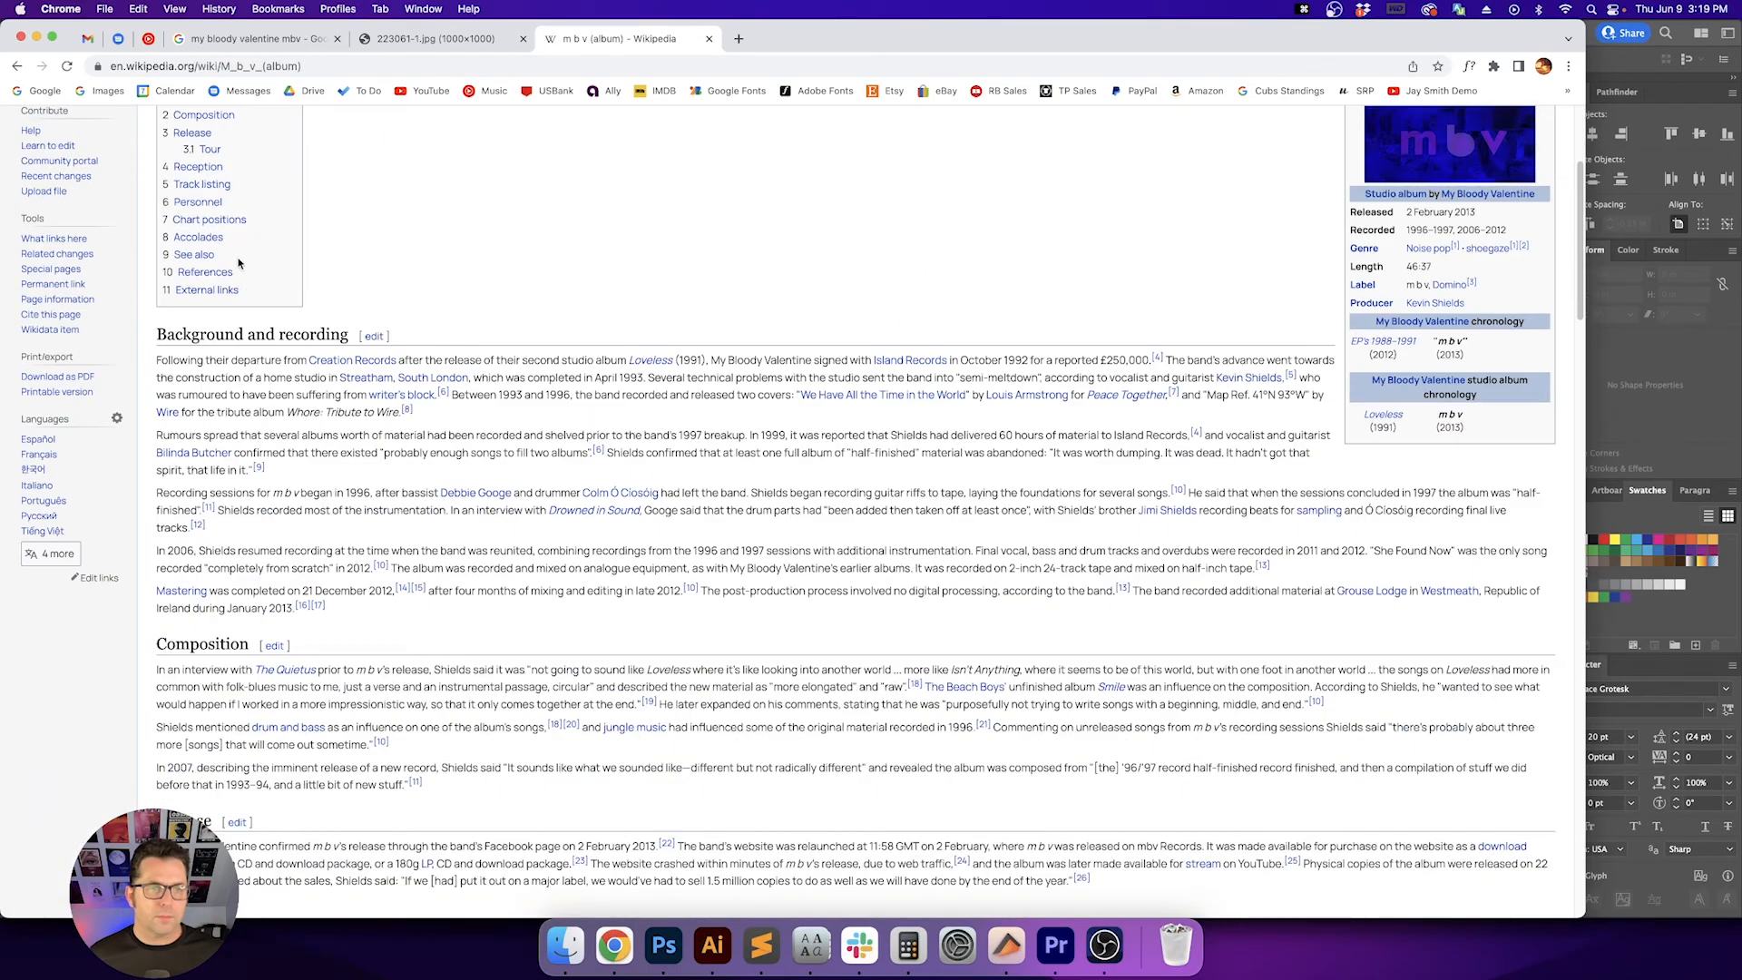
click(208, 186)
drag(191, 183, 240, 334)
key(super+c)
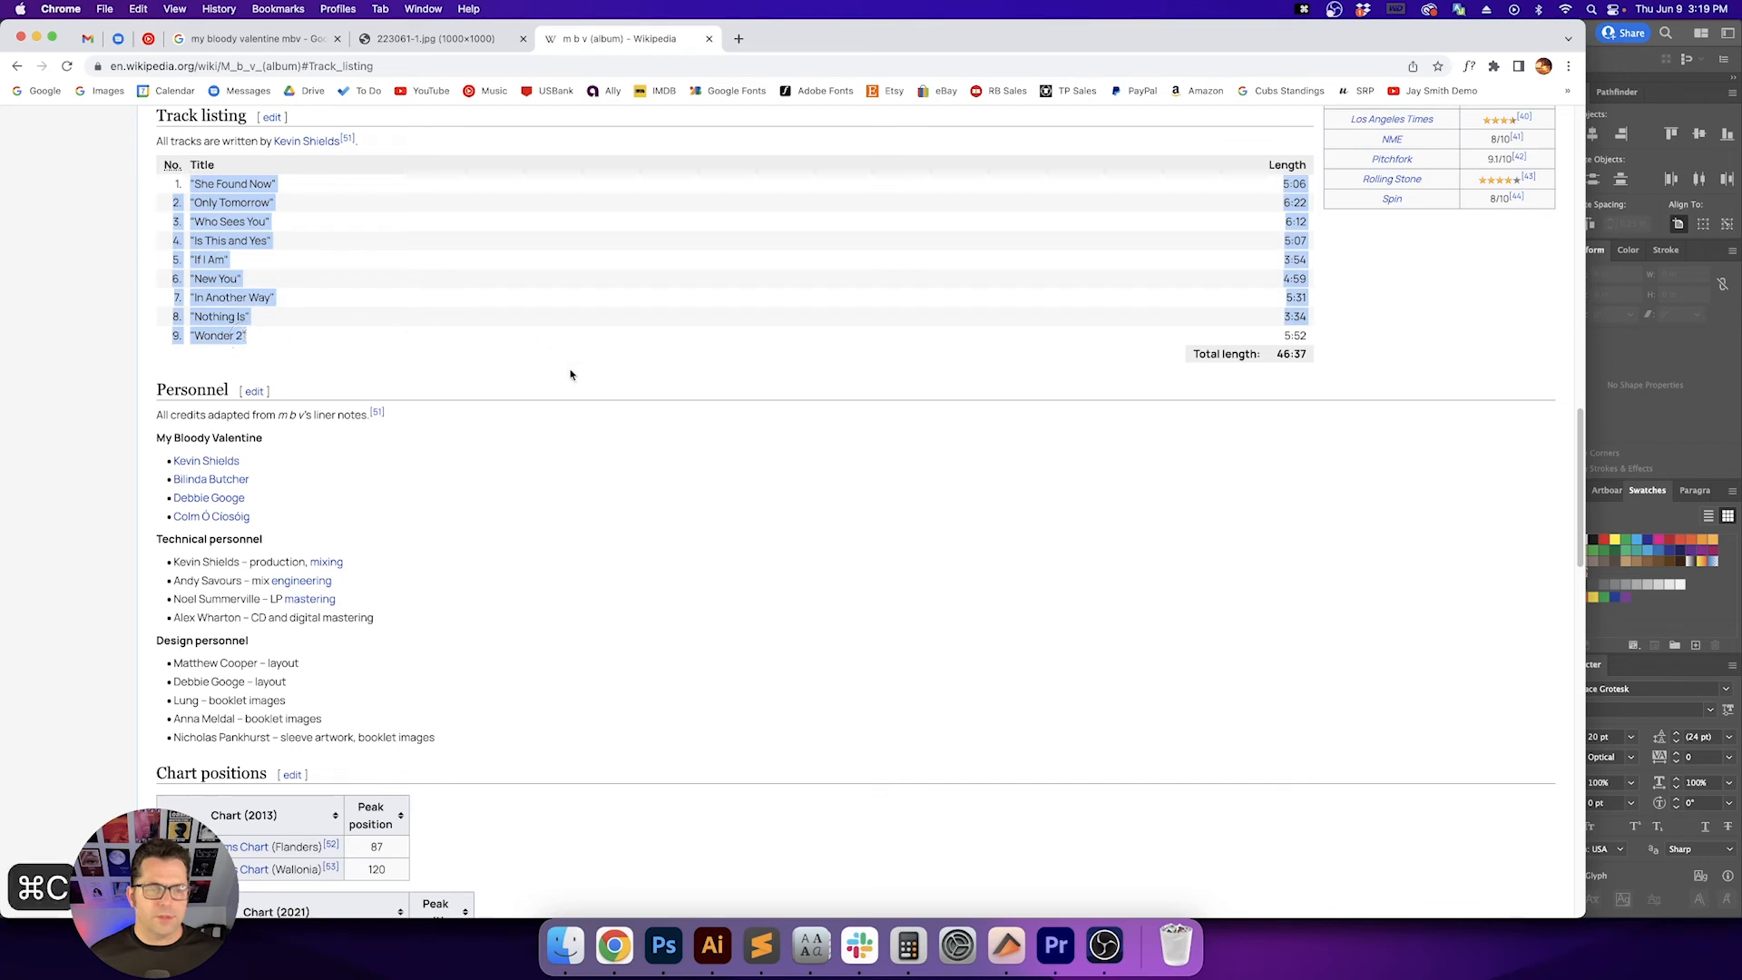
Switch to Sublime Text and paste the copied track listing into a new document
click(761, 960)
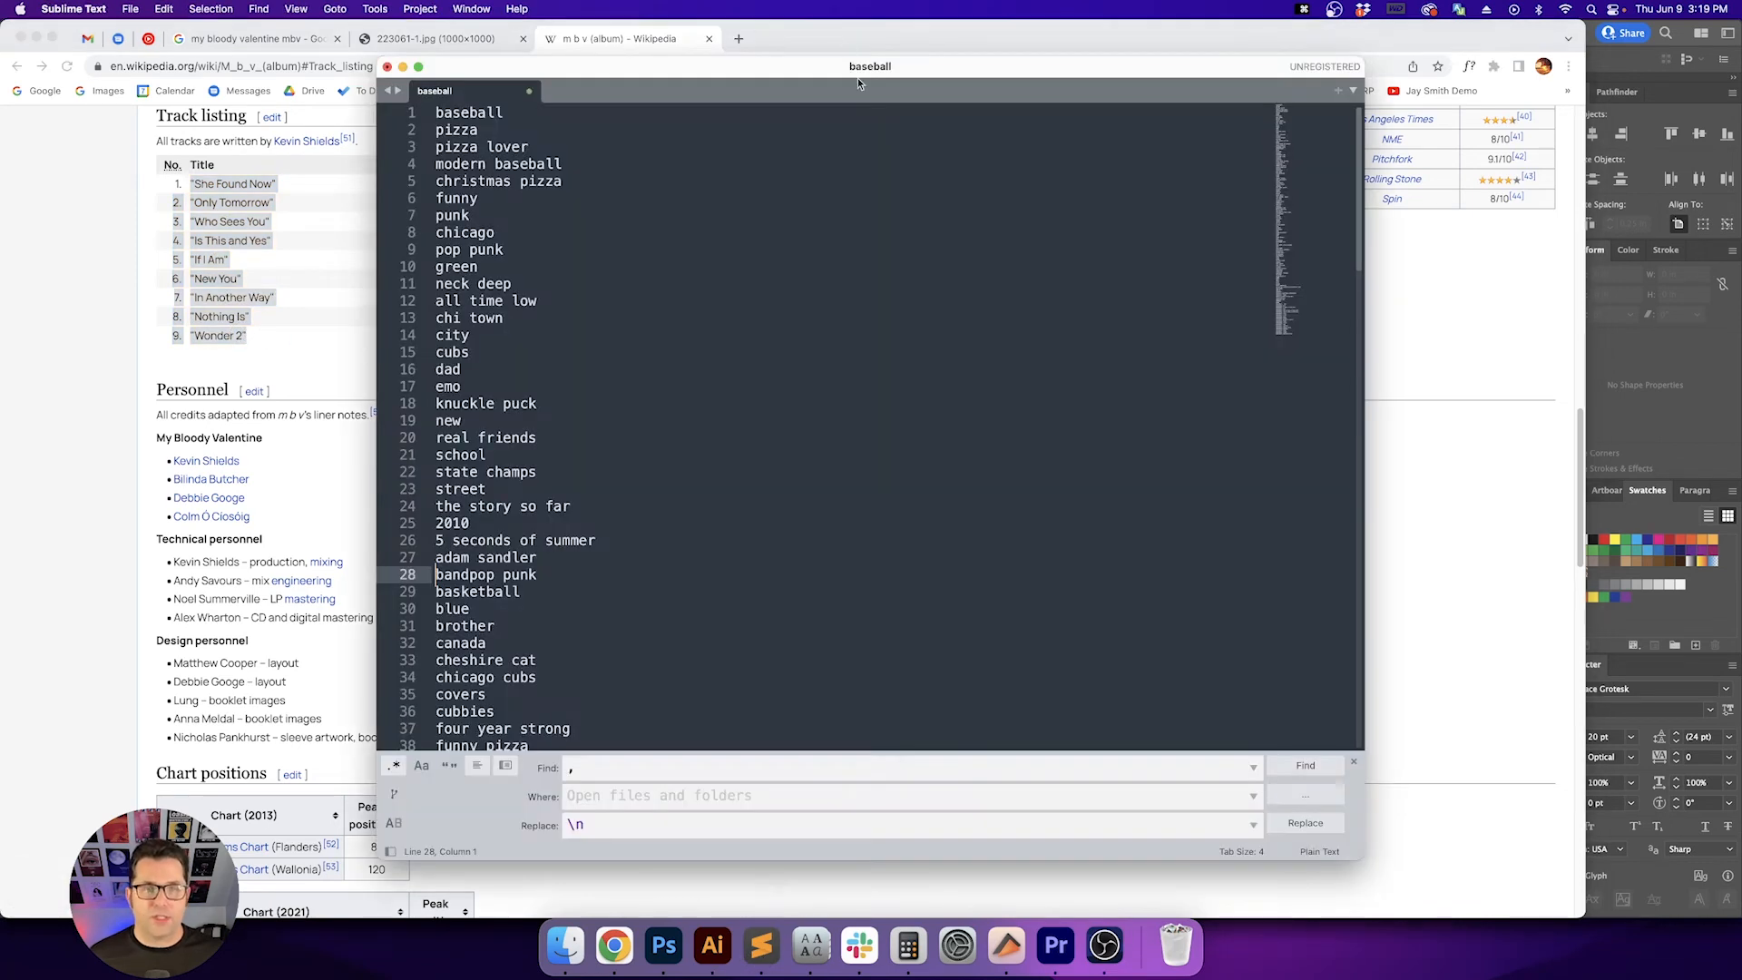
key(super+n)
key(super+v)
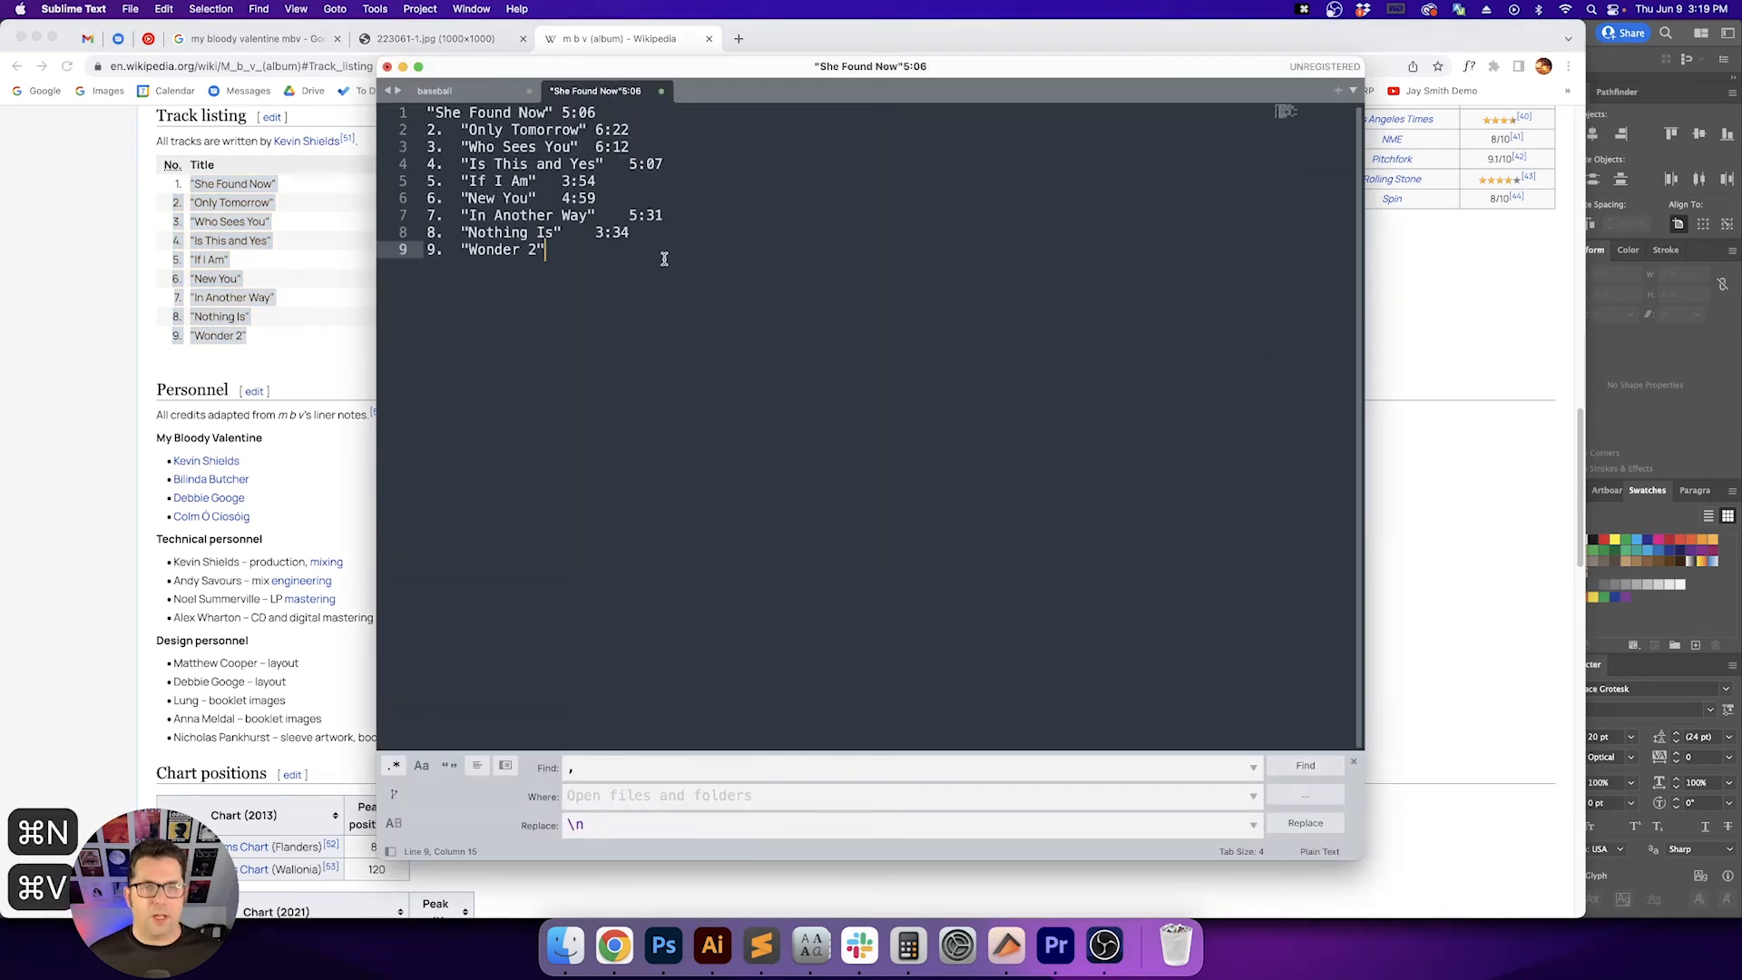
Delete the track numbers and opening quotation marks from all nine lines, along with the closing quotation mark after "Wonder 2"
key(Left)
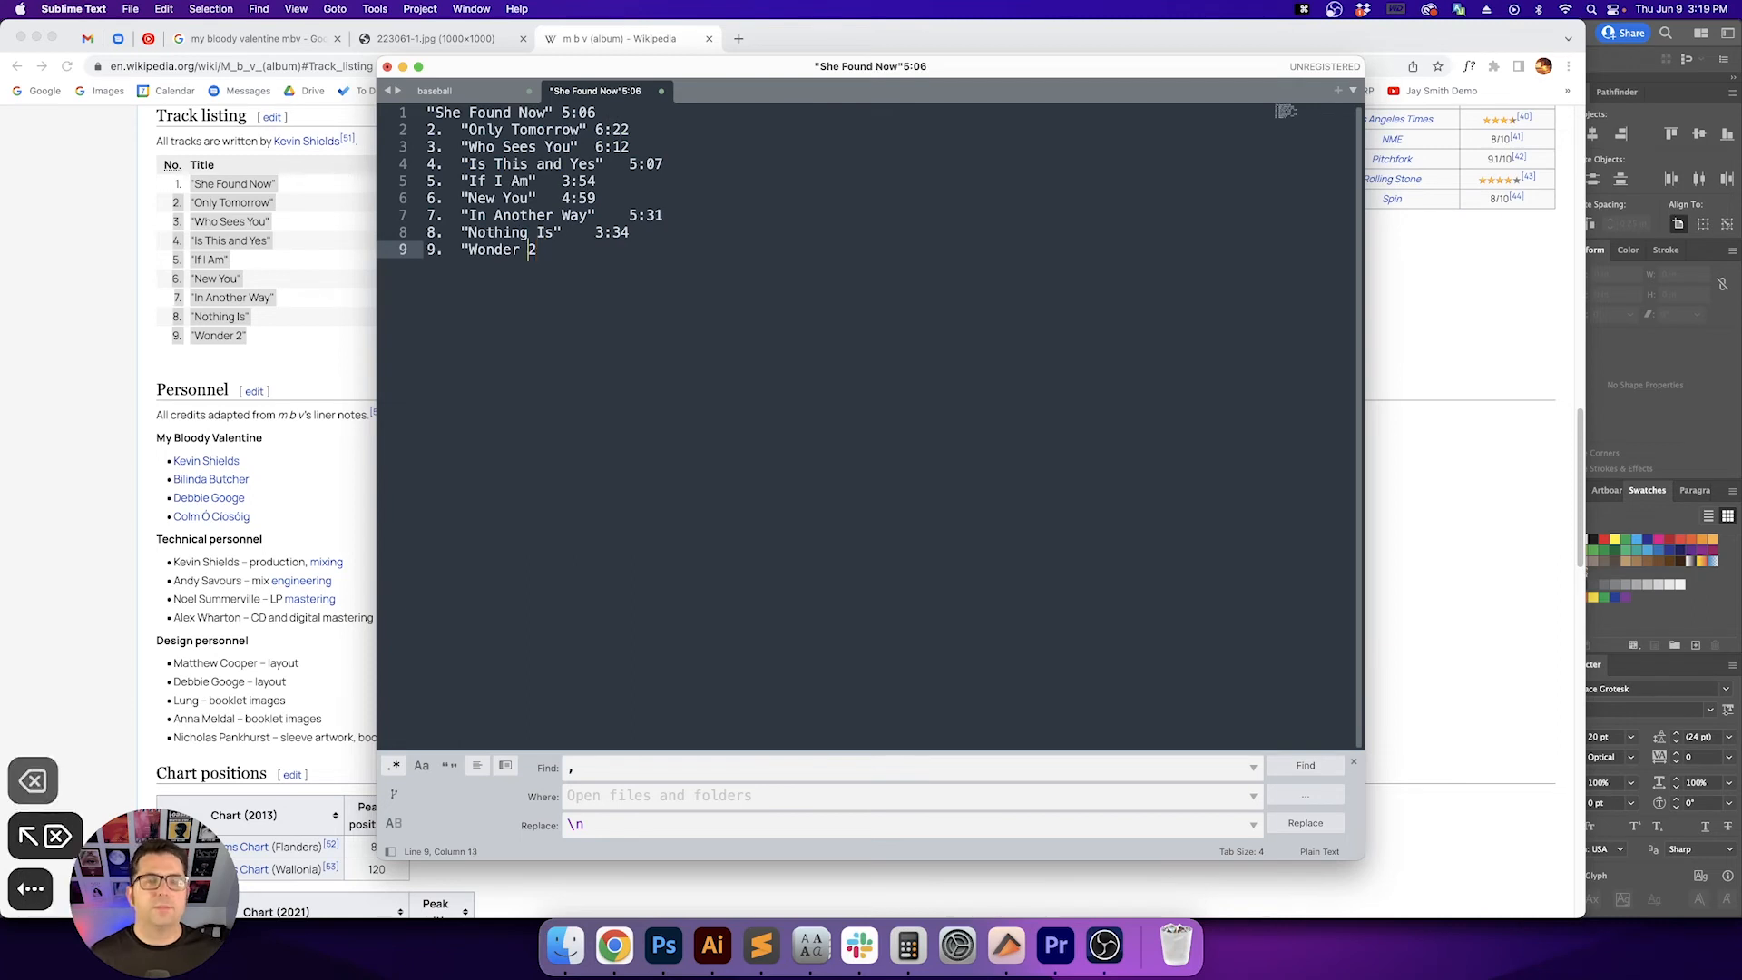
drag(473, 248, 423, 113)
key(BackSpace)
key(BackSpace)
key(BackSpace)
key(BackSpace)
key(BackSpace)
key(BackSpace)
key(BackSpace)
key(BackSpace)
key(BackSpace)
Delete the closing quotation marks and track durations after the titles on the first eight lines
drag(600, 113, 508, 234)
key(BackSpace)
key(BackSpace)
key(BackSpace)
key(BackSpace)
key(BackSpace)
key(BackSpace)
key(BackSpace)
key(BackSpace)
Copy the whole cleaned track list, switch to Illustrator, and paste it after "1." in the threaded text columns
click(624, 248)
key(super+a)
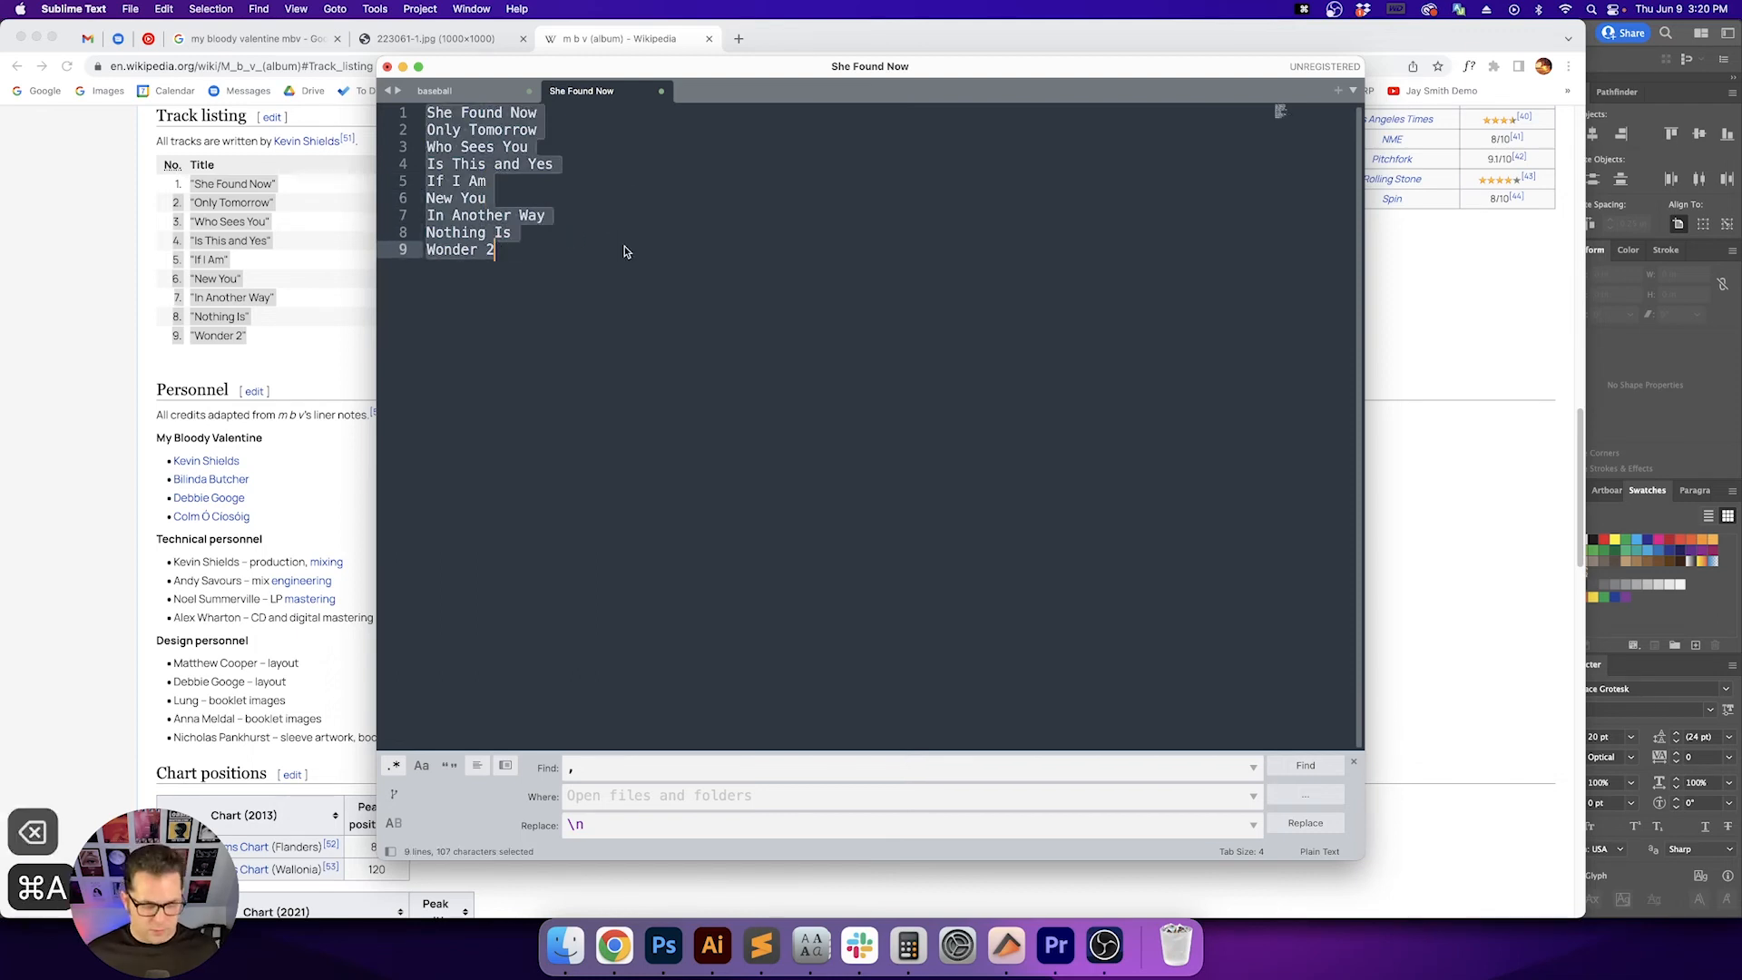
key(super+c)
click(713, 947)
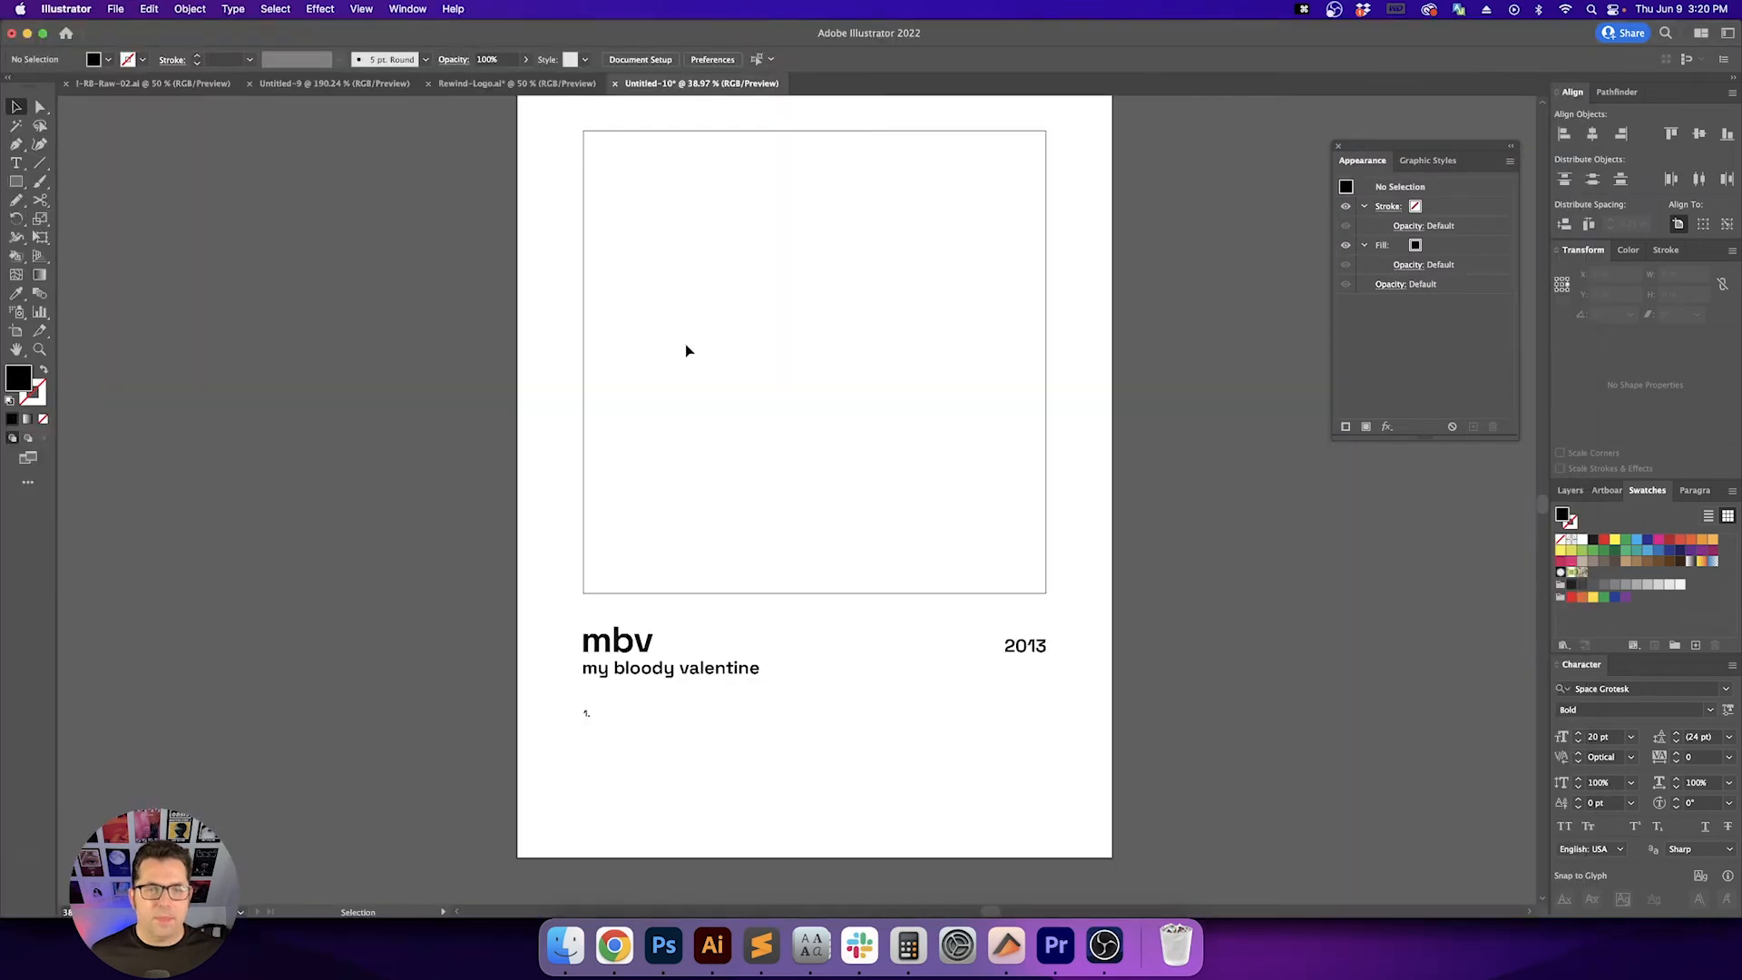
key(t)
click(586, 714)
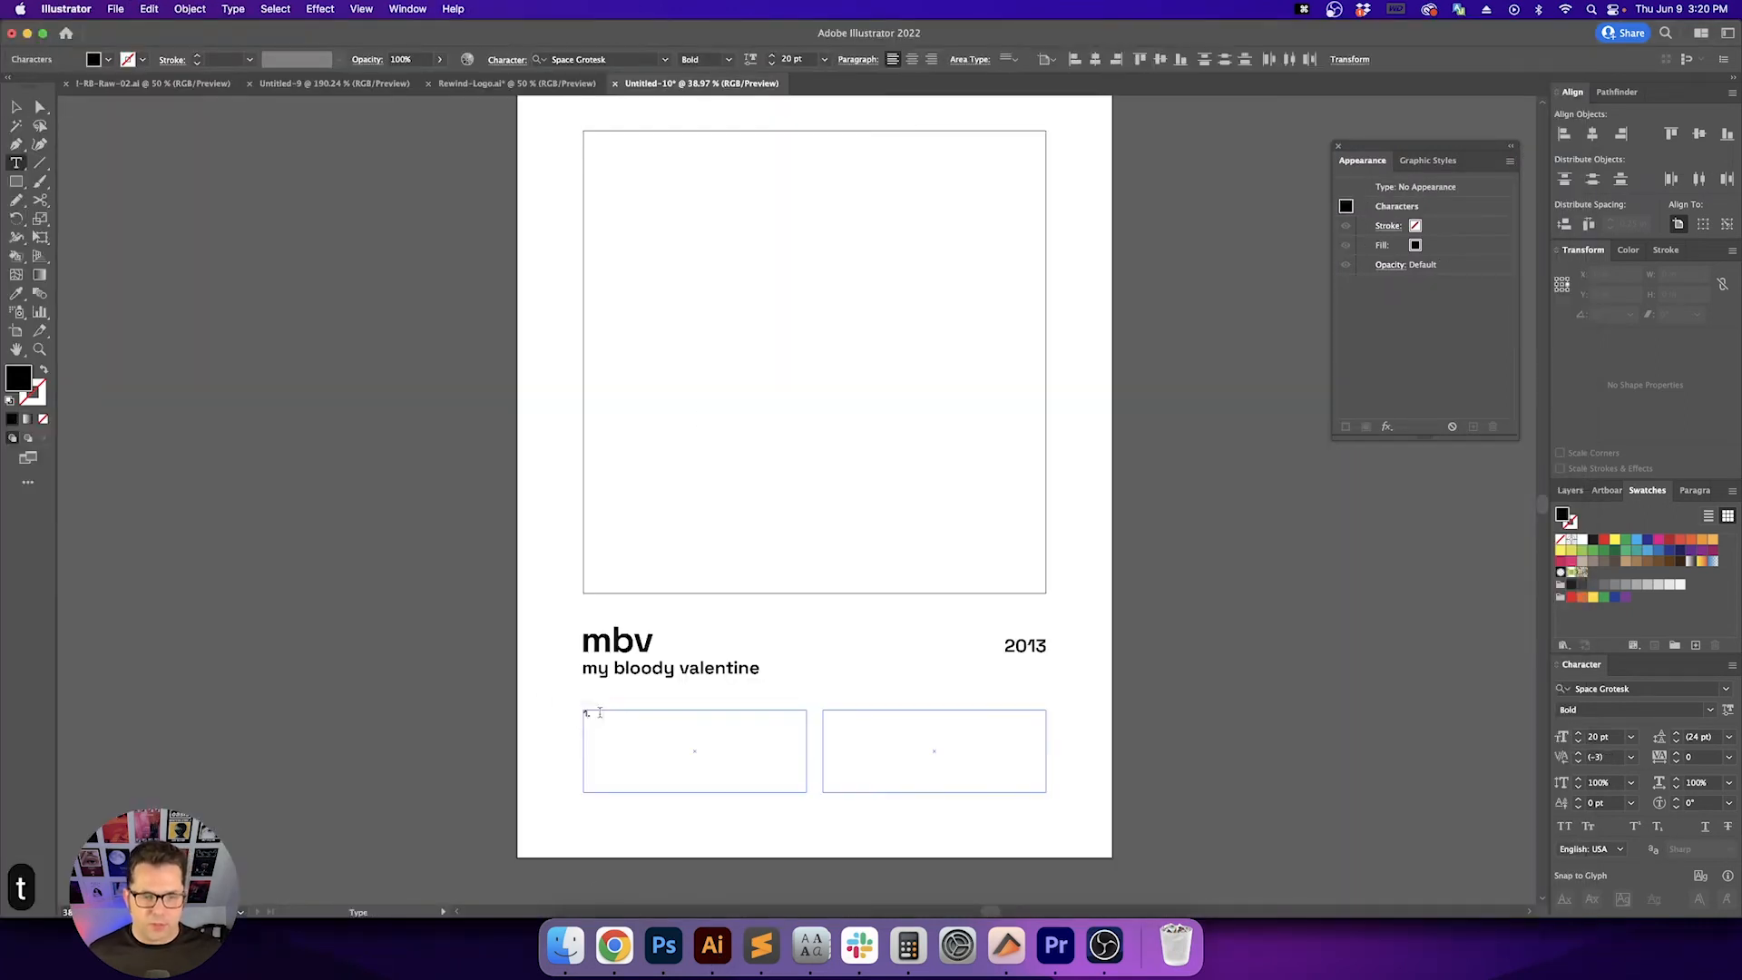
key(super+v)
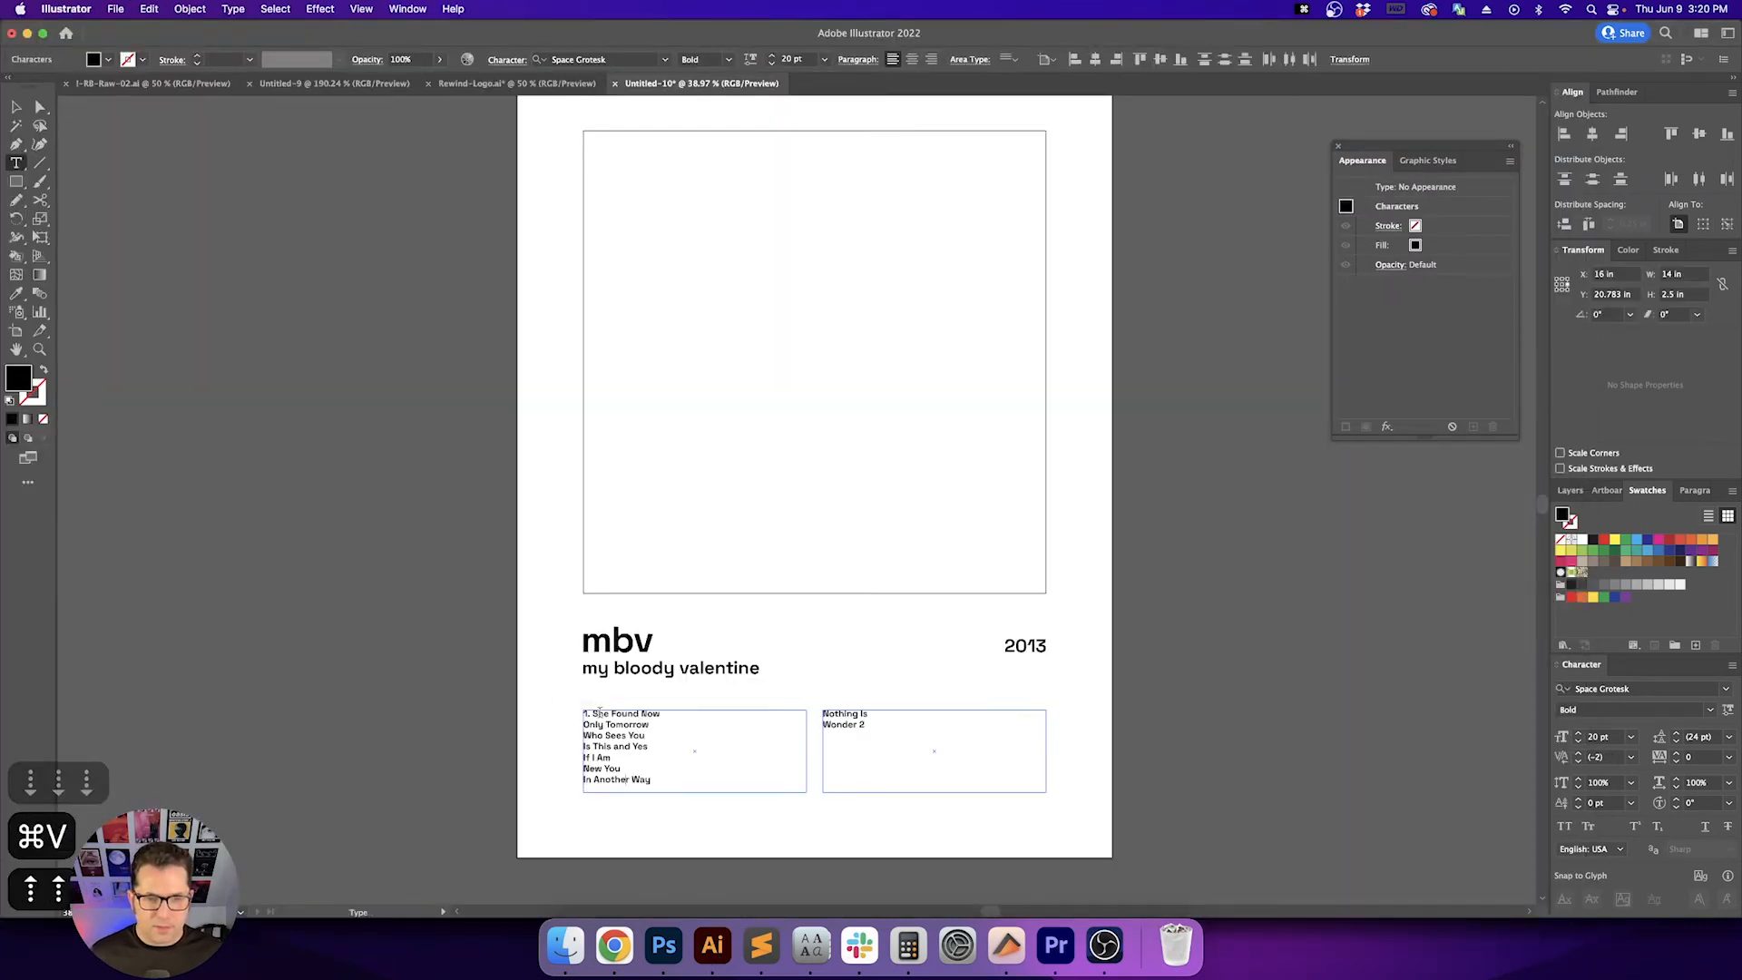
Insert two blank lines after "If I Am" to push "New You" and "In Another Way" into the second column
click(615, 946)
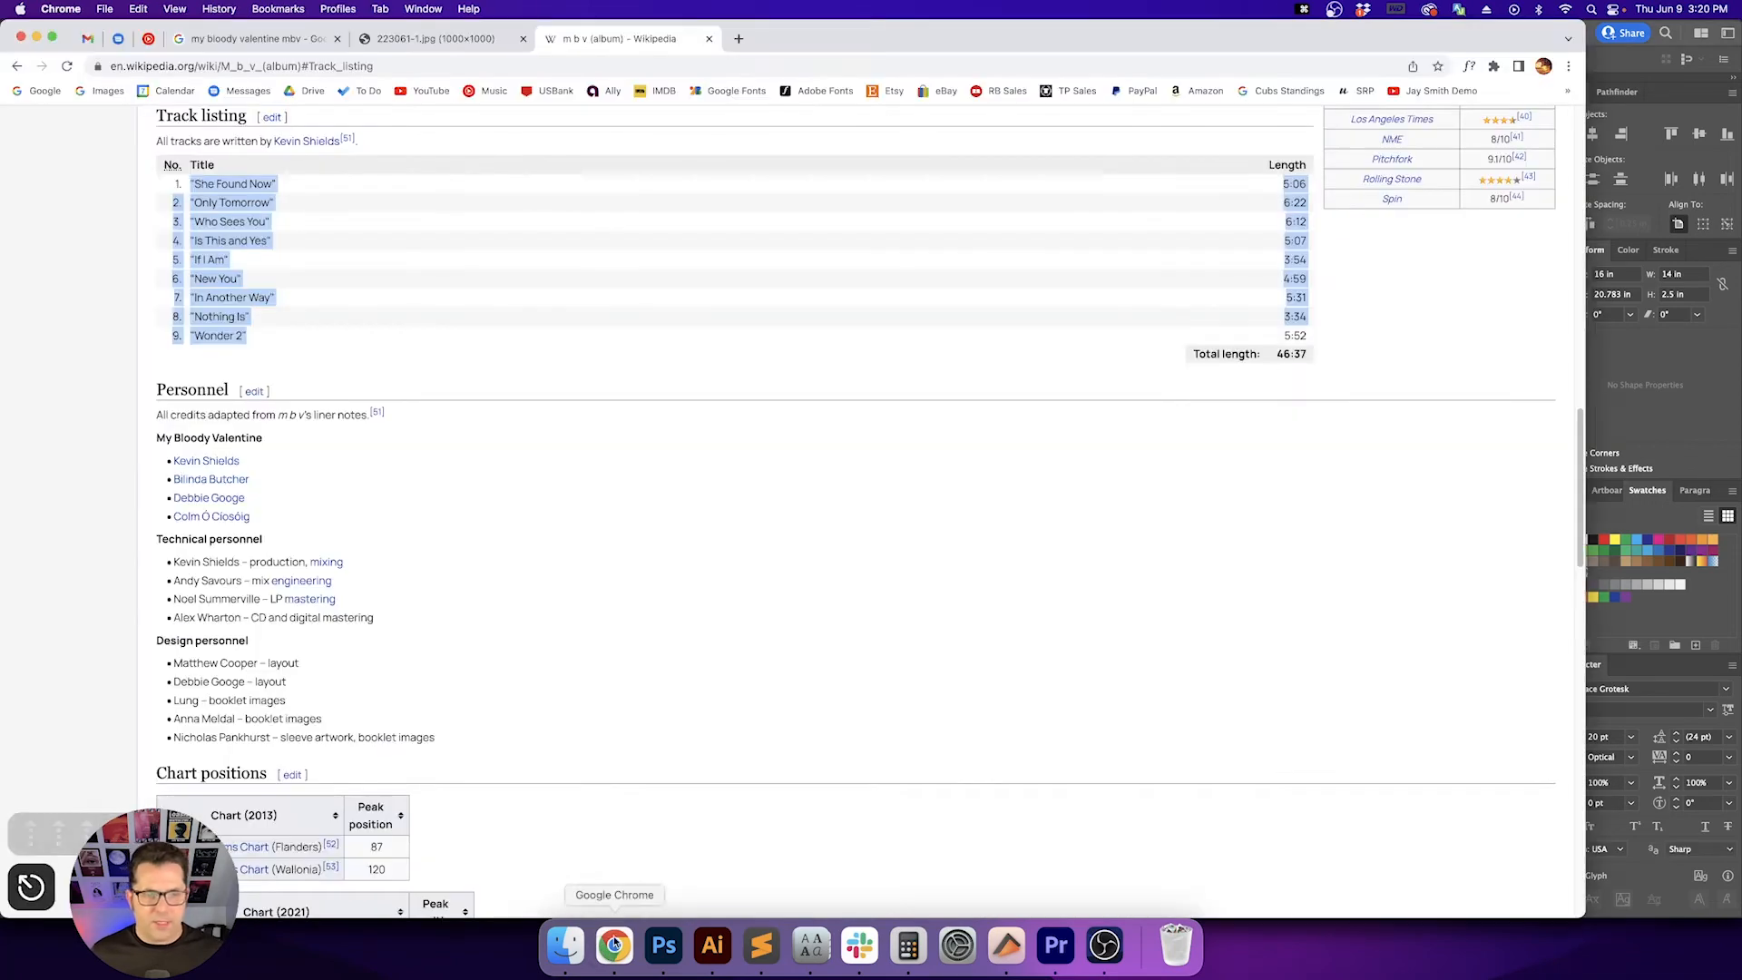
click(712, 946)
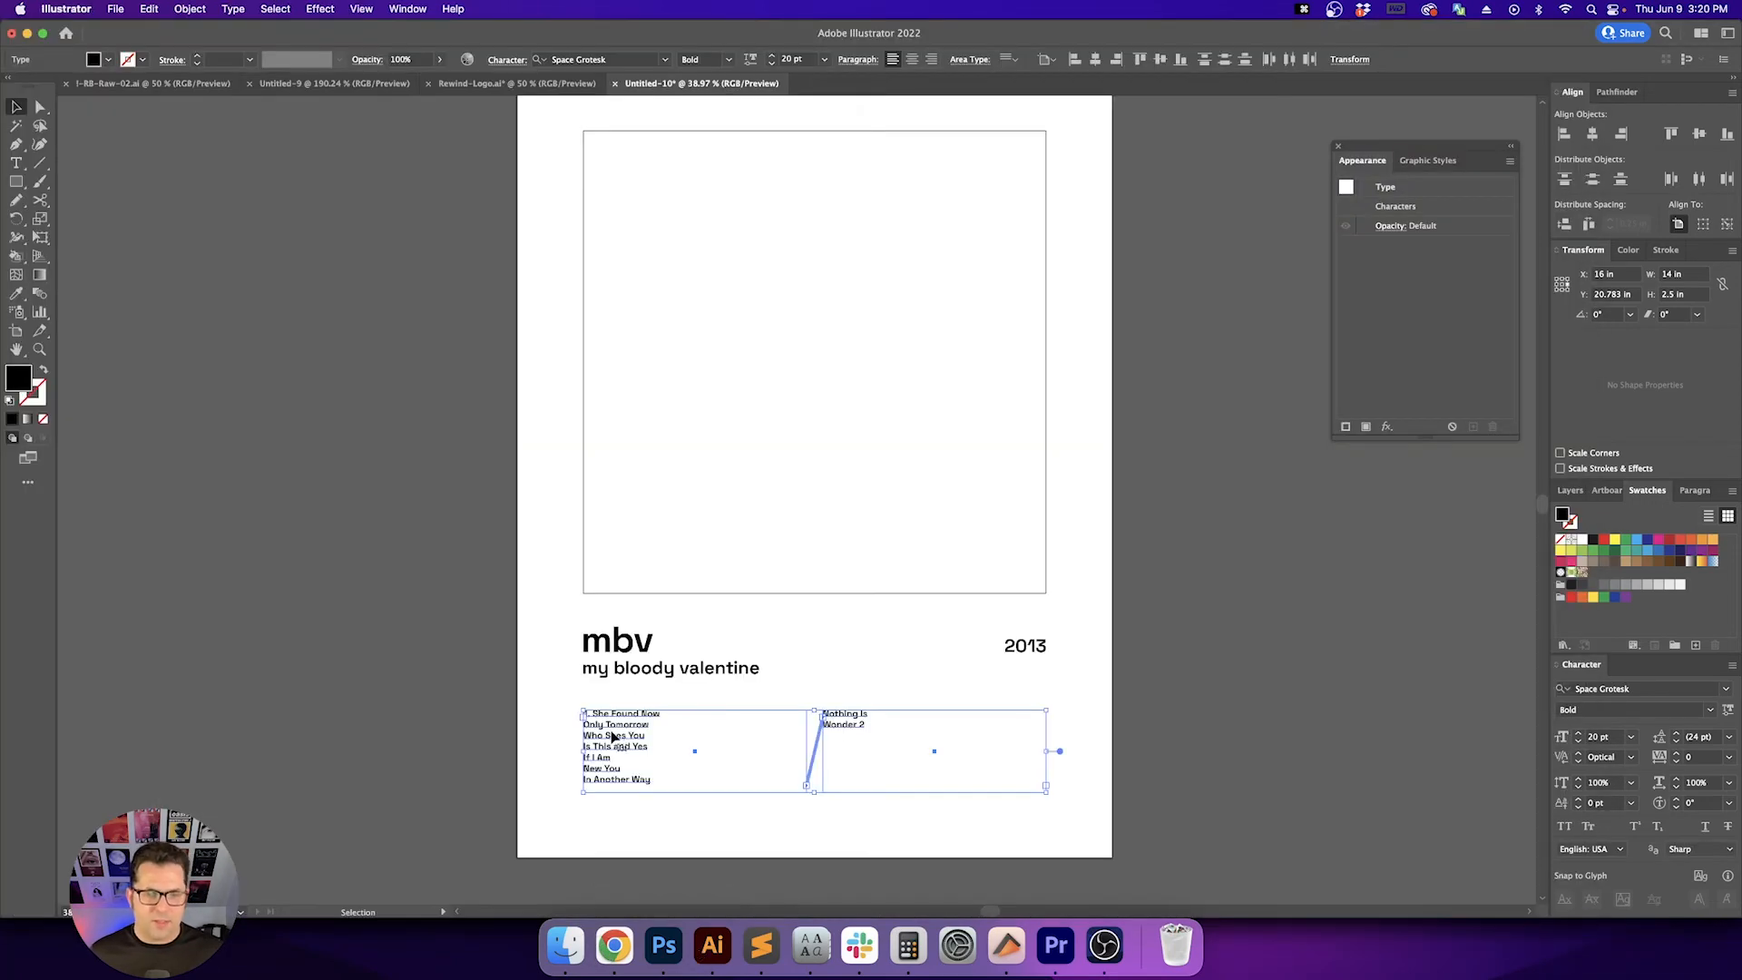
key(t)
click(732, 744)
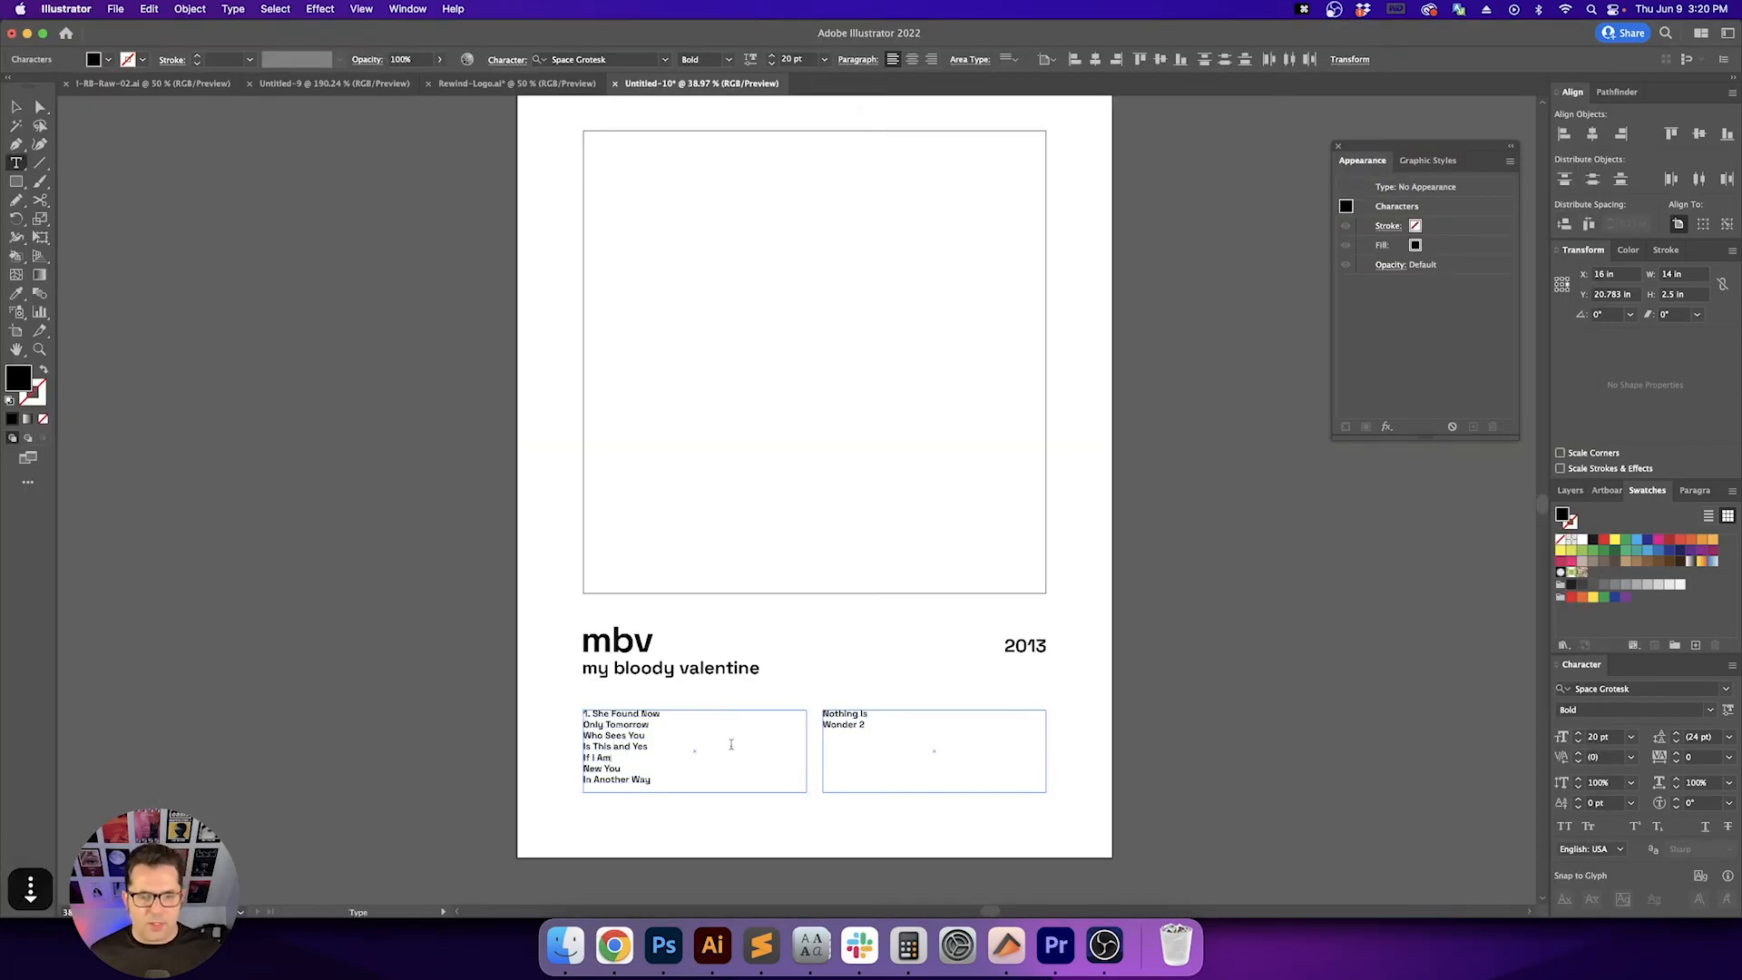
key(Return)
key(Return)
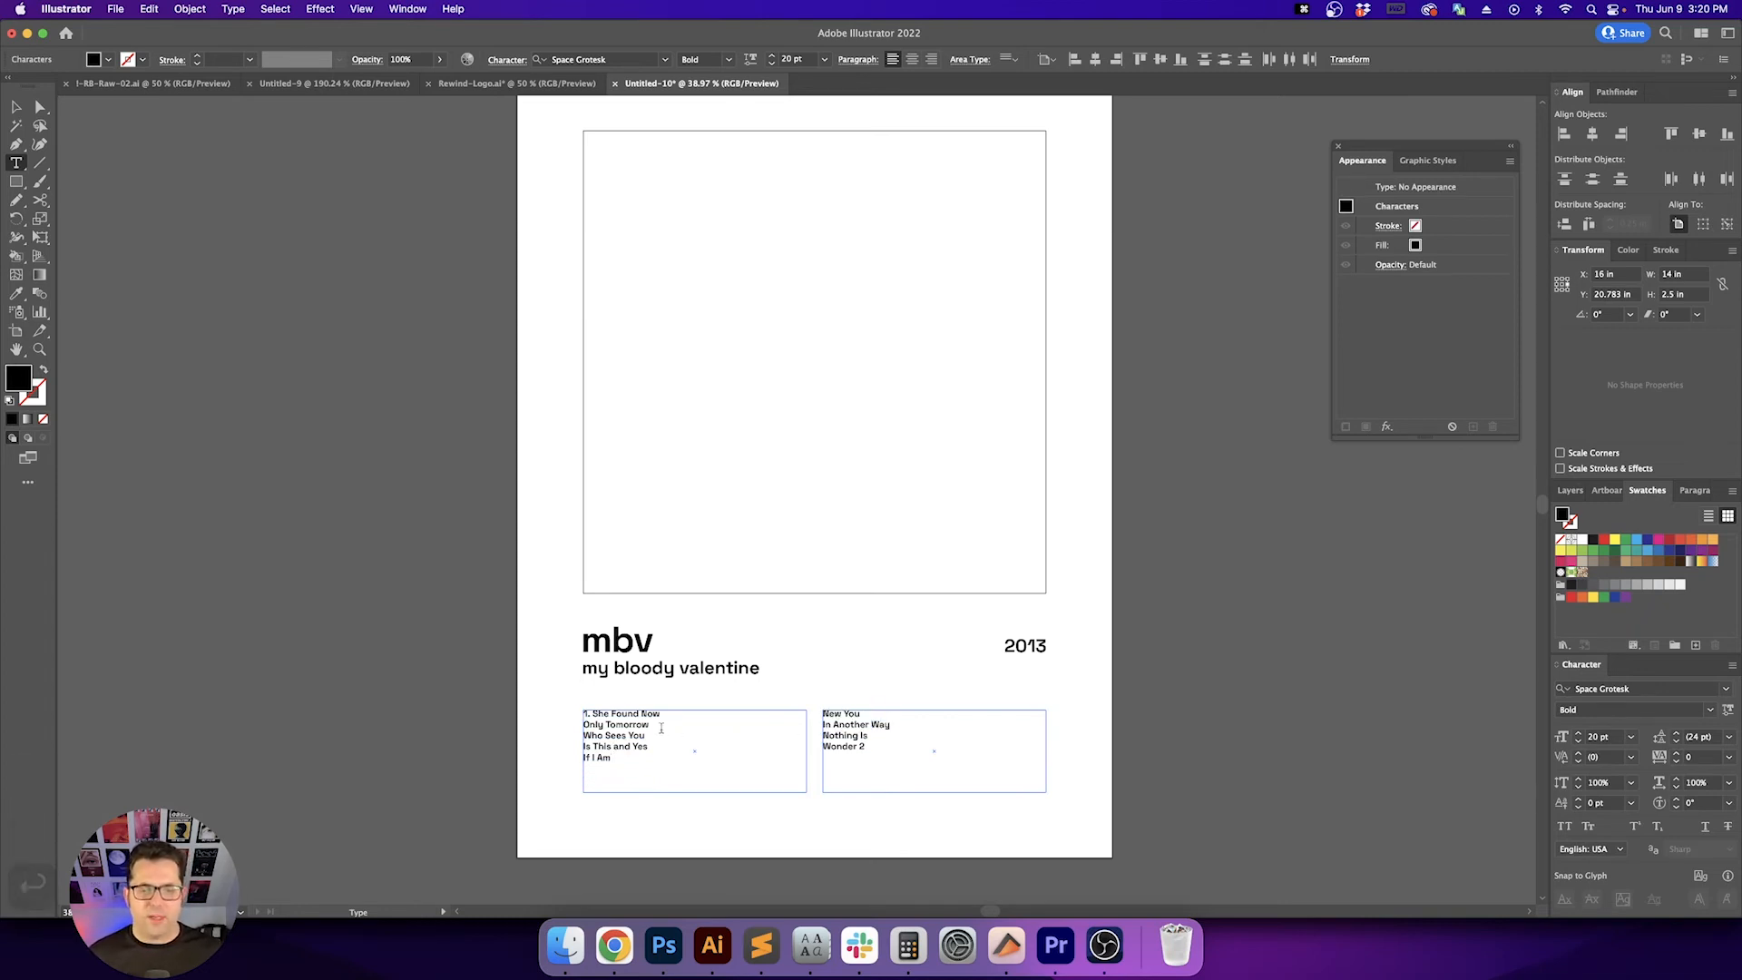
key(Escape)
Set the track listing's font size to 30 pt and deselect it
click(773, 56)
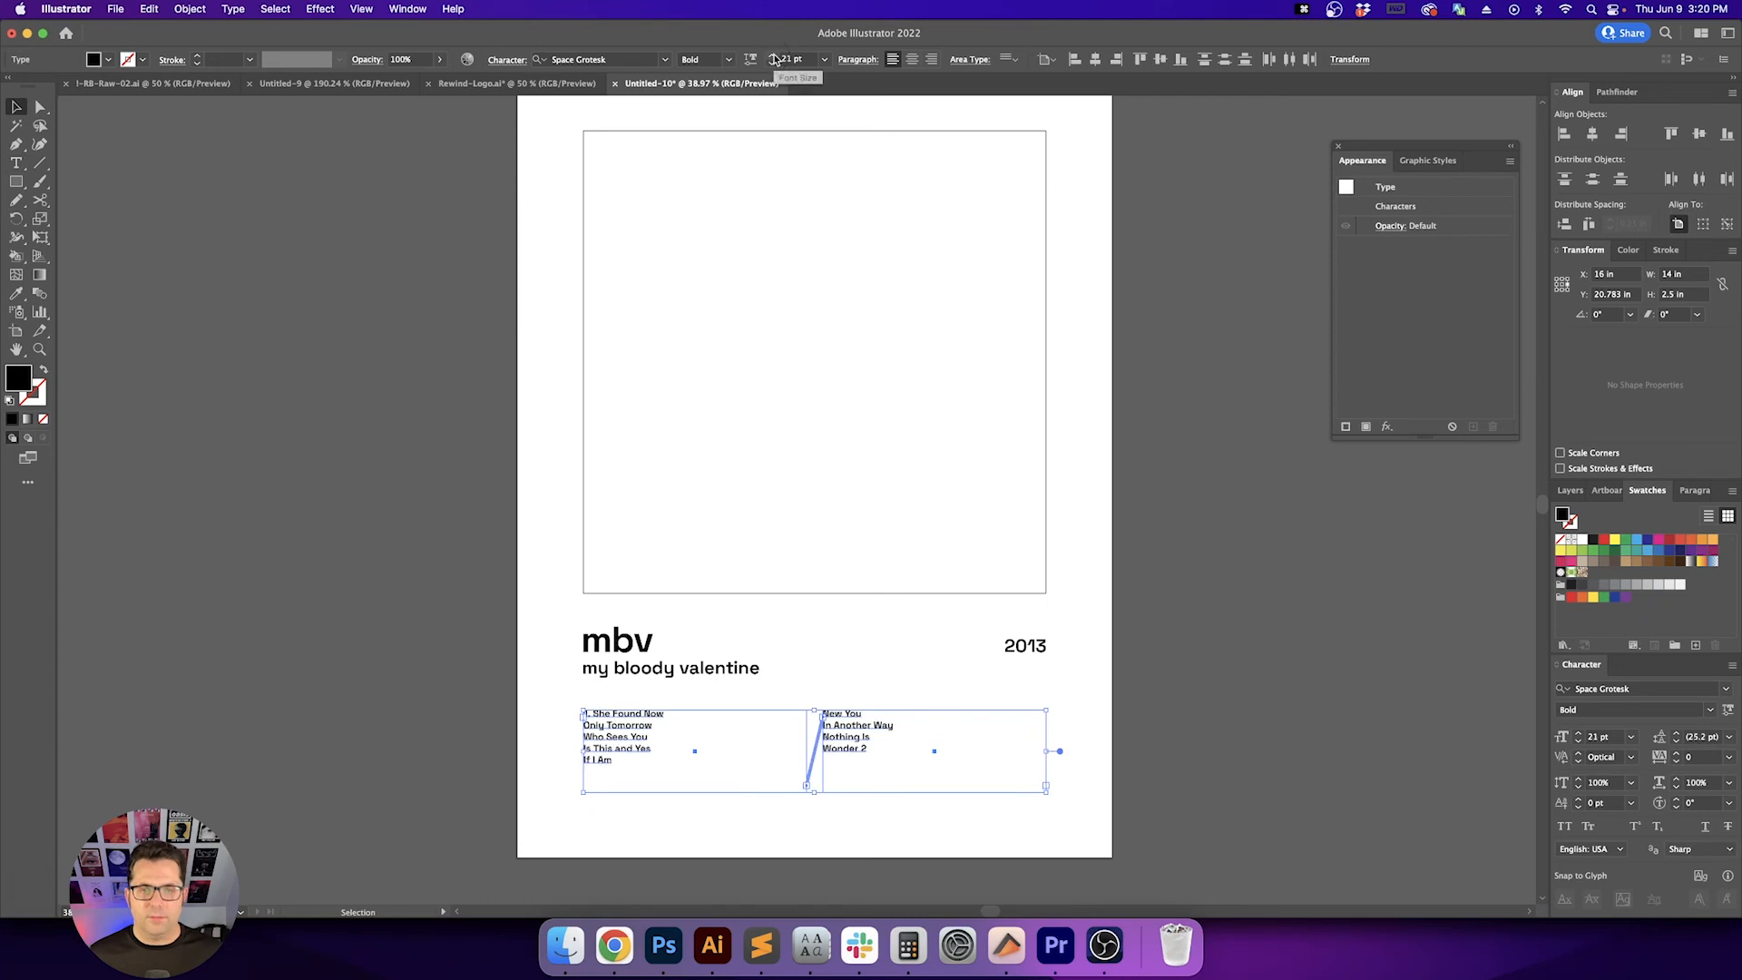
click(773, 55)
click(773, 56)
click(773, 57)
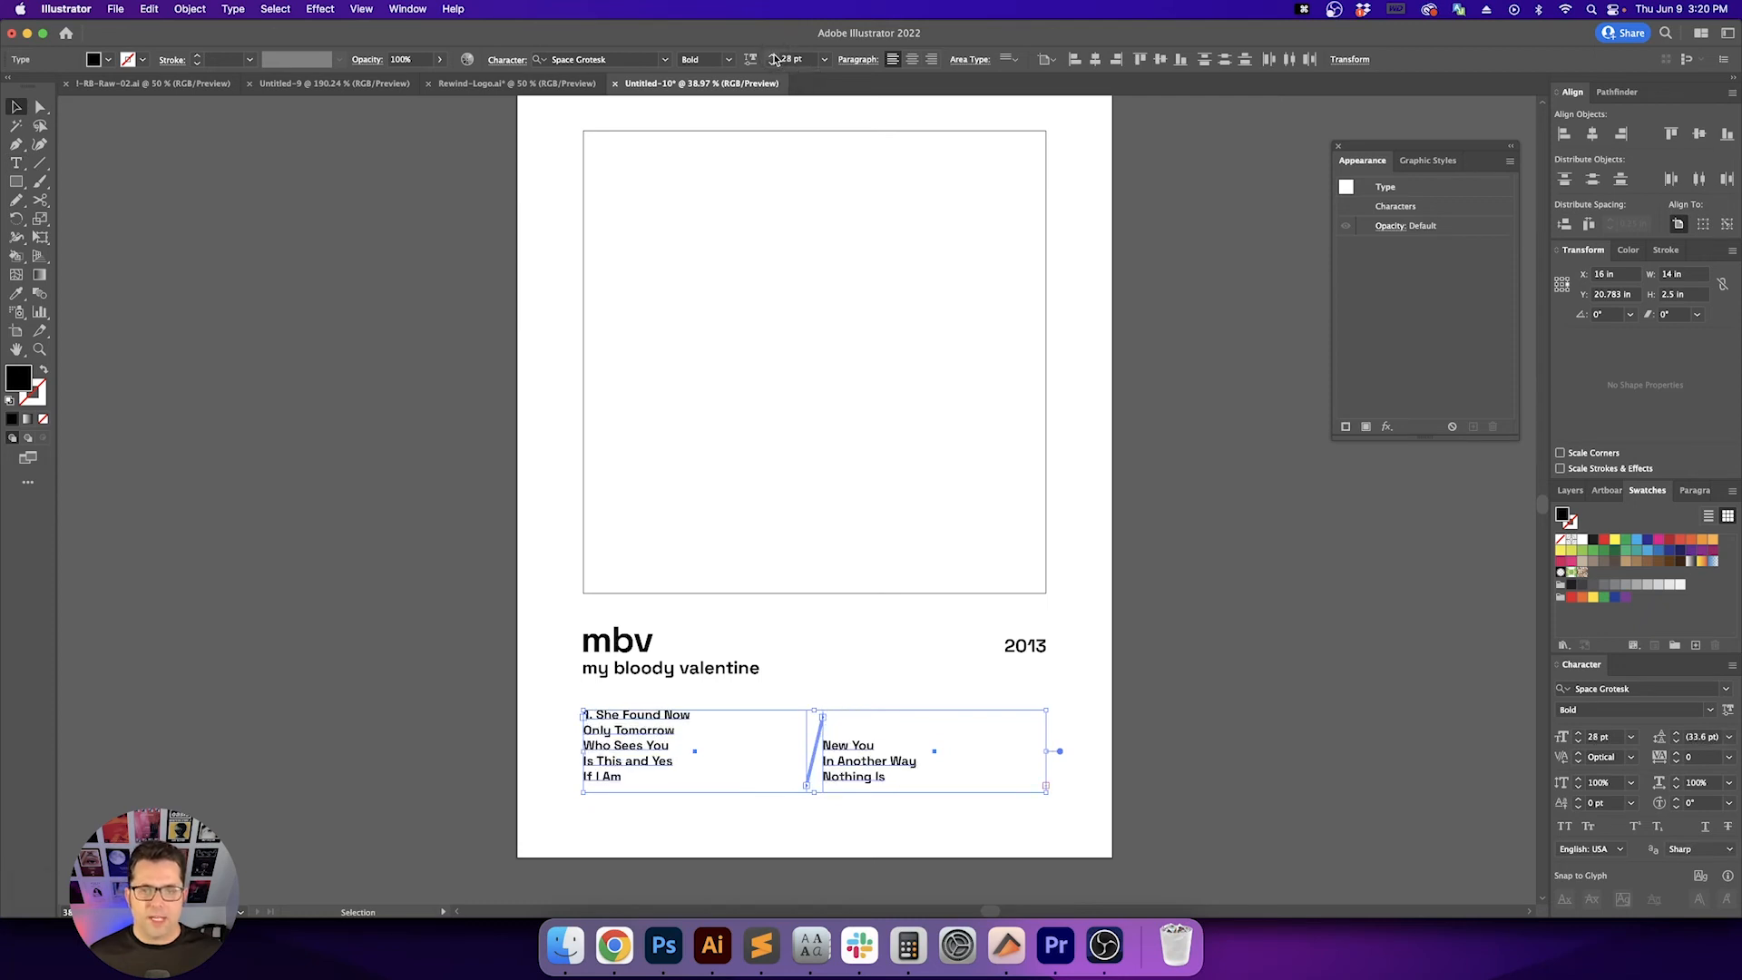
click(771, 65)
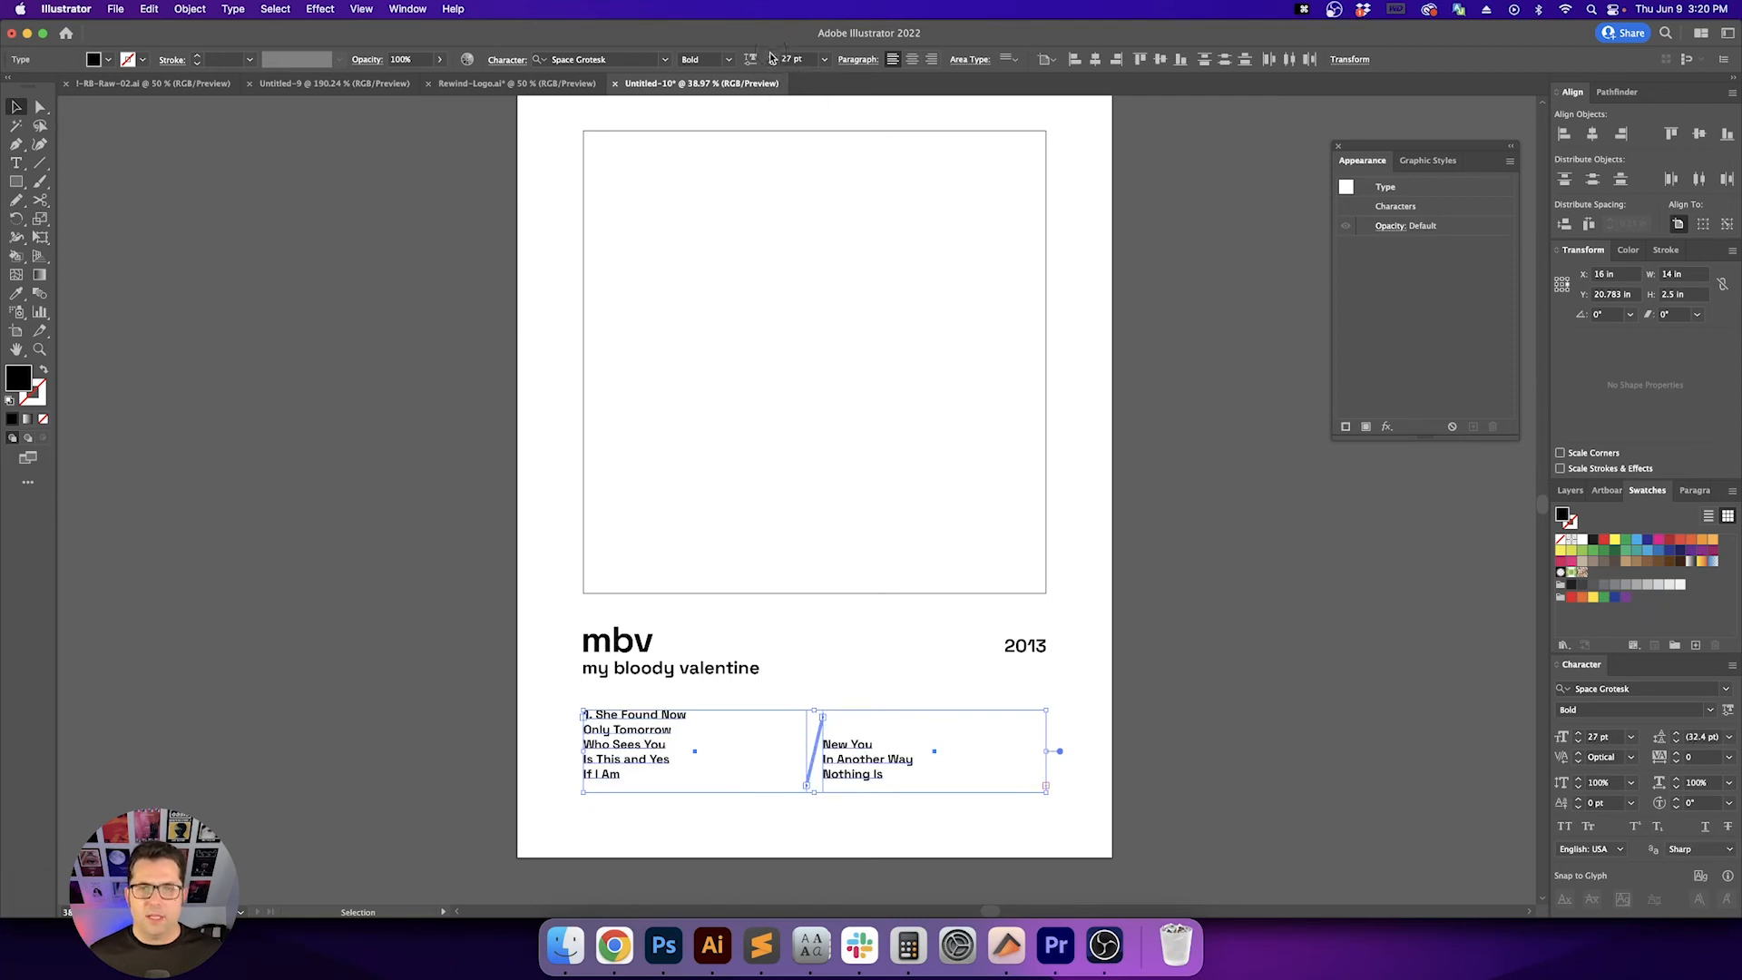
click(772, 55)
click(771, 55)
click(772, 55)
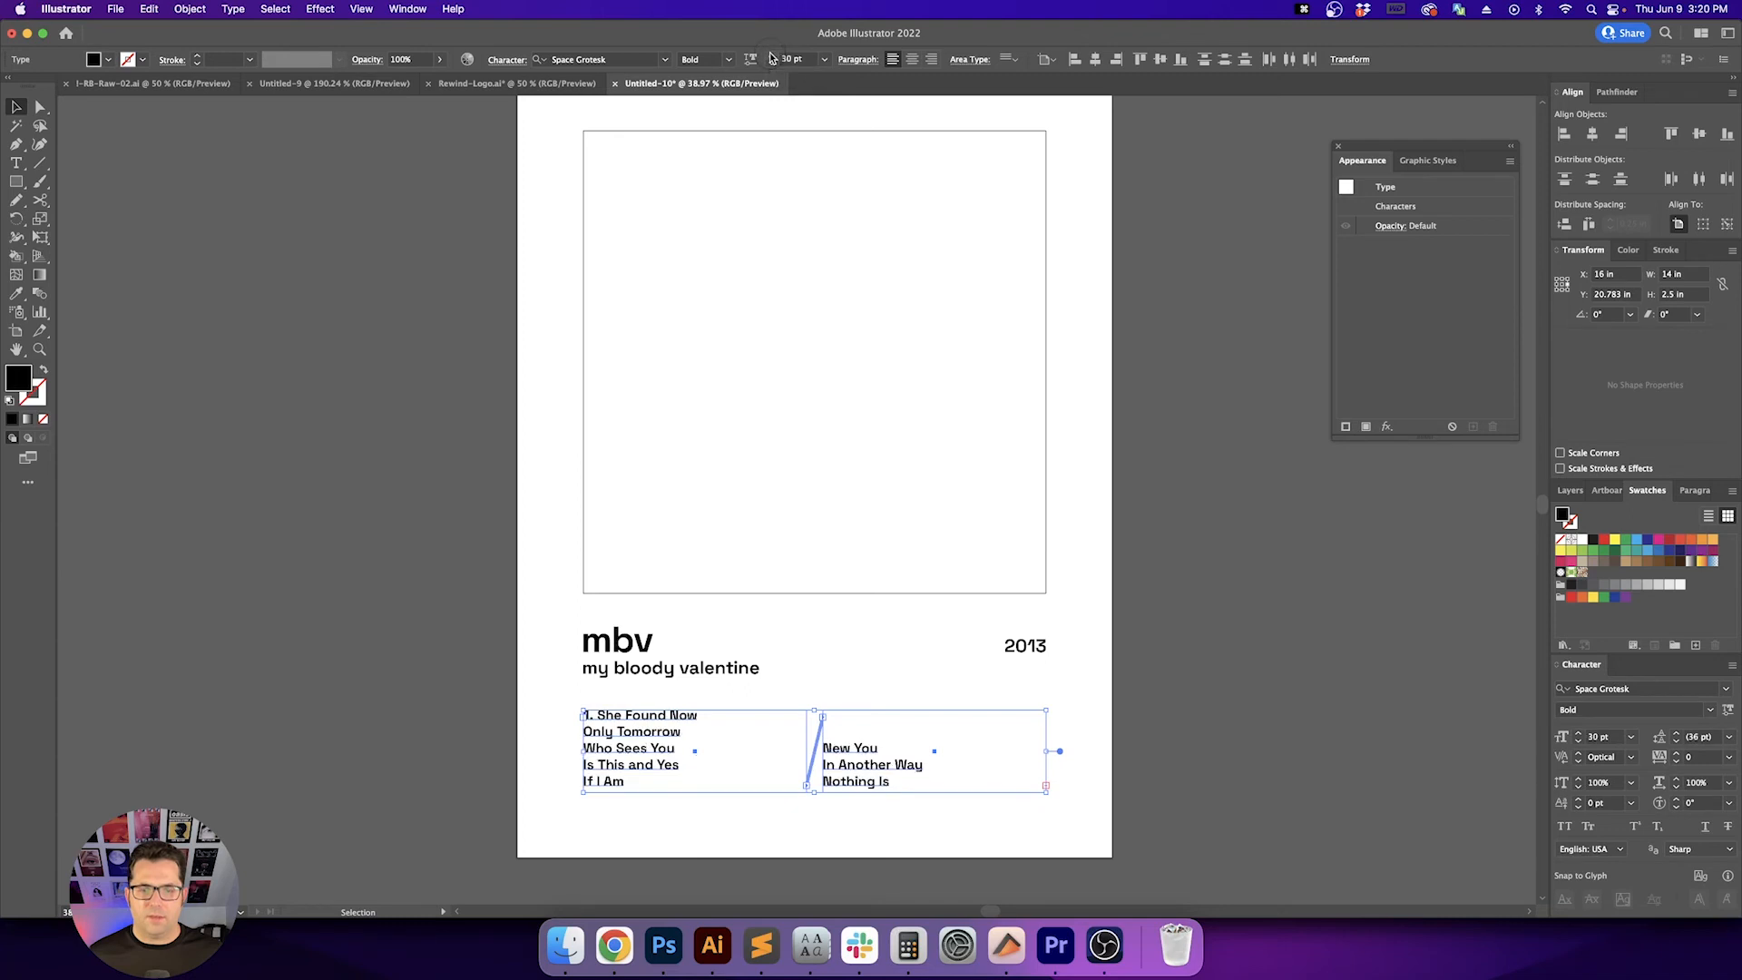
click(1356, 791)
Number the tracks "Only Tomorrow" through "If I Am" from 2. to 5. in the first column
key(t)
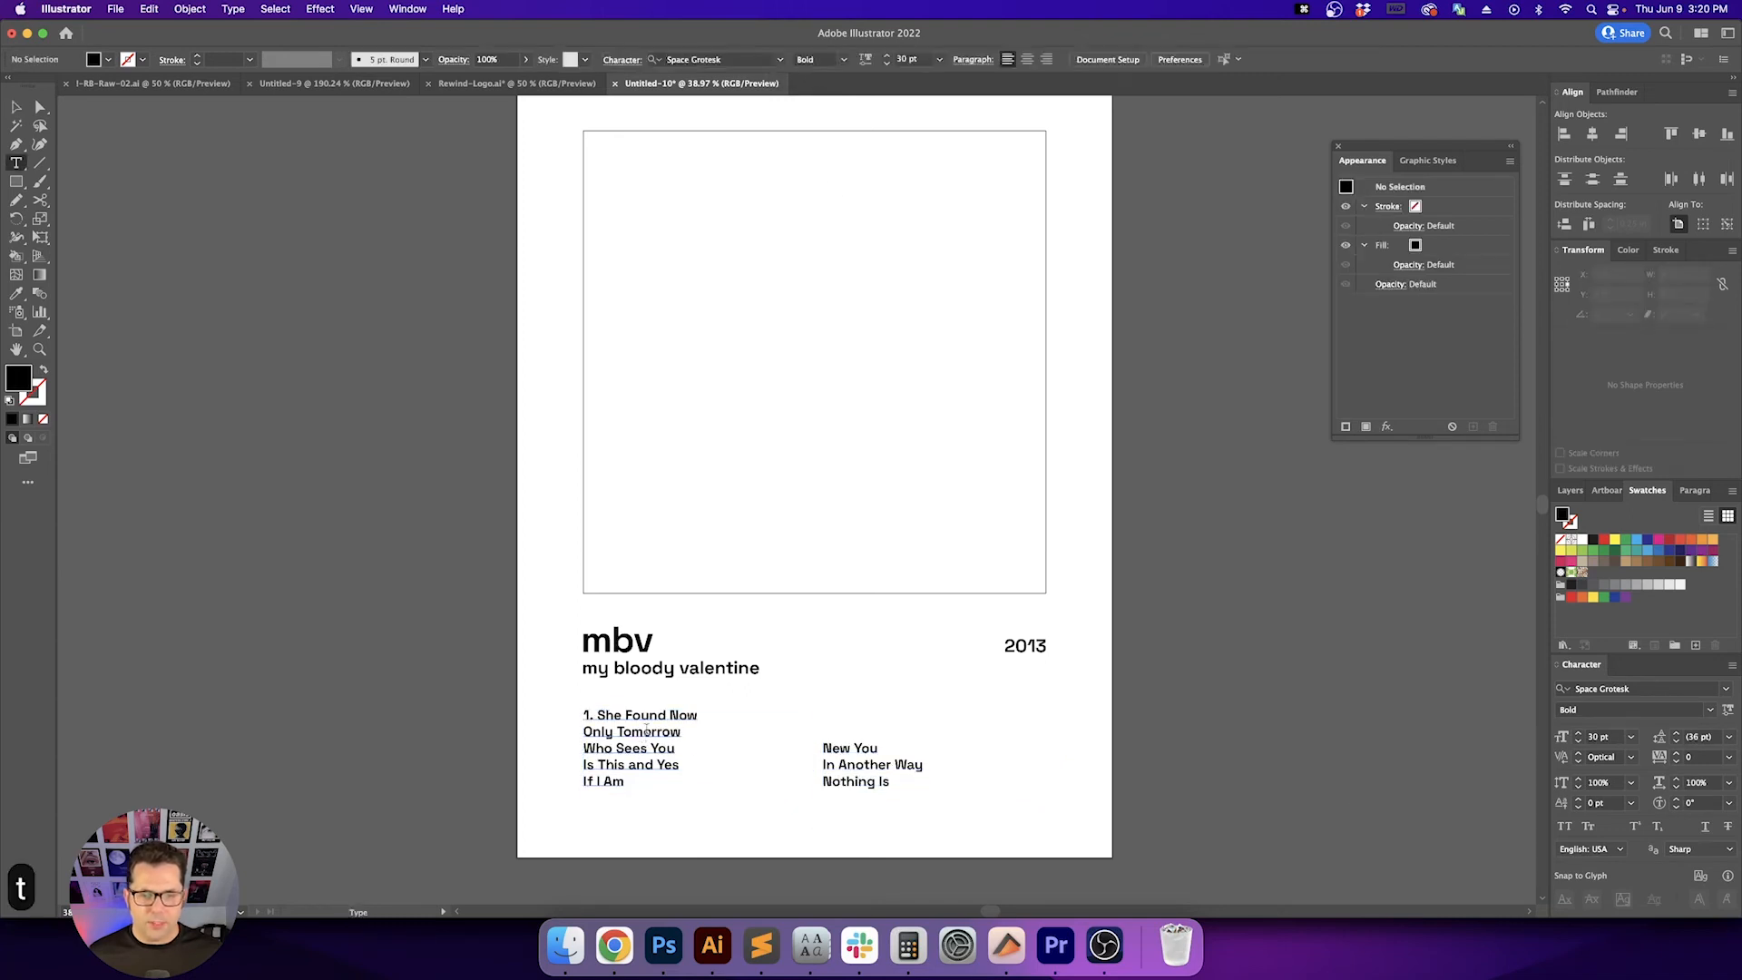
click(647, 731)
key(Home)
text(2.)
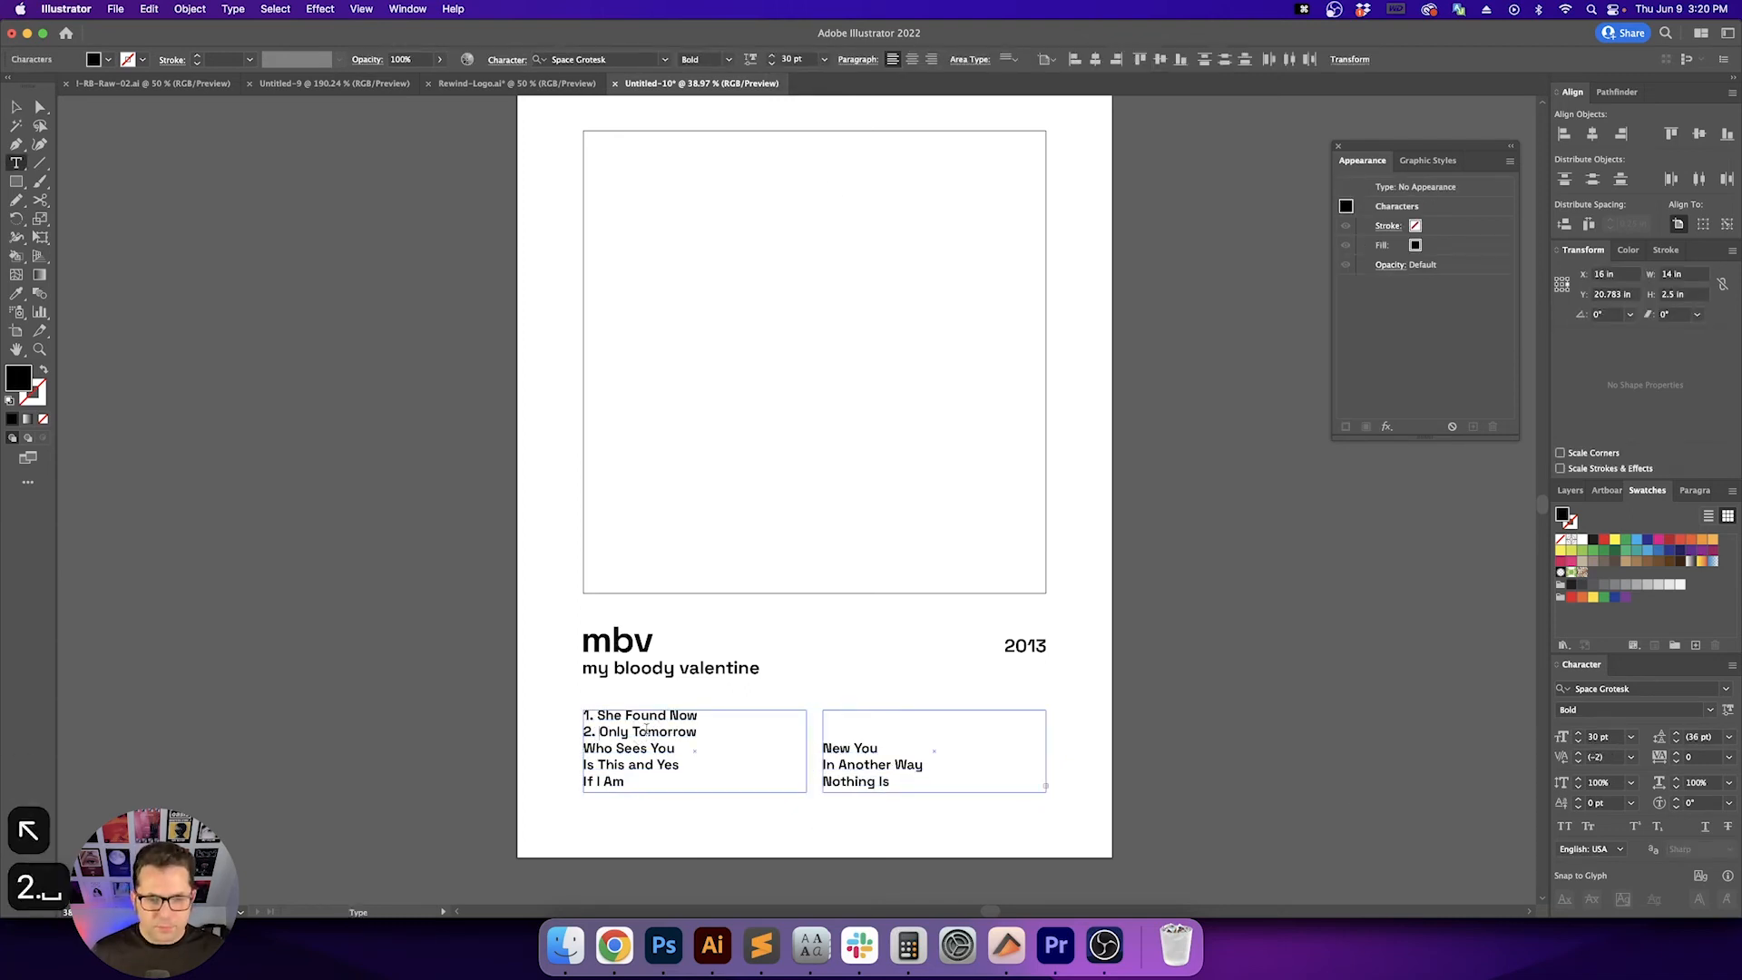
key(Down)
key(Home)
text(3.)
key(Down)
key(Home)
text(4)
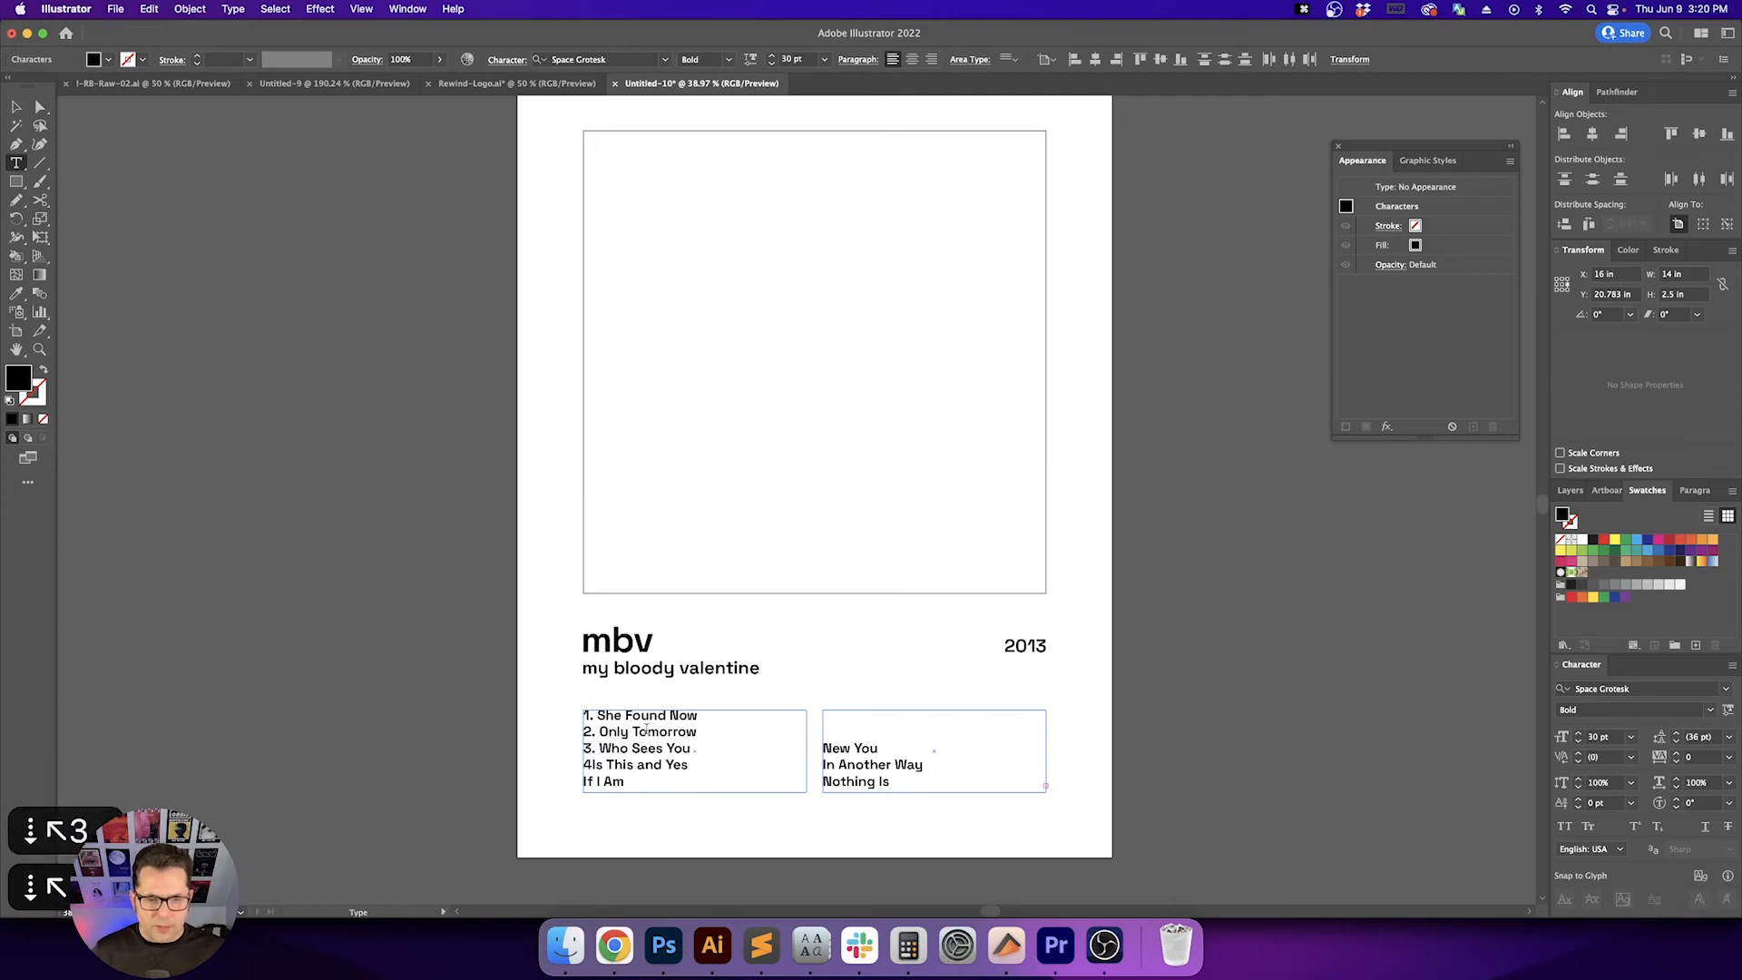
text(.)
key(Down)
key(Home)
text(5.)
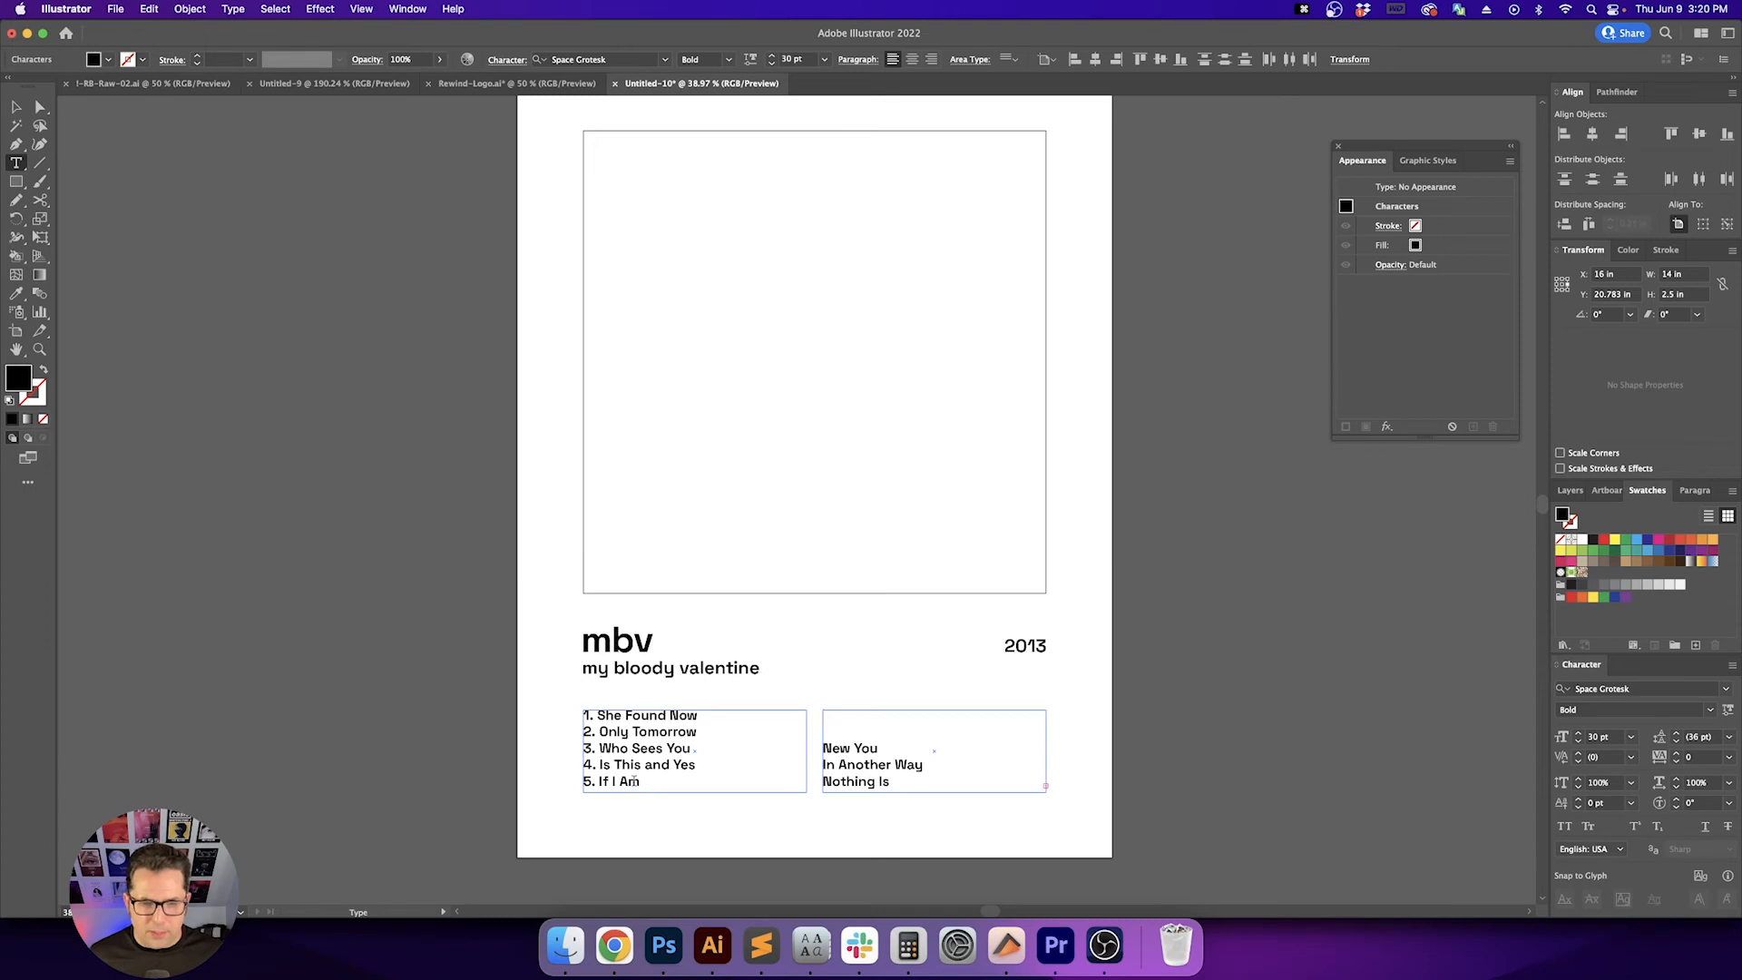
Remove the blank lines after "If I Am" so that "New You" starts the second column
key(Left)
key(Right)
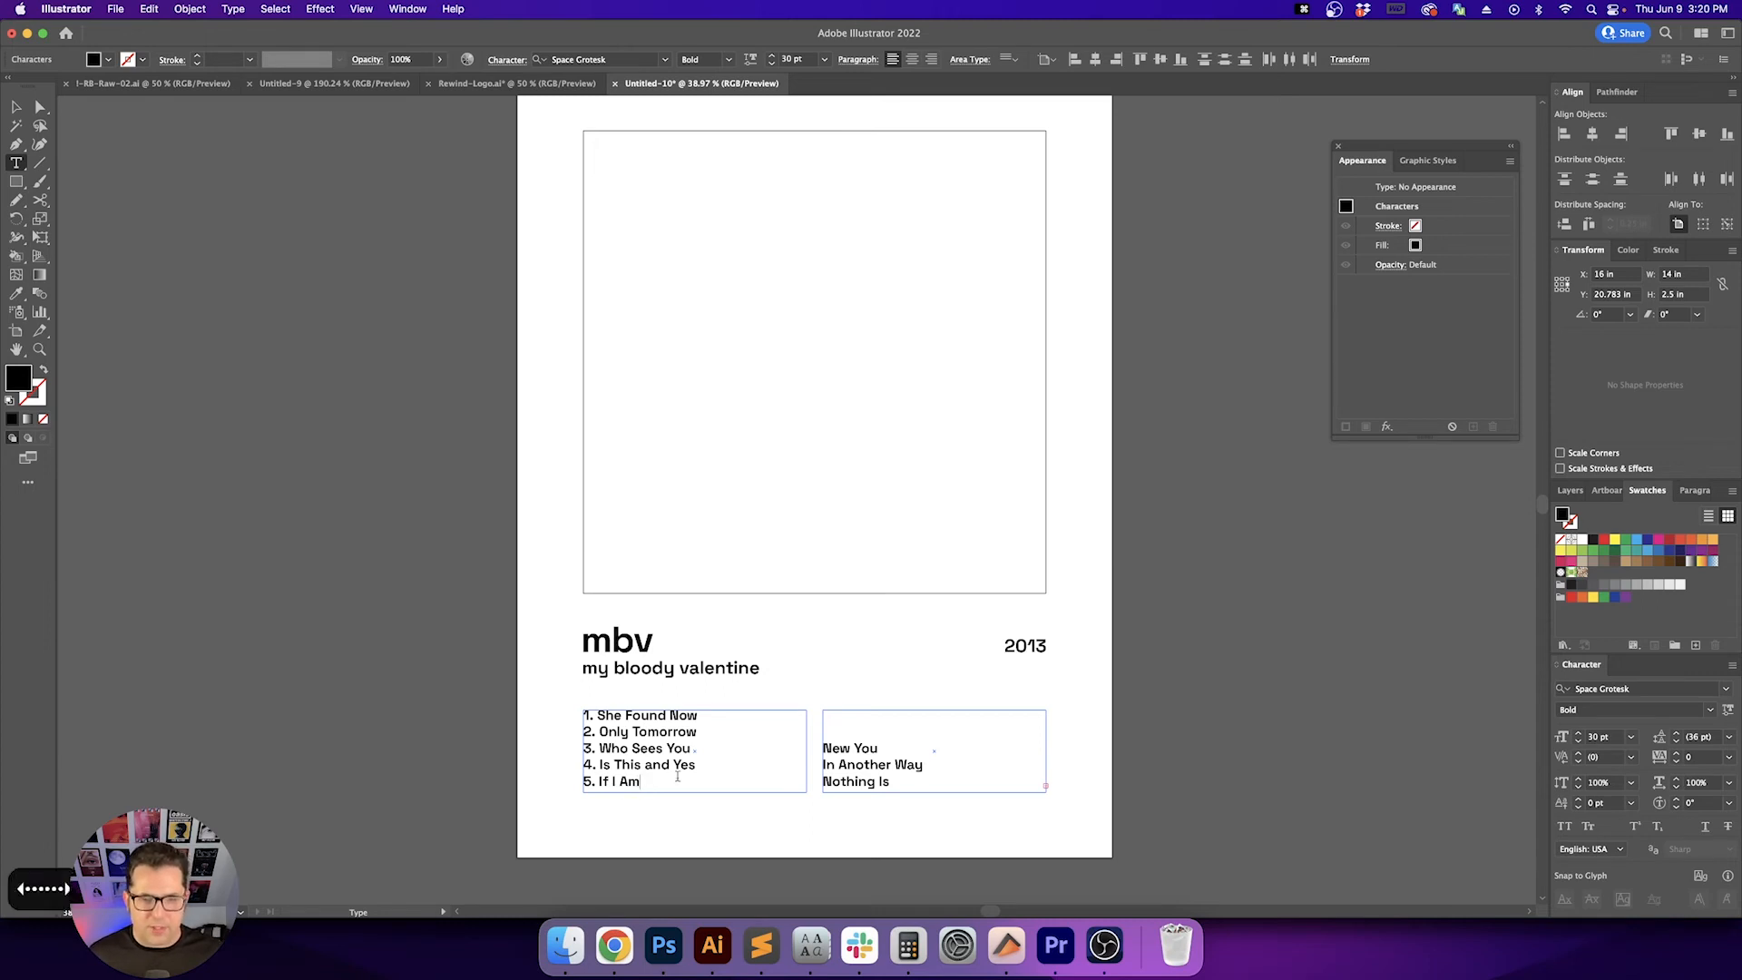
key(Delete)
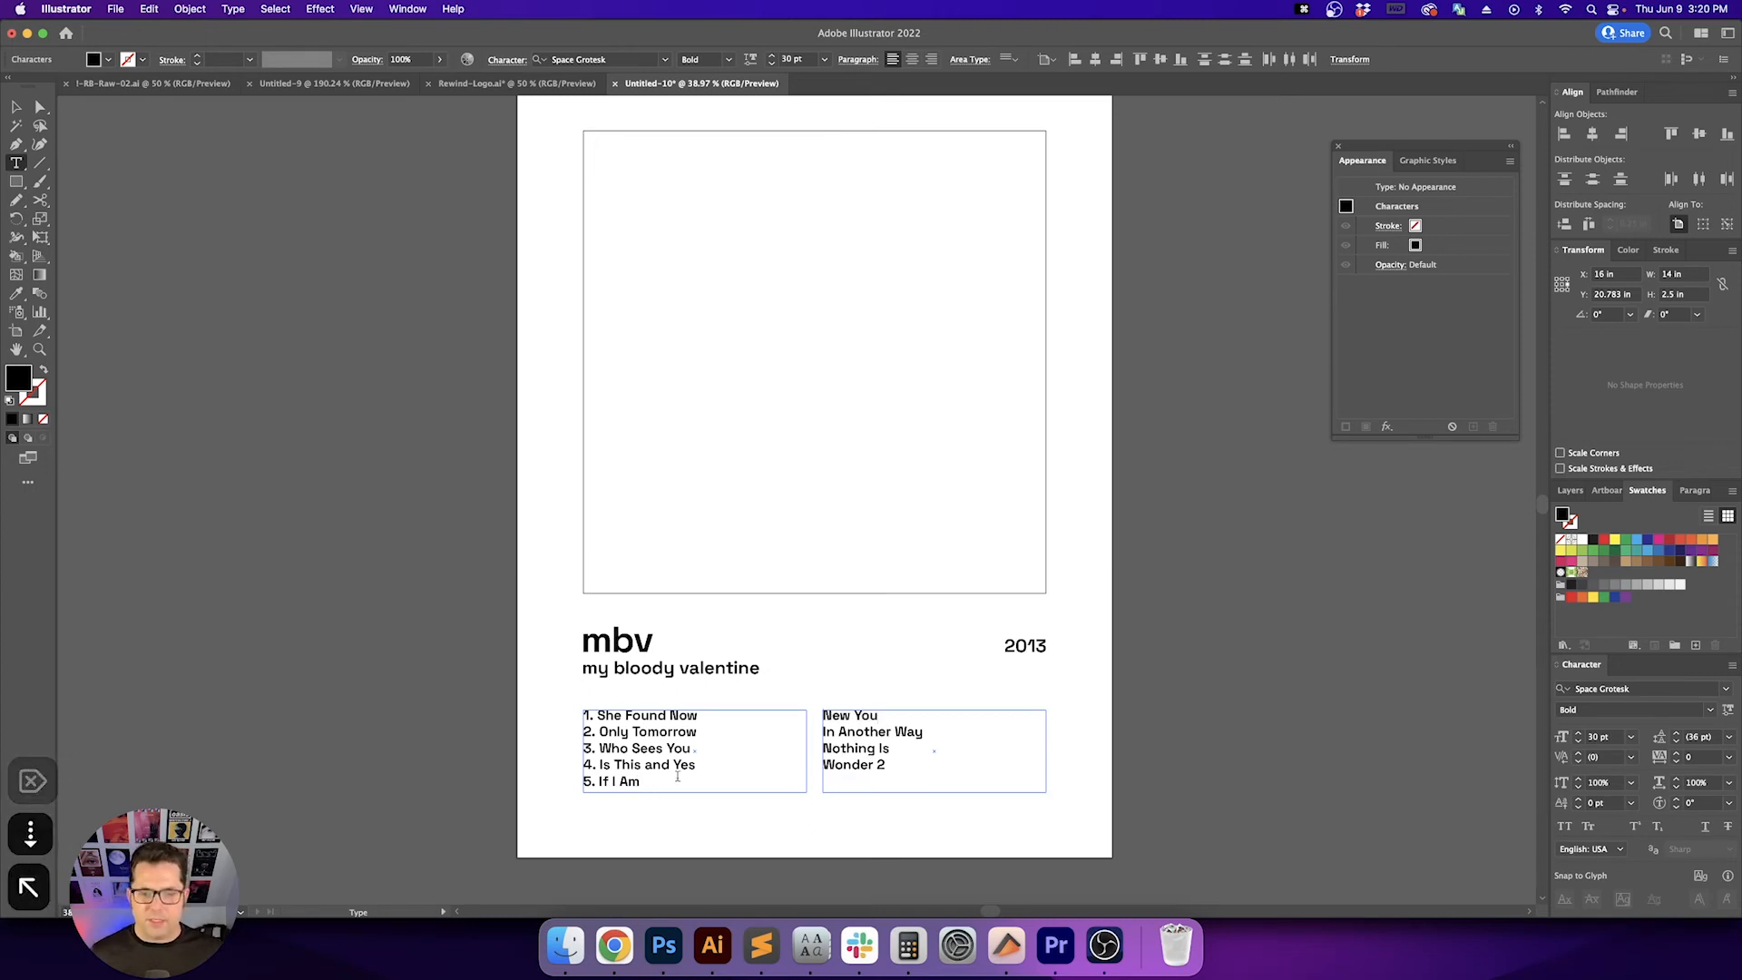
Number the second column's tracks "New You" through "Wonder 2" from 6. to 9. and finish editing the text
text(6. )
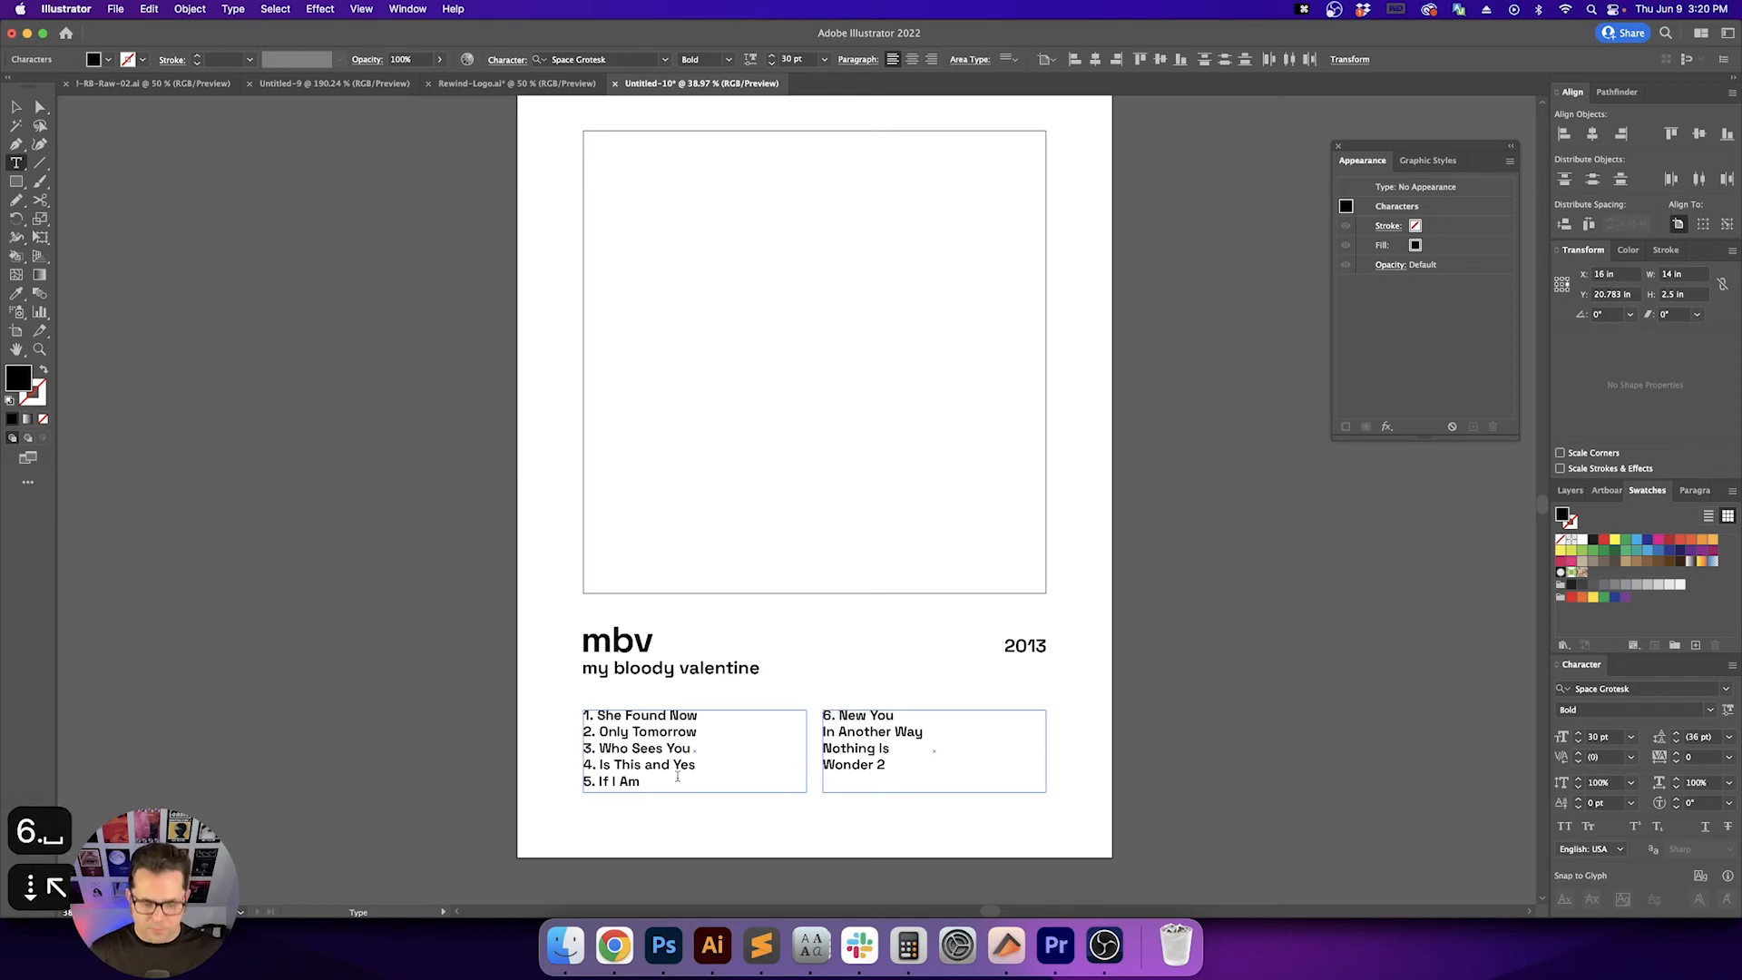
text(7. )
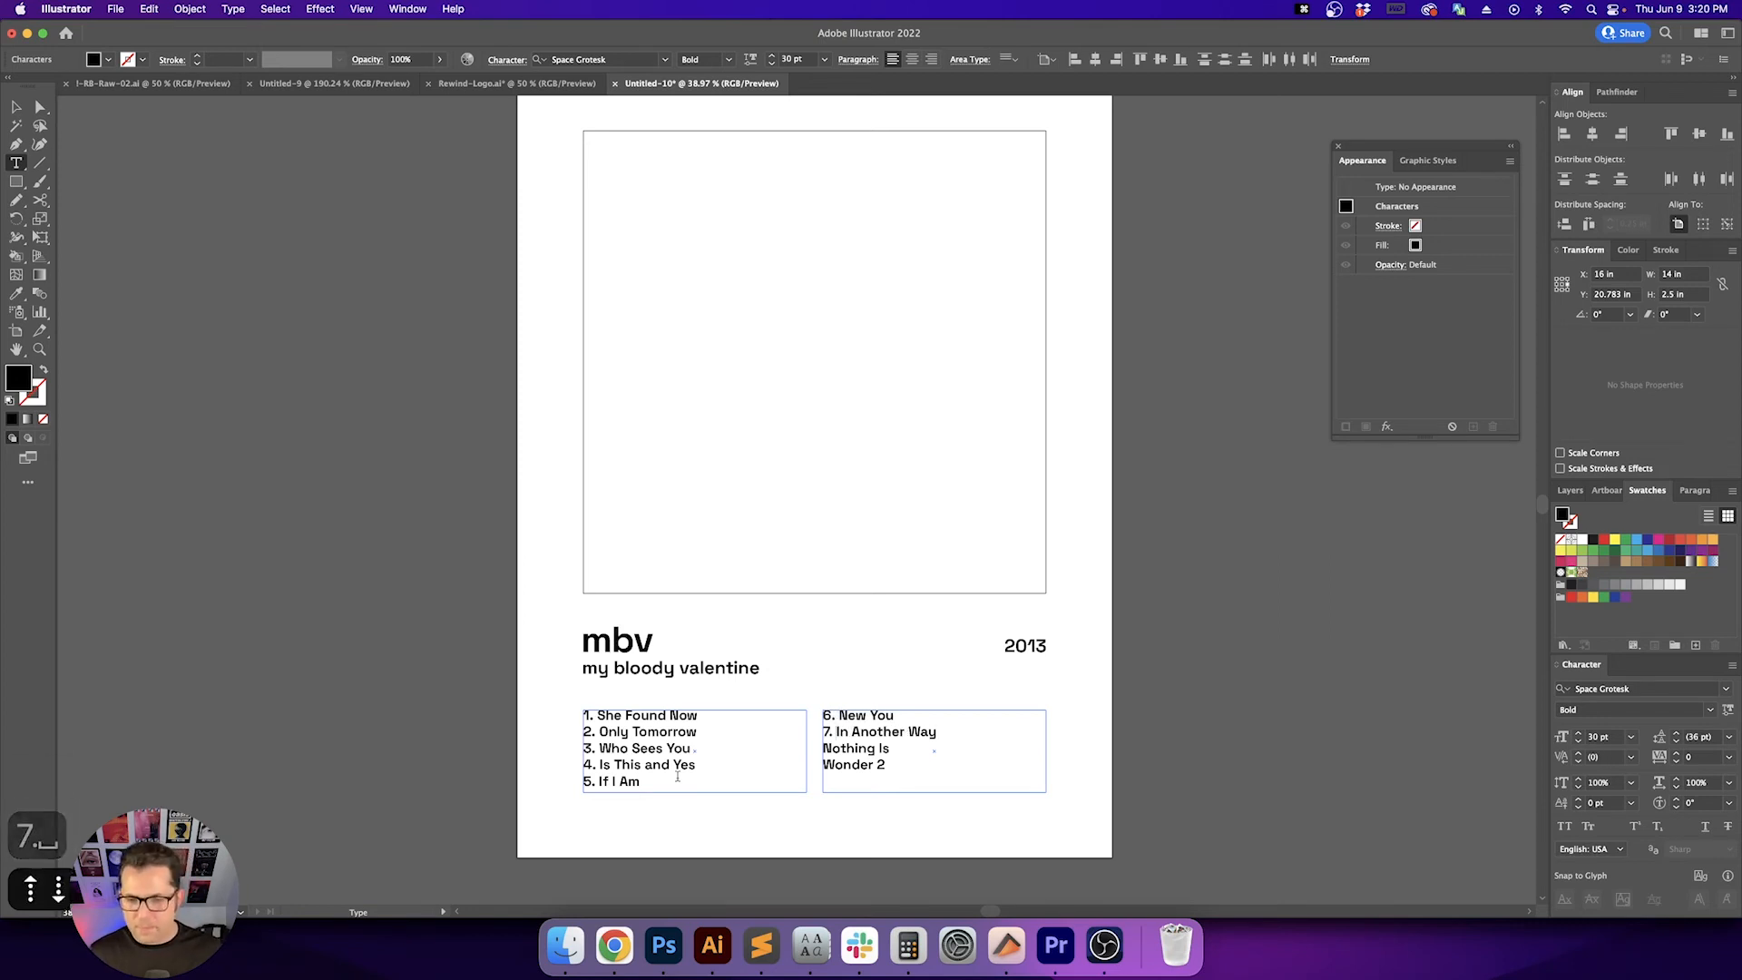
text(8.)
key(Down)
key(Home)
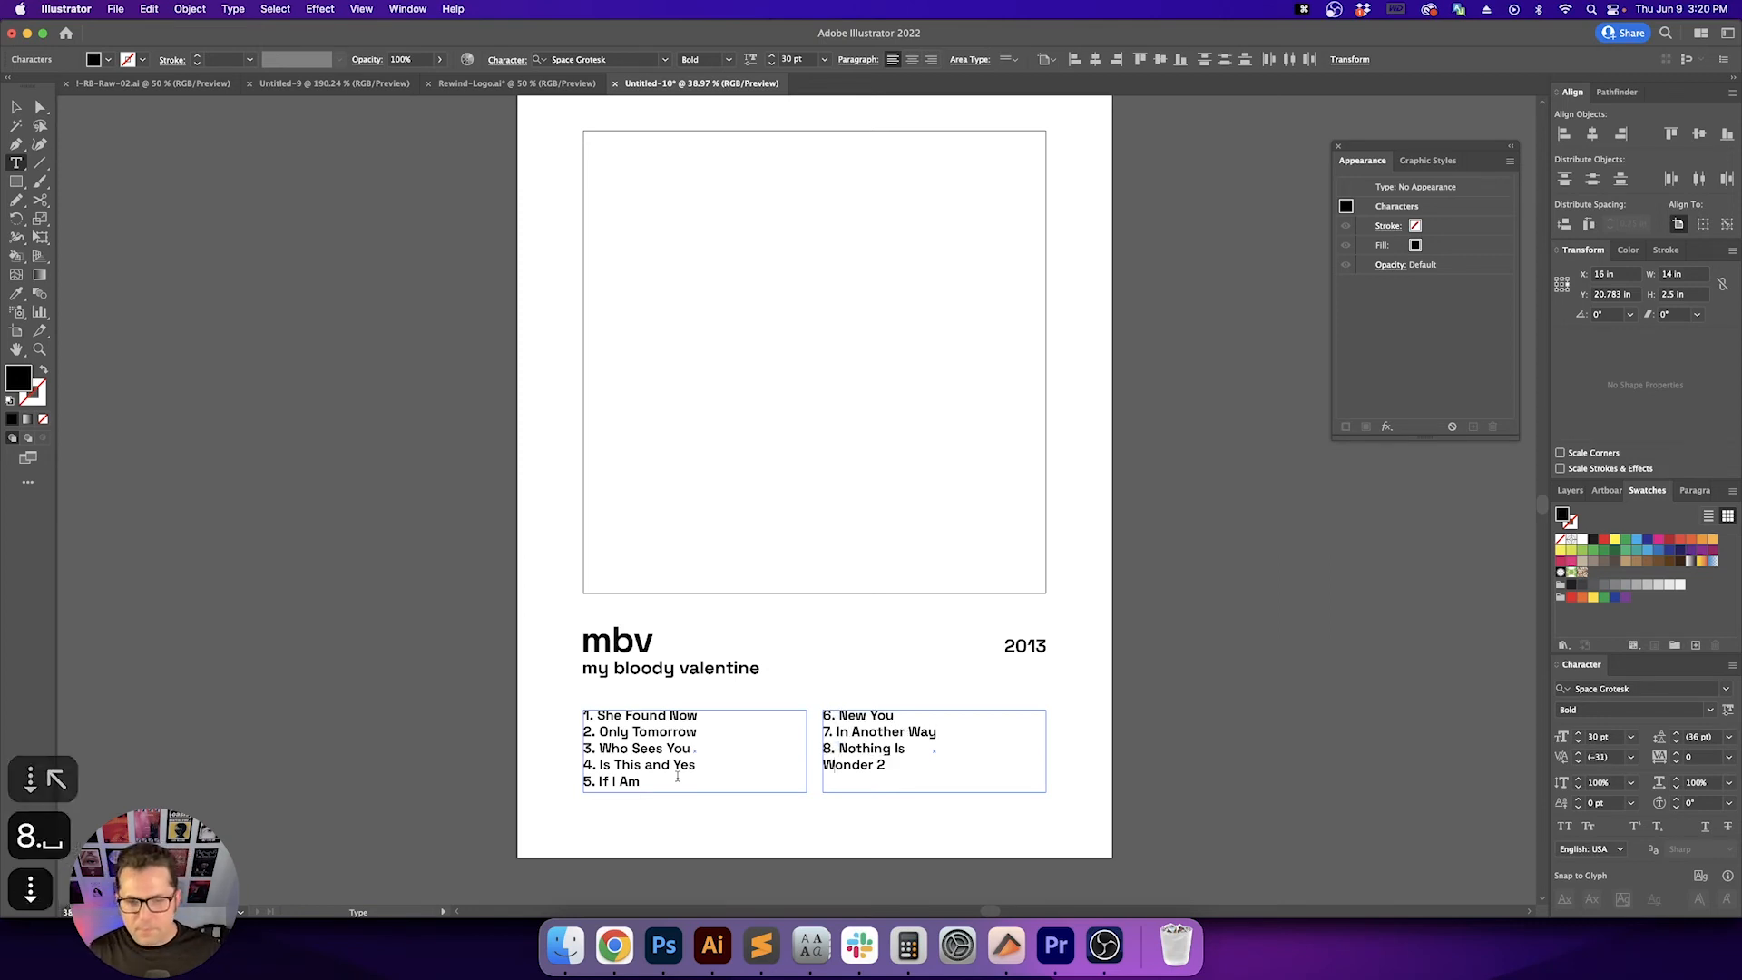
text(9.)
key(Escape)
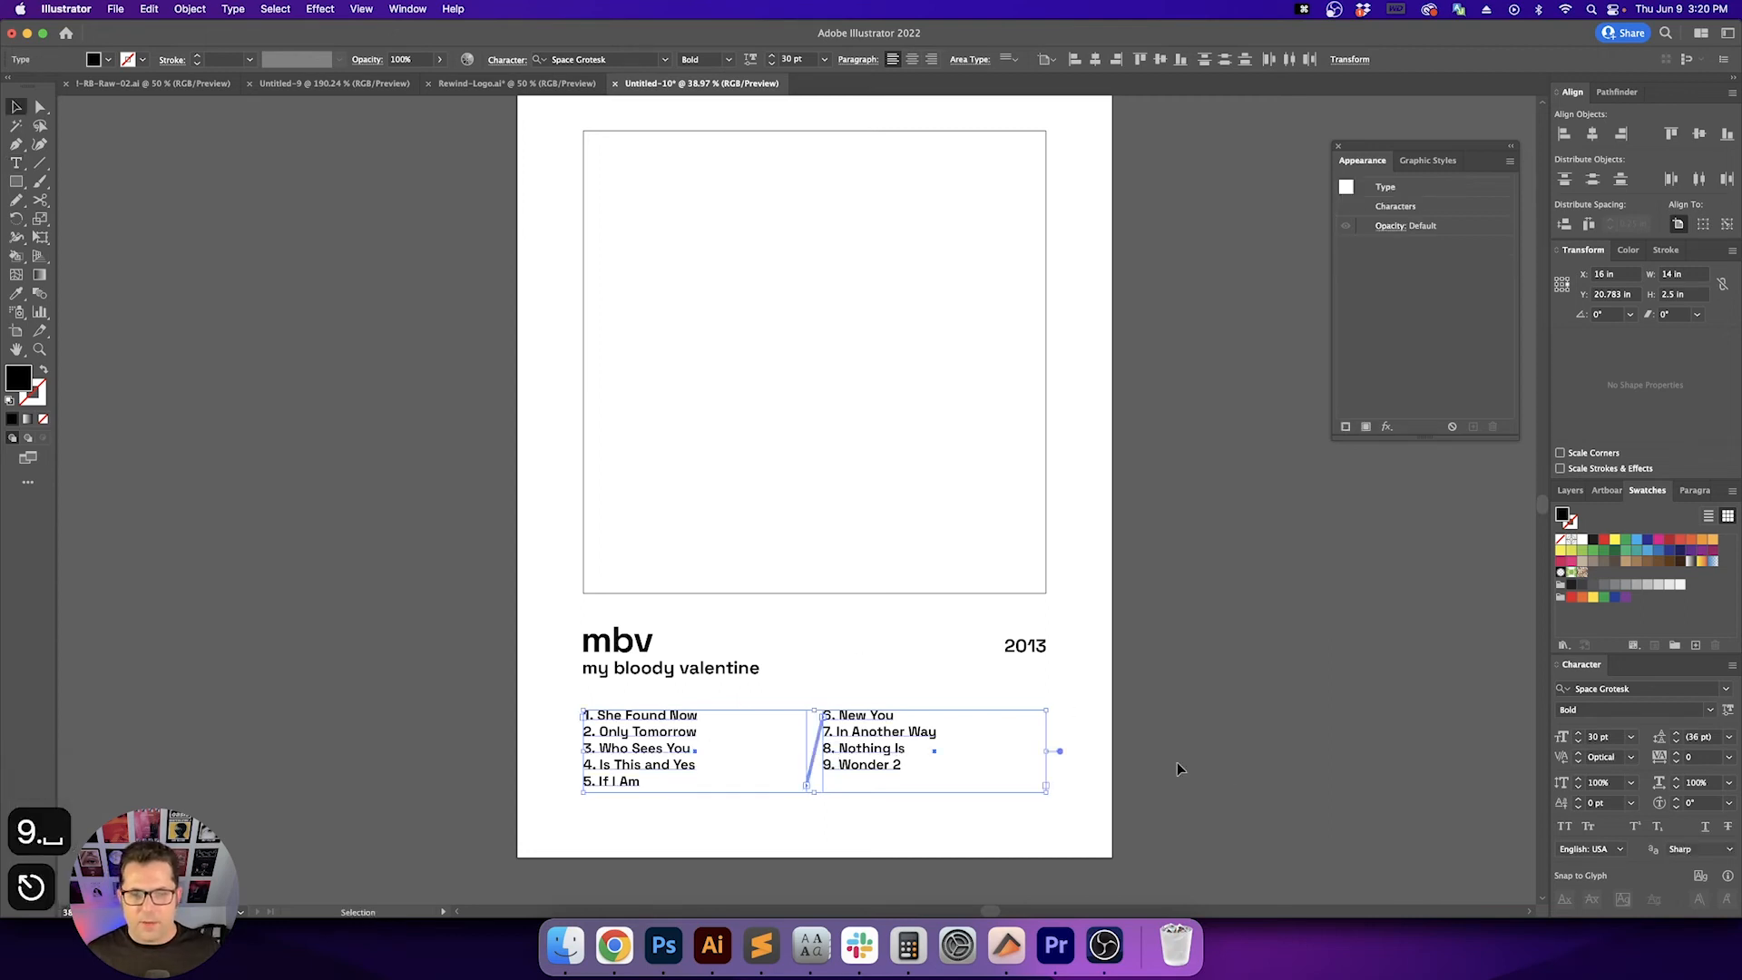
click(1184, 764)
key(space)
drag(1237, 754, 1191, 757)
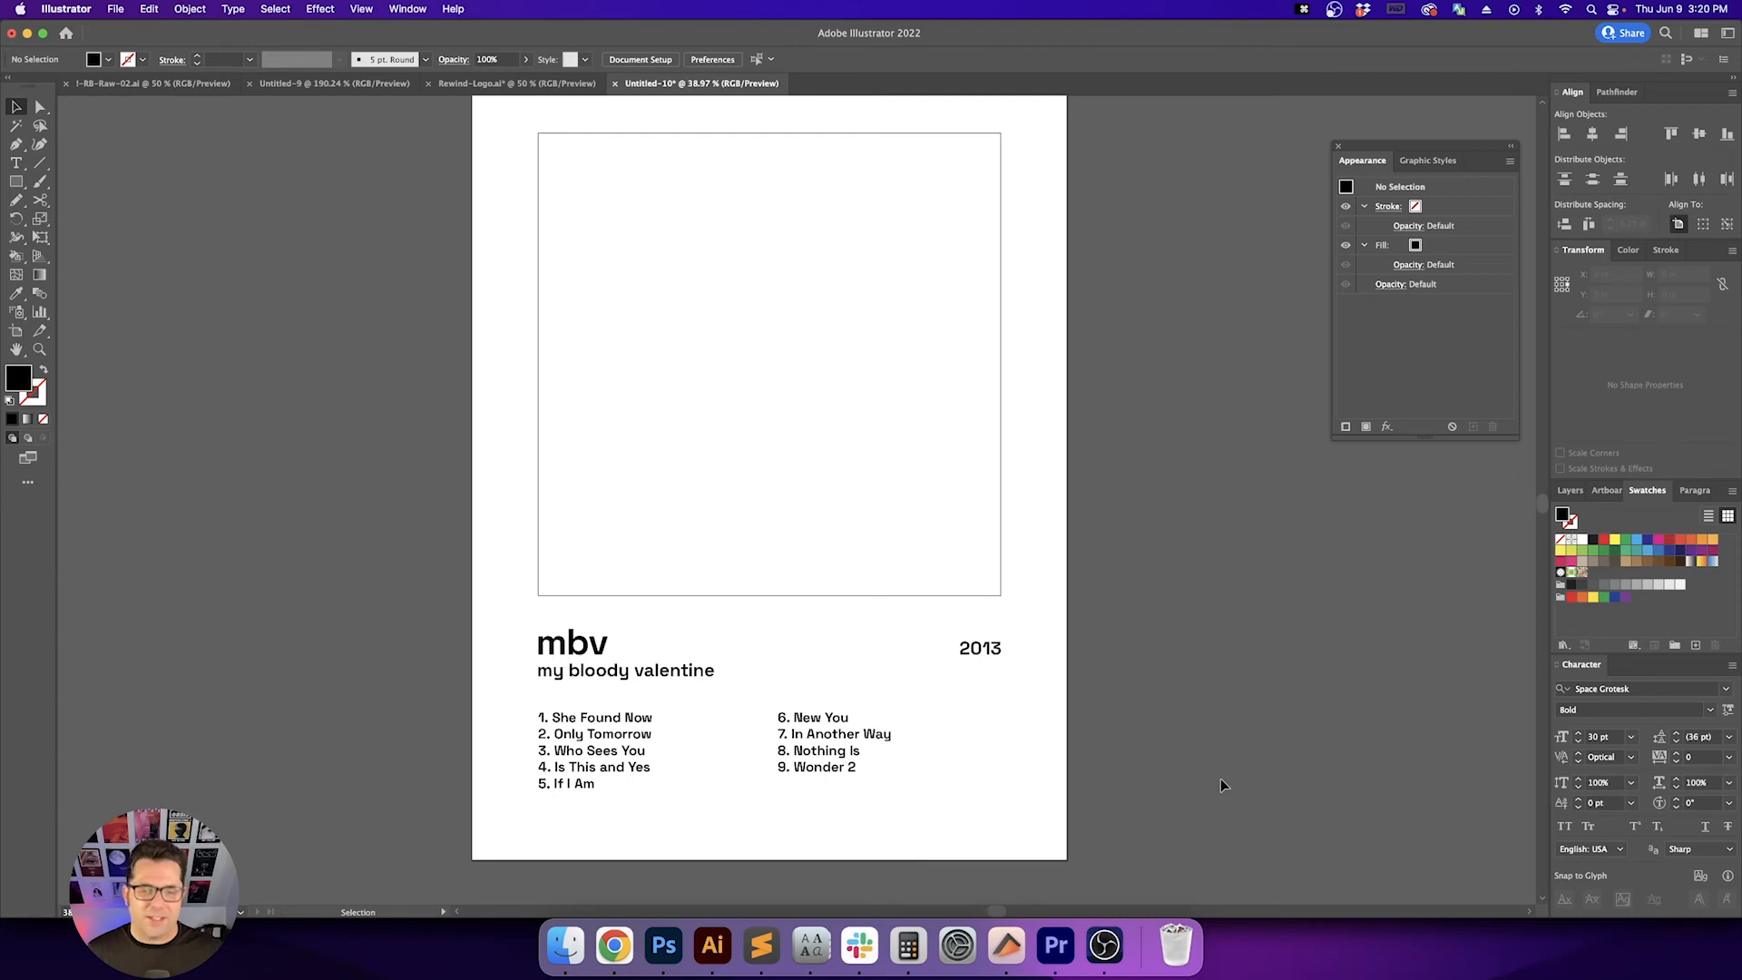
key(v)
key(v)
key(space)
drag(1163, 493, 1174, 512)
key(space)
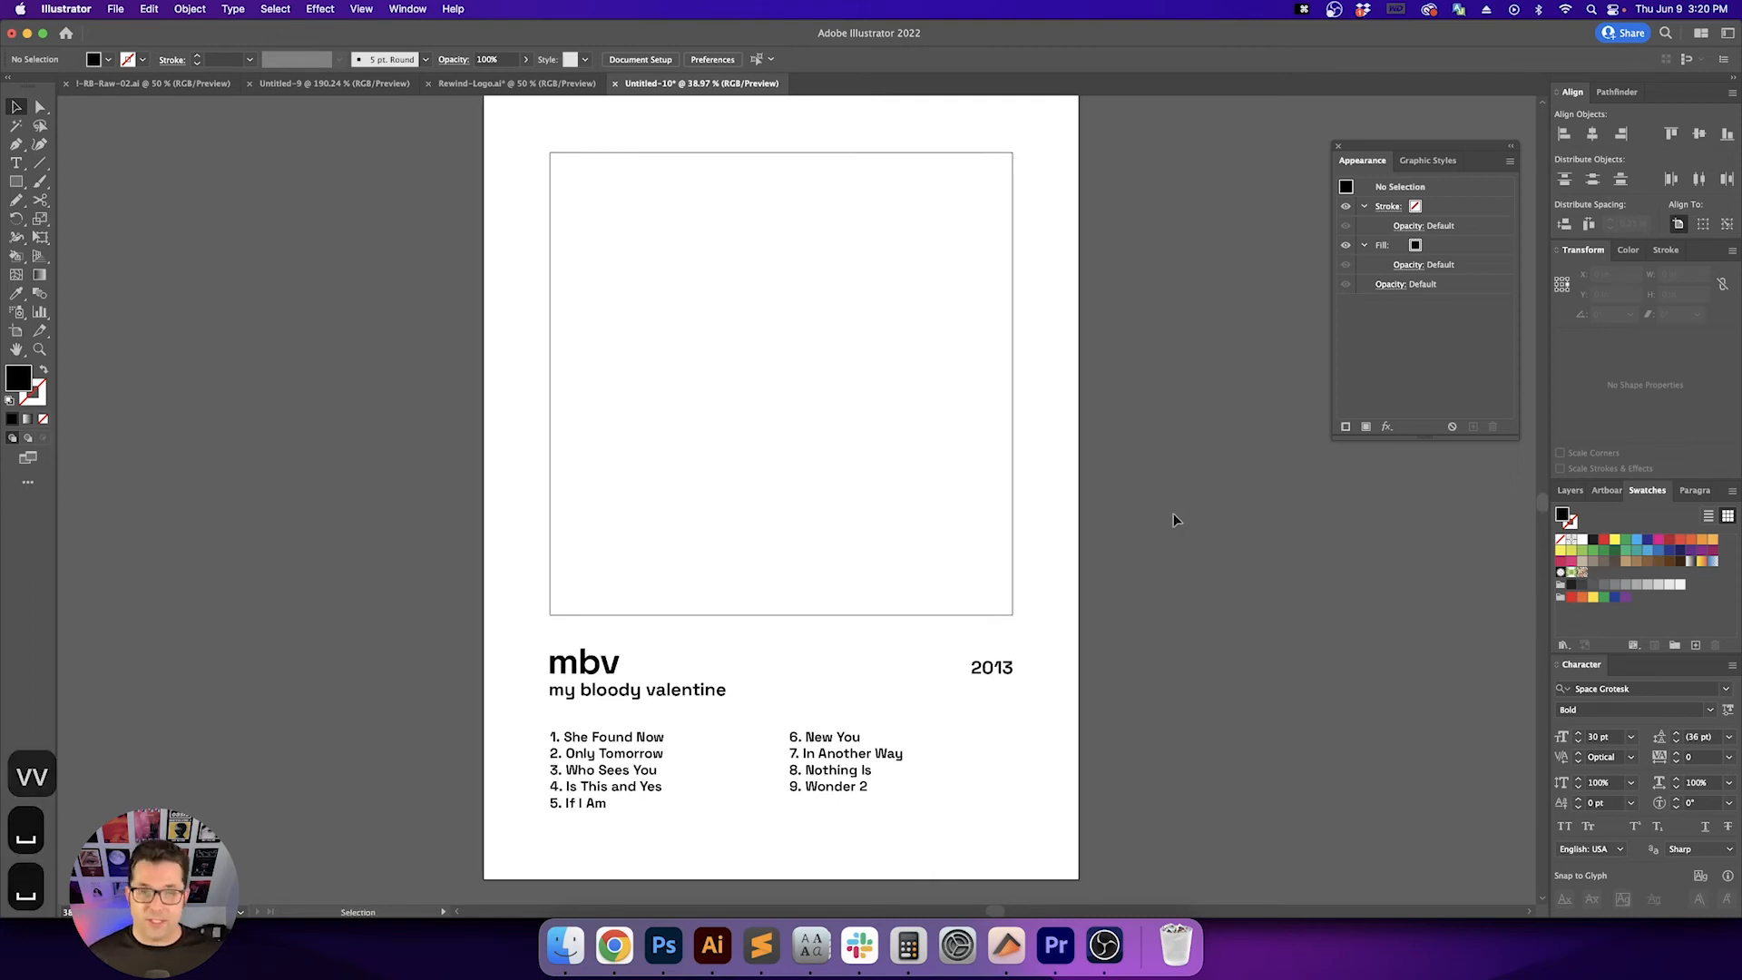
key(space)
drag(1202, 662, 1163, 643)
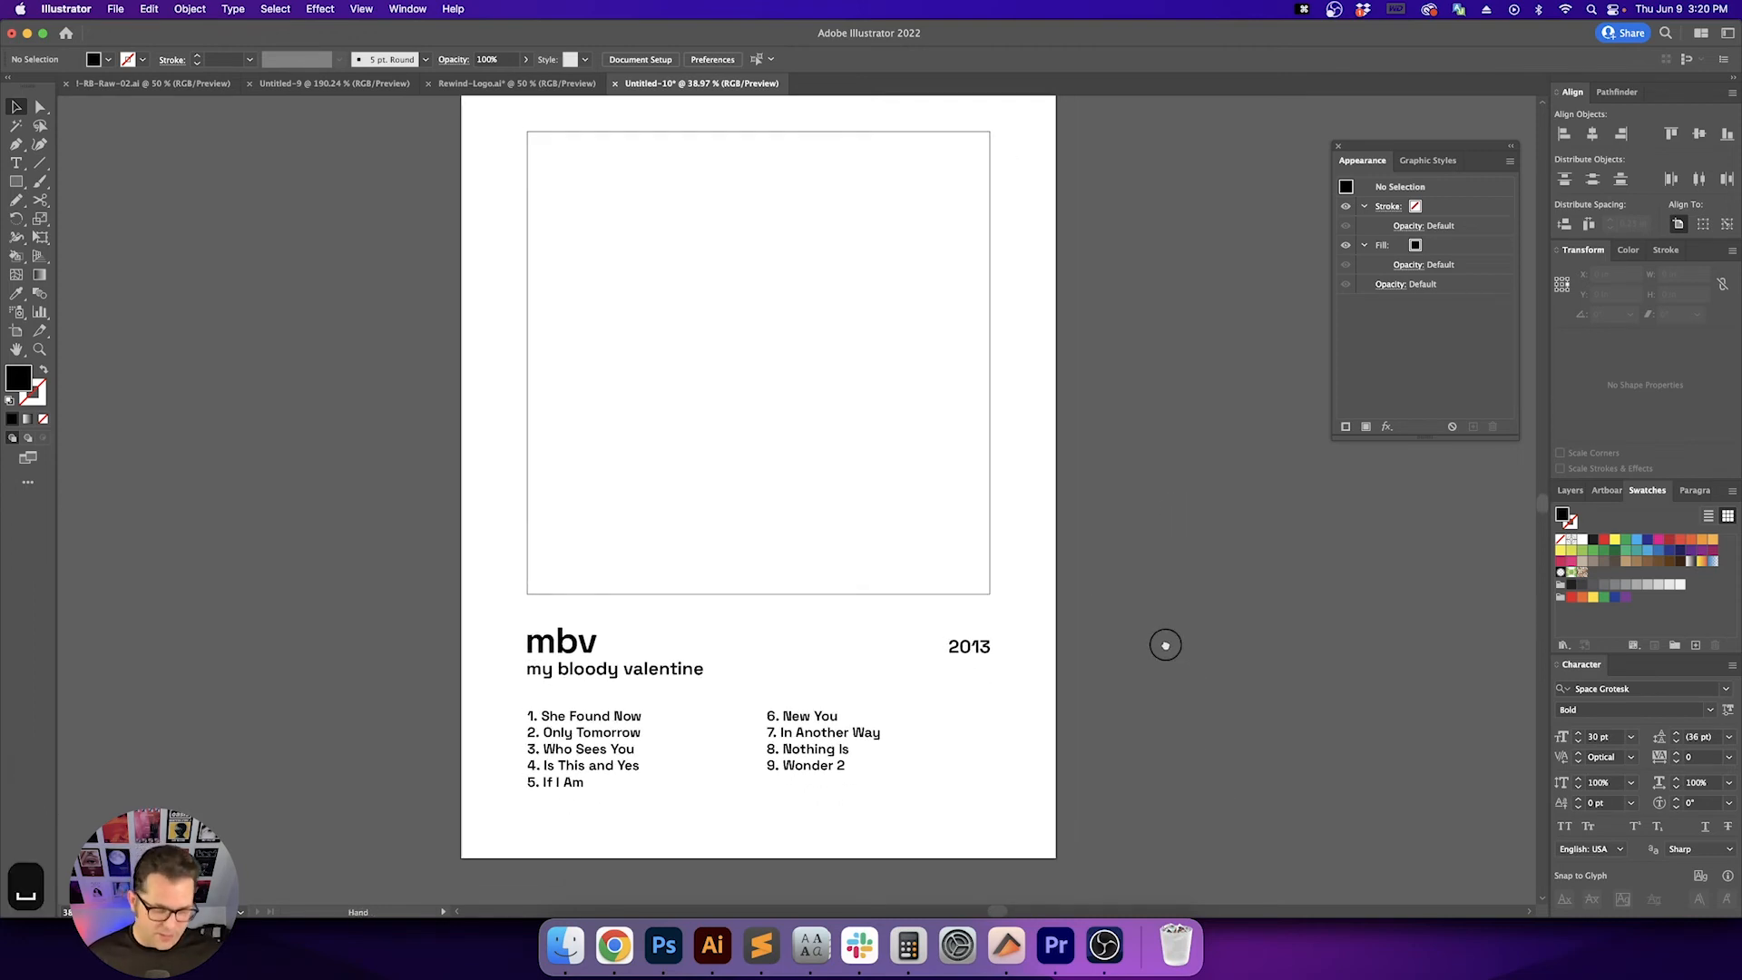
key(v)
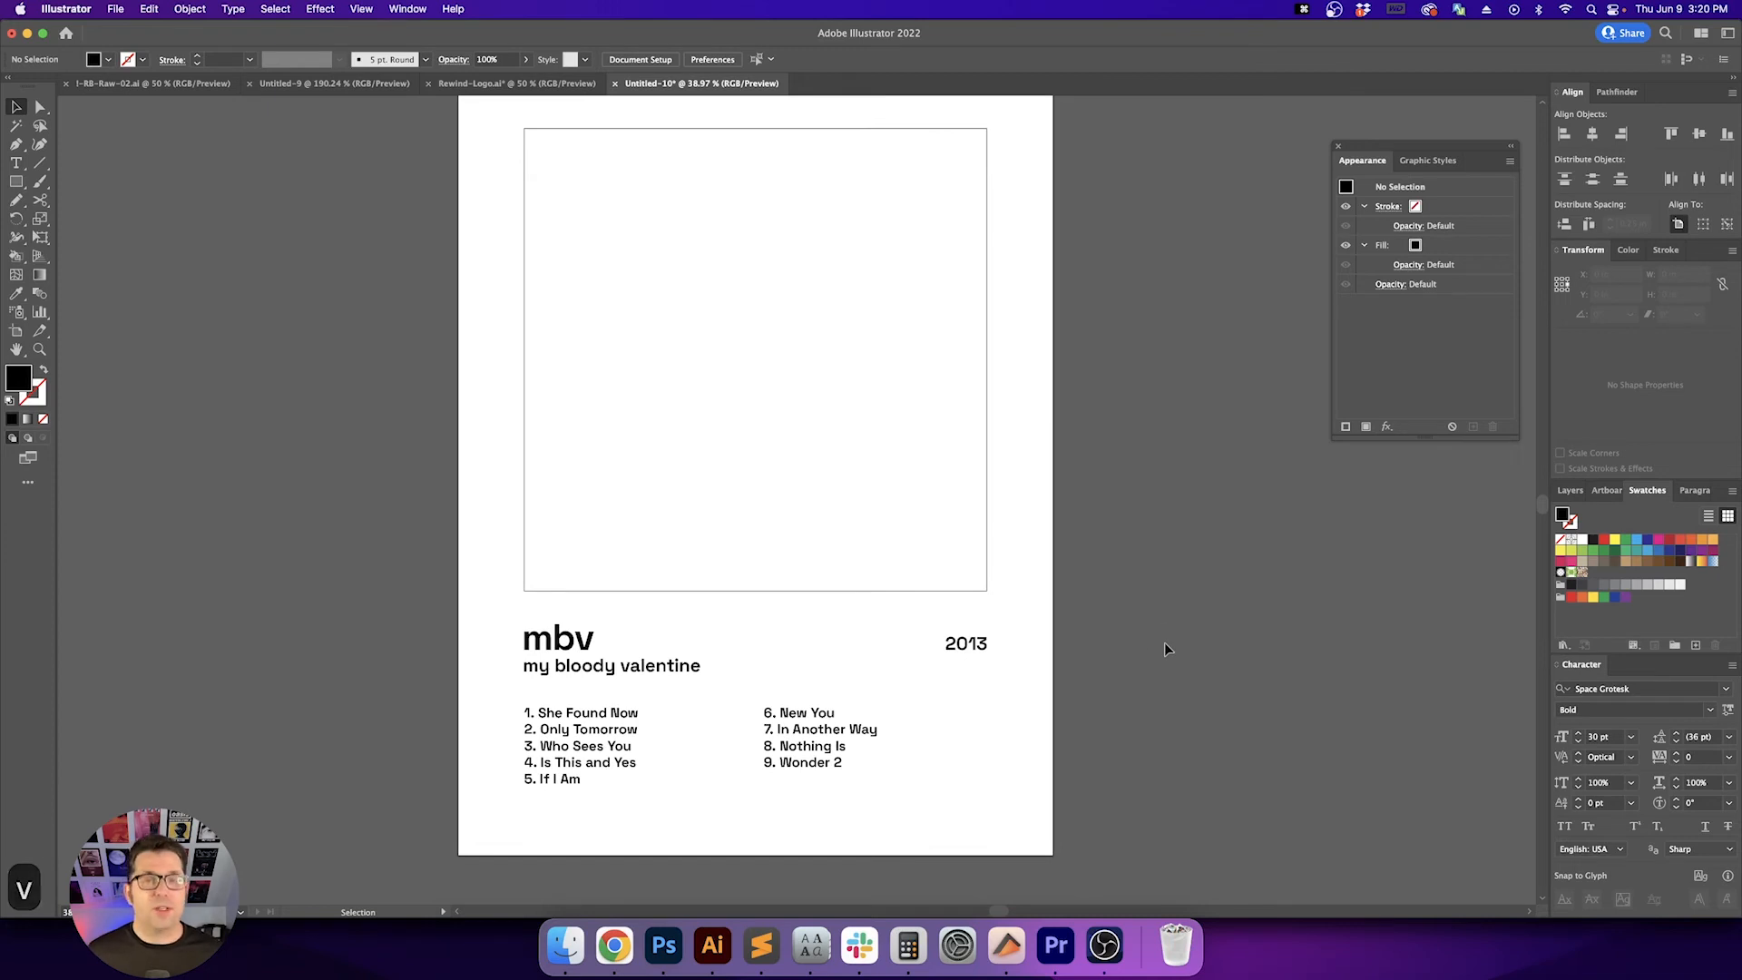
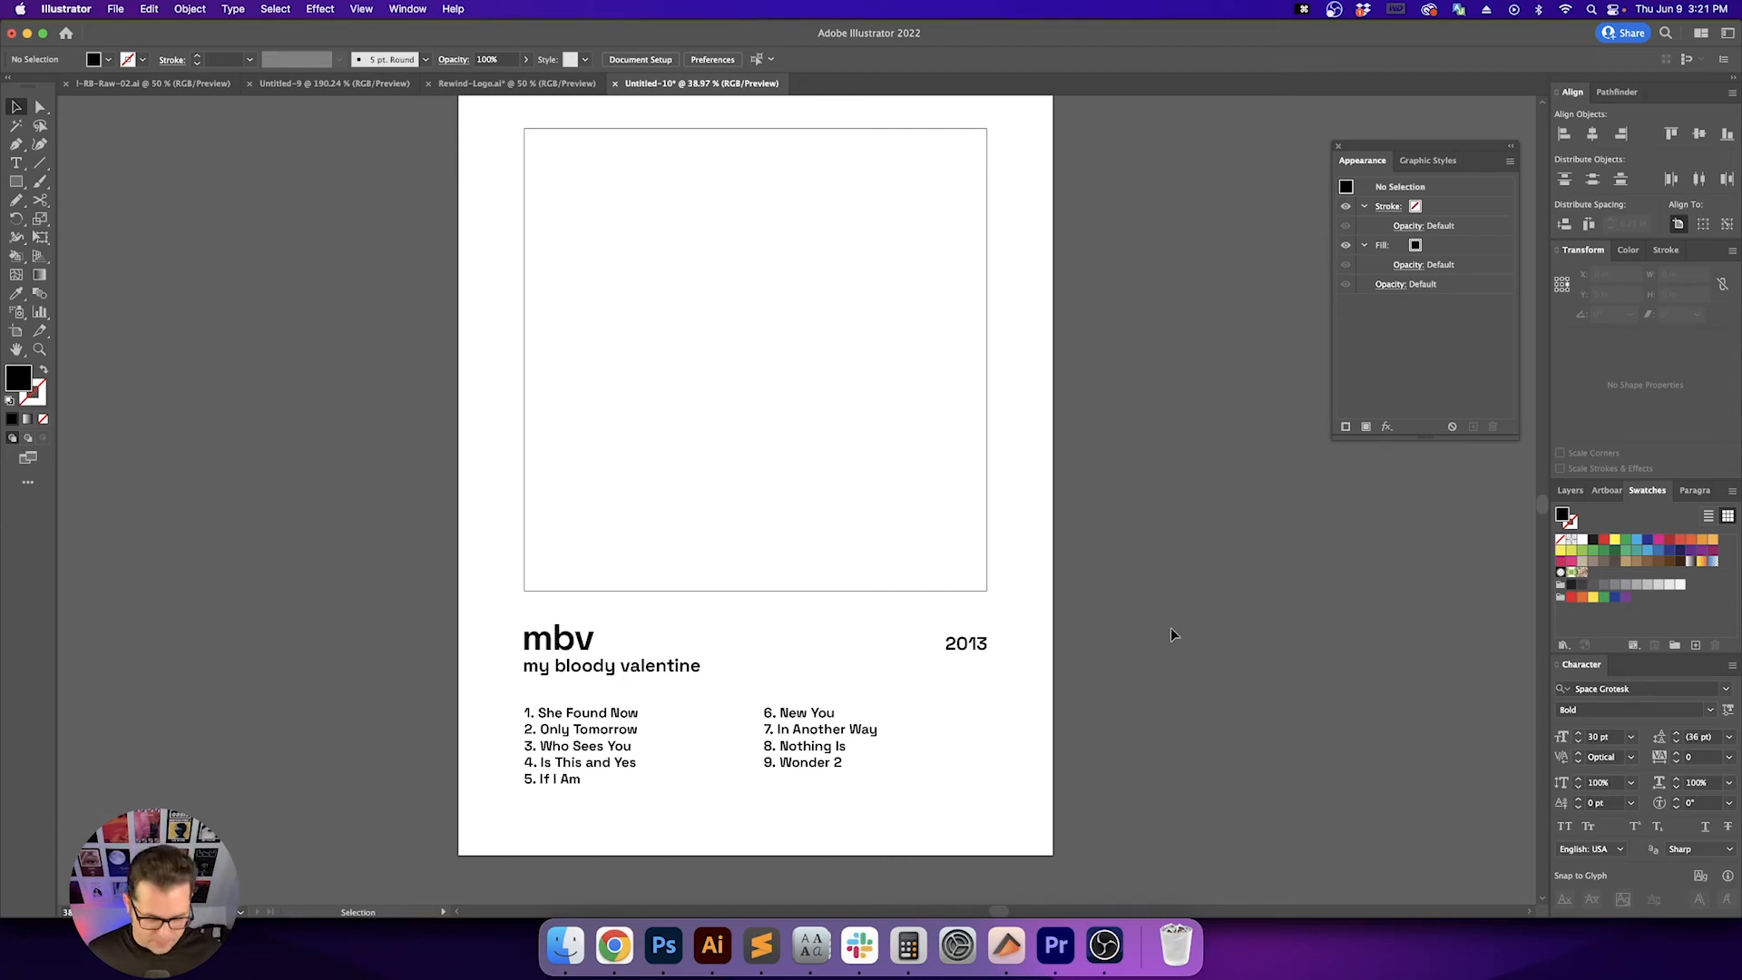
key(v)
key(v)
key(space)
mouse_move(1138, 703)
mouse_down()
mouse_move(1195, 715)
mouse_move(1125, 720)
mouse_up()
key(v)
key(space)
Examine the album title, artist name, year and both track columns by selecting each text object in turn
click(564, 657)
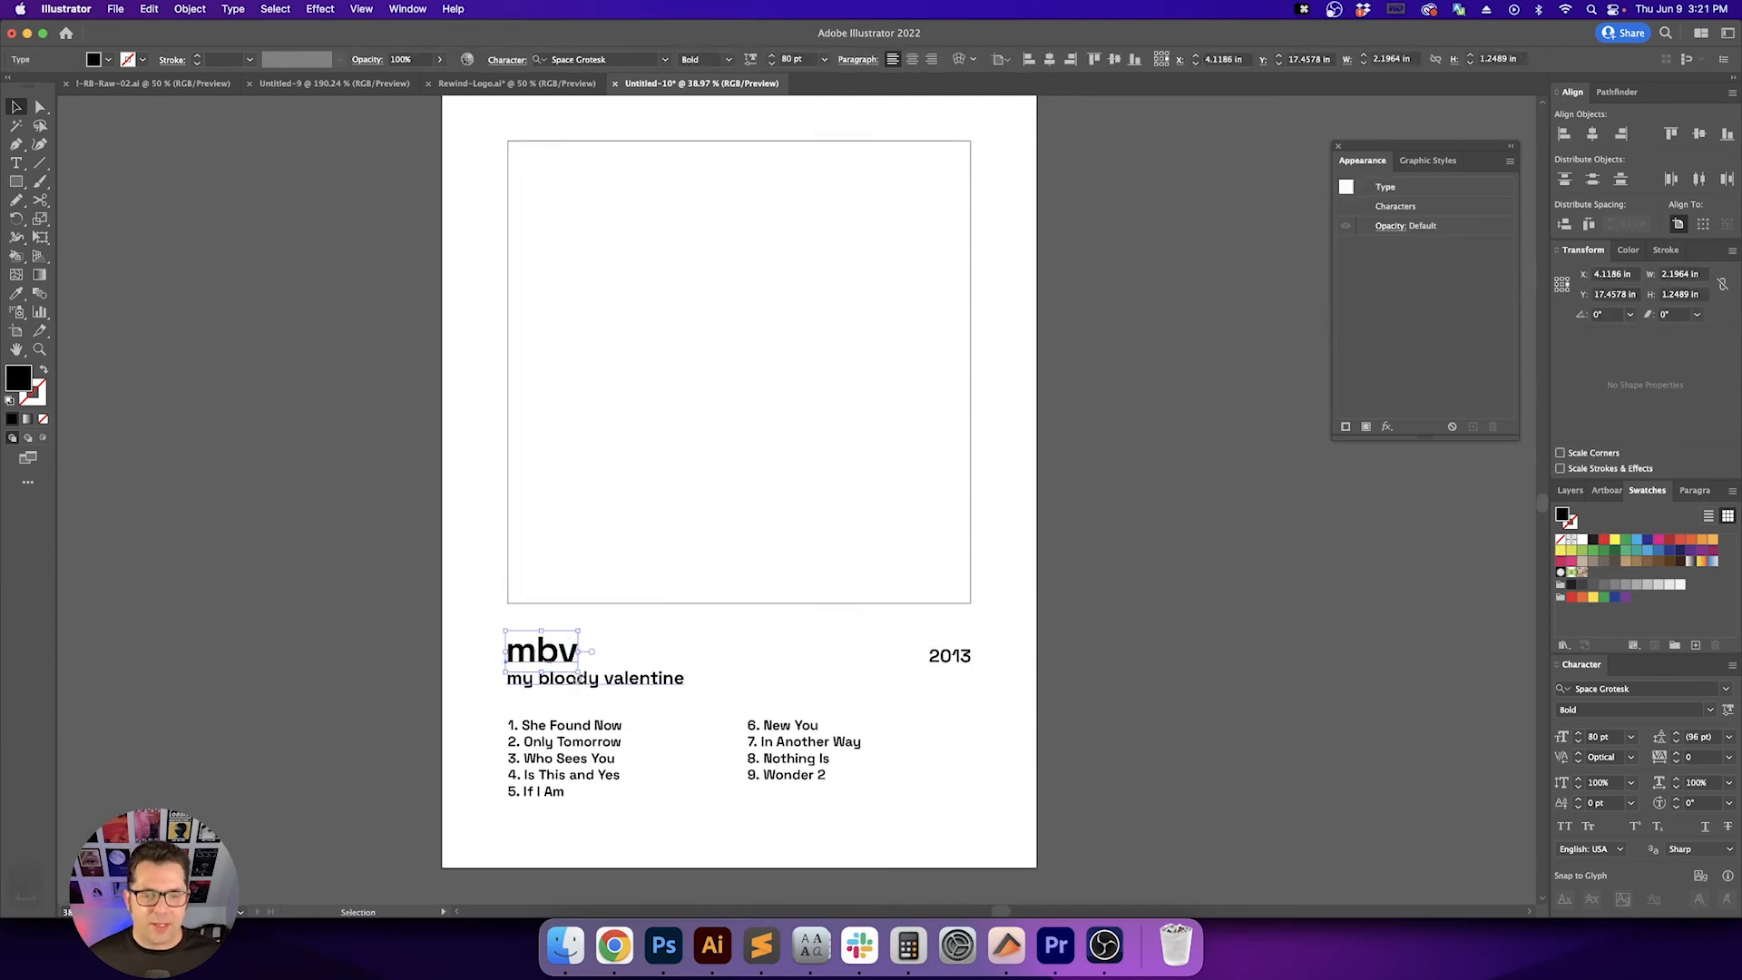
click(581, 688)
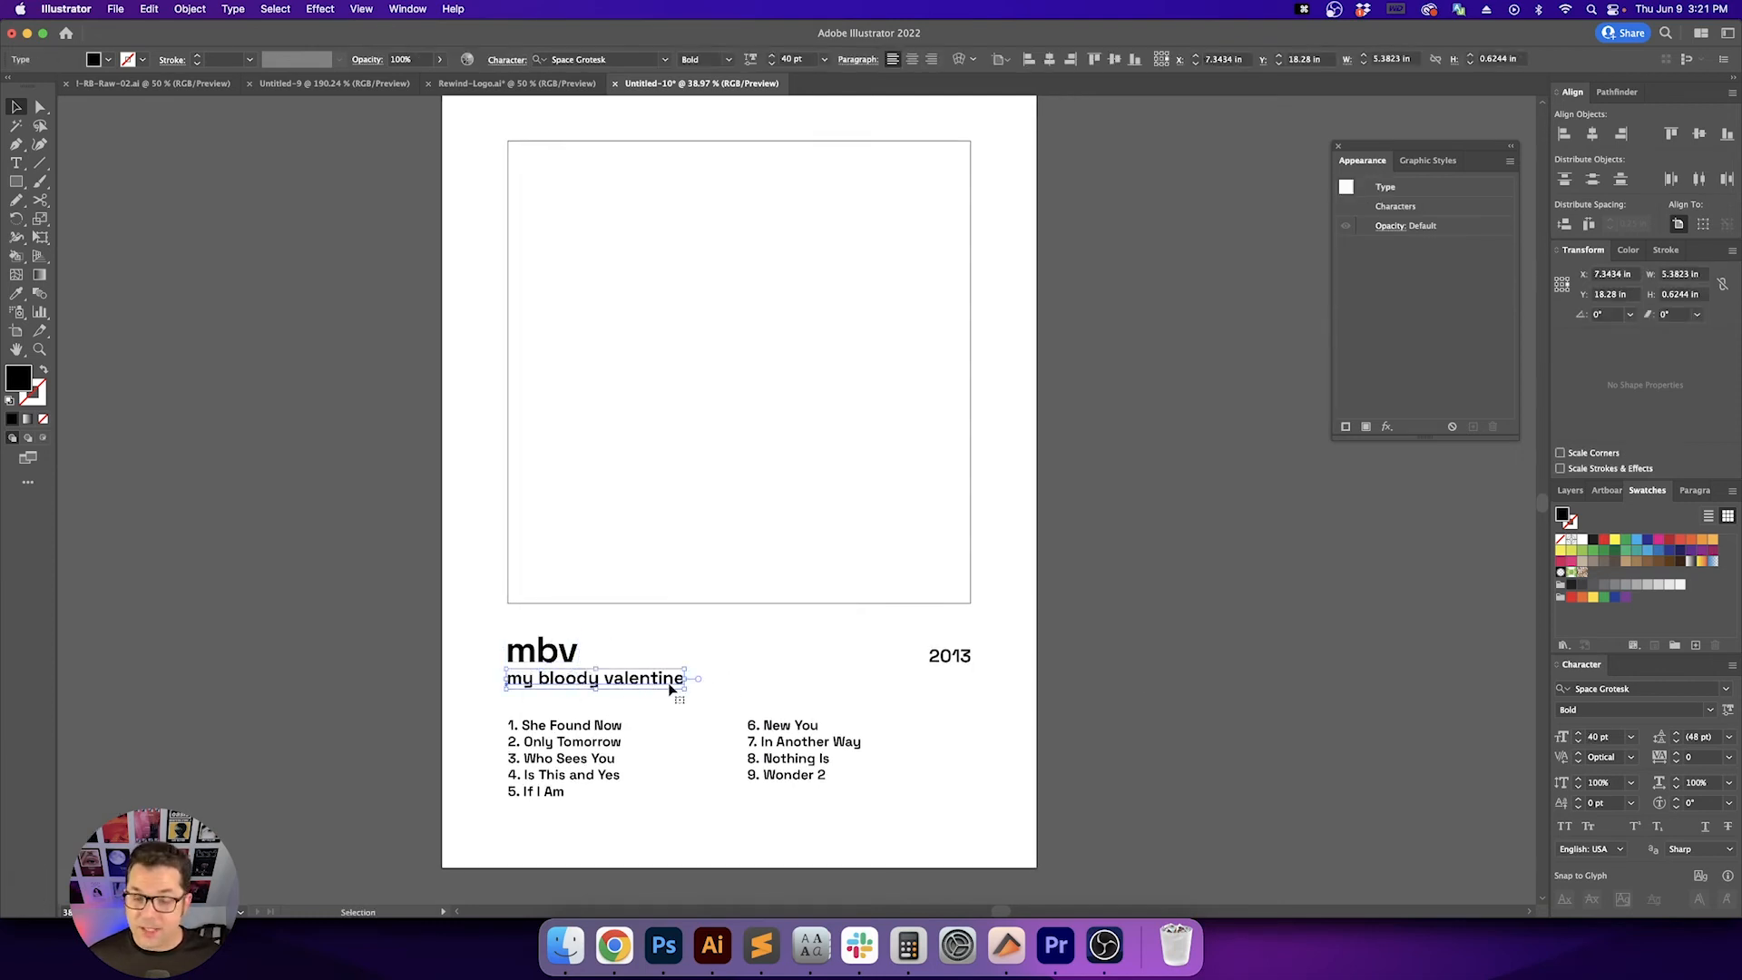
click(952, 659)
click(967, 729)
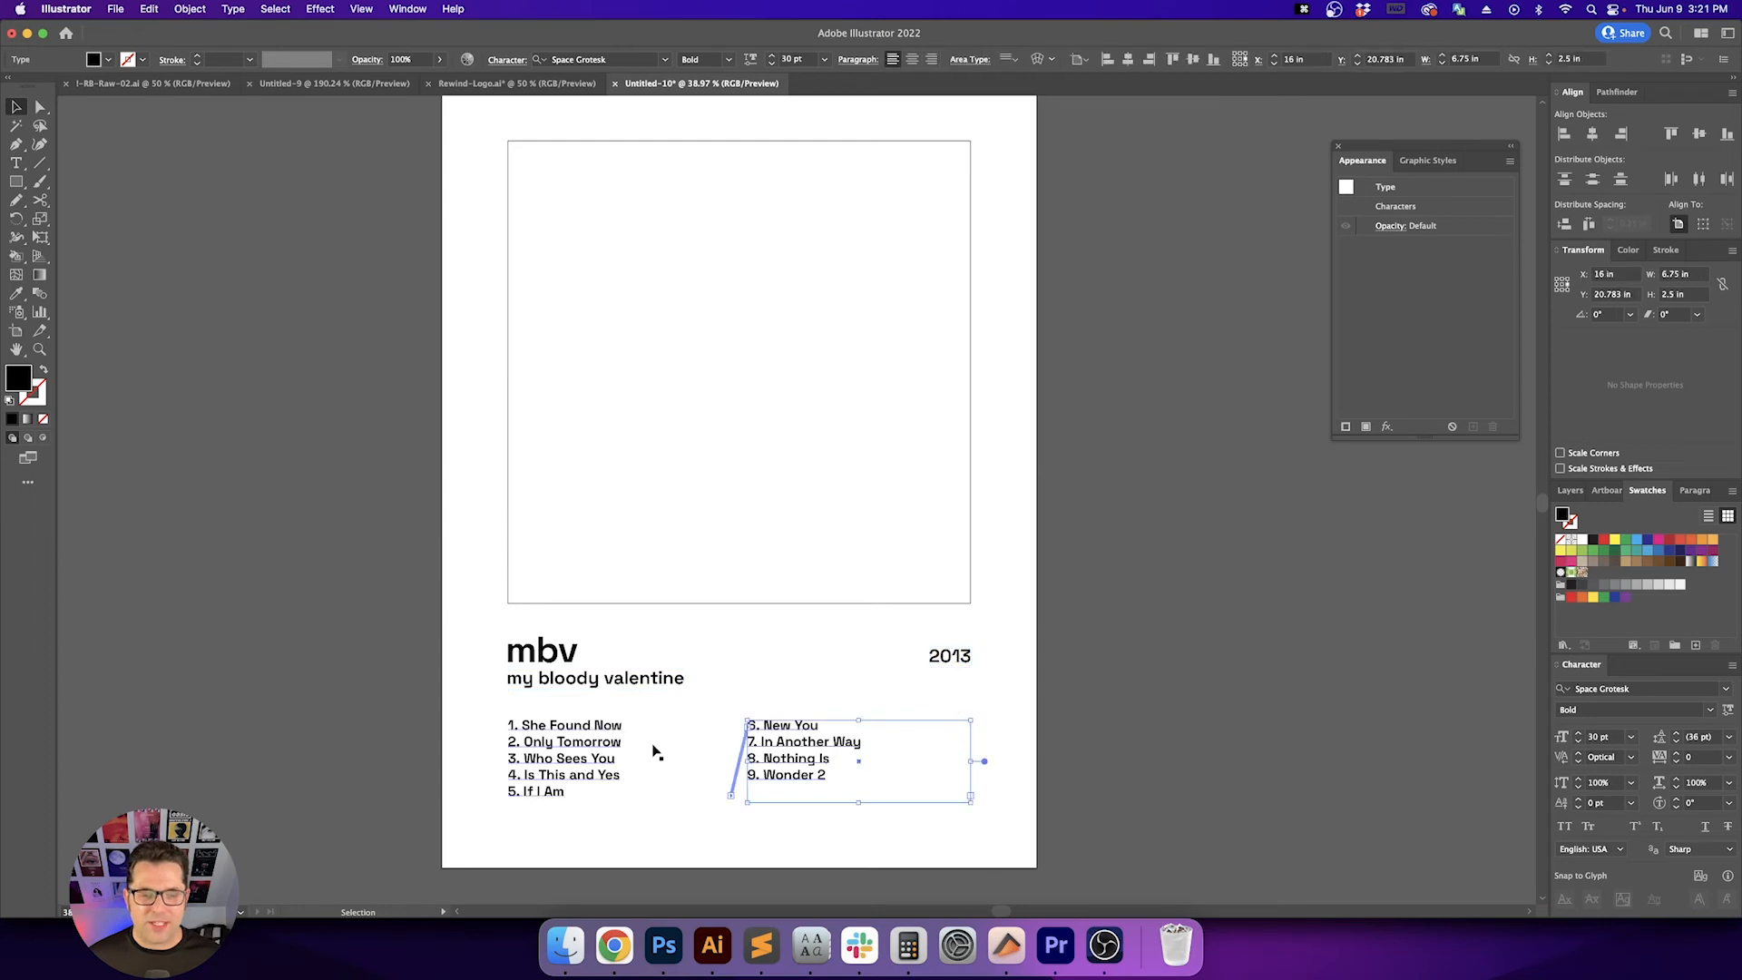
click(557, 748)
click(797, 743)
click(1147, 741)
key(space)
drag(1138, 747, 1131, 755)
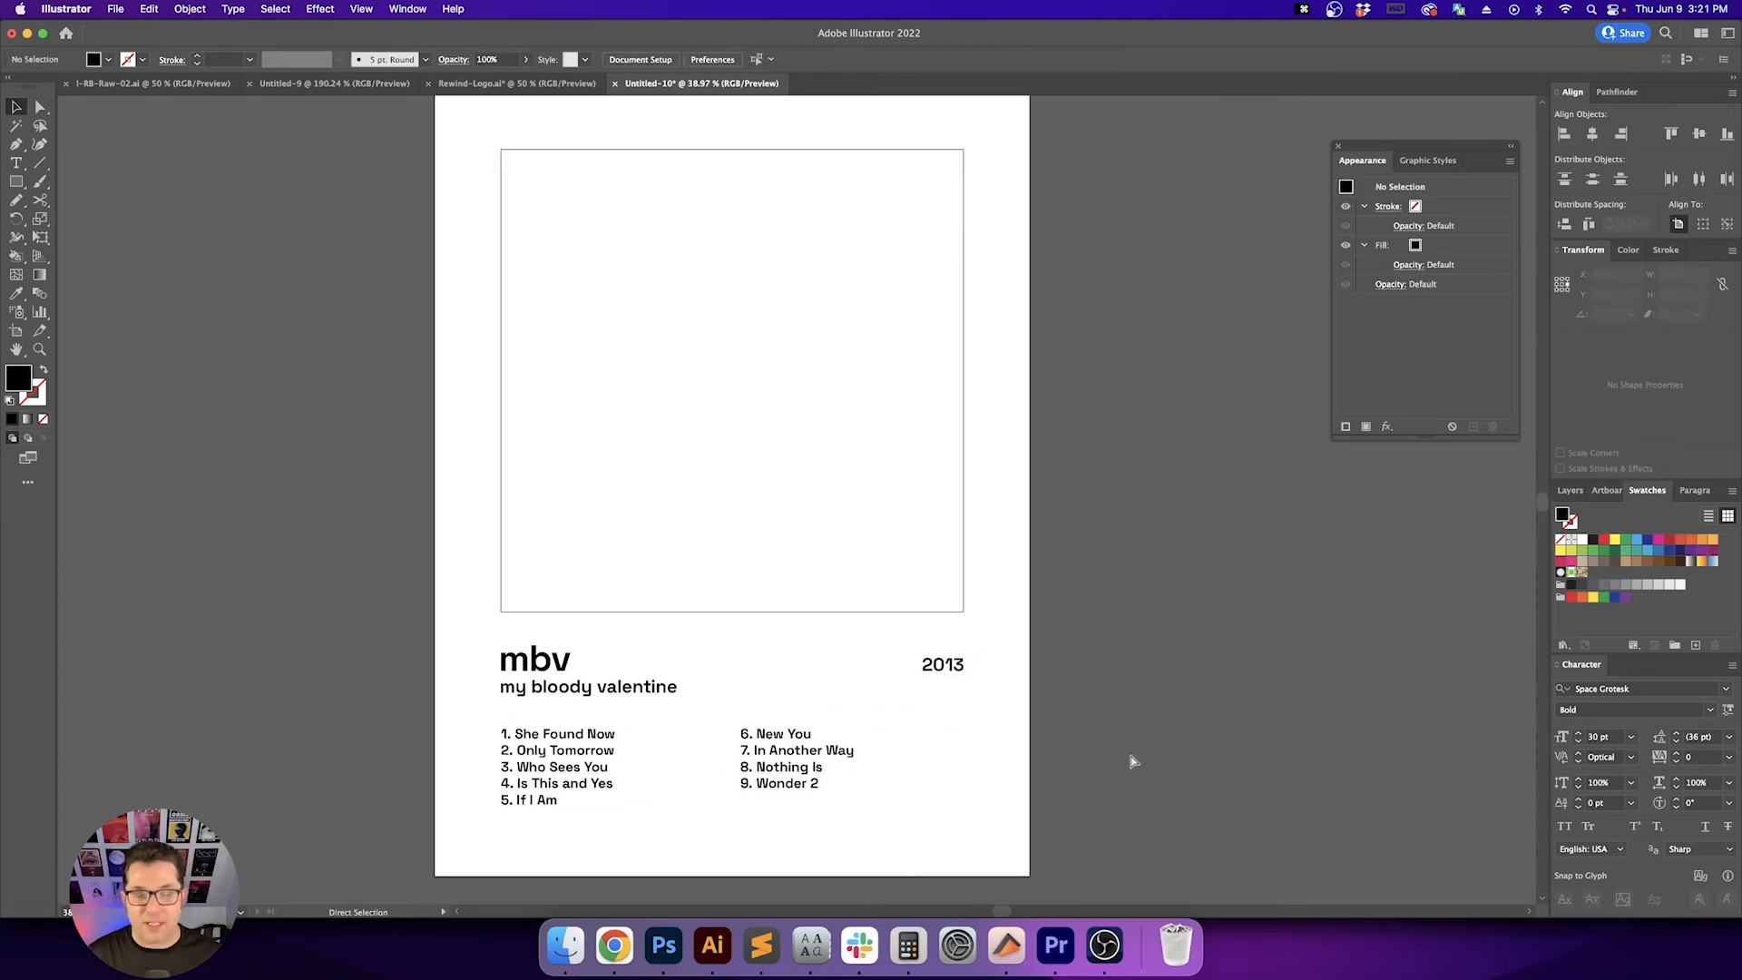
Draw an 18 × 24 in rectangle with no fill and no stroke covering the whole artboard
key(super+0)
key(super+minus)
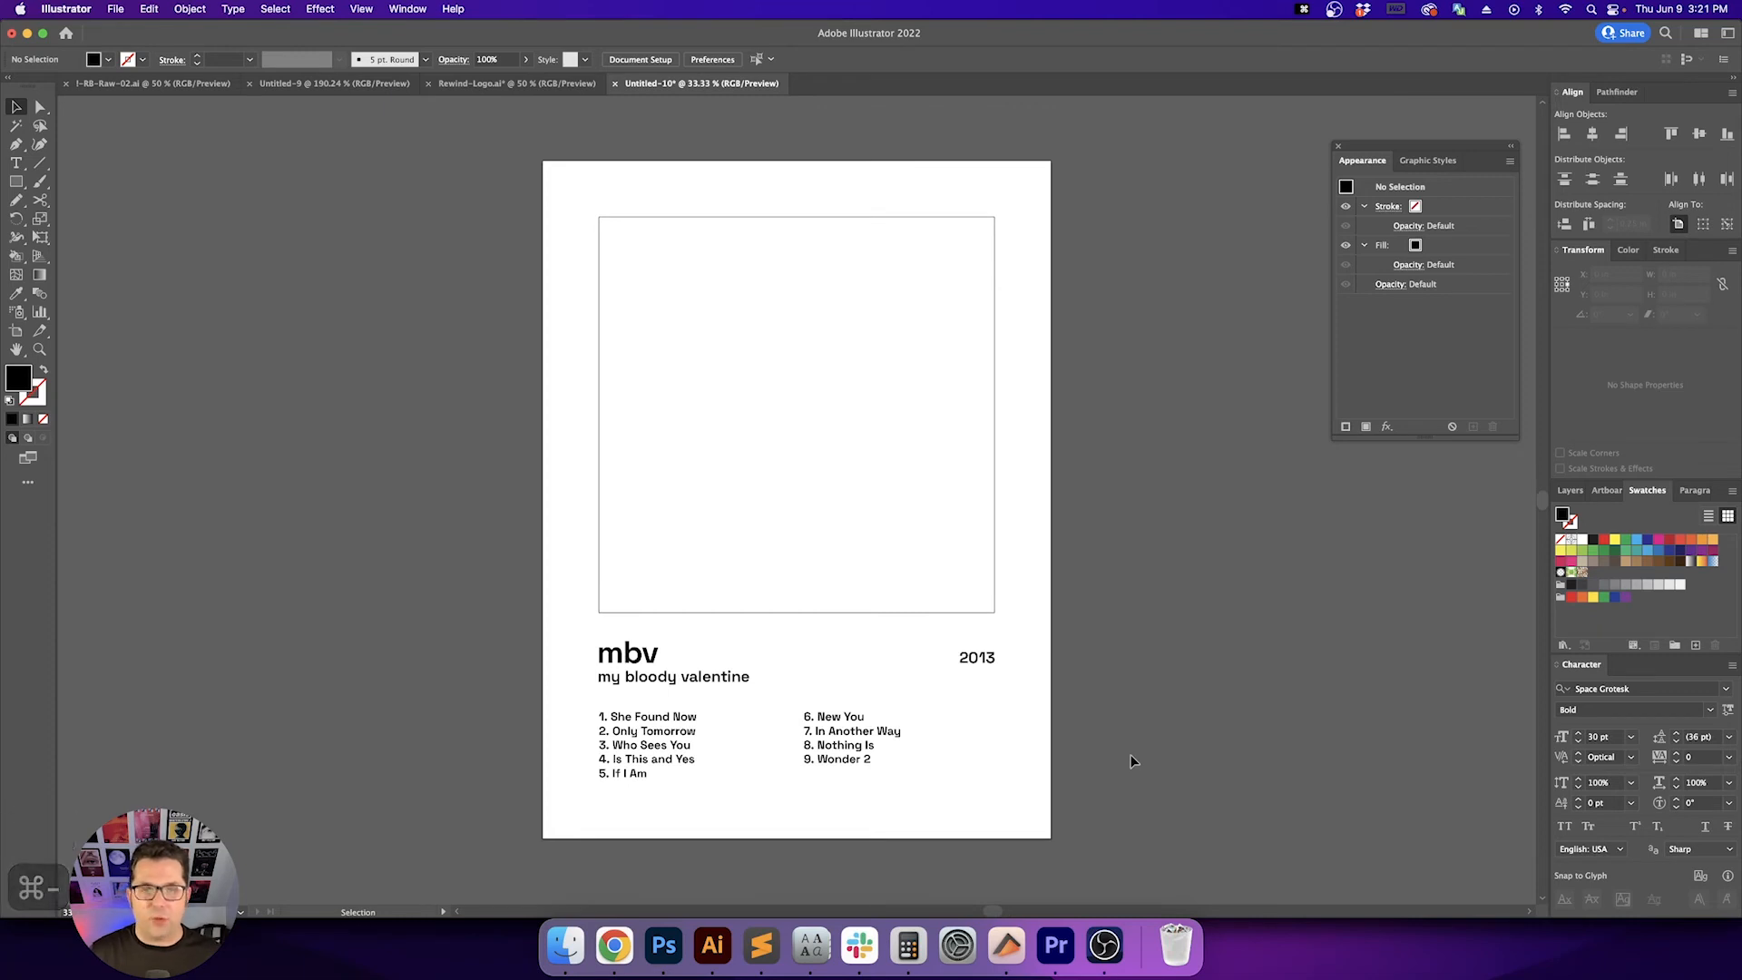
key(m)
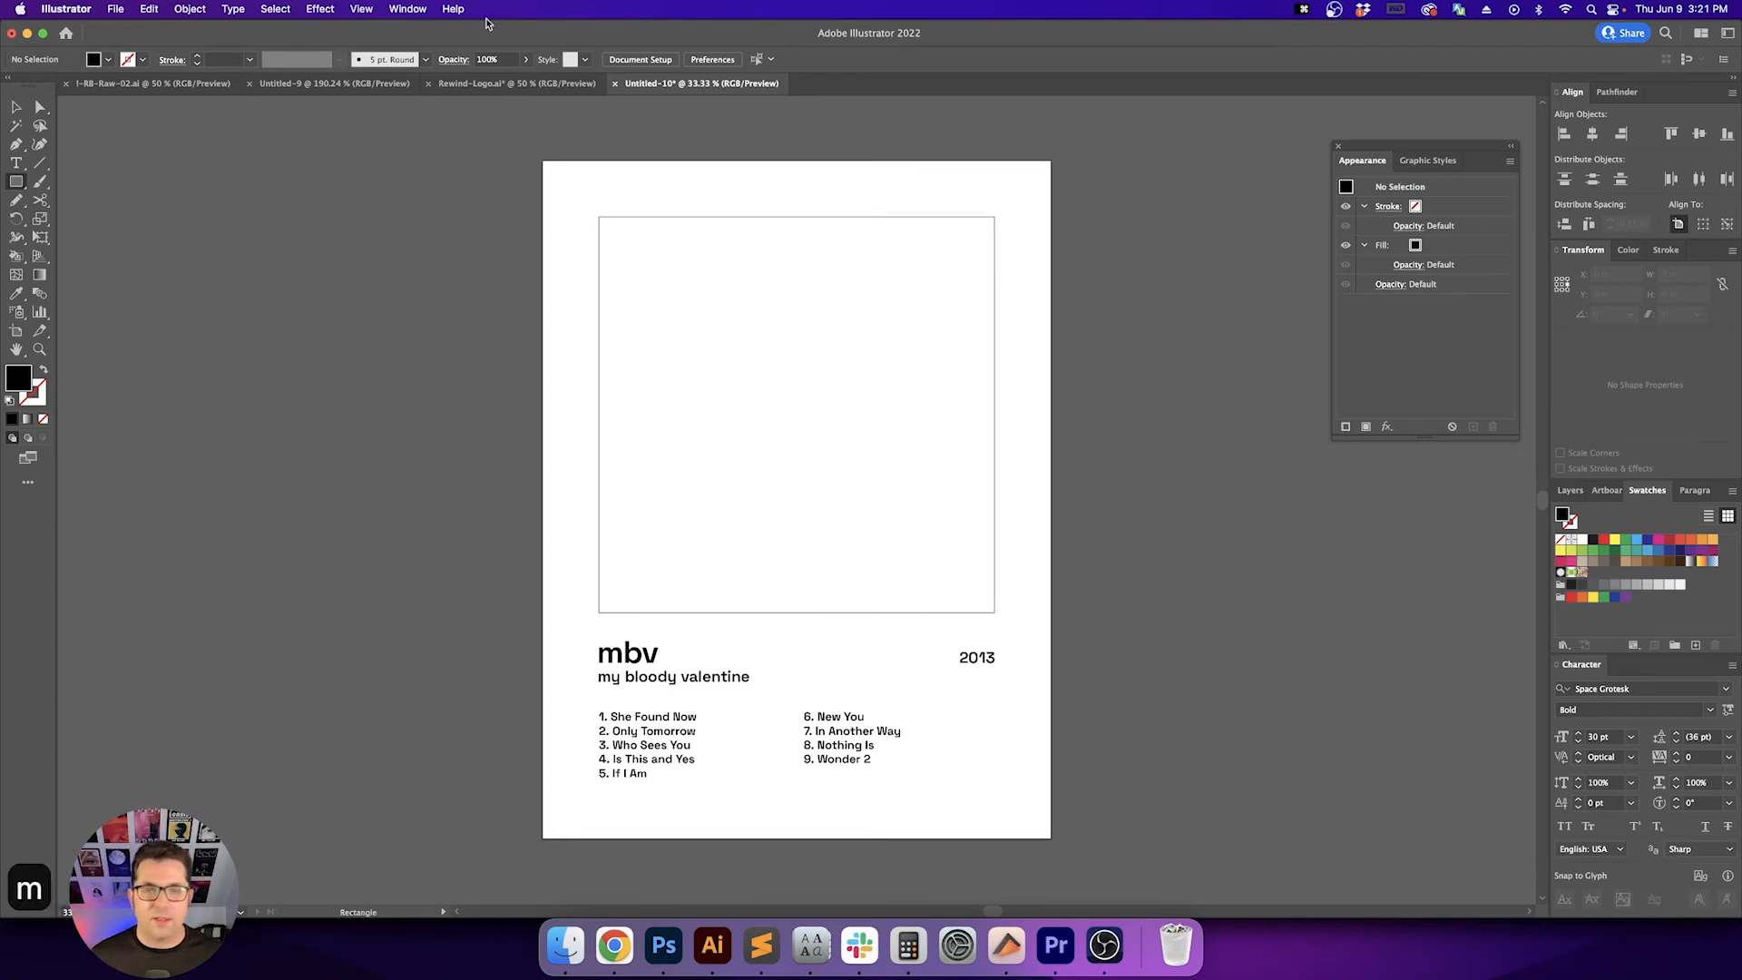
key(slash)
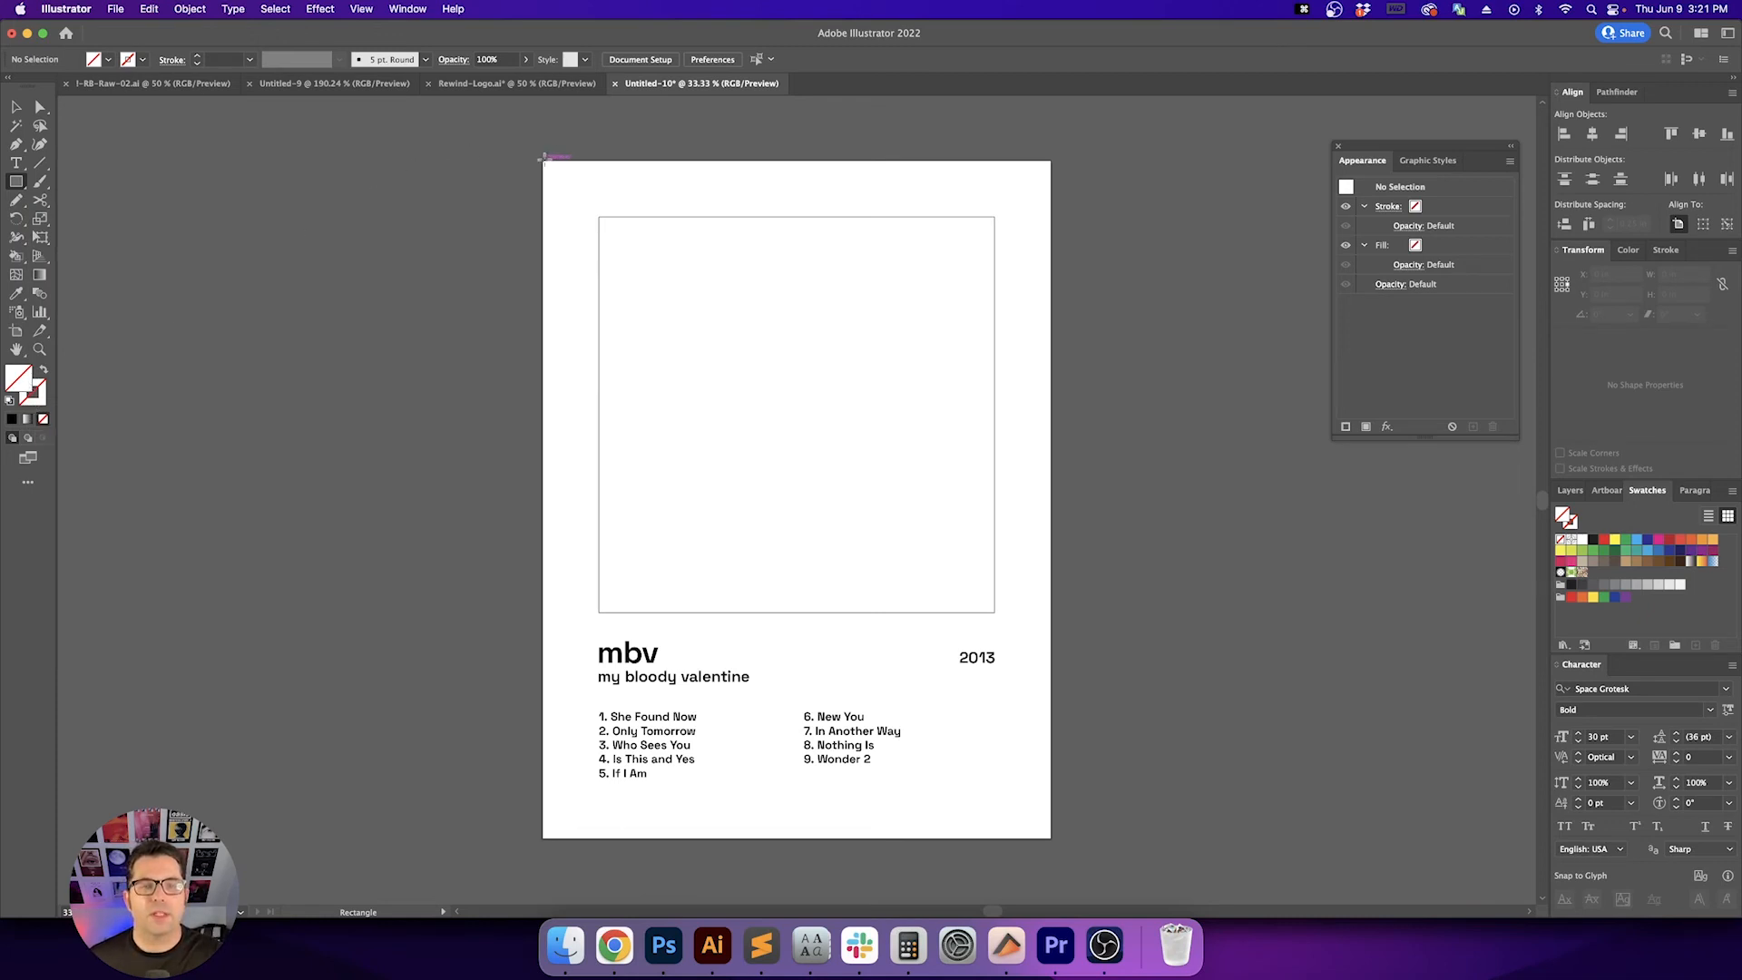
drag(542, 160, 1052, 838)
key(v)
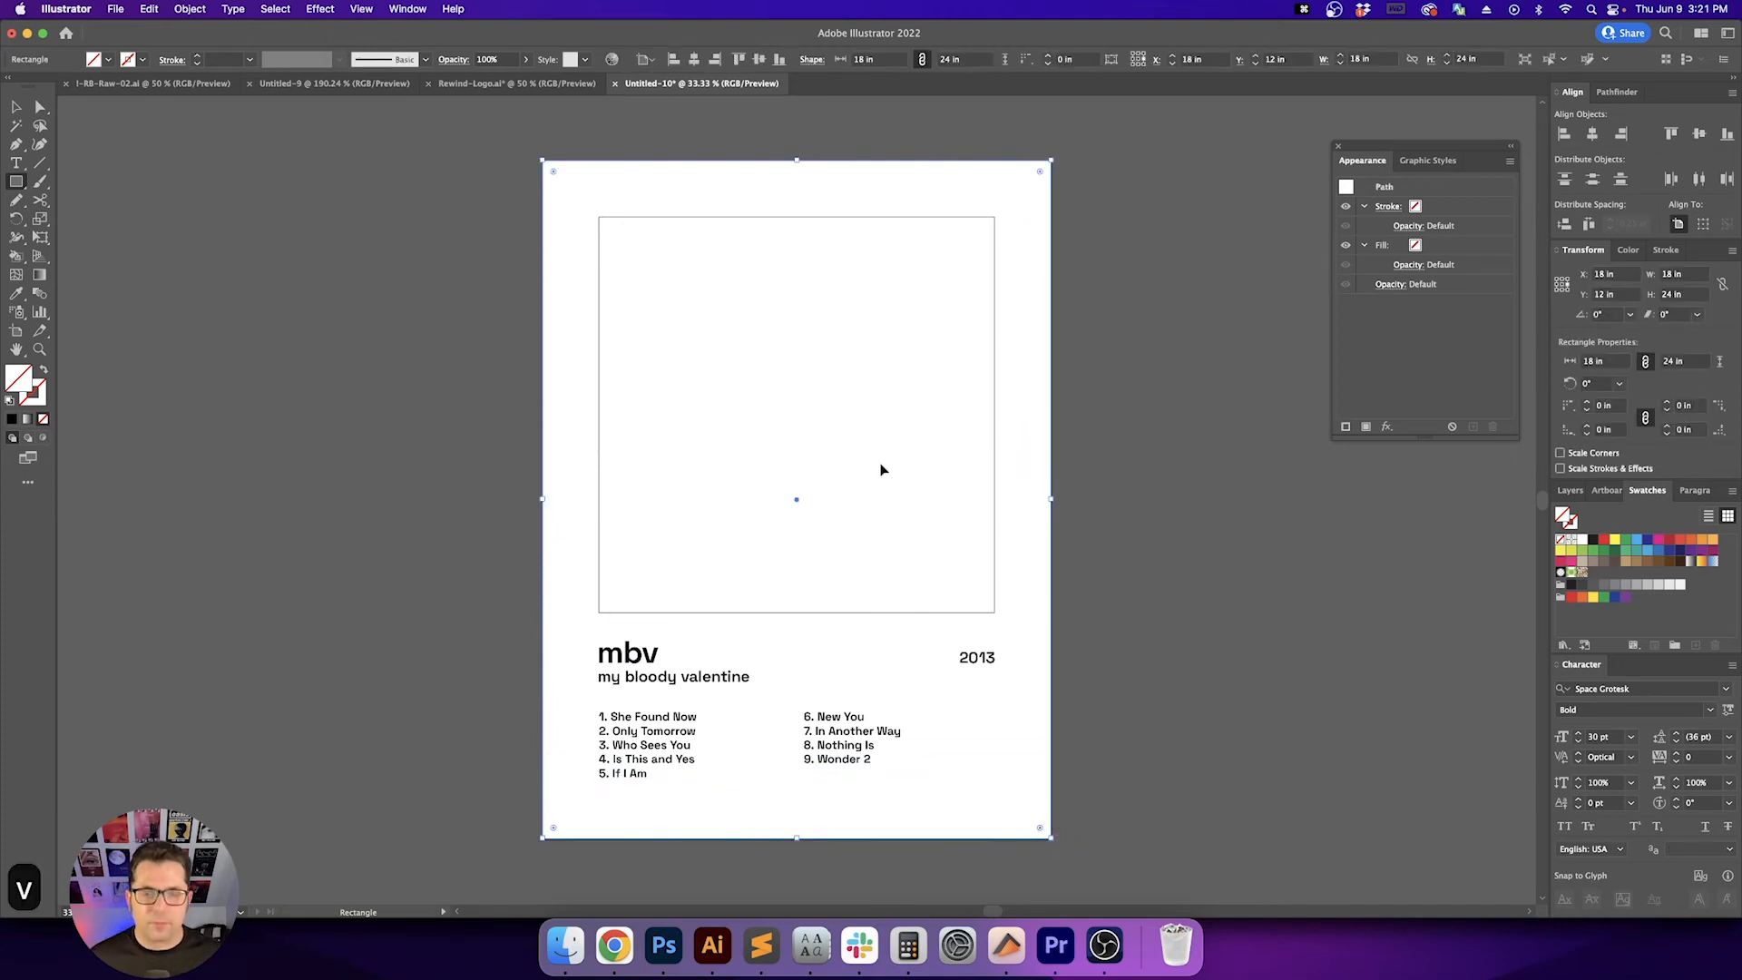
Delete the 14 × 14 in outlined placeholder square above the album title
click(490, 181)
click(675, 219)
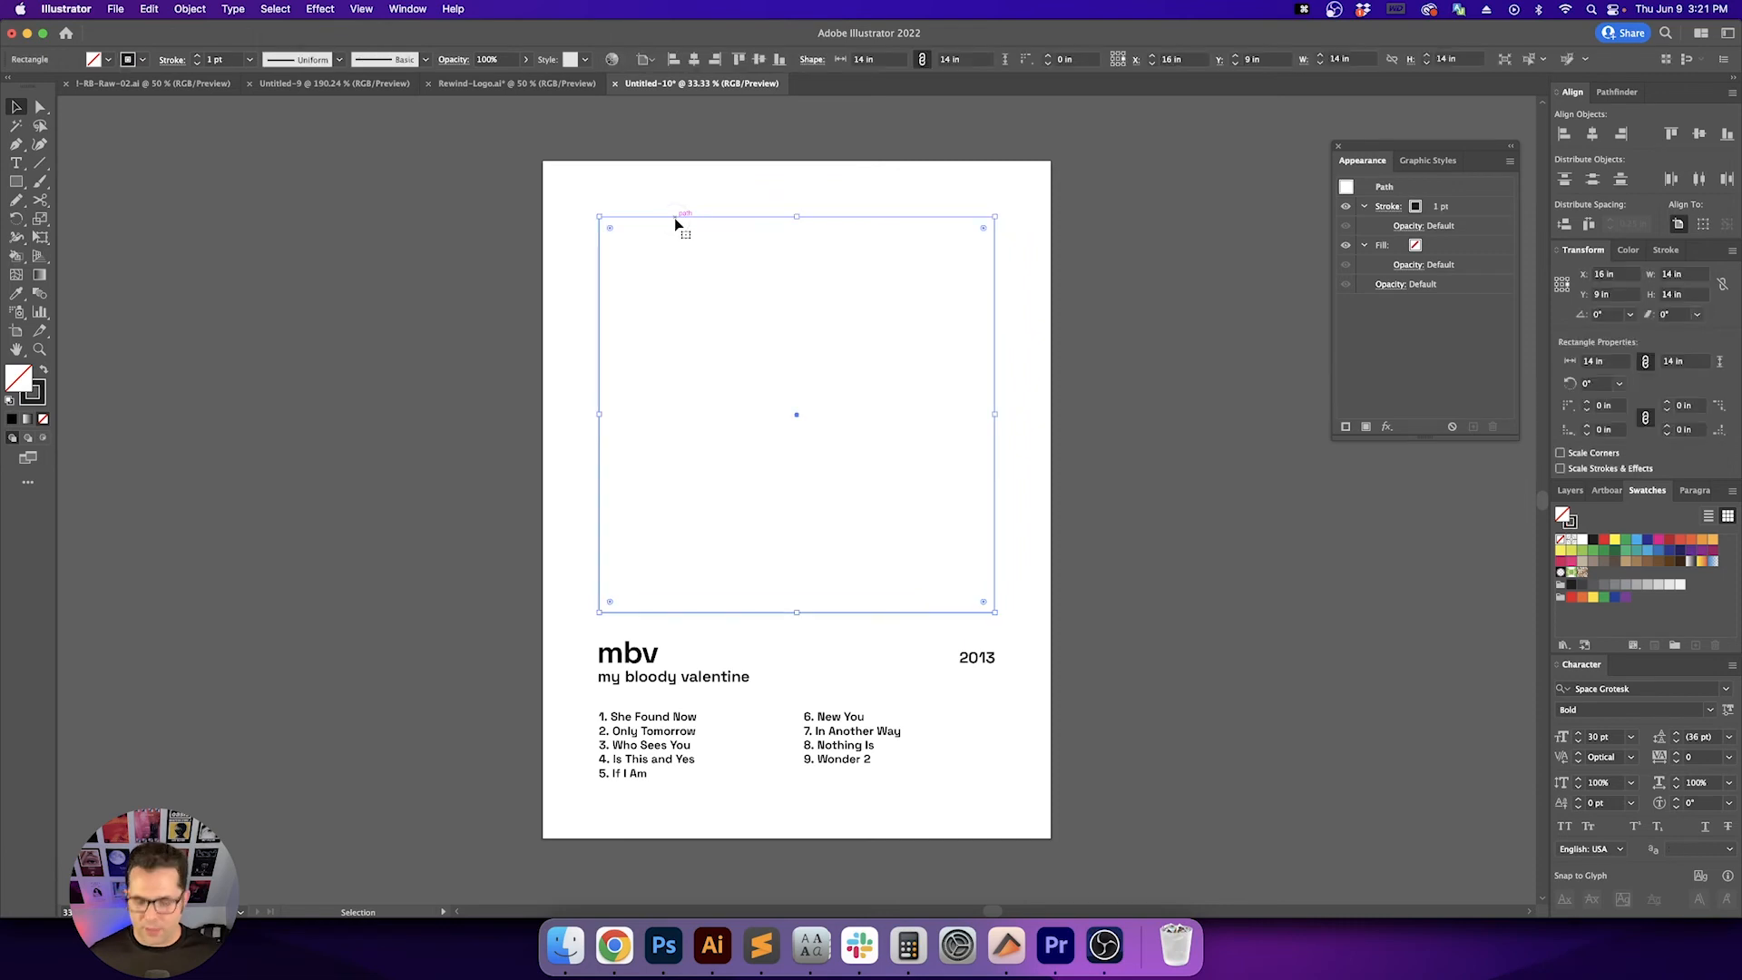
key(BackSpace)
Copy all remaining poster artwork and paste it as a Smart Object above the Background layer of the Photoshop poster document
drag(504, 153, 1107, 676)
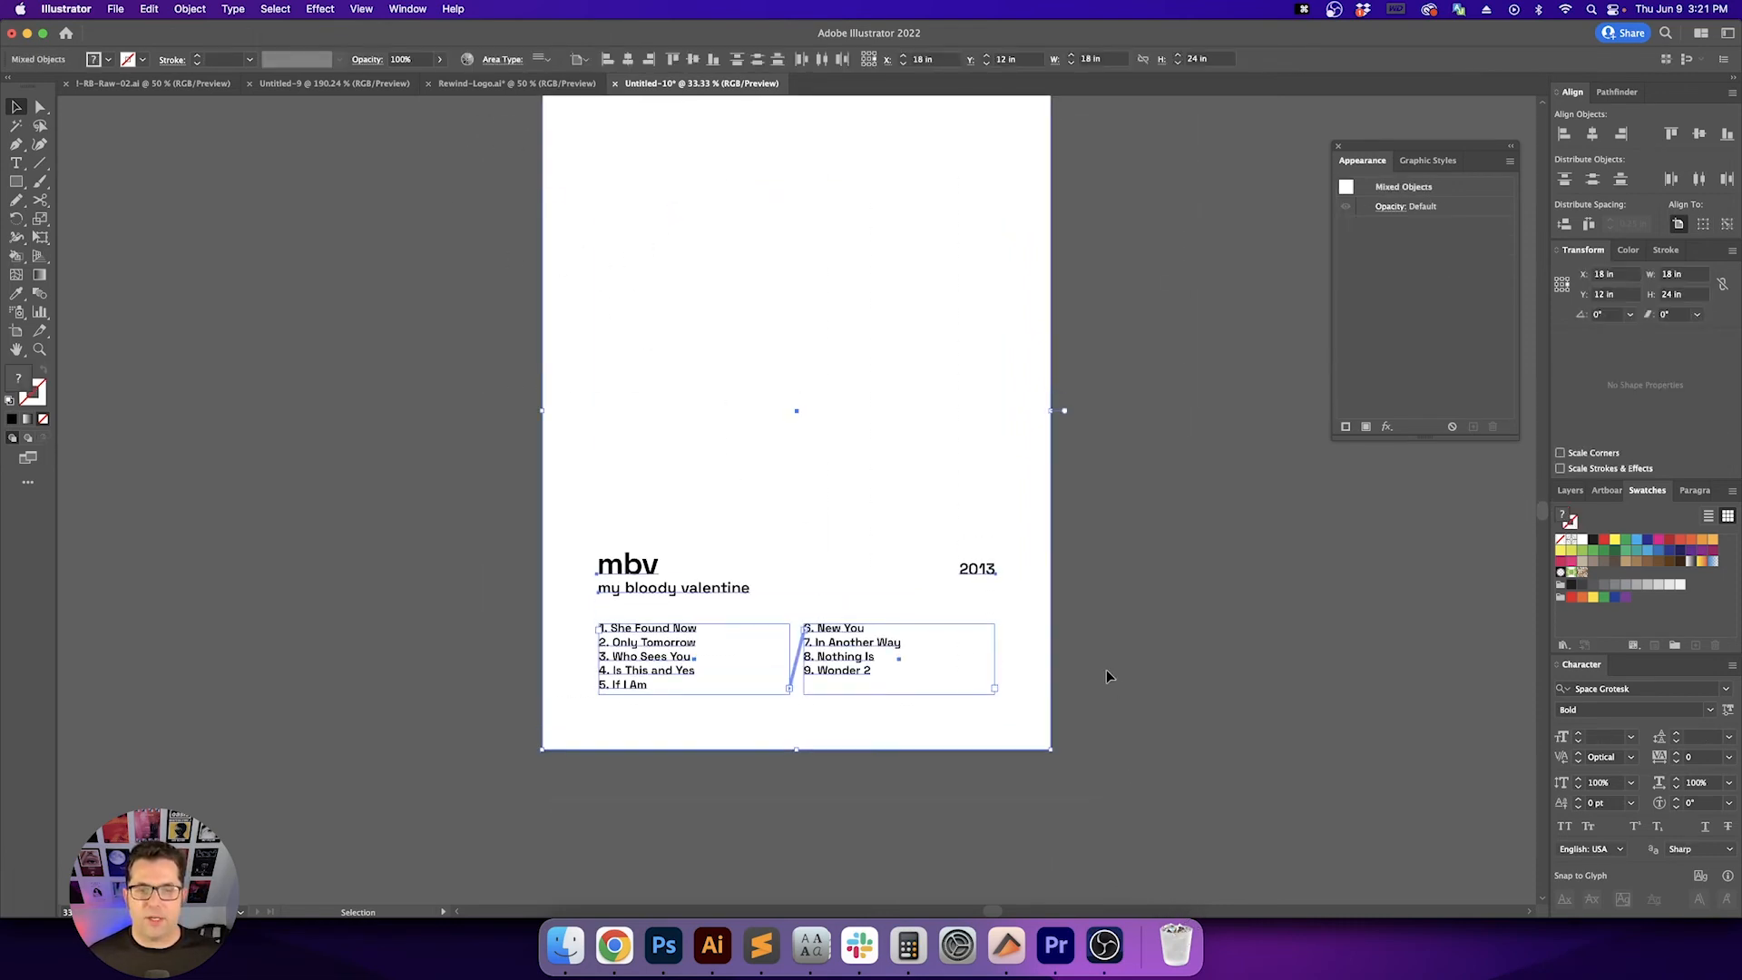
key(a)
key(super+c)
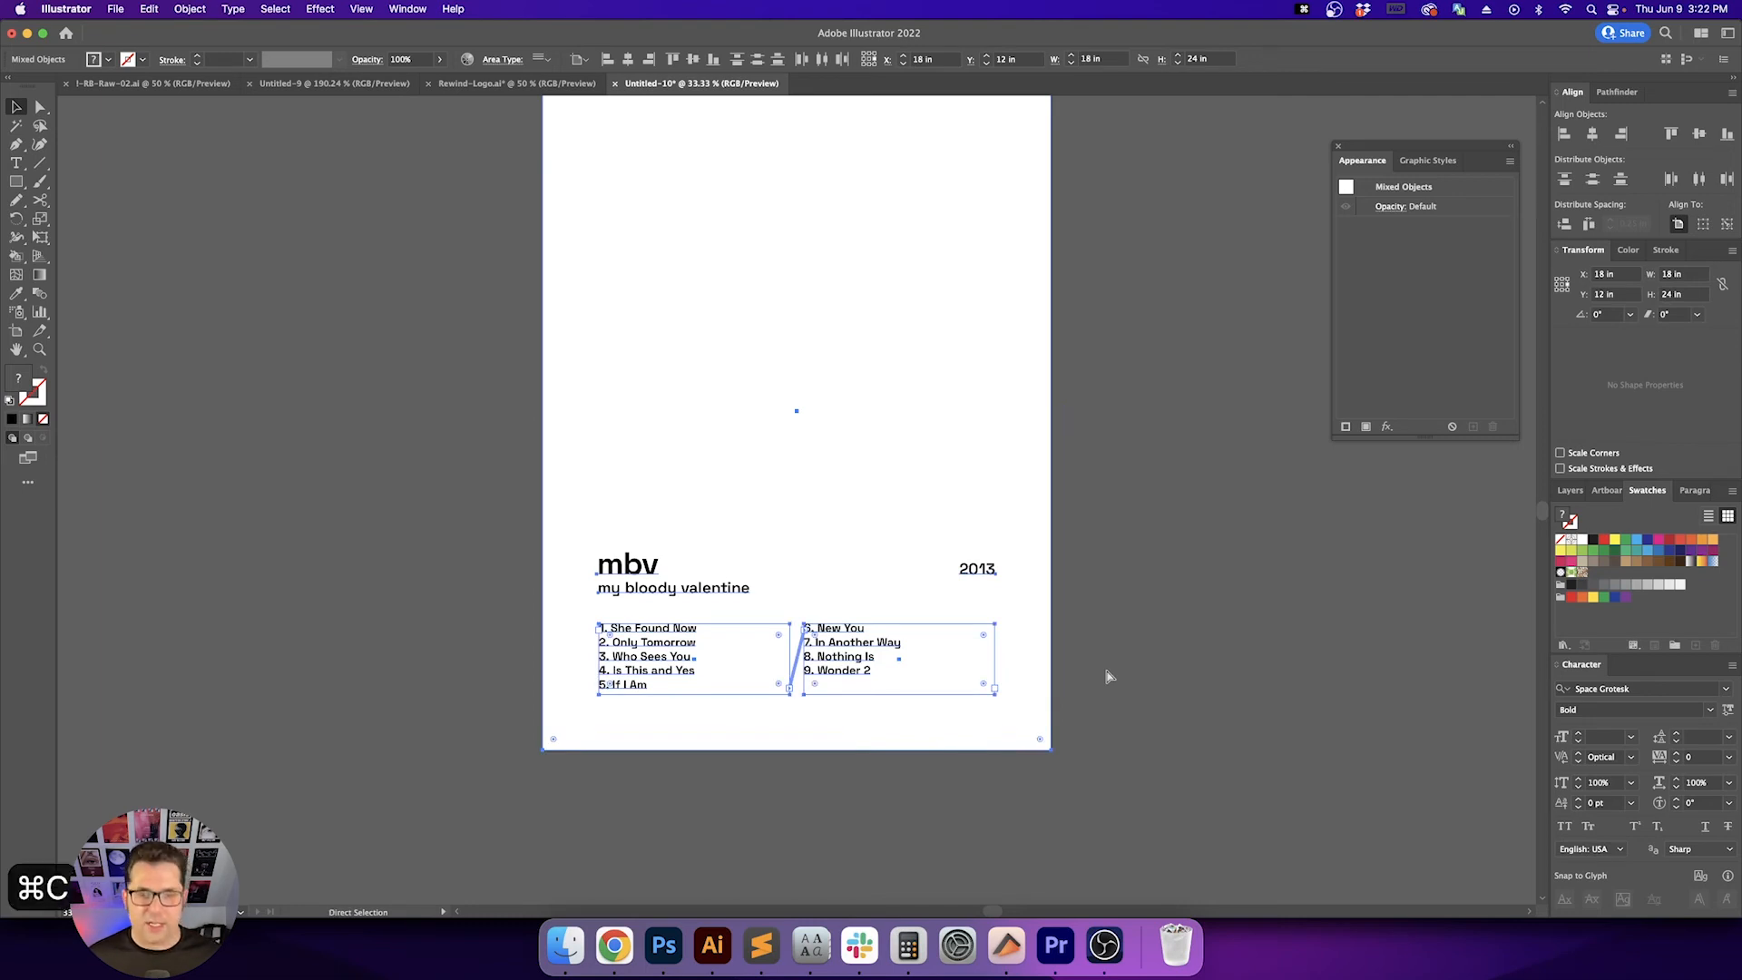
click(664, 944)
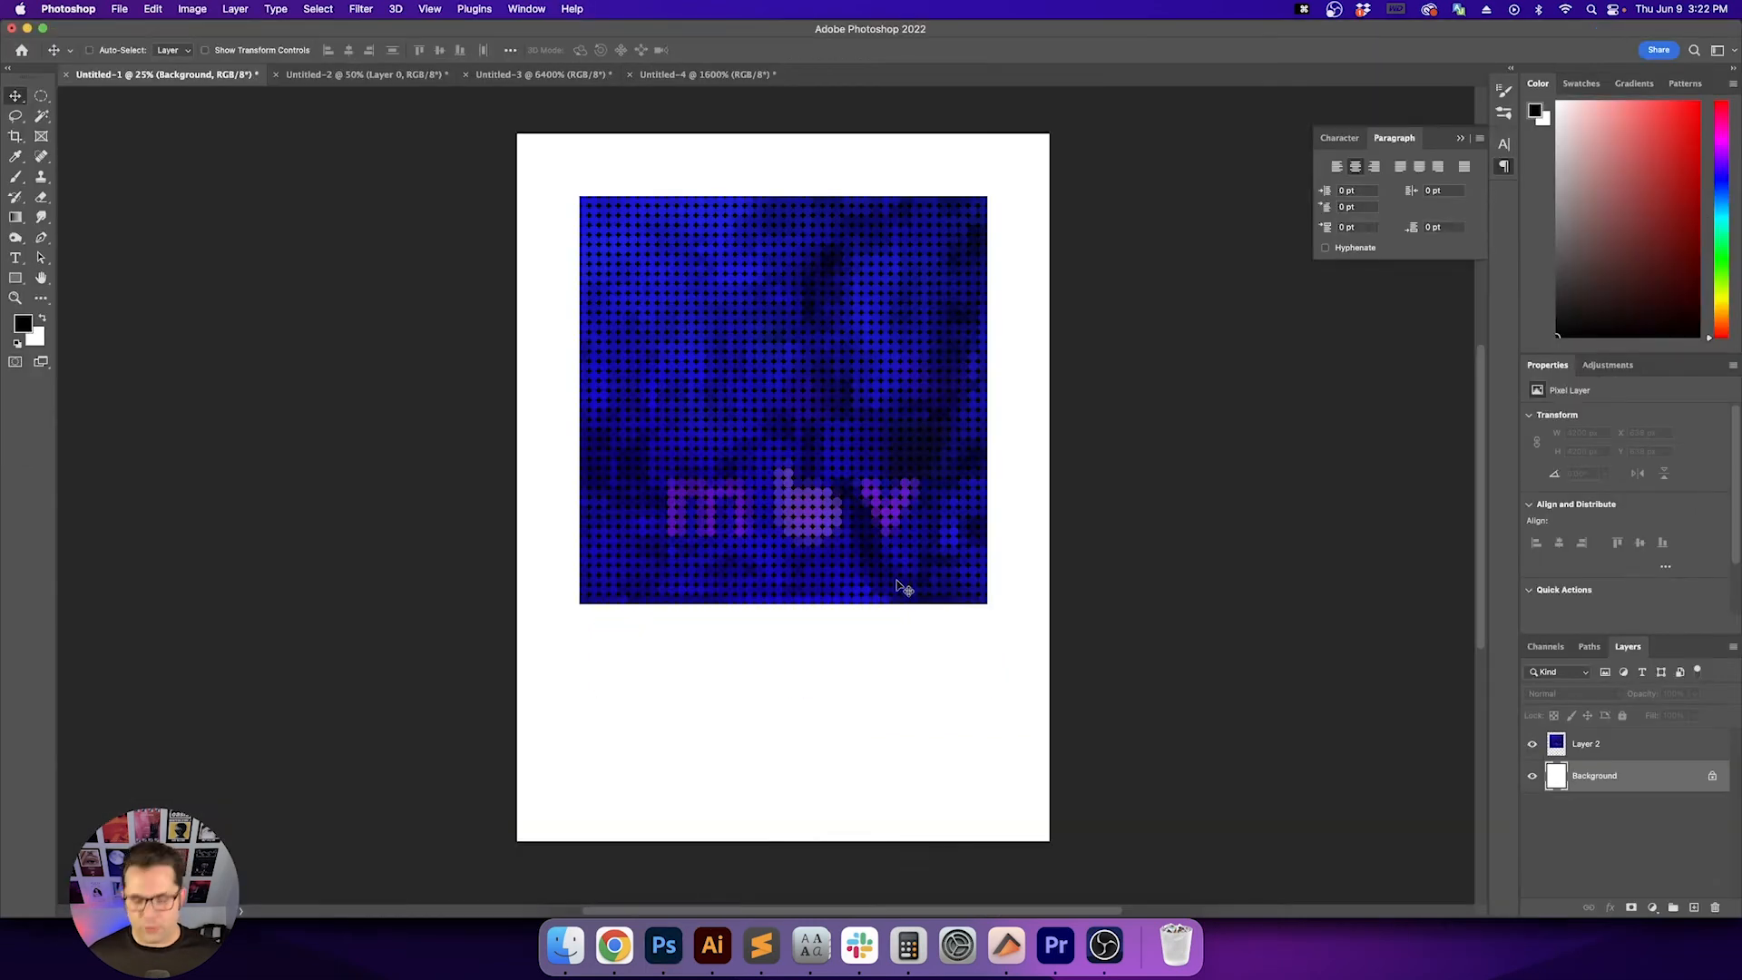
key(super+v)
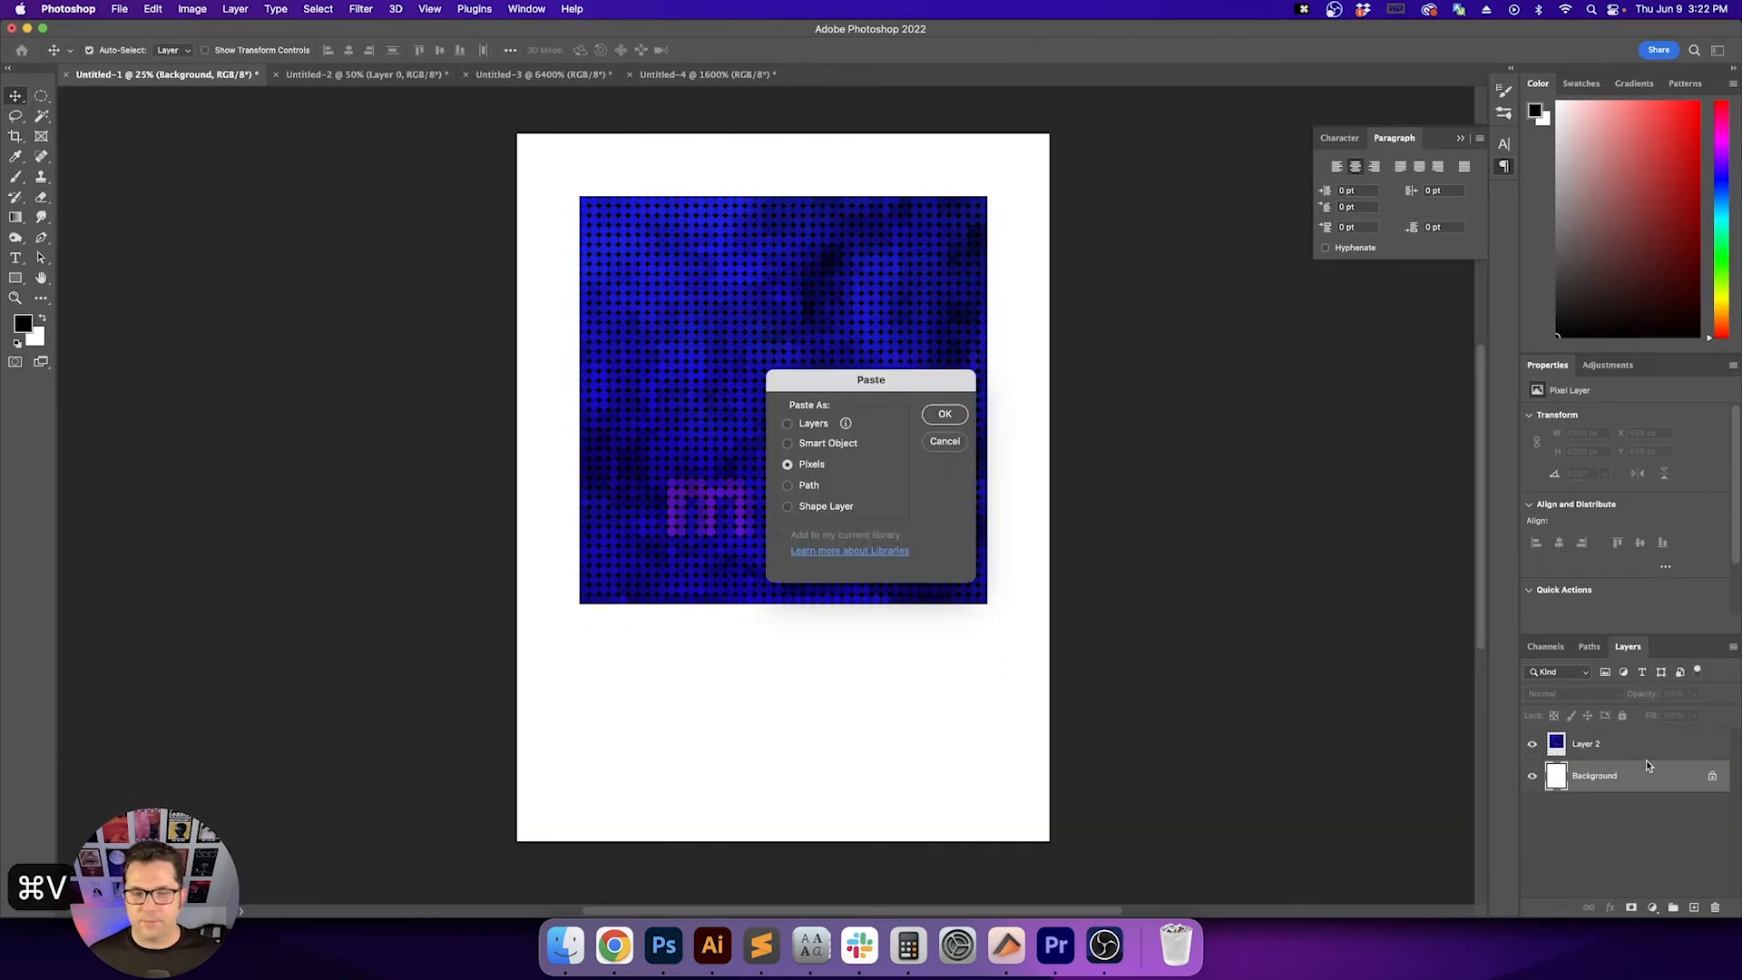
click(805, 445)
key(Return)
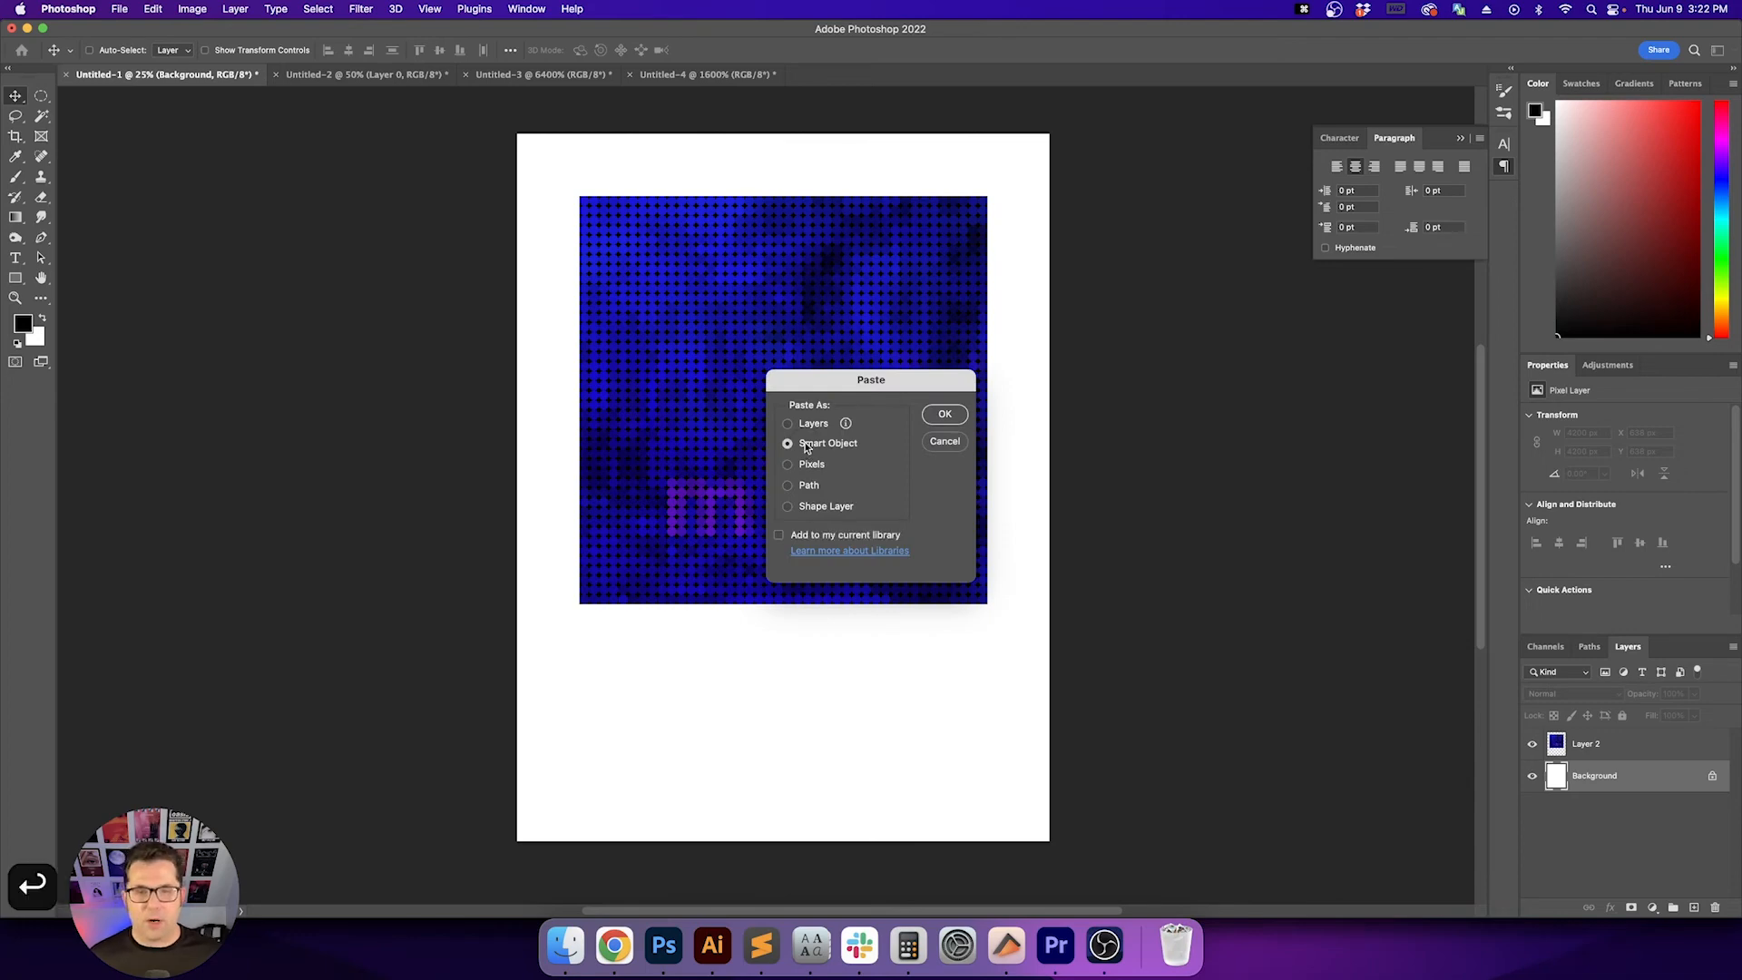
key(Return)
key(v)
key(v)
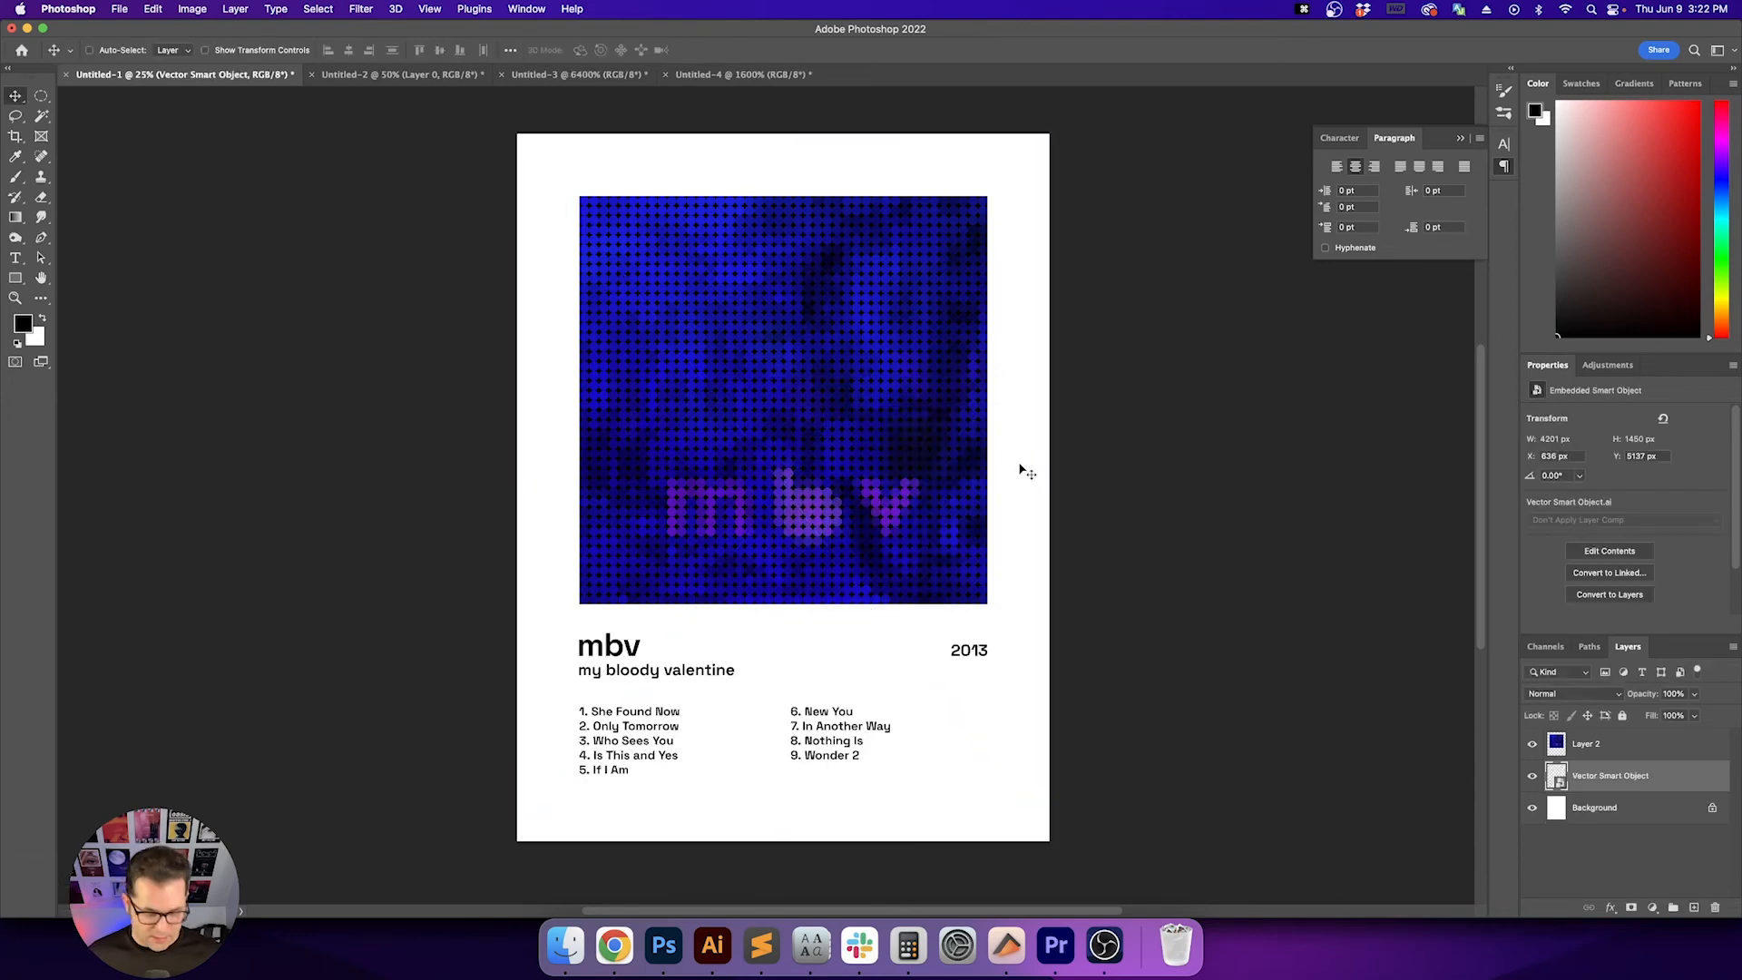
Try to centre the pasted text artwork vertically on the full canvas, and undo the alignment
key(super+a)
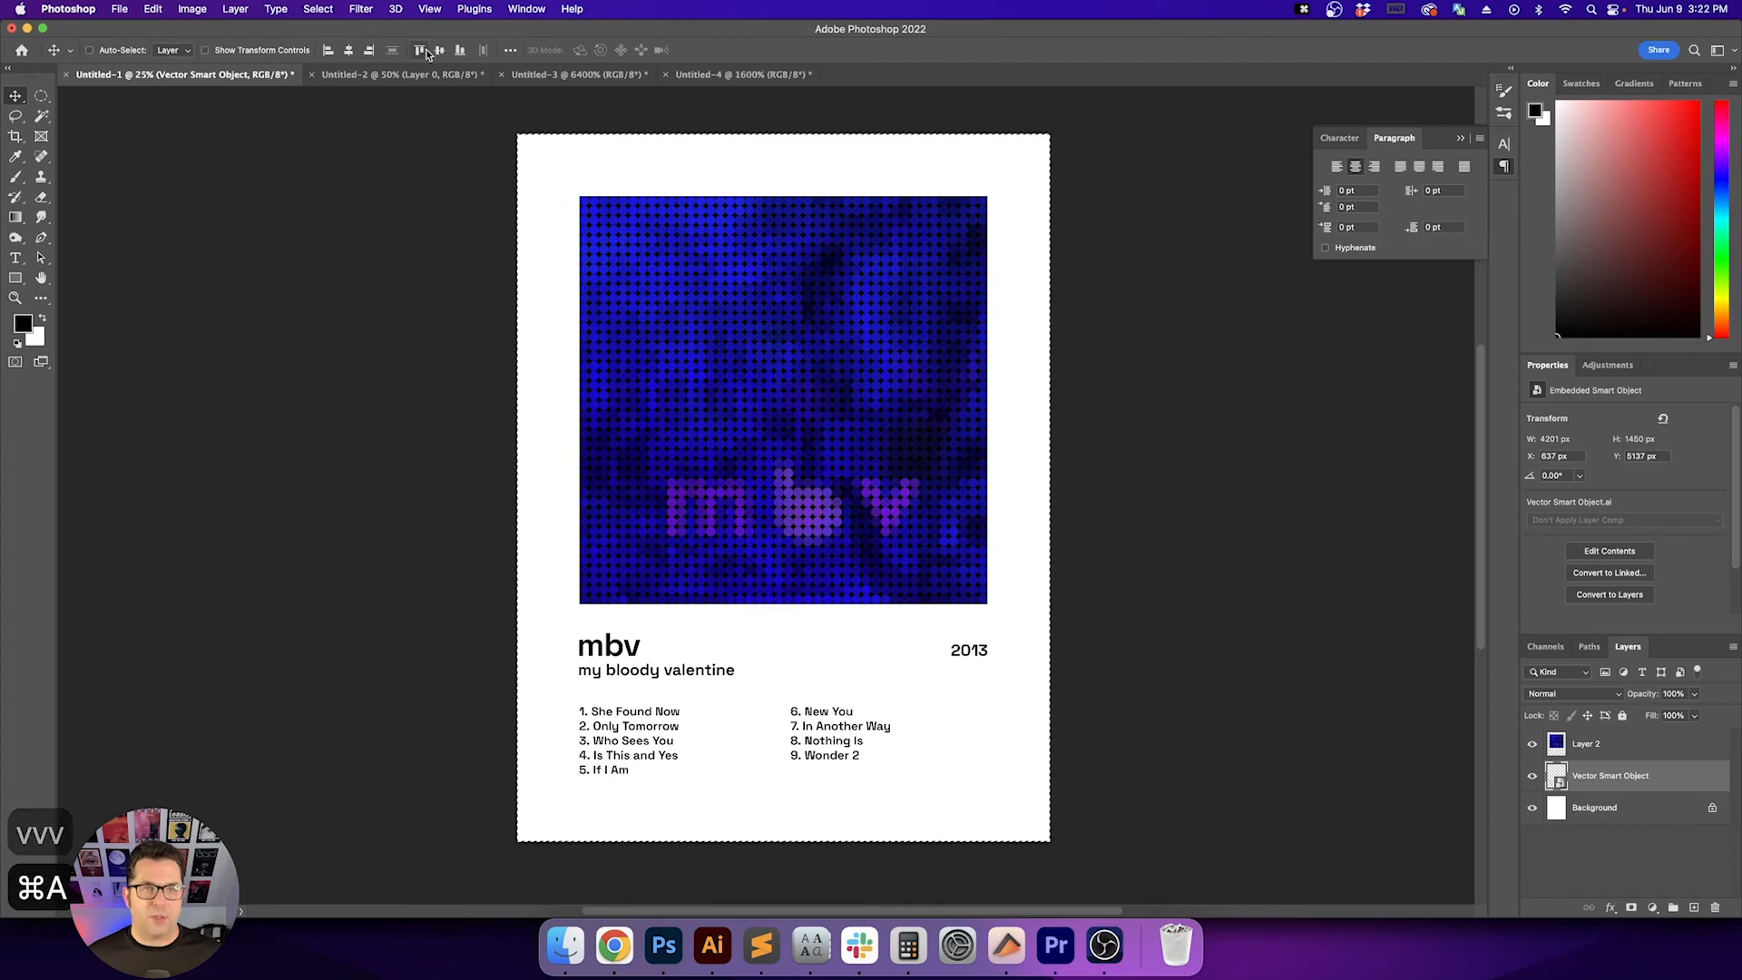
click(440, 50)
key(super+d)
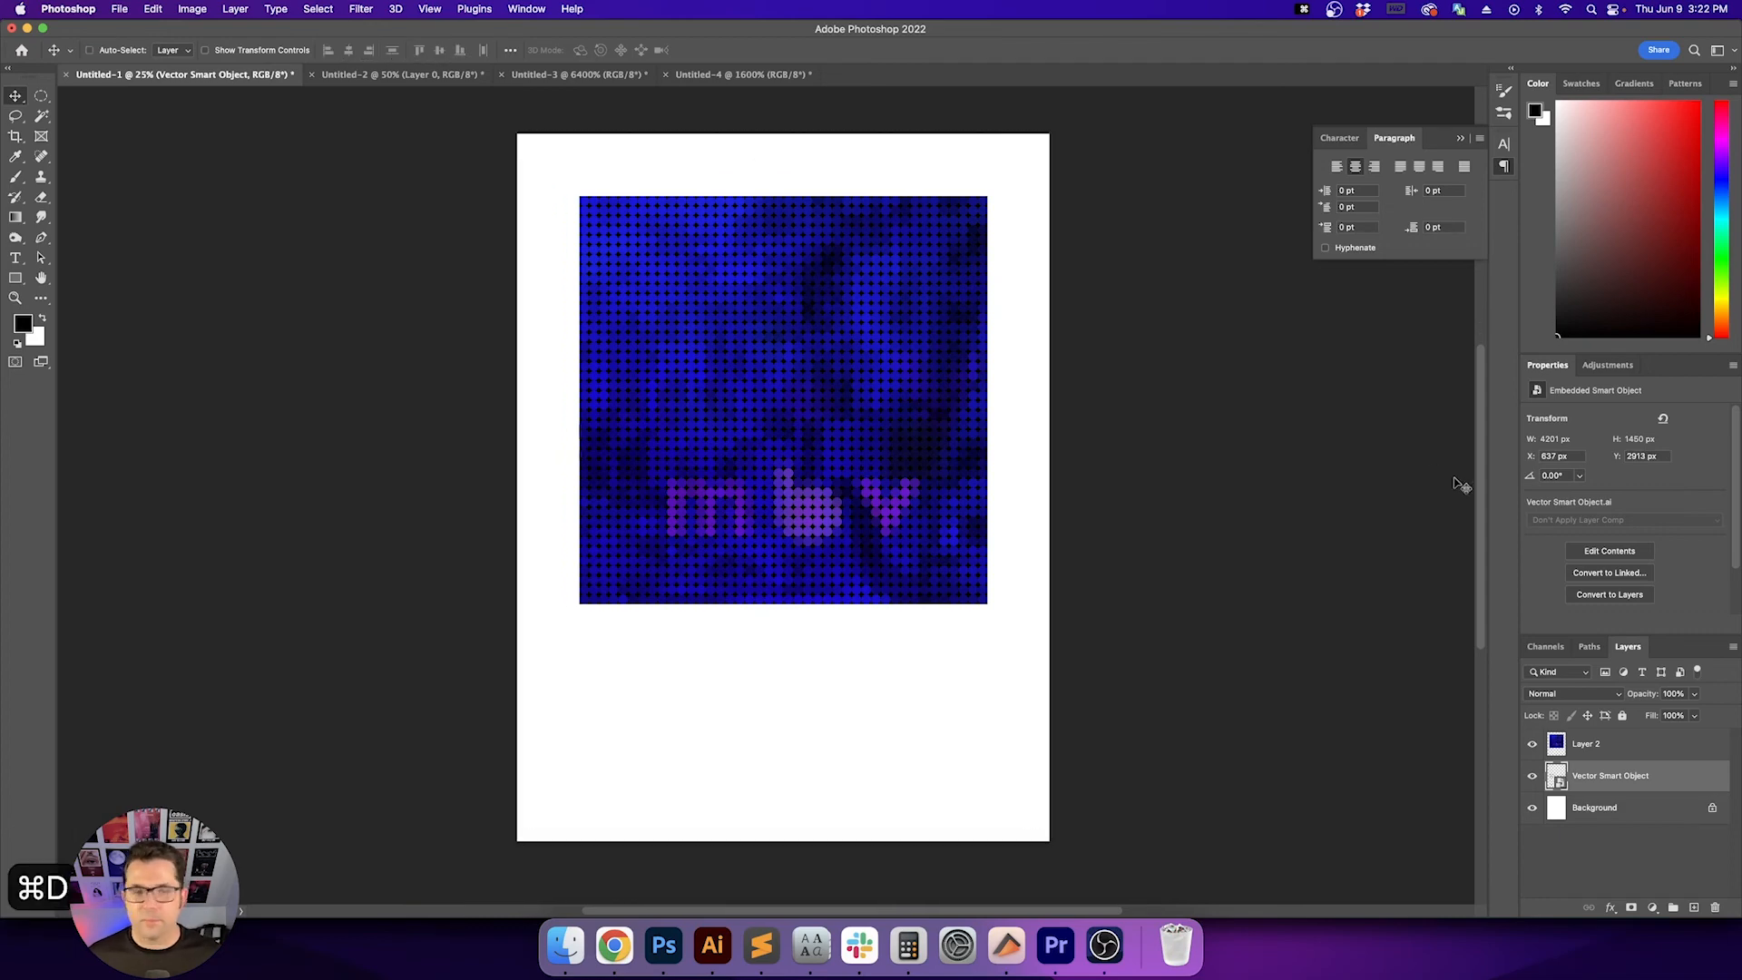
key(v)
key(super+a)
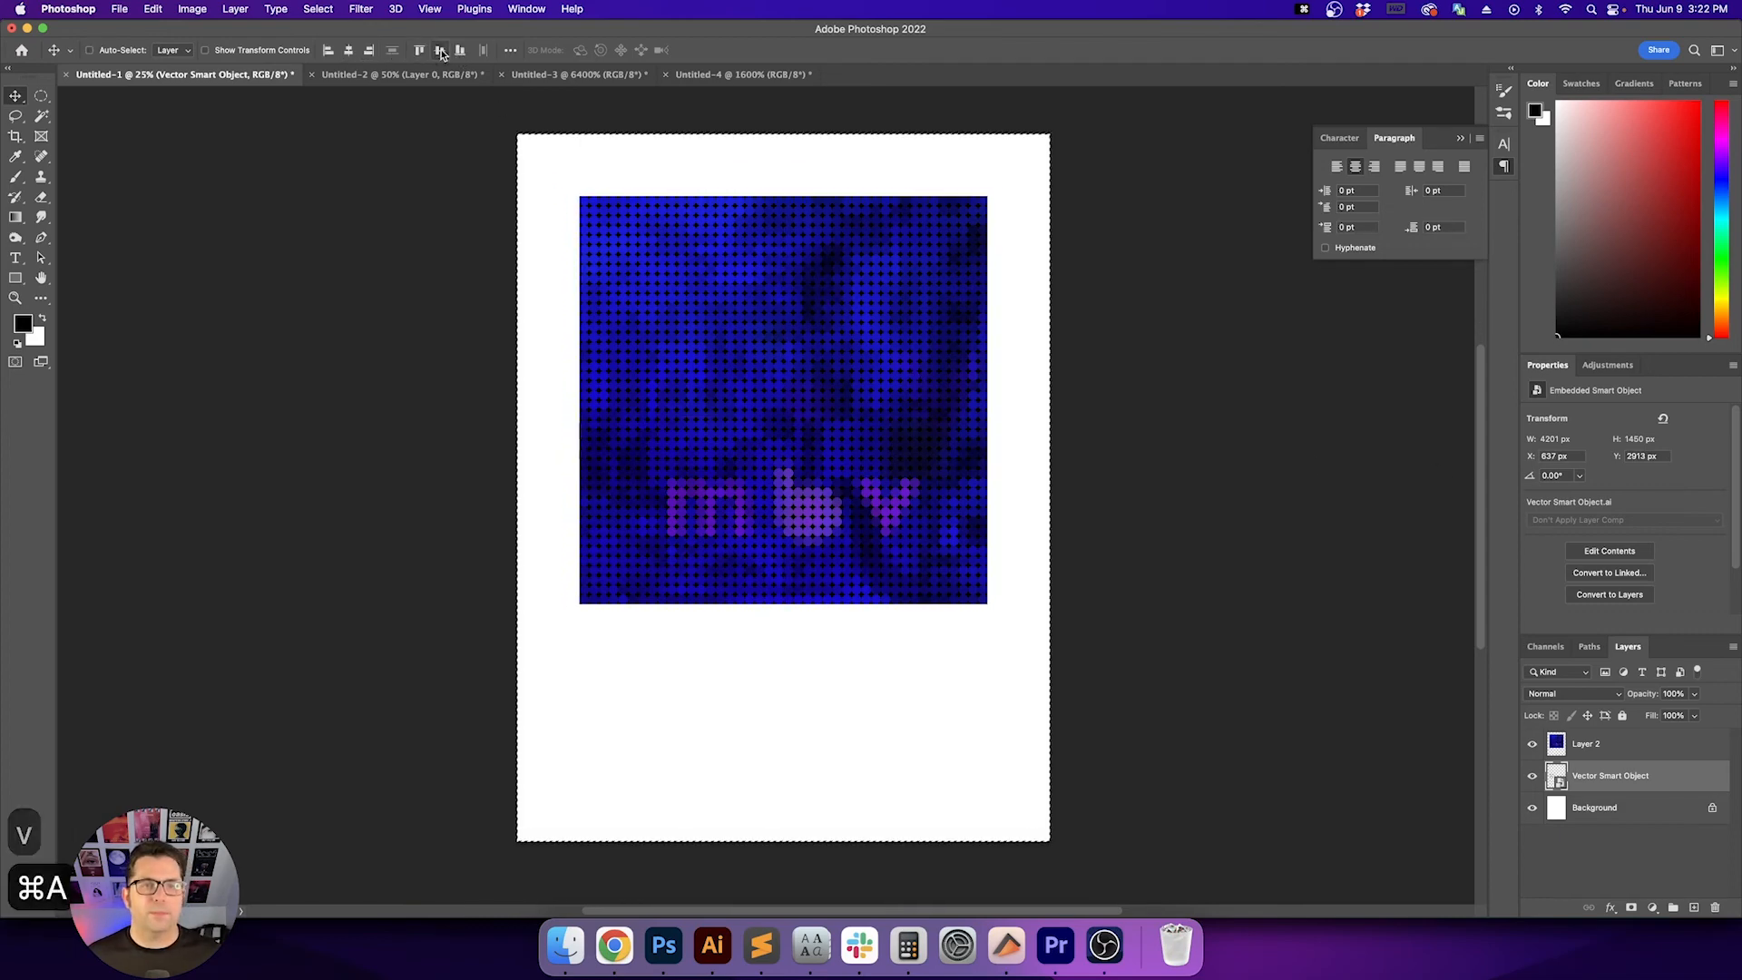
click(441, 51)
key(super+d)
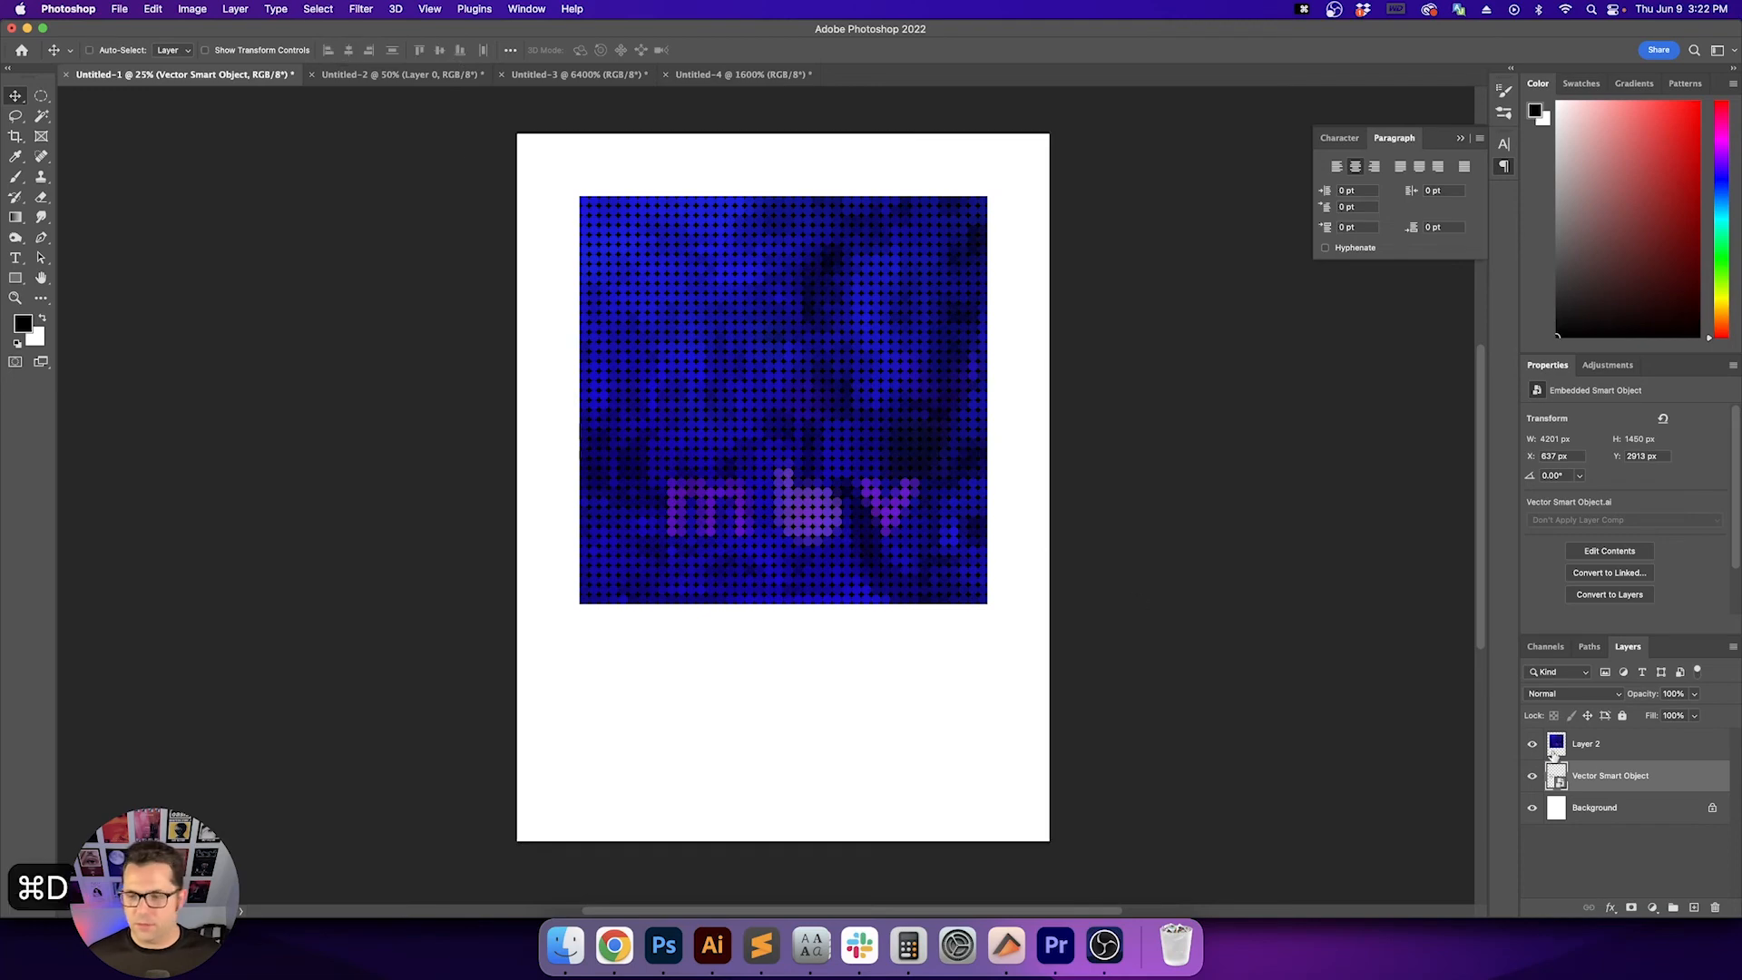
key(super+z)
key(super+z)
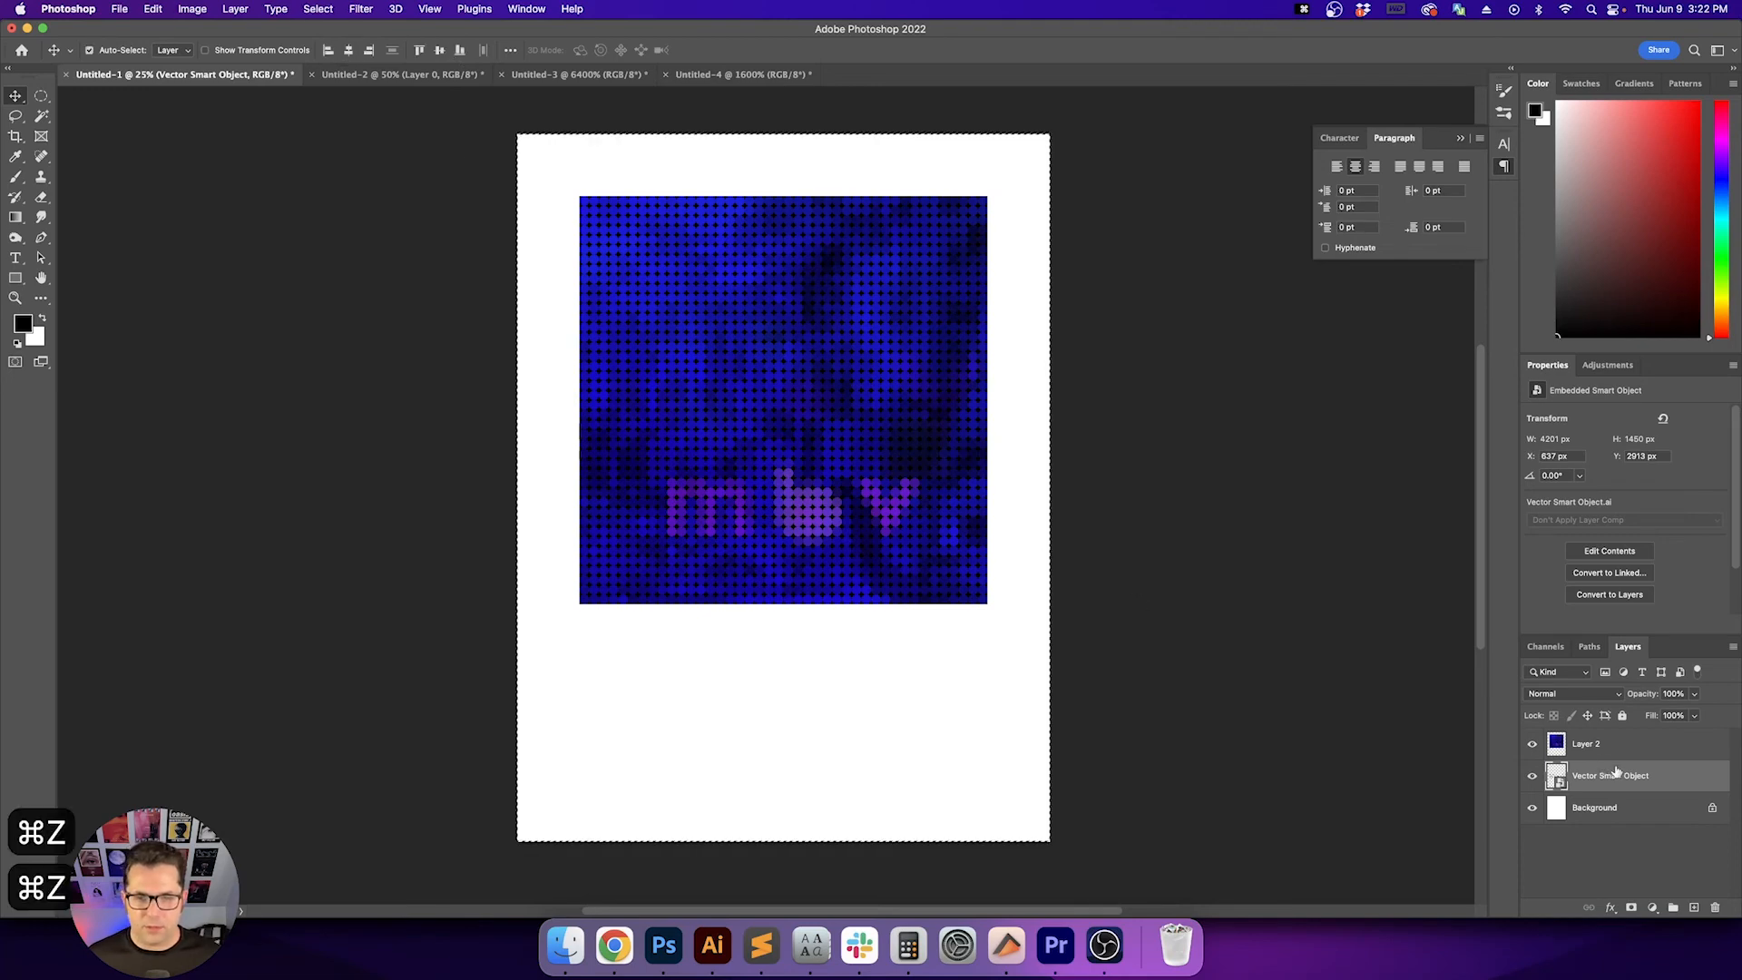
key(super+z)
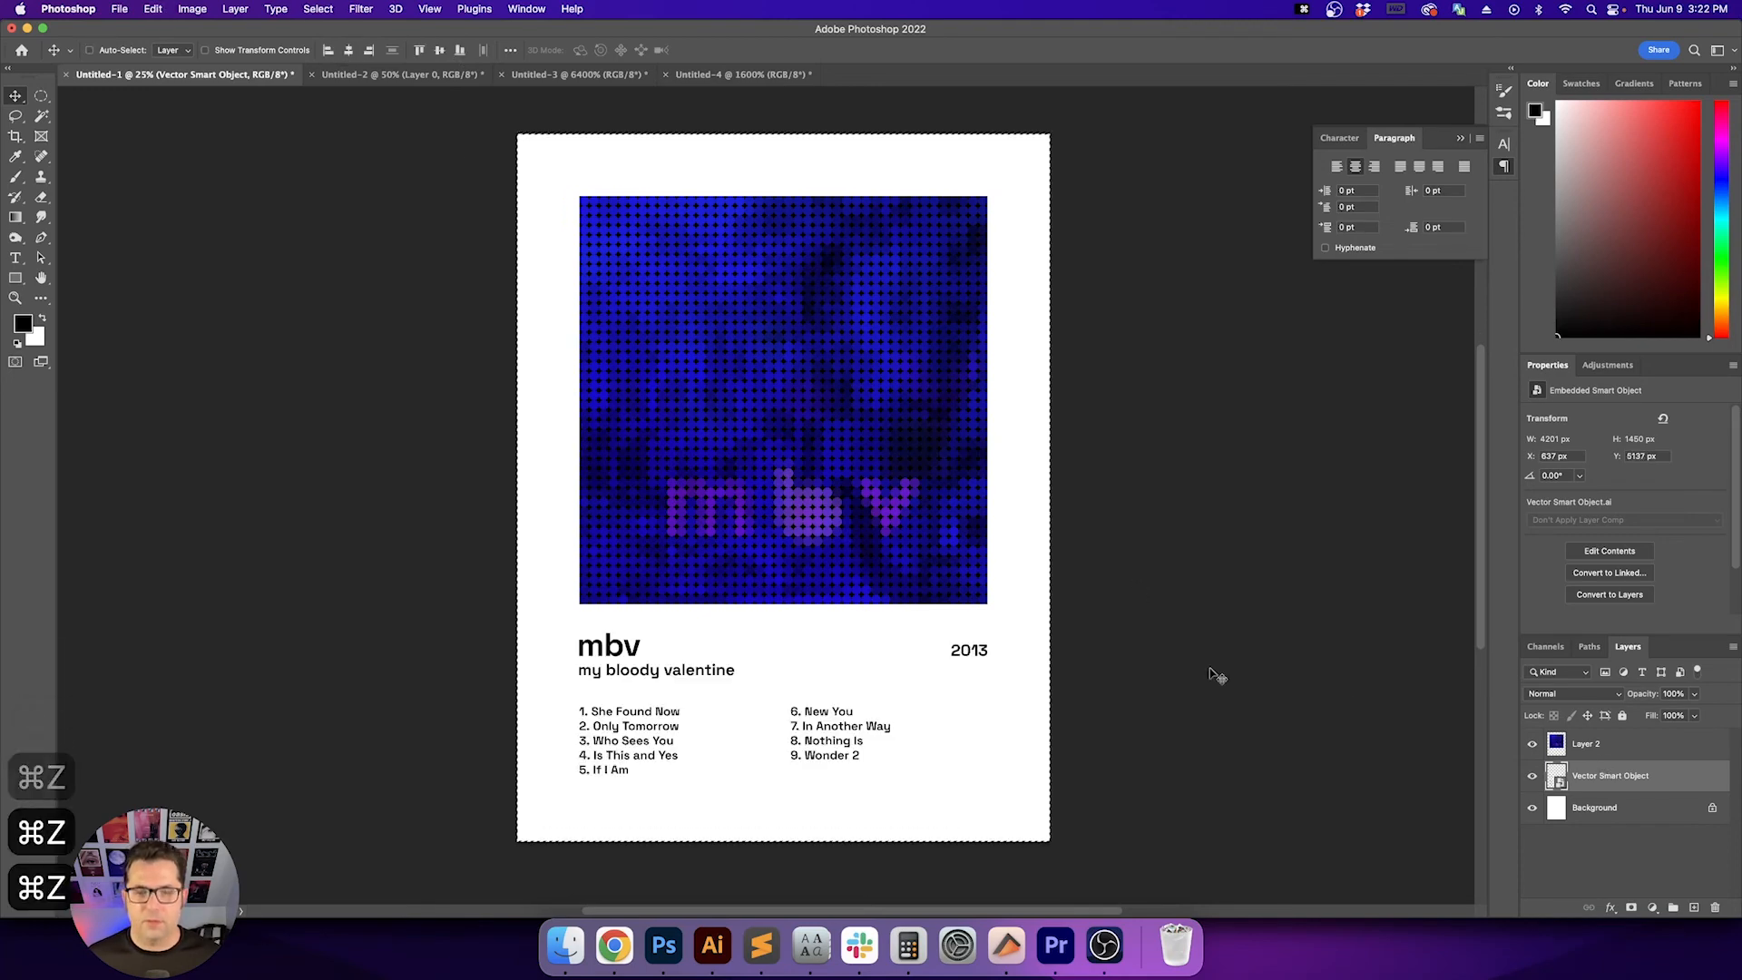
Retry the vertical centring of the Vector Smart Object against the canvas, undo it and deselect
key(super+d)
key(v)
key(v)
key(super+a)
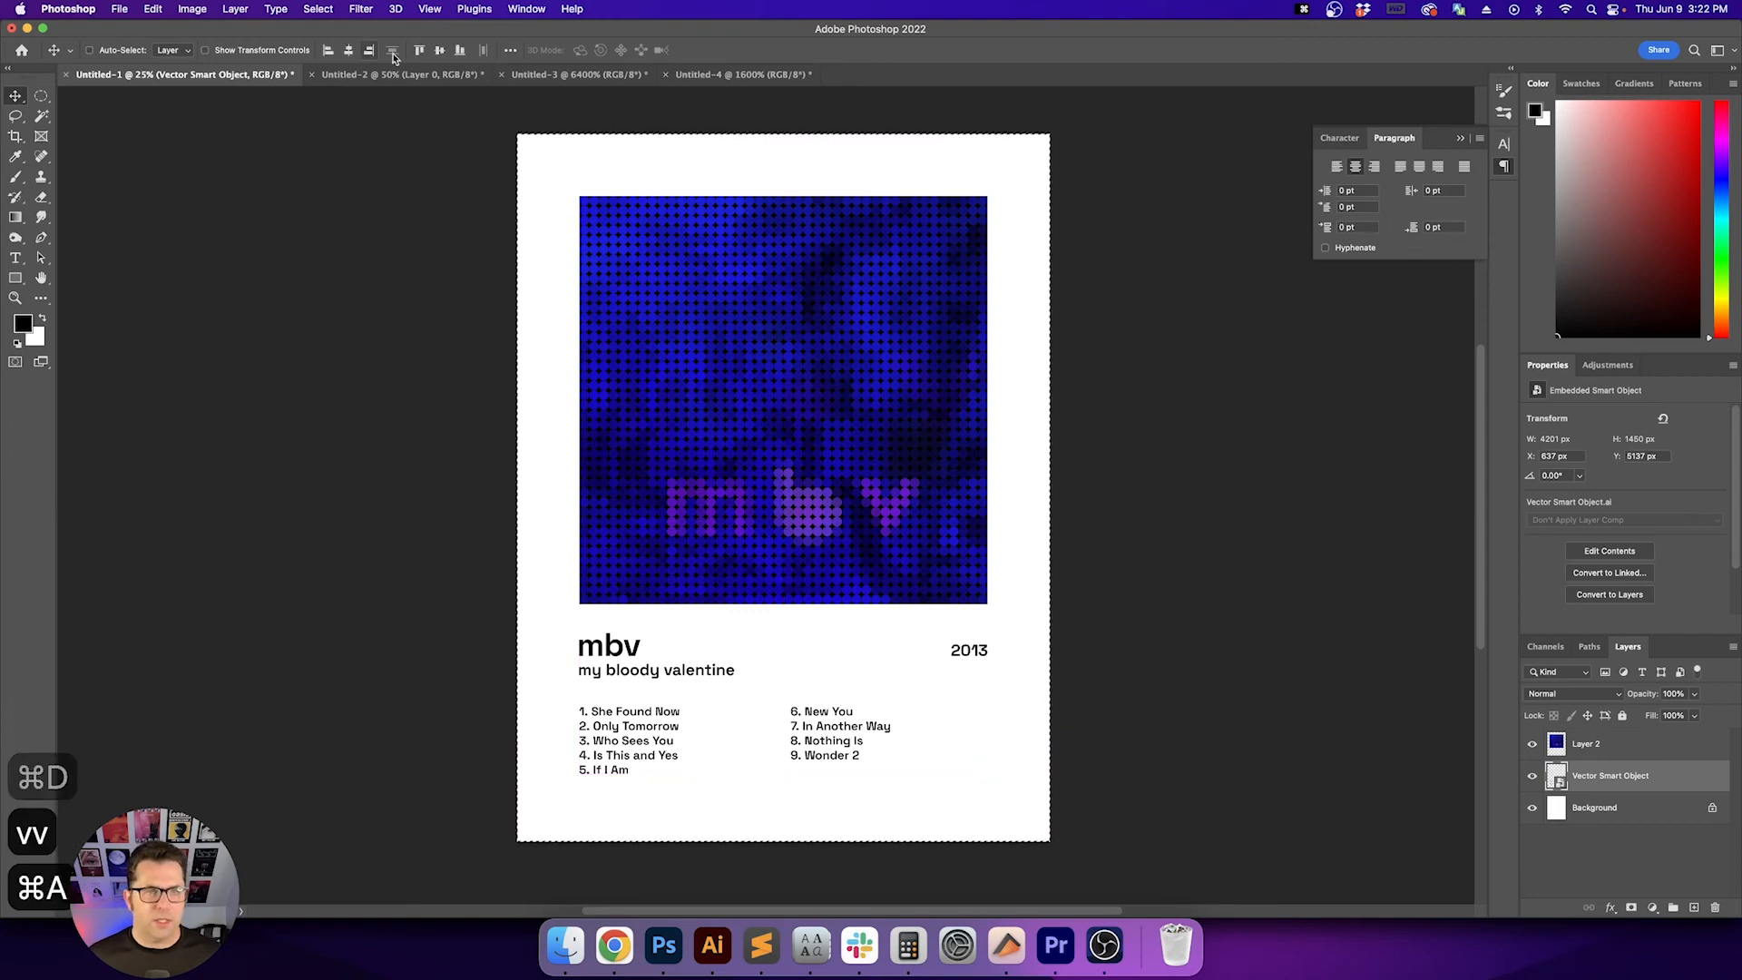
click(442, 51)
key(super+z)
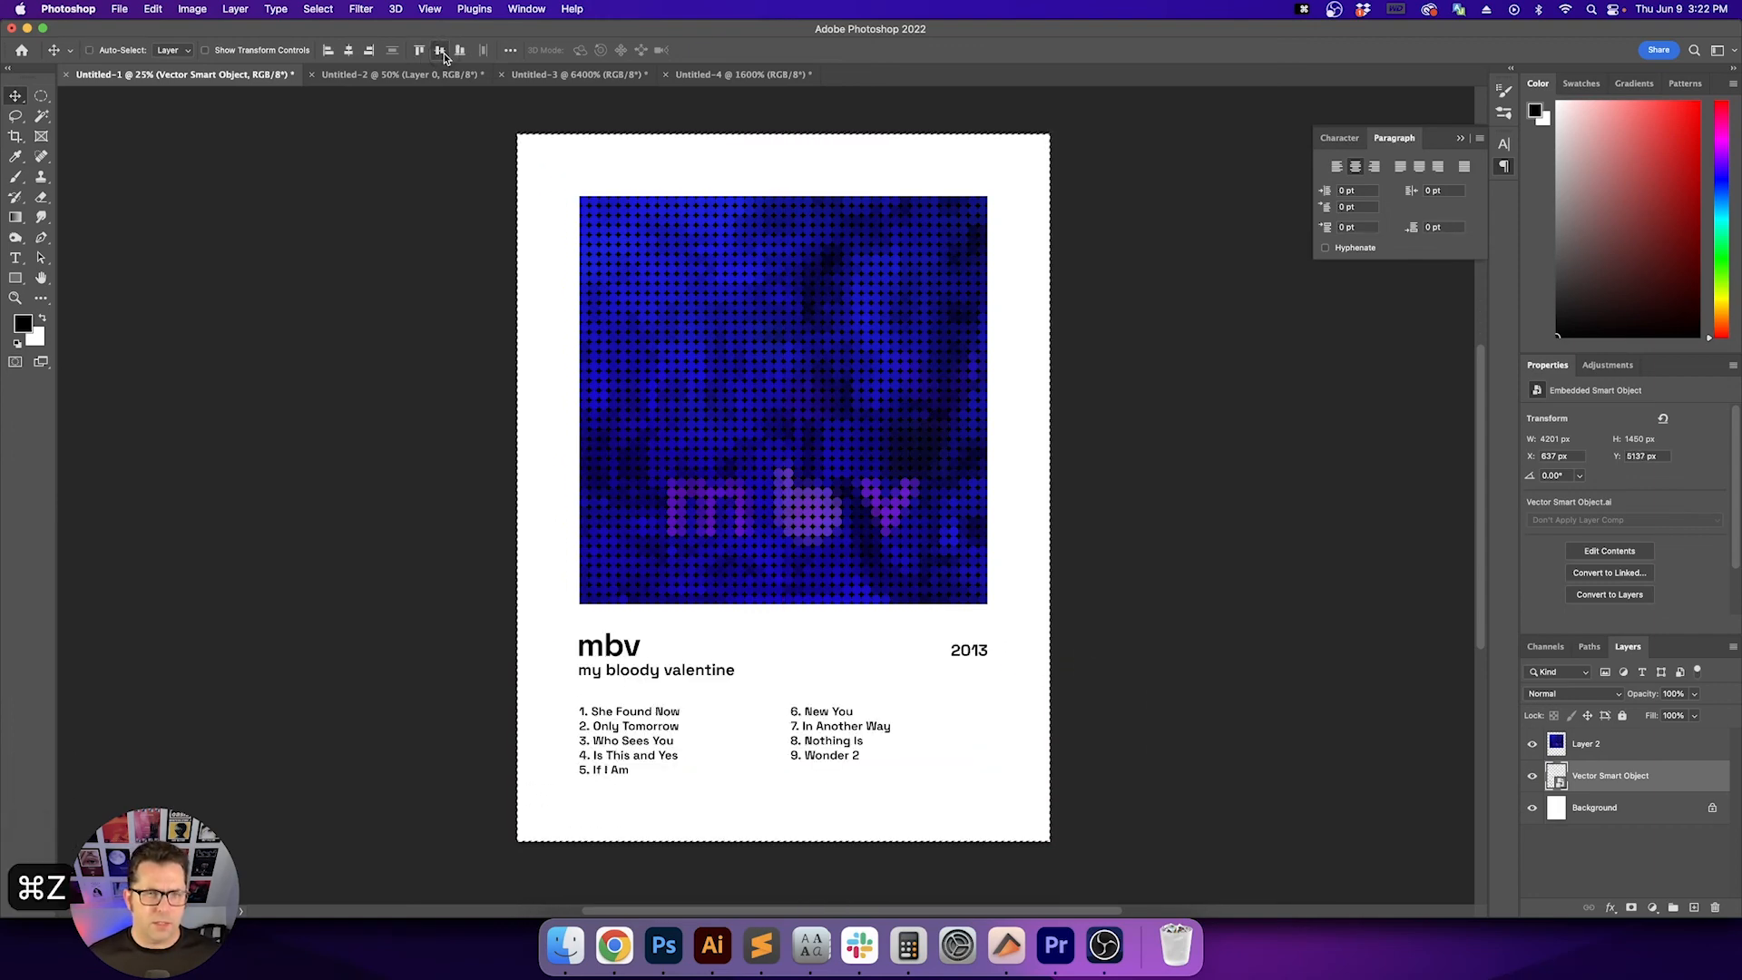
key(super+d)
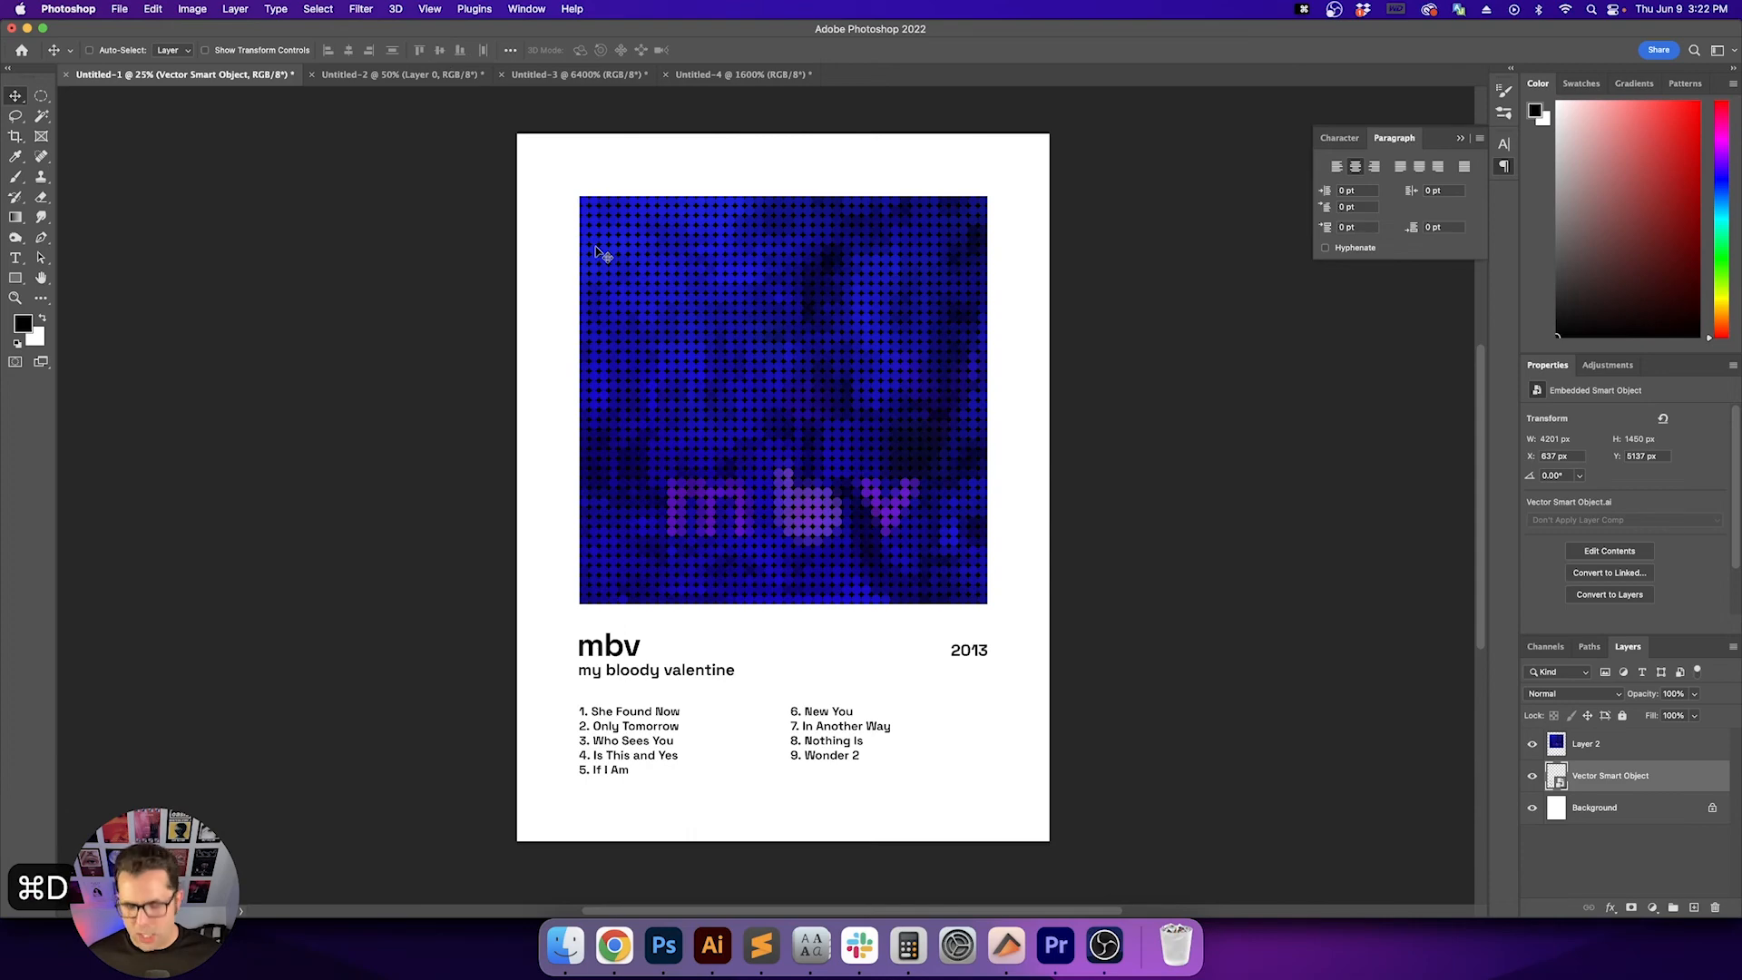
Show the guides to check the text against the cover artwork's margins, hide them and review the whole poster
key(super+semicolon)
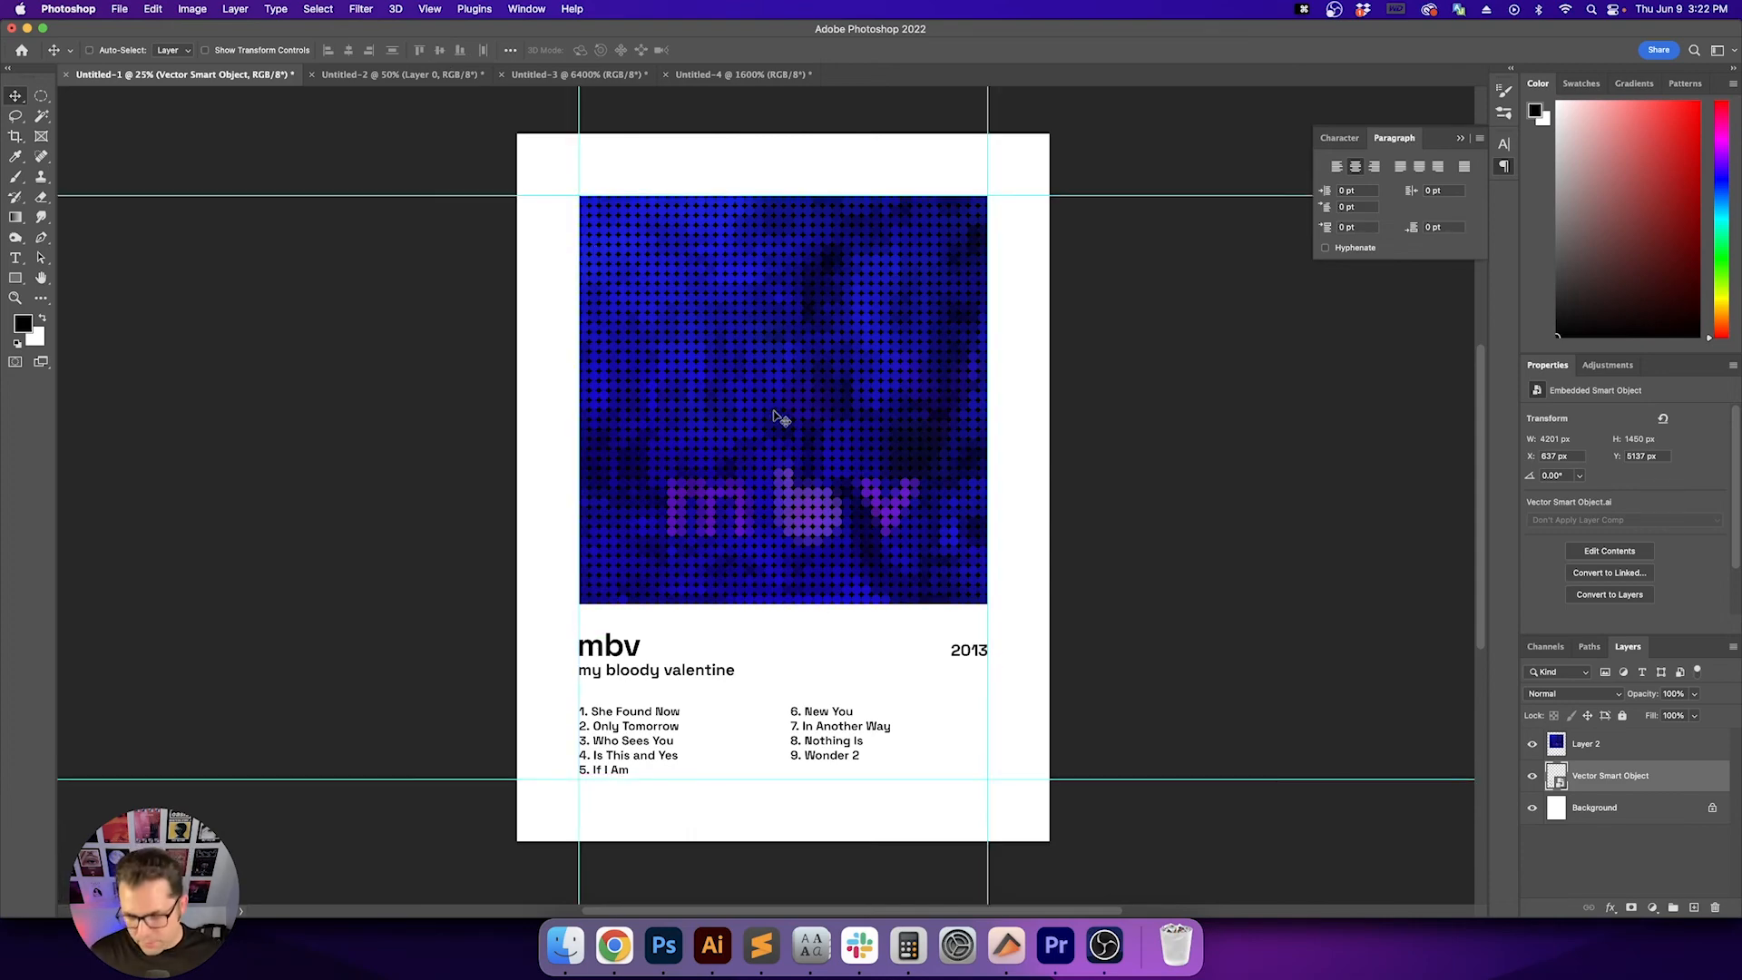
key(super+semicolon)
drag(972, 458, 990, 480)
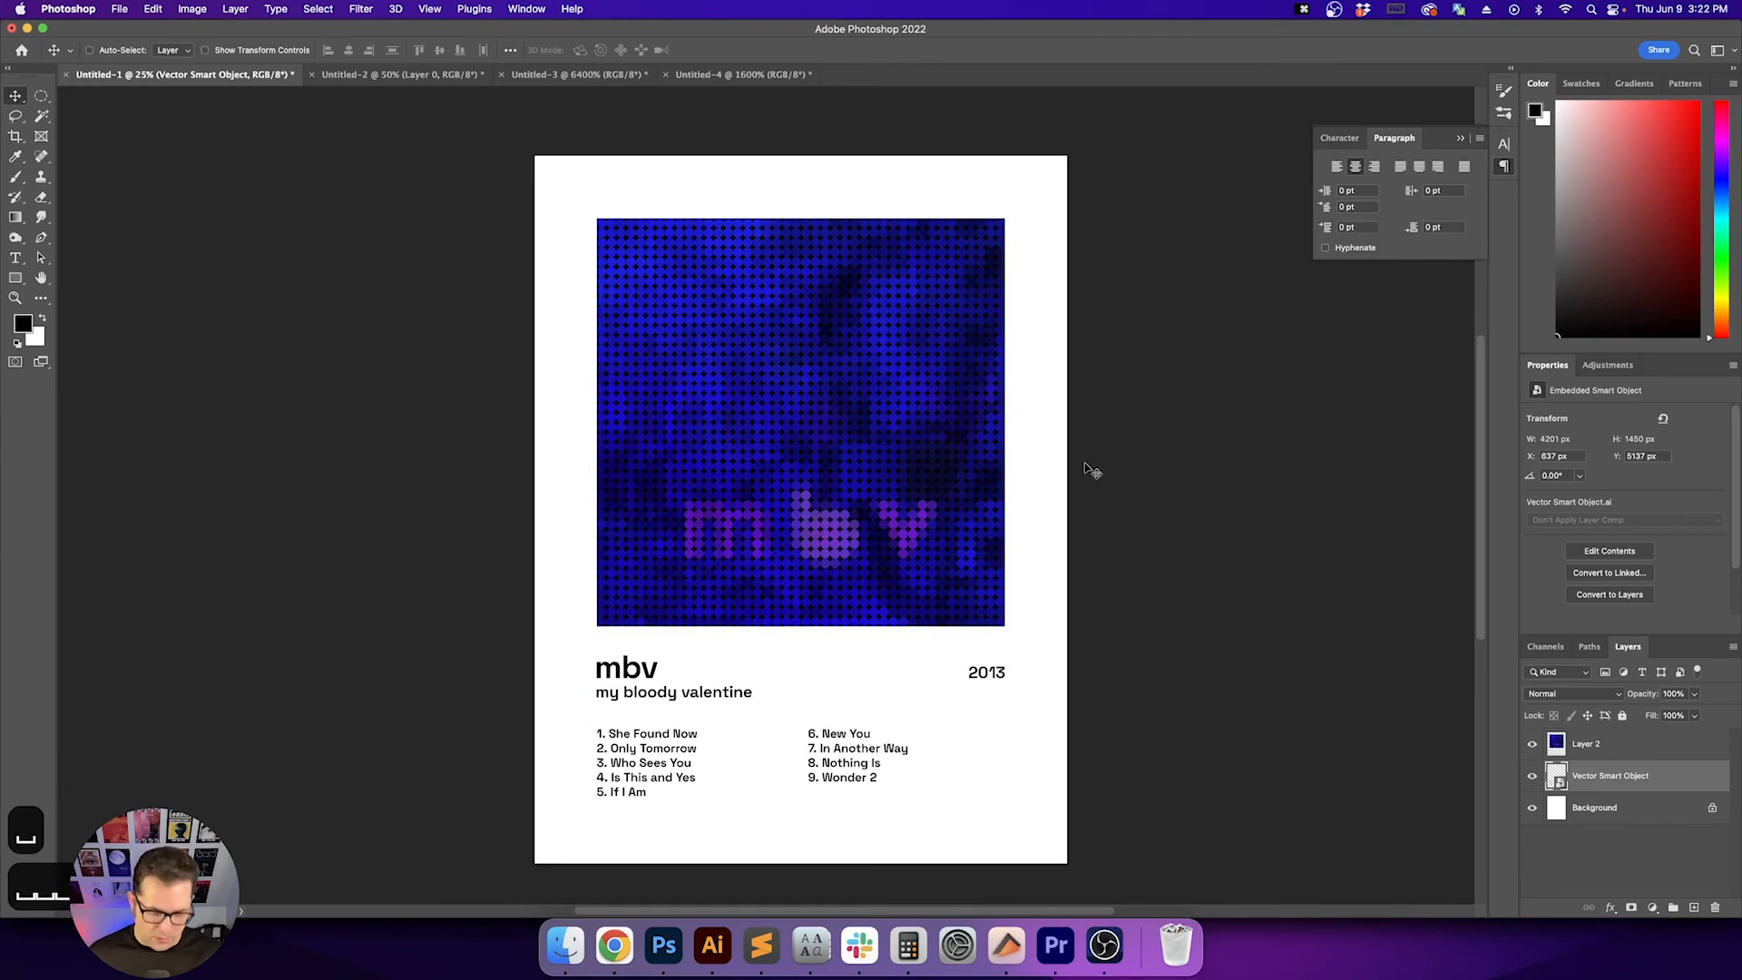
key(v)
key(v)
key(super+0)
key(super+minus)
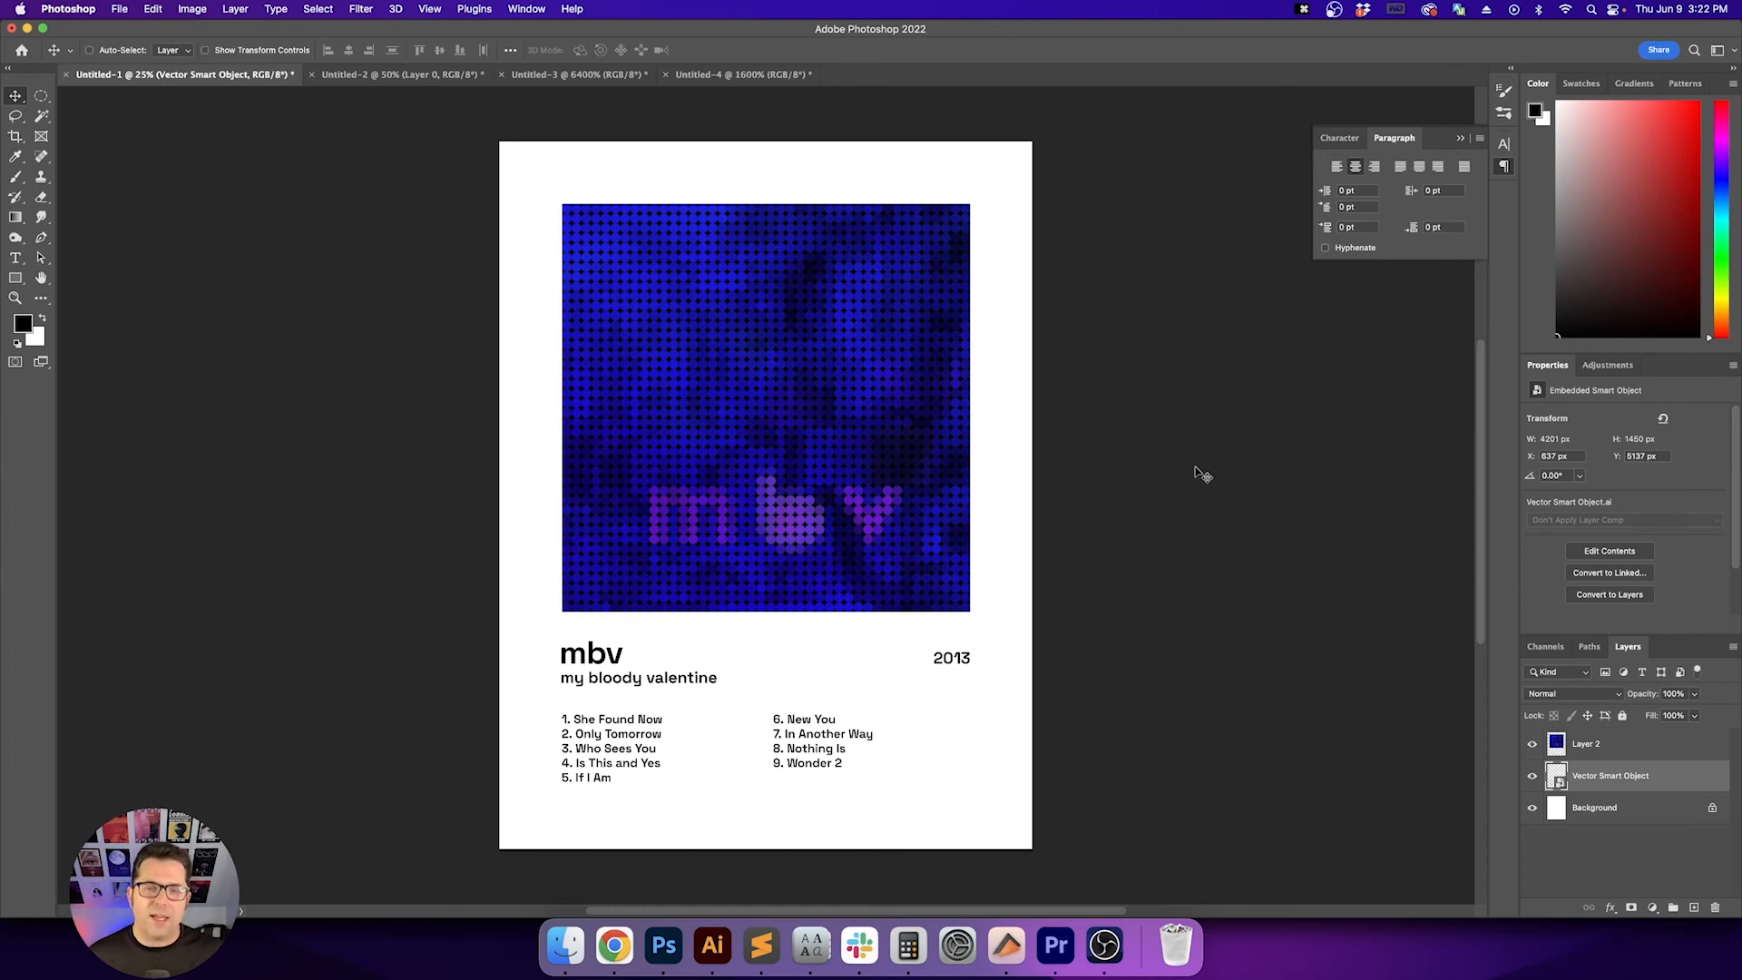
Create a new layer named Grain and place it above Layer 2
key(shift+super+n)
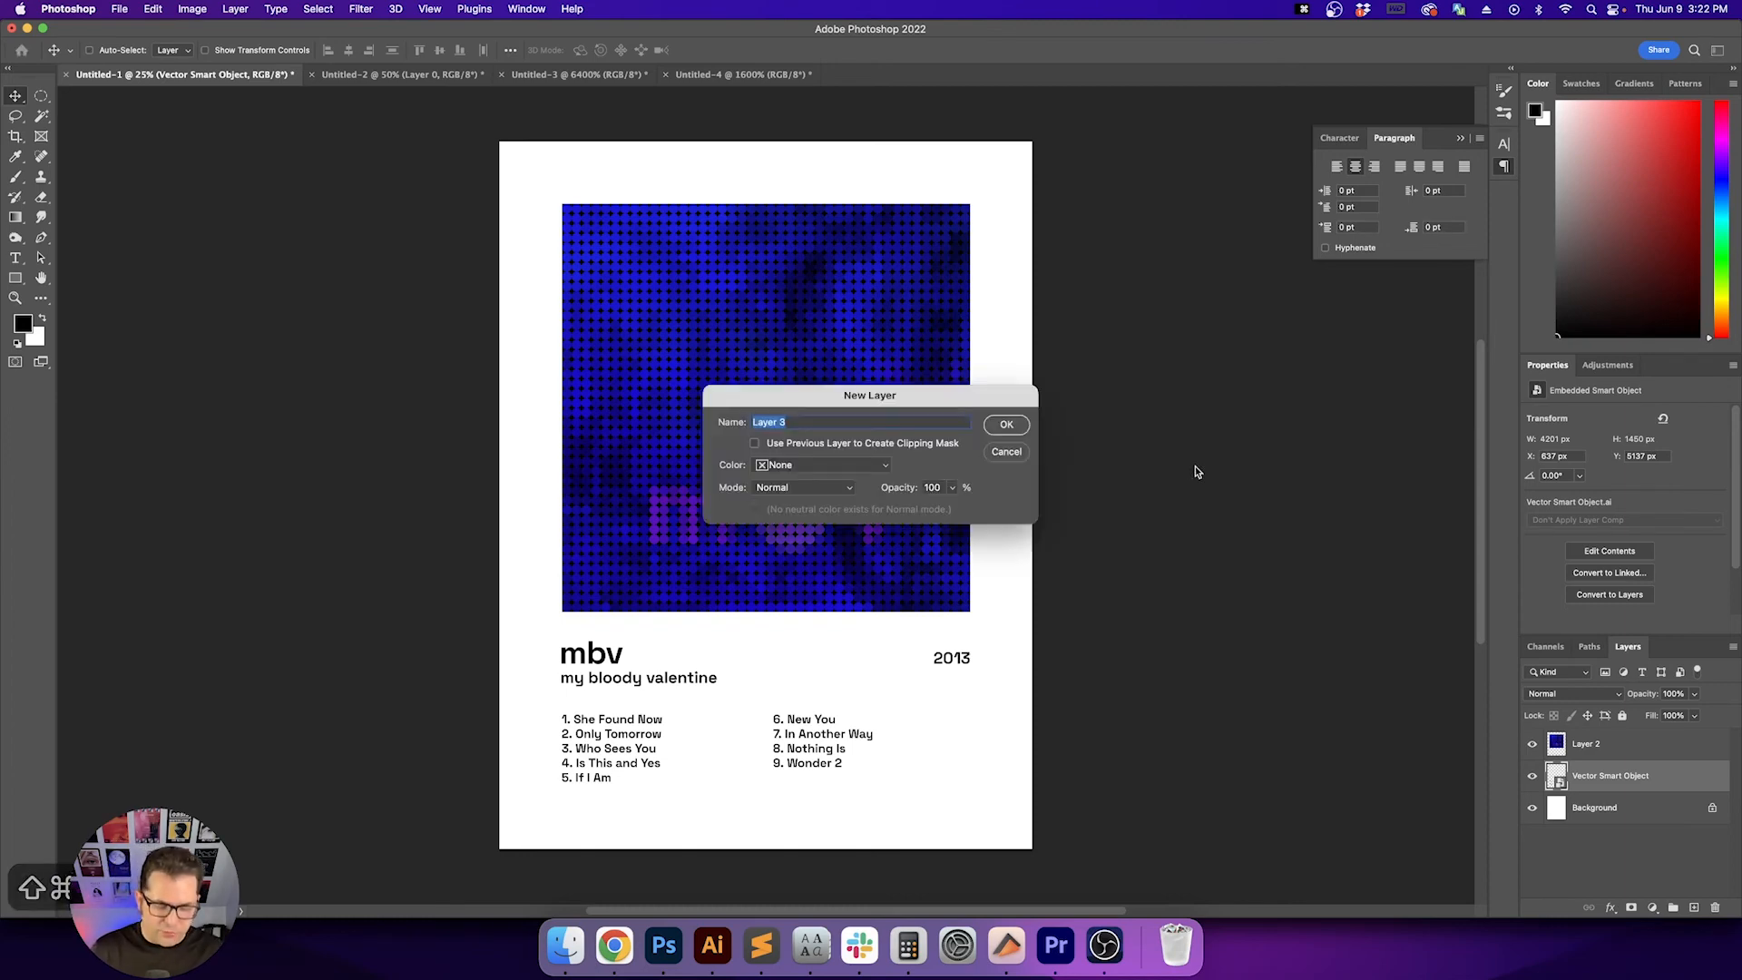
text(Grai)
text(n)
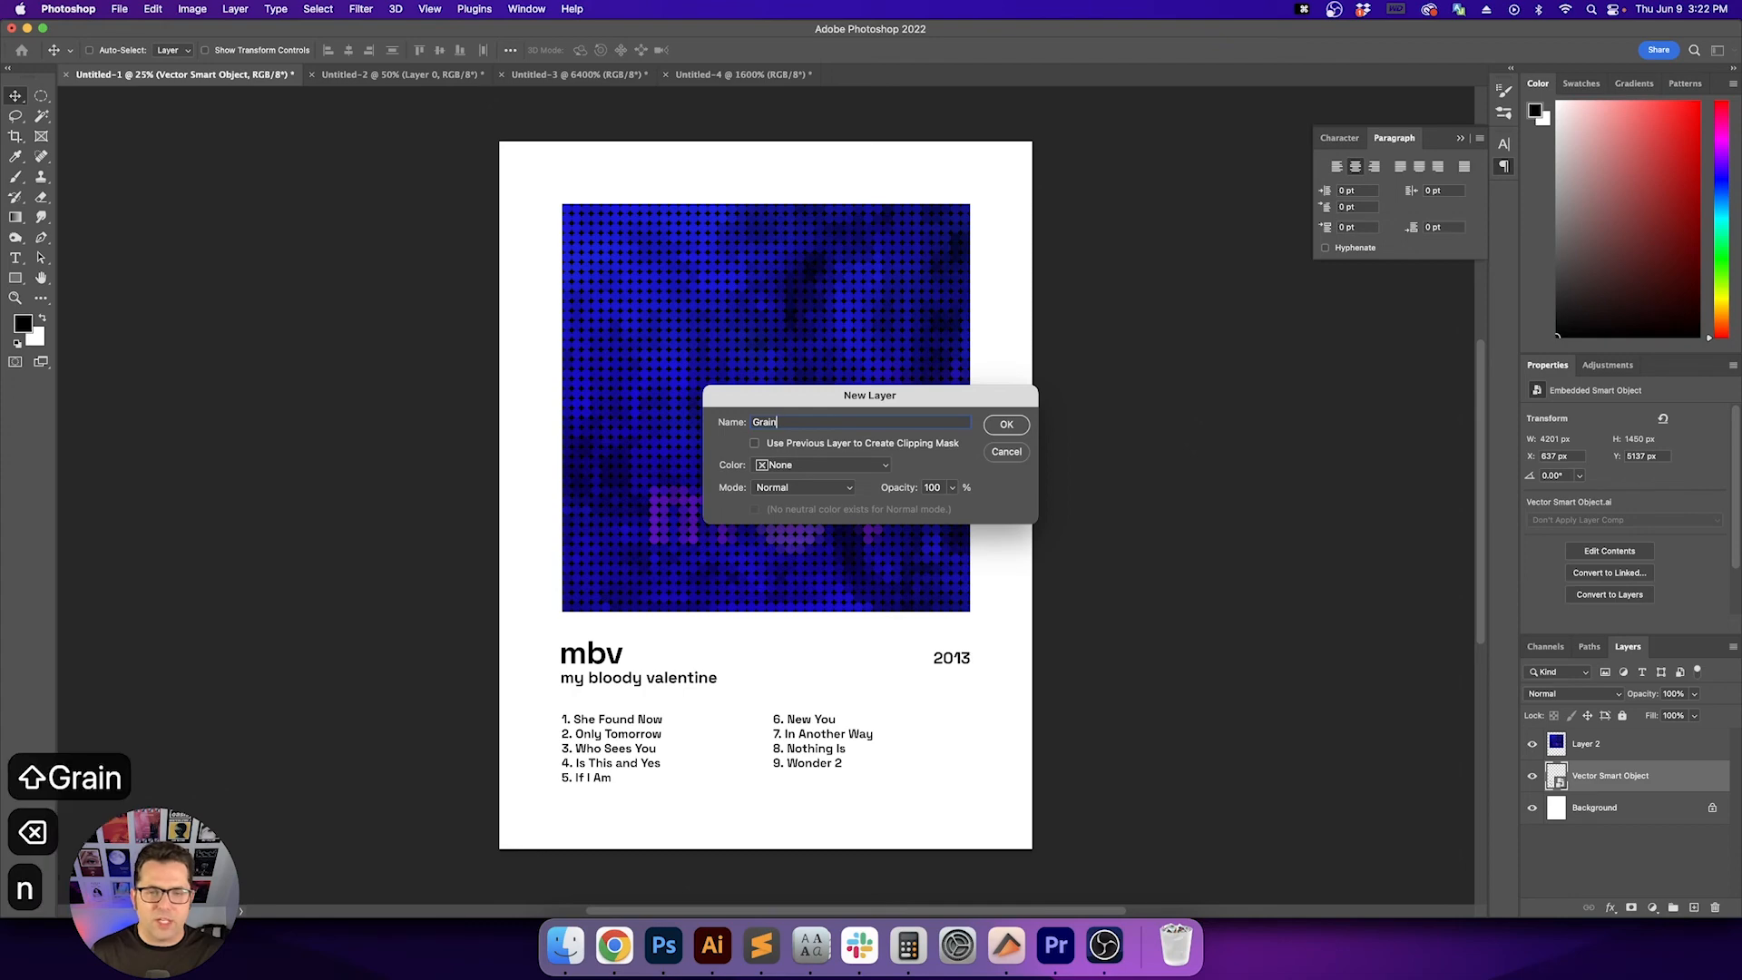
key(Return)
key(super+bracketright)
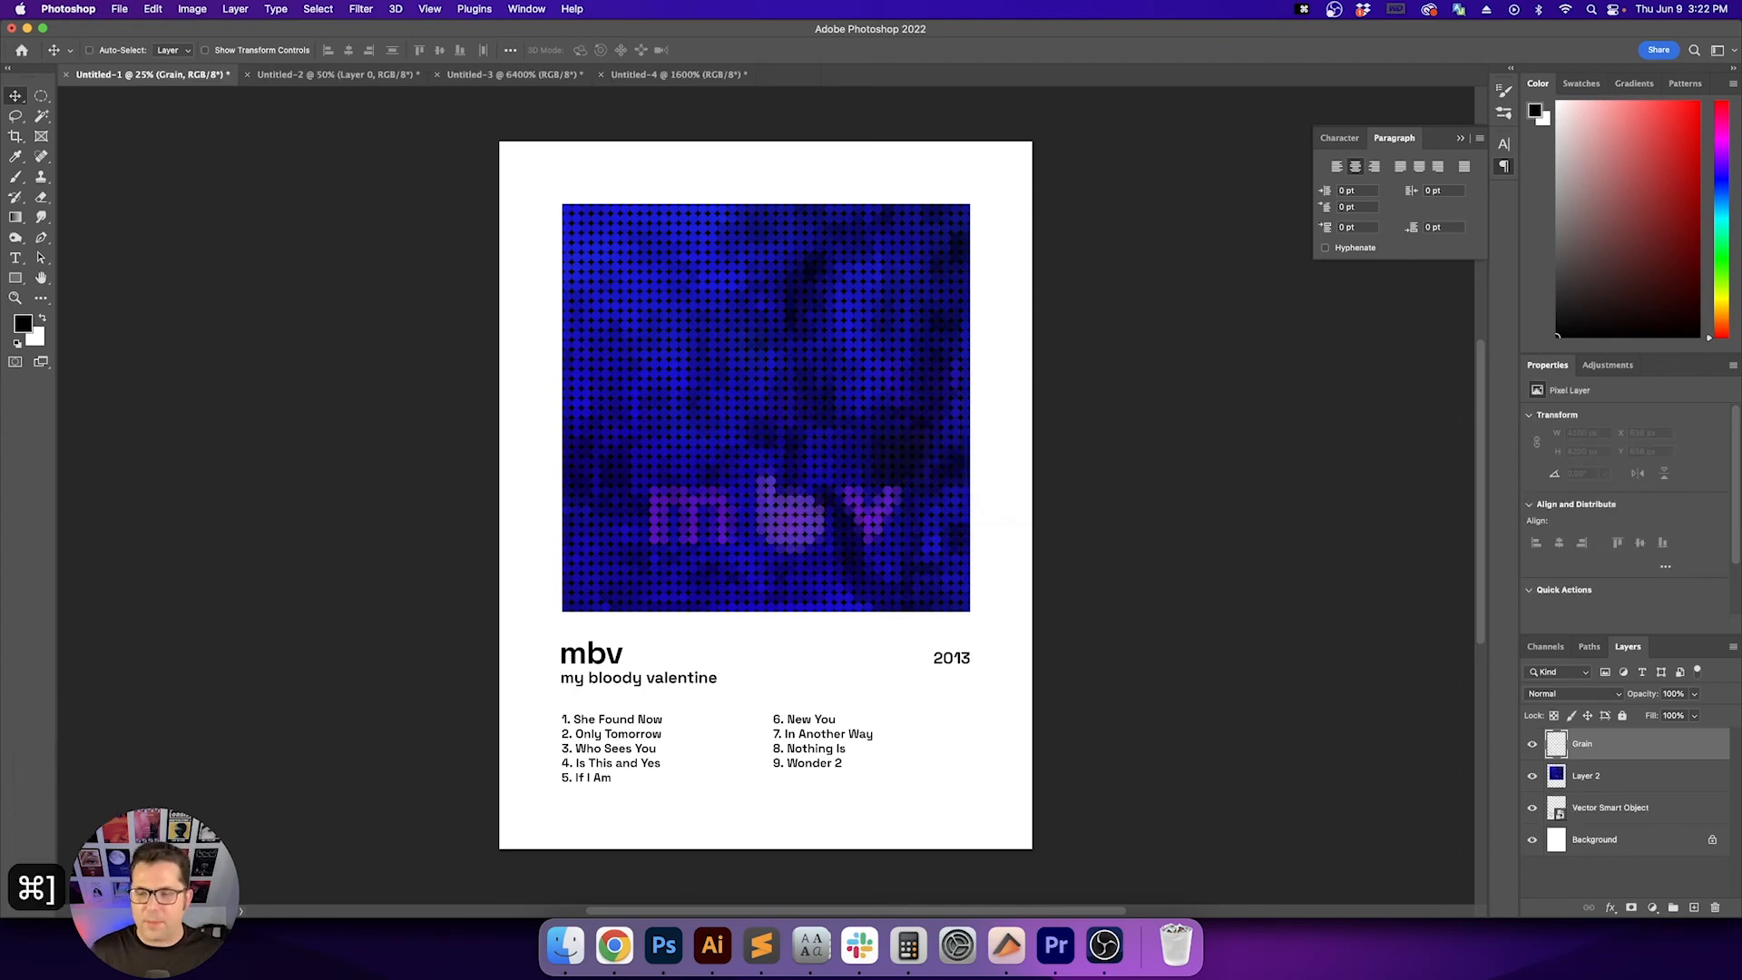
key(shift+BackSpace)
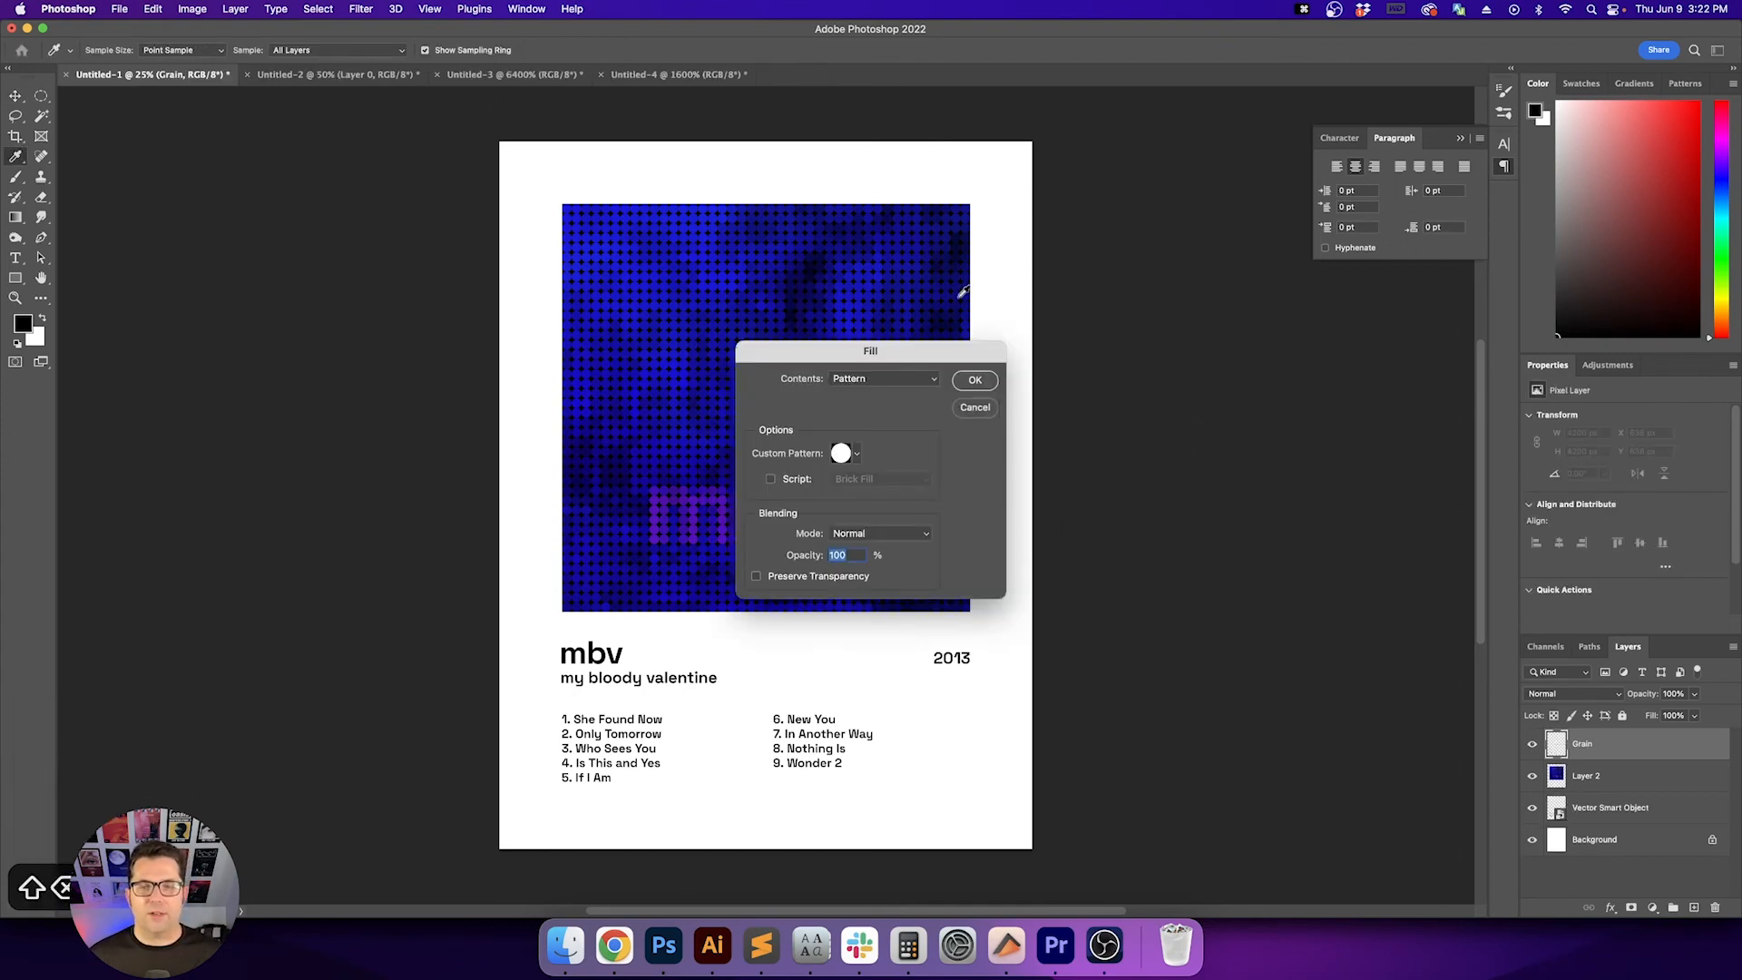
click(985, 416)
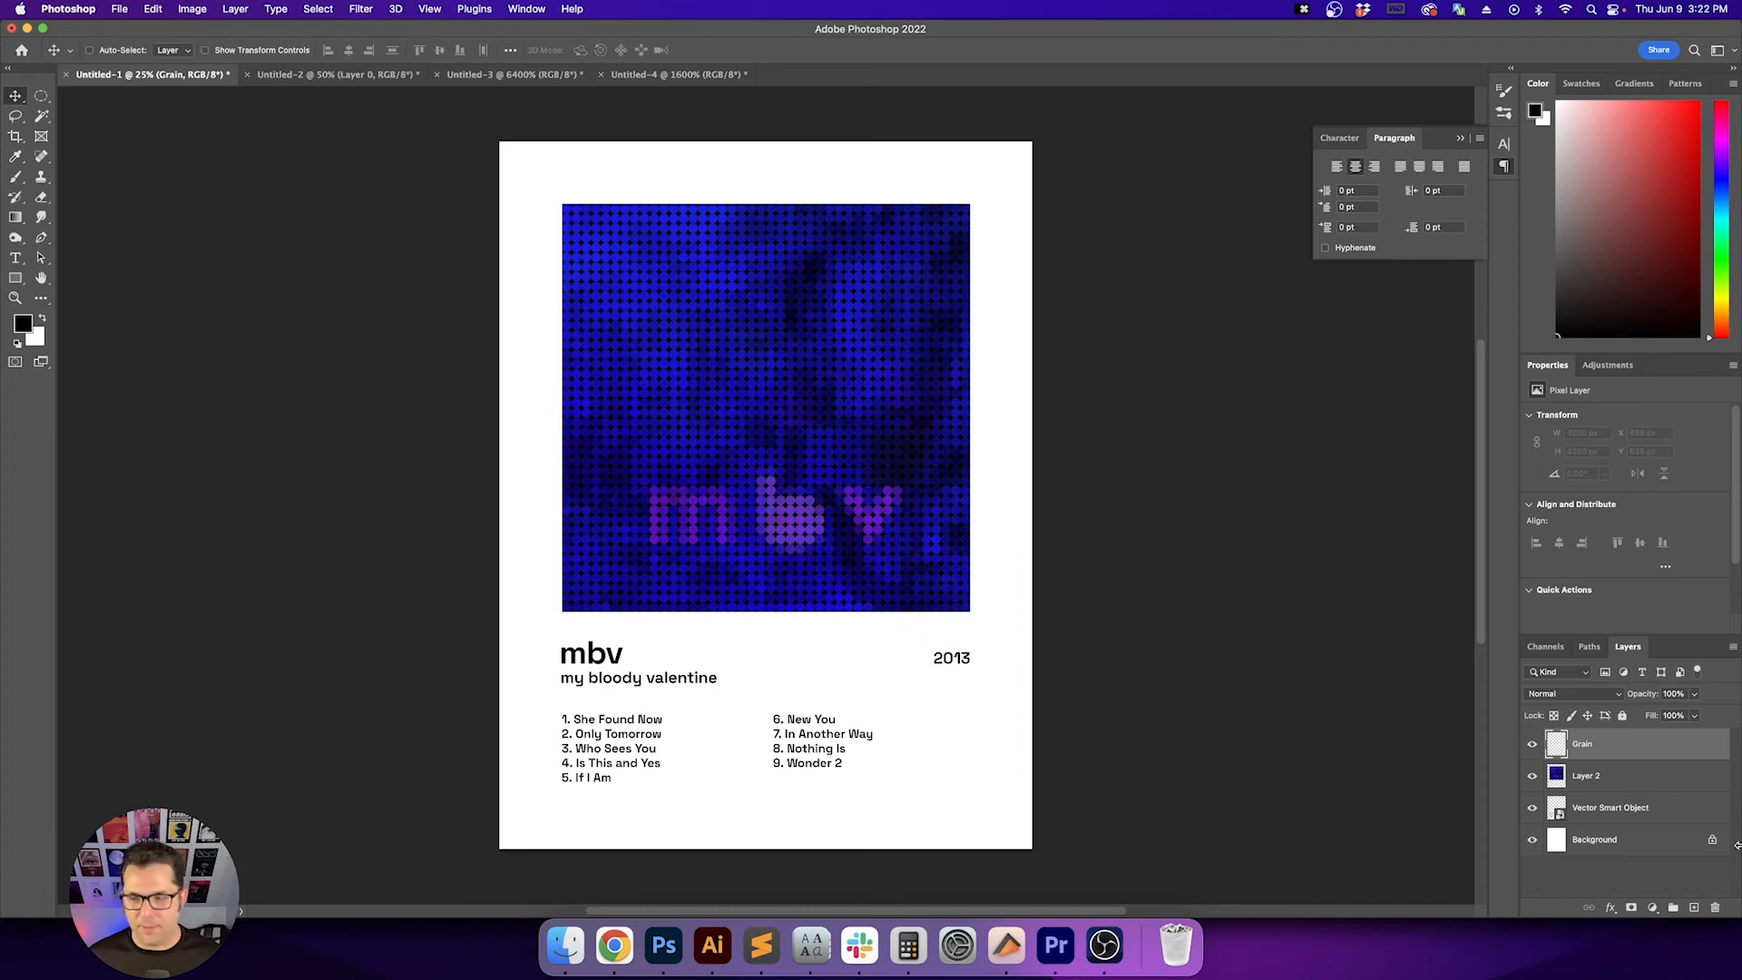
key(super+shift+n)
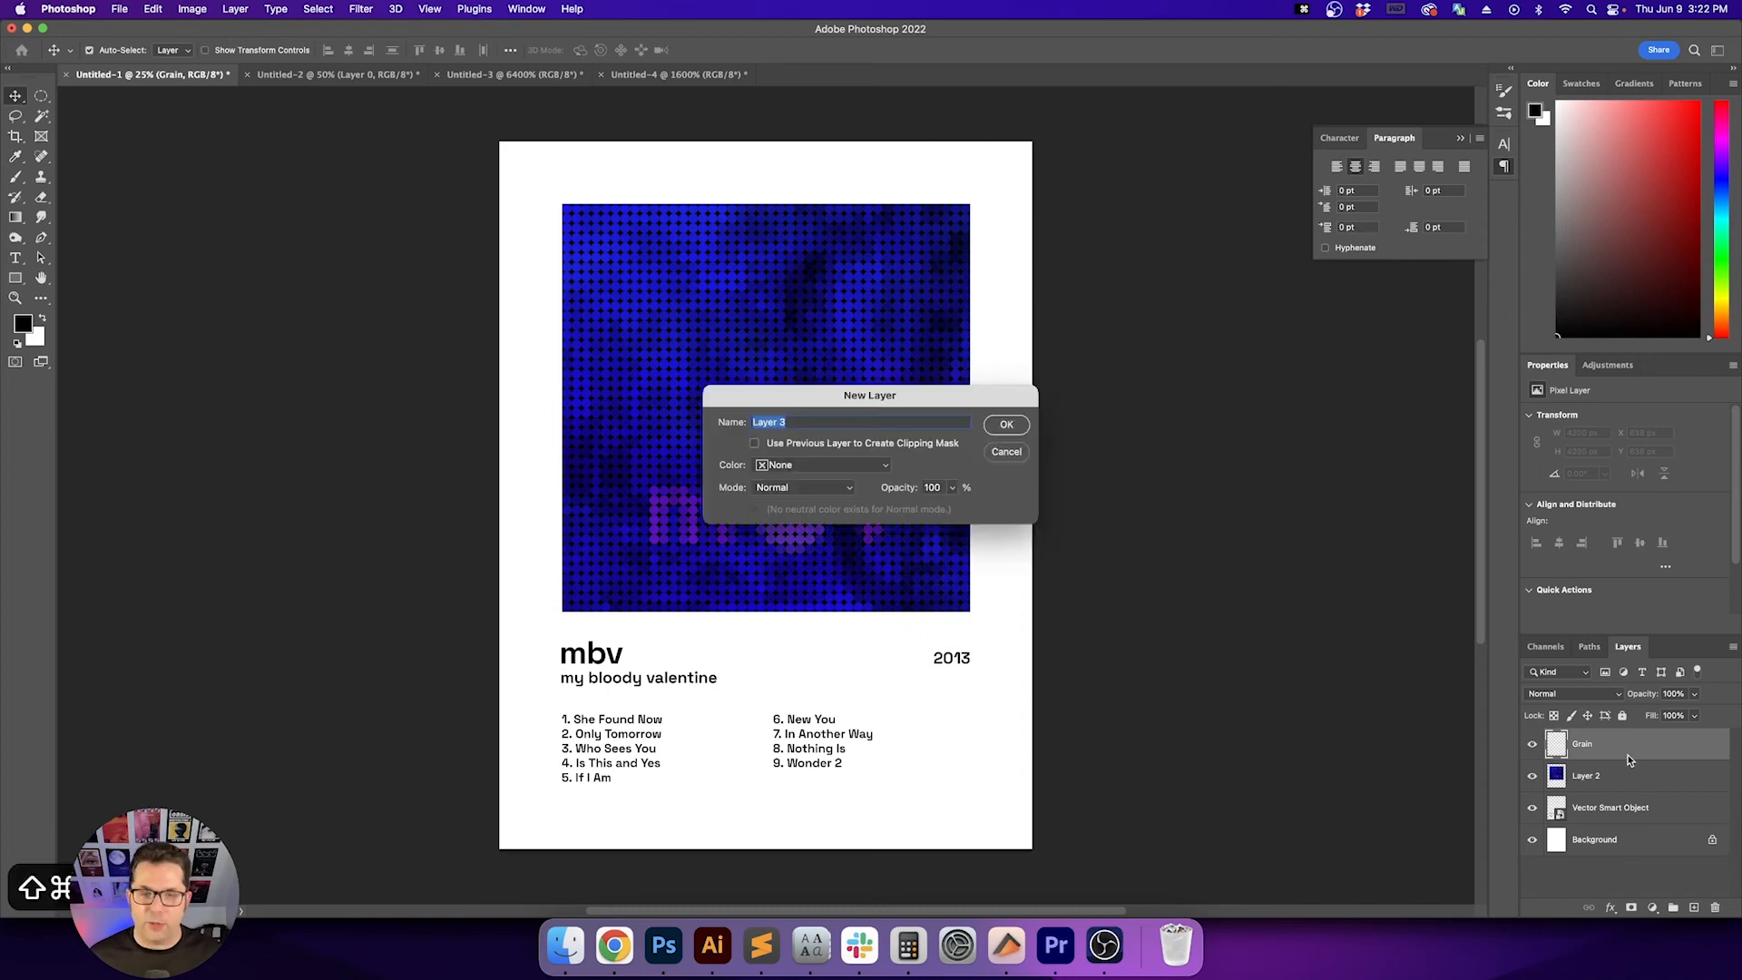
key(Escape)
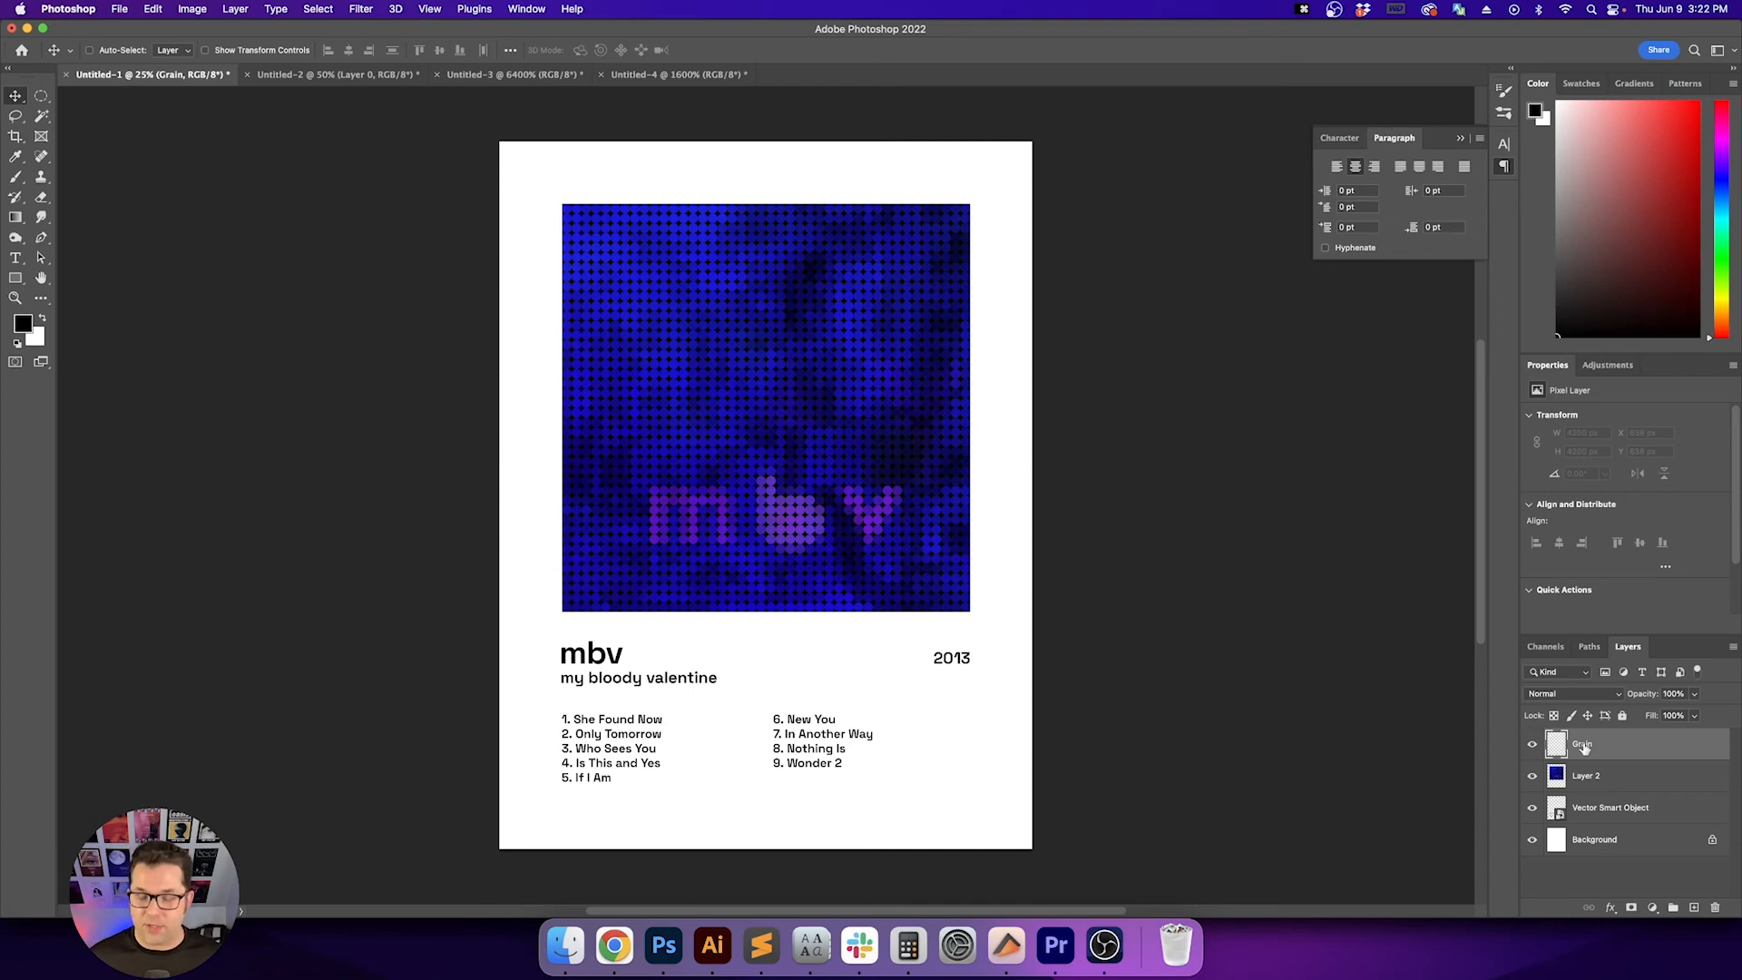
key(v)
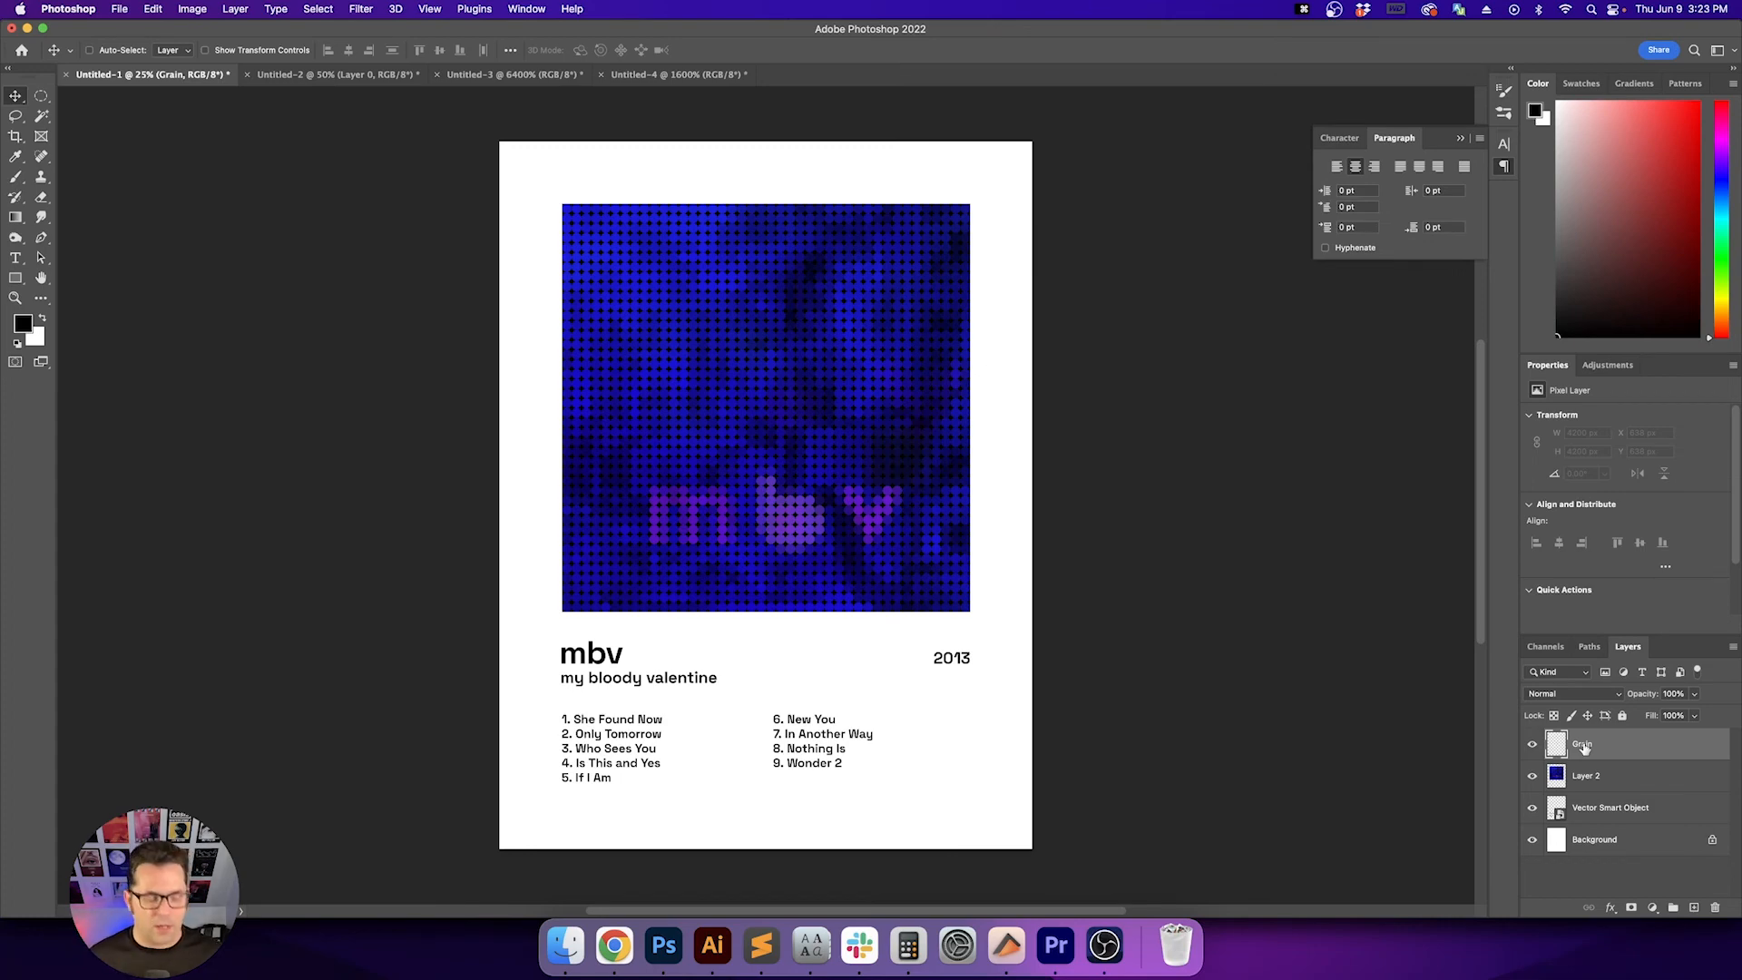
key(v)
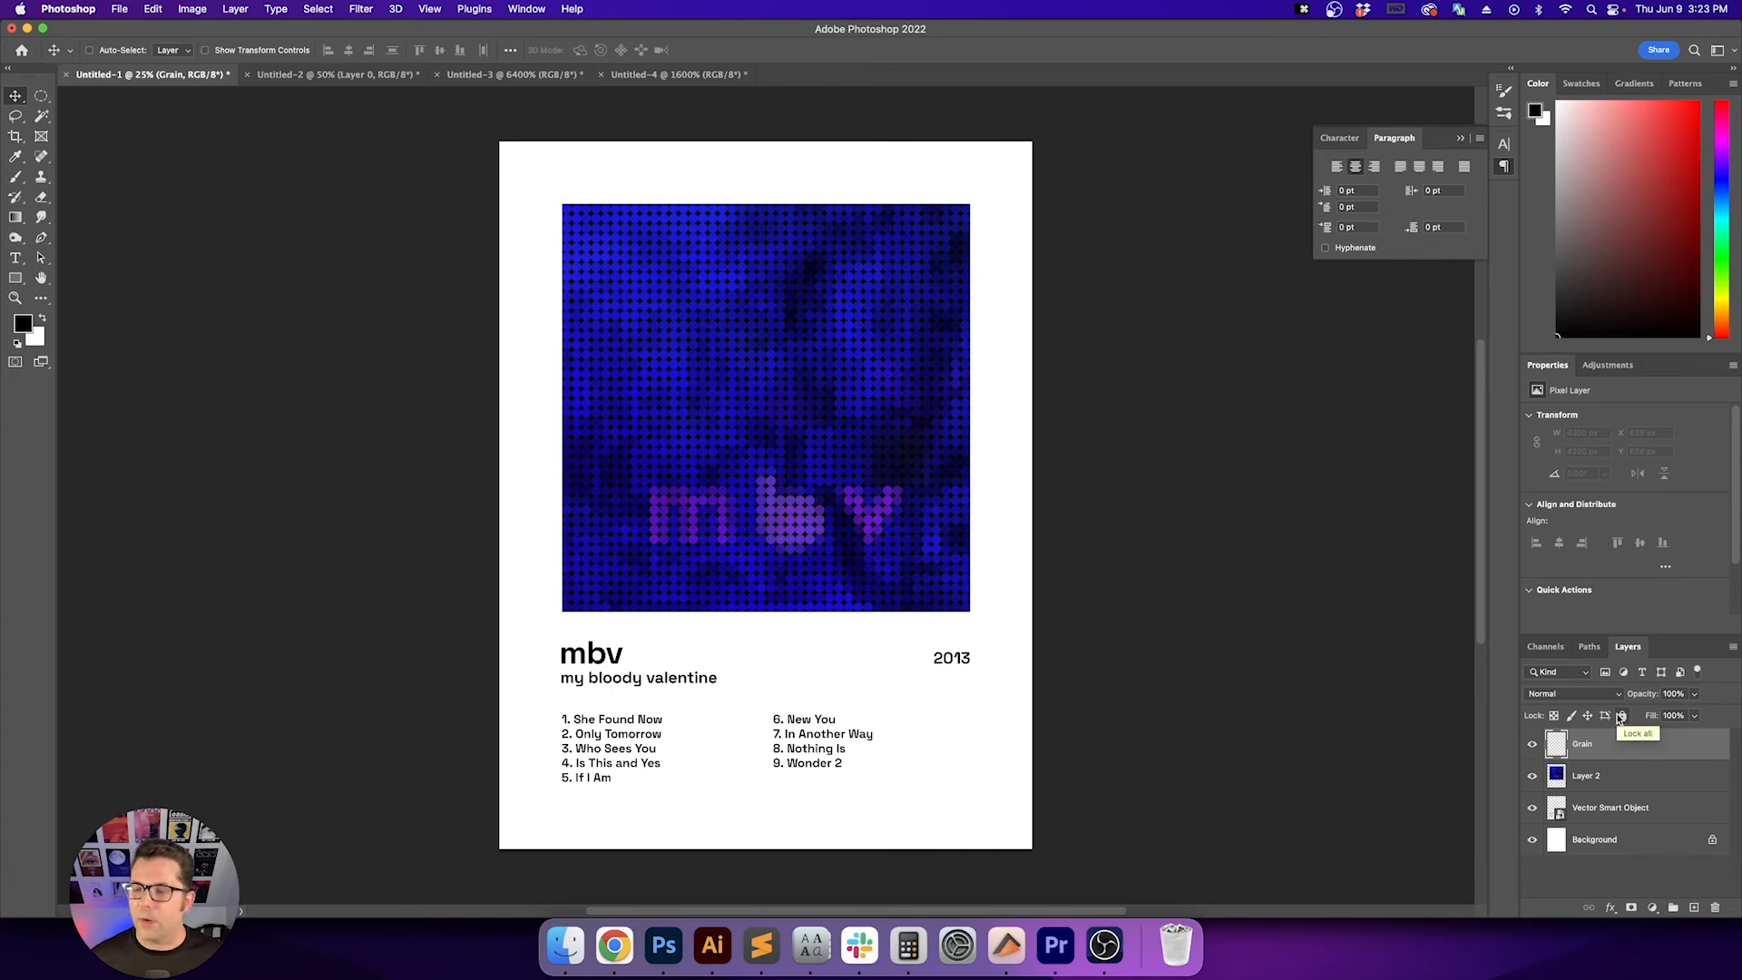
Fill the Grain layer with 50% Gray
key(shift+BackSpace)
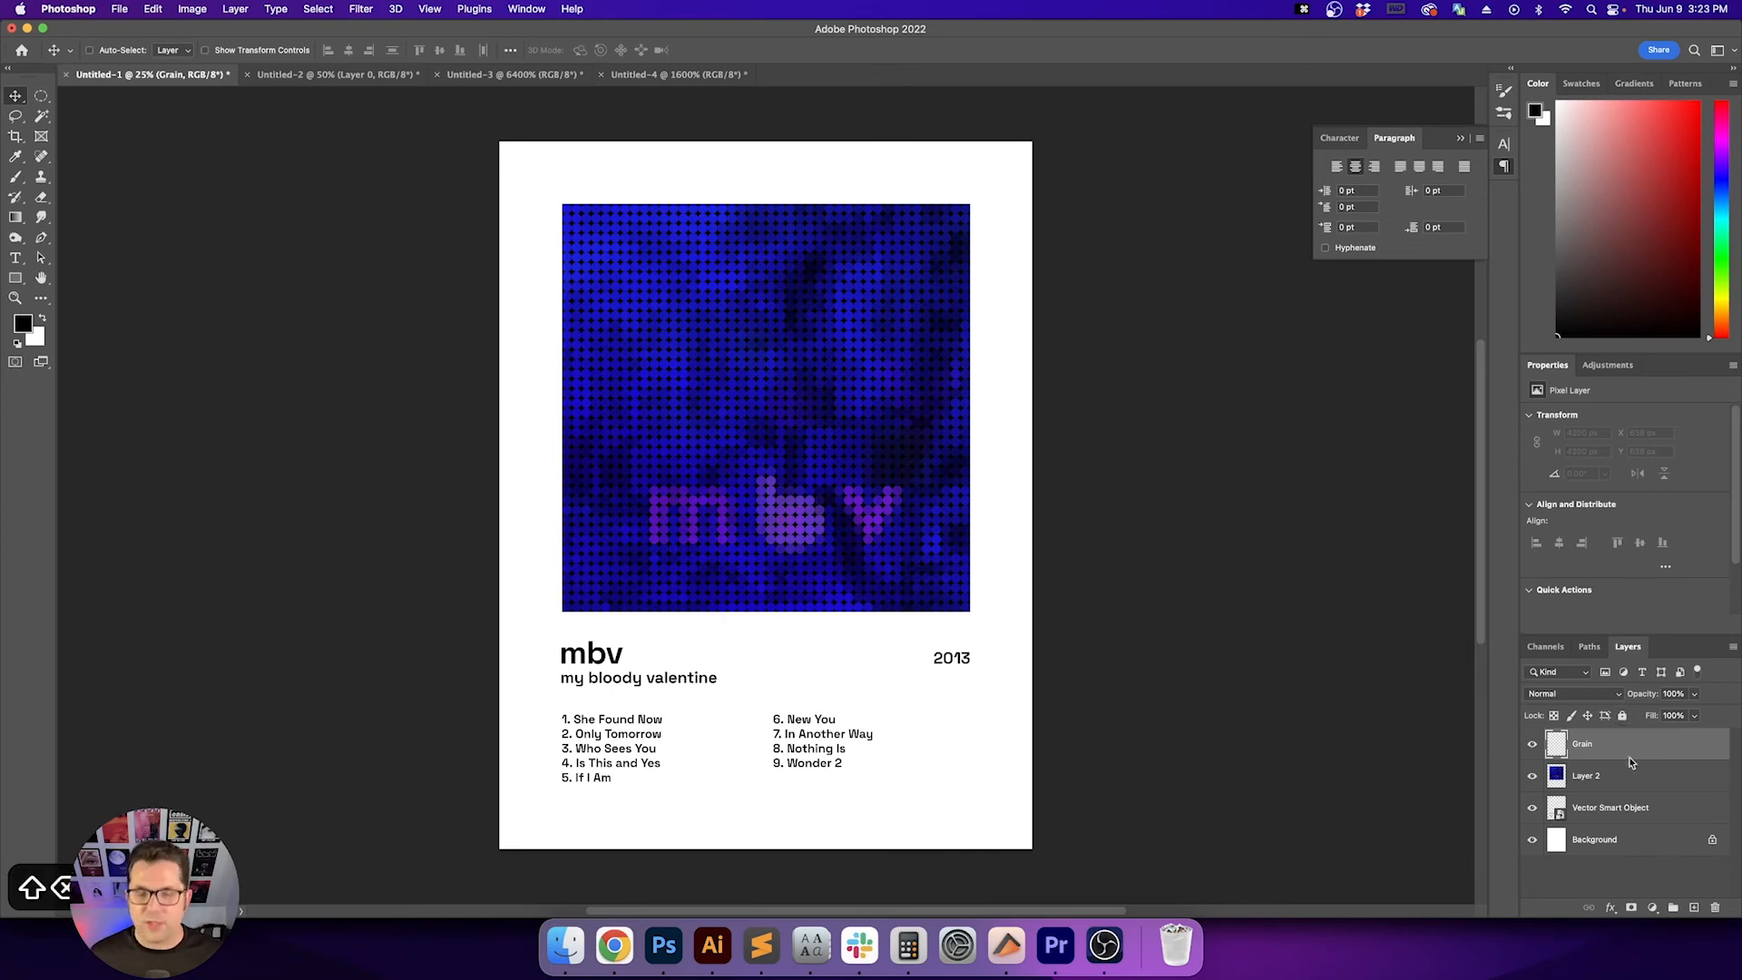
click(867, 379)
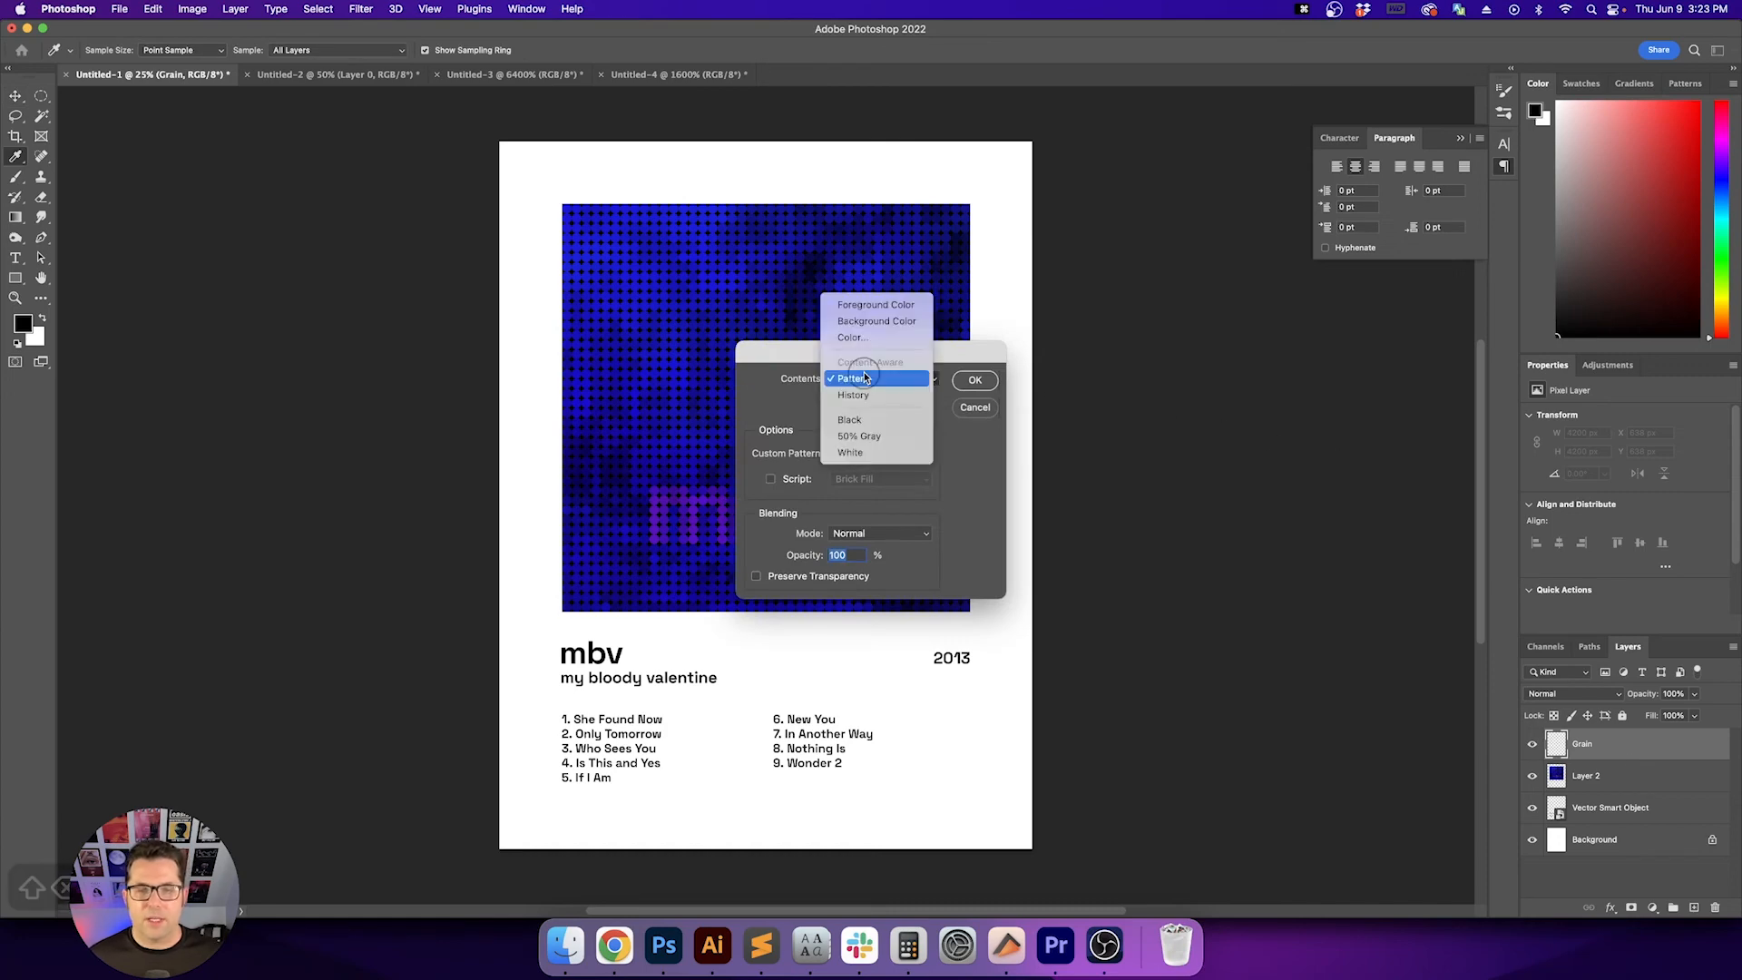
click(859, 437)
key(Return)
key(v)
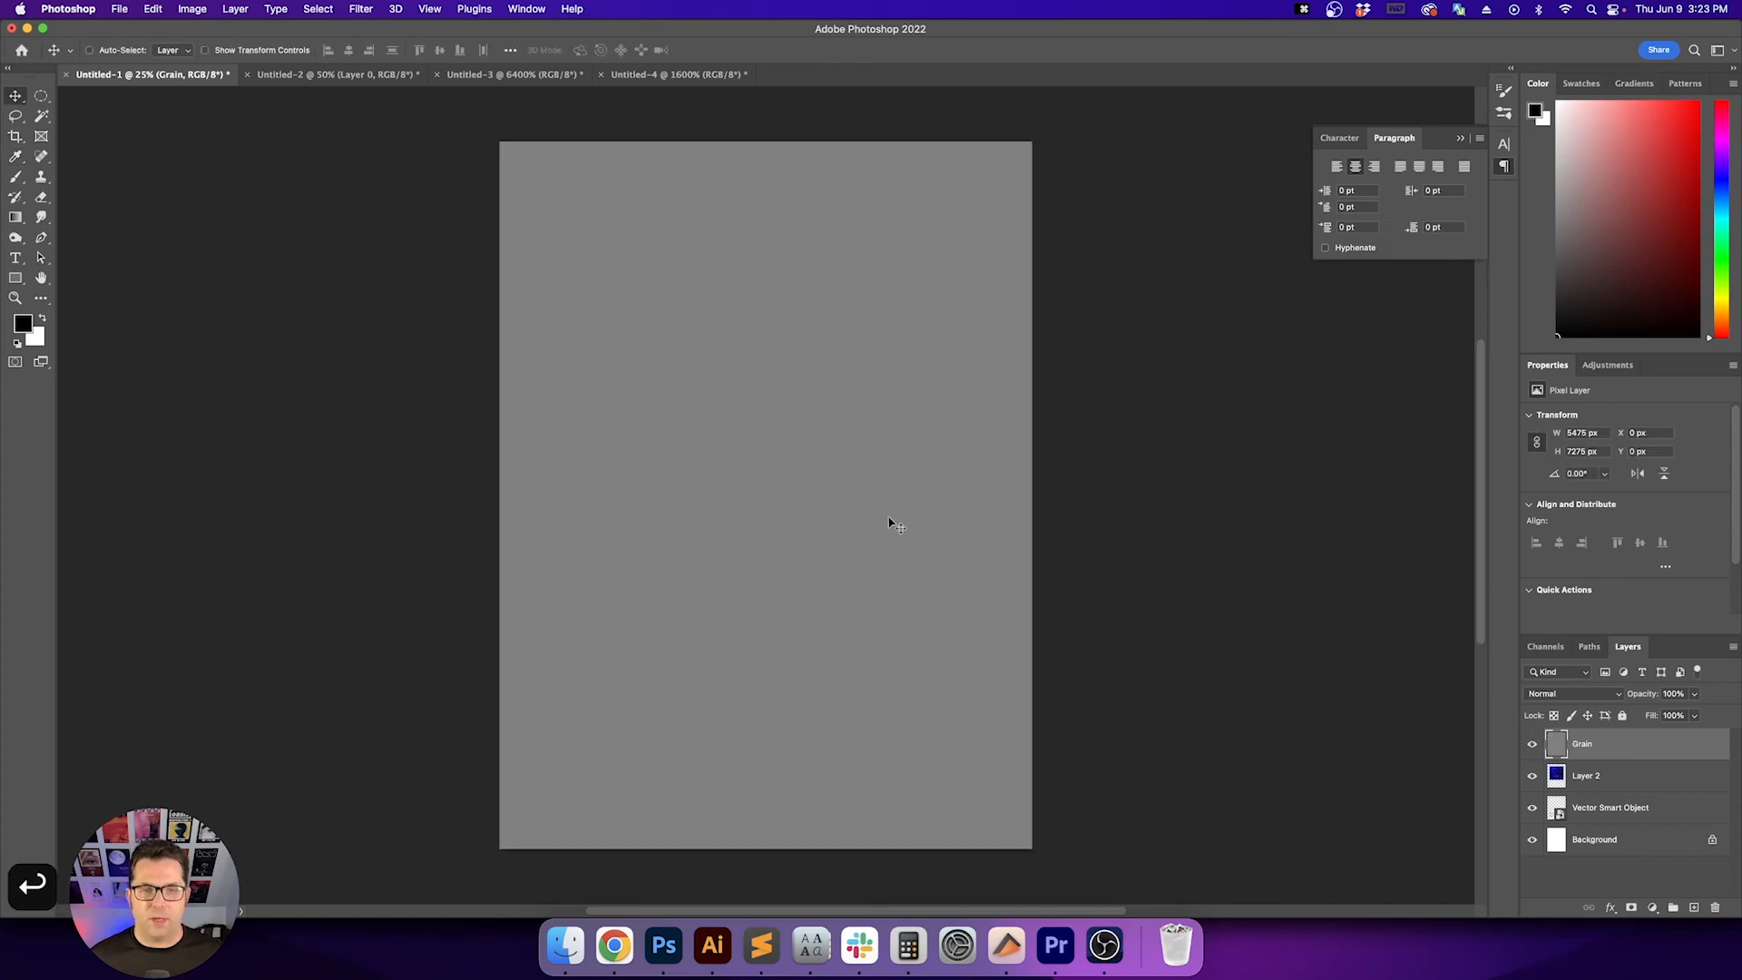
Open the Camera Raw Filter on the Grain layer and set the Grain effect to 30
click(359, 8)
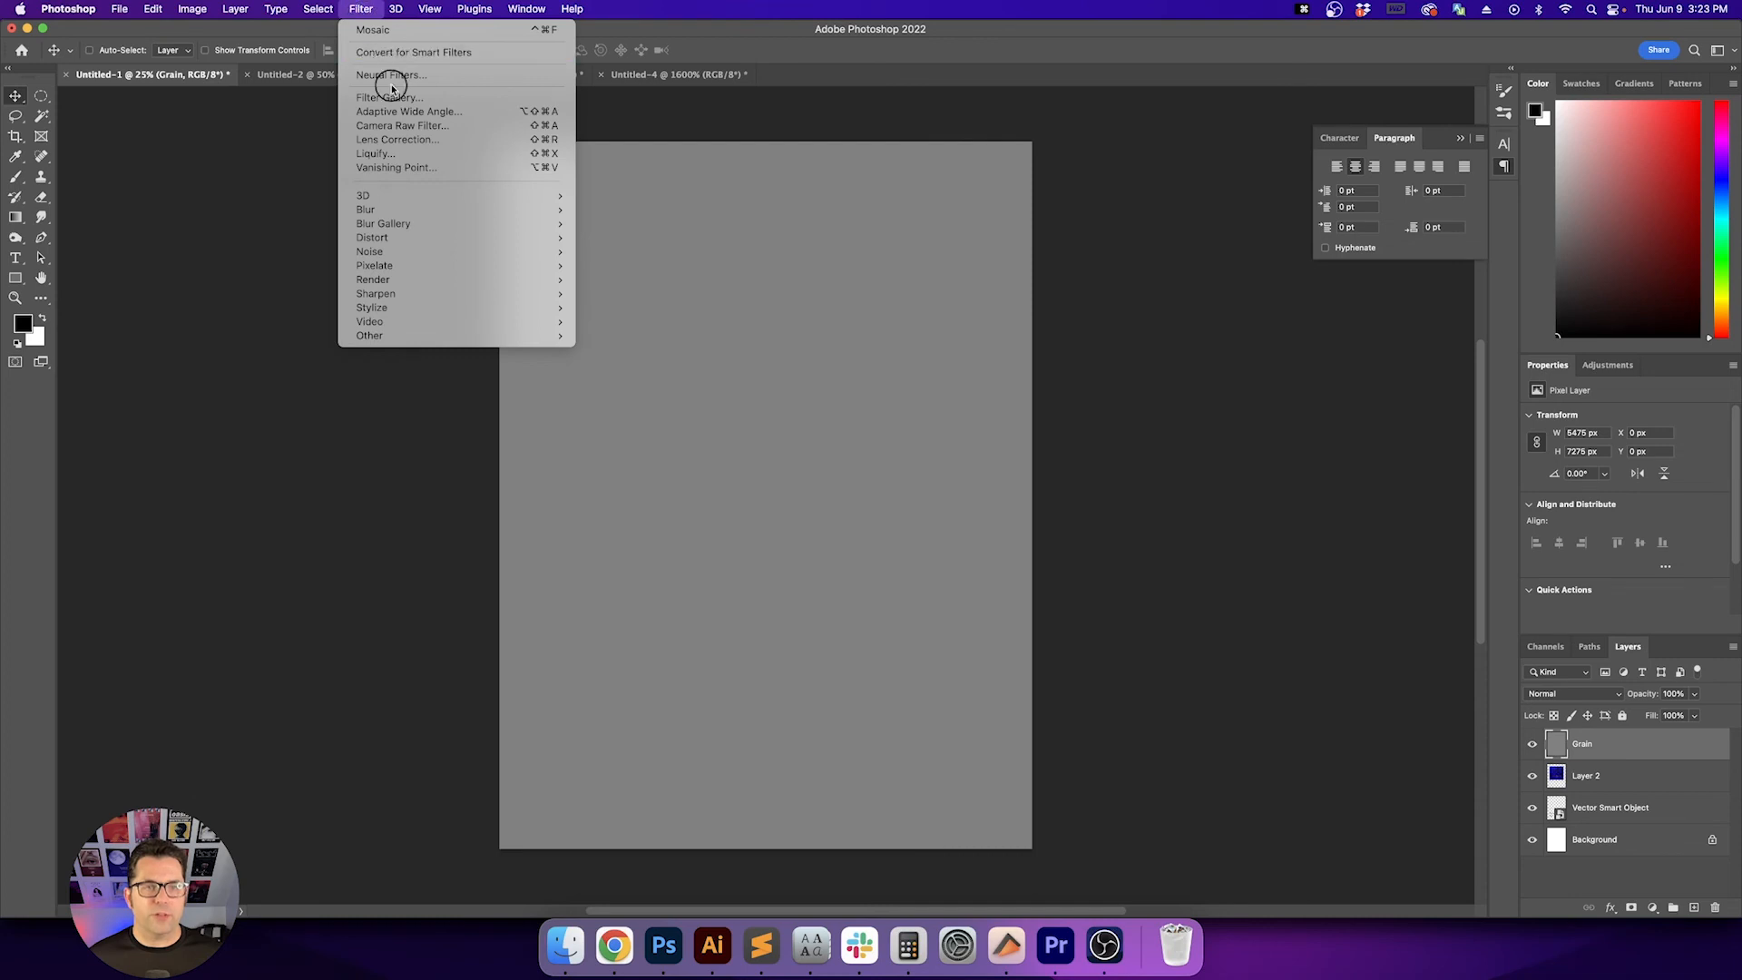
click(408, 125)
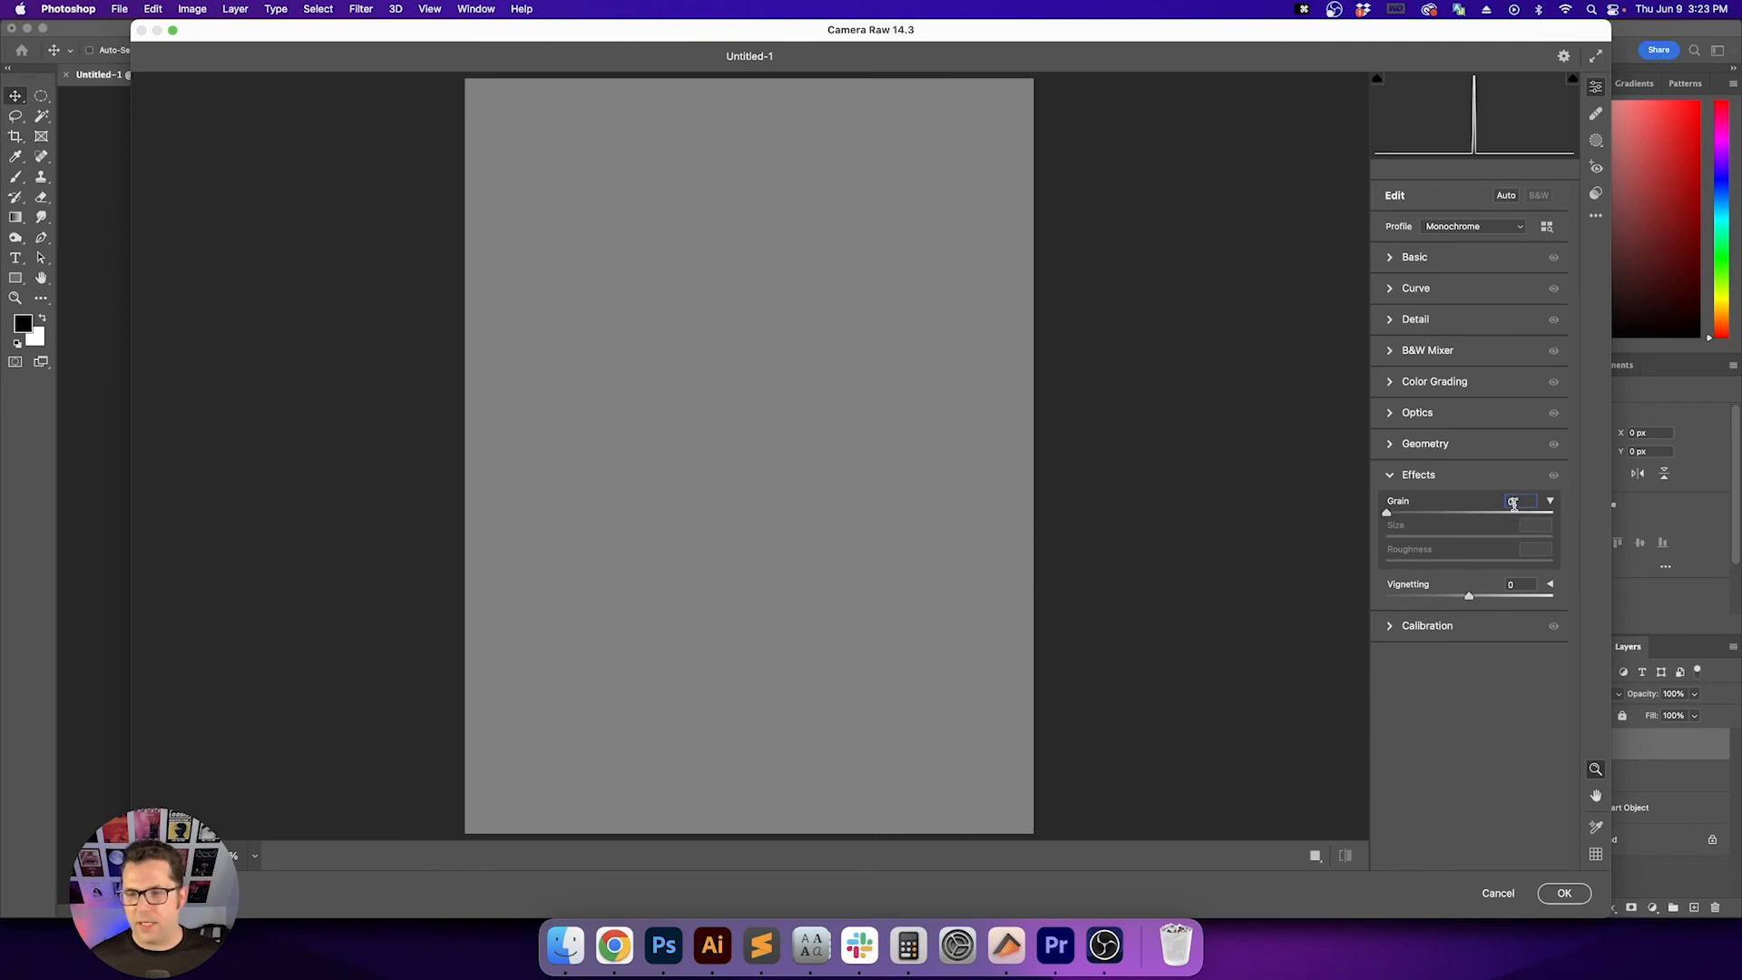
text(20)
key(Return)
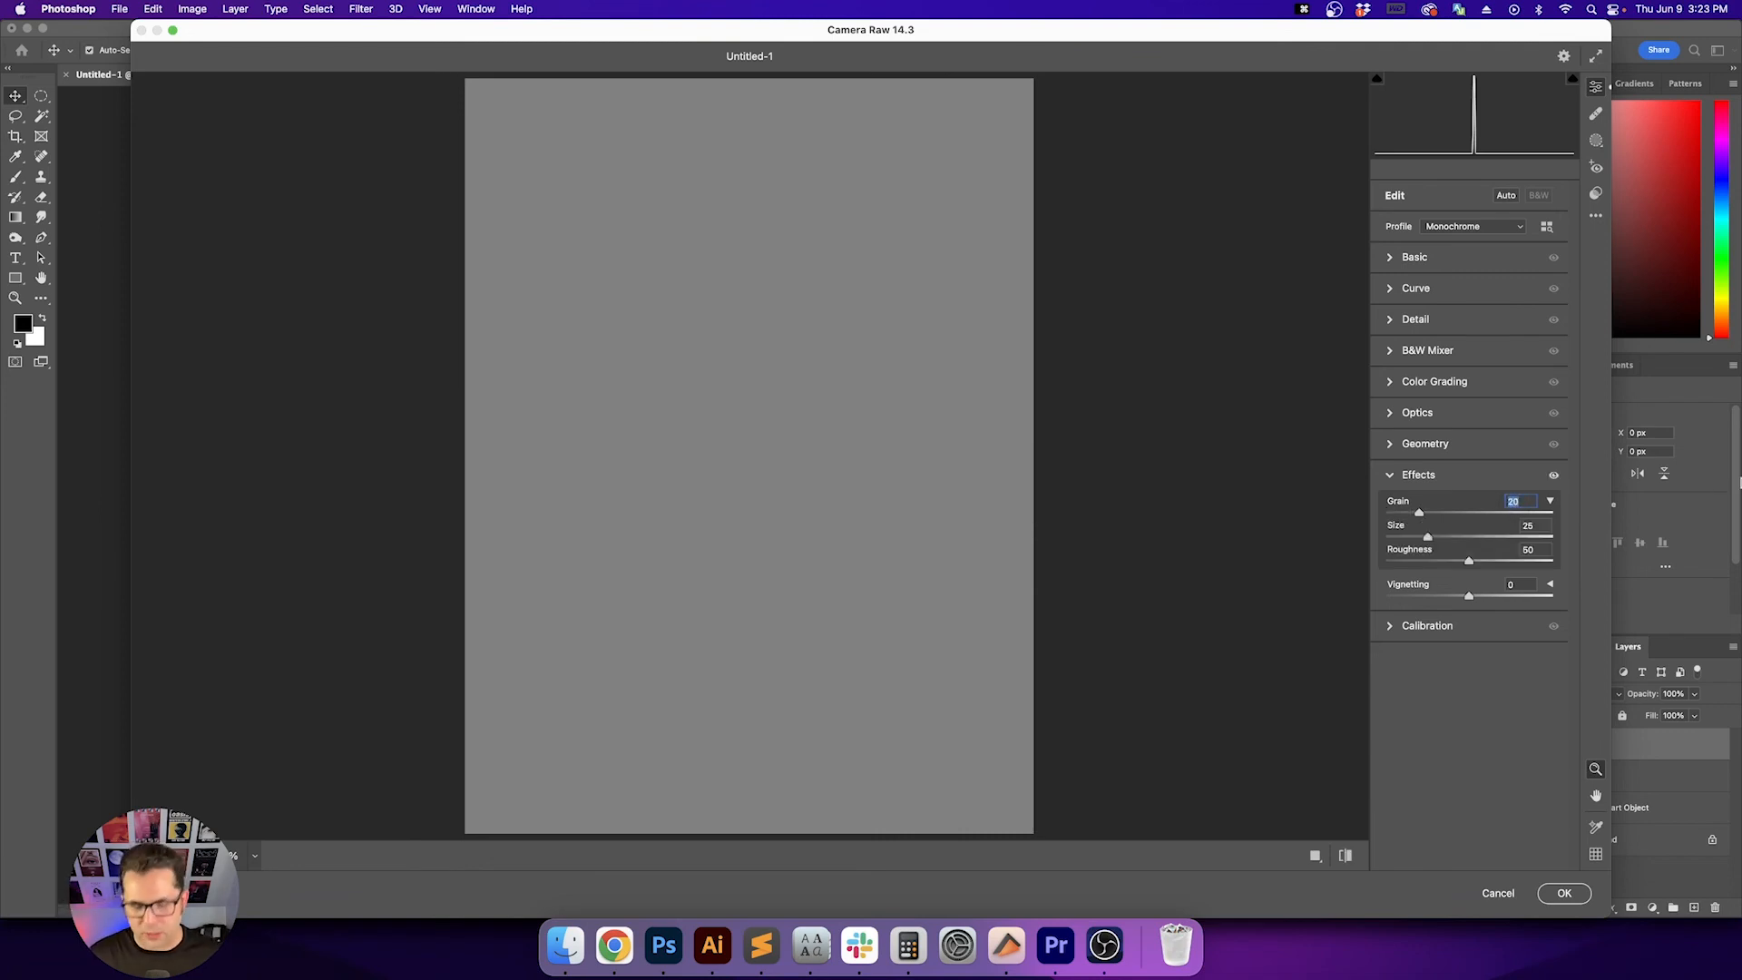
key(super+equal)
key(super+equal)
key(super+equal)
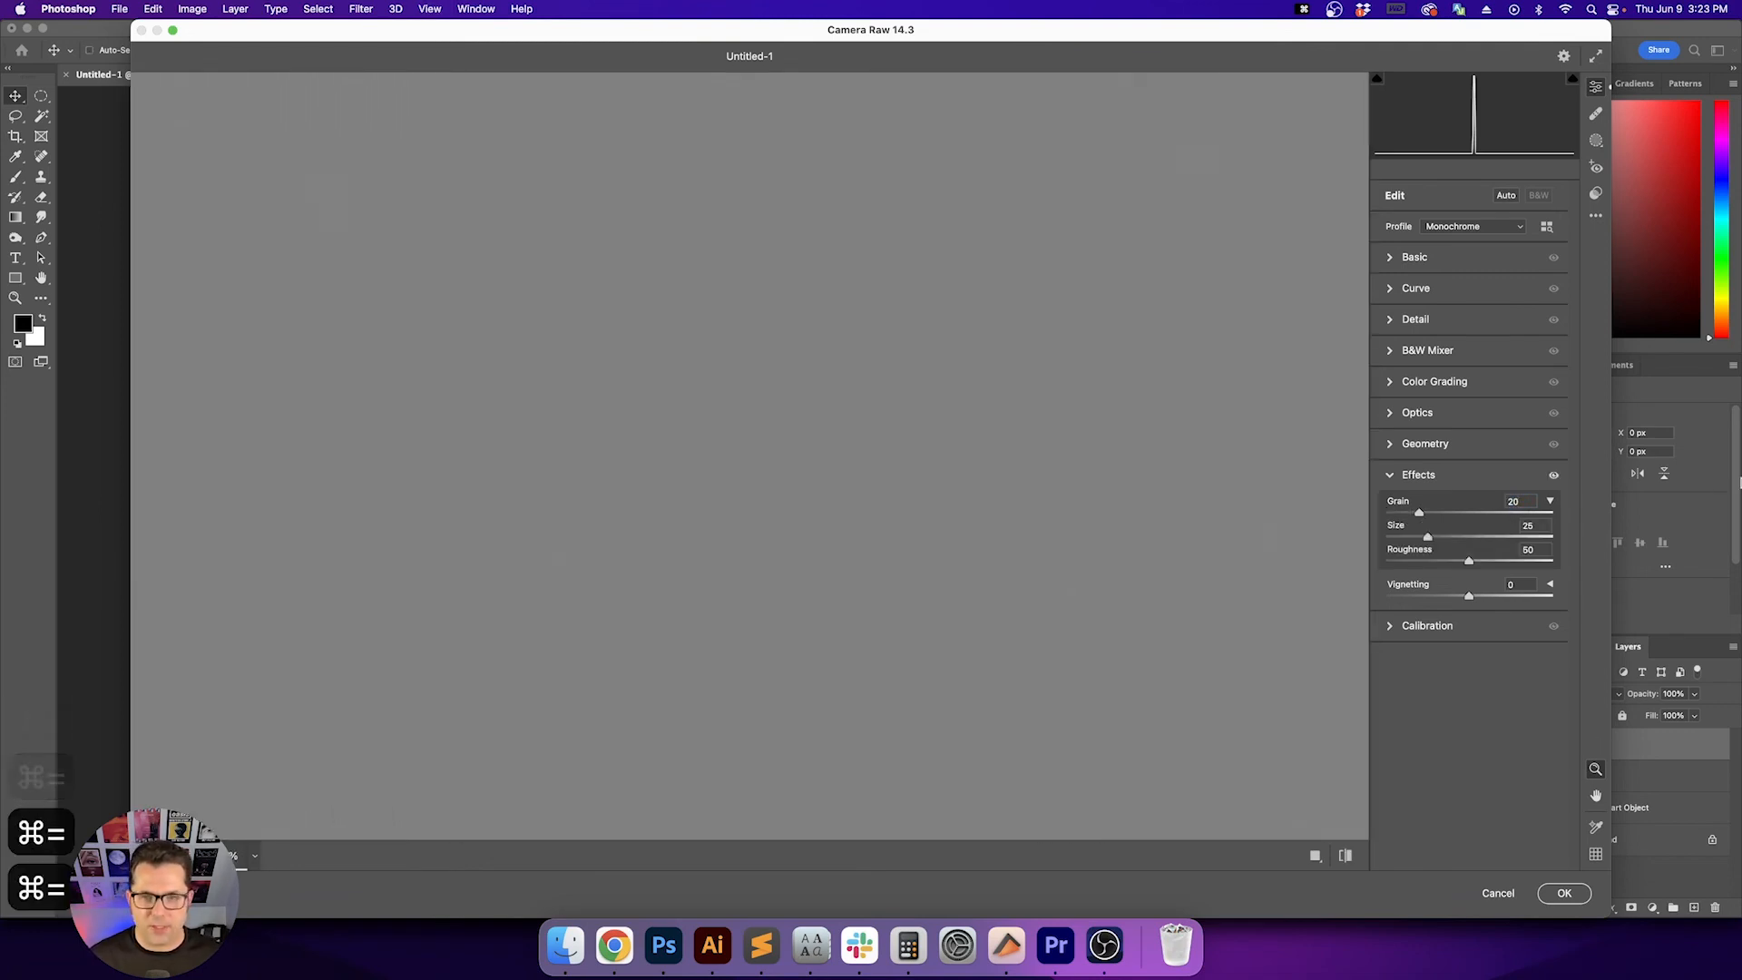
key(shift+Up)
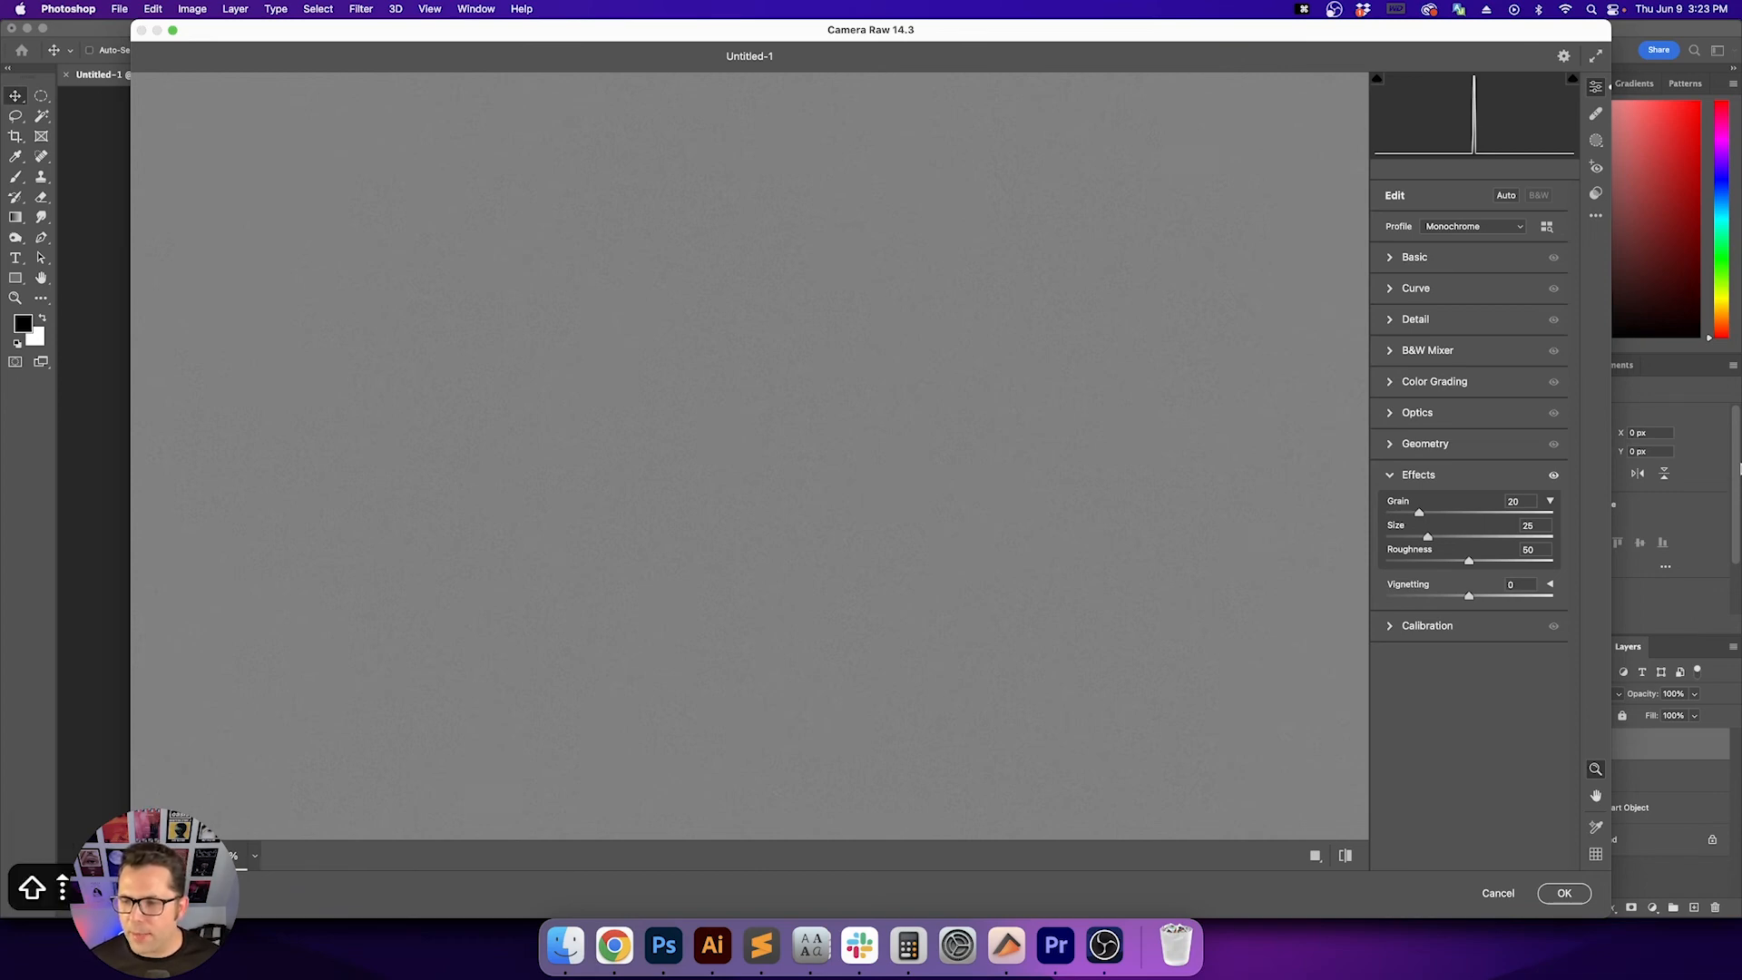
click(1532, 498)
key(shift+Up)
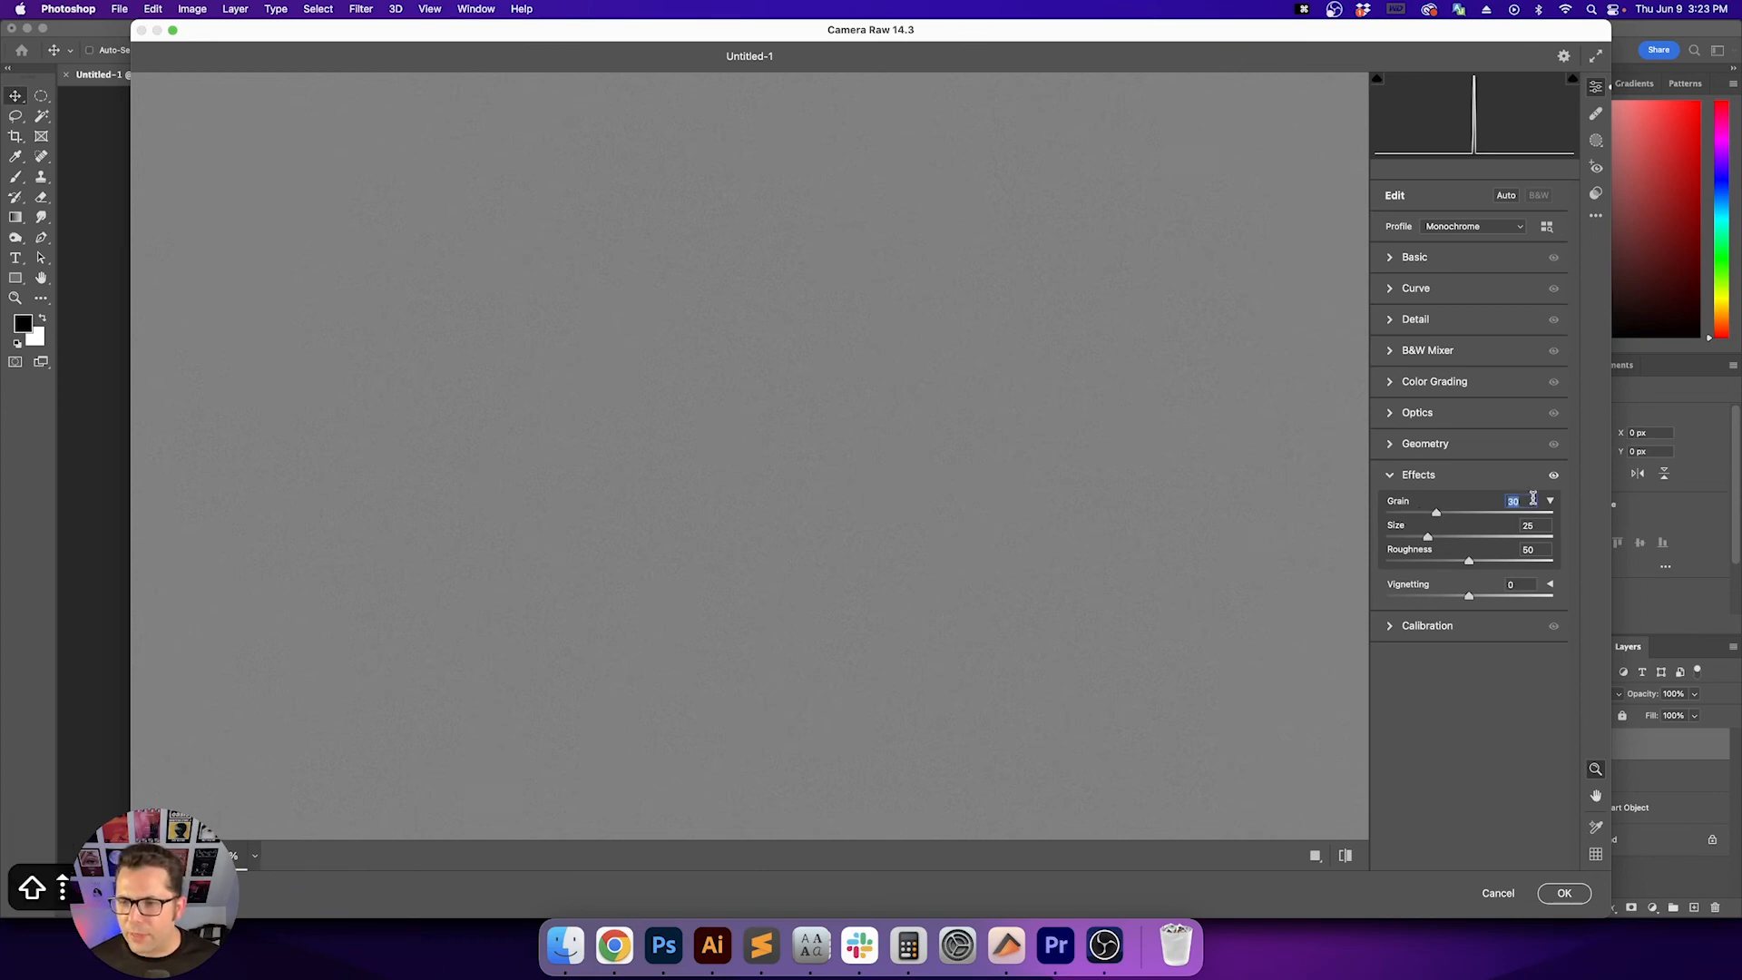
Set the Camera Raw Vignetting to -50 and apply the filter to the Grain layer
key(Tab)
key(Tab)
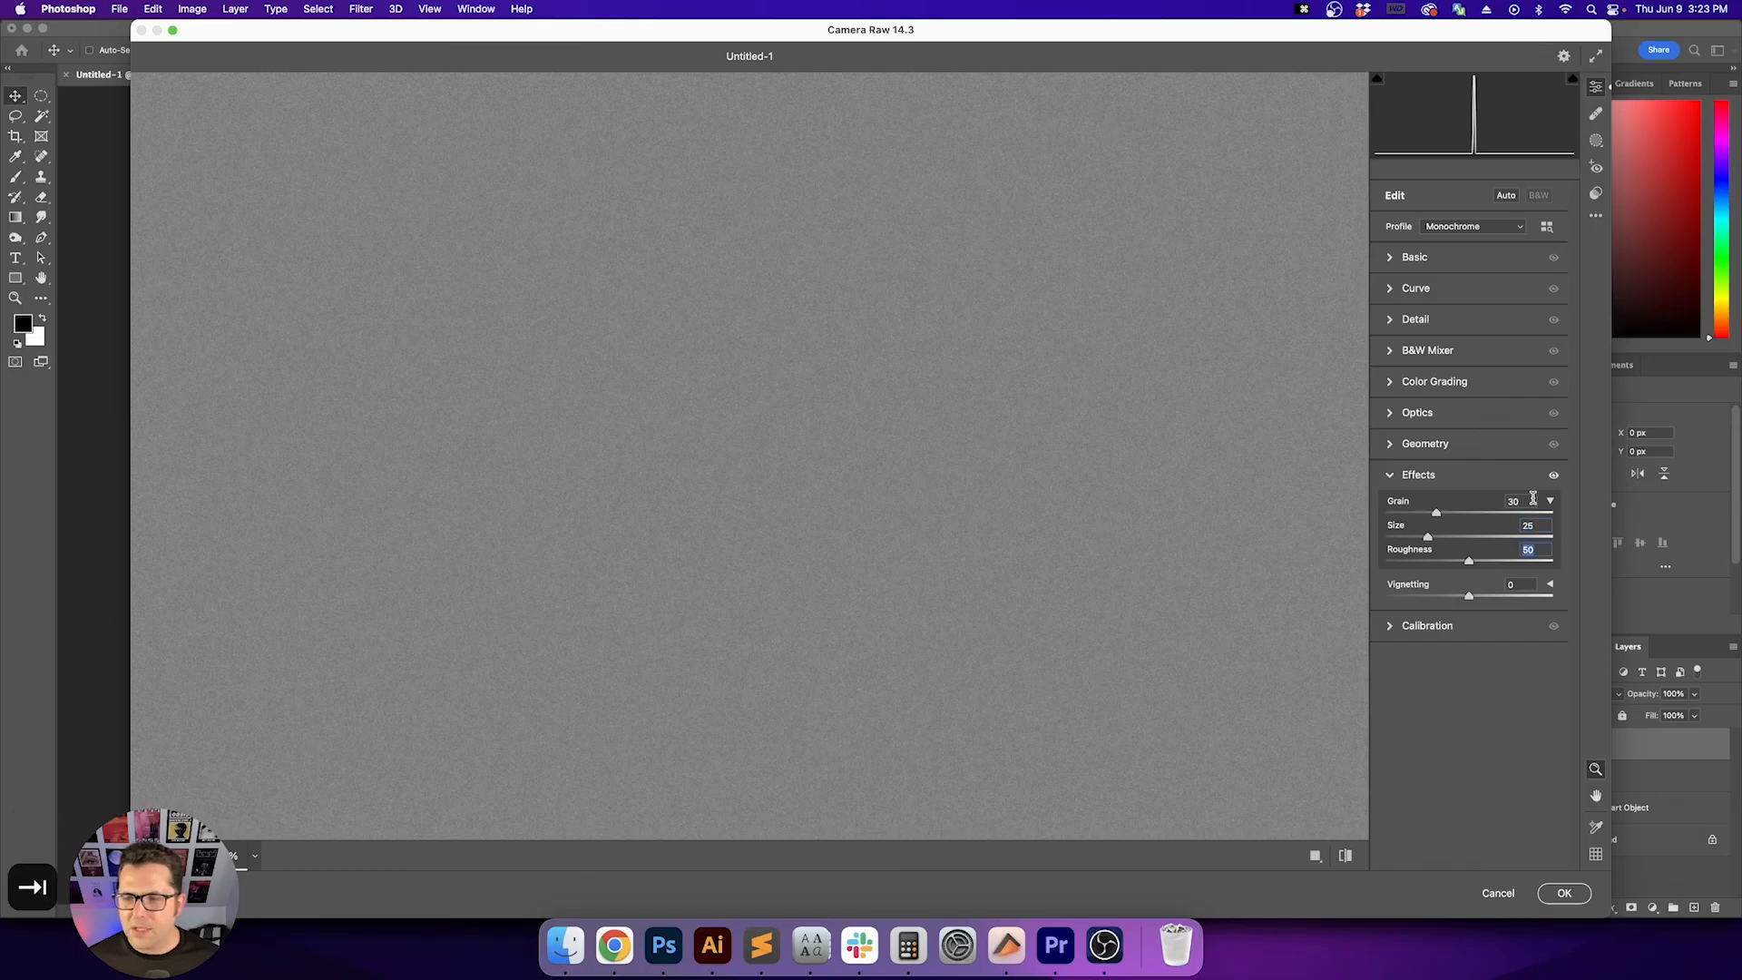
key(Tab)
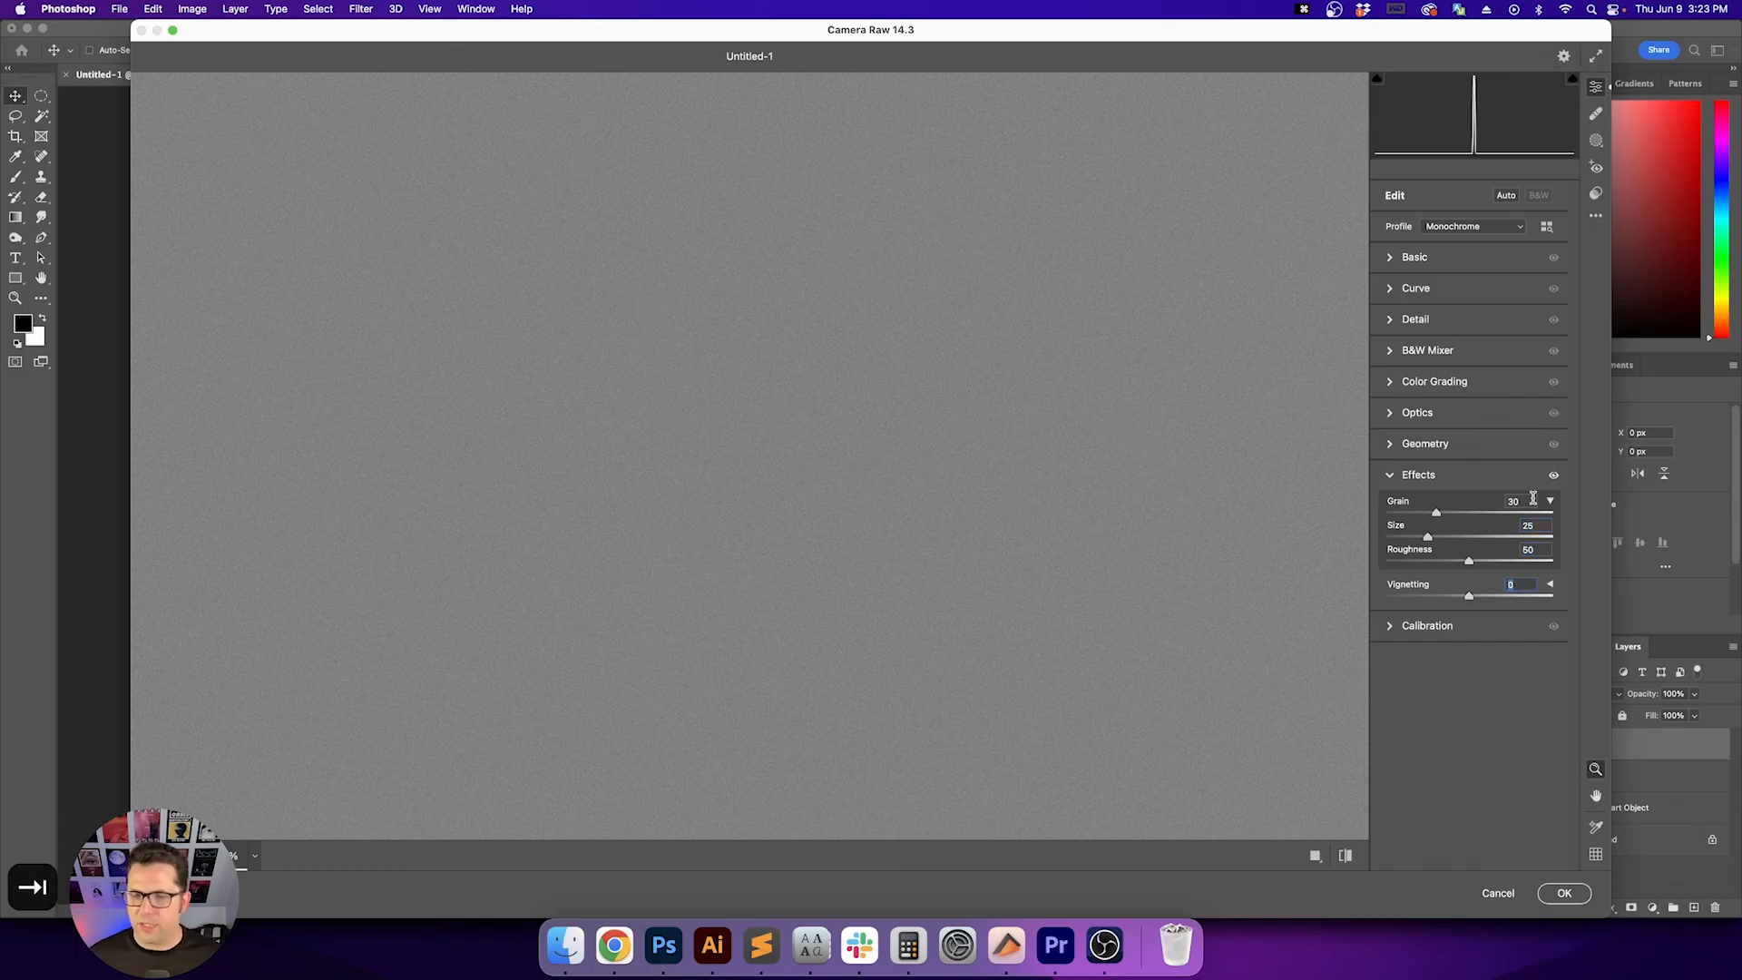
key(shift+Down)
key(shift+Down)
key(shift+Down)
key(Down)
key(shift+Down)
key(shift+Down)
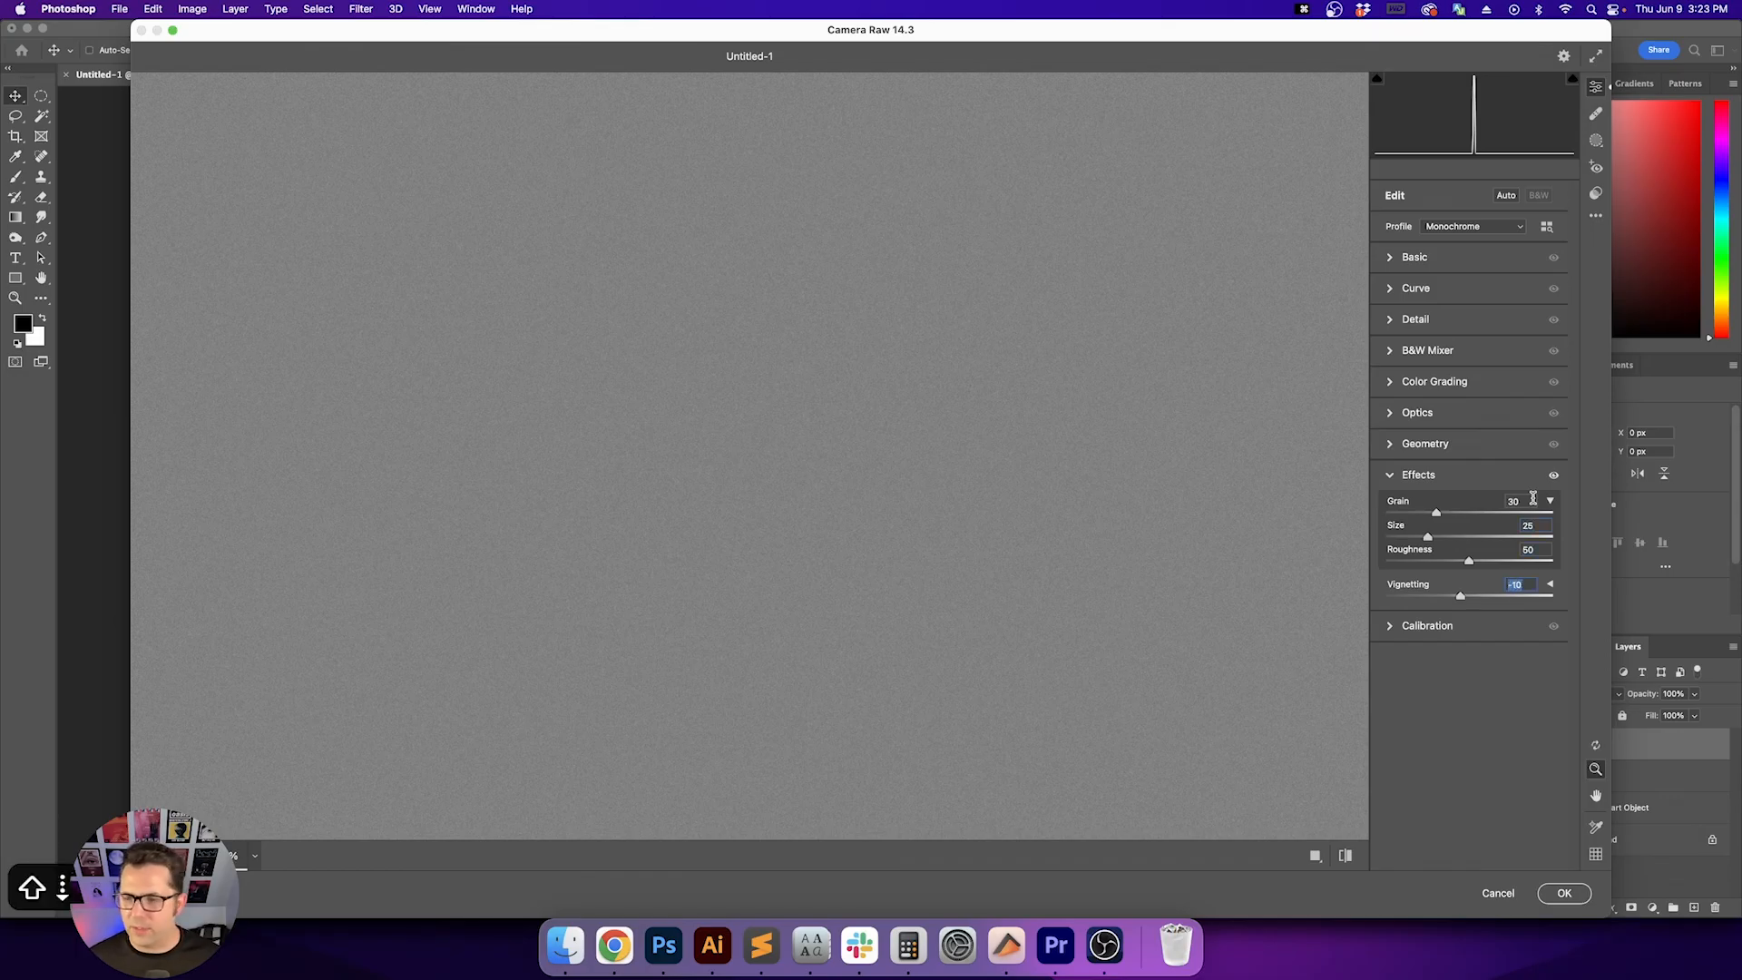
key(Up)
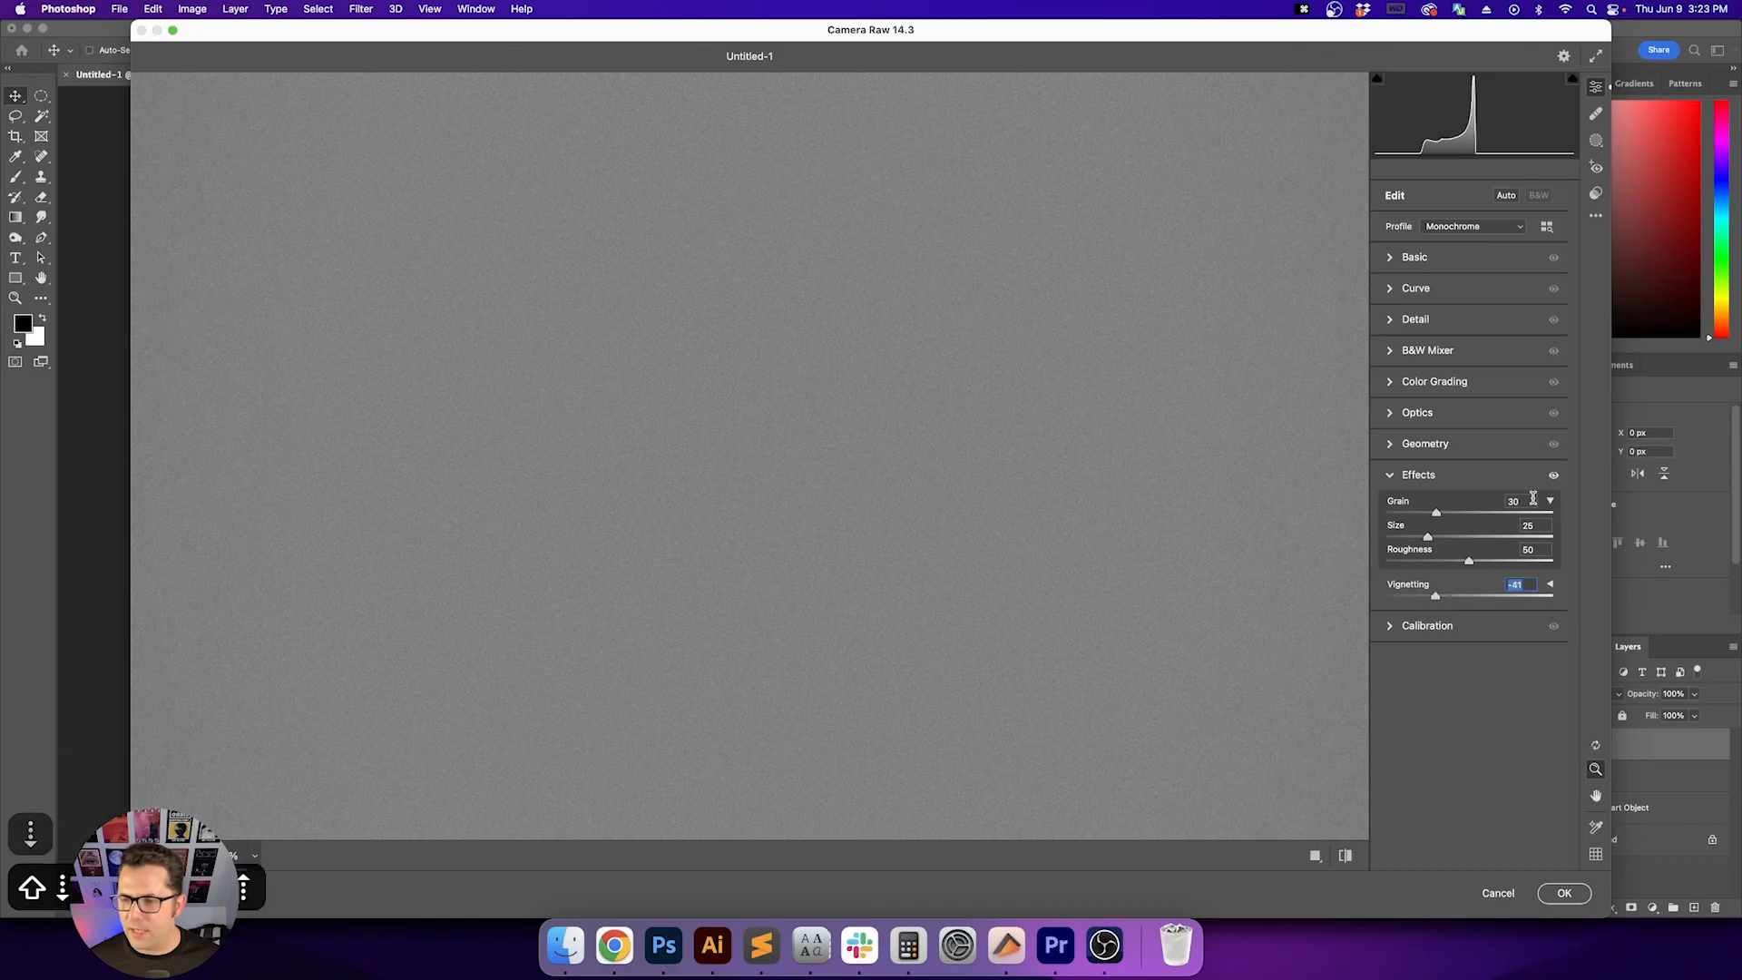
key(super+0)
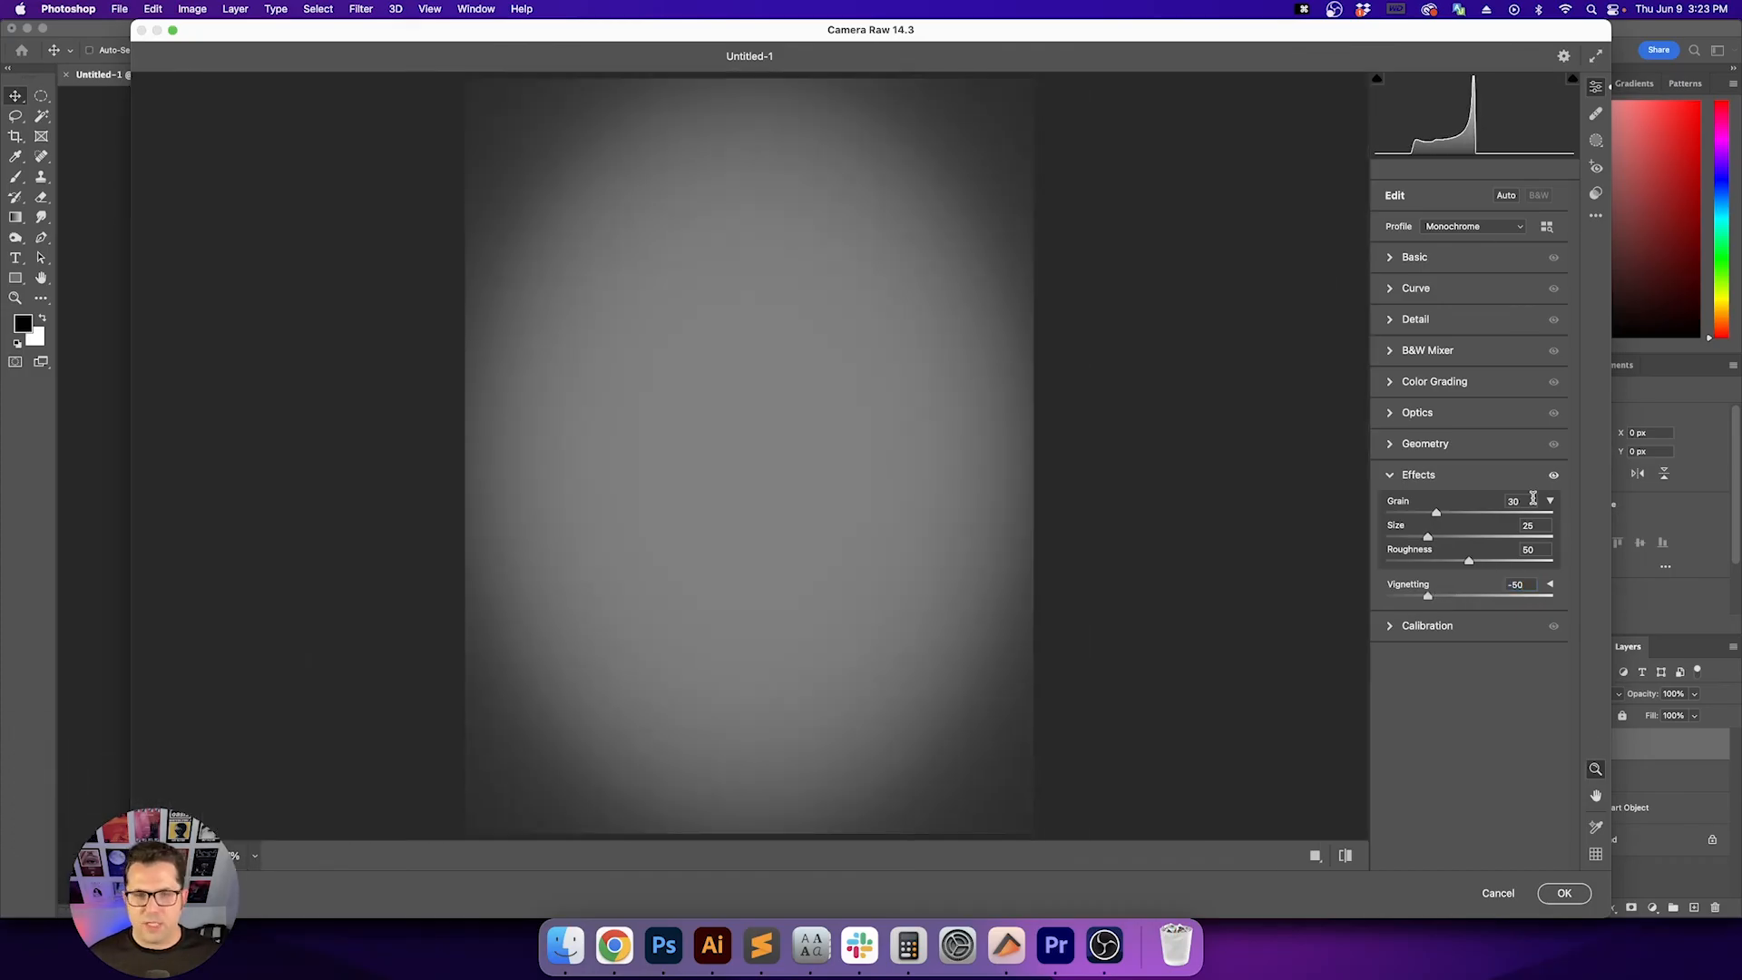
key(Return)
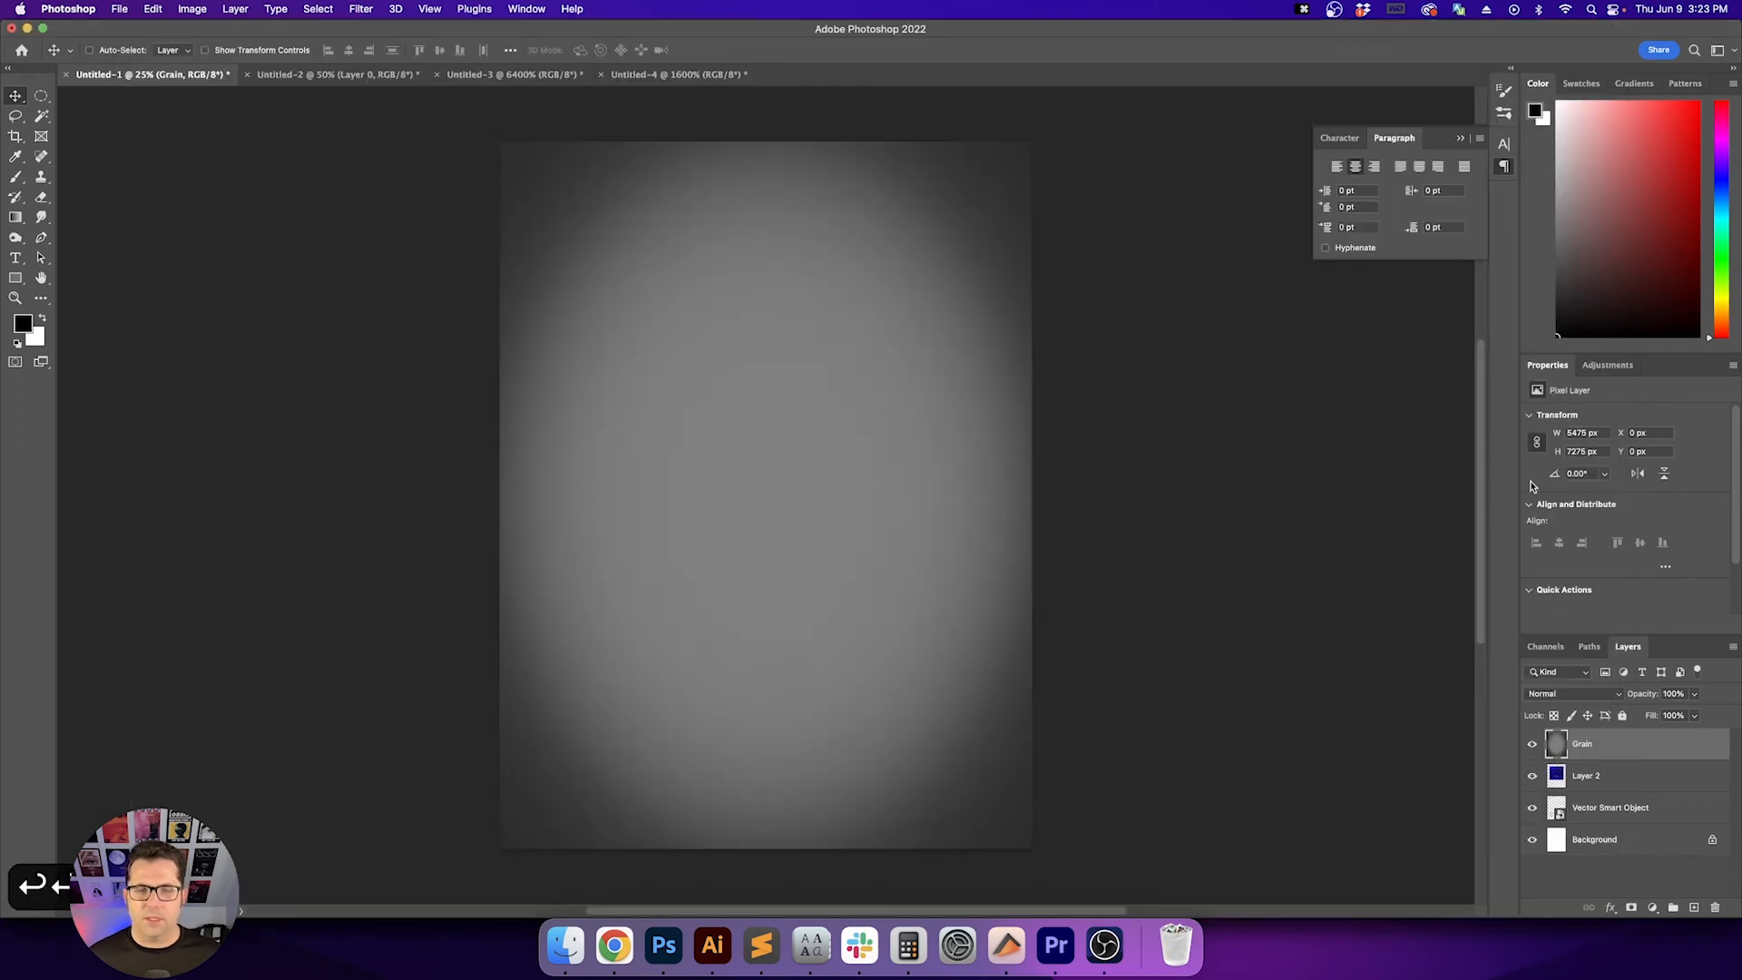
Set the Grain layer's blend mode to Overlay
key(v)
key(v)
click(1570, 694)
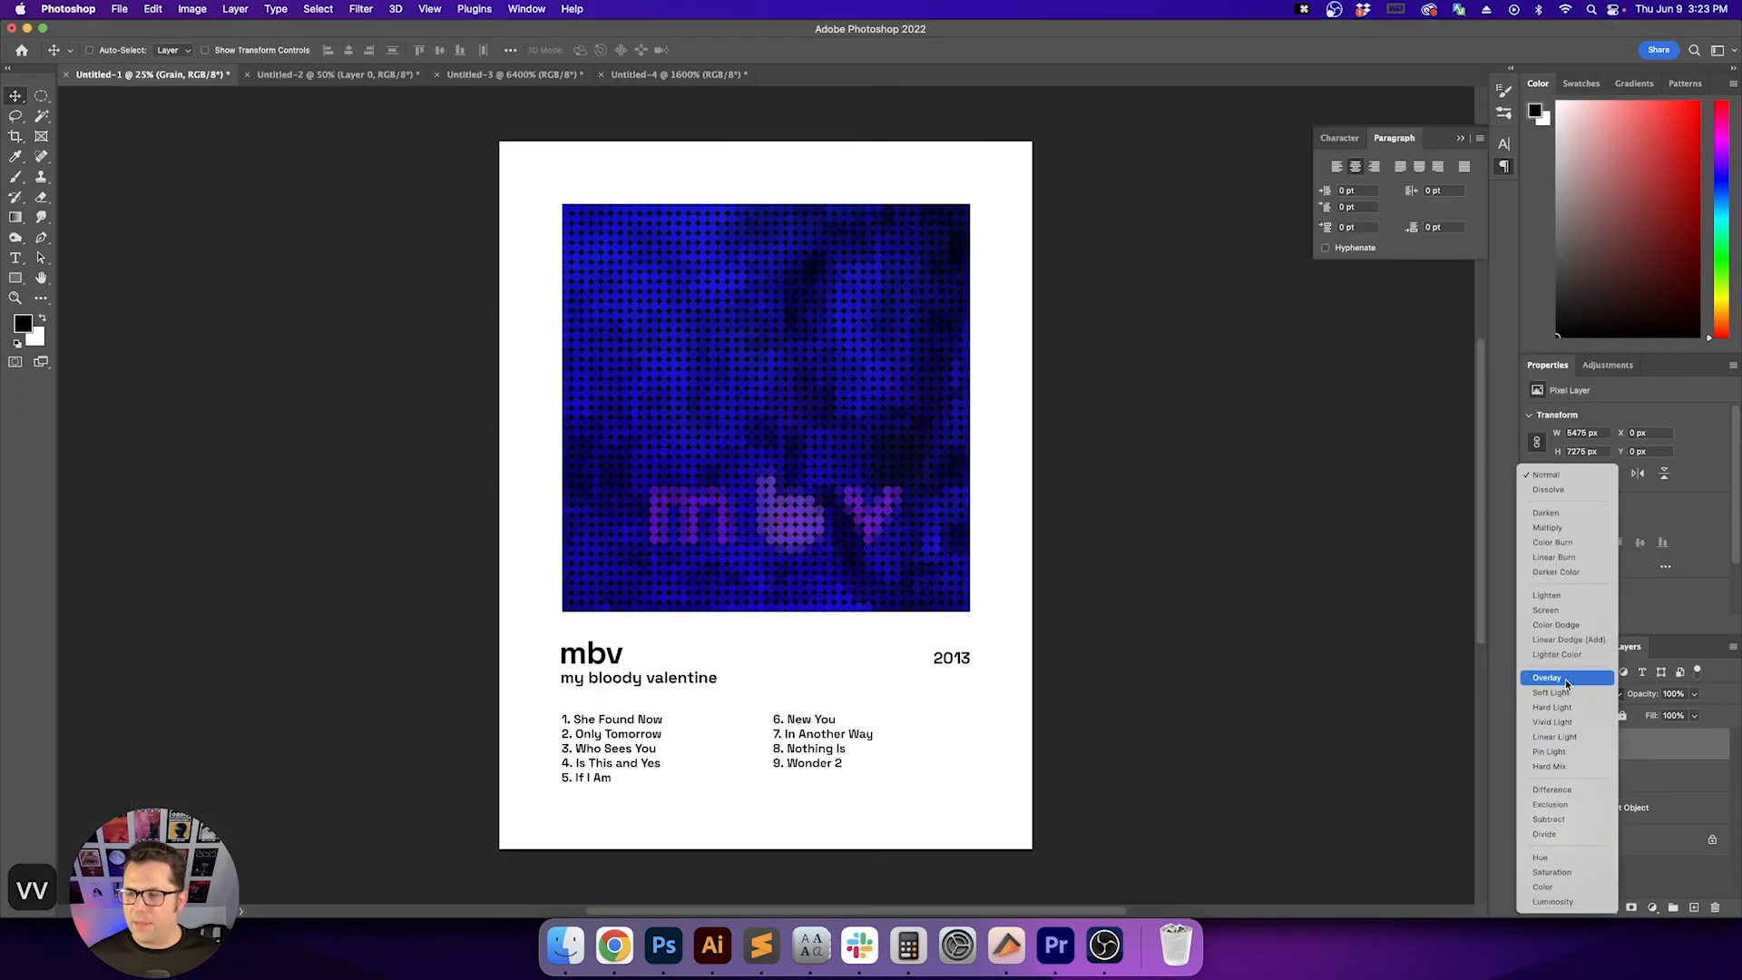
click(1567, 681)
Inspect the grain up close over the dotted artwork, the white margin and the title text
key(super+equal)
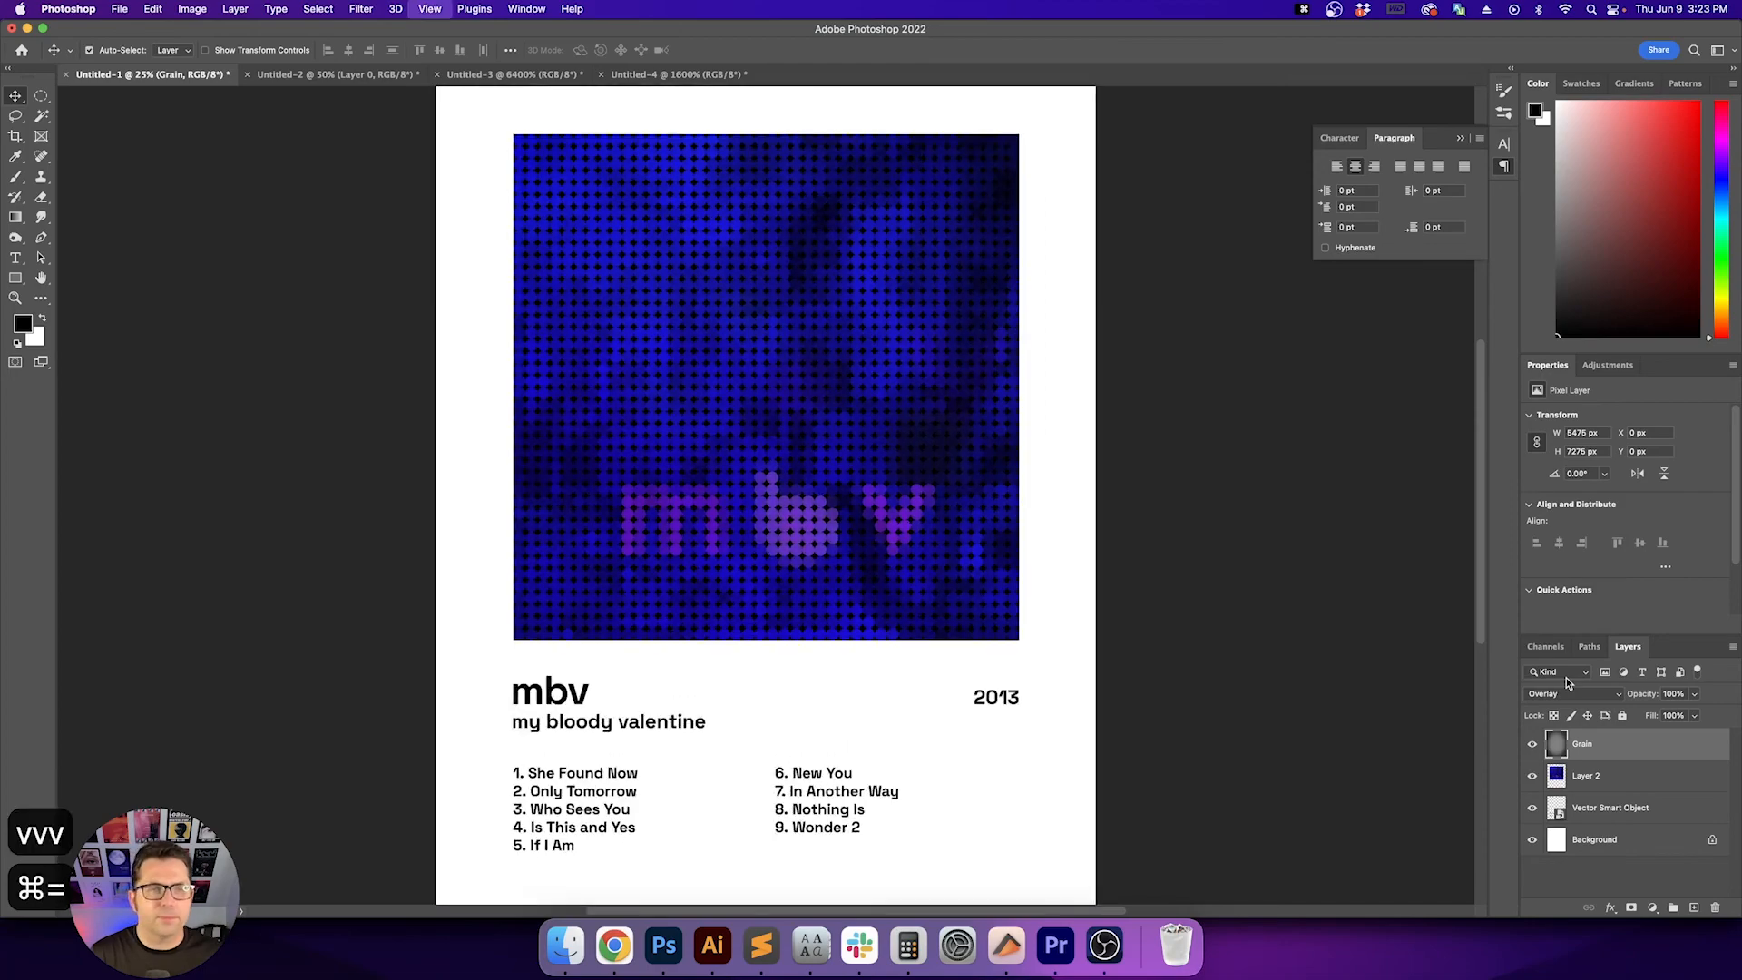
key(super+equal)
key(super+equal)
key(super+equal)
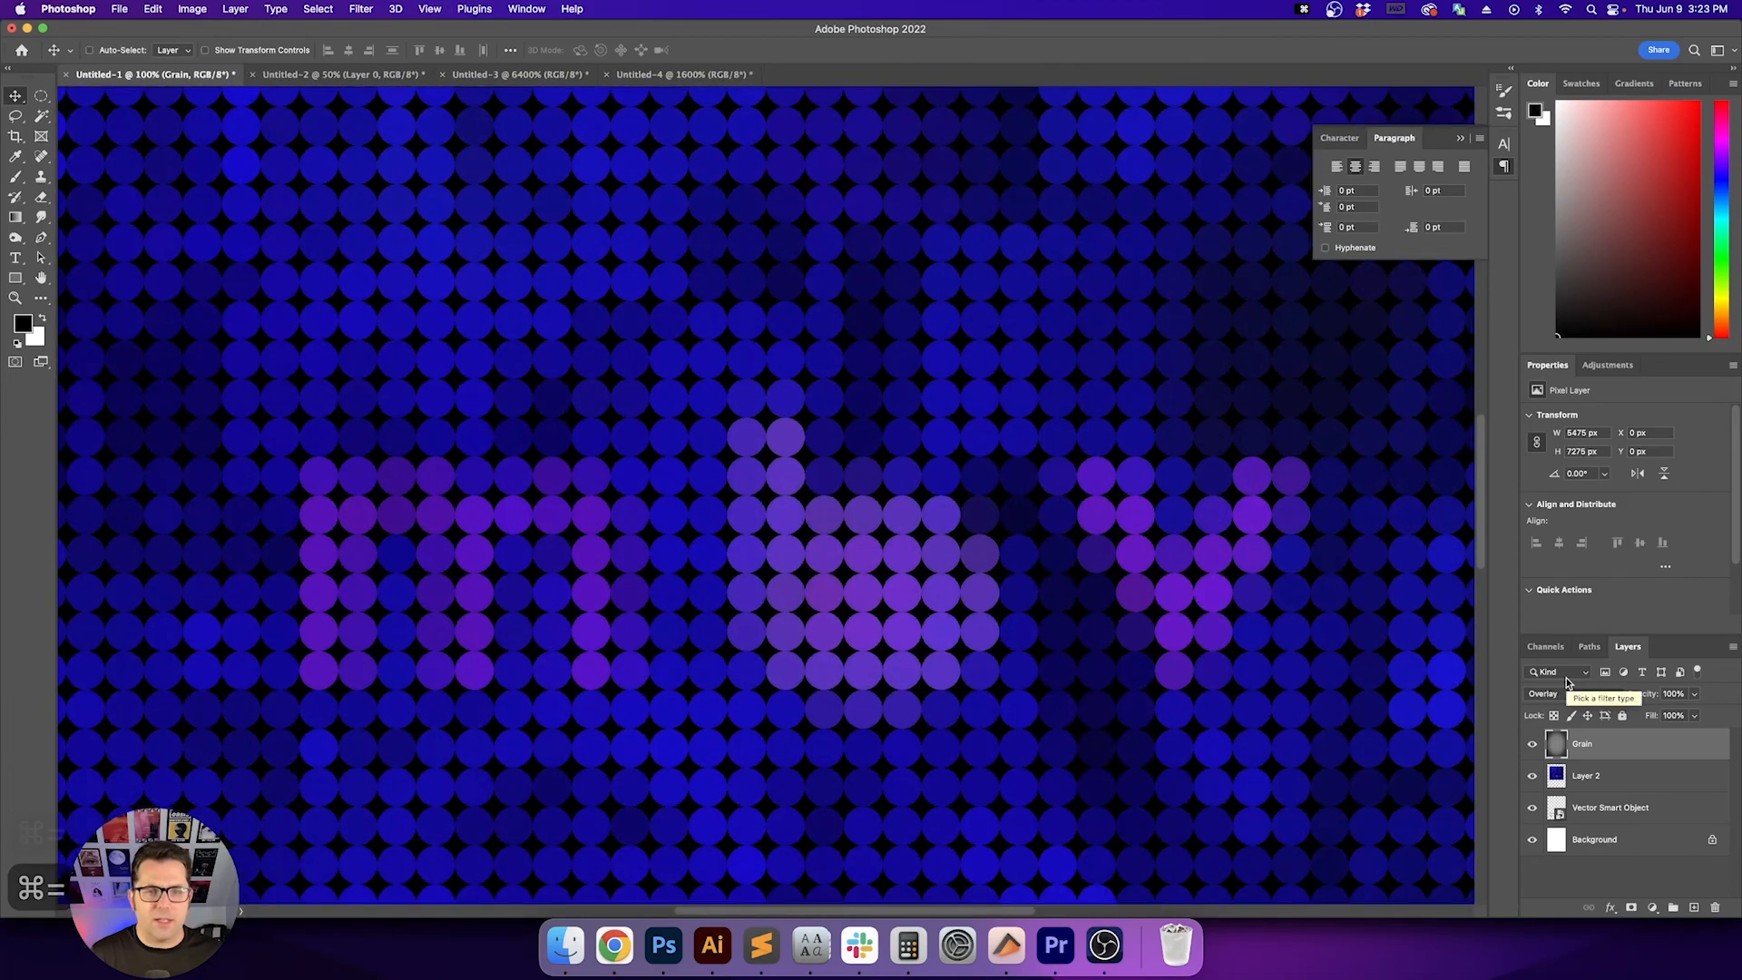
key(space)
drag(669, 353, 776, 442)
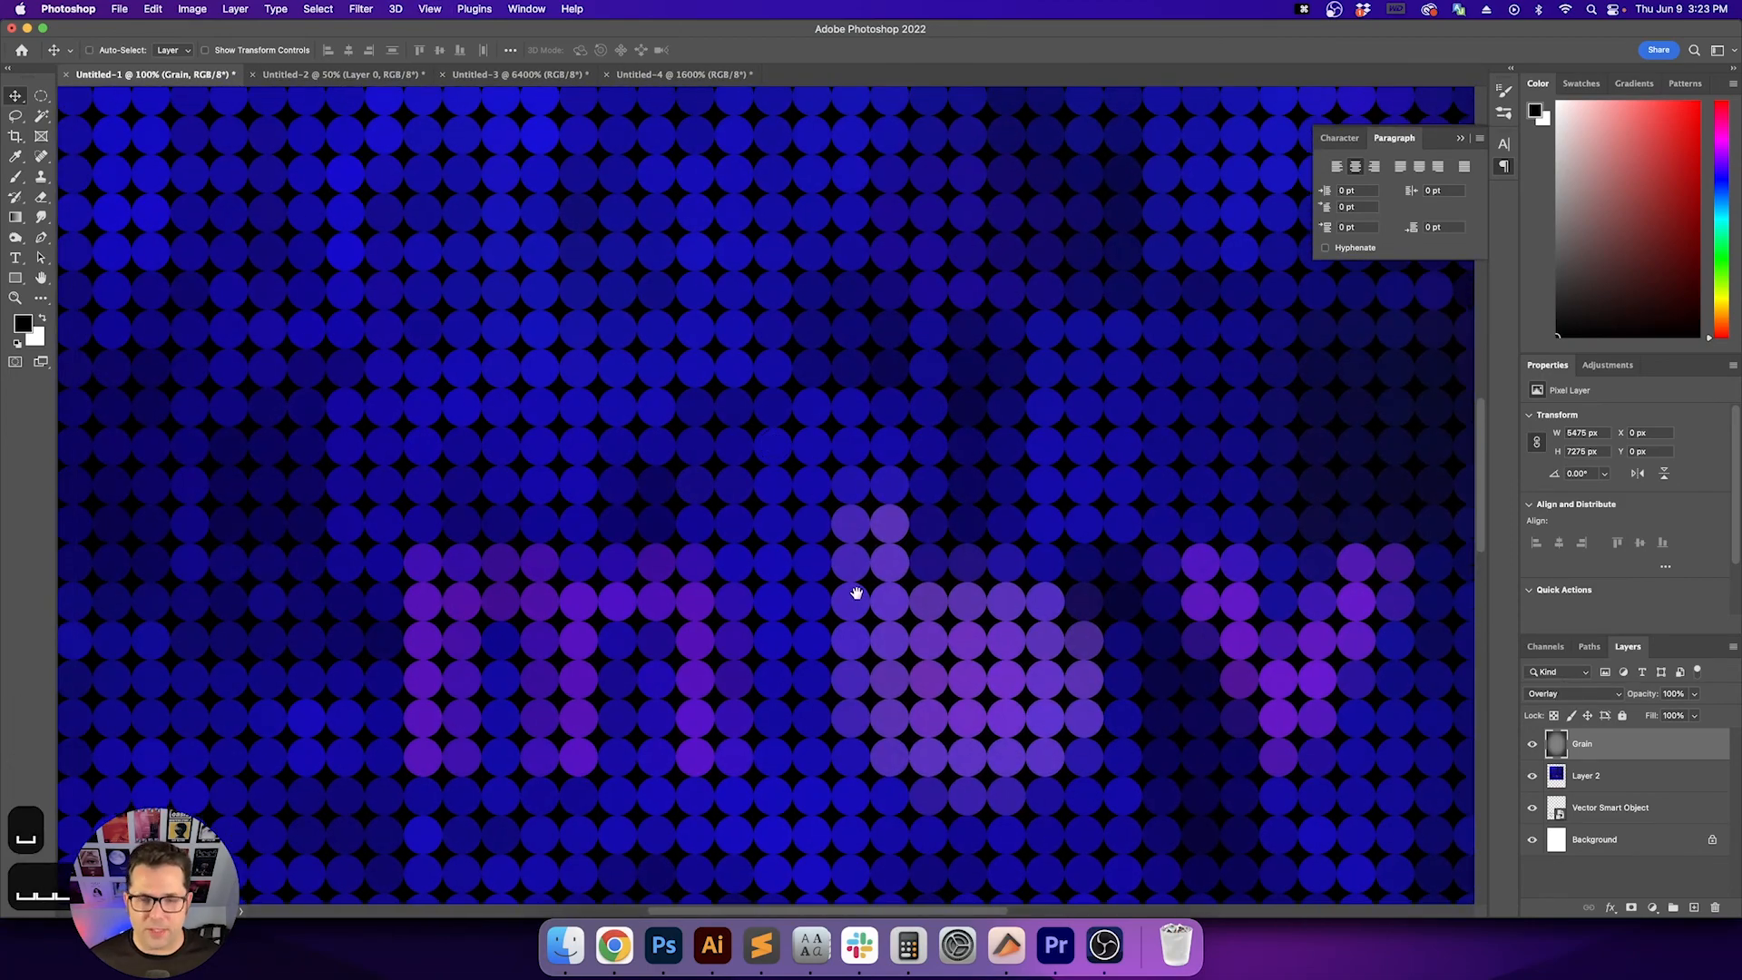
drag(858, 591, 887, 303)
drag(781, 545, 838, 223)
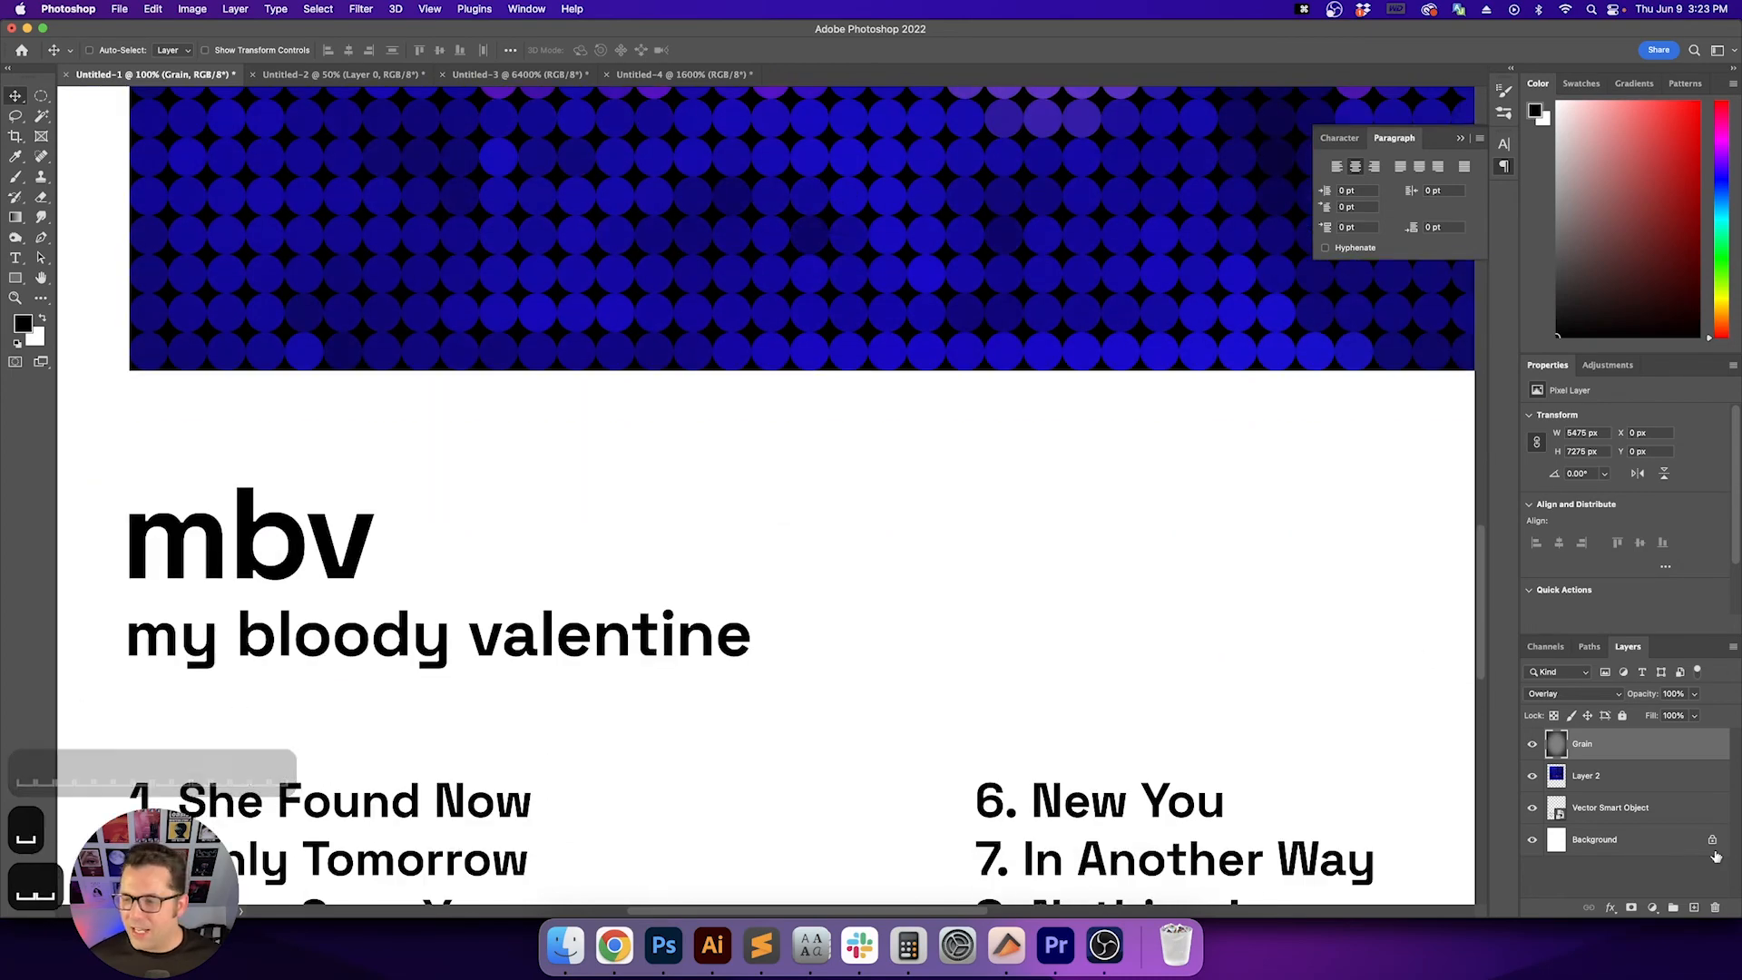
Add a Solid Color fill layer directly above the Background in off-white f6efe4
click(1624, 839)
click(1652, 909)
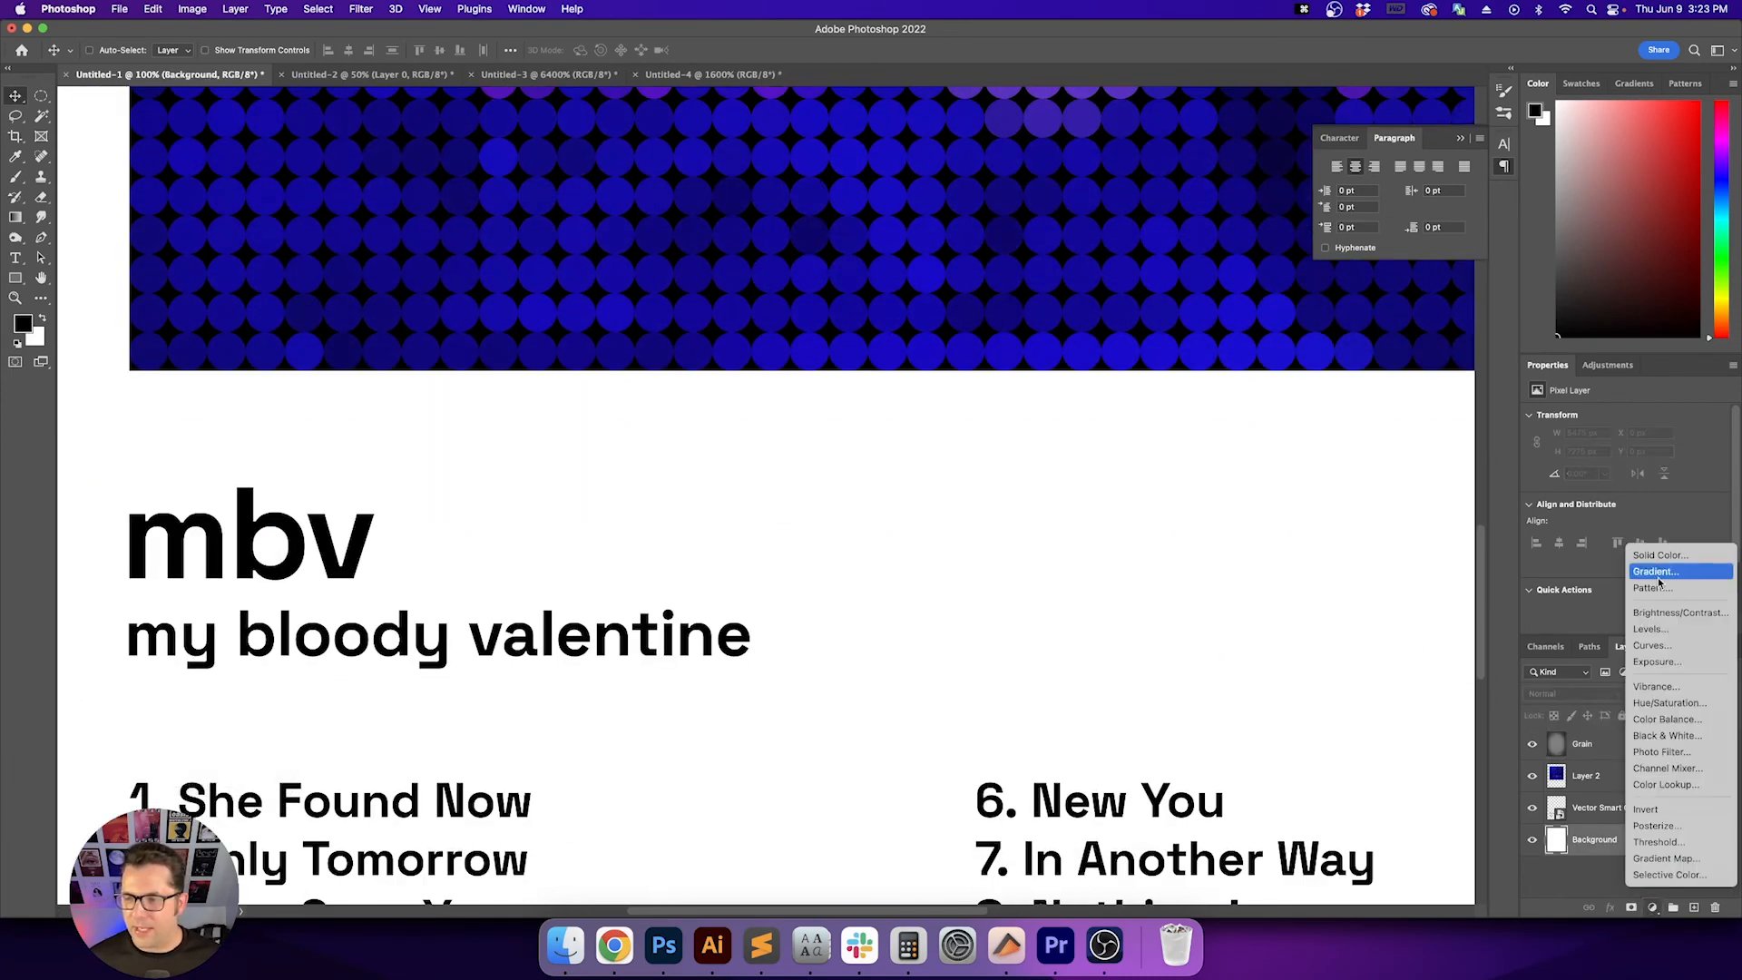
click(1660, 551)
drag(1091, 524, 1054, 439)
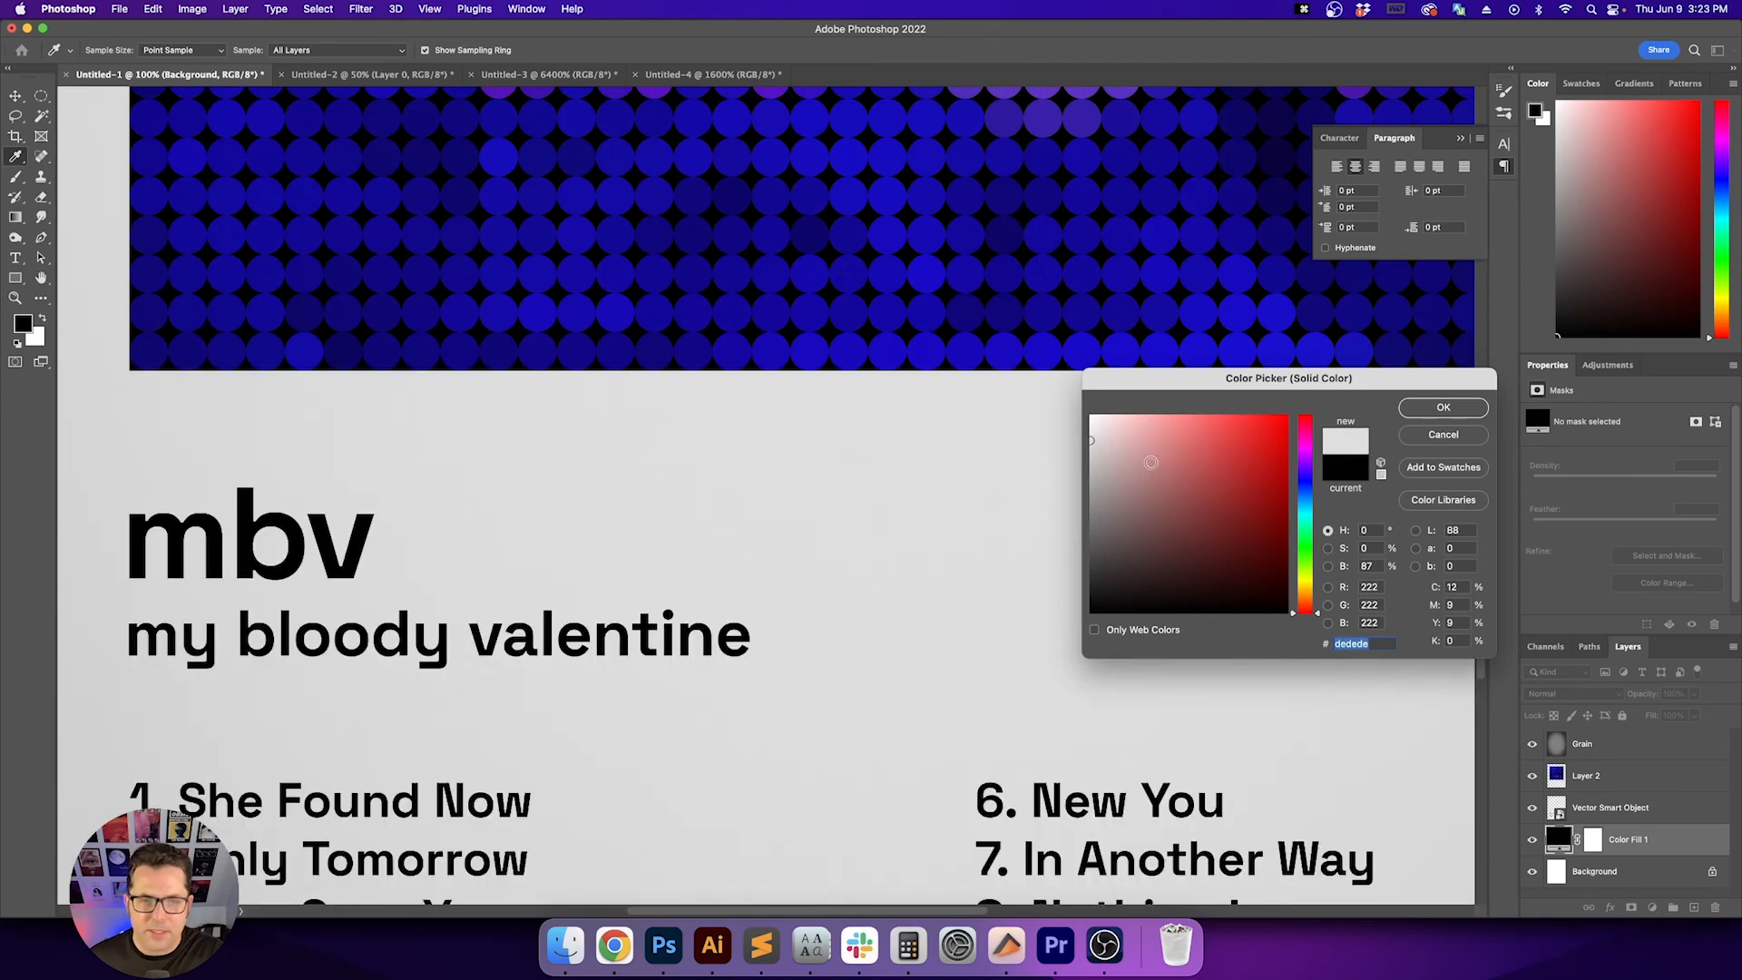
drag(1313, 580, 1312, 592)
click(1105, 414)
drag(1105, 414, 1104, 422)
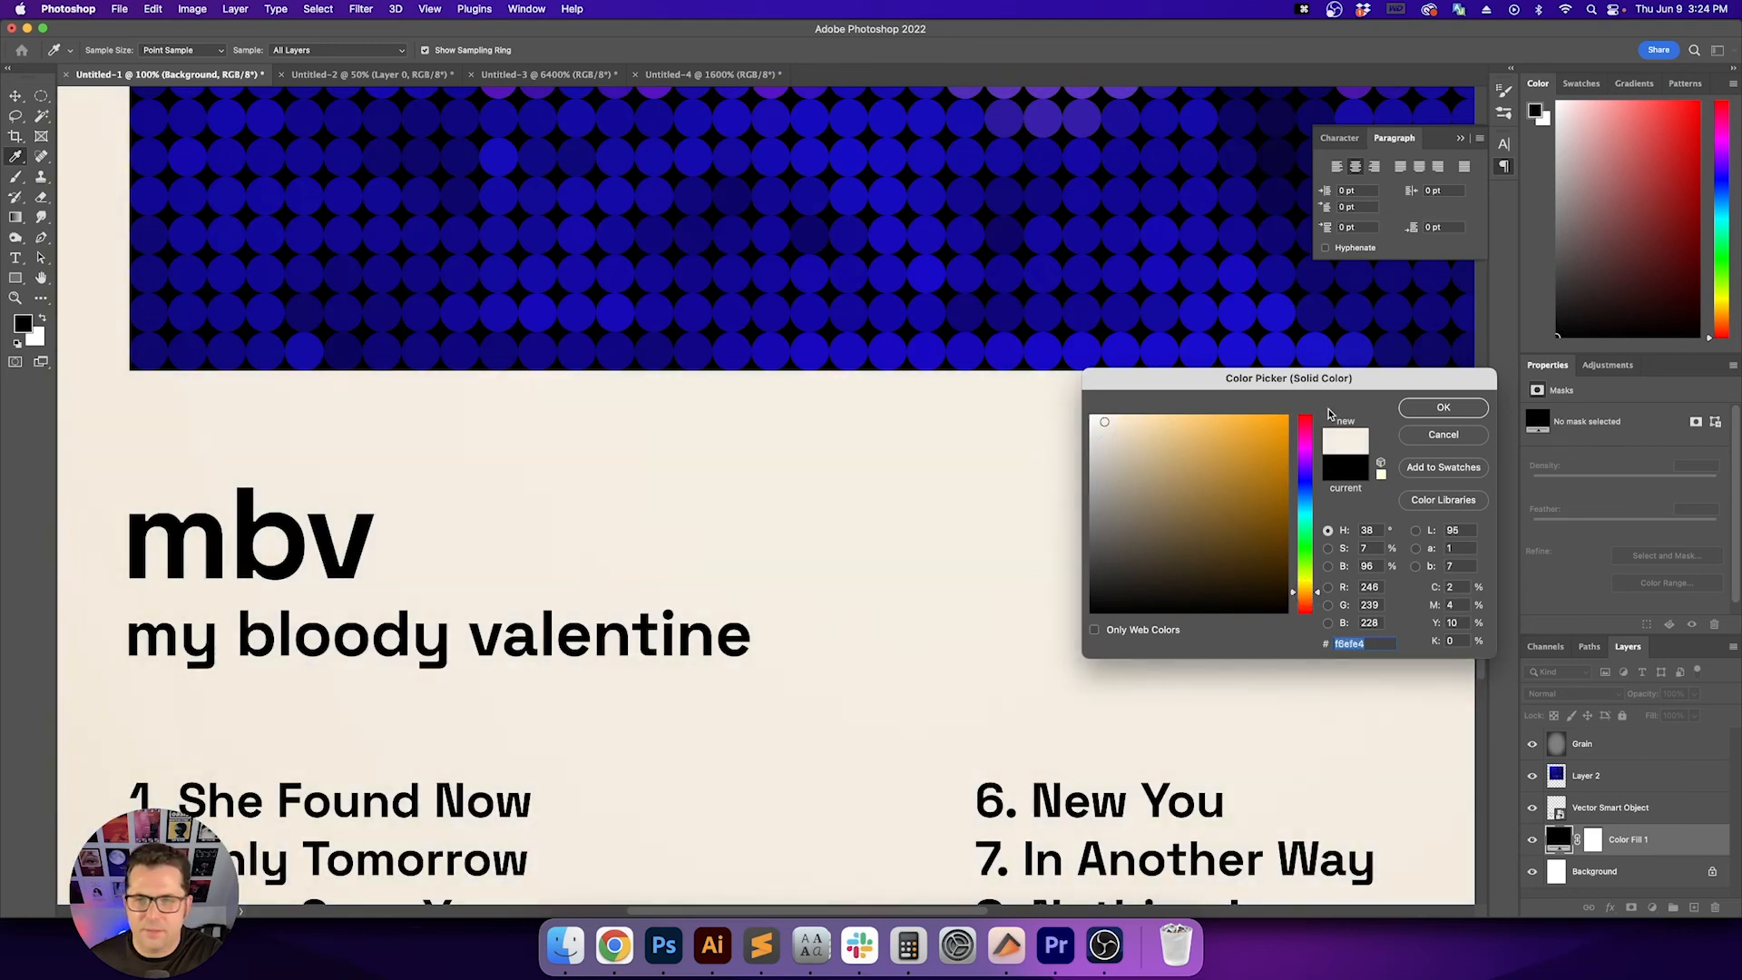
click(1443, 407)
key(v)
key(v)
Select the Grain layer and change its blend mode to Soft Light
scroll(1057, 475, left, 2)
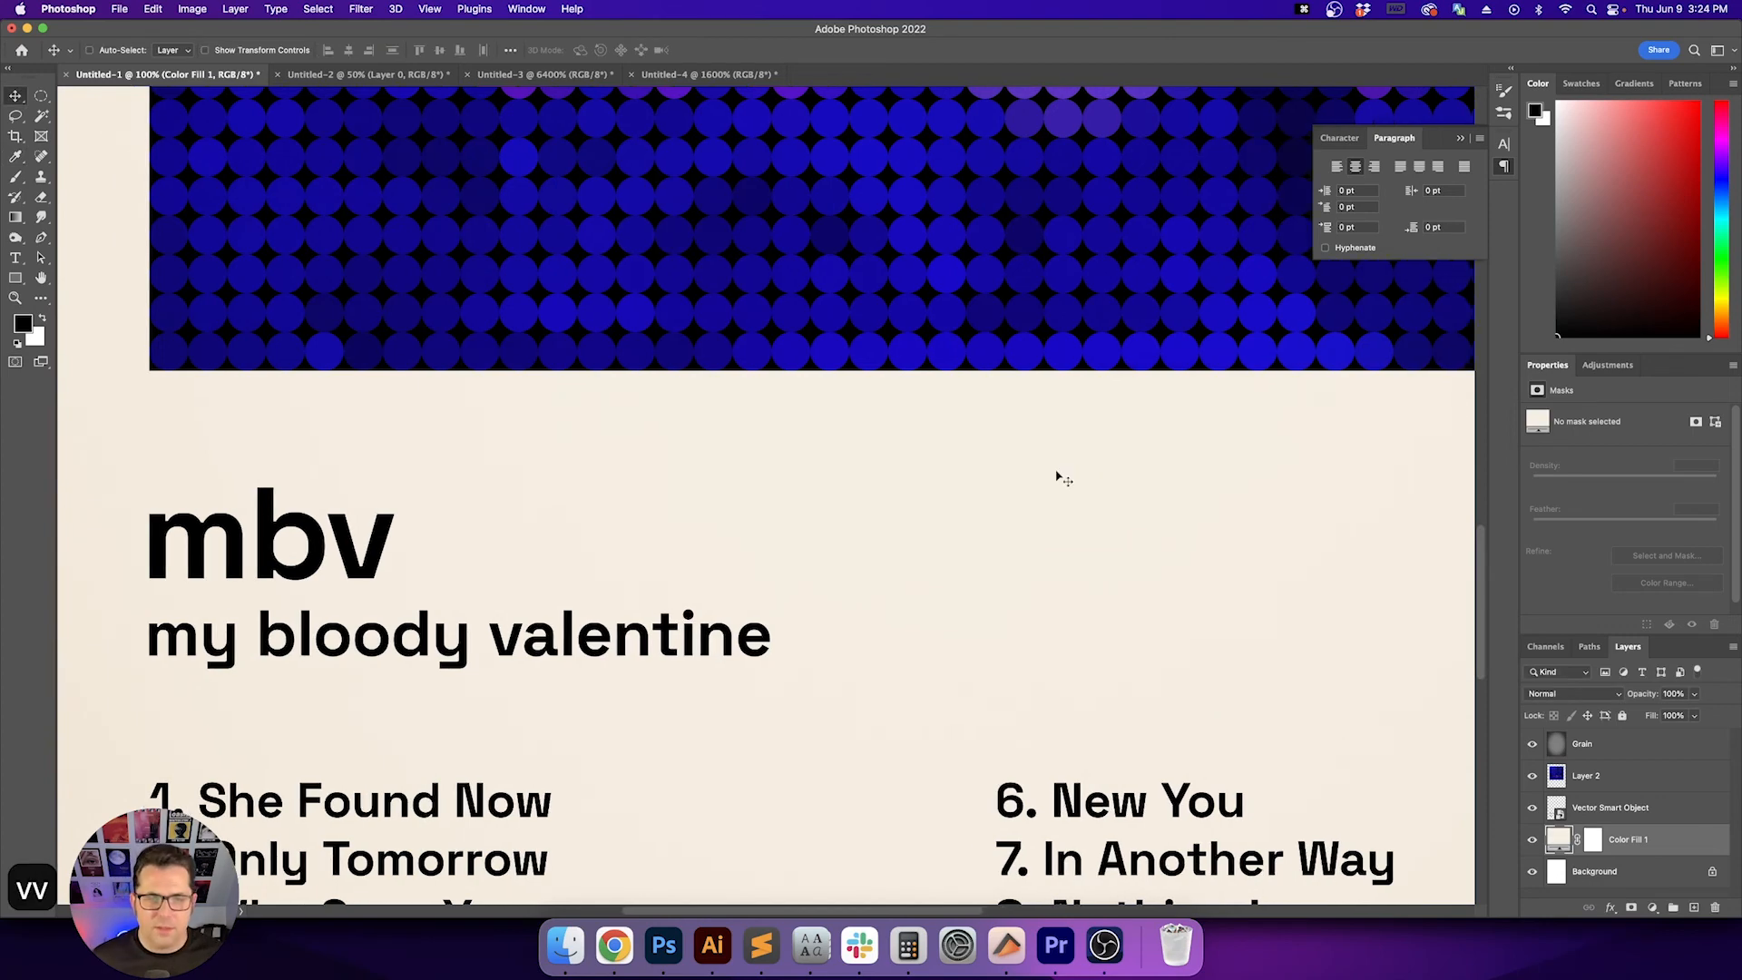
drag(857, 490, 969, 613)
key(v)
key(v)
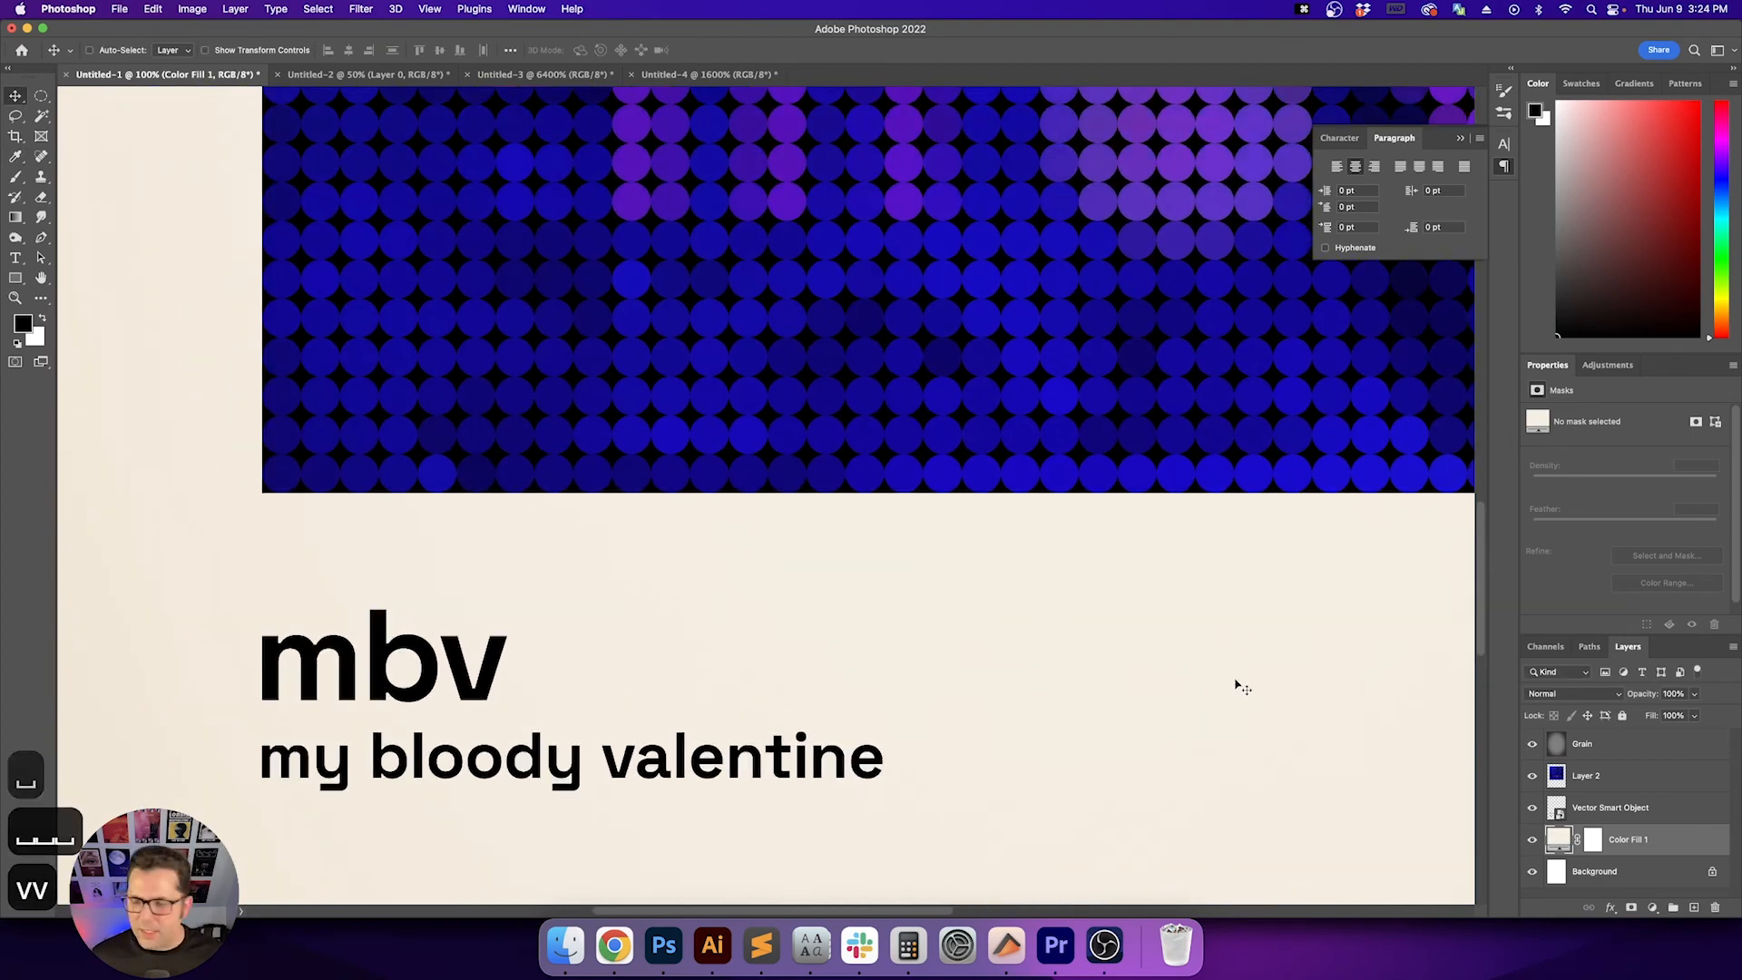
click(1605, 756)
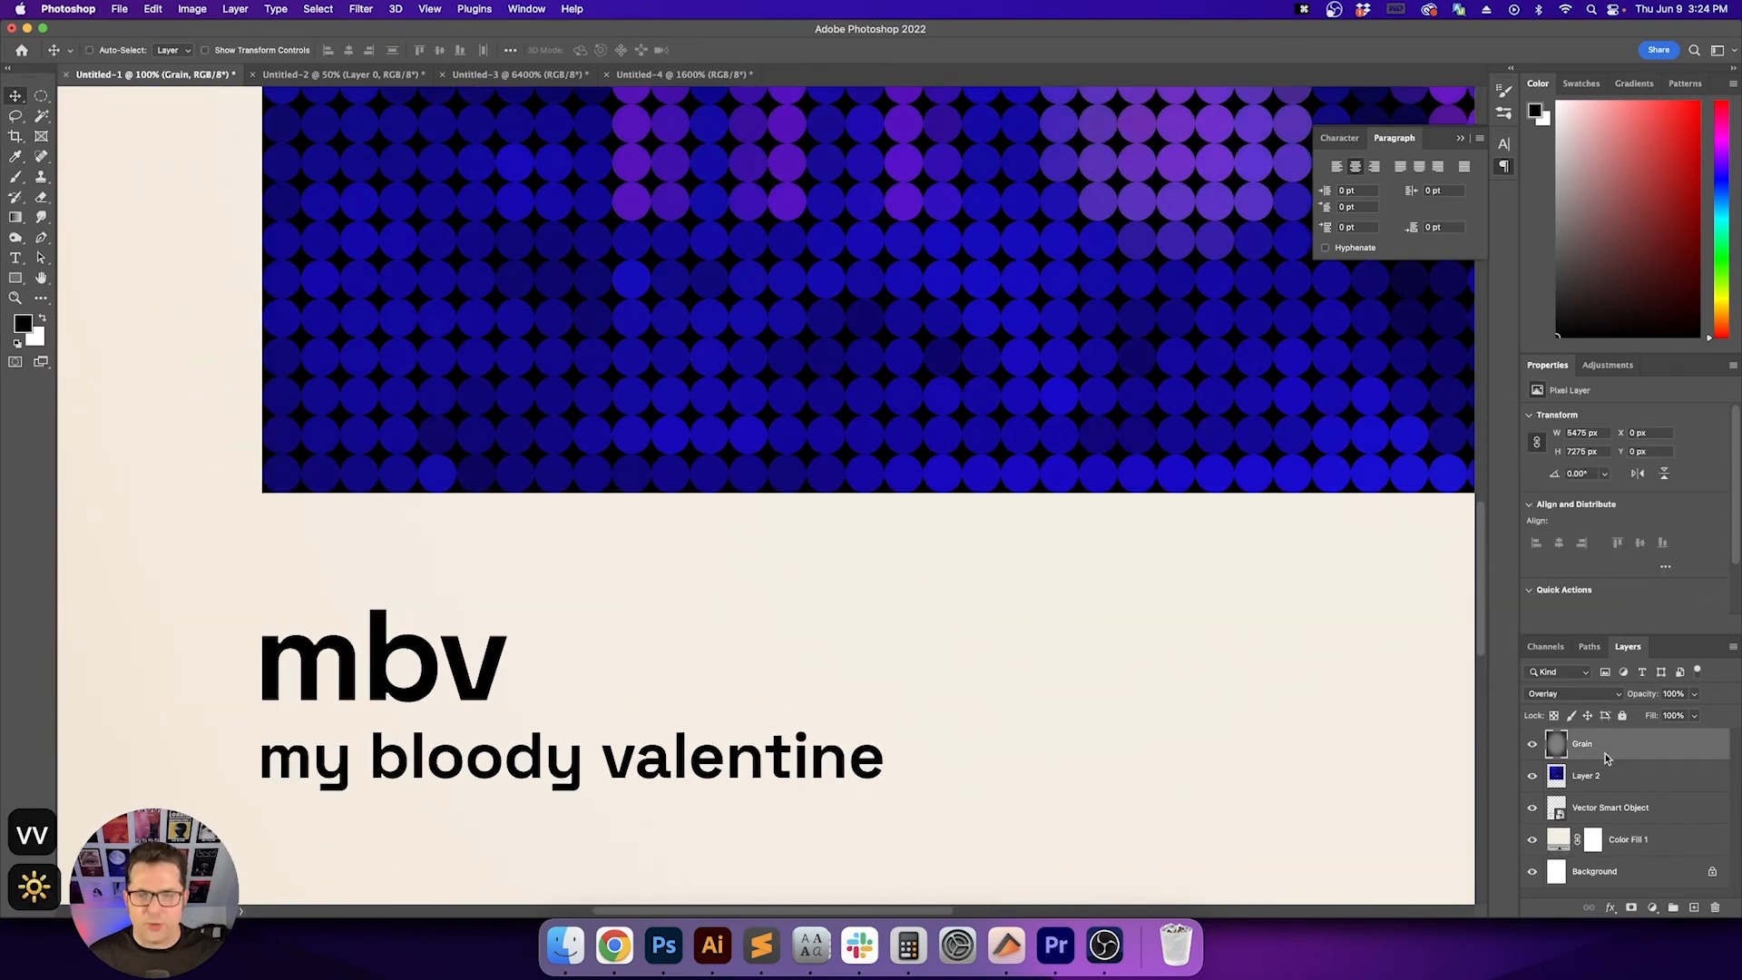
key(XF86MonBrightnessDown)
key(XF86MonBrightnessDown)
key(XF86MonBrightnessDown)
key(XF86MonBrightnessDown)
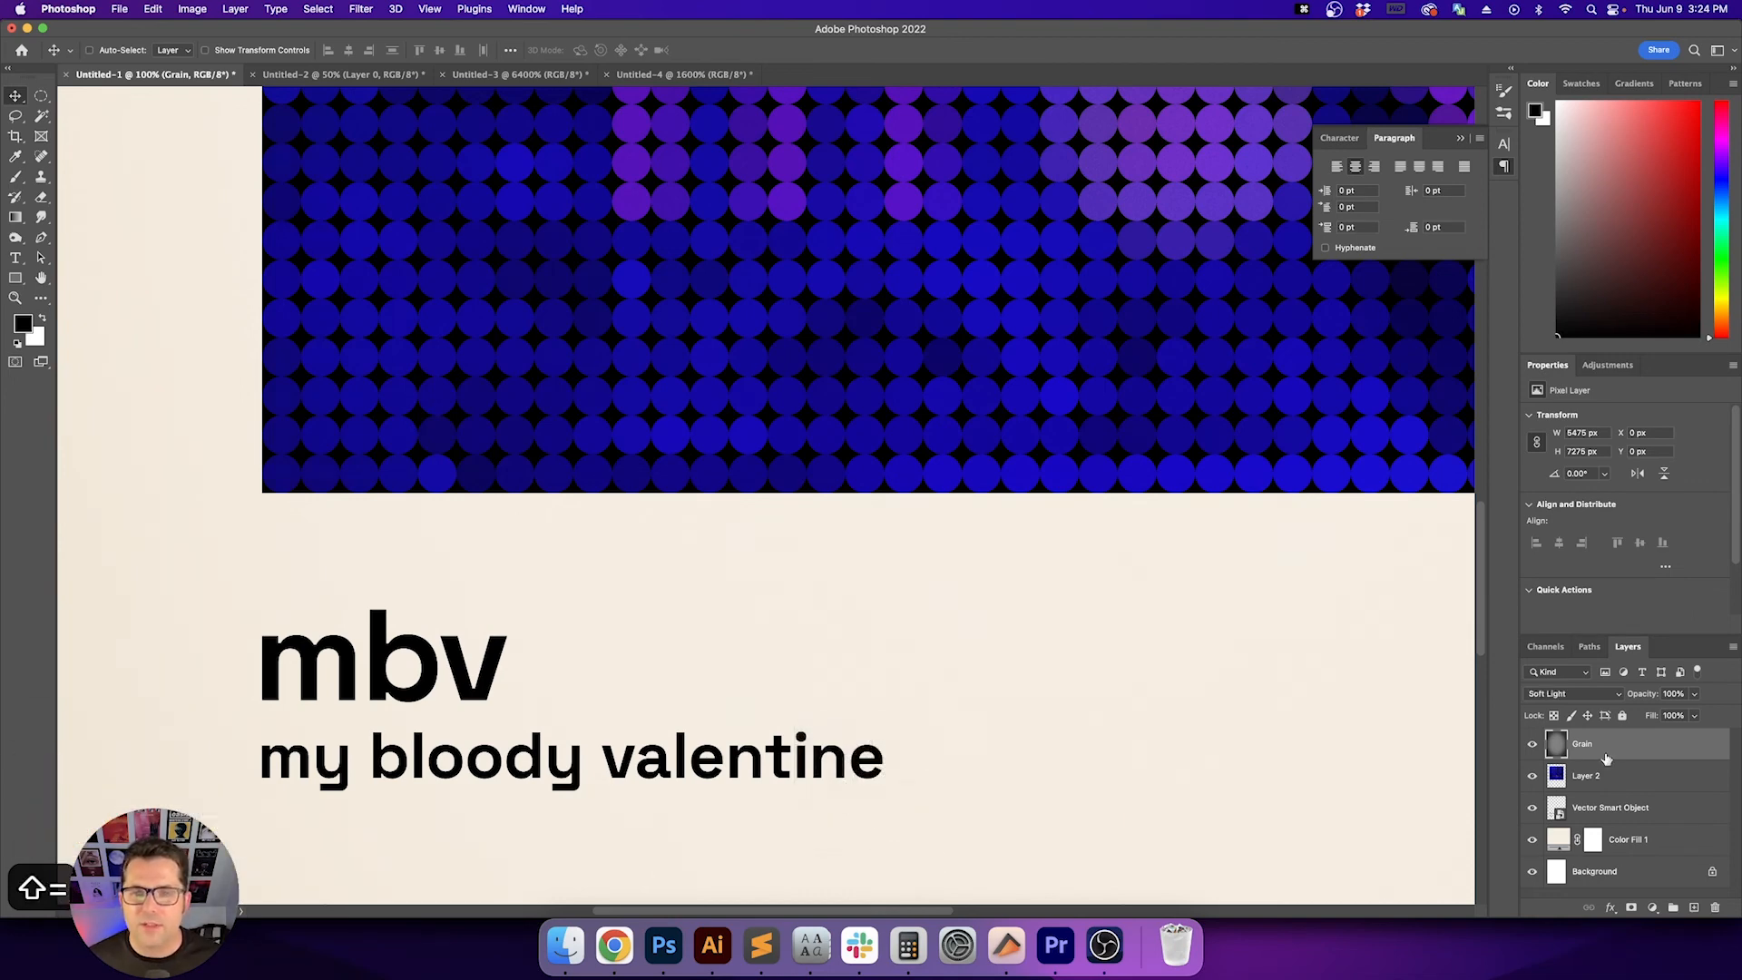
key(shift+equal)
Try the Hard Light, Vivid Light and Linear Light blend modes on the Grain layer, judging them on the whole poster
key(shift+minus)
key(shift+equal)
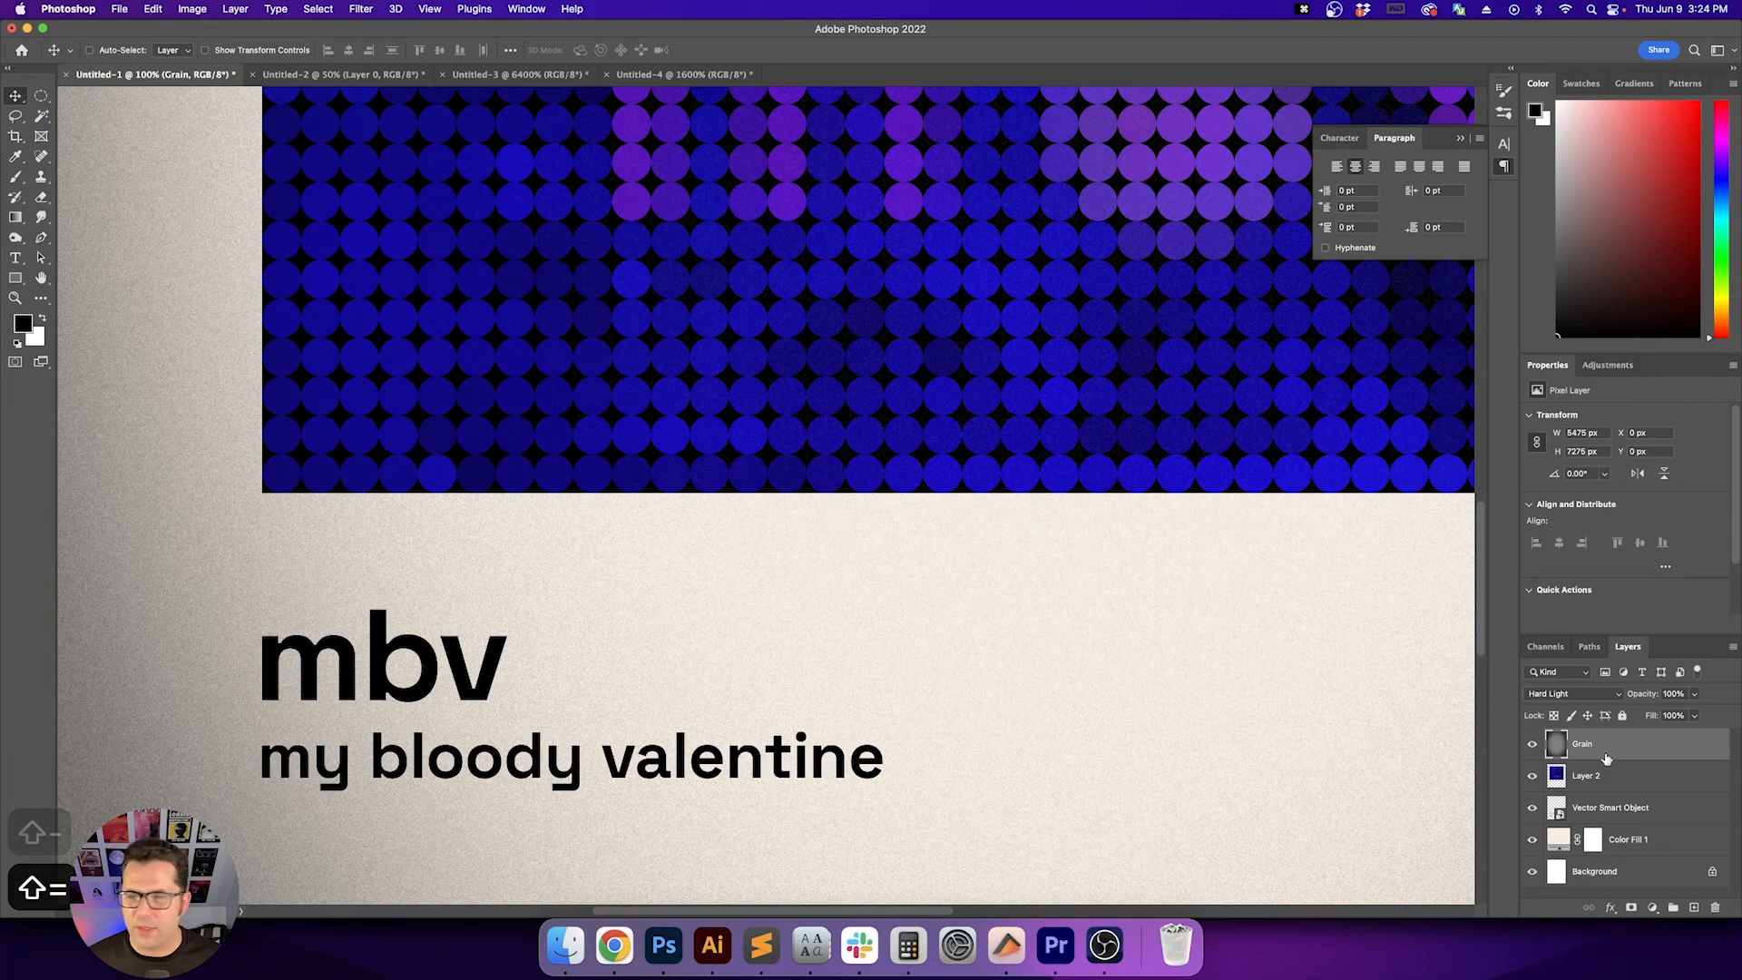
key(shift+equal)
key(super+0)
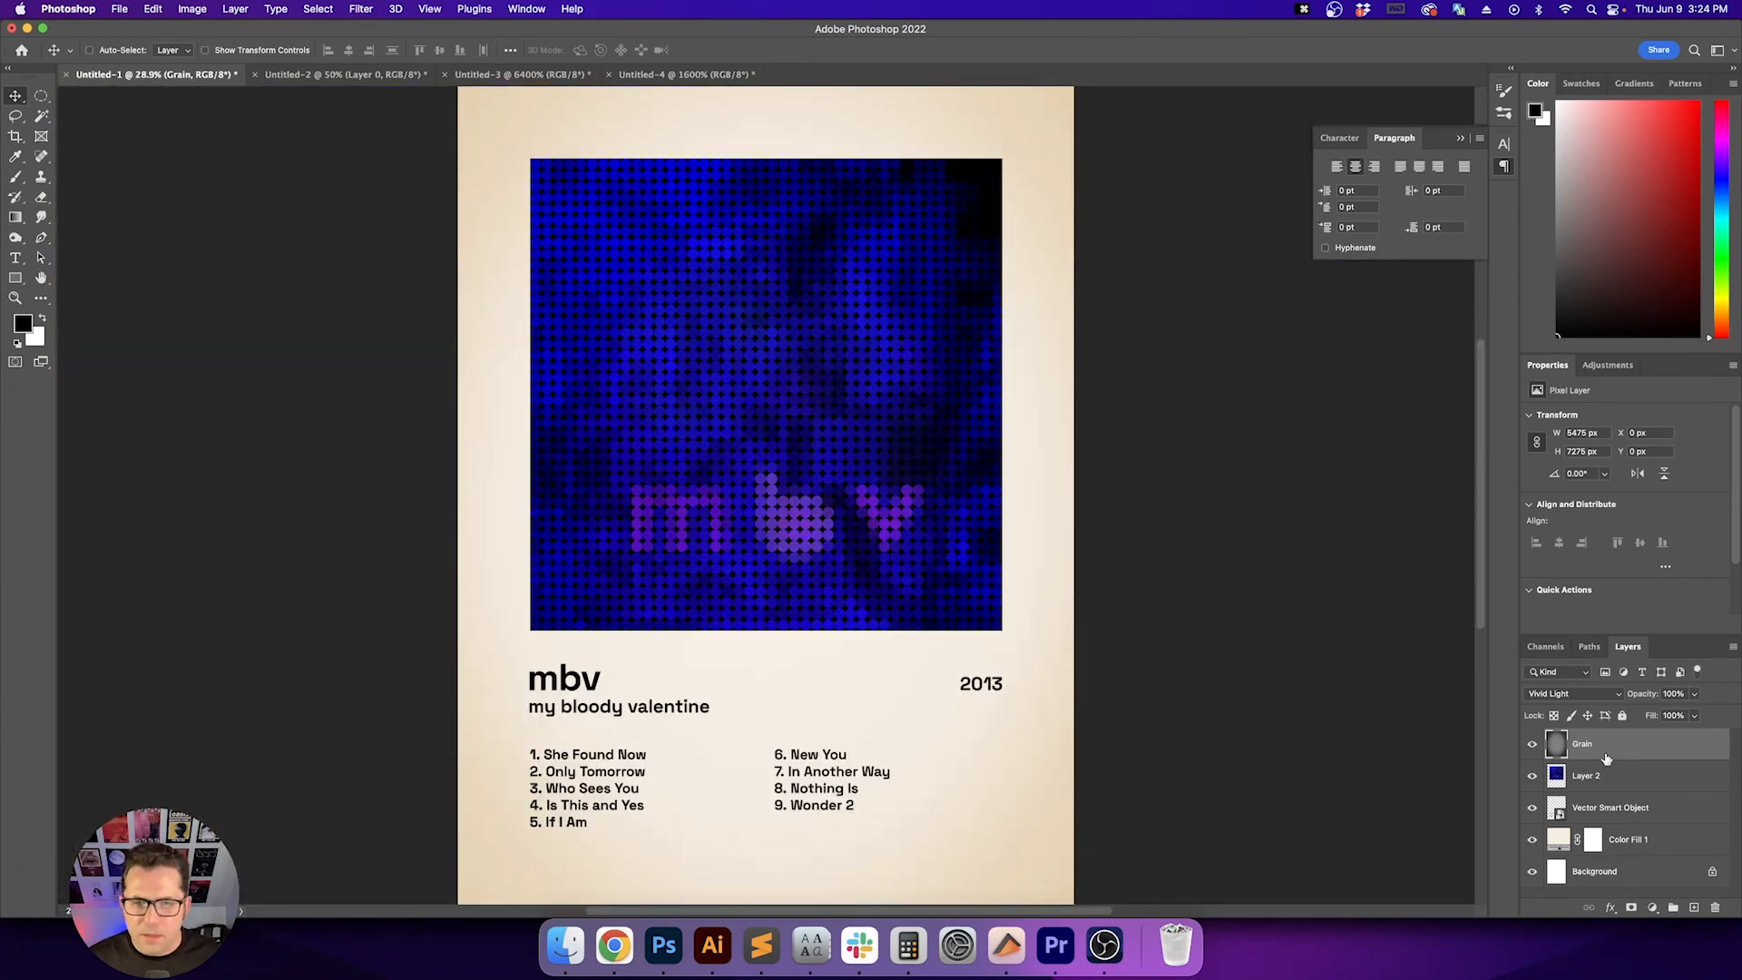
key(shift+equal)
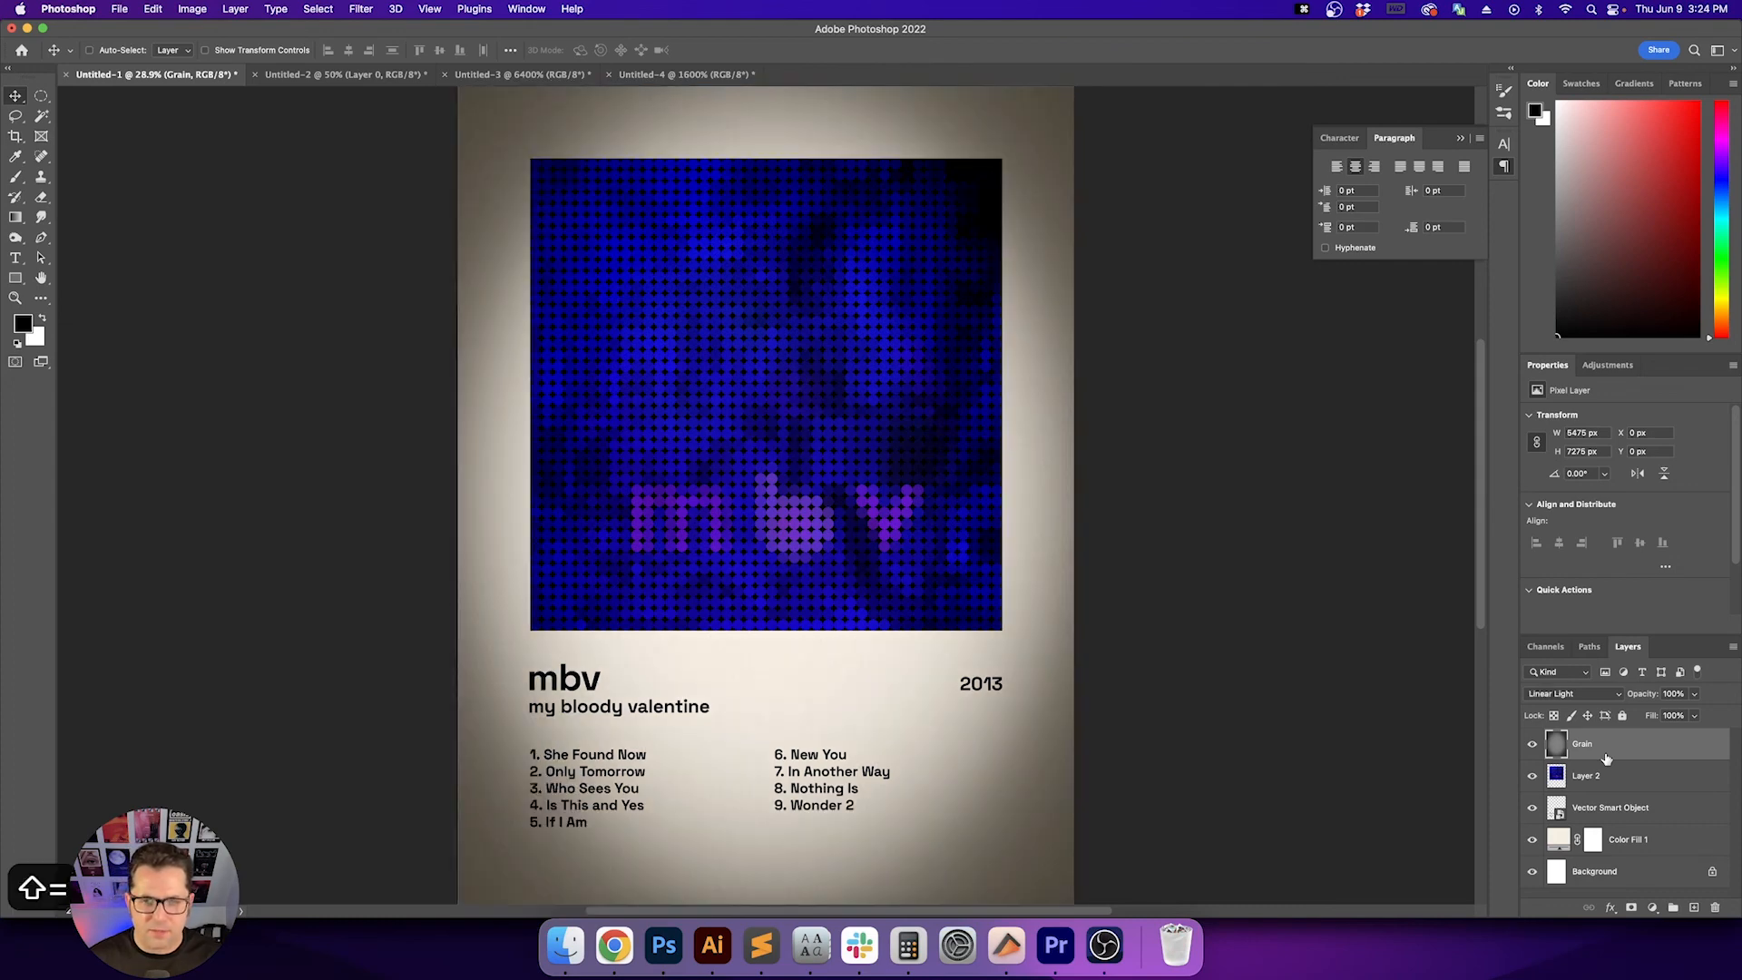
key(shift+minus)
key(shift+equal)
key(shift+equal)
key(shift+equal)
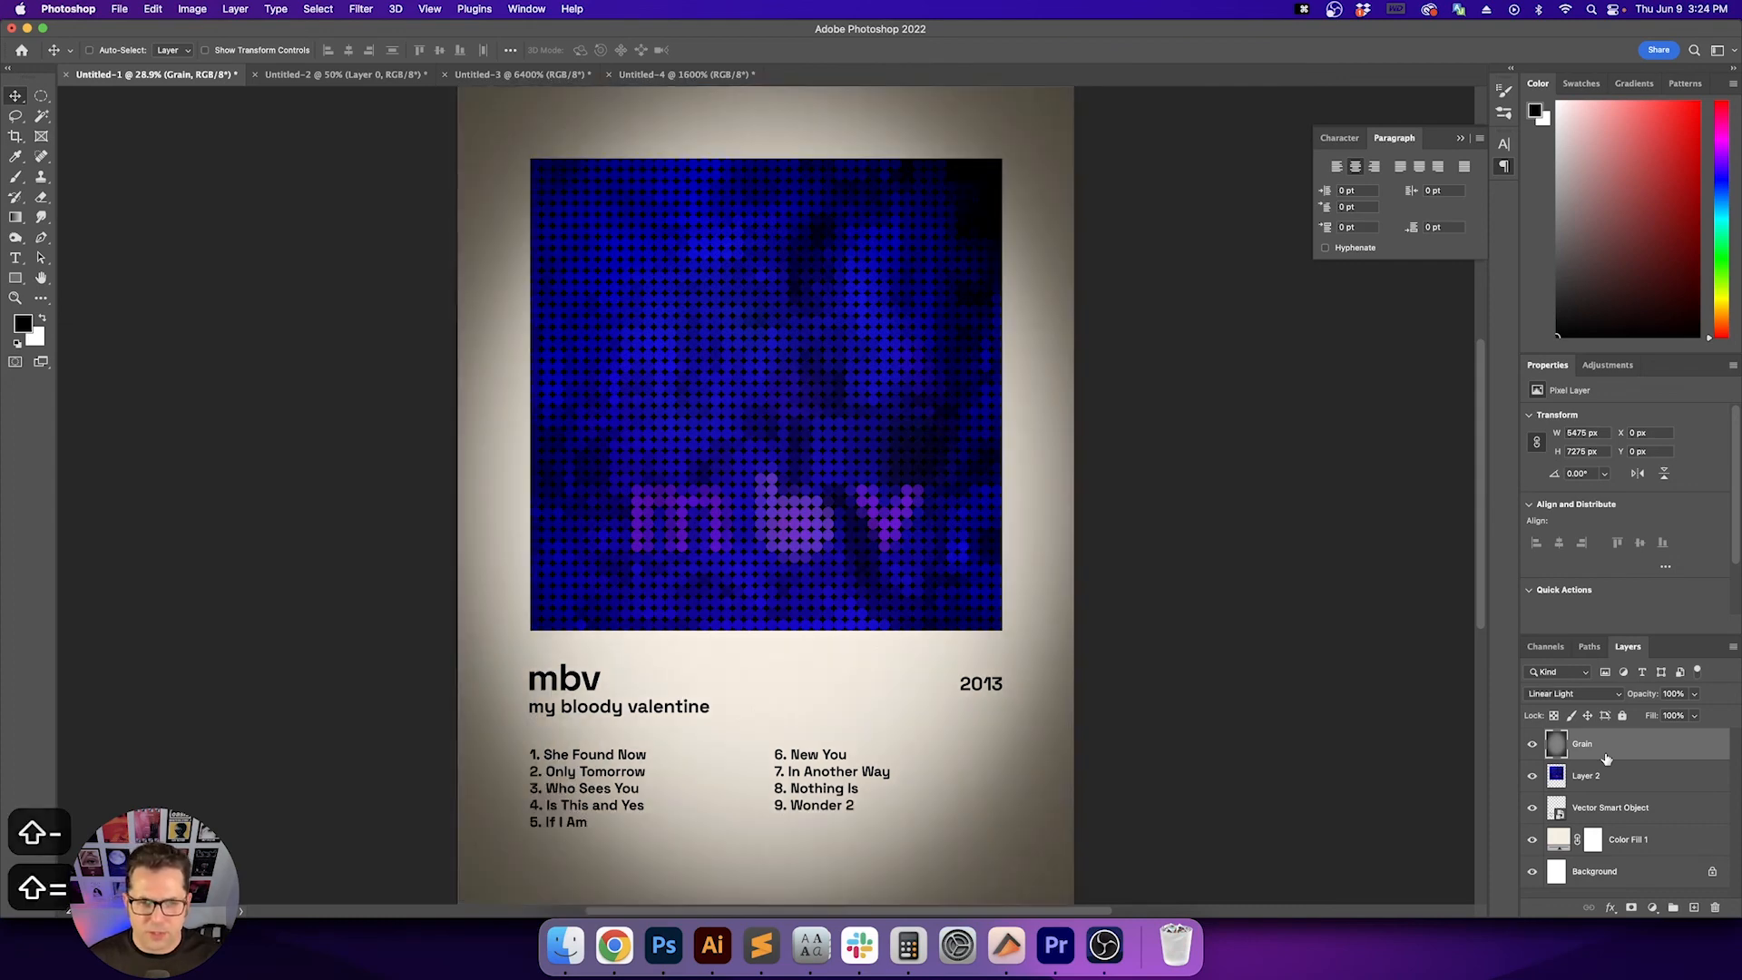
Cycle the Grain layer through further blend modes, including Divide, Color, Color Burn and Screen, until it is back at Overlay
key(shift+equal)
key(shift+equal)
key(shift+equal)
key(shift+equal)
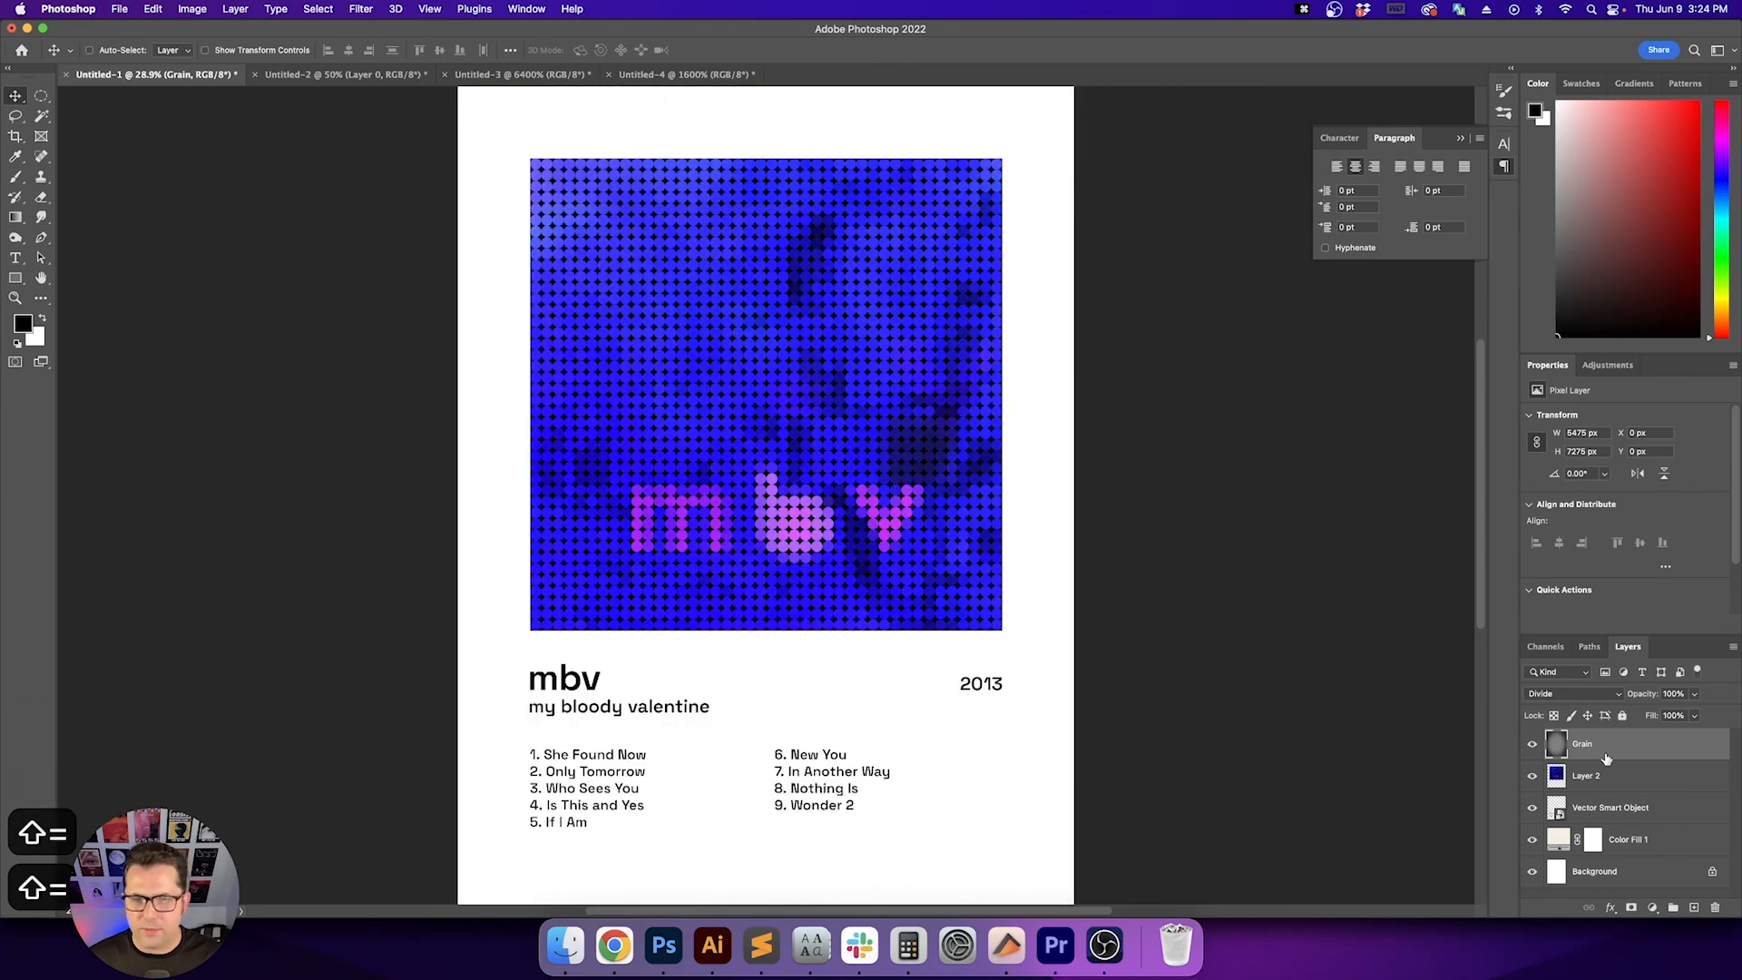
key(shift+equal)
key(shift+equal)
key(shift+equal)
key(shift+equal)
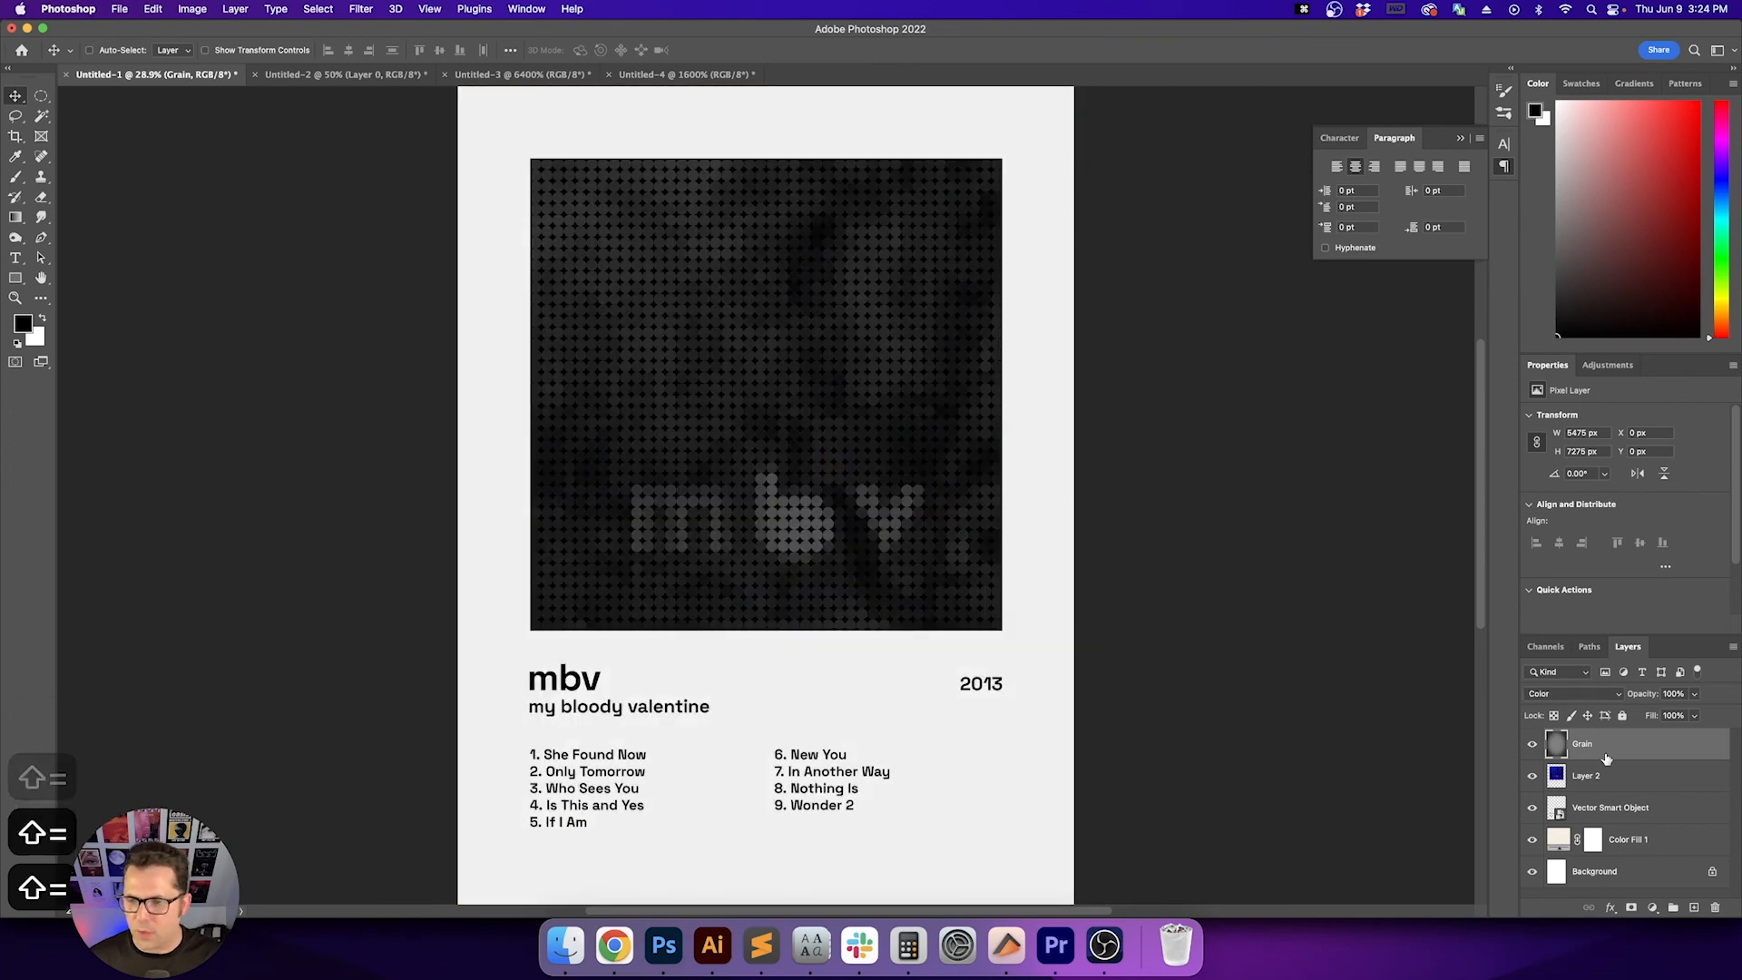
key(shift+equal)
key(shift+equal)
key(shift+equal)
key(shift+equal)
key(shift+equal)
key(shift+equal)
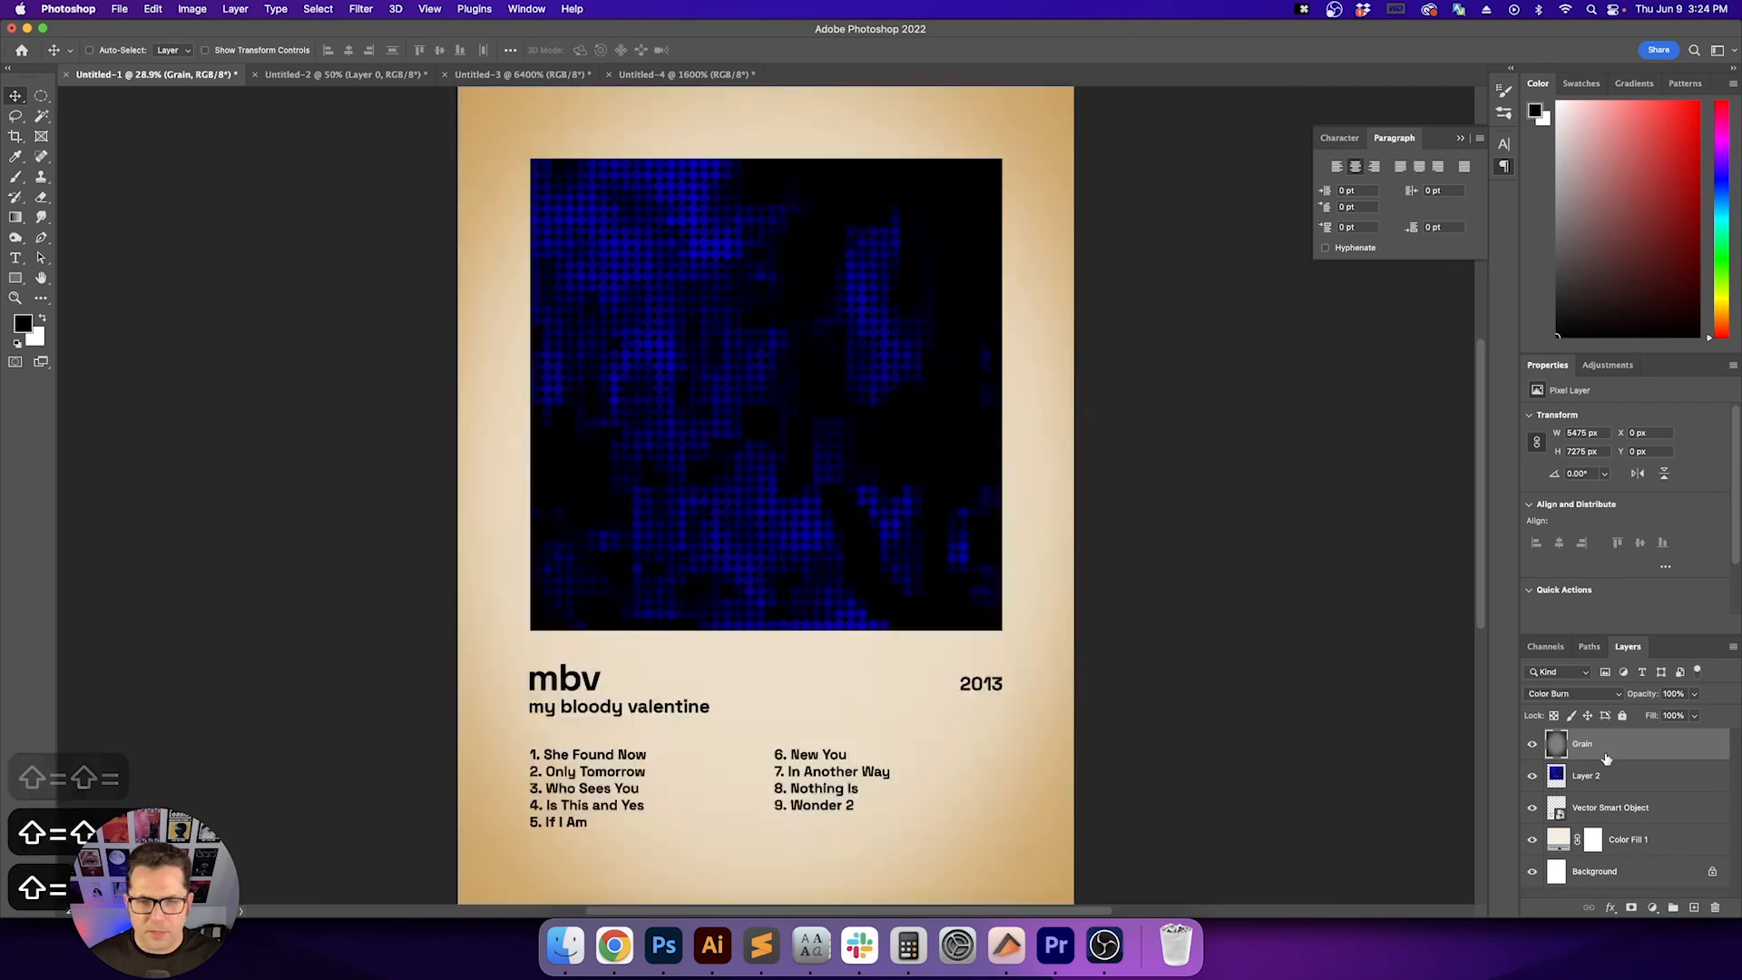
key(shift+minus)
key(shift+equal)
key(shift+equal)
key(shift+equal)
key(shift+equal)
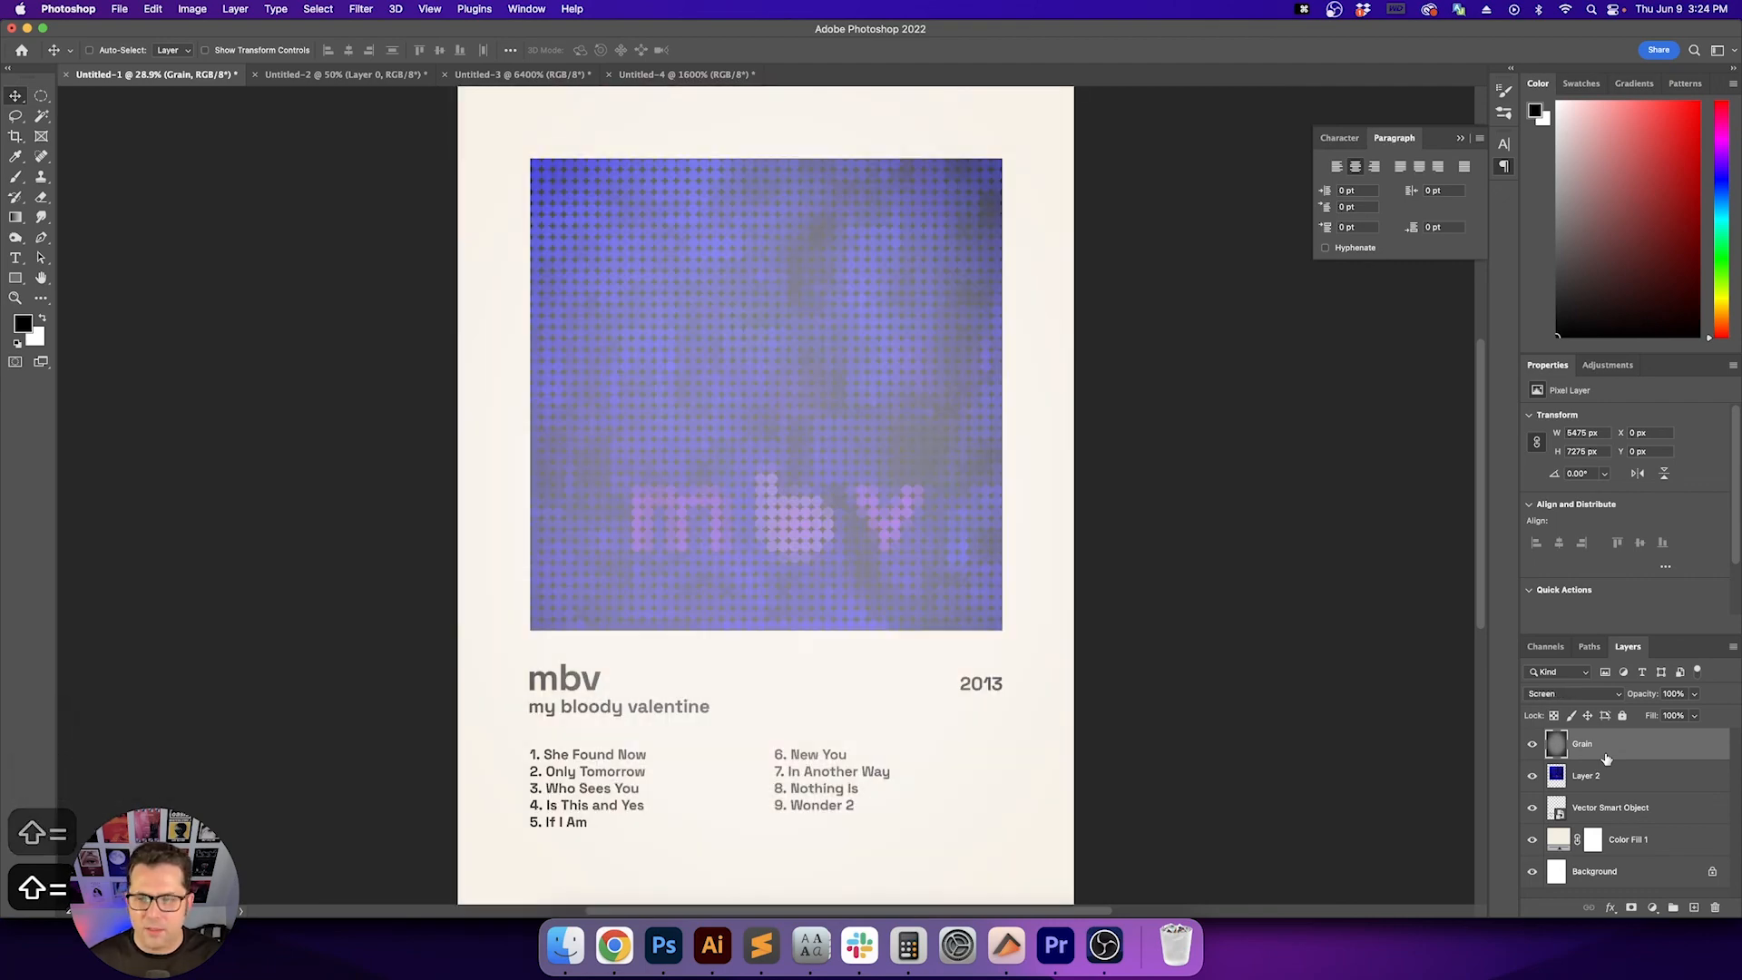
key(shift+equal)
key(shift+equal)
key(shift+equal)
key(shift+equal)
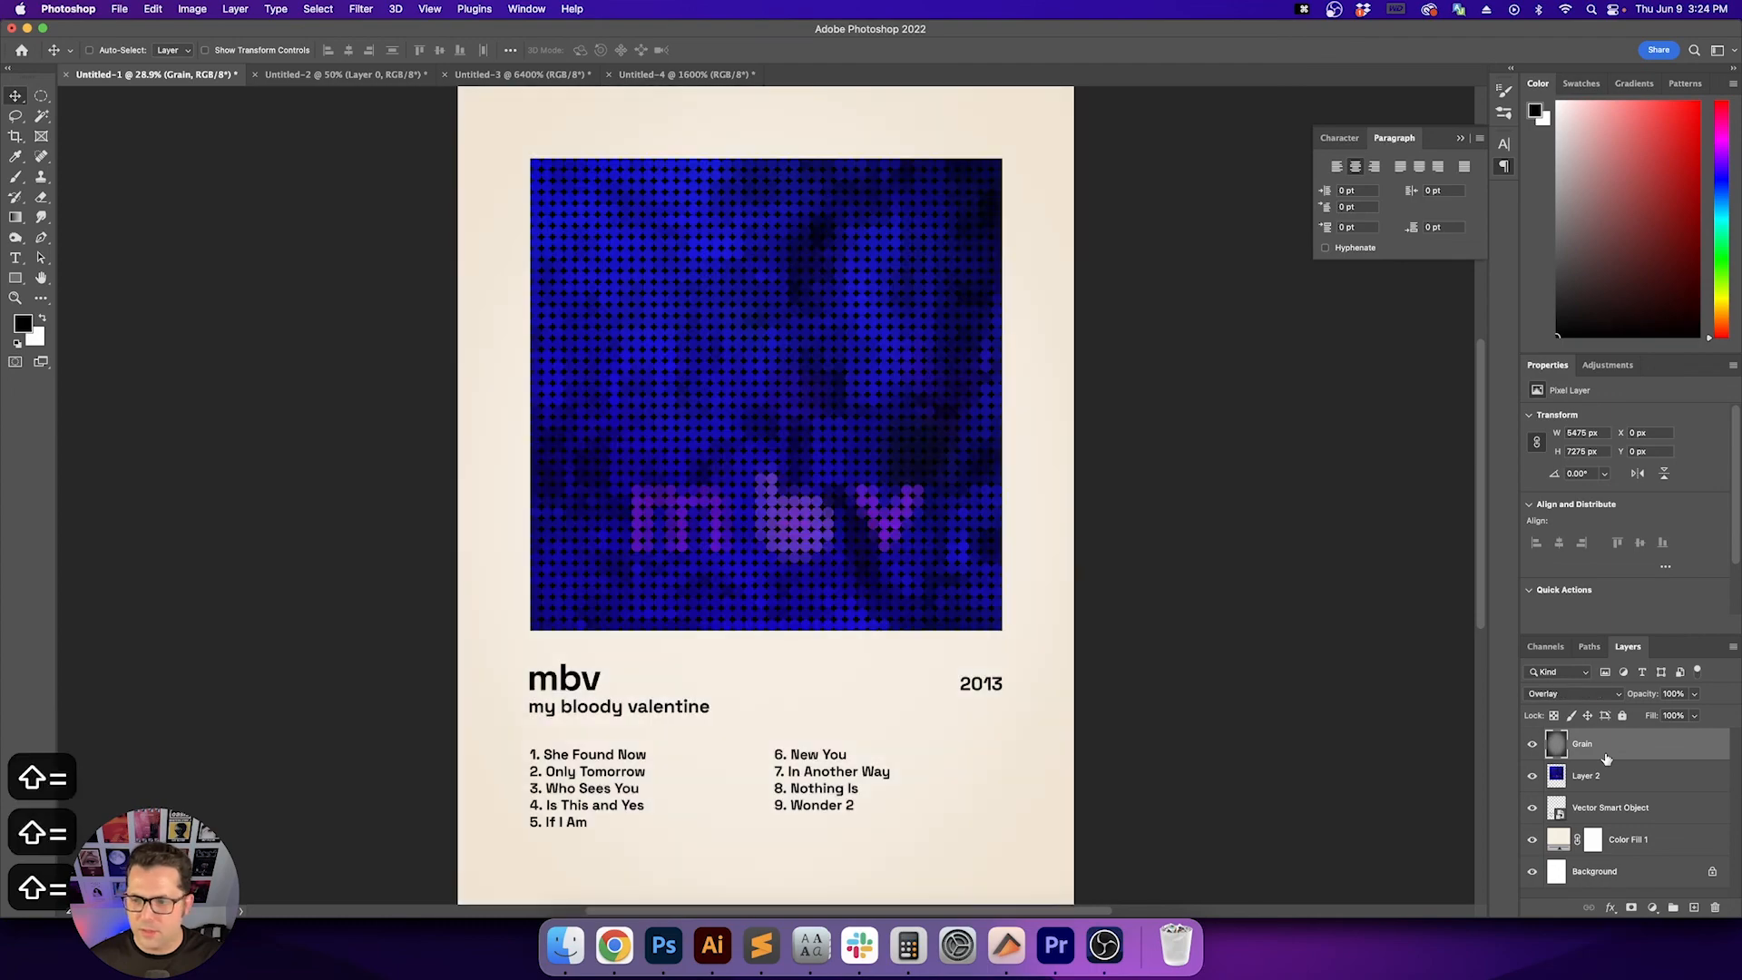
Set the Grain layer's blend mode to Soft Light and check the grain on the mbv lettering at 100%
key(shift+equal)
key(shift+equal)
key(shift+minus)
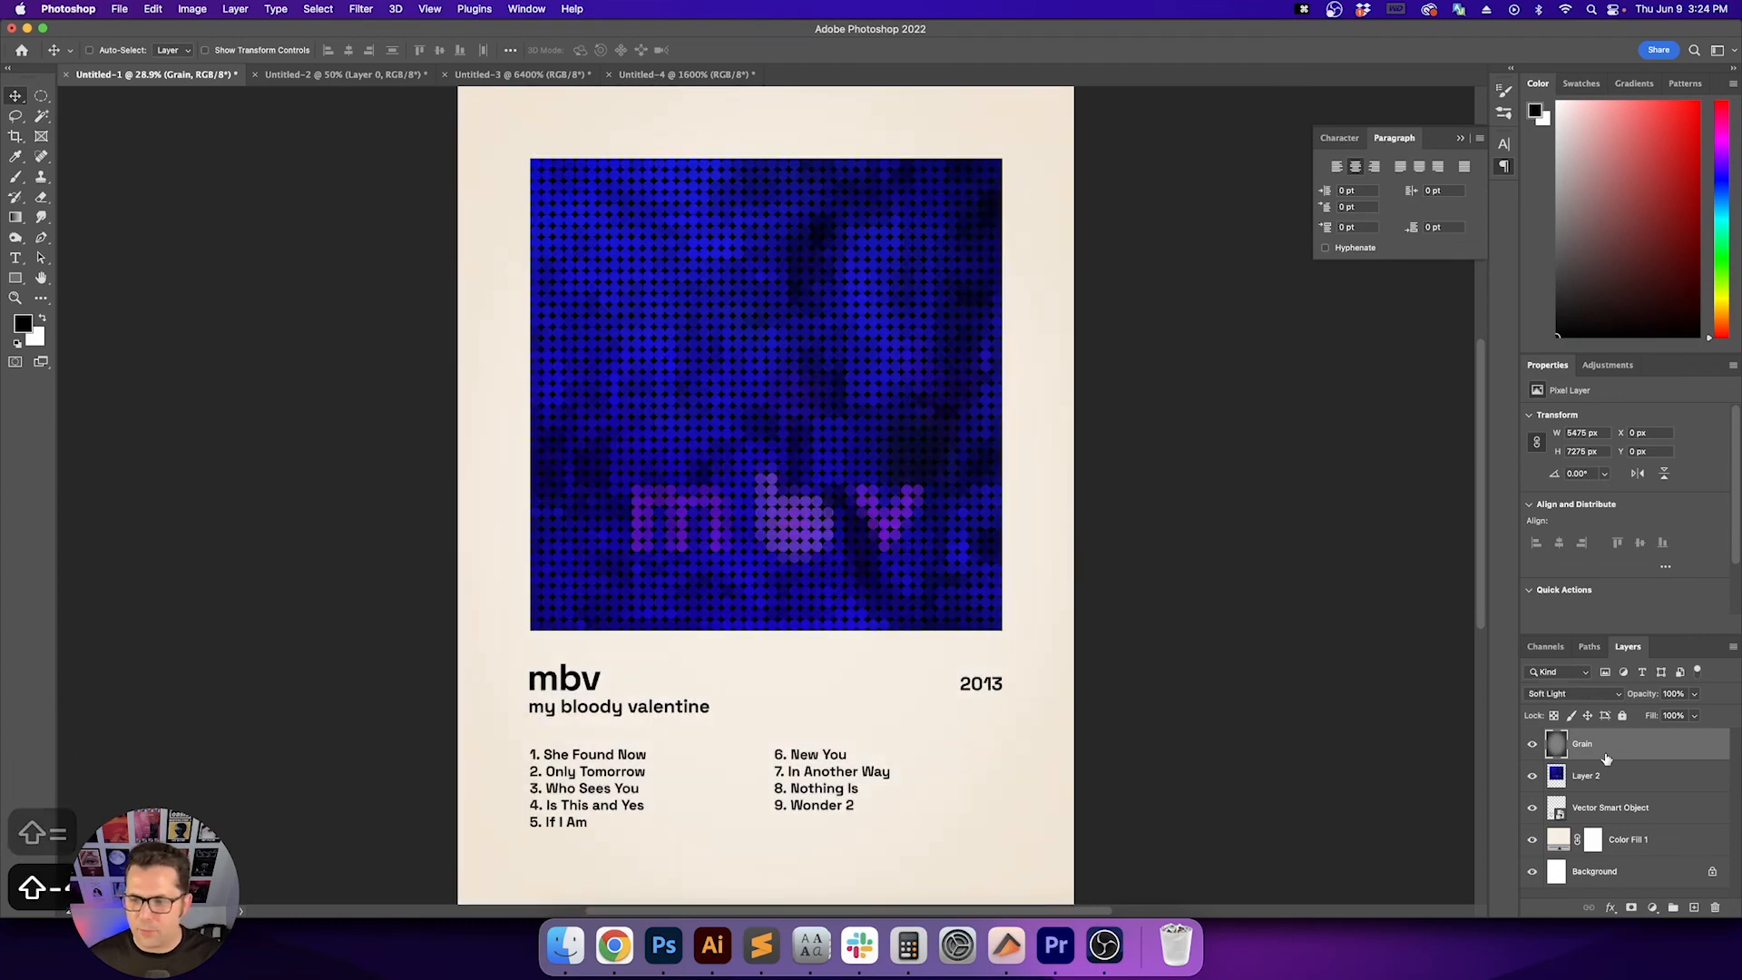
key(super+equal)
key(super+equal)
key(super+equal)
key(super+equal)
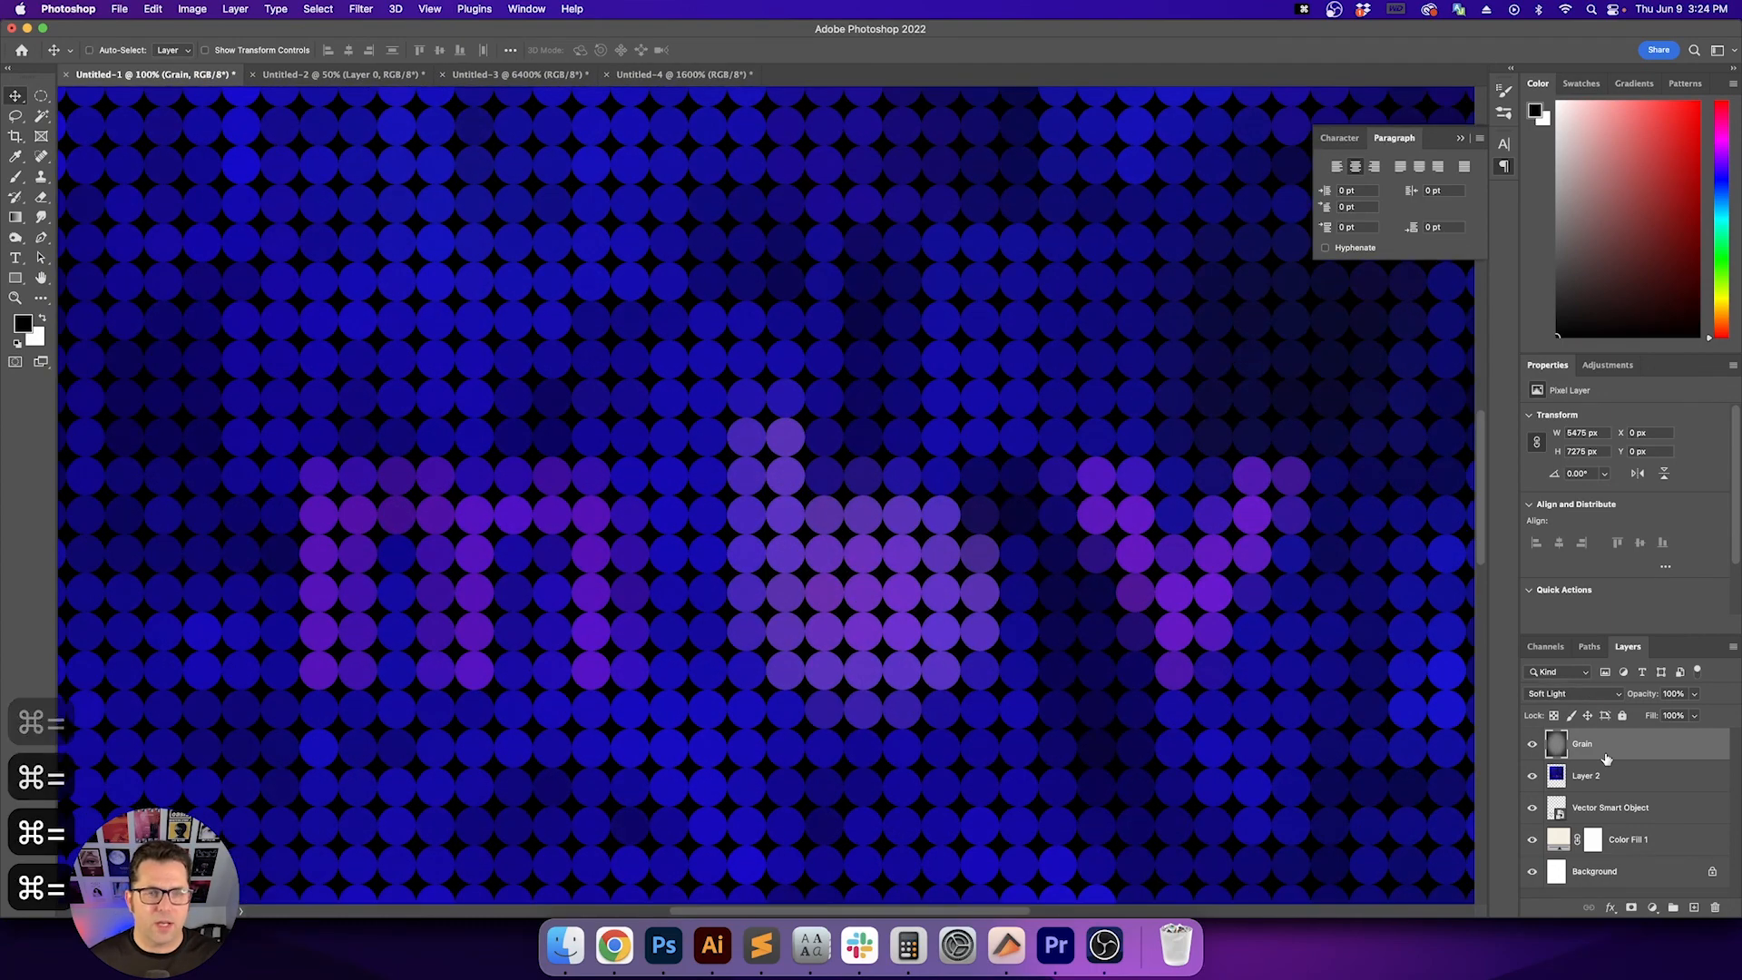
Set the Grain layer's blend mode to Overlay and check the grain around the mbv title and track listing
key(shift+minus)
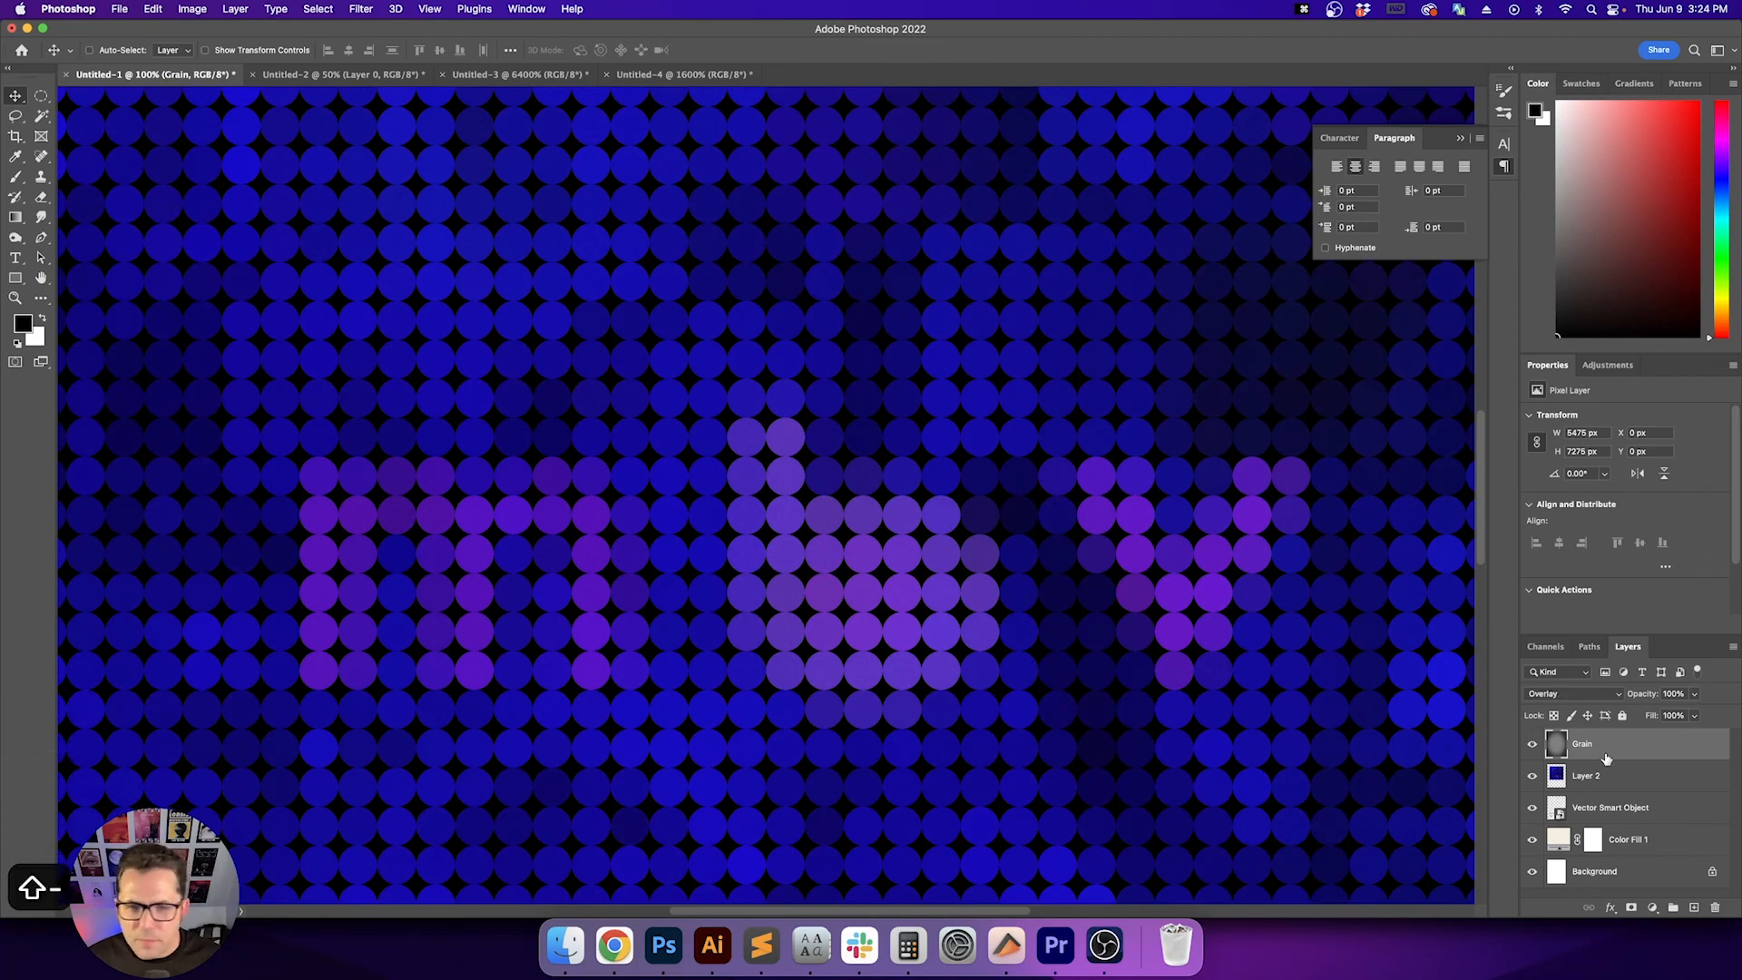
key(shift+equal)
key(shift+minus)
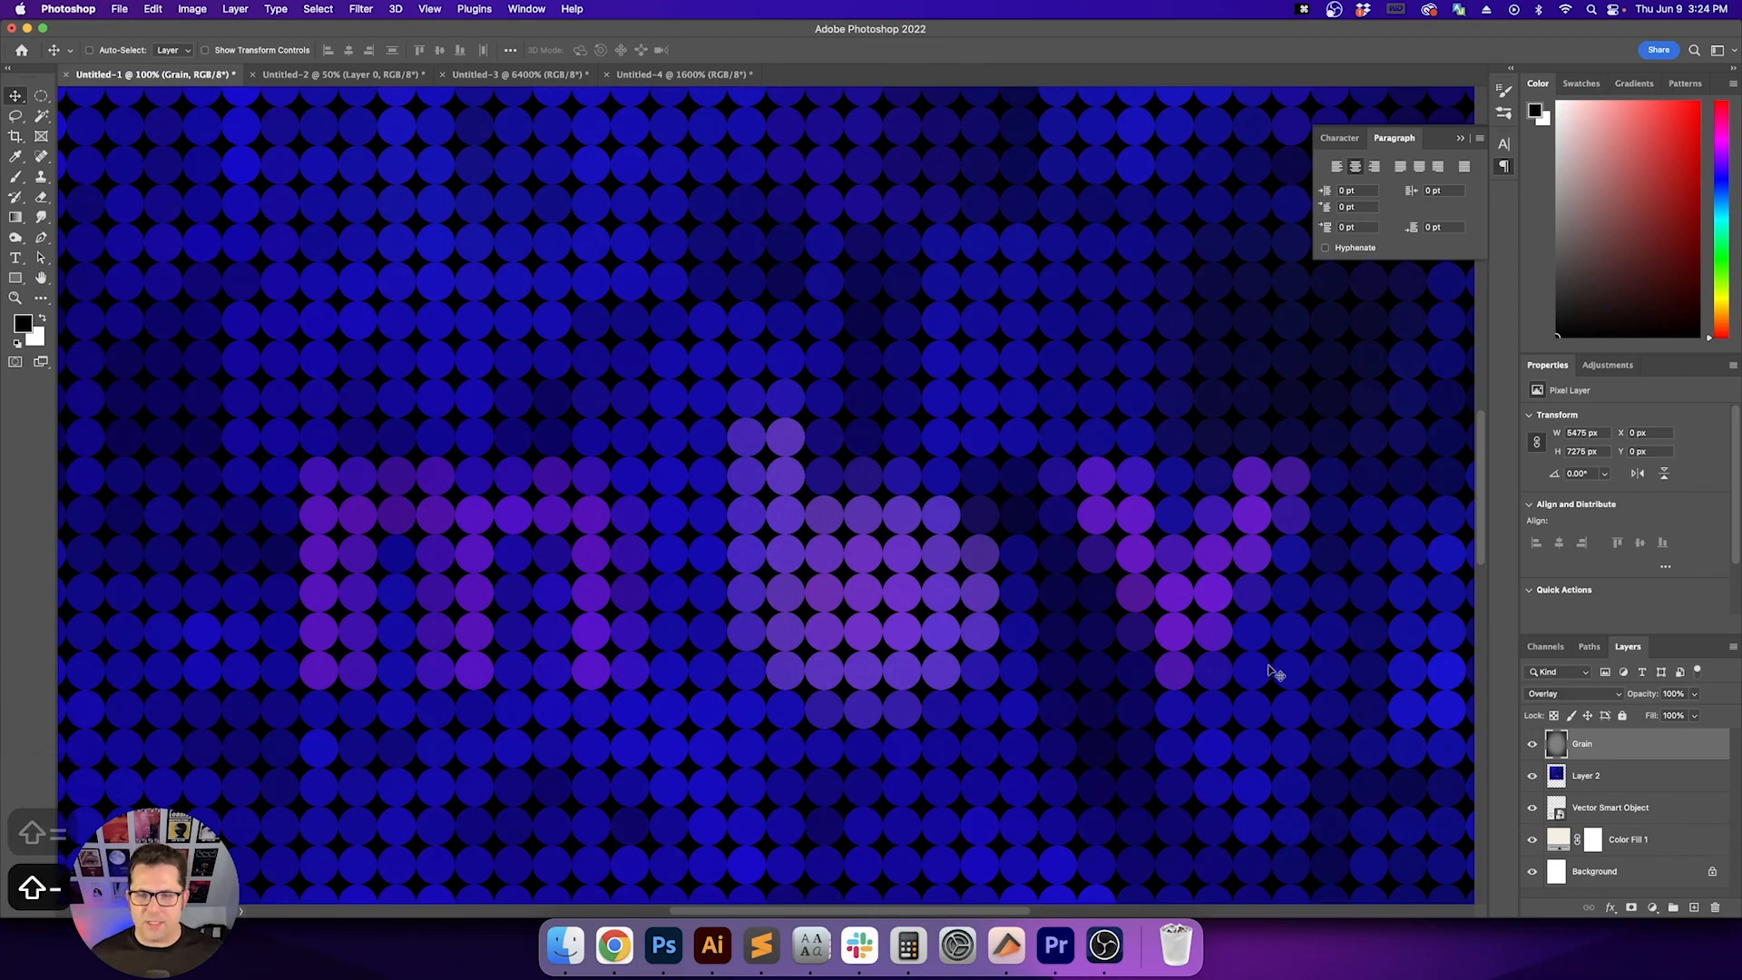
key(space)
drag(723, 590, 892, 298)
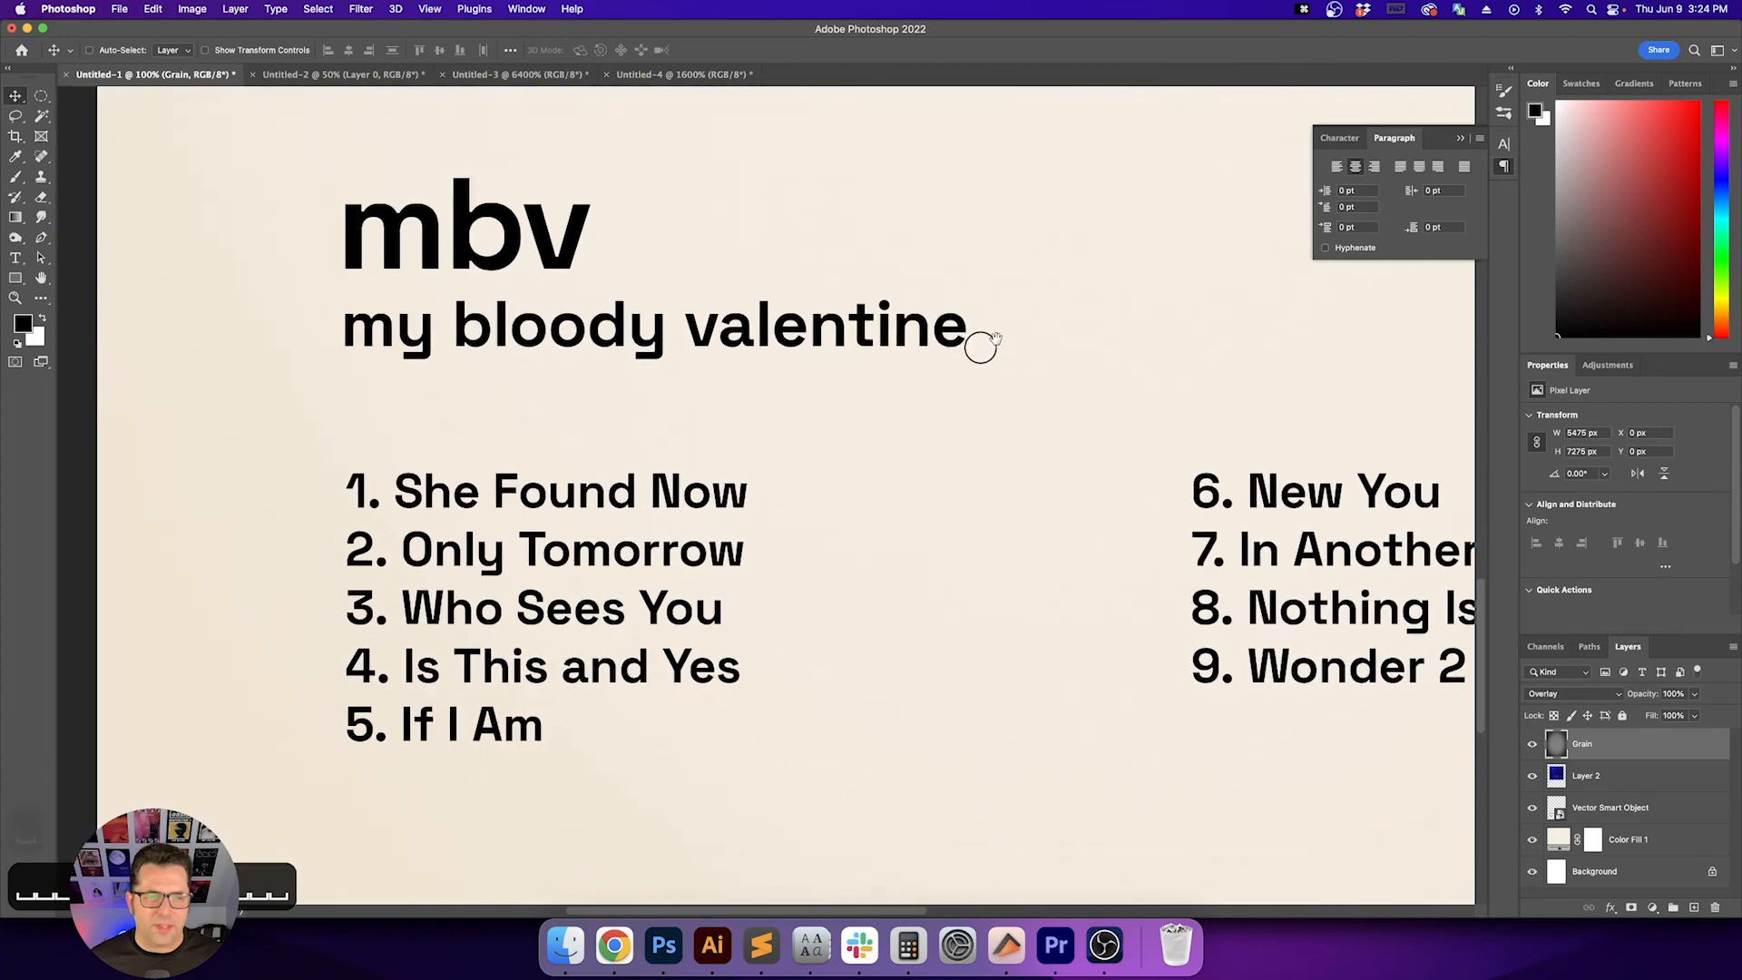
Show the whole poster in full-screen mode on a black surround, without the interface, to review the finished design
key(v)
key(v)
key(super+0)
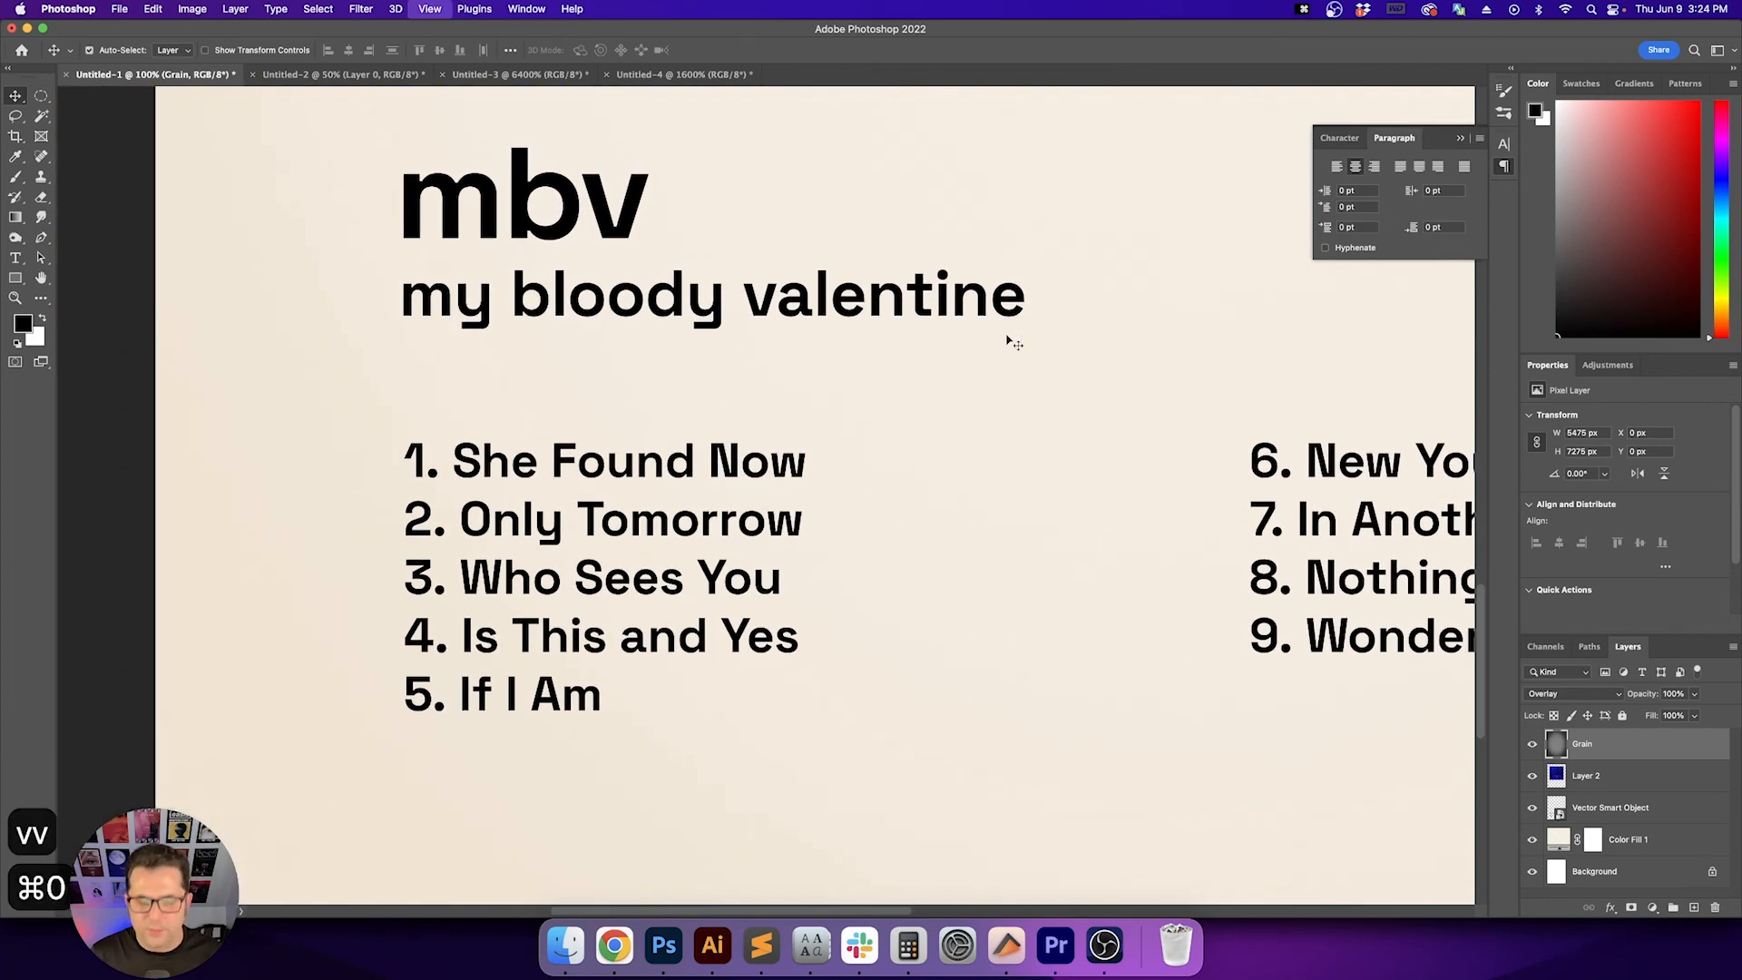
key(f)
key(f)
key(super+0)
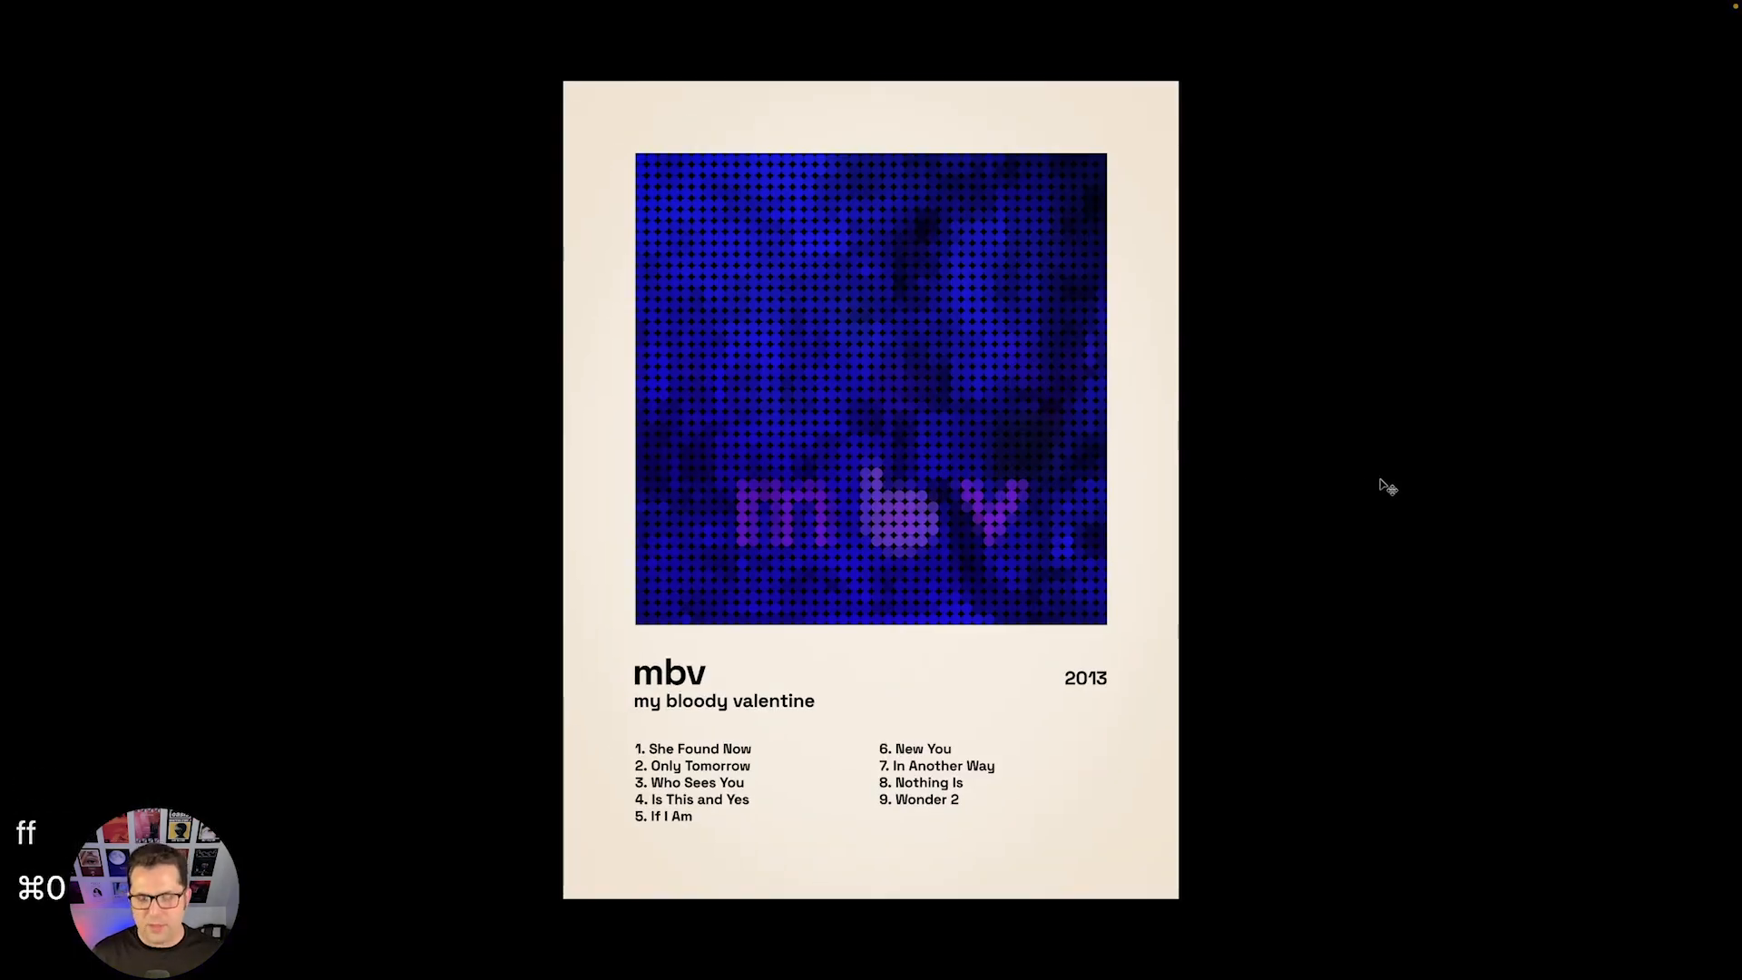
key(super+minus)
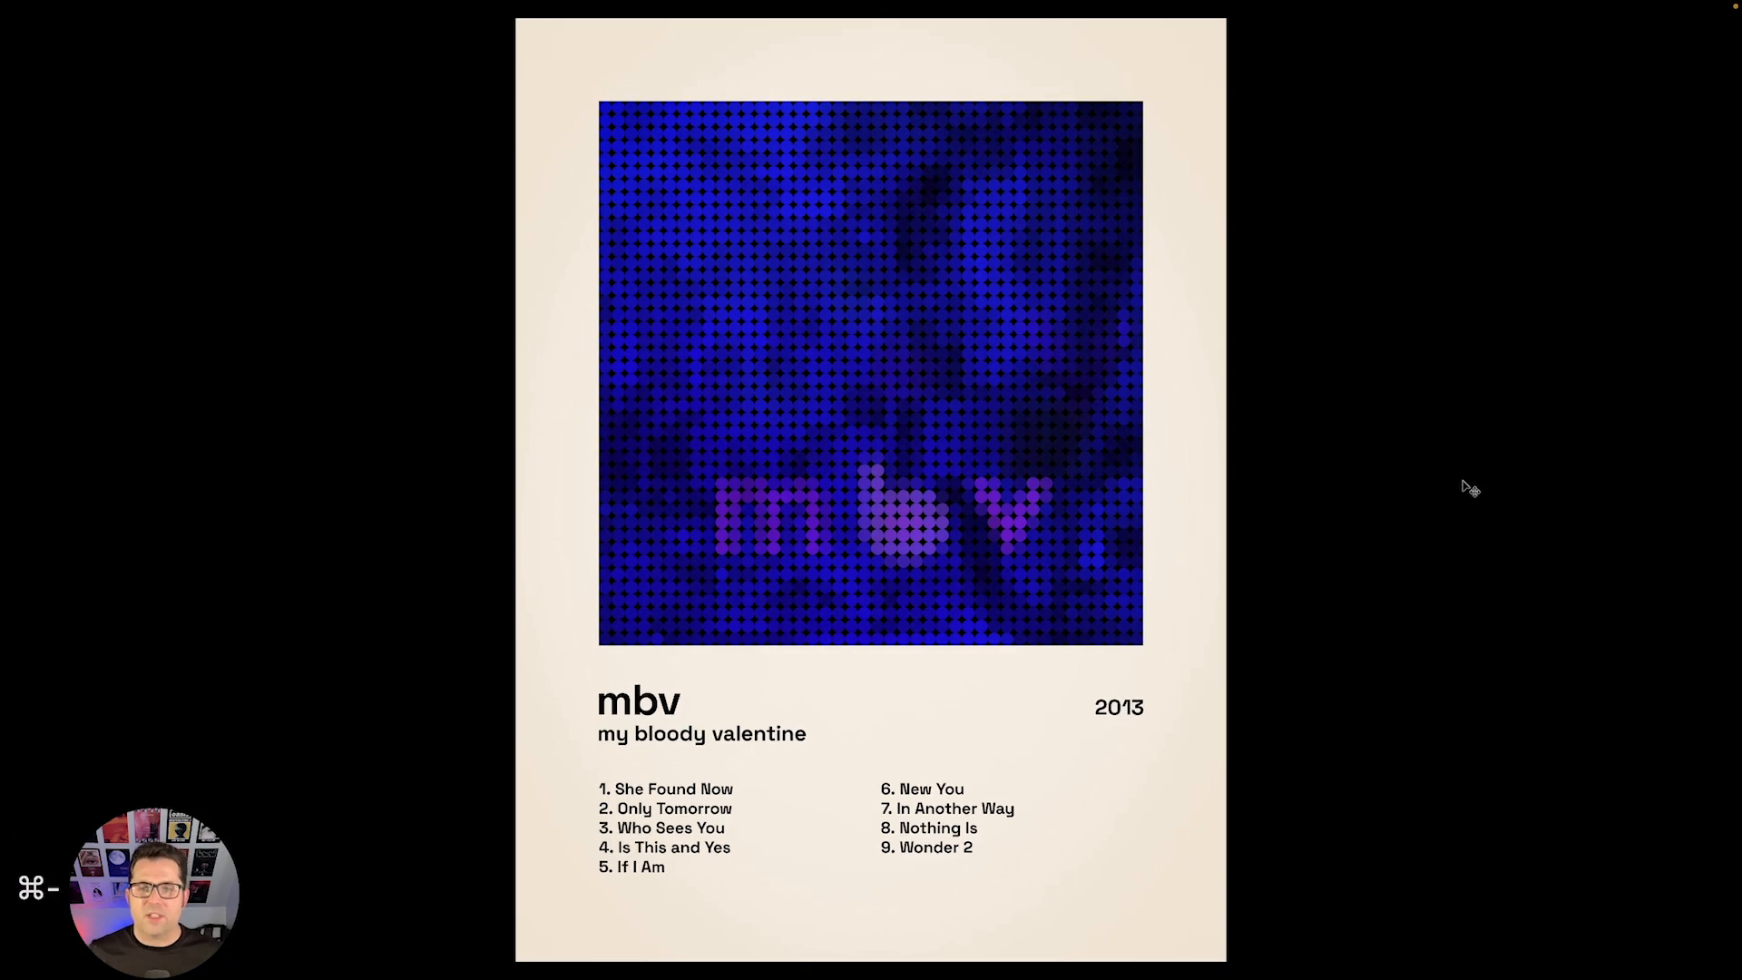